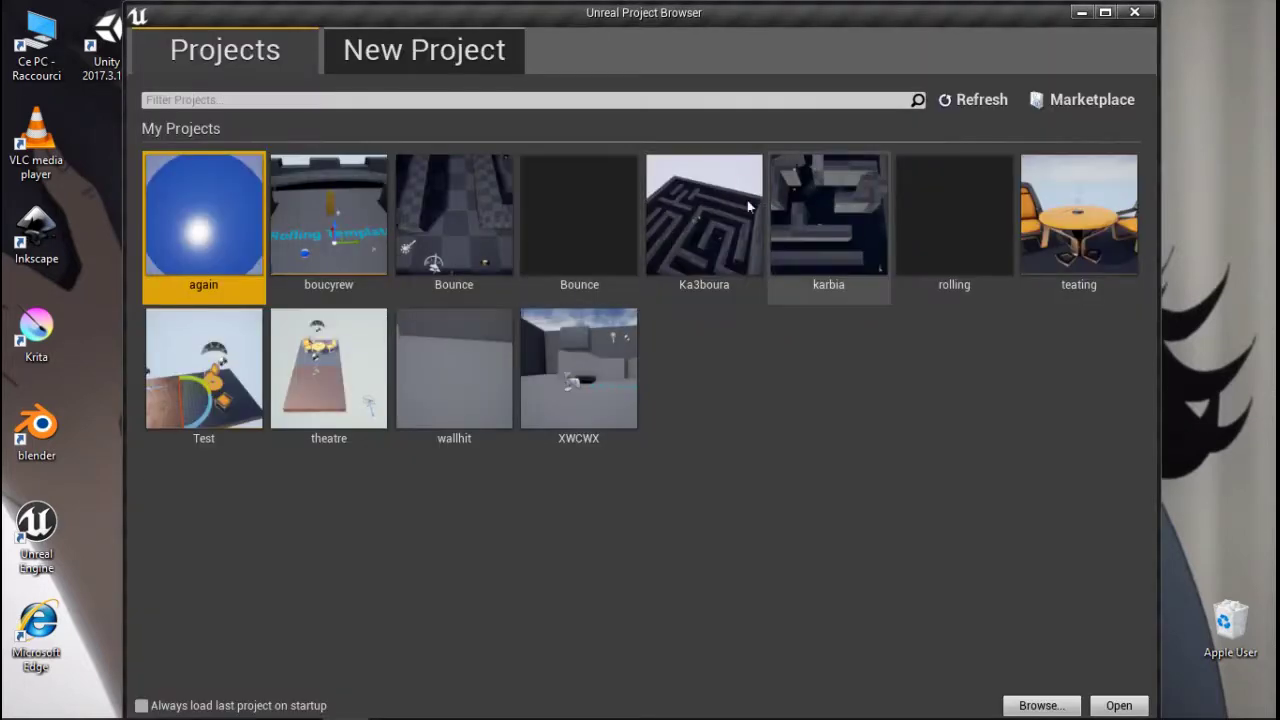
# - Open the Ka3boura project so the RollingBPExampleMap level loads
pyautogui.doubleClick(748, 206)
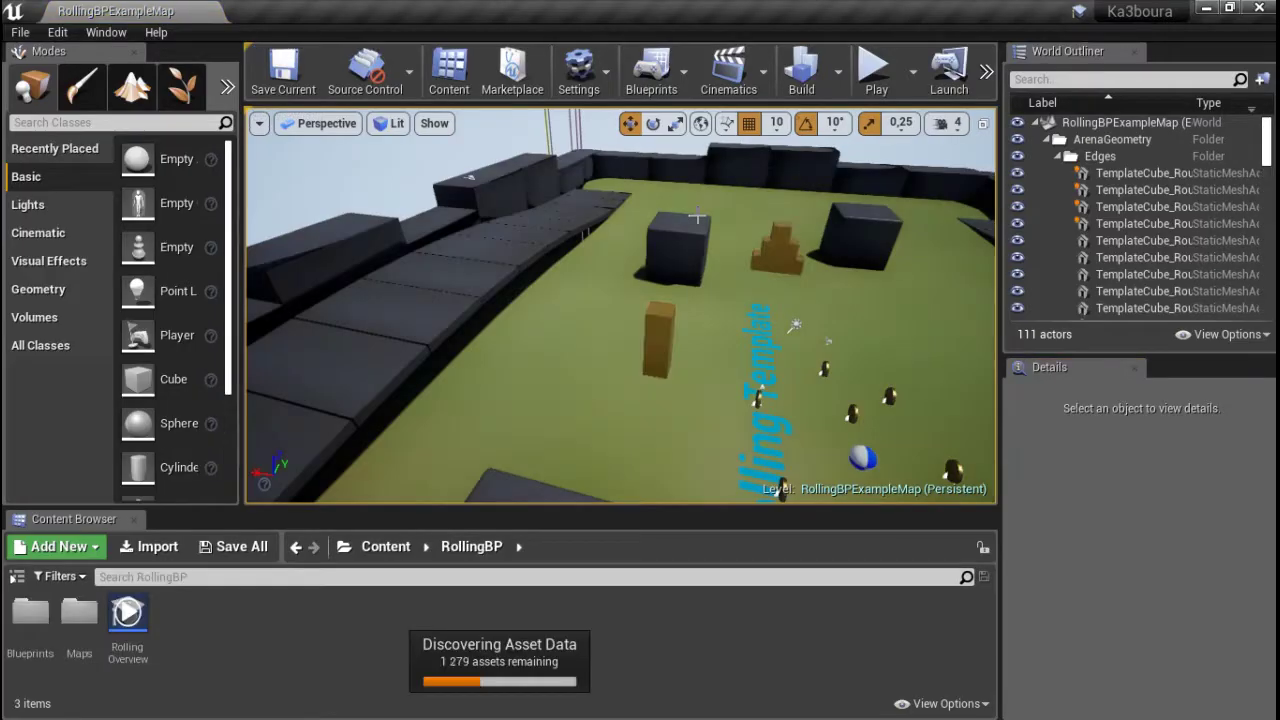
# - Select the sky sphere and Flous4 actors and orbit around the arena
pyautogui.click(697, 143)
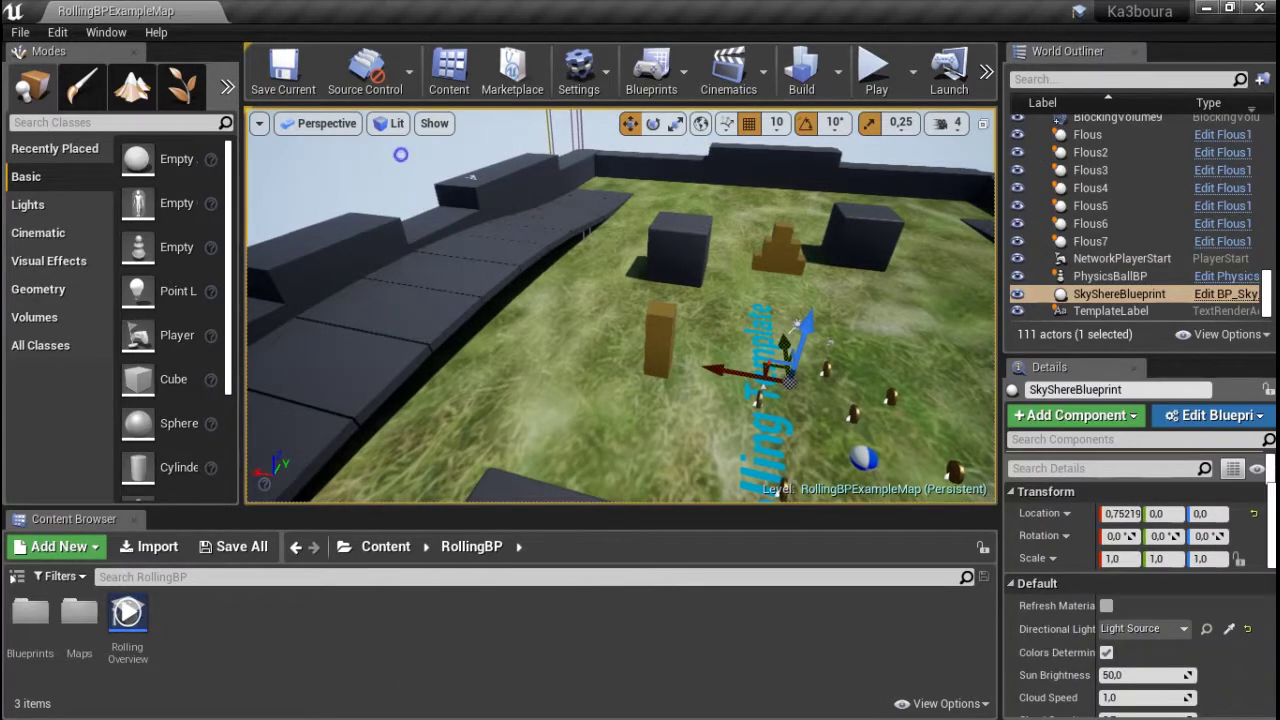
pyautogui.moveTo(400, 154); pyautogui.dragTo(460, 154, button='right')
pyautogui.click(765, 360)
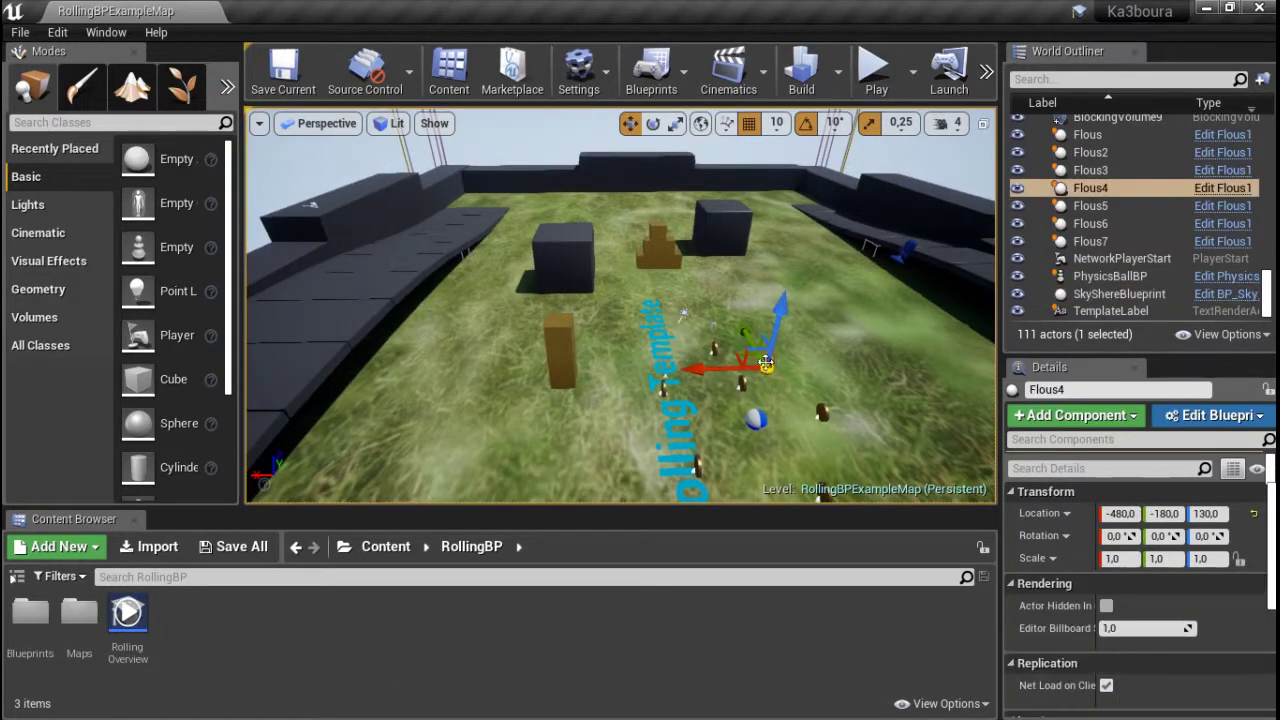
pyautogui.moveTo(765, 360)
pyautogui.mouseDown(button='right')
pyautogui.moveTo(620, 360)
pyautogui.moveTo(700, 360)
pyautogui.moveTo(948, 162)
pyautogui.moveTo(415, 567)
pyautogui.mouseUp(button='right')
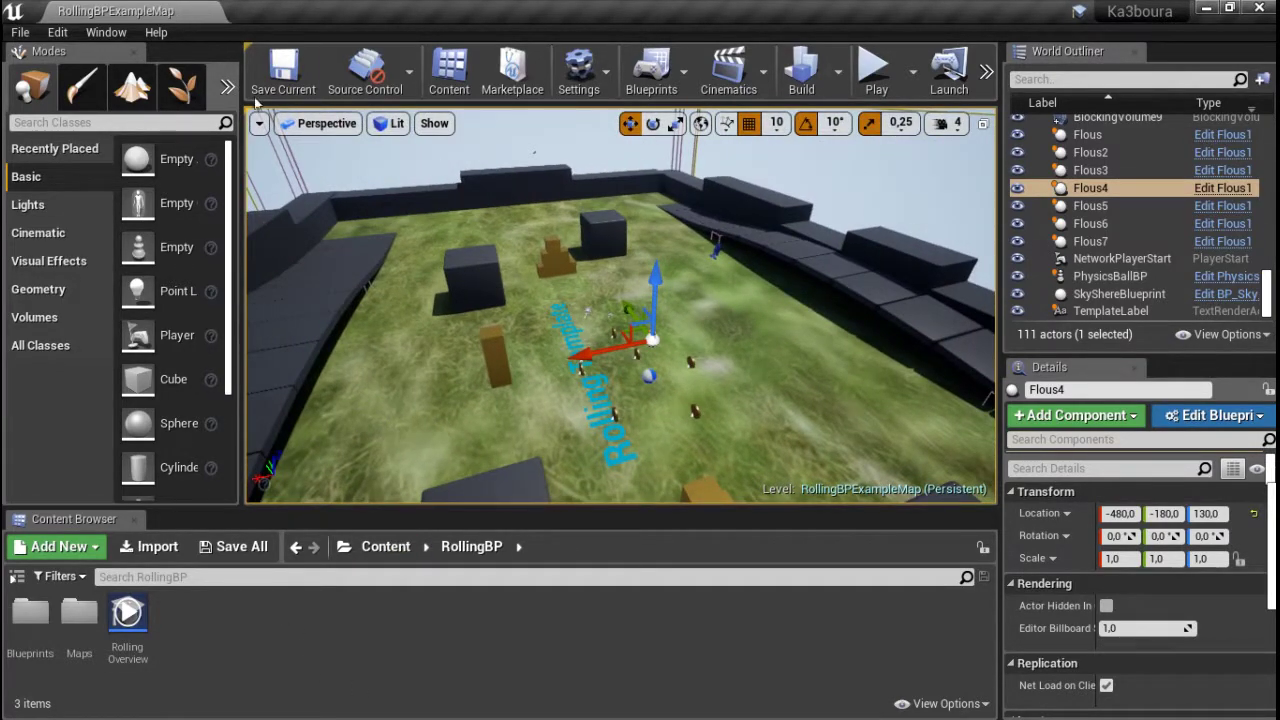
pyautogui.moveTo(962, 286)
pyautogui.keyDown('alt'); pyautogui.mouseDown()
pyautogui.moveTo(560, 305)
pyautogui.moveTo(917, 203)
pyautogui.mouseUp(); pyautogui.keyUp('alt')
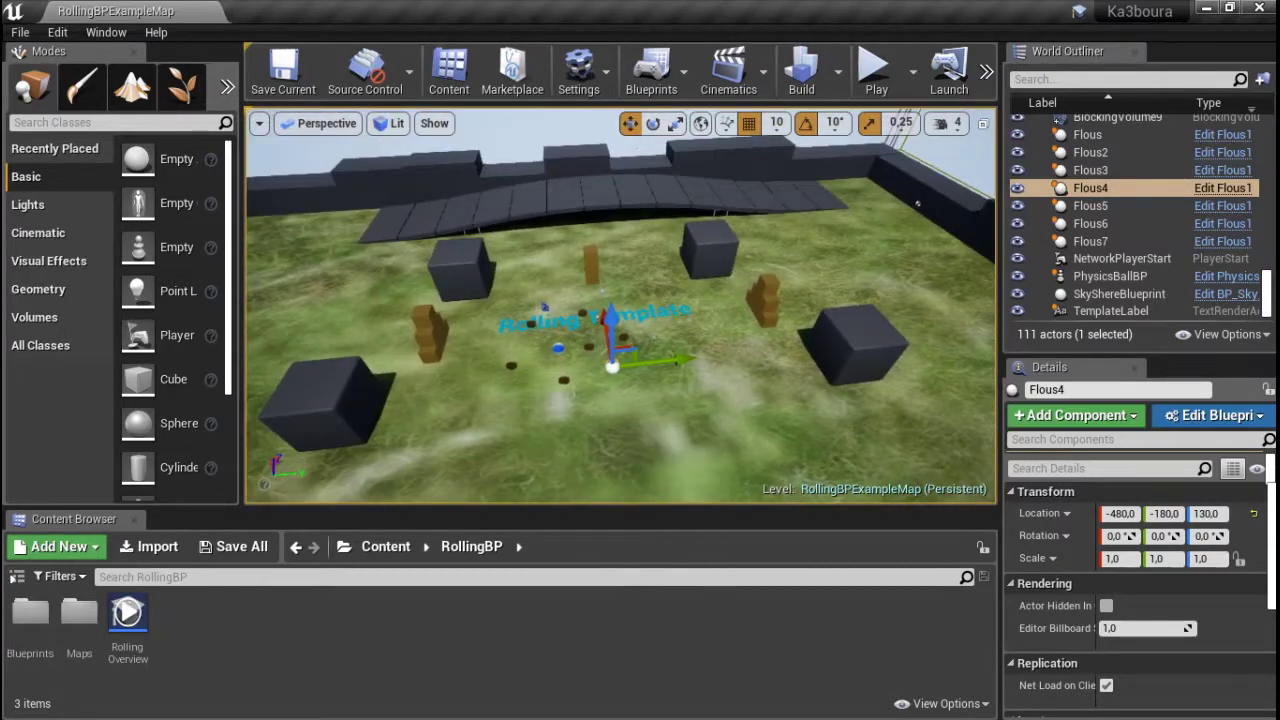
# - Select the Ground floor and SkyShereBlueprint, view the arena from above, and open Settings
pyautogui.click(917, 204)
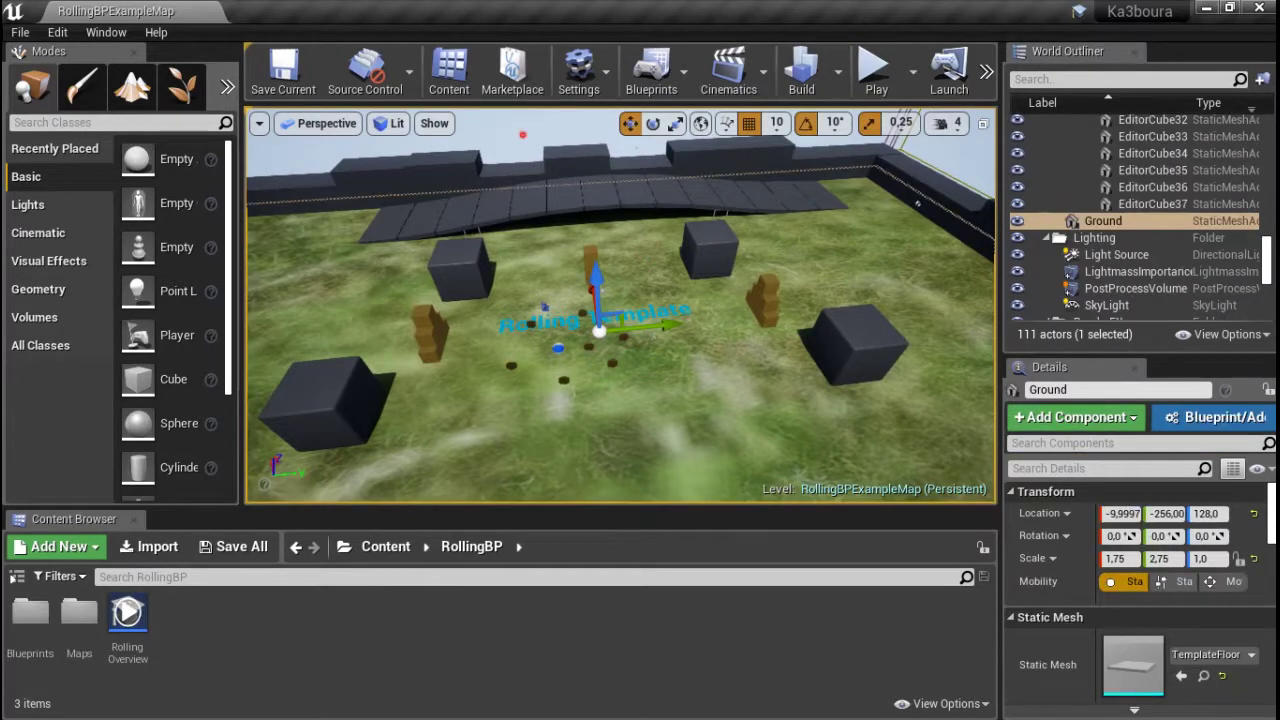
pyautogui.click(955, 212)
pyautogui.keyDown('alt'); pyautogui.moveTo(966, 164); pyautogui.dragTo(880, 240); pyautogui.keyUp('alt')
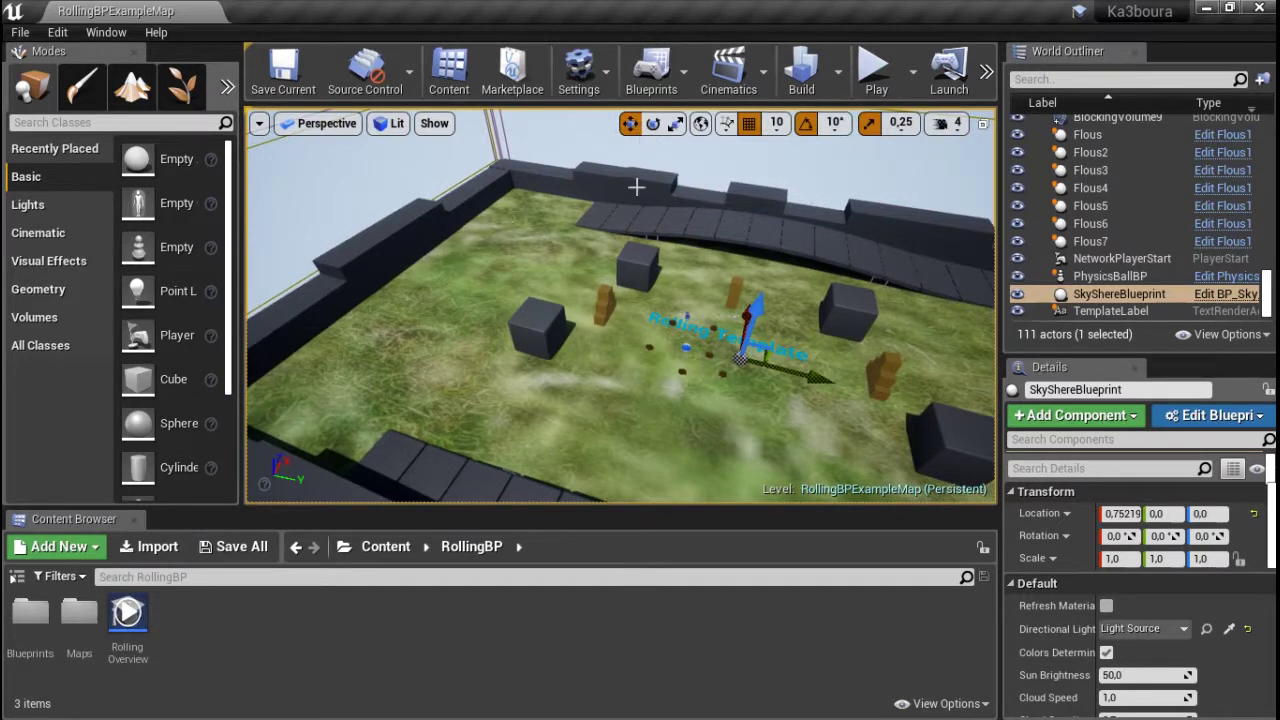
pyautogui.click(608, 78)
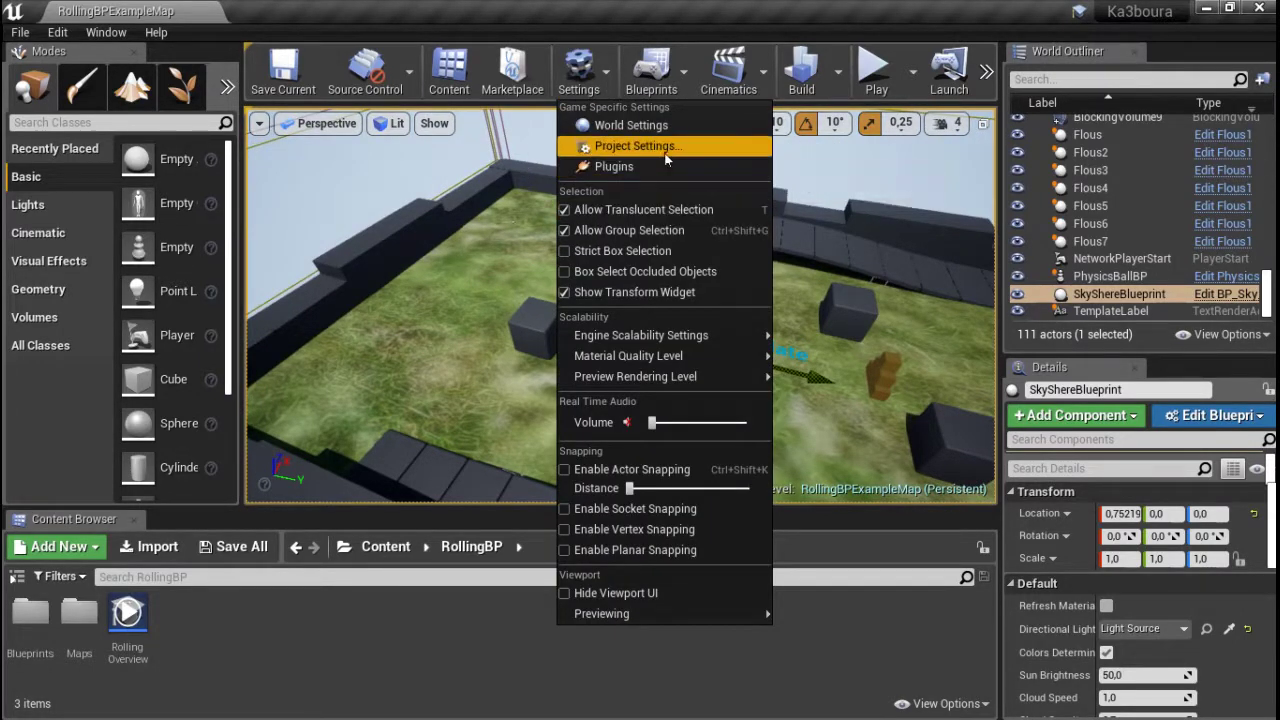
# - Set Editor Startup Map and Game Default Map to My_map in Maps & Modes, then save the level
pyautogui.click(624, 150)
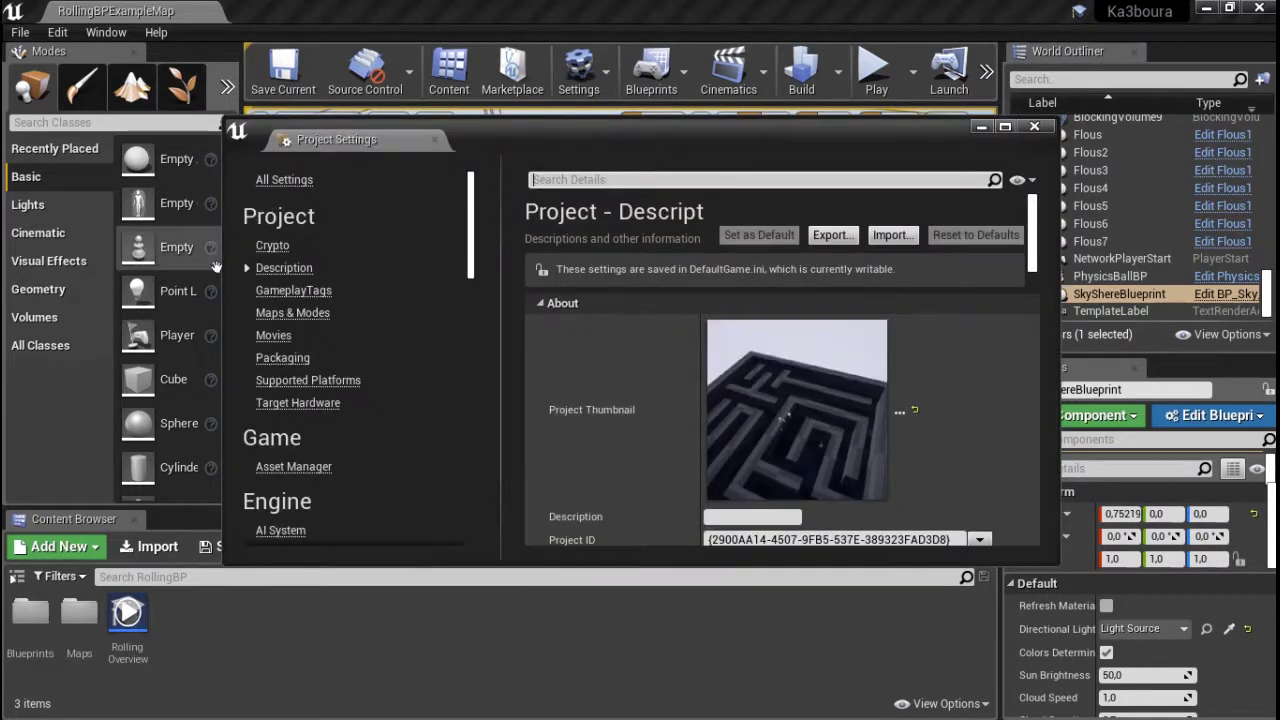
pyautogui.click(321, 316)
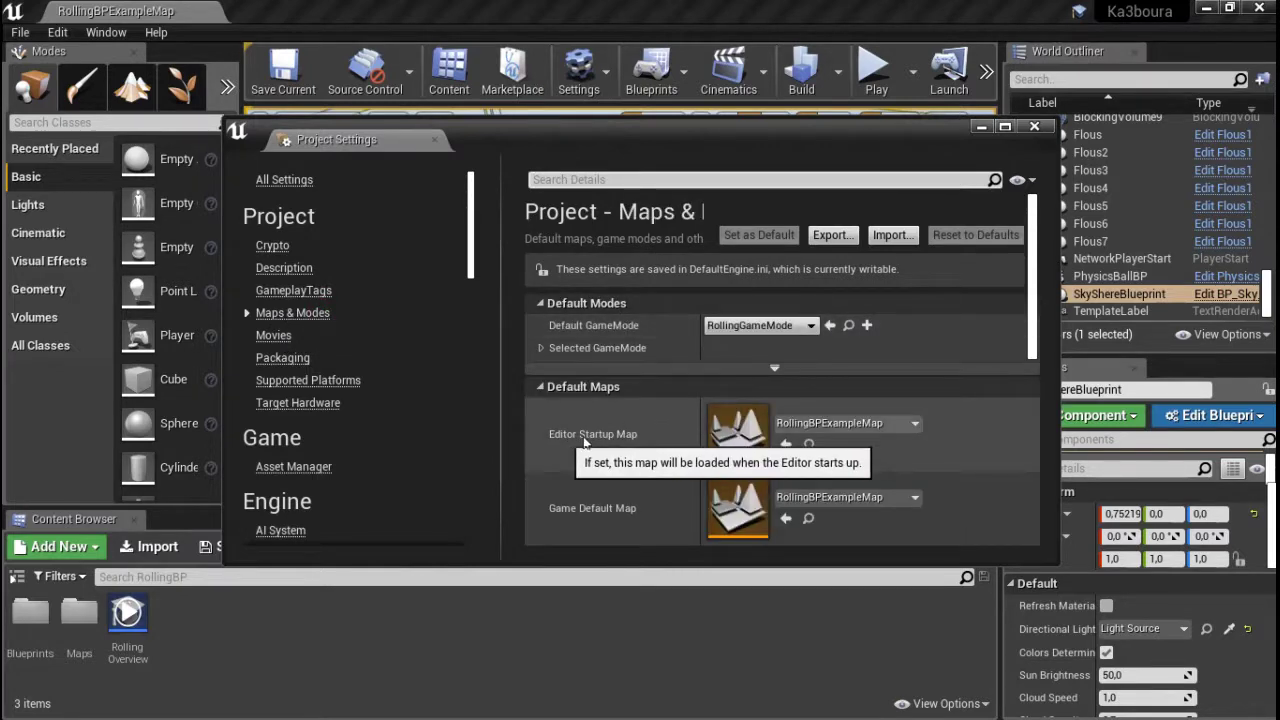
pyautogui.click(814, 426)
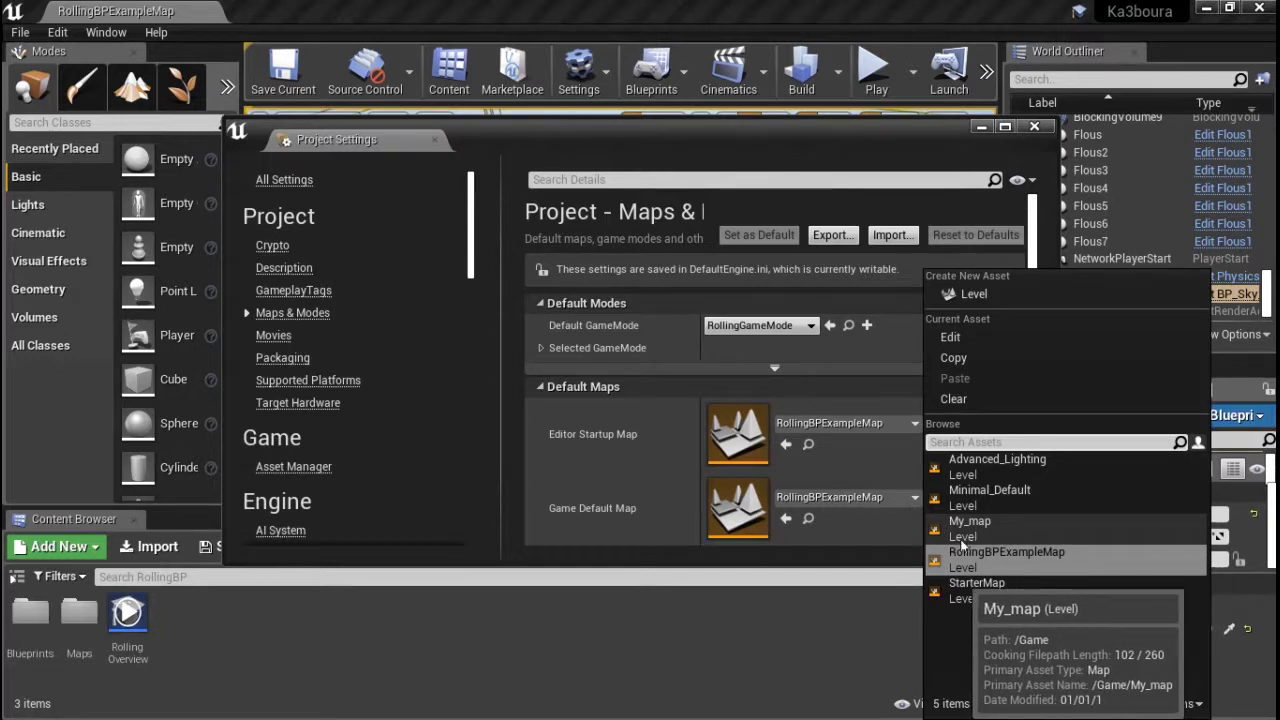
pyautogui.click(1021, 522)
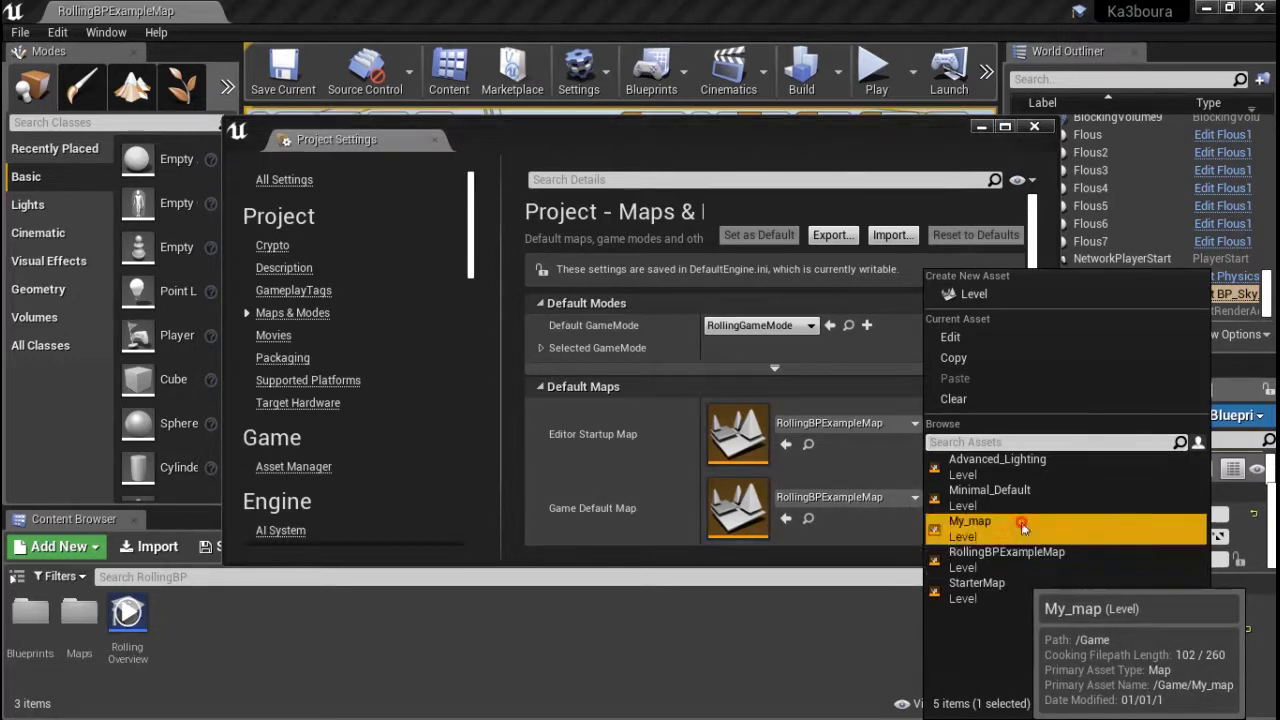
pyautogui.click(828, 499)
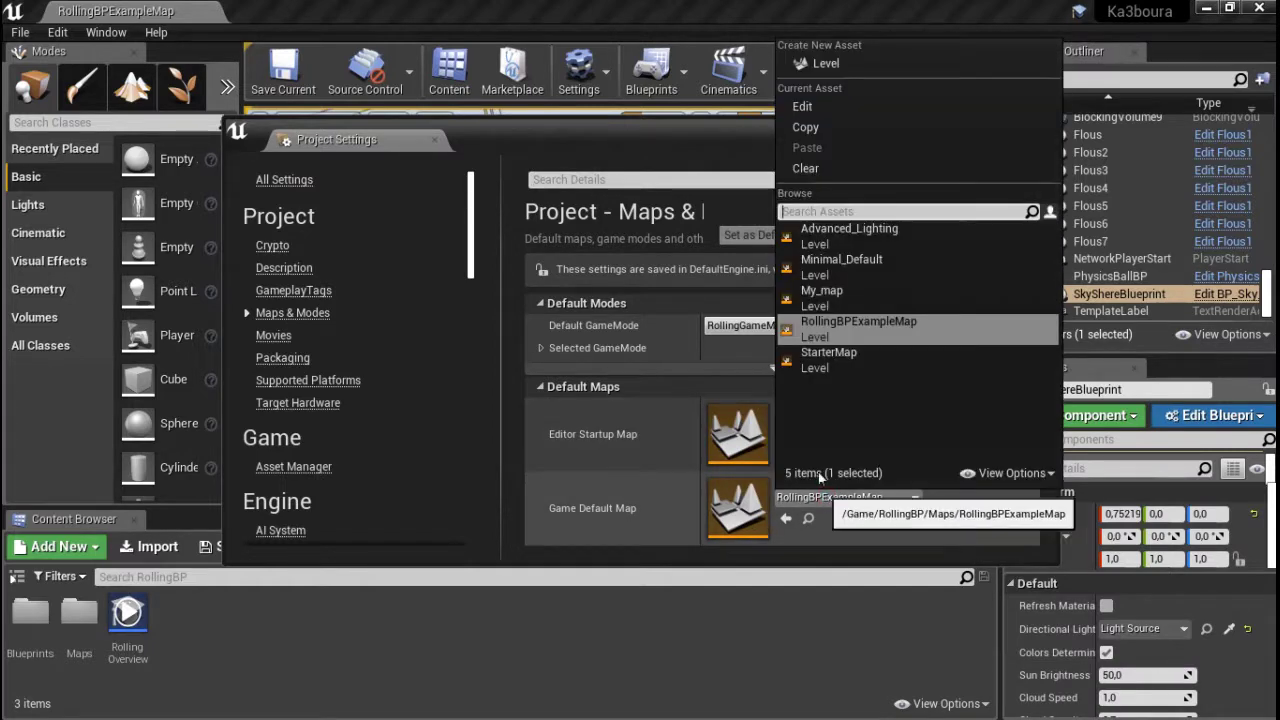
pyautogui.click(830, 298)
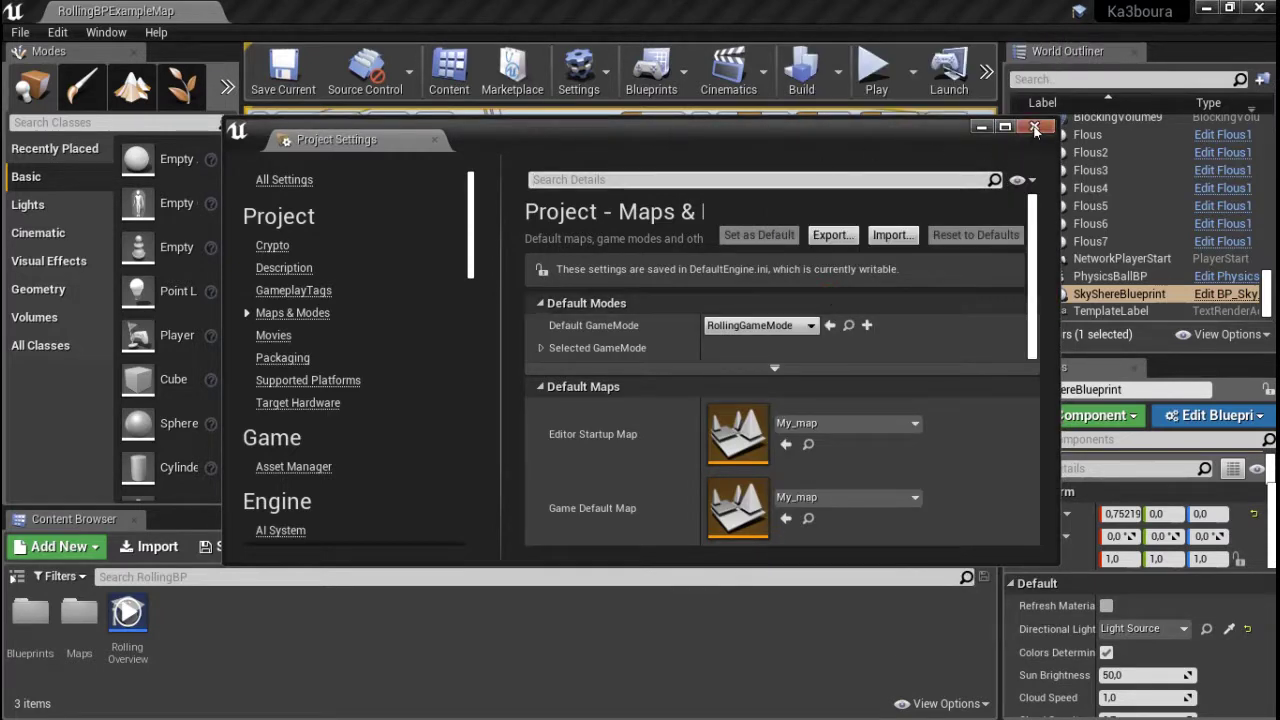
pyautogui.click(1035, 128)
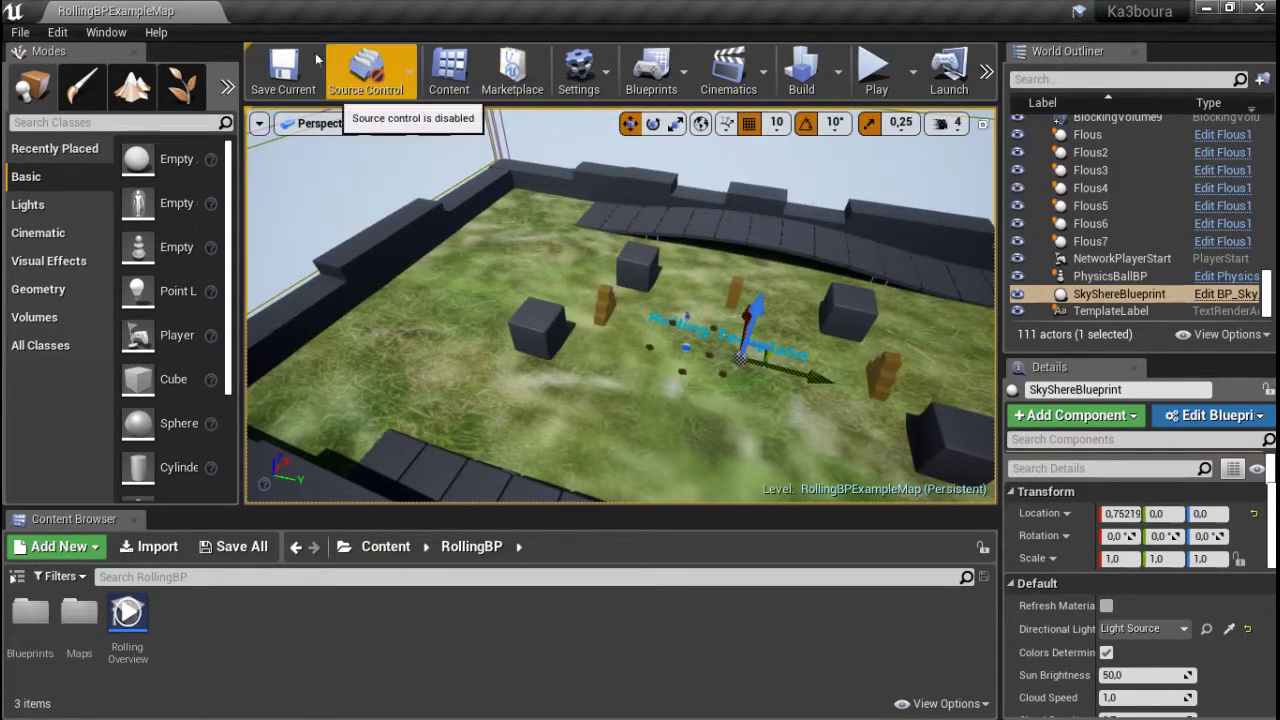
pyautogui.click(312, 64)
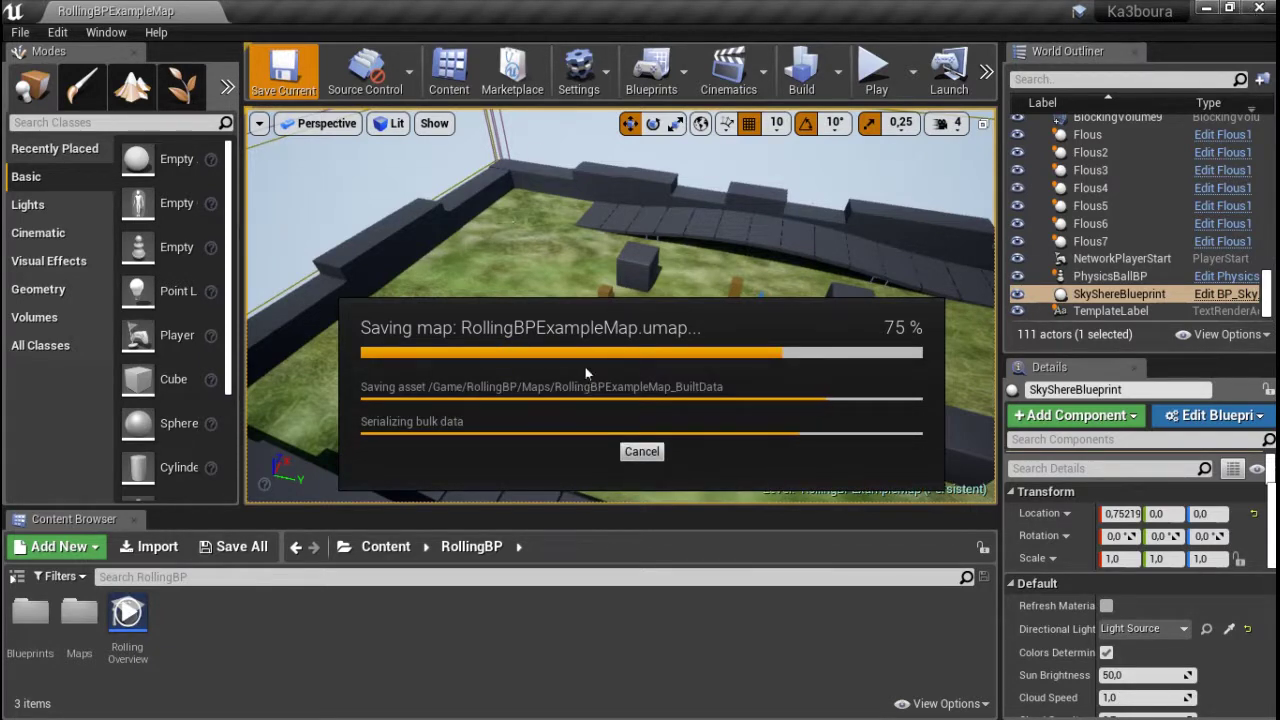
# - Quit the editor, relaunch Unreal Engine, and reopen the Ka3boura project
pyautogui.click(1258, 8)
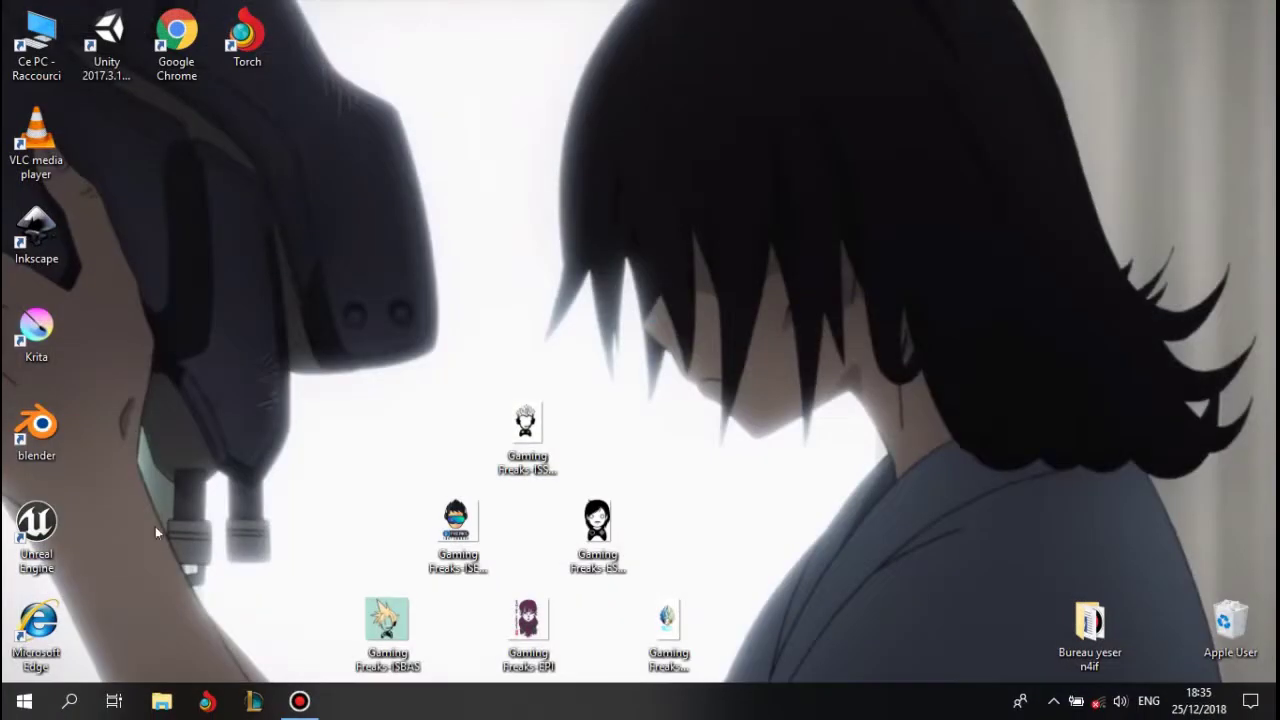
pyautogui.doubleClick(15, 518)
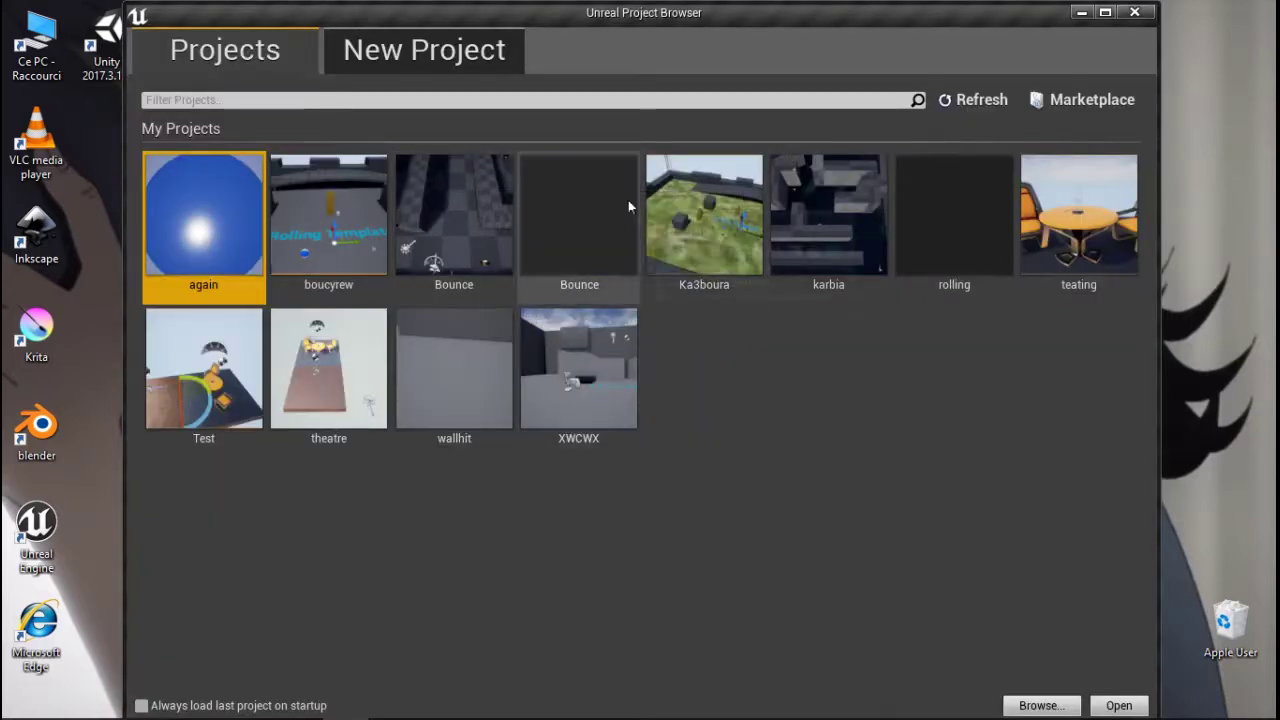
pyautogui.click(673, 189)
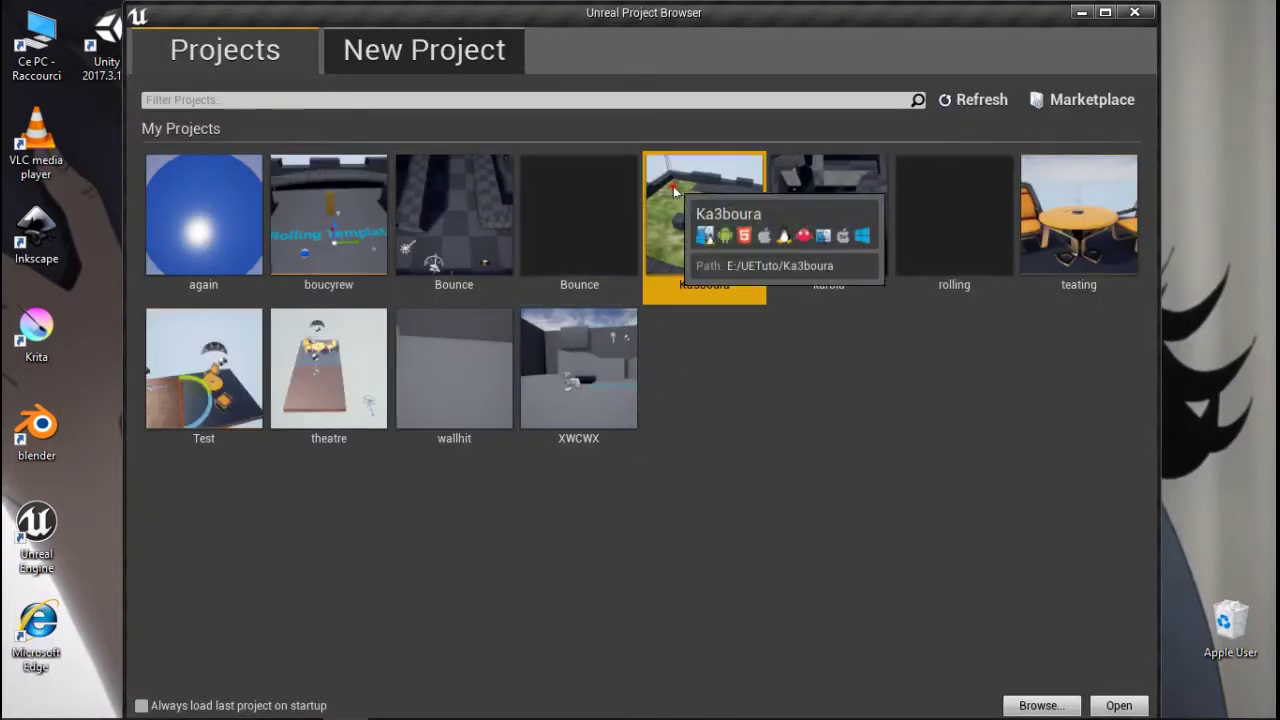
pyautogui.doubleClick(673, 187)
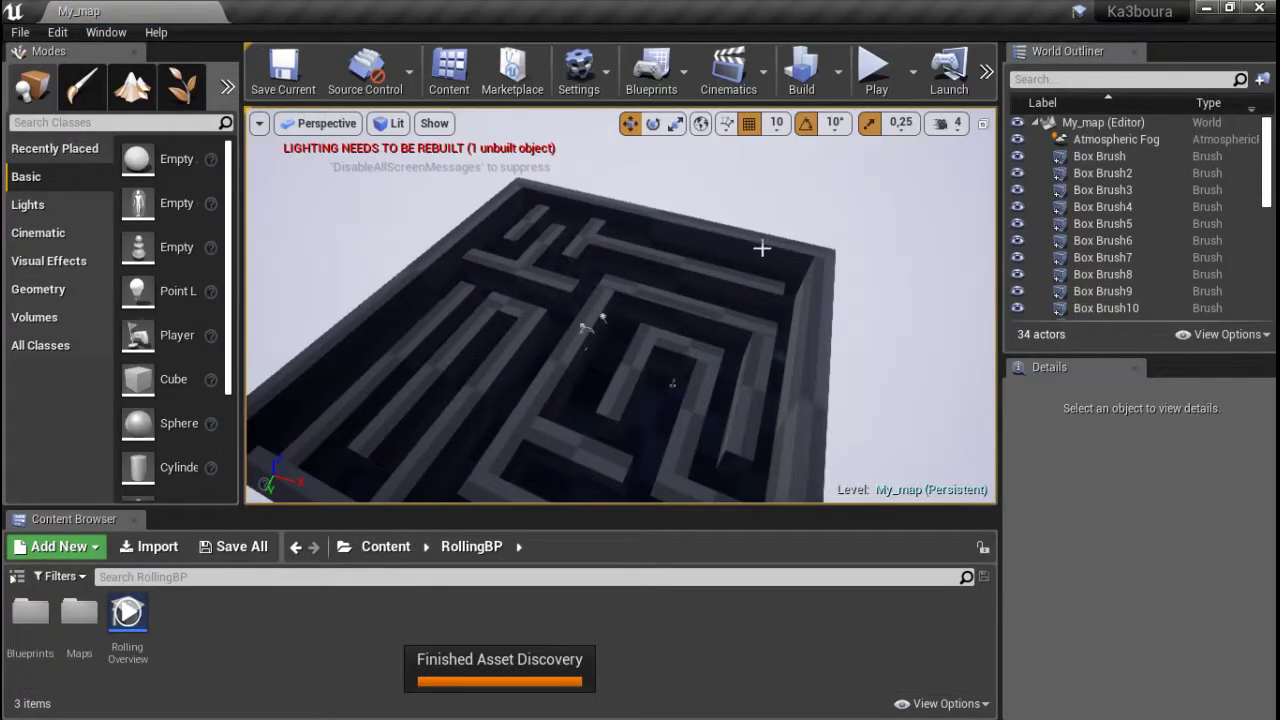
# - Orbit through the My_map maze and select the Box Brush3 outer wall
pyautogui.moveTo(762, 248)
pyautogui.keyDown('alt'); pyautogui.mouseDown()
pyautogui.moveTo(640, 300)
pyautogui.moveTo(708, 352)
pyautogui.moveTo(797, 353)
pyautogui.moveTo(794, 389)
pyautogui.mouseUp(); pyautogui.keyUp('alt')
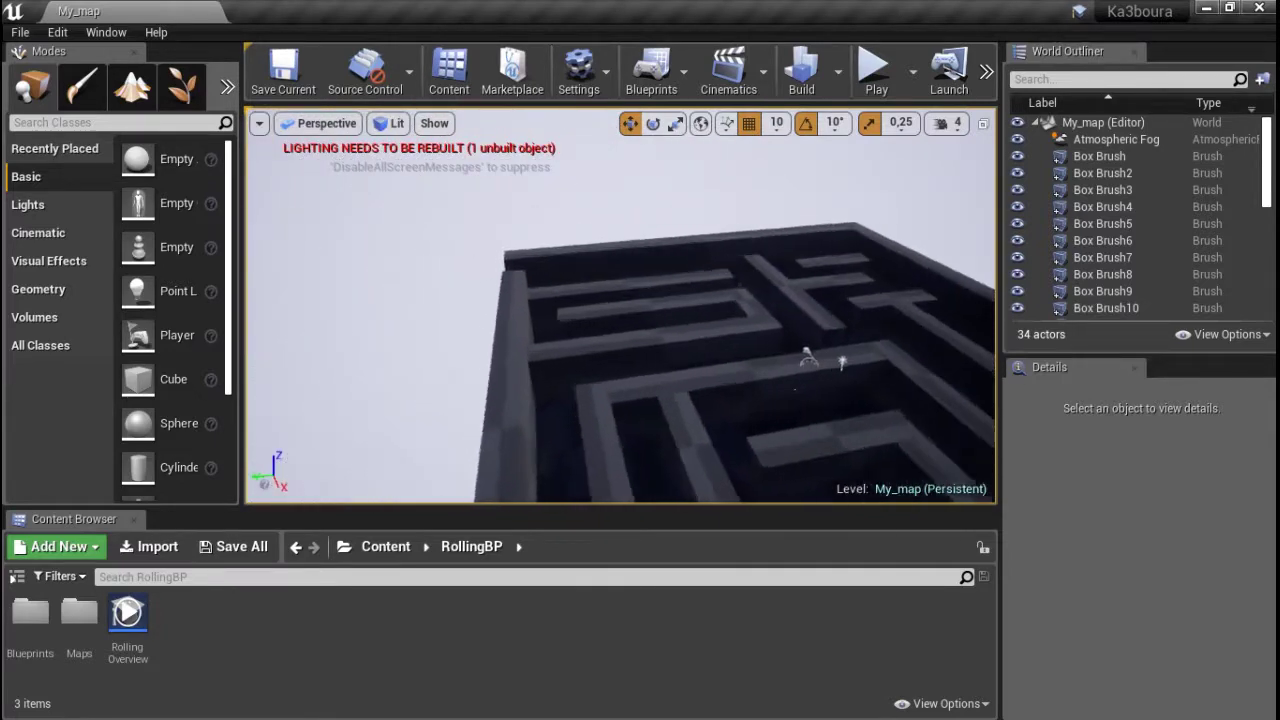
pyautogui.moveTo(794, 389); pyautogui.dragTo(800, 380)
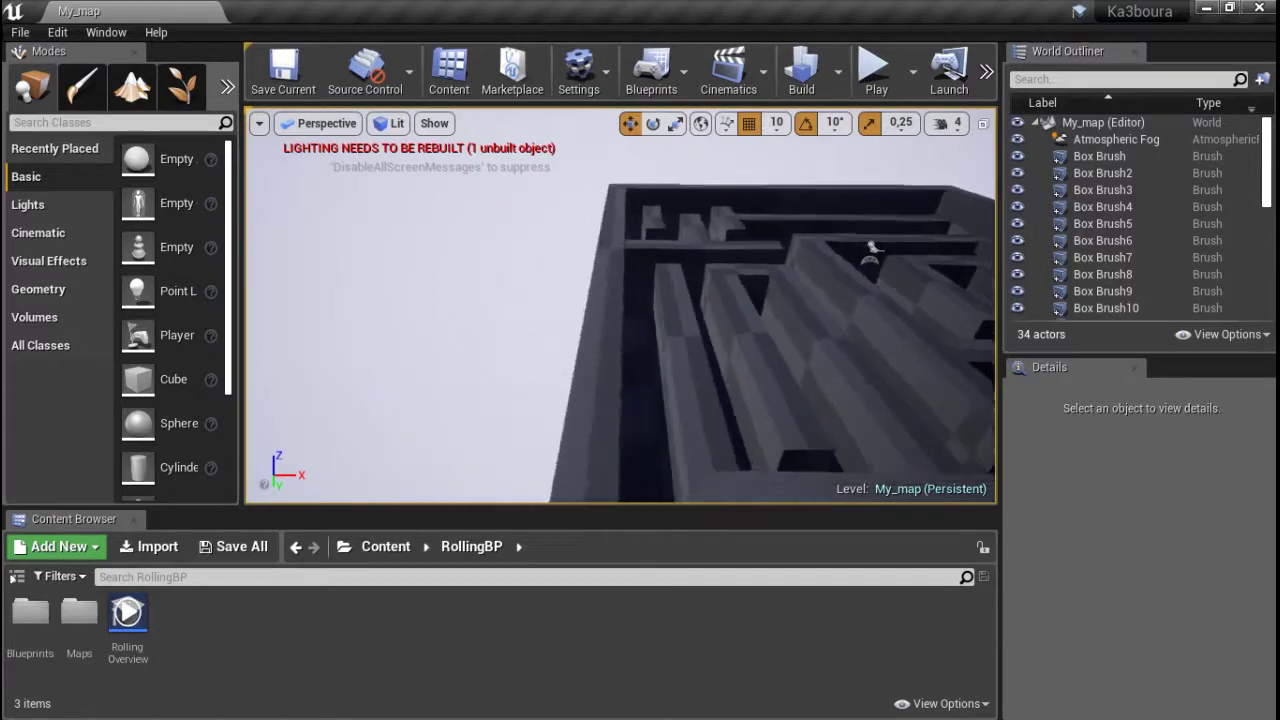
pyautogui.moveTo(871, 249); pyautogui.dragTo(601, 291)
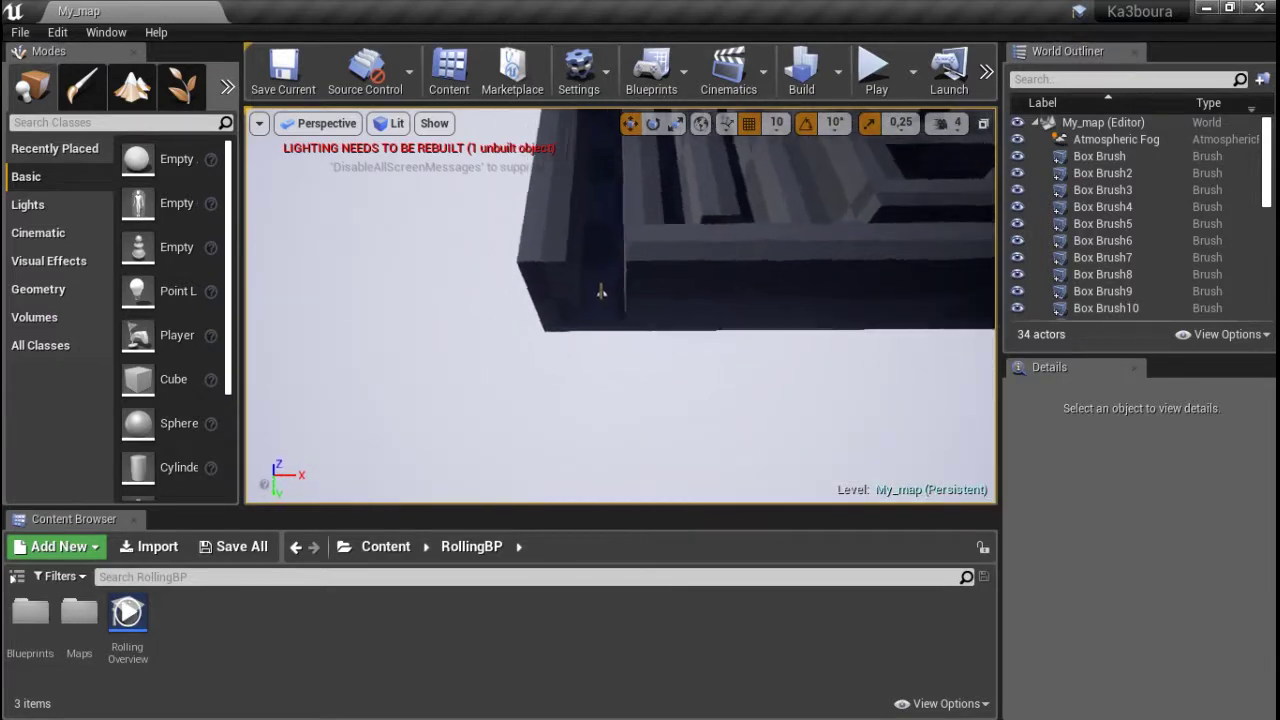
pyautogui.moveTo(601, 291); pyautogui.dragTo(829, 286)
pyautogui.click(829, 286)
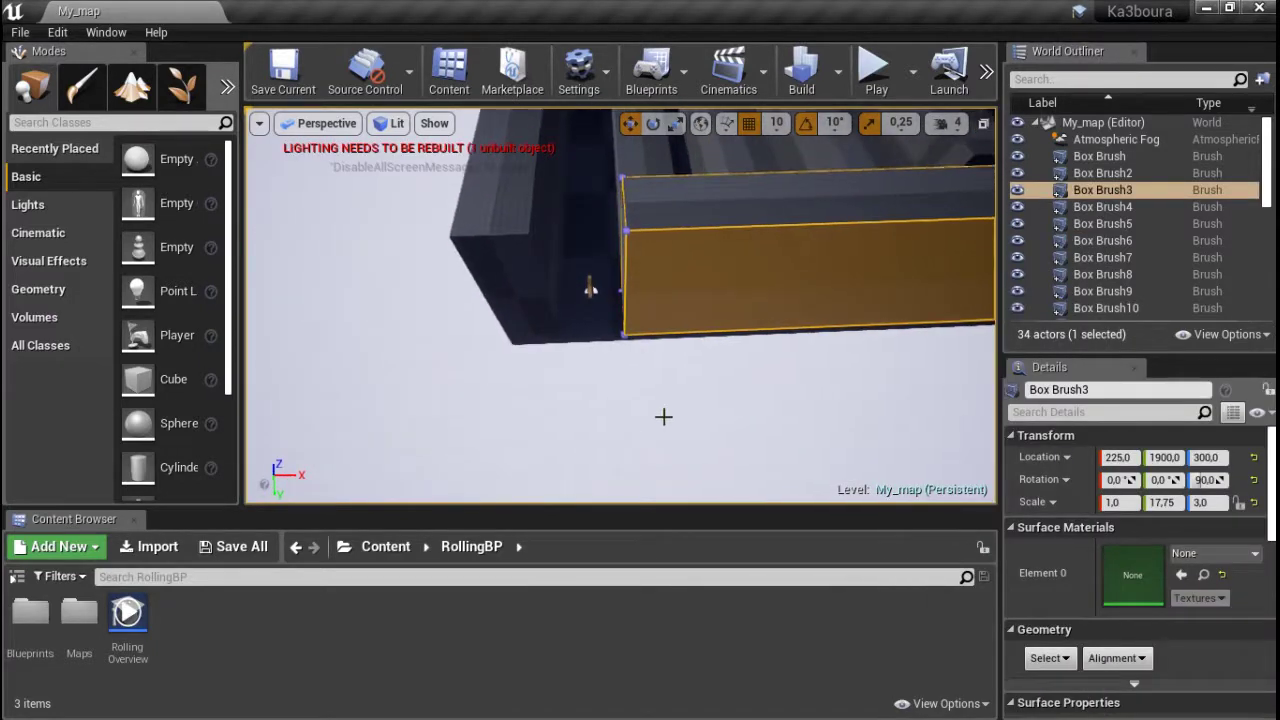
pyautogui.moveTo(663, 416); pyautogui.dragTo(627, 422)
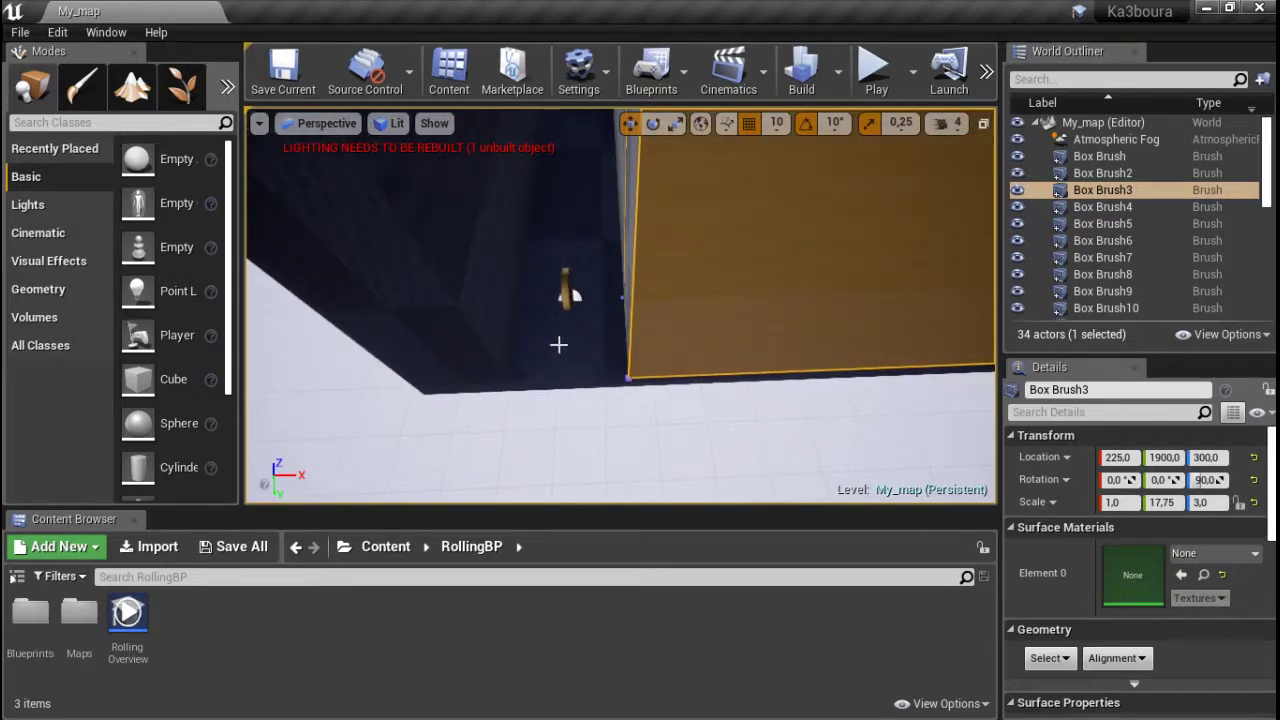
# - Bring up the new-asset menu in the RollingBP Content Browser folder
pyautogui.rightClick(665, 465)
pyautogui.click(392, 628)
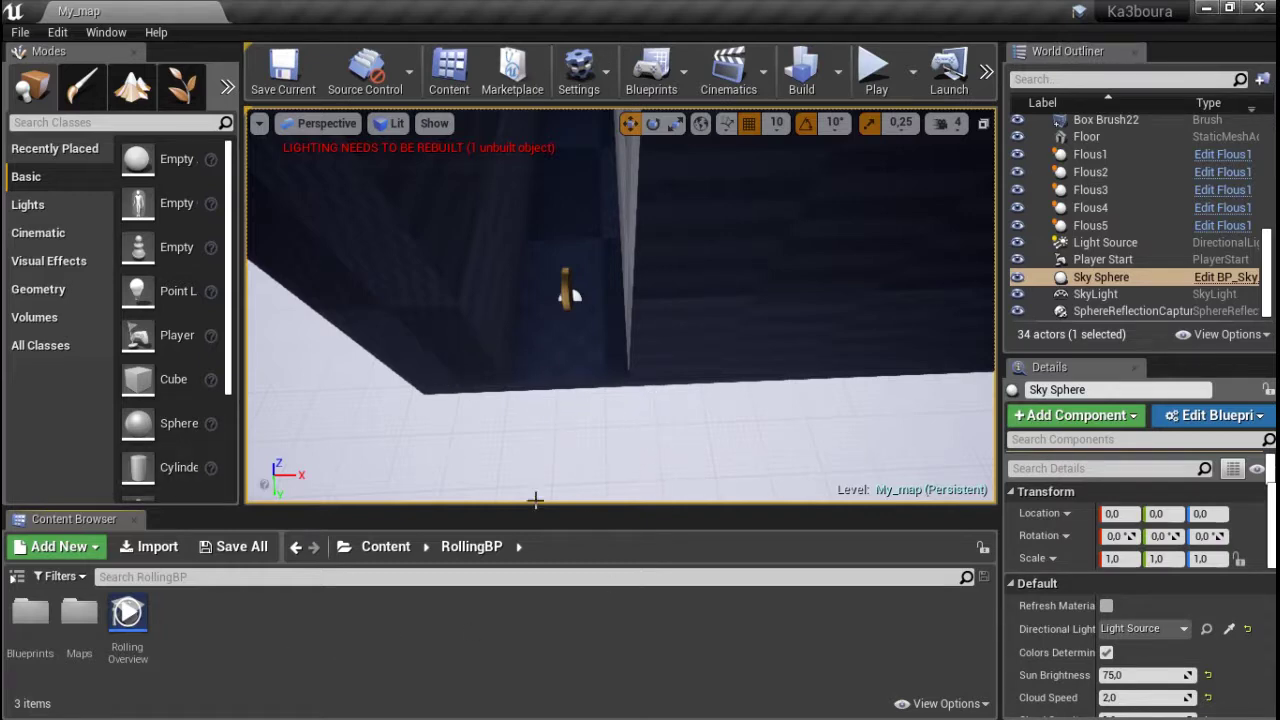
pyautogui.rightClick(280, 624)
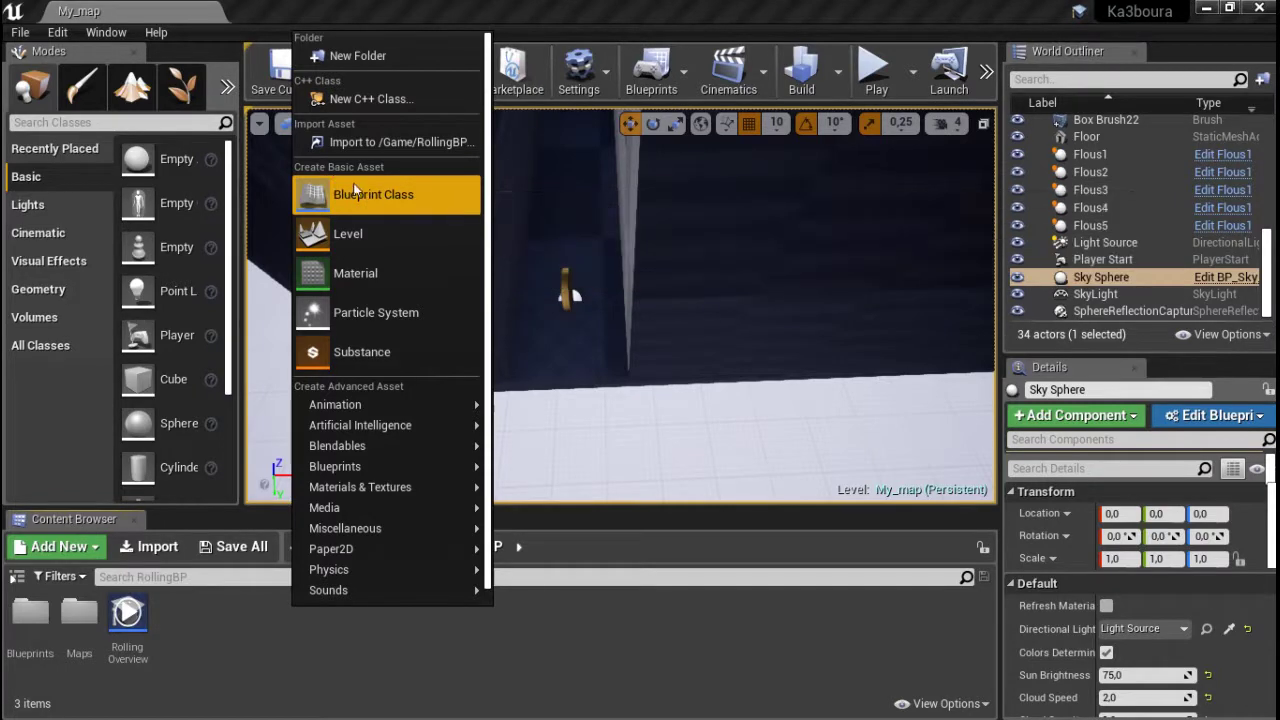
# - Create an Actor Blueprint named BeB in RollingBP and open it in the Blueprint editor
pyautogui.click(402, 195)
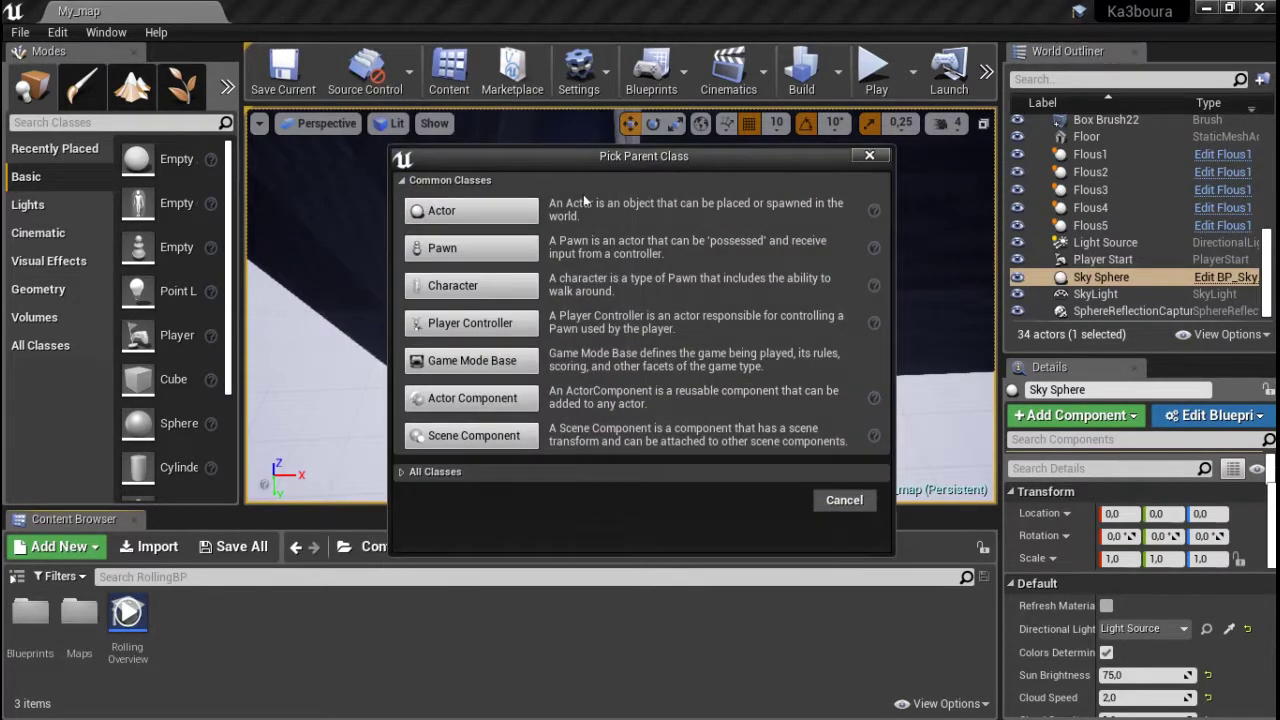
pyautogui.click(469, 206)
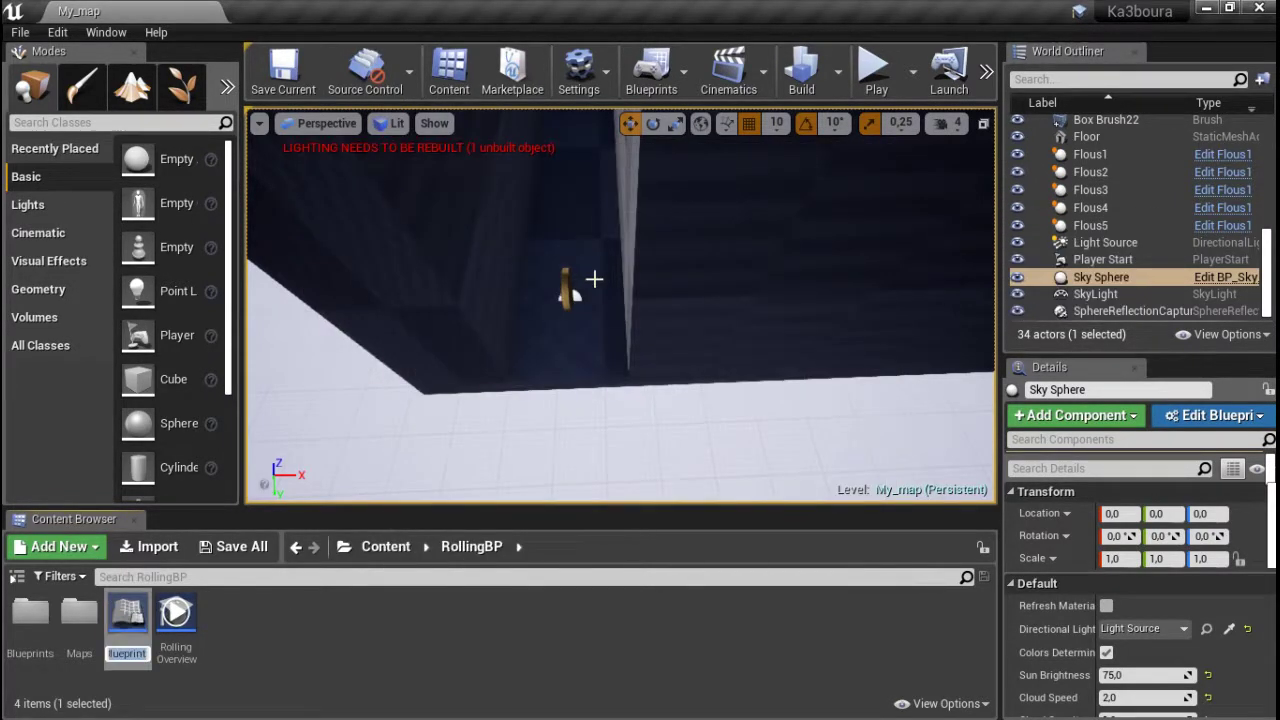
pyautogui.write('BP')
pyautogui.write('BeB')
pyautogui.press('Return')
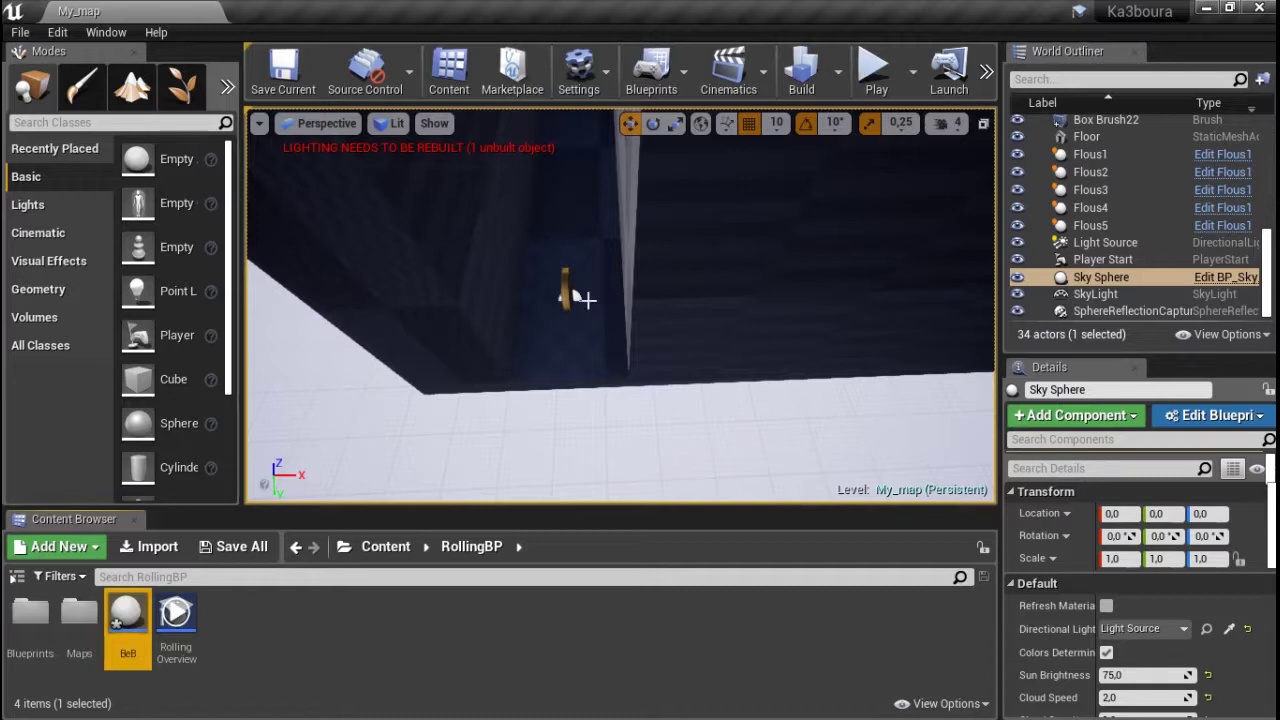
pyautogui.doubleClick(127, 614)
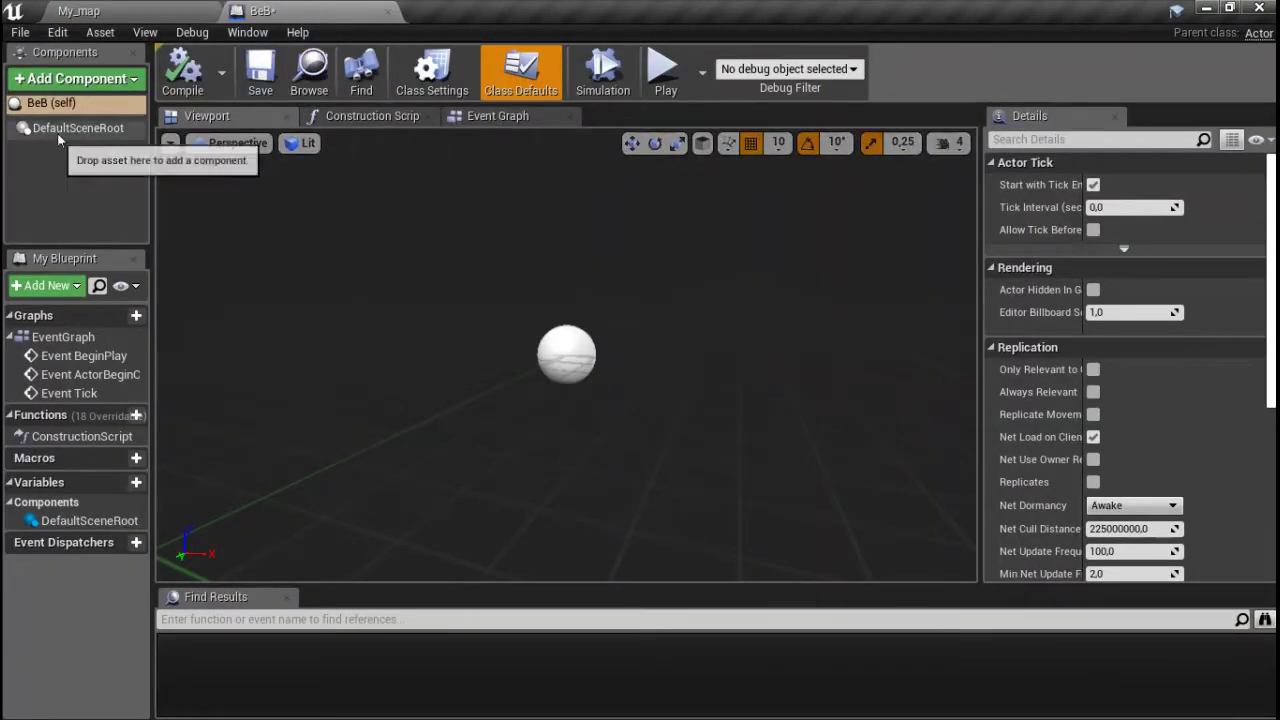
# - Add a Cube component raised to Z 50, compile BeB, and drag it into My_map
pyautogui.click(106, 88)
pyautogui.click(171, 333)
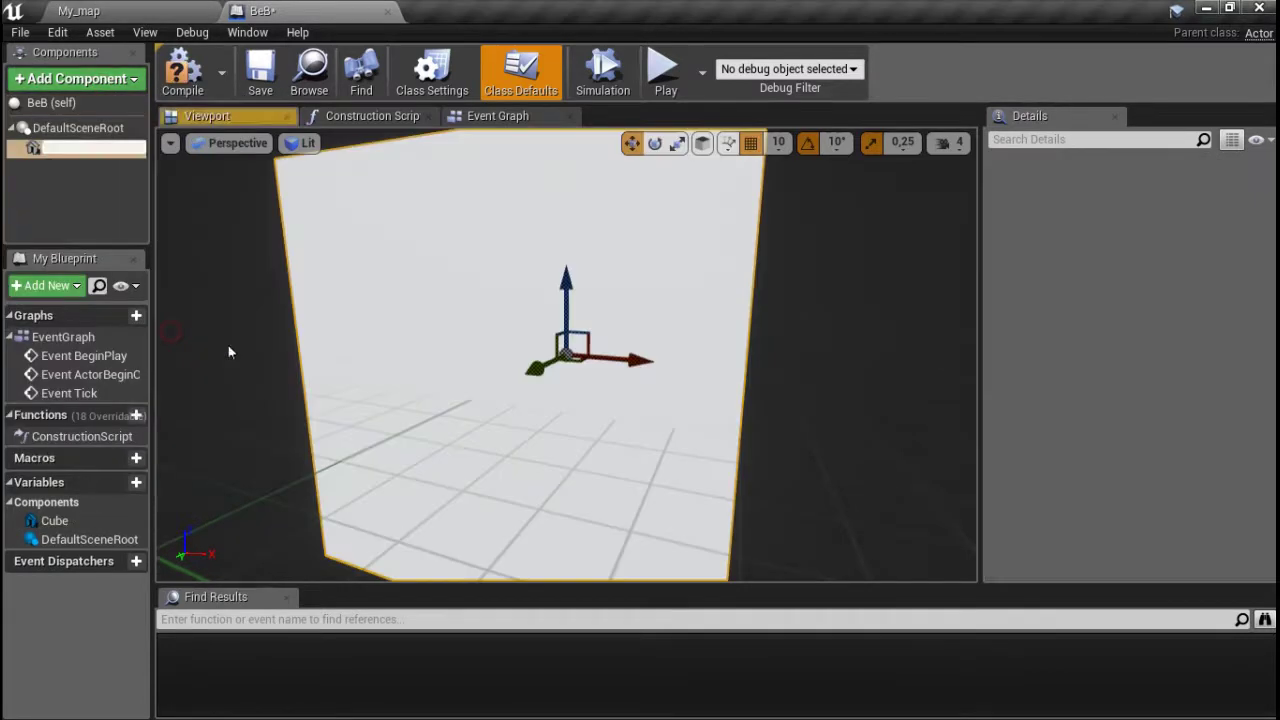
pyautogui.moveTo(572, 274); pyautogui.dragTo(580, 110)
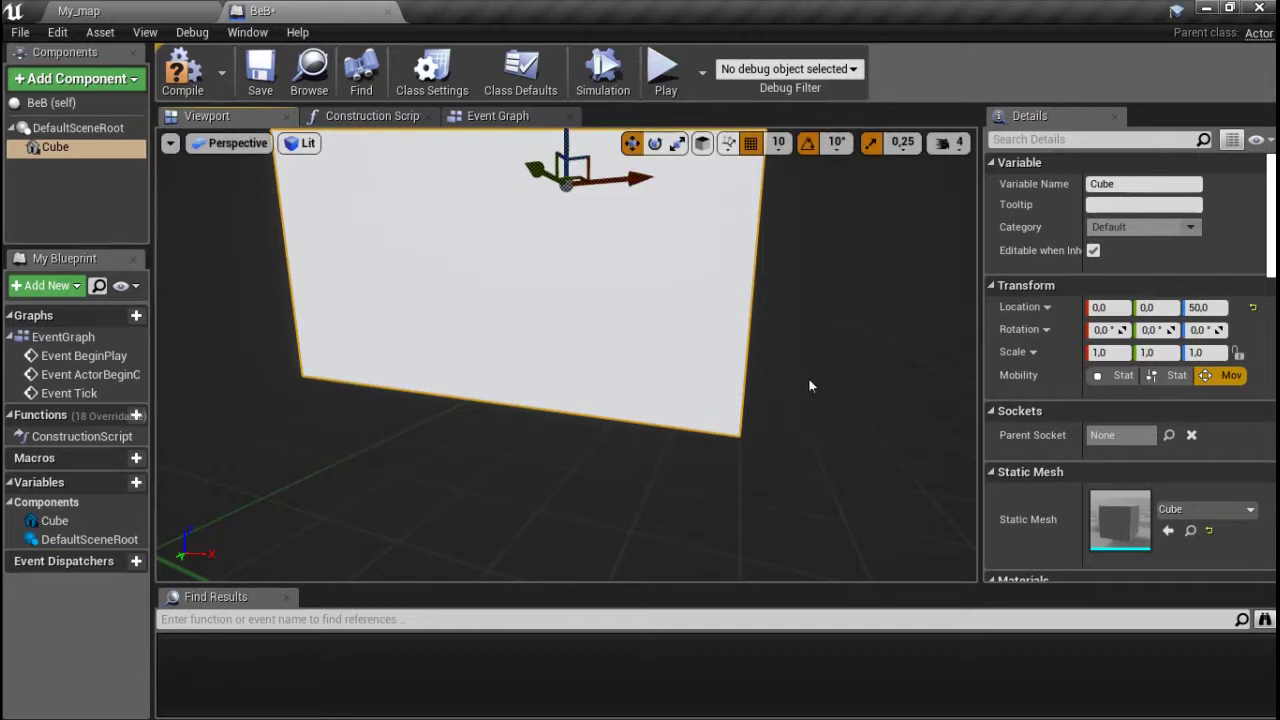
pyautogui.click(185, 70)
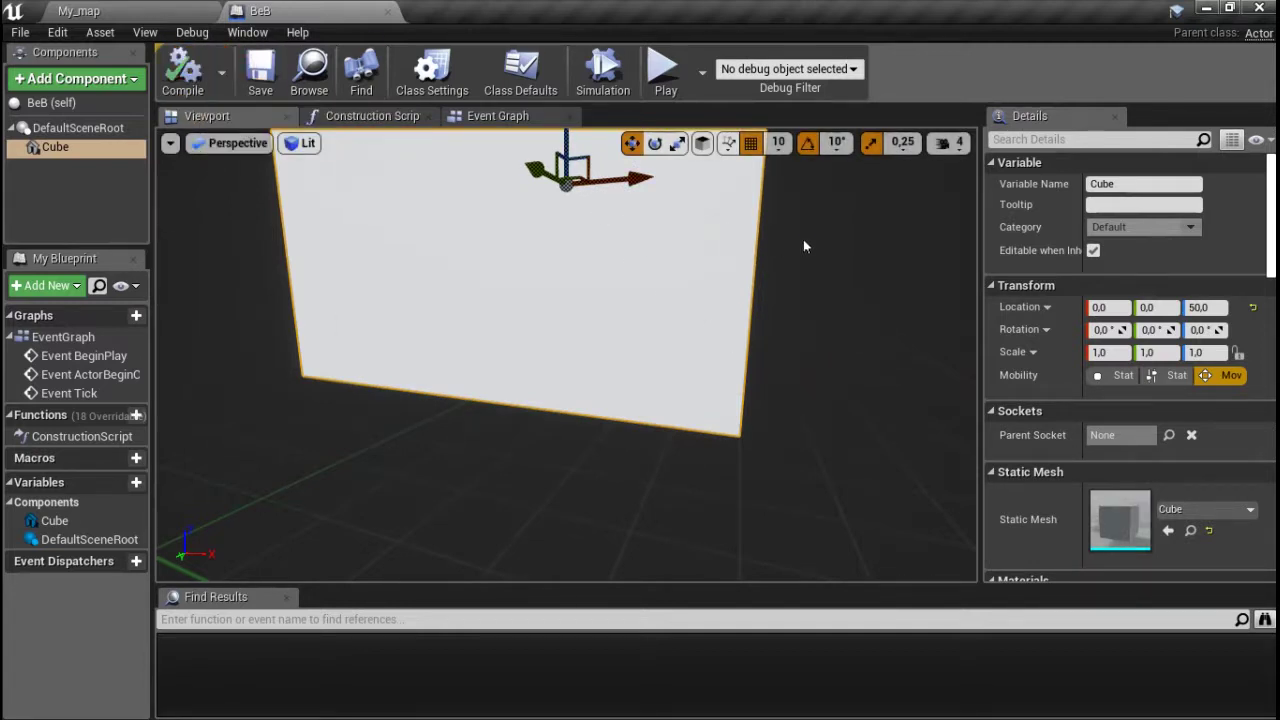
pyautogui.moveTo(780, 246); pyautogui.dragTo(808, 238, button='right')
pyautogui.press('f')
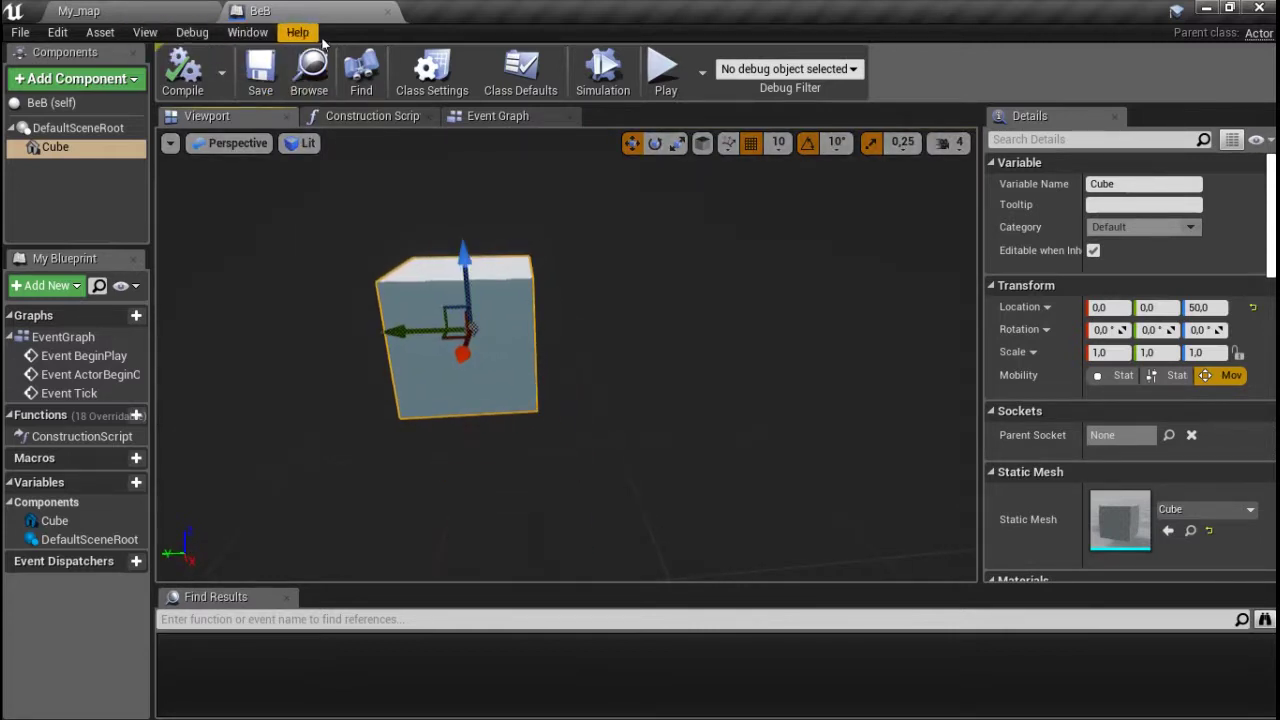
pyautogui.click(135, 16)
pyautogui.moveTo(128, 612); pyautogui.dragTo(584, 357)
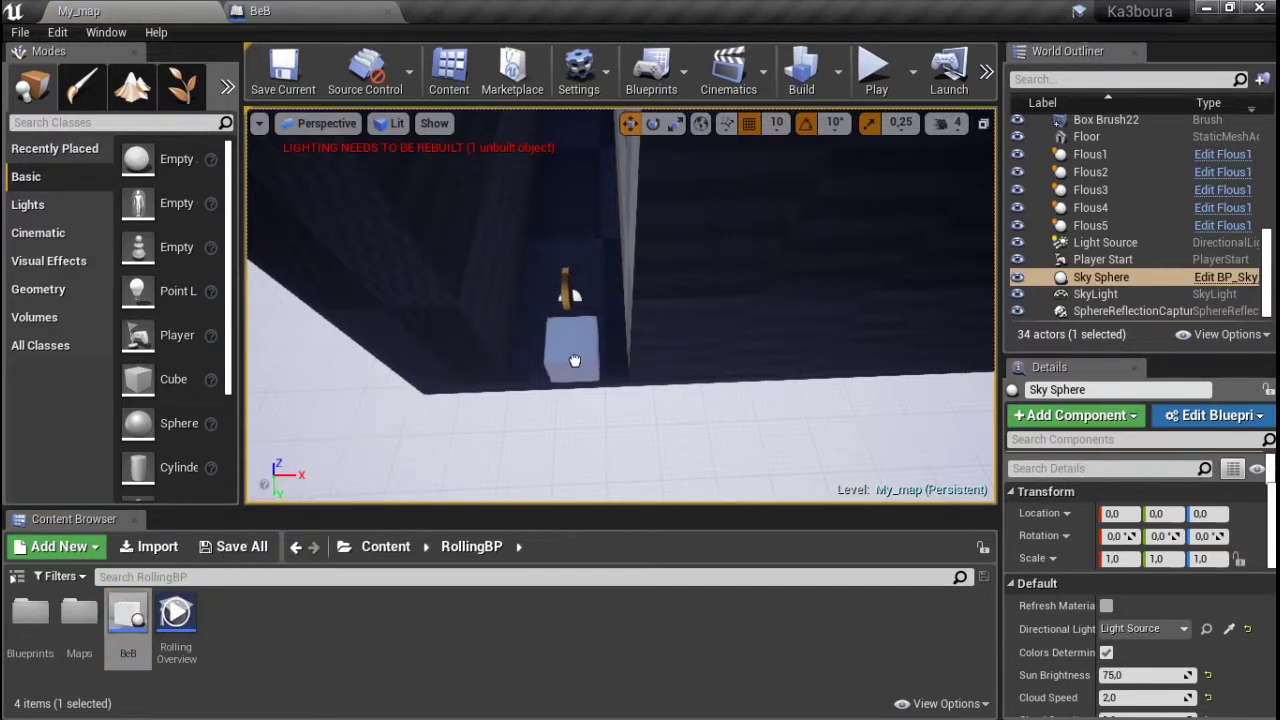
# - Place BeB beside the maze wall with scale X 2,5 and Y 1
pyautogui.moveTo(584, 357); pyautogui.dragTo(603, 420)
pyautogui.moveTo(603, 420); pyautogui.dragTo(639, 457, button='right')
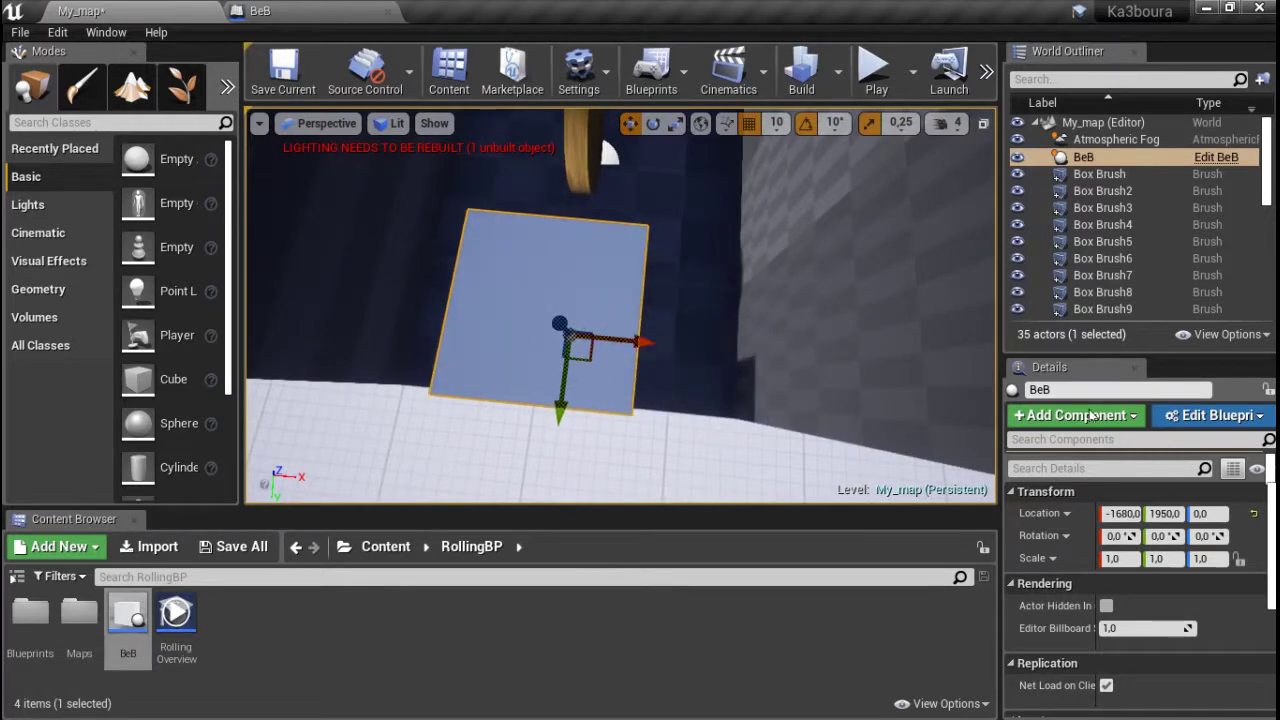
pyautogui.click(1172, 558)
pyautogui.write('2,25')
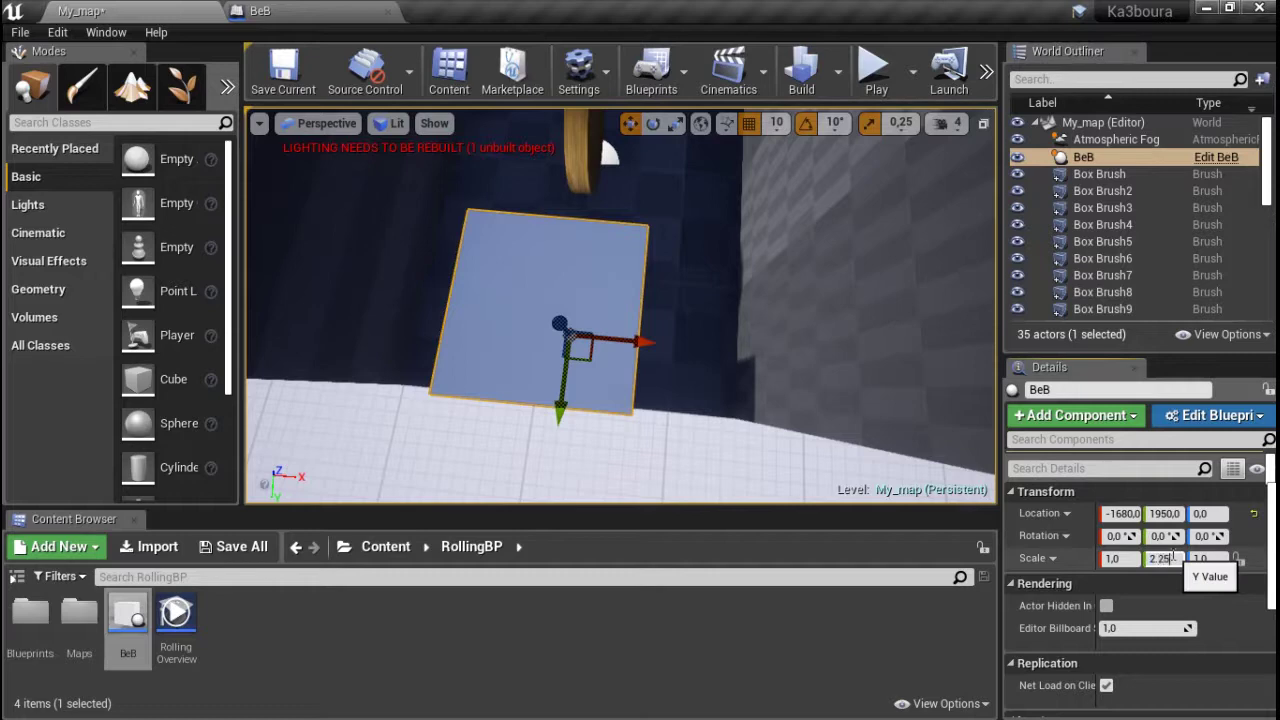
pyautogui.press('Return')
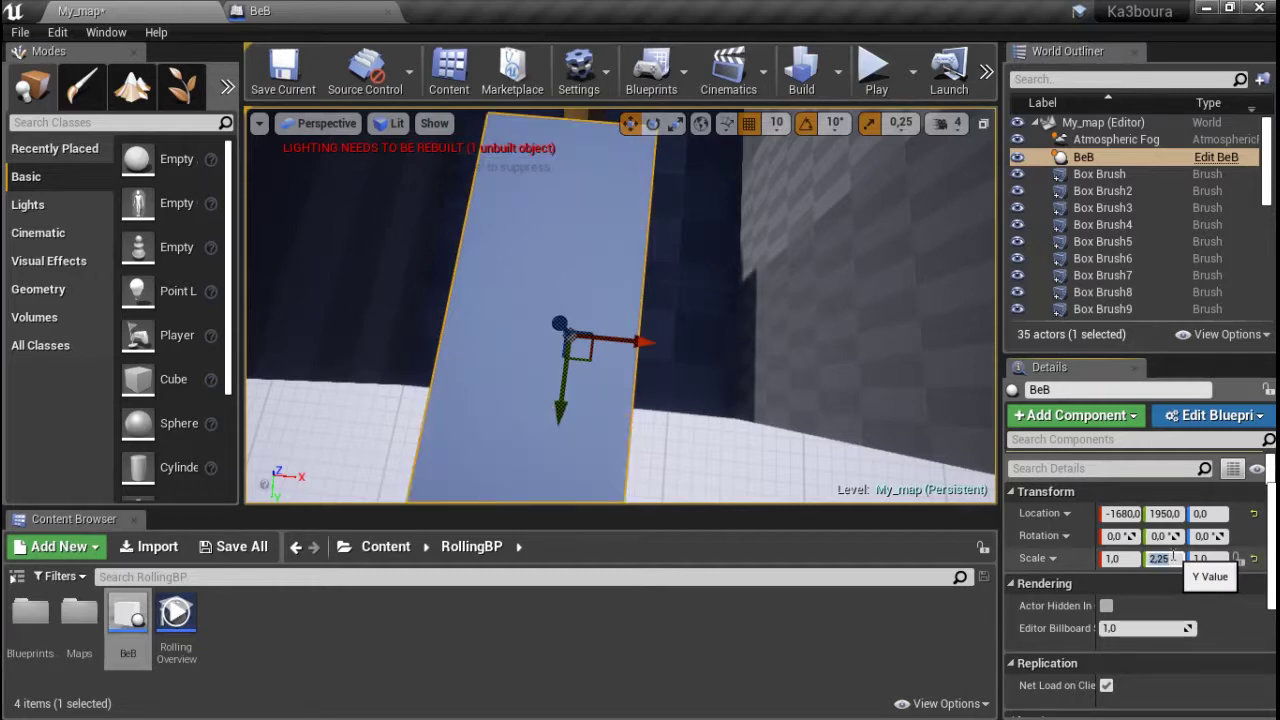
pyautogui.write('1')
pyautogui.press('Return')
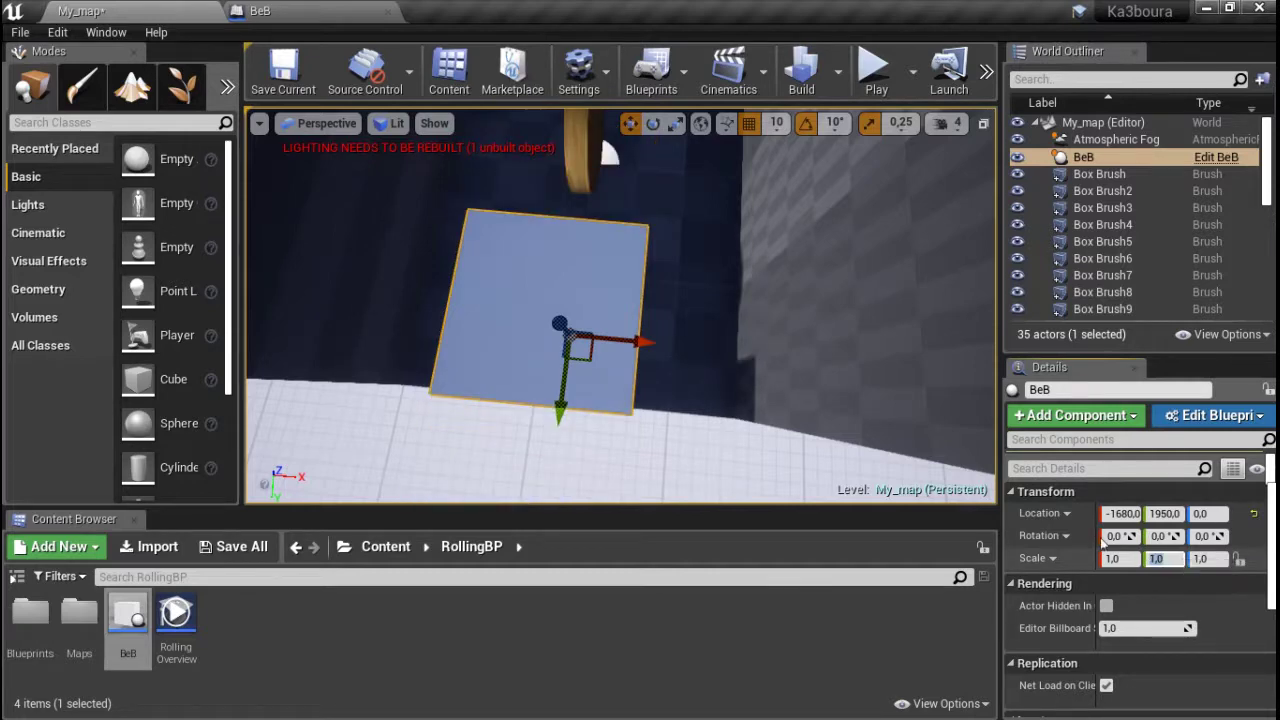
pyautogui.click(1125, 558)
pyautogui.write('2,2')
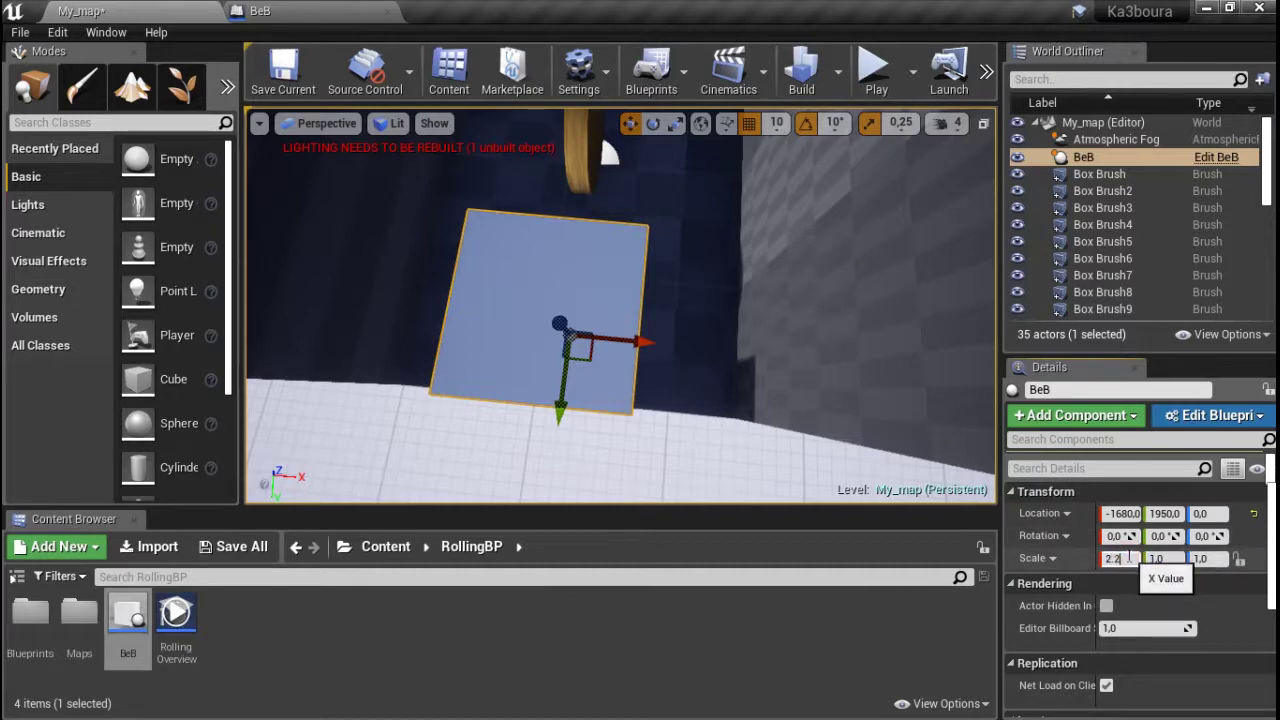
pyautogui.write('5')
pyautogui.press('Return')
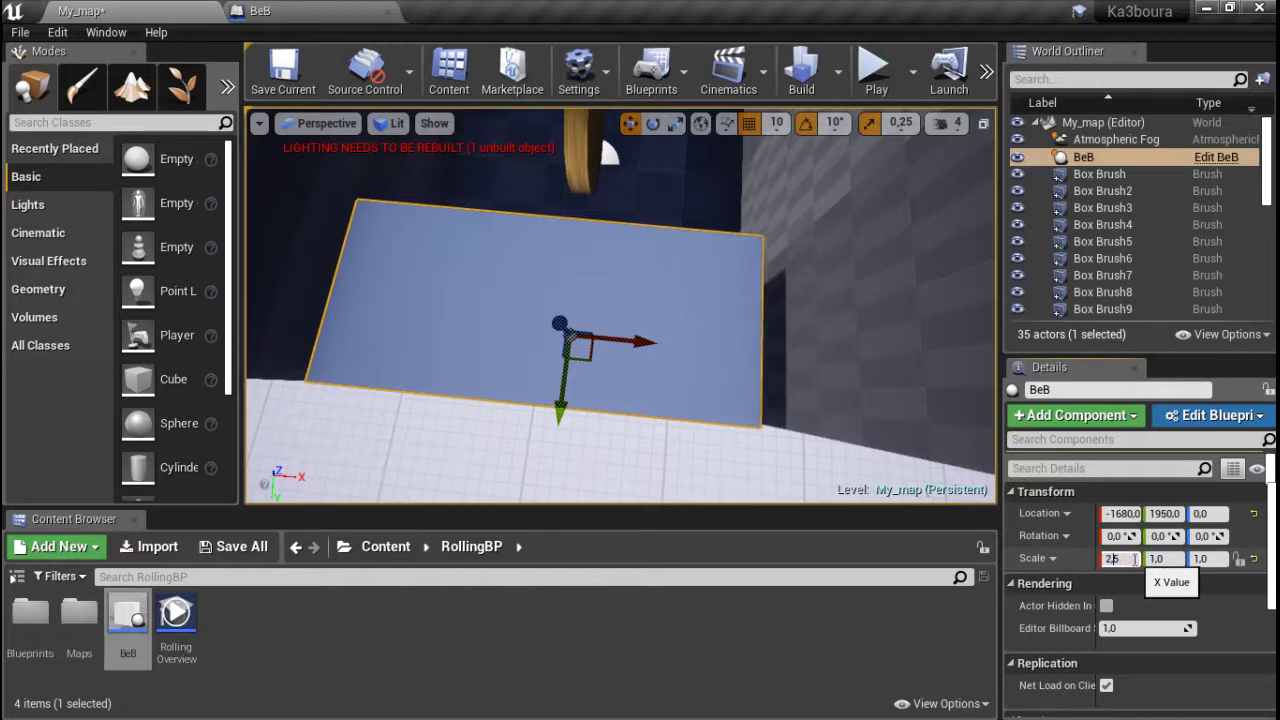
pyautogui.press('Return')
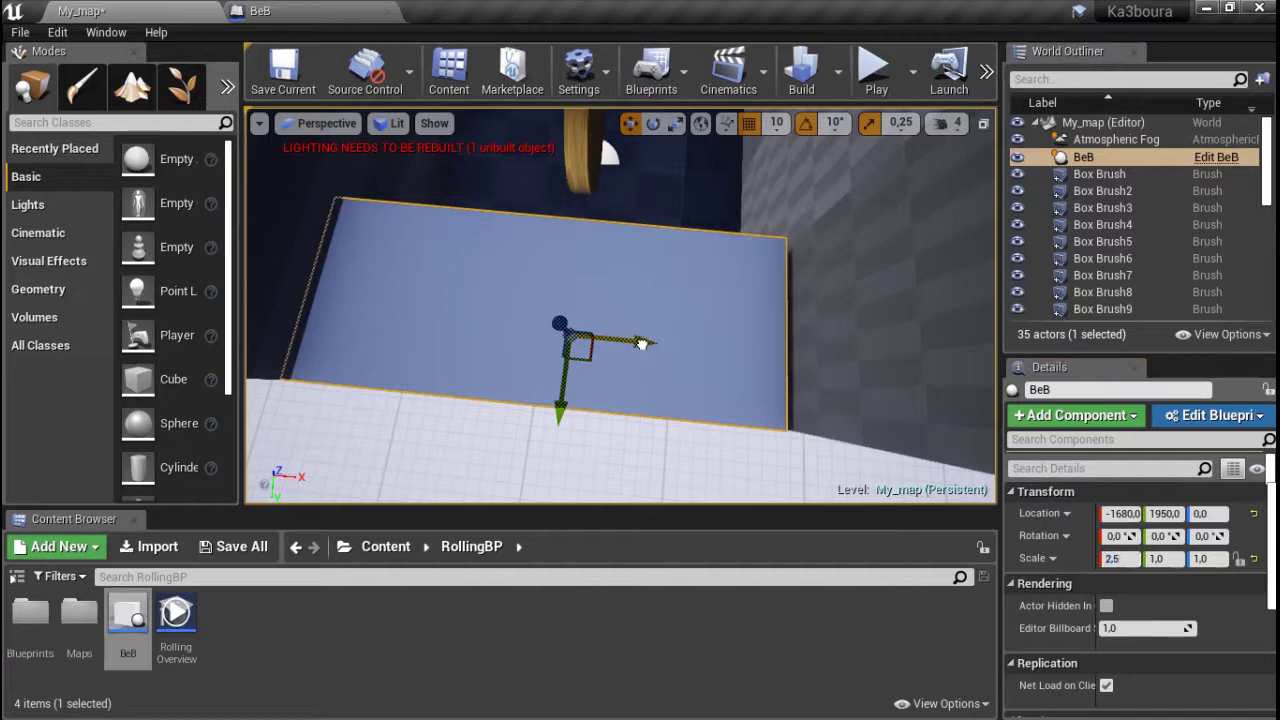
# - Shift BeB to X -1675 and lift it to height 300
pyautogui.moveTo(641, 343); pyautogui.dragTo(648, 343)
pyautogui.moveTo(647, 347)
pyautogui.mouseDown(button='right')
pyautogui.moveTo(655, 372)
pyautogui.moveTo(700, 375)
pyautogui.mouseUp(button='right')
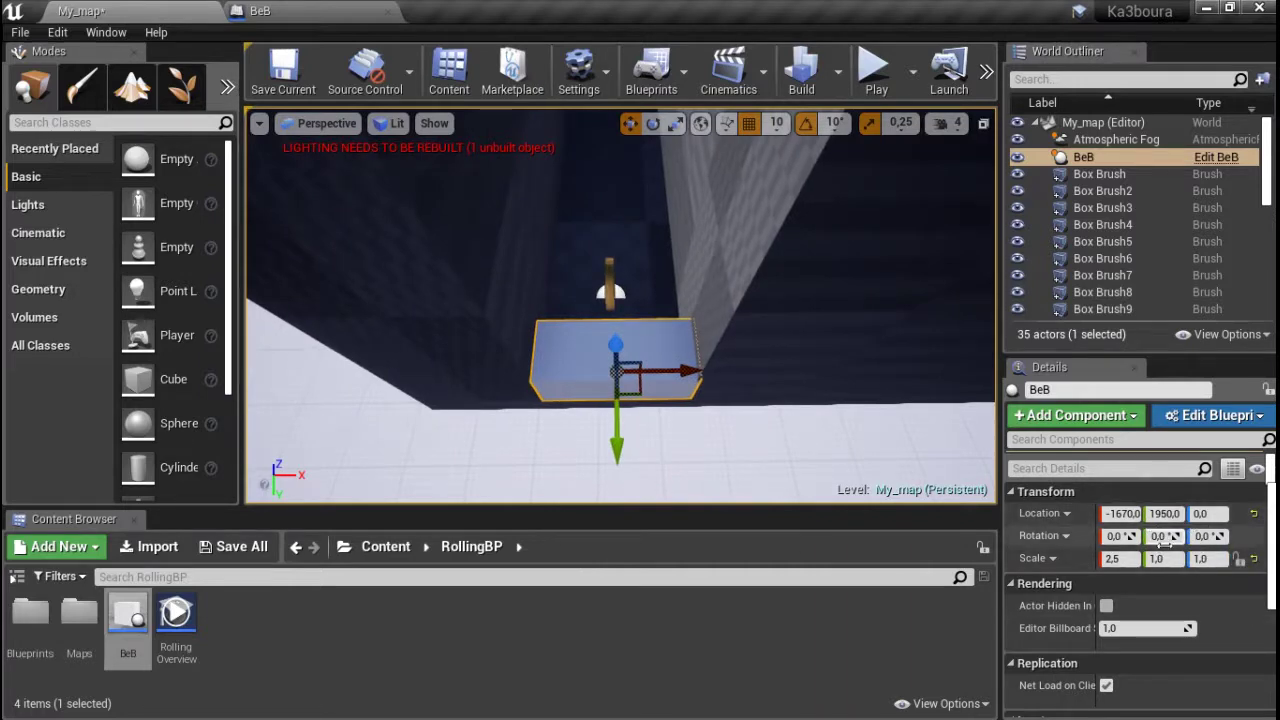
pyautogui.click(1112, 558)
pyautogui.write('-1675')
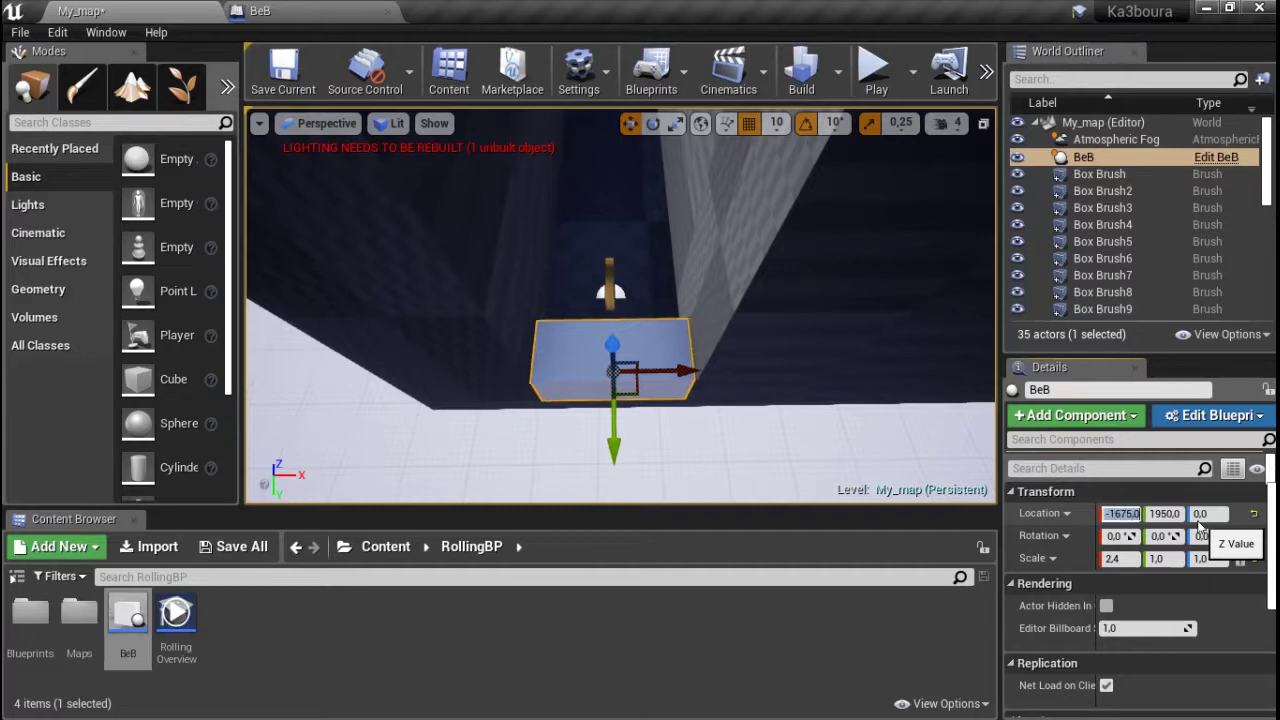
pyautogui.moveTo(620, 300); pyautogui.dragTo(640, 310, button='right')
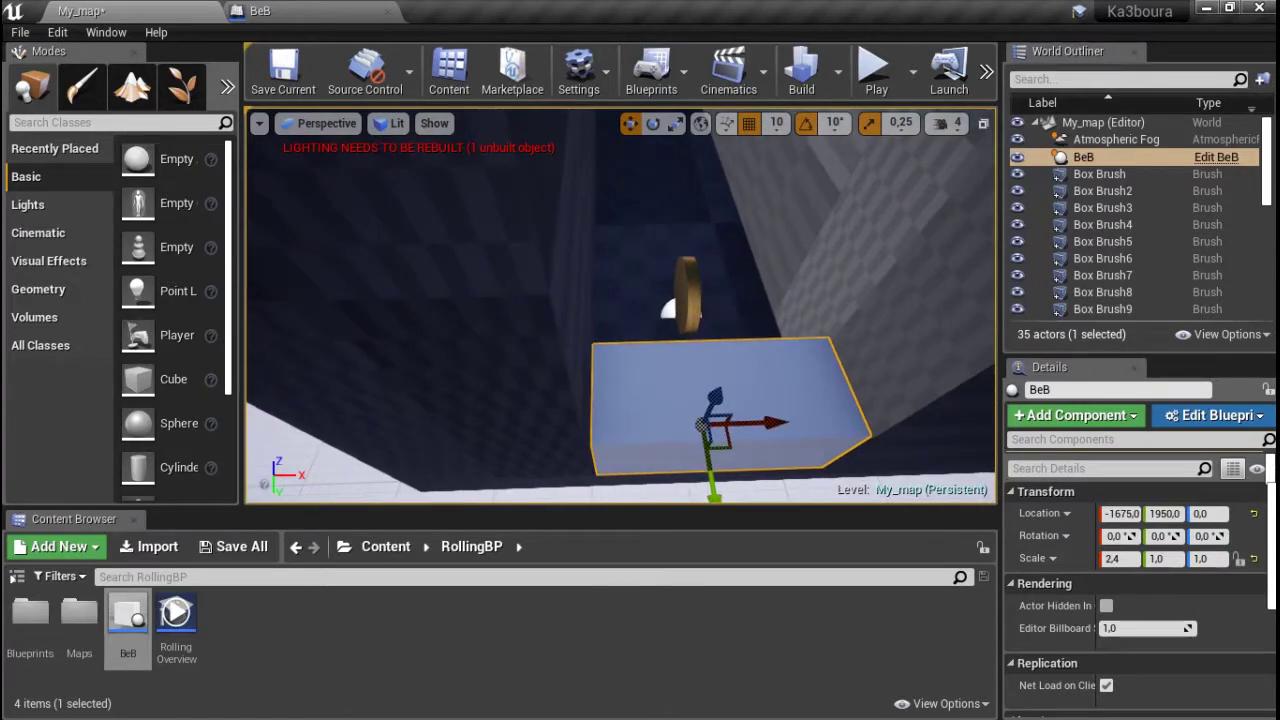
pyautogui.moveTo(620, 300); pyautogui.dragTo(640, 320, button='right')
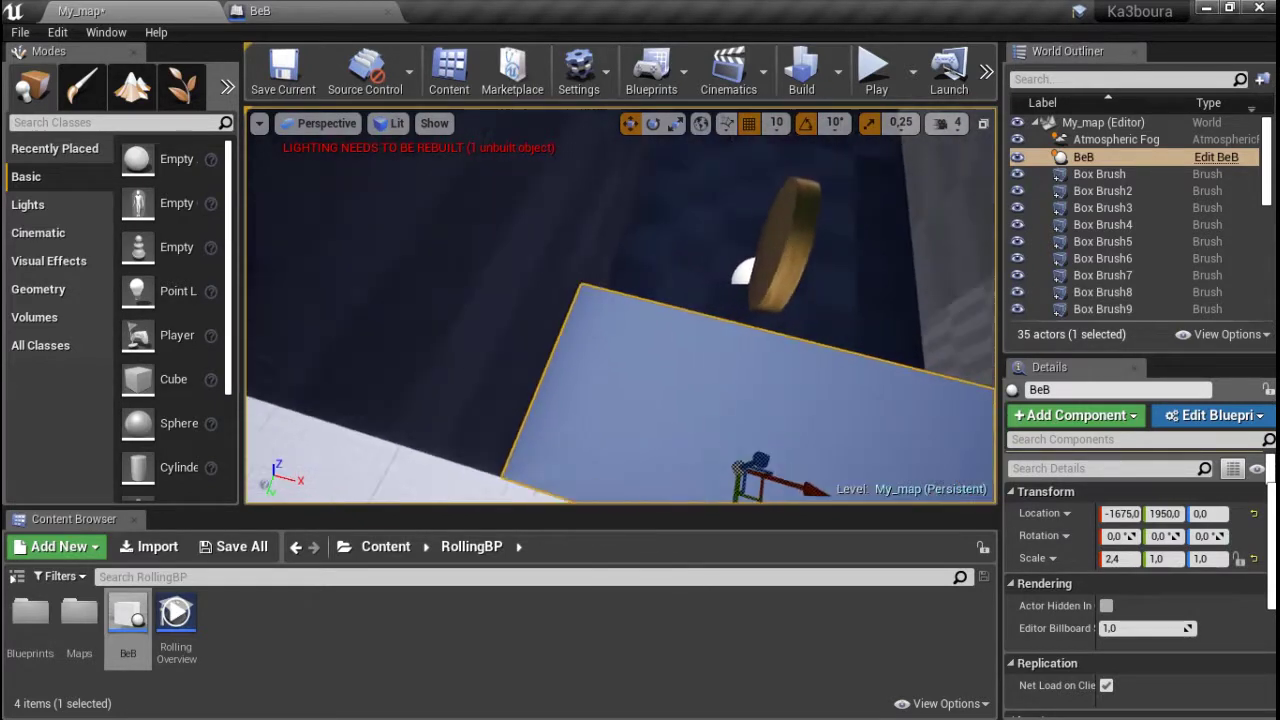
pyautogui.moveTo(868, 494); pyautogui.dragTo(868, 494, button='right')
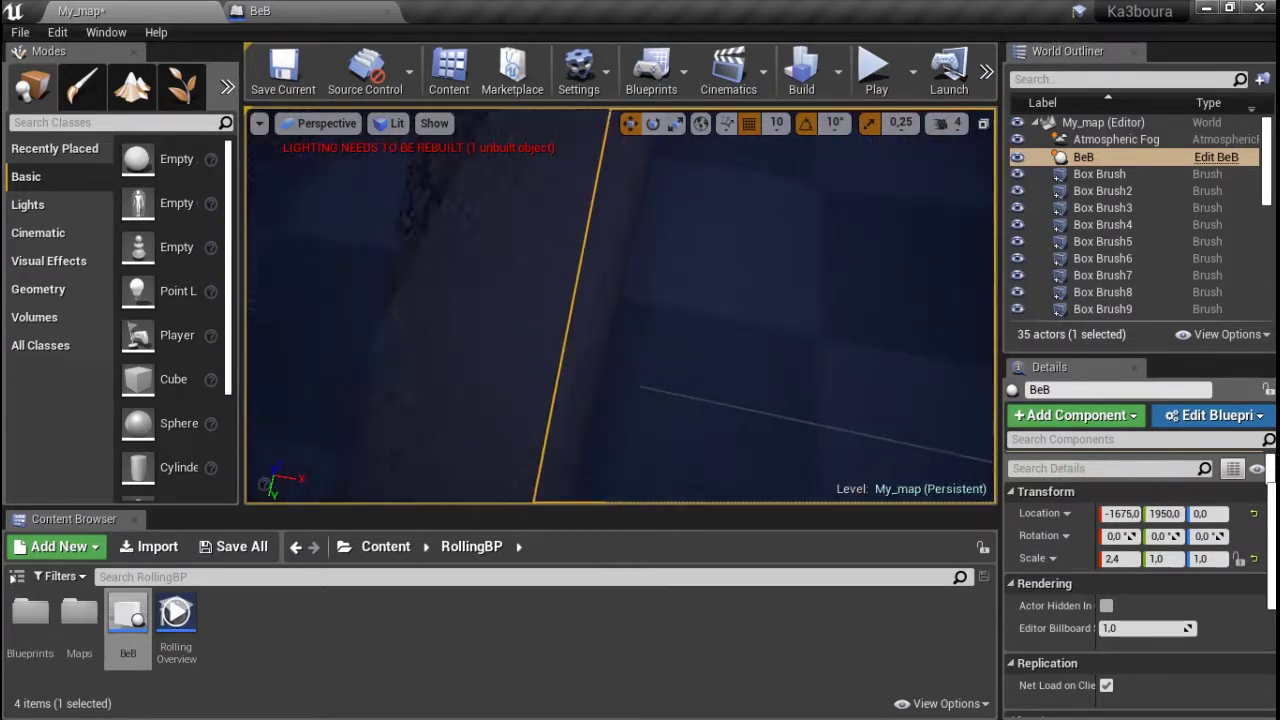
pyautogui.moveTo(745, 449); pyautogui.dragTo(745, 449, button='right')
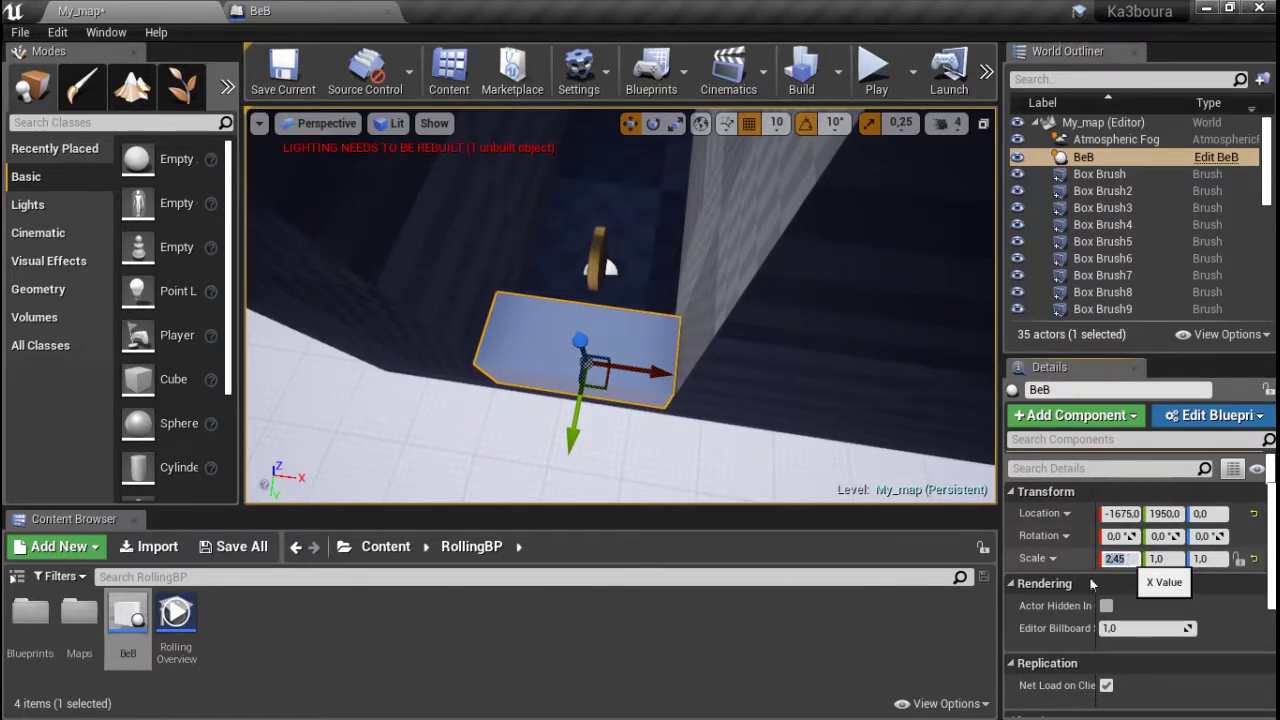
pyautogui.moveTo(620, 300); pyautogui.dragTo(620, 300, button='right')
pyautogui.write('25')
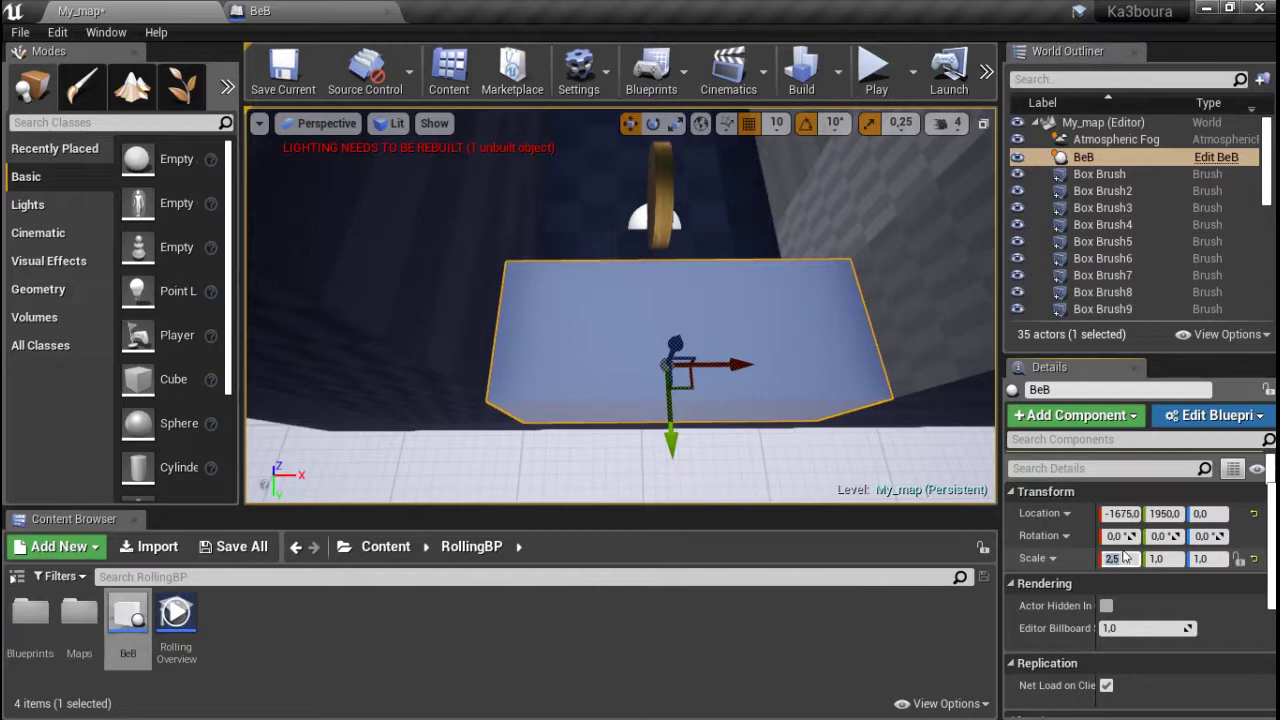
pyautogui.moveTo(620, 300); pyautogui.dragTo(670, 397, button='right')
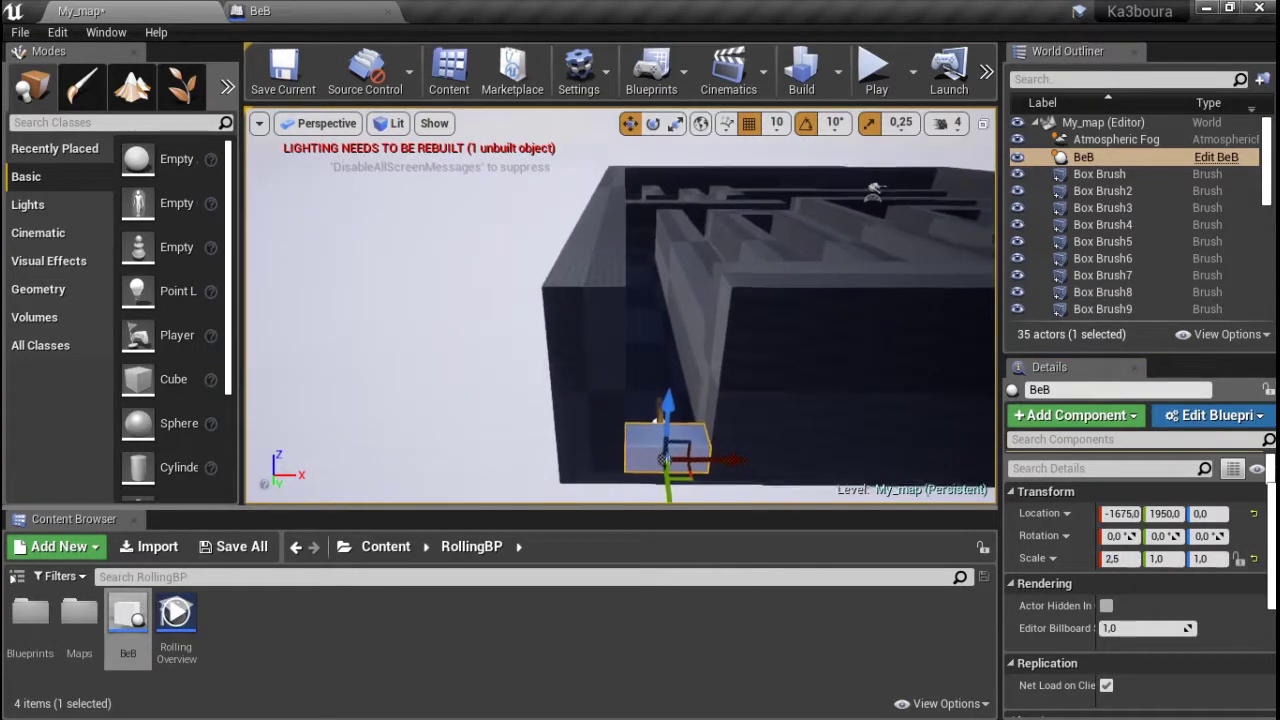
pyautogui.moveTo(667, 391); pyautogui.dragTo(672, 303)
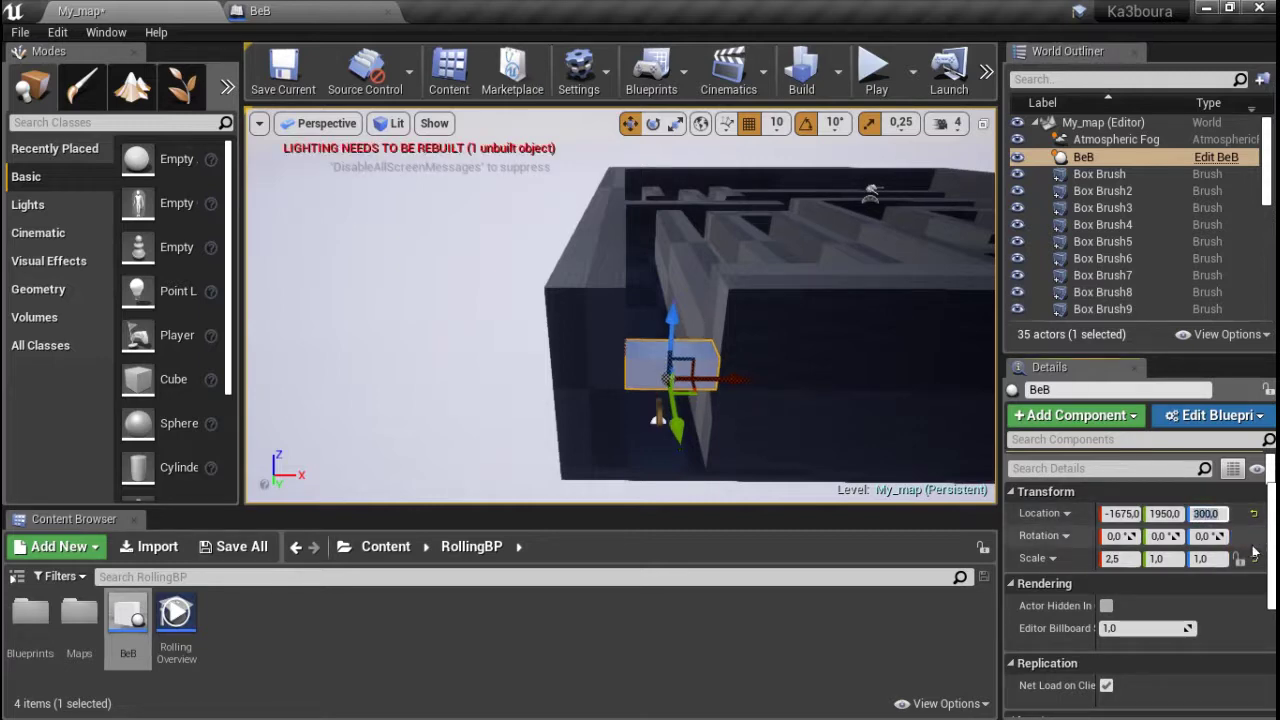
pyautogui.click(1203, 558)
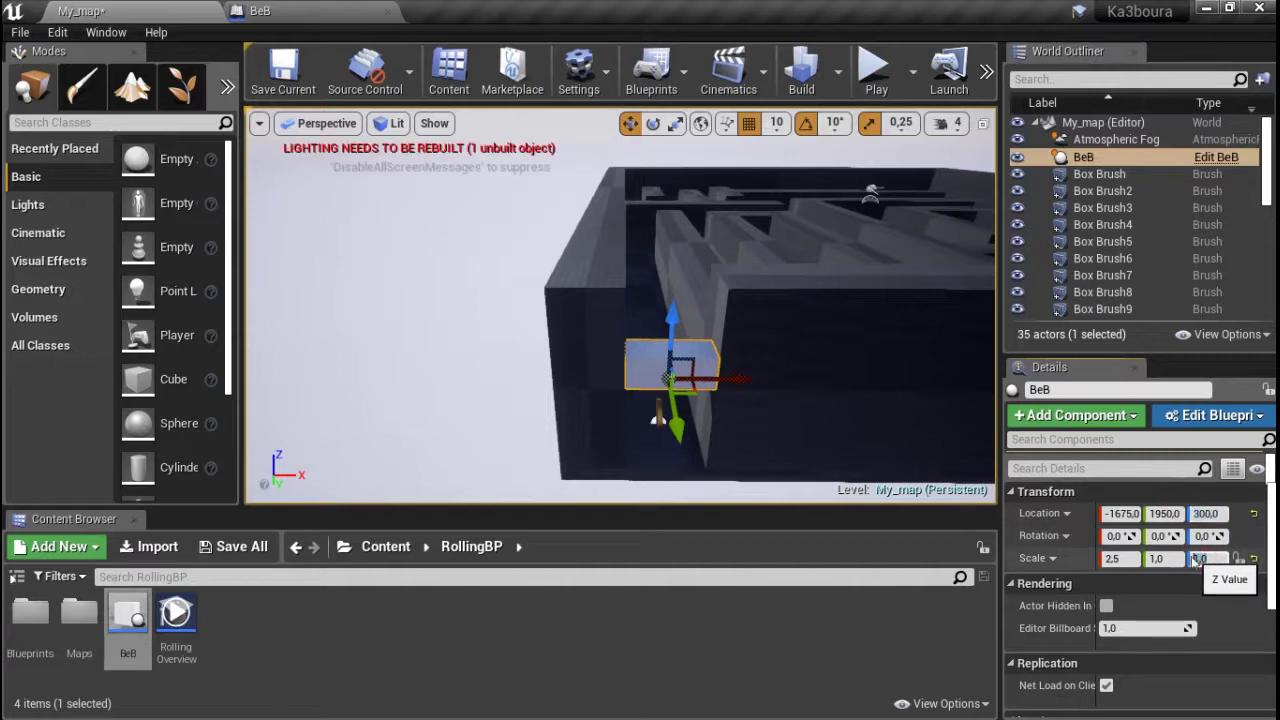
# - Stretch BeB to Z scale 6,0, lower it to Z location 0, and inspect it closely
pyautogui.write('5')
pyautogui.press('Return')
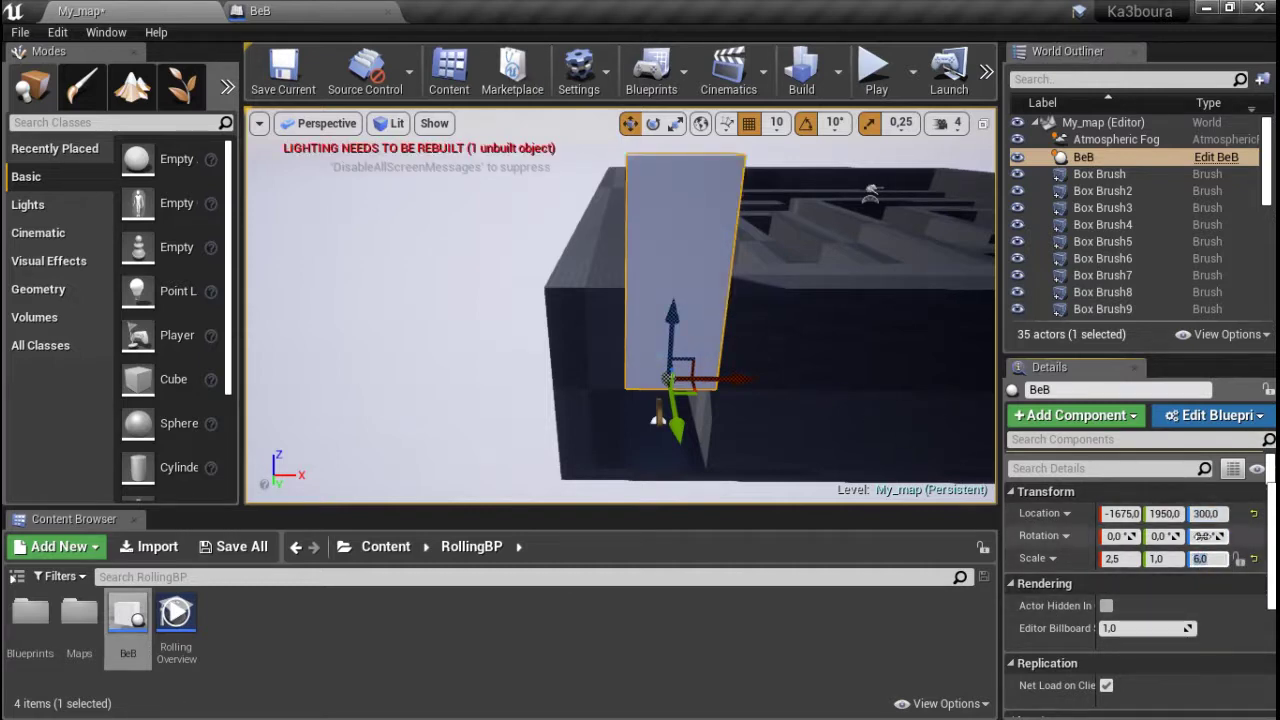
pyautogui.click(1203, 513)
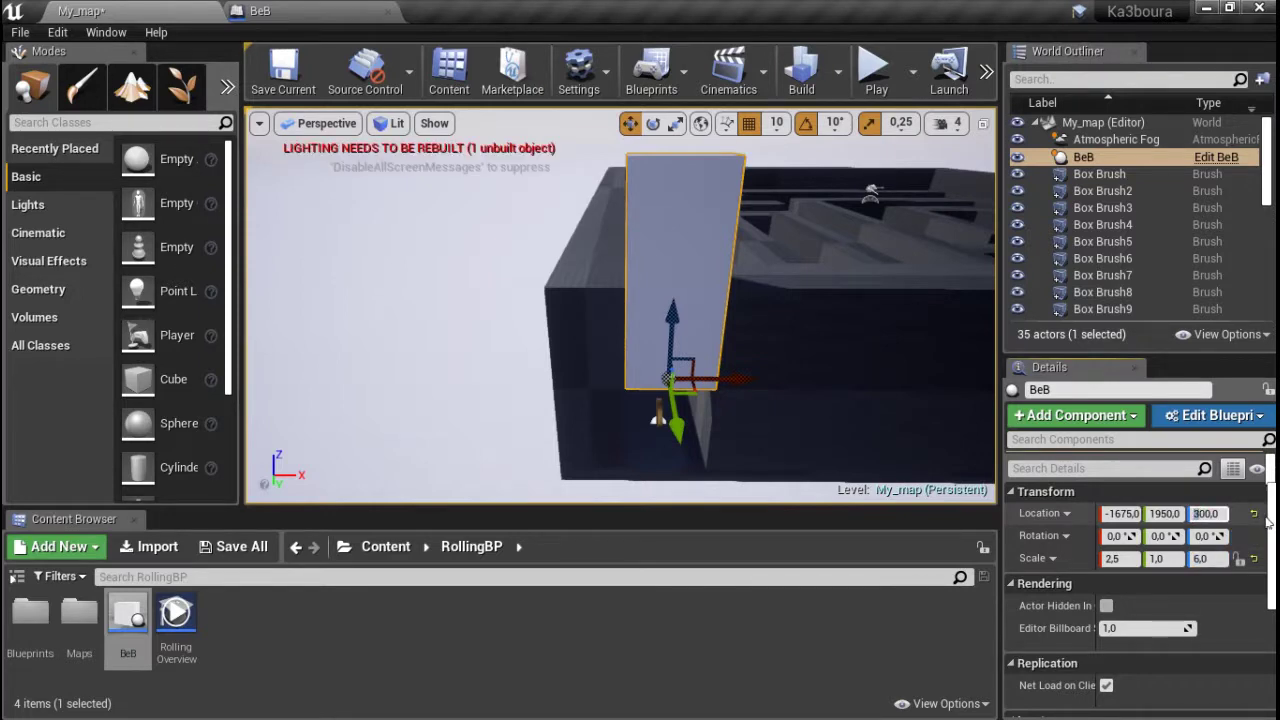
pyautogui.write('2')
pyautogui.press('Return')
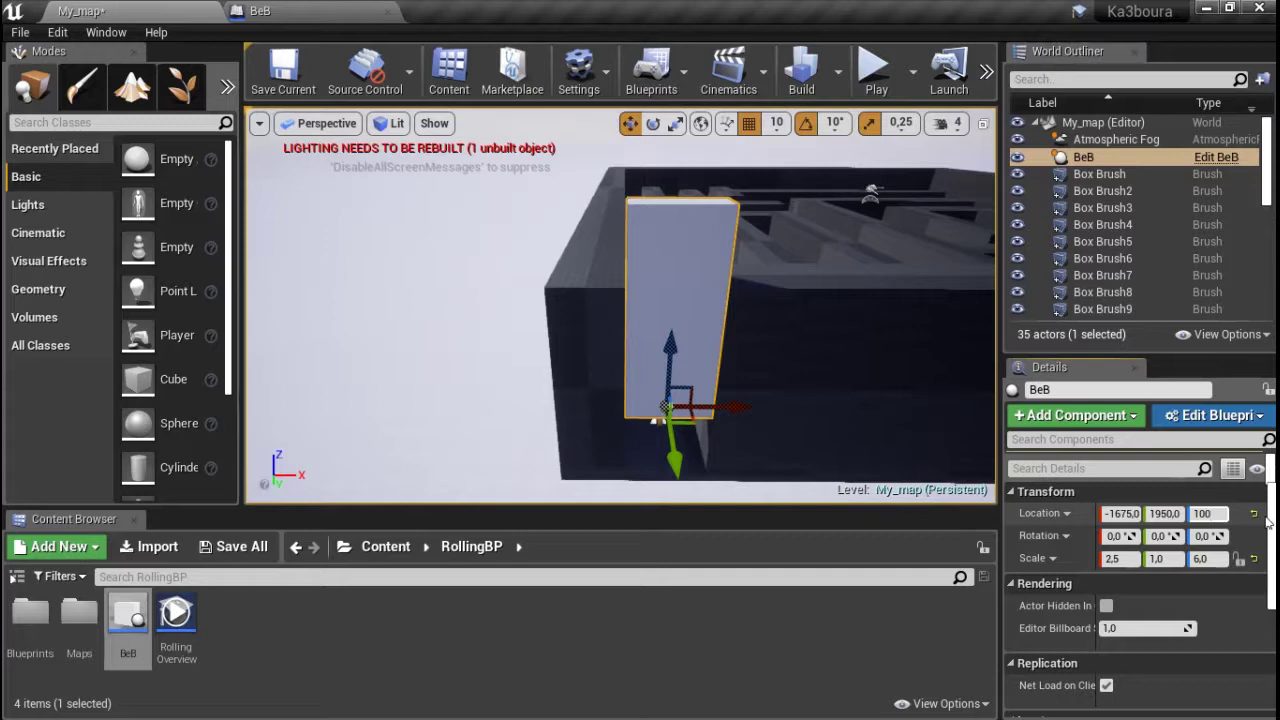
pyautogui.press('Return')
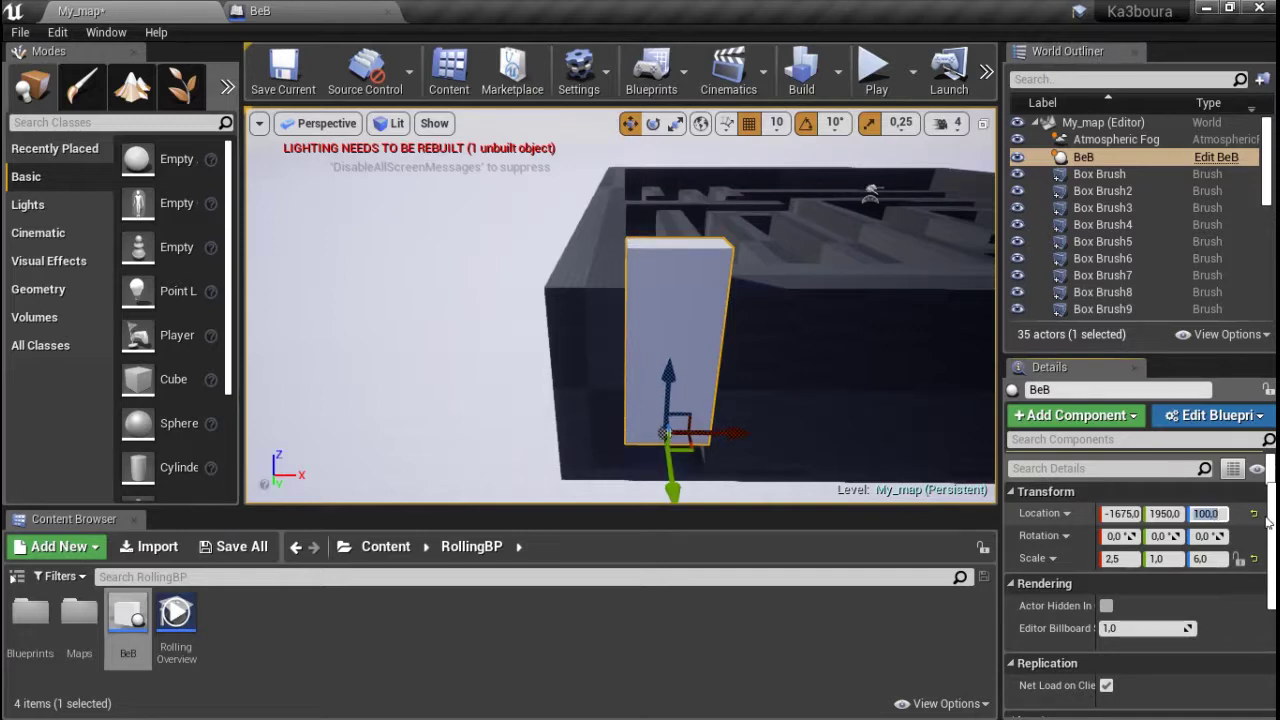
pyautogui.write('0')
pyautogui.press('Return')
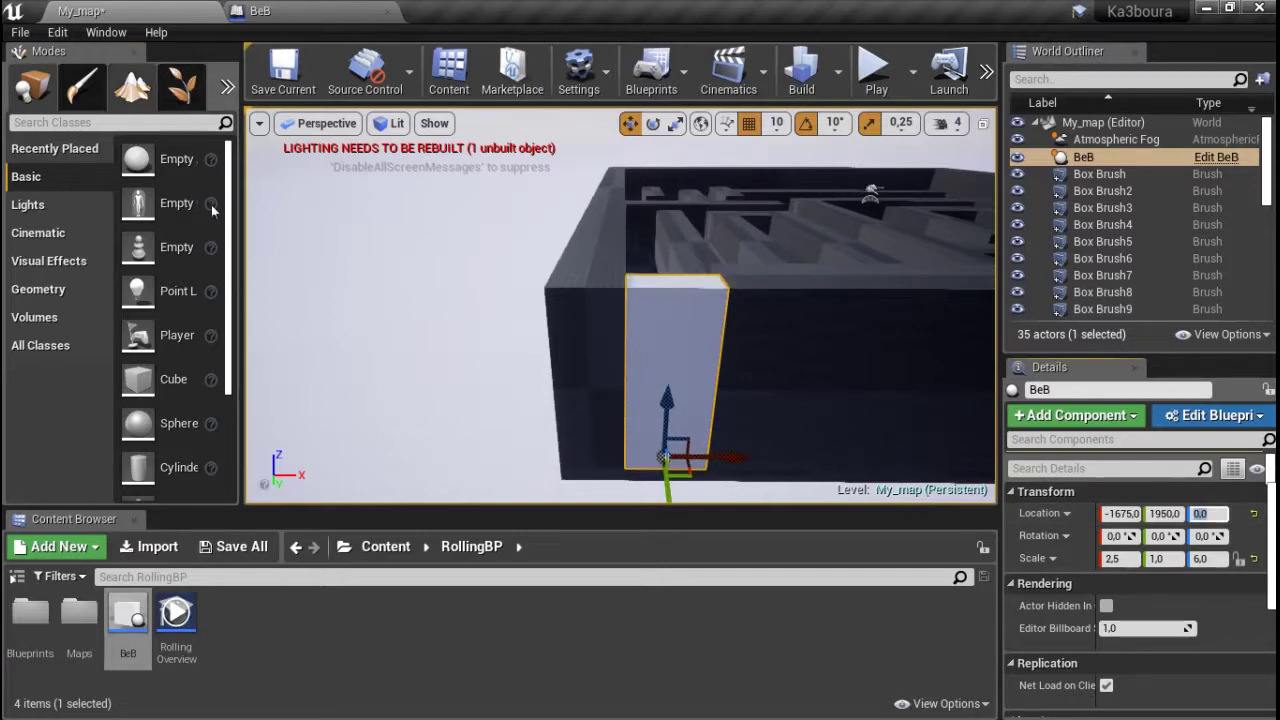
pyautogui.moveTo(620, 320)
pyautogui.mouseDown(button='right')
pyautogui.moveTo(640, 310)
pyautogui.moveTo(630, 290)
pyautogui.mouseUp(button='right')
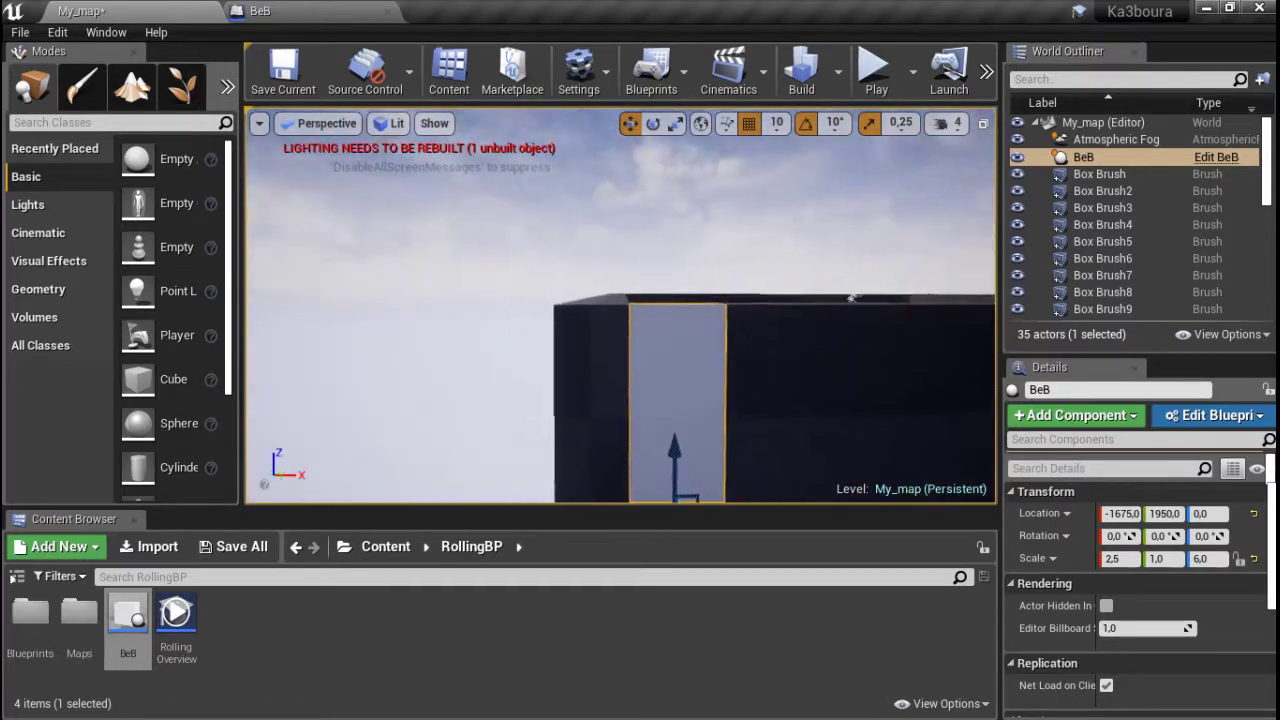
pyautogui.moveTo(620, 300); pyautogui.dragTo(640, 300, button='right')
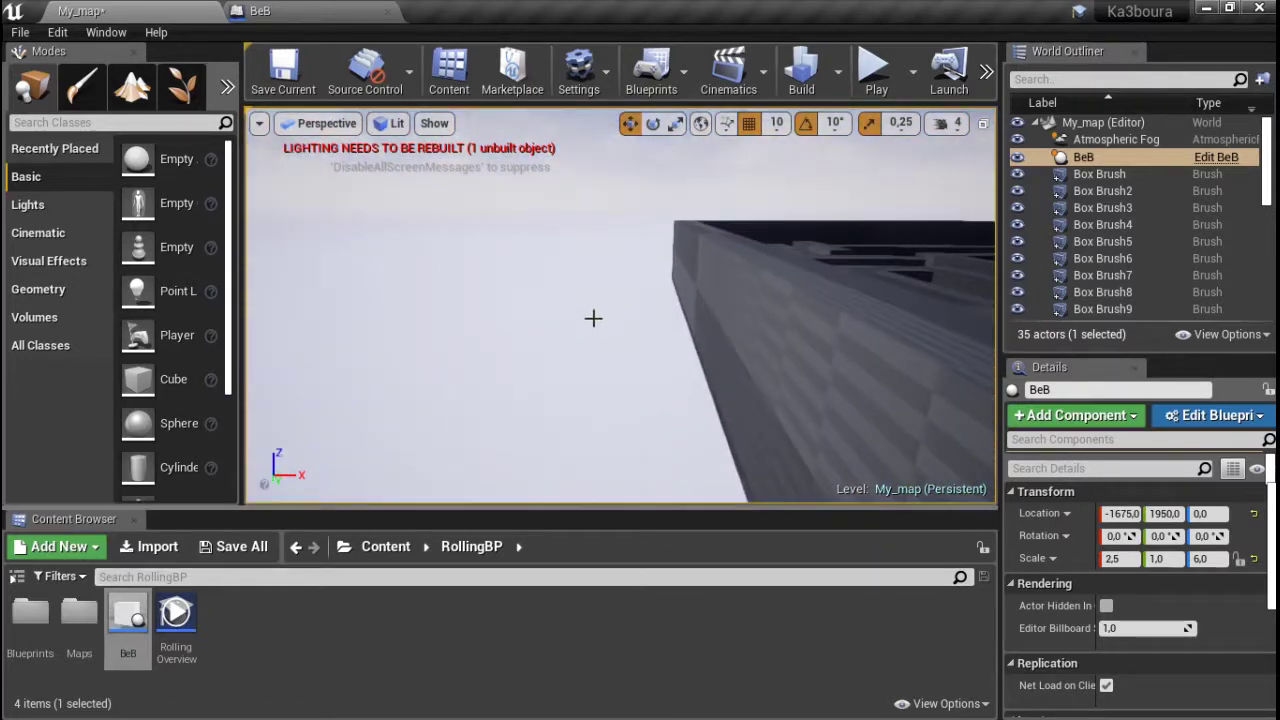
# - Focus on the Sky Sphere, restore the editor to full screen, and return to a maze overview
pyautogui.click(571, 297)
pyautogui.press('f')
pyautogui.moveTo(620, 300); pyautogui.dragTo(611, 339, button='right')
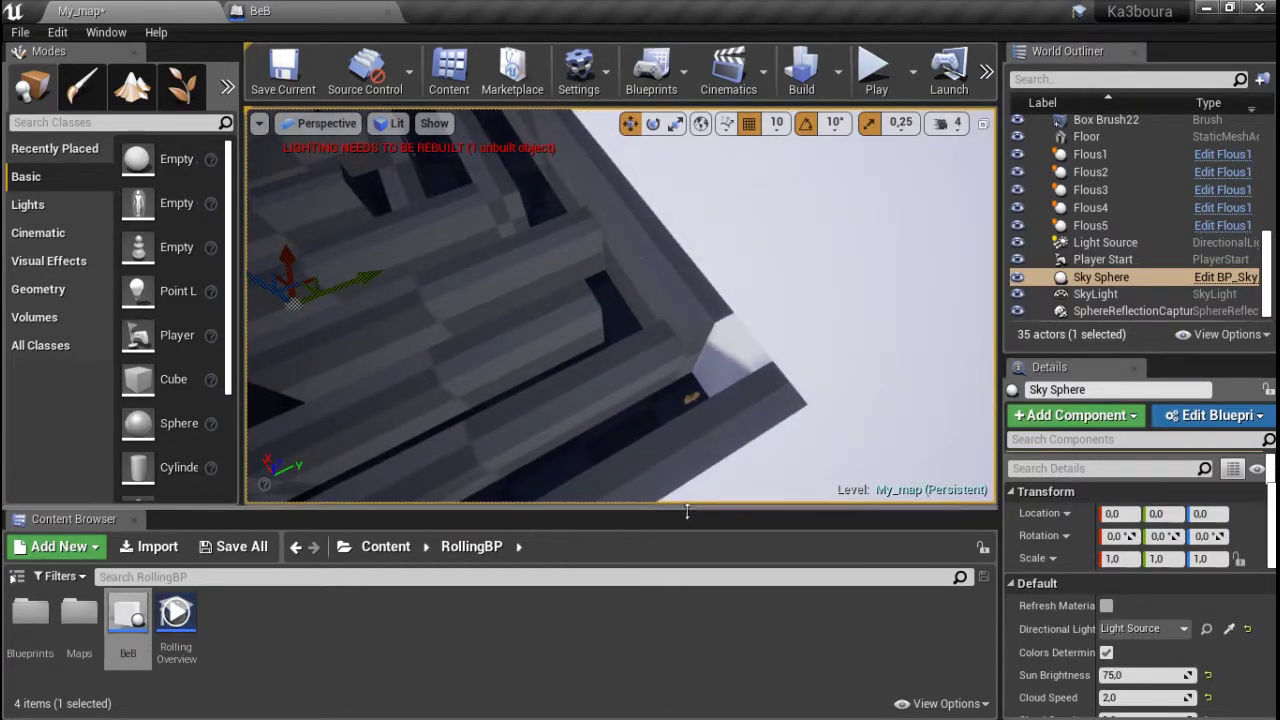
pyautogui.moveTo(686, 12); pyautogui.dragTo(686, 56)
pyautogui.doubleClick(686, 56)
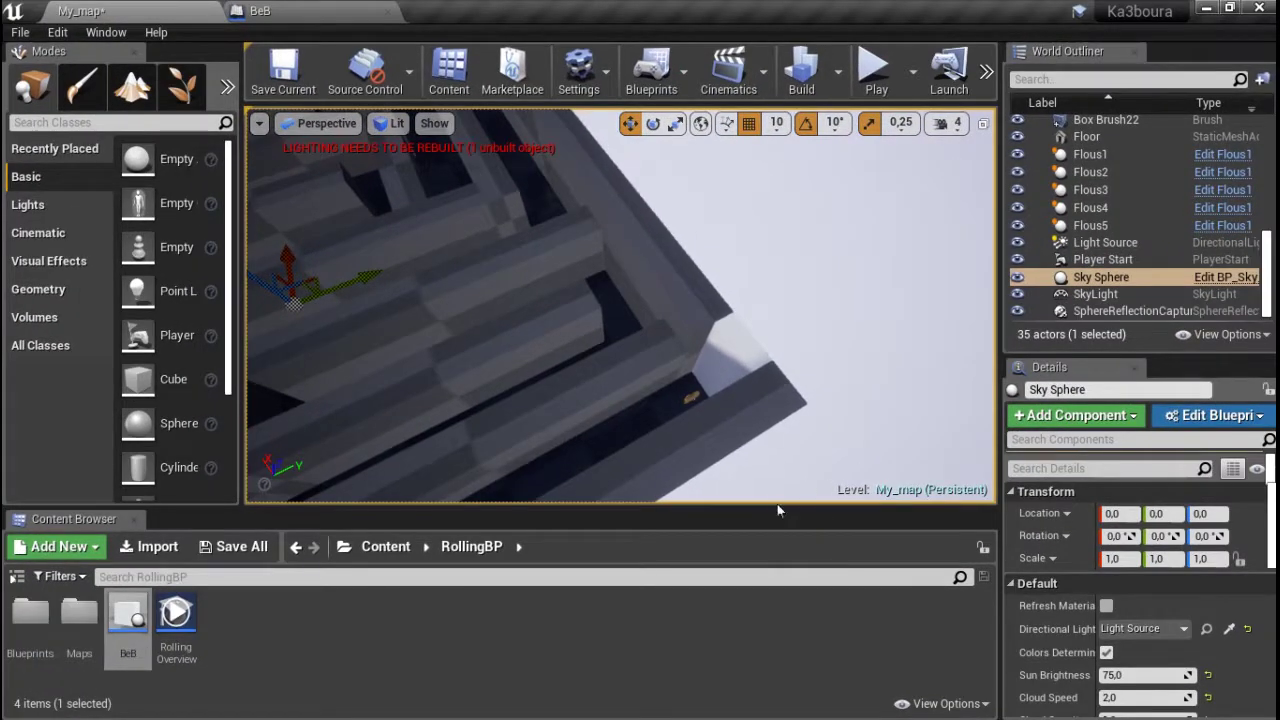
pyautogui.moveTo(777, 506); pyautogui.dragTo(778, 548)
pyautogui.moveTo(806, 480)
pyautogui.mouseDown(button='right')
pyautogui.moveTo(700, 400)
pyautogui.moveTo(534, 542)
pyautogui.mouseUp(button='right')
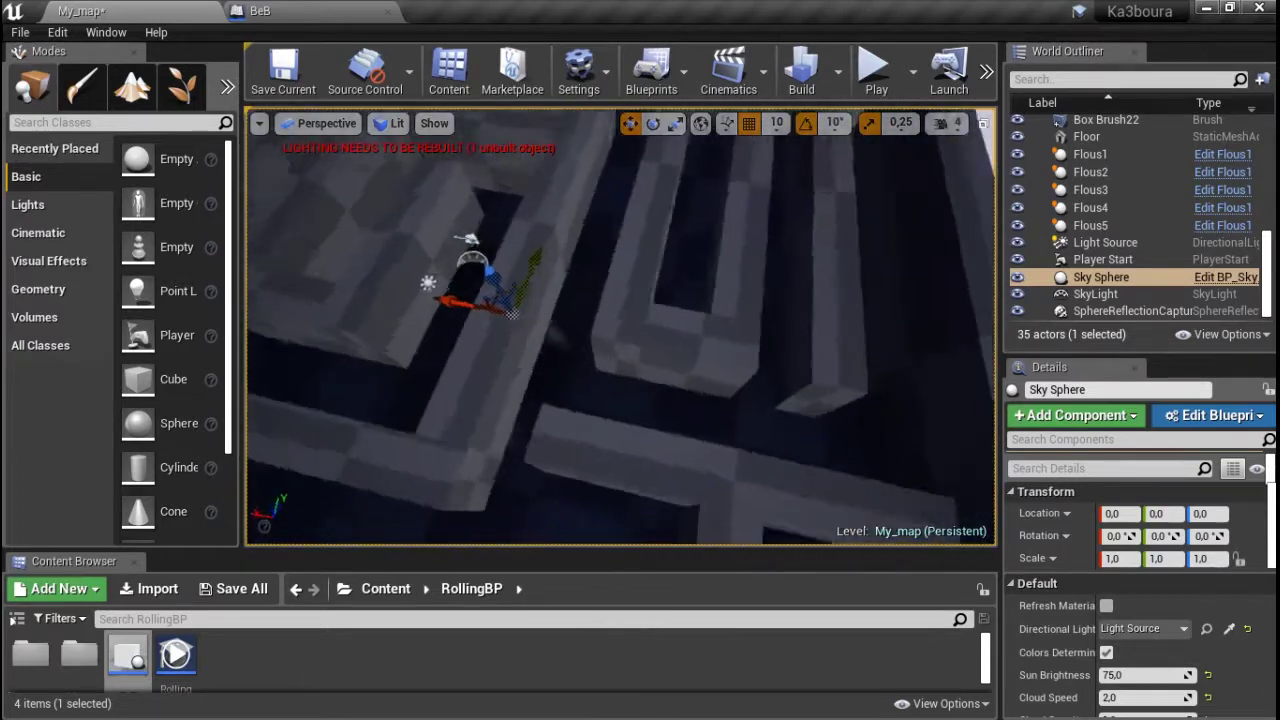
# - Select the maze Floor and scroll Details to its DefaultMaterial slot
pyautogui.click(633, 395)
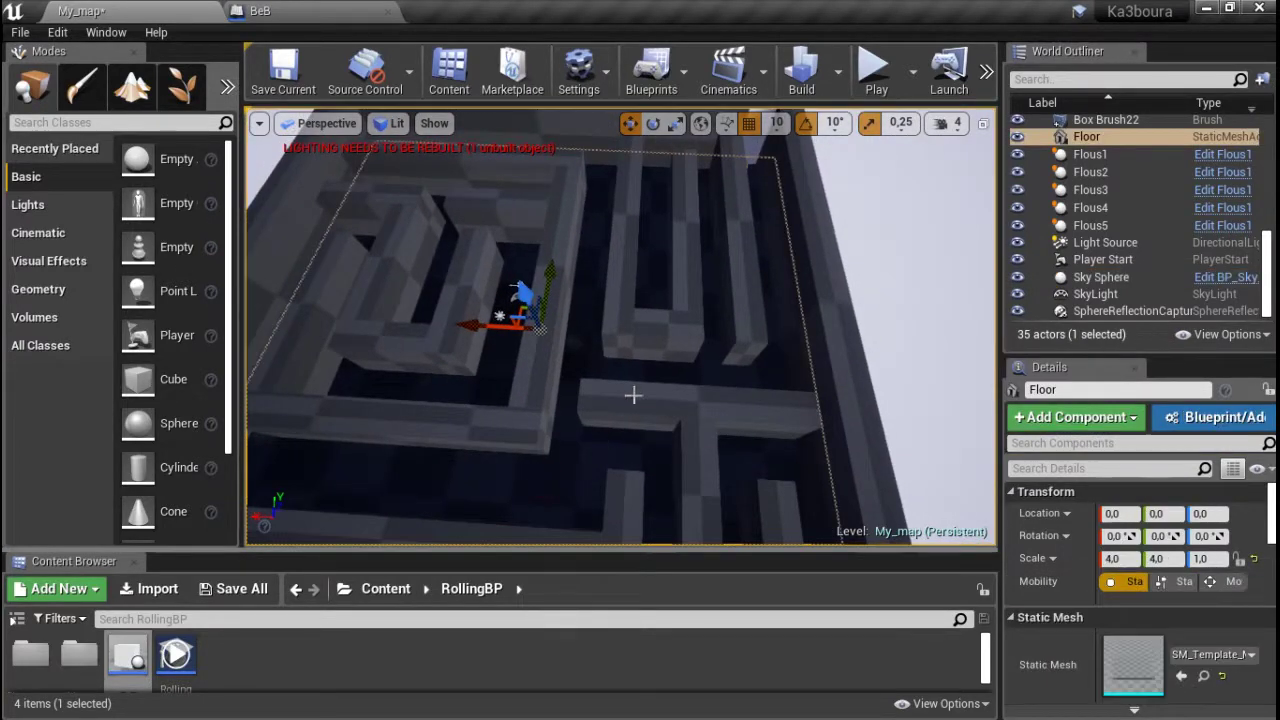
pyautogui.scroll(-2, 1209, 513)
pyautogui.scroll(-2, 1209, 513)
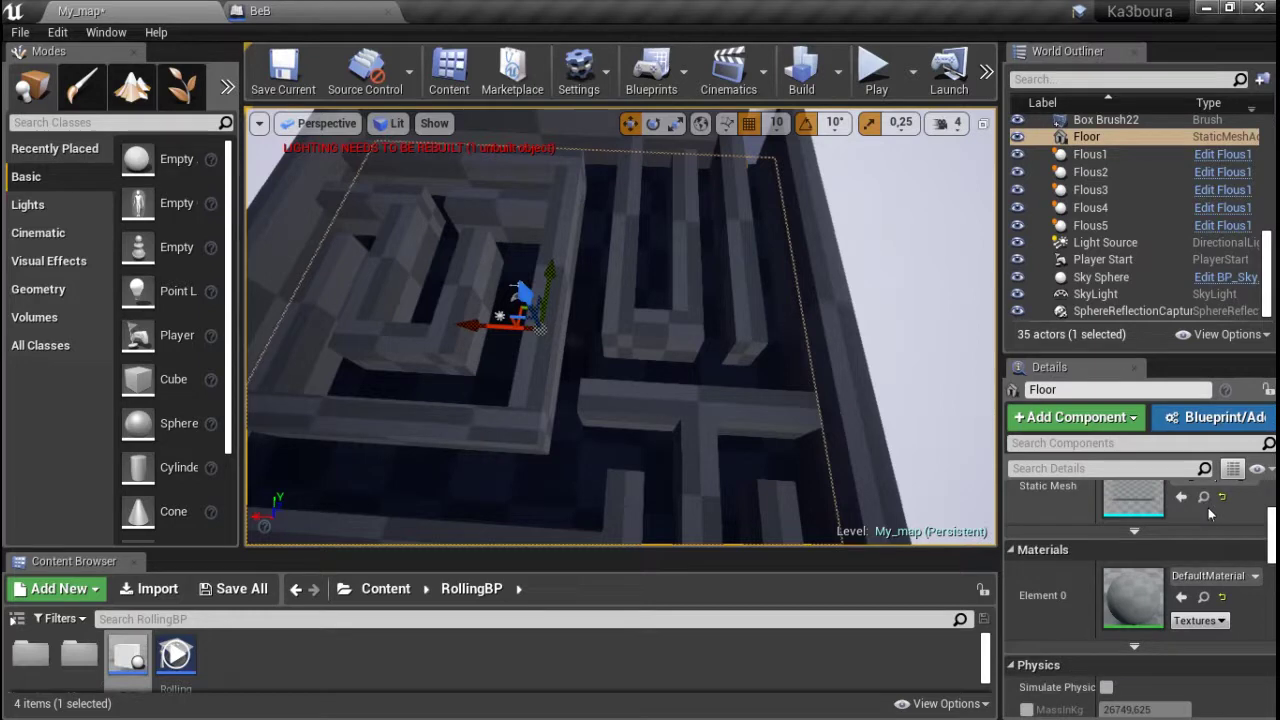
# - Browse the Content Browser to Content > StarterContent > Materials and enlarge the asset area
pyautogui.click(1255, 576)
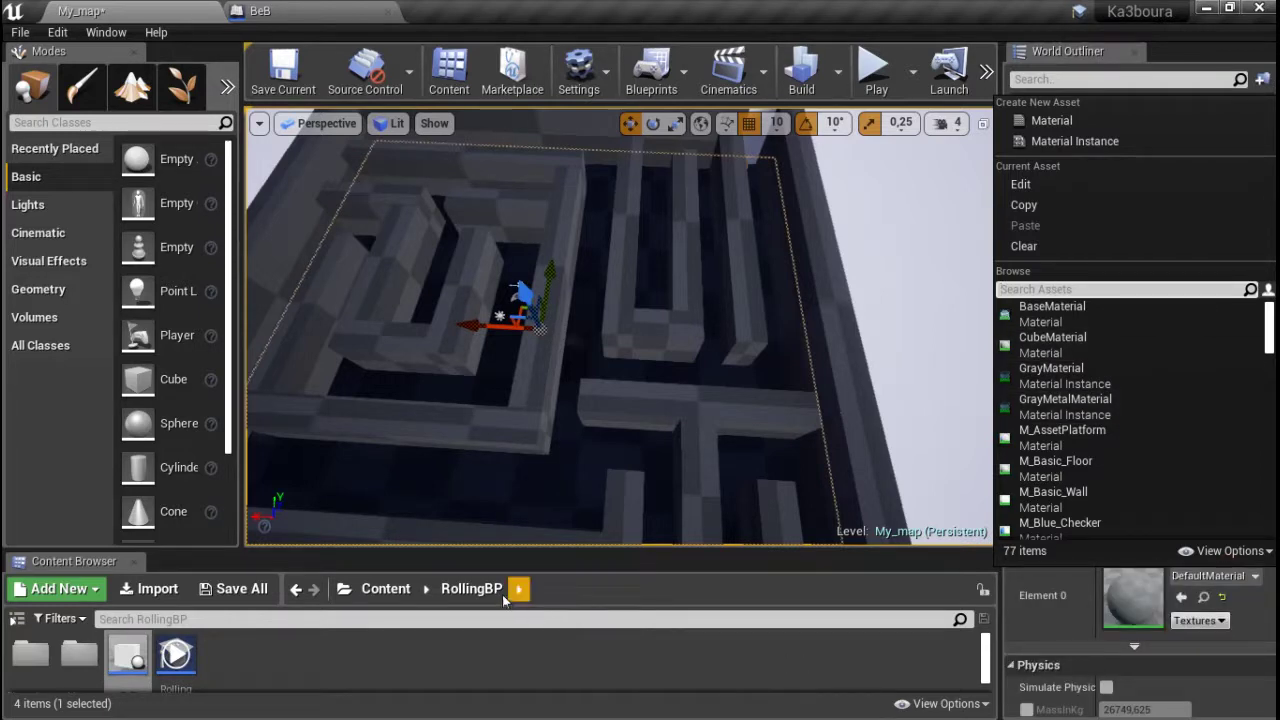
pyautogui.click(385, 589)
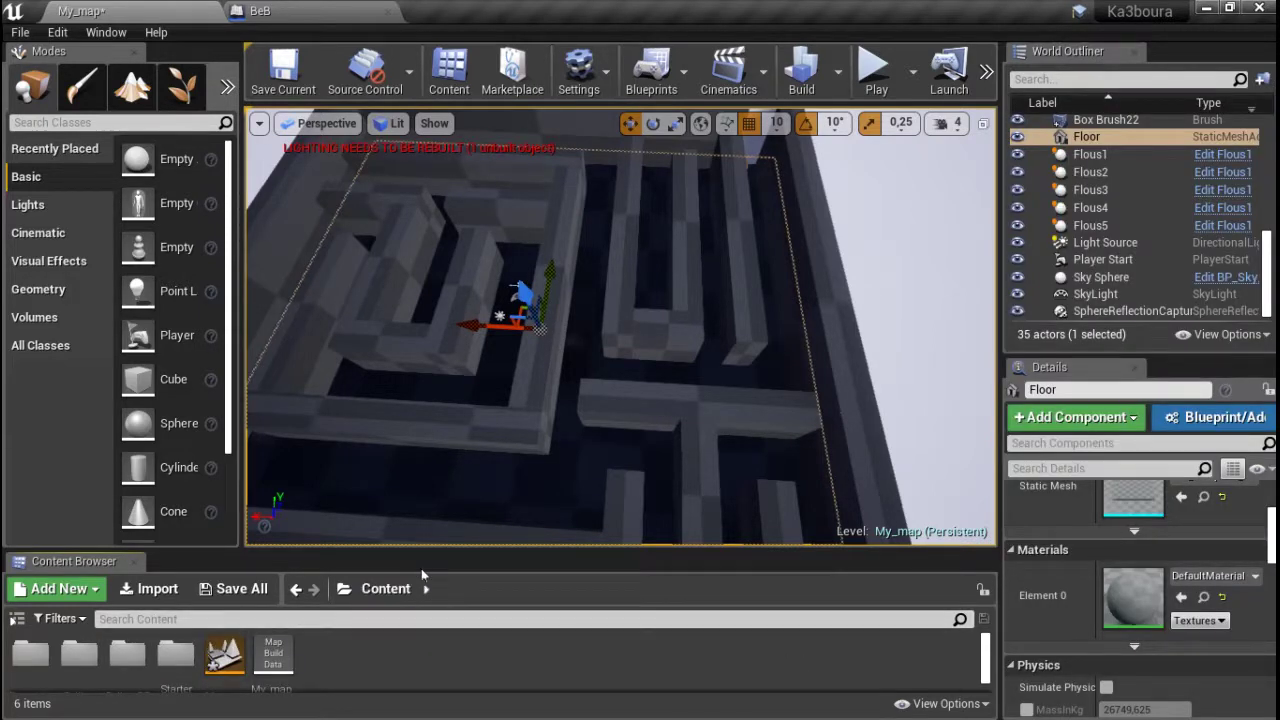
pyautogui.moveTo(429, 553); pyautogui.dragTo(429, 496)
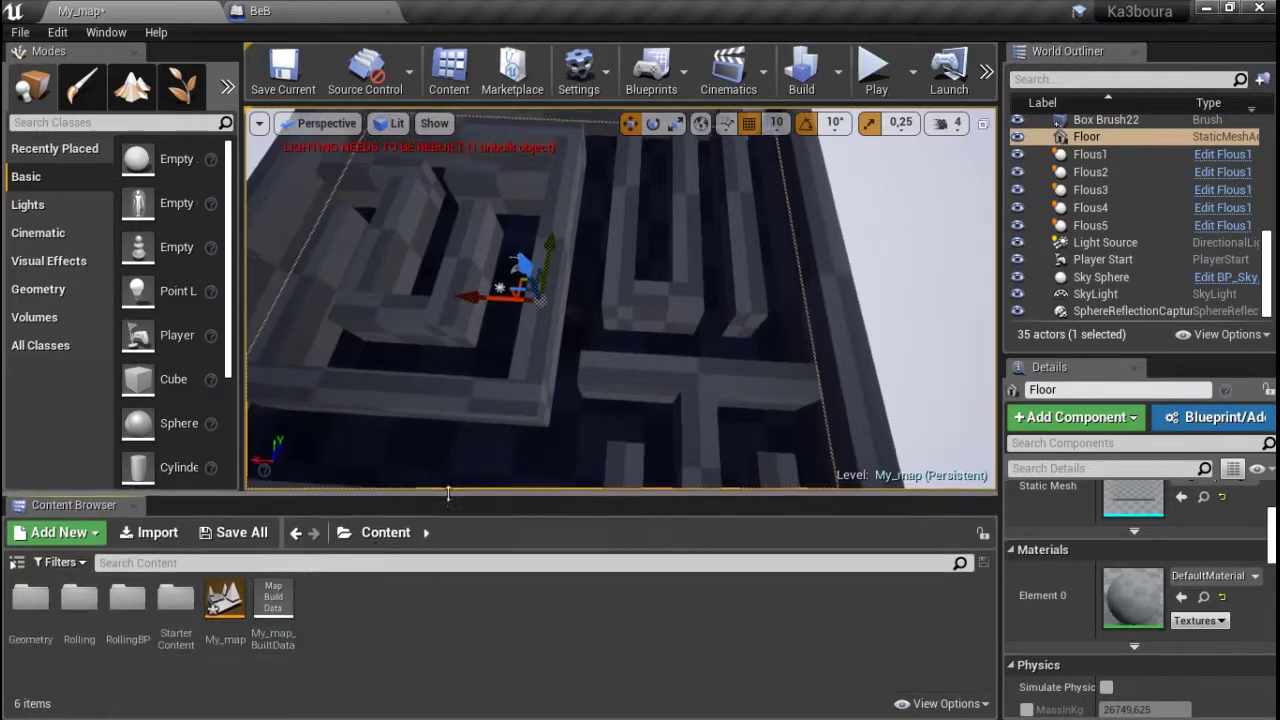
pyautogui.click(181, 604)
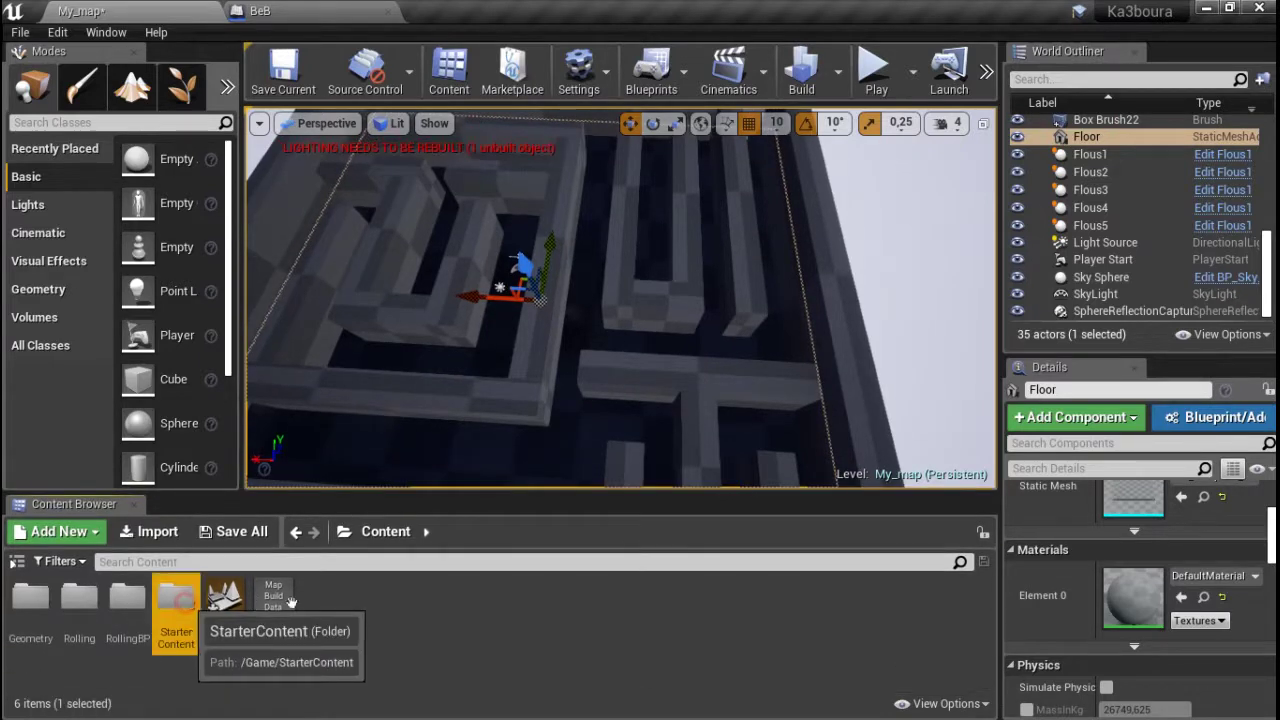
pyautogui.doubleClick(182, 604)
pyautogui.doubleClick(272, 598)
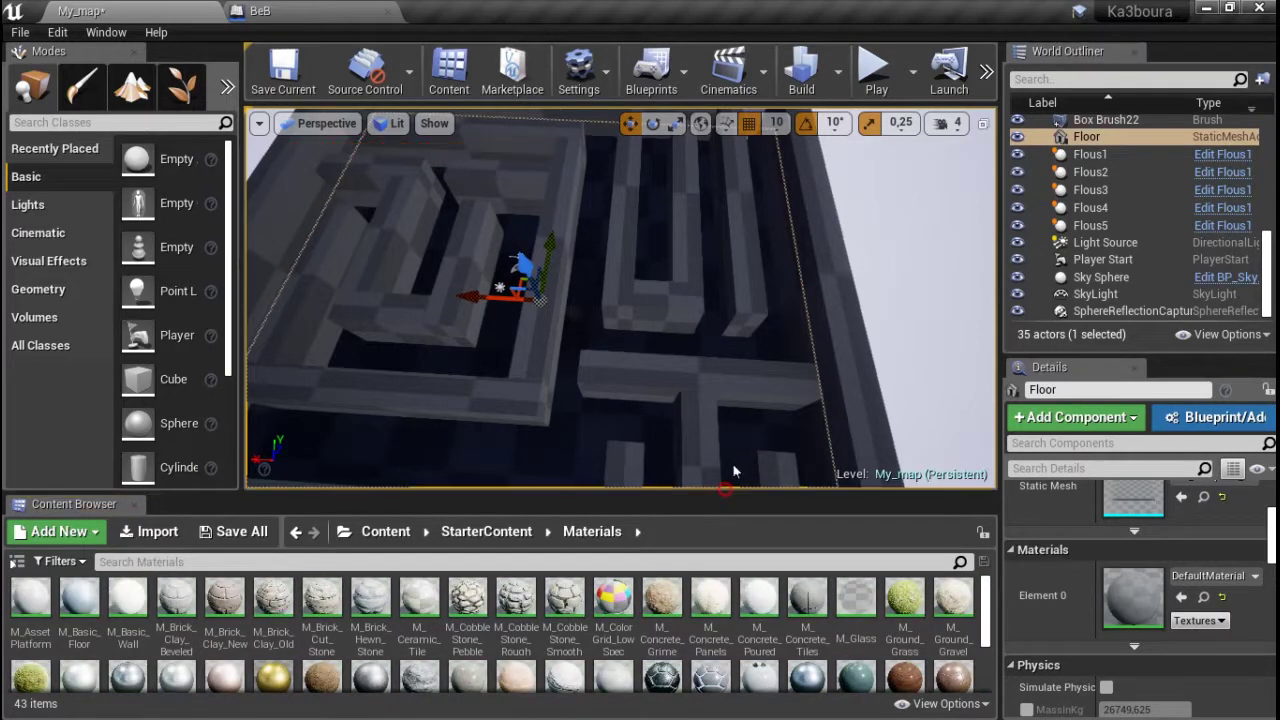
pyautogui.moveTo(604, 494); pyautogui.dragTo(631, 399)
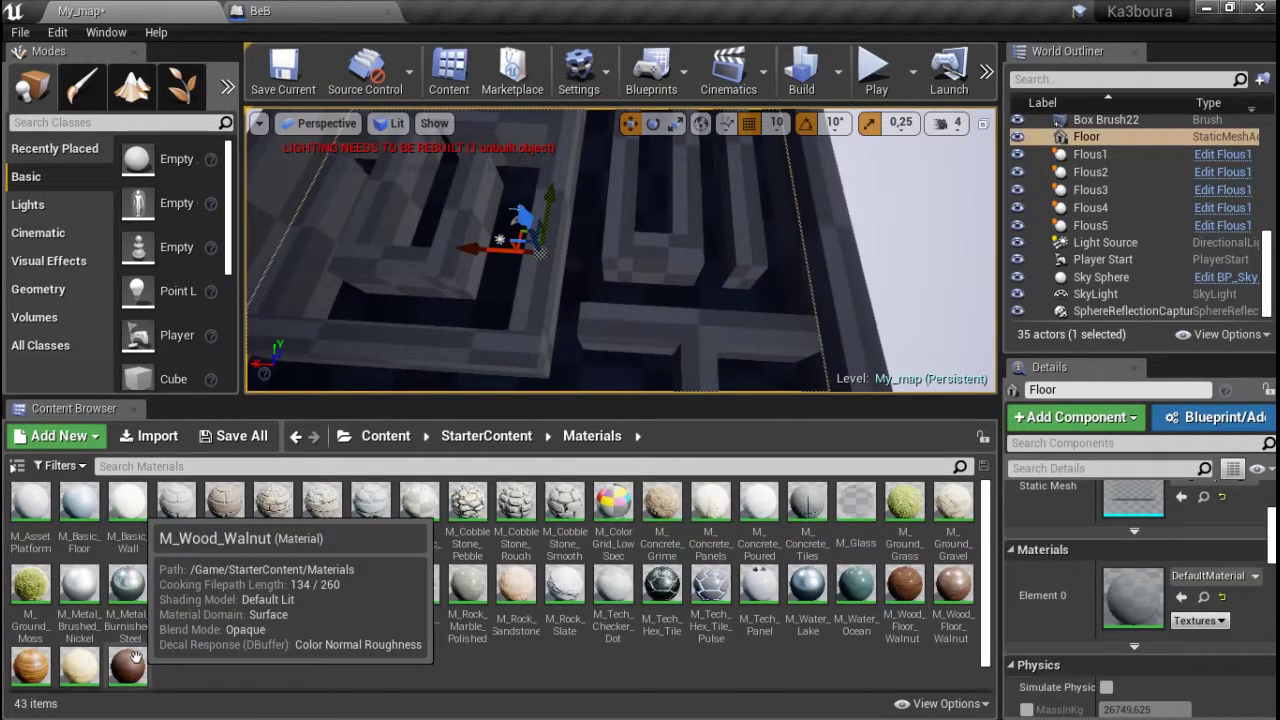
# - Try M_Wood_Walnut, M_Wood_Oak and M_Concrete_Tiles on the maze floor
pyautogui.moveTo(133, 660); pyautogui.dragTo(589, 375)
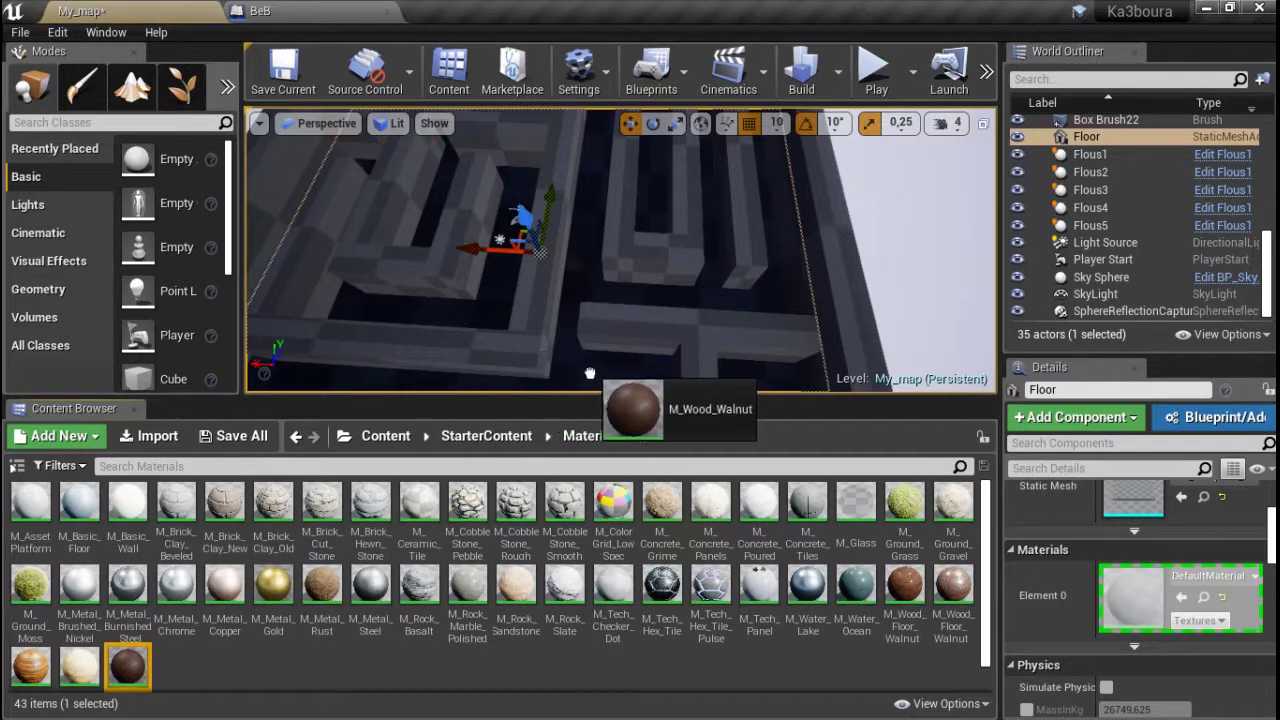
pyautogui.moveTo(589, 375); pyautogui.dragTo(589, 375, button='right')
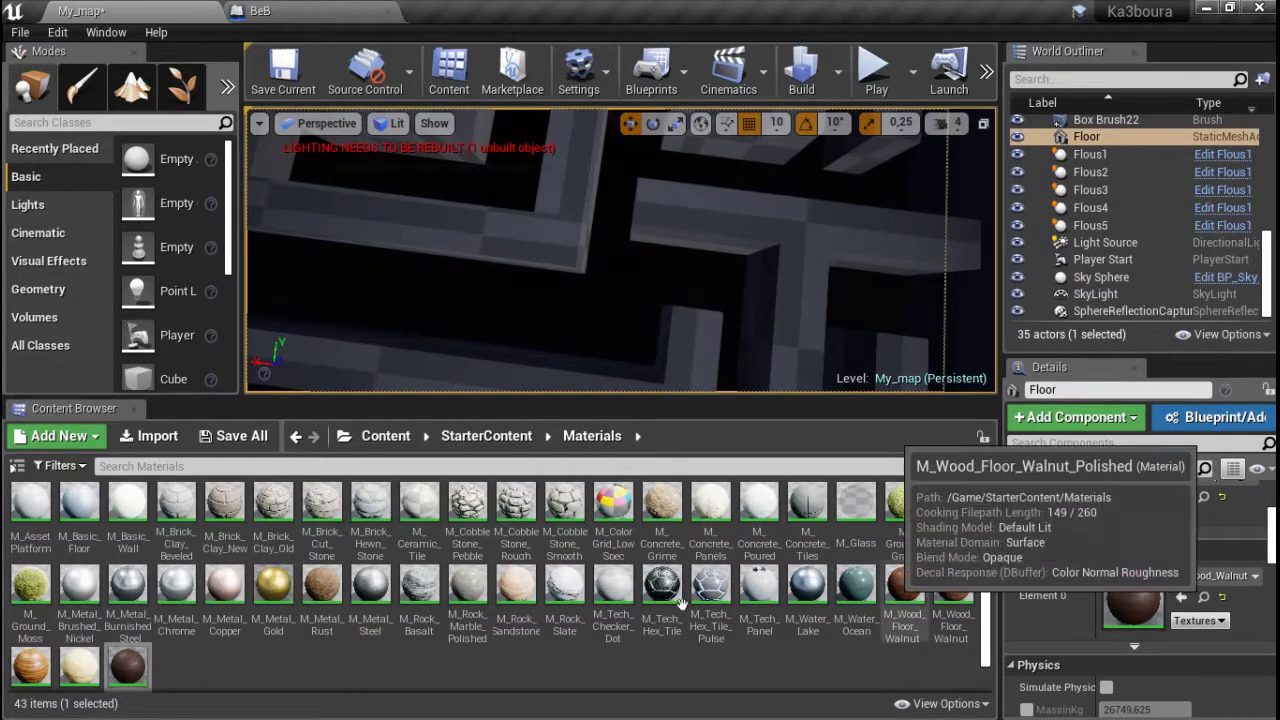
pyautogui.moveTo(958, 586); pyautogui.dragTo(625, 340)
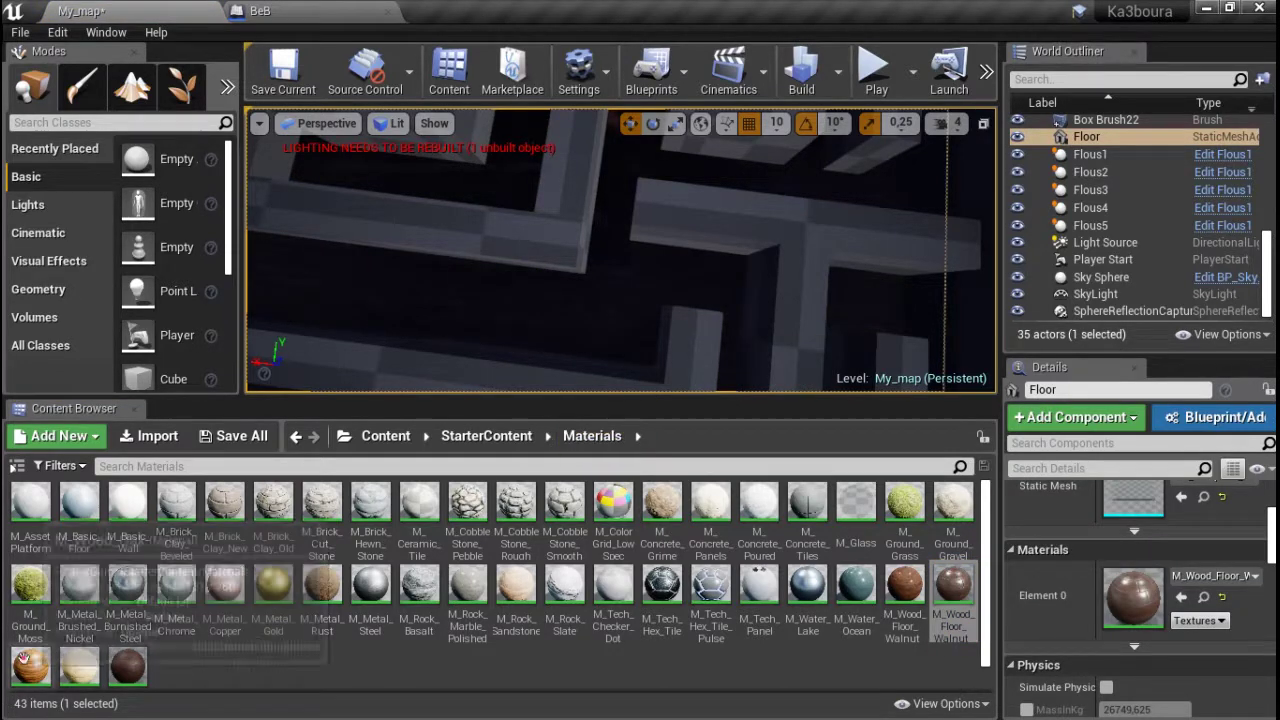
pyautogui.moveTo(30, 665); pyautogui.dragTo(575, 375)
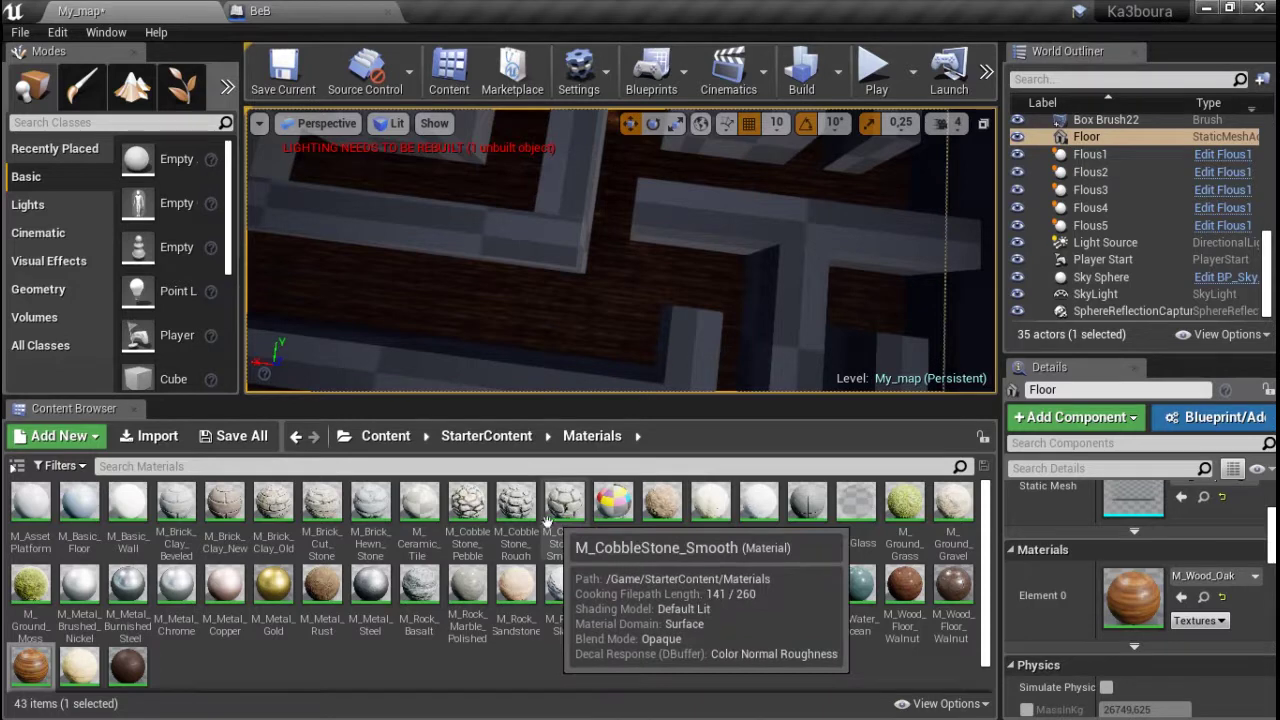
pyautogui.moveTo(808, 503)
pyautogui.mouseDown()
pyautogui.moveTo(708, 357)
pyautogui.moveTo(714, 392)
pyautogui.mouseUp()
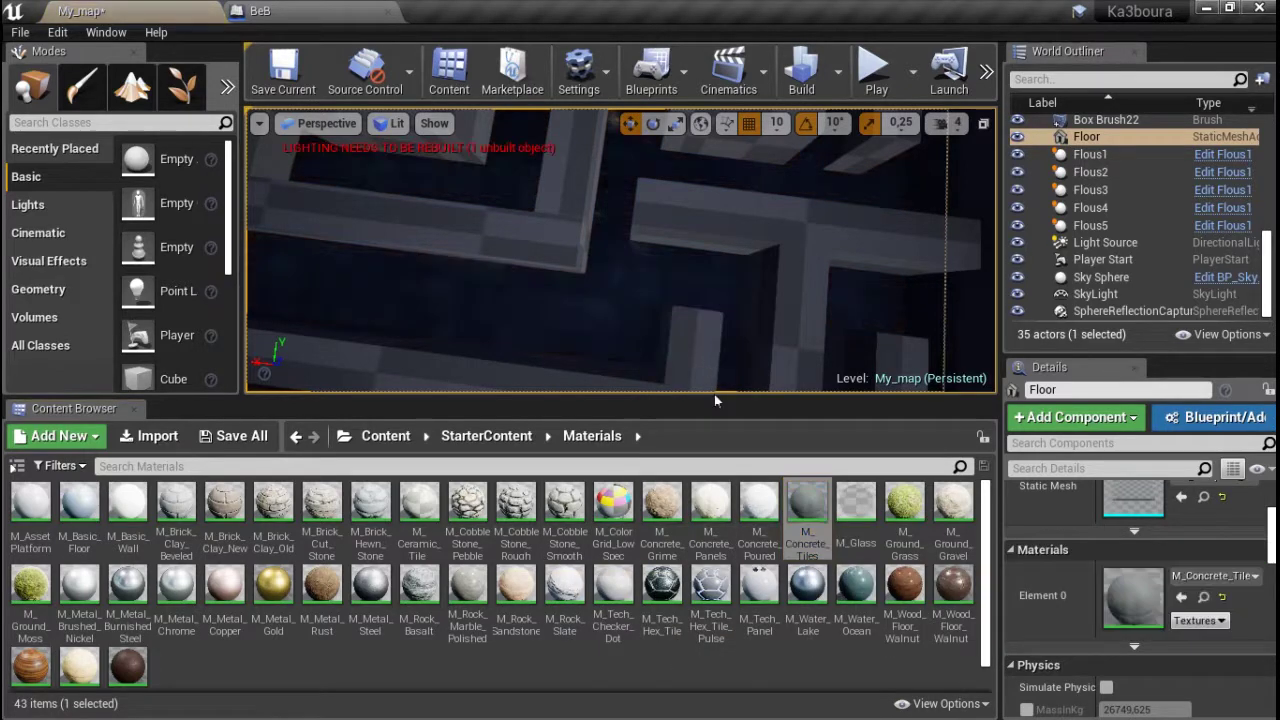
pyautogui.moveTo(608, 340); pyautogui.dragTo(622, 150, button='right')
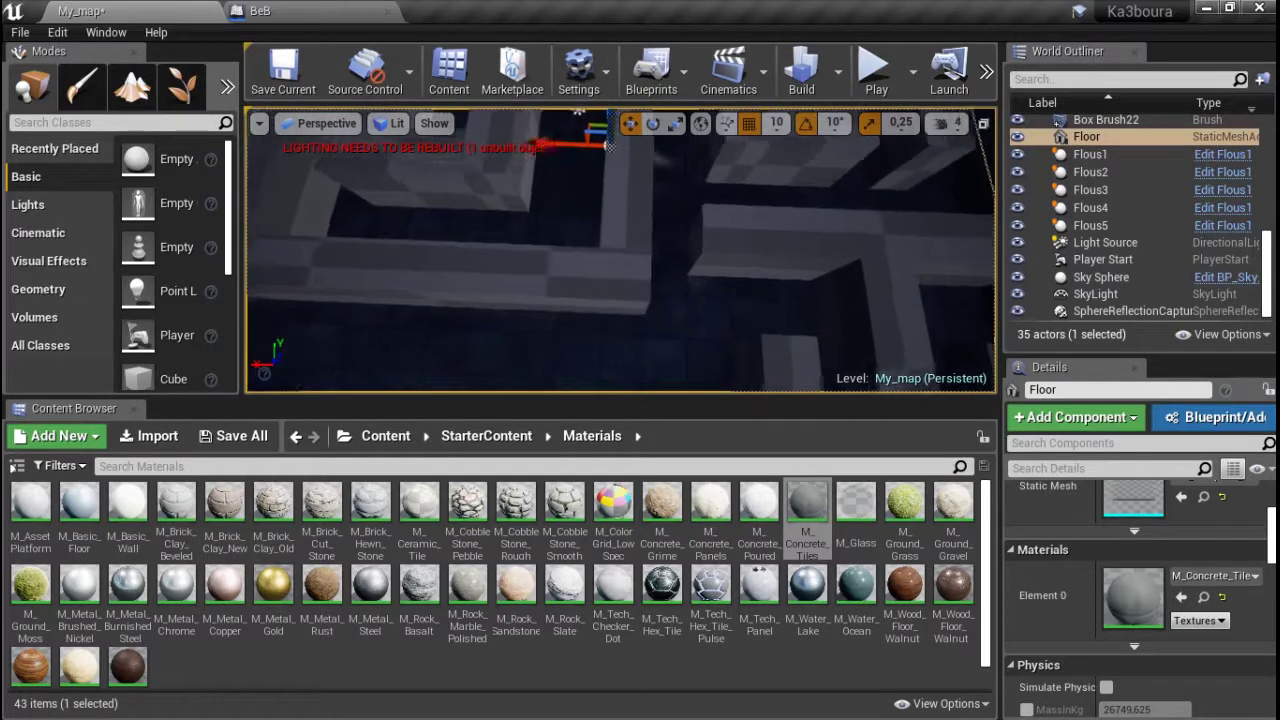
pyautogui.moveTo(622, 150); pyautogui.dragTo(580, 432, button='right')
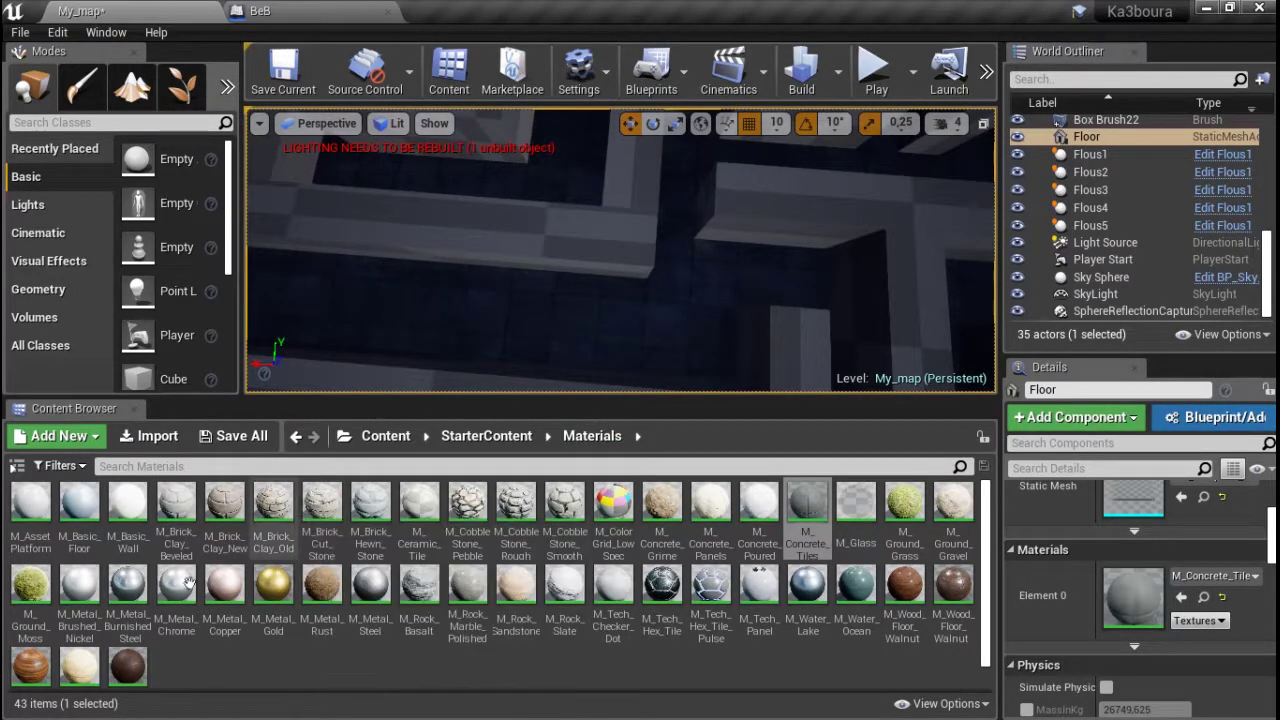
# - Try M_Metal_Chrome, M_Rock_Slate, M_Metal_Copper and M_Metal_Rust on the floor
pyautogui.moveTo(176, 590); pyautogui.dragTo(548, 349)
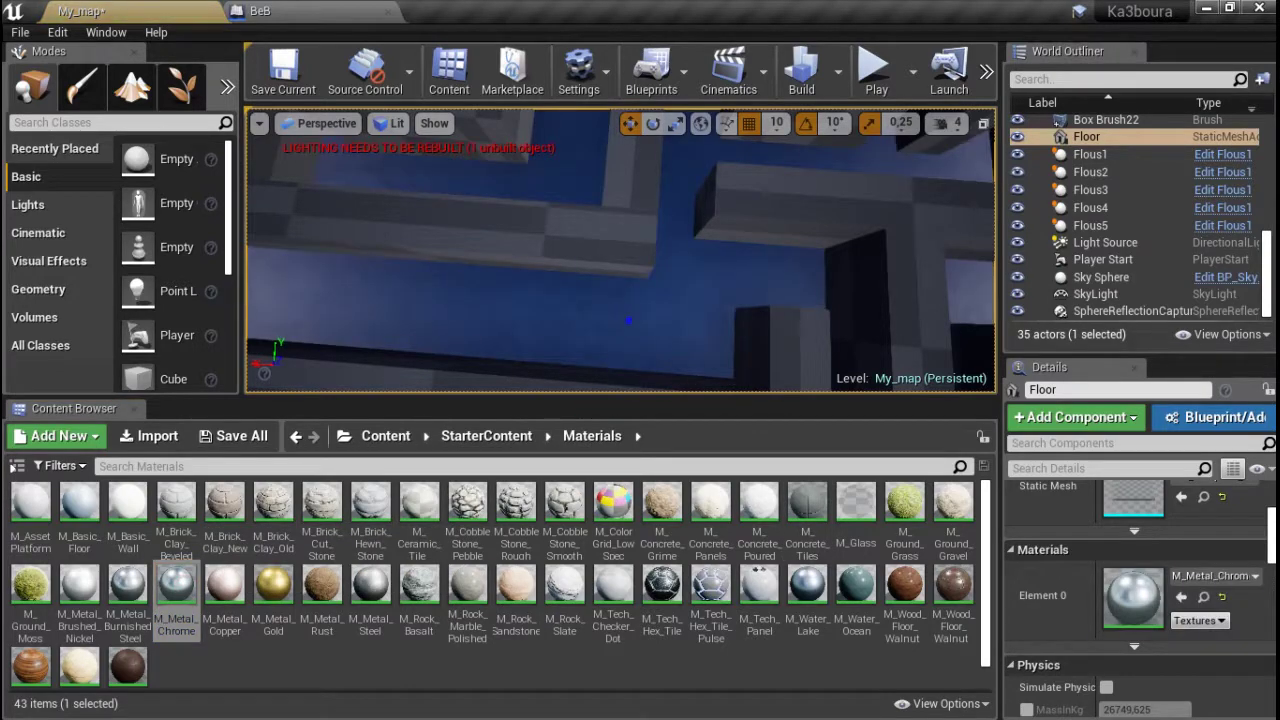
pyautogui.moveTo(620, 297); pyautogui.dragTo(545, 350, button='right')
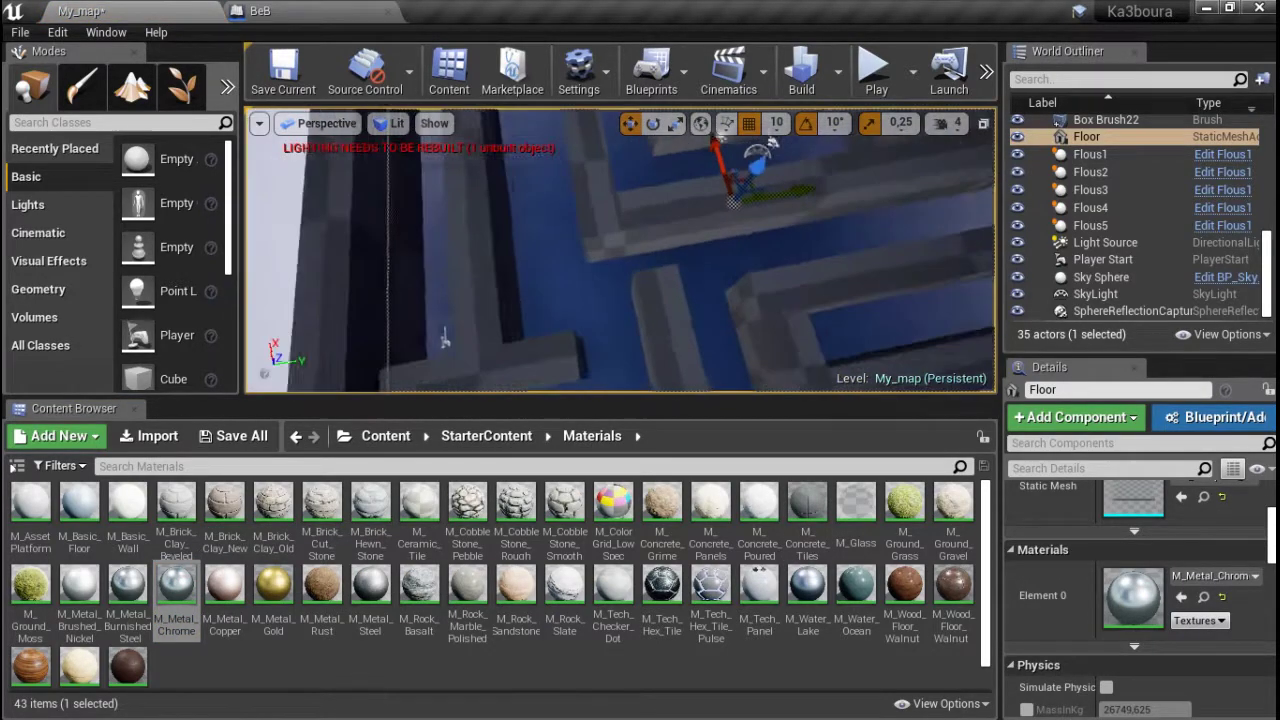
pyautogui.moveTo(545, 350); pyautogui.dragTo(634, 326, button='right')
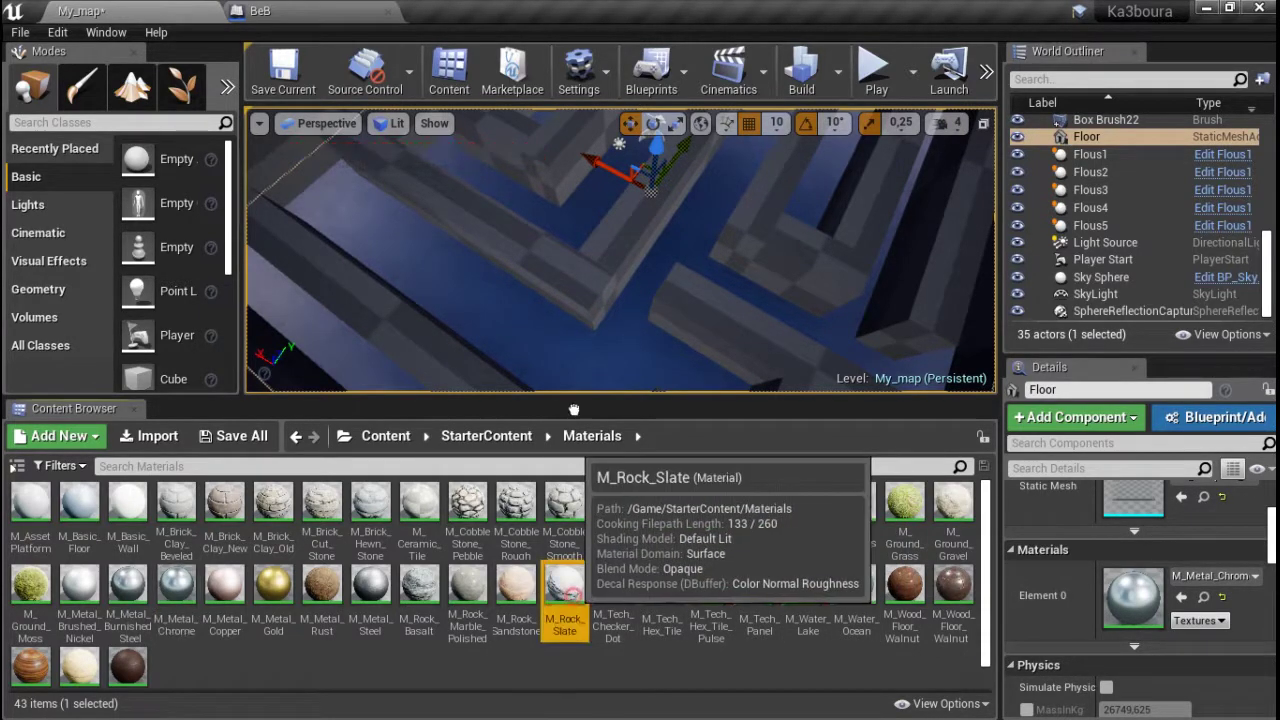
pyautogui.moveTo(565, 588); pyautogui.dragTo(576, 367)
pyautogui.moveTo(576, 367)
pyautogui.mouseDown(button='right')
pyautogui.moveTo(560, 300)
pyautogui.moveTo(603, 181)
pyautogui.mouseUp(button='right')
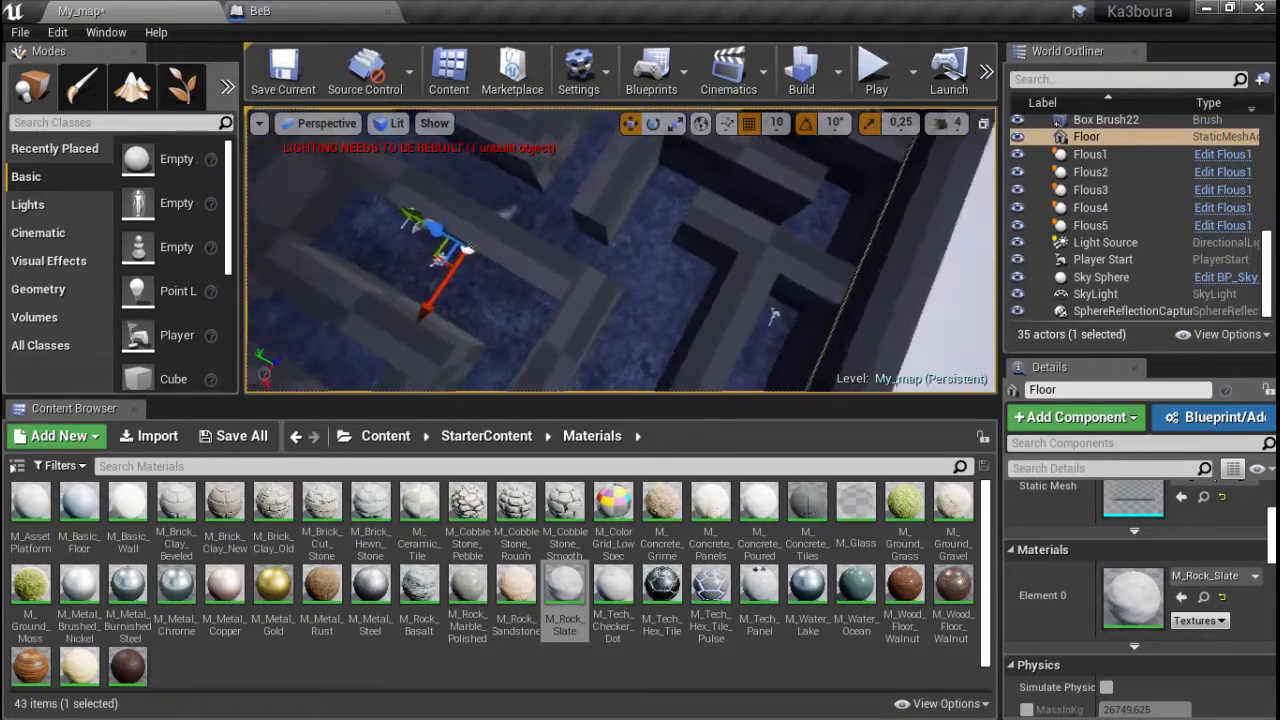
pyautogui.moveTo(603, 181); pyautogui.dragTo(560, 250, button='right')
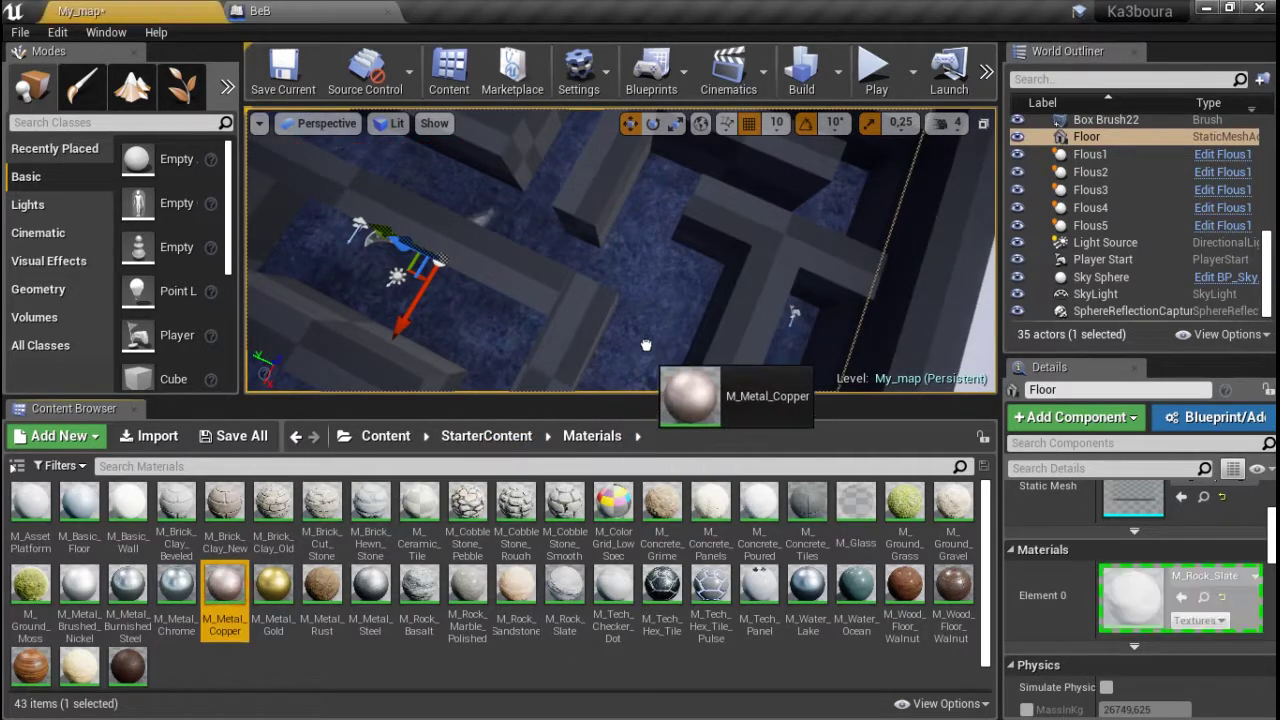
pyautogui.moveTo(228, 595); pyautogui.dragTo(650, 375)
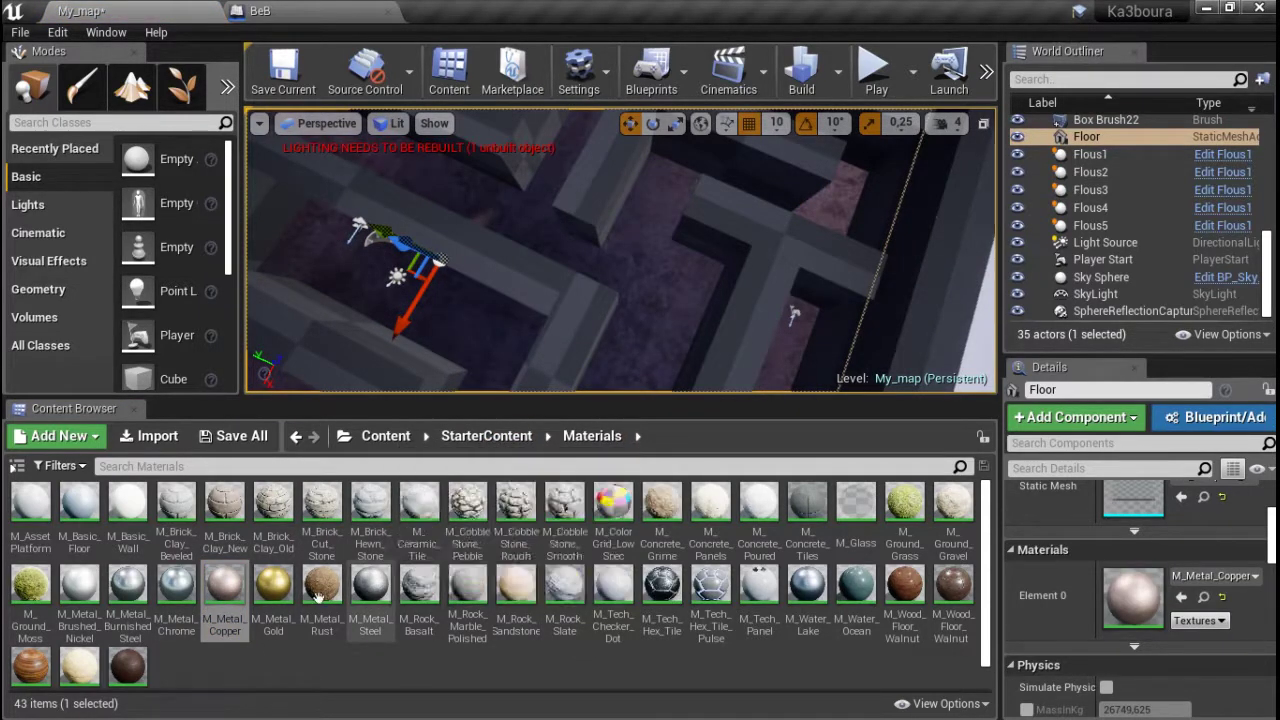
pyautogui.moveTo(321, 595); pyautogui.dragTo(669, 311)
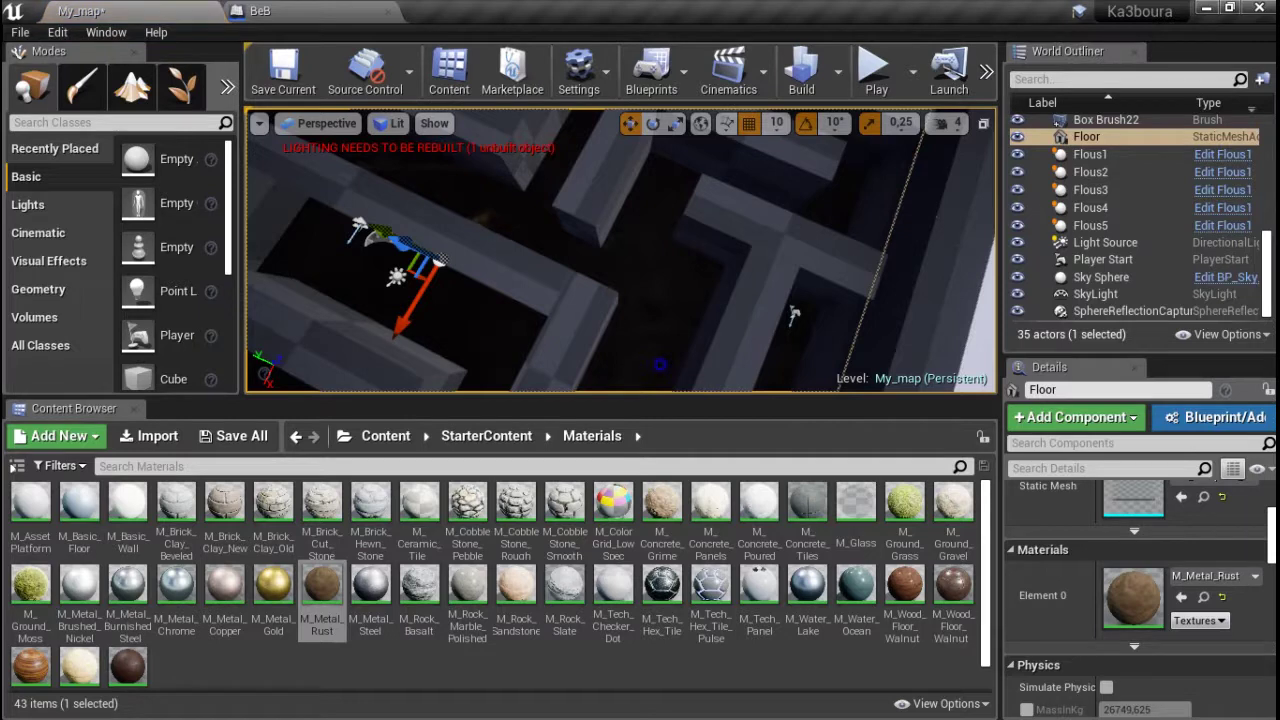
pyautogui.rightClick(661, 365)
pyautogui.click(327, 677)
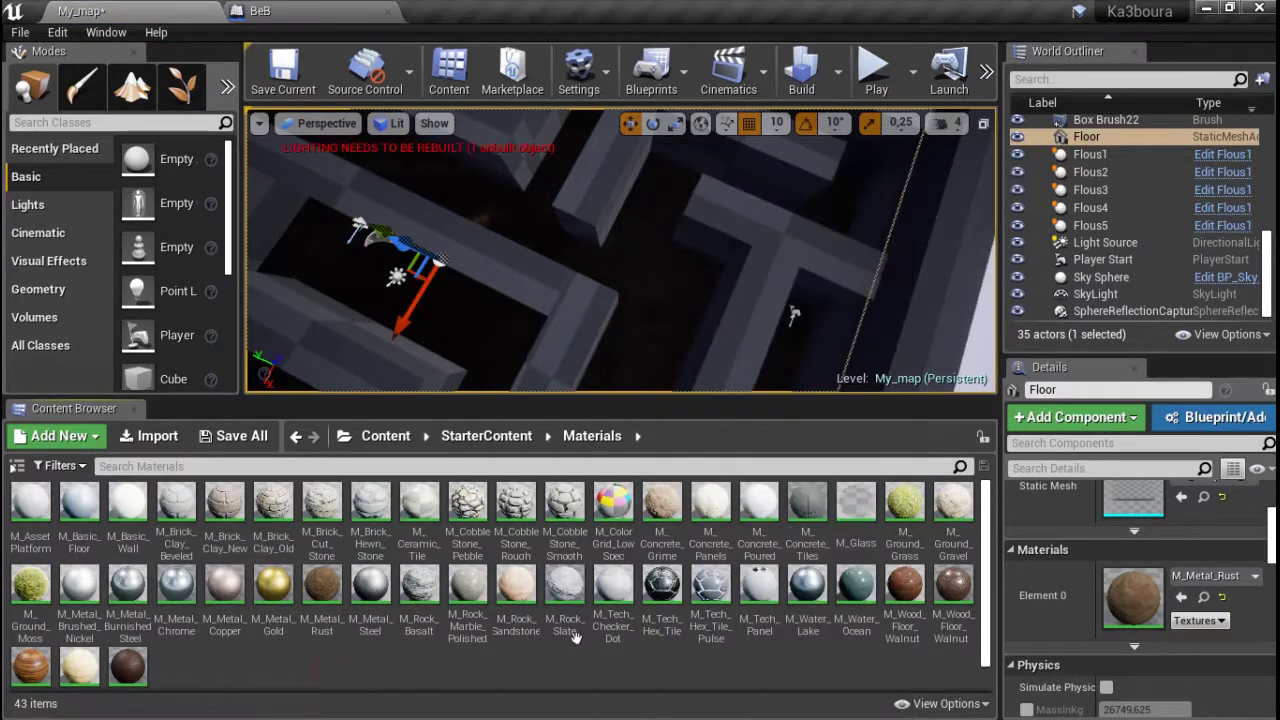
# - Try M_Concrete_Grime and M_Metal_Copper, then settle on M_Tech_Panel for the floor
pyautogui.moveTo(644, 351); pyautogui.dragTo(643, 356)
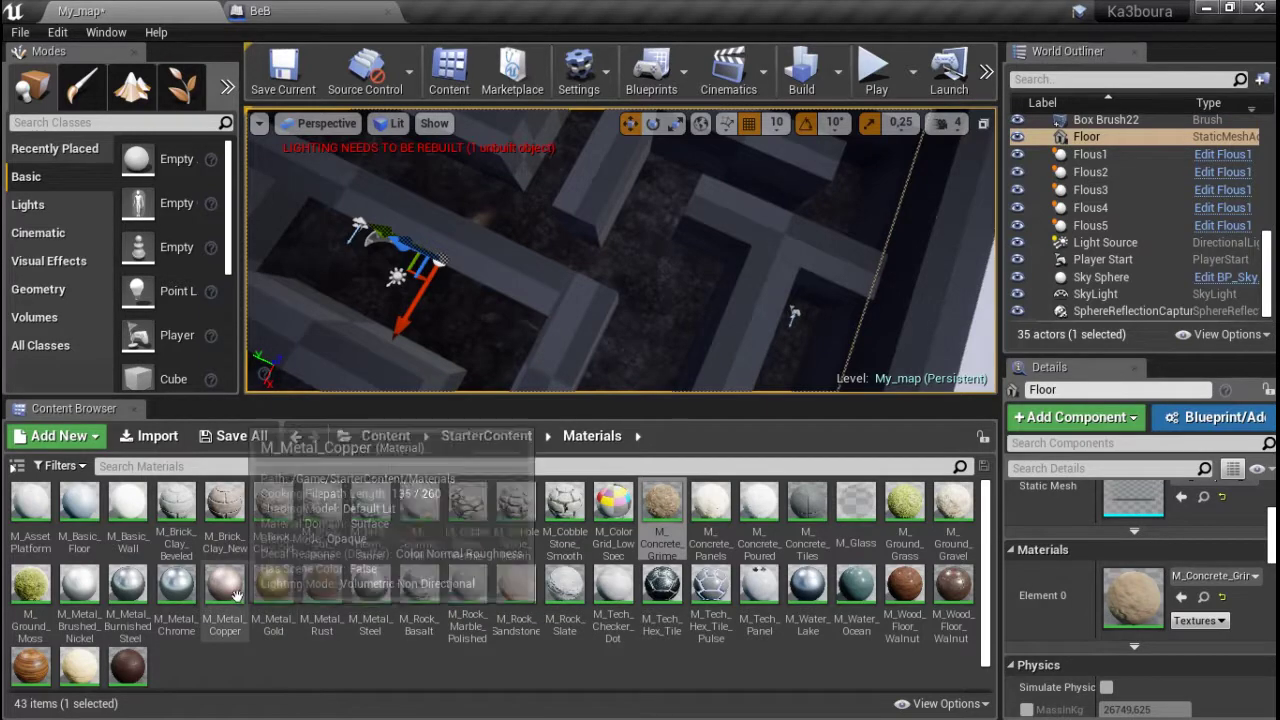
pyautogui.moveTo(225, 592); pyautogui.dragTo(633, 277)
pyautogui.moveTo(633, 277); pyautogui.dragTo(705, 262, button='right')
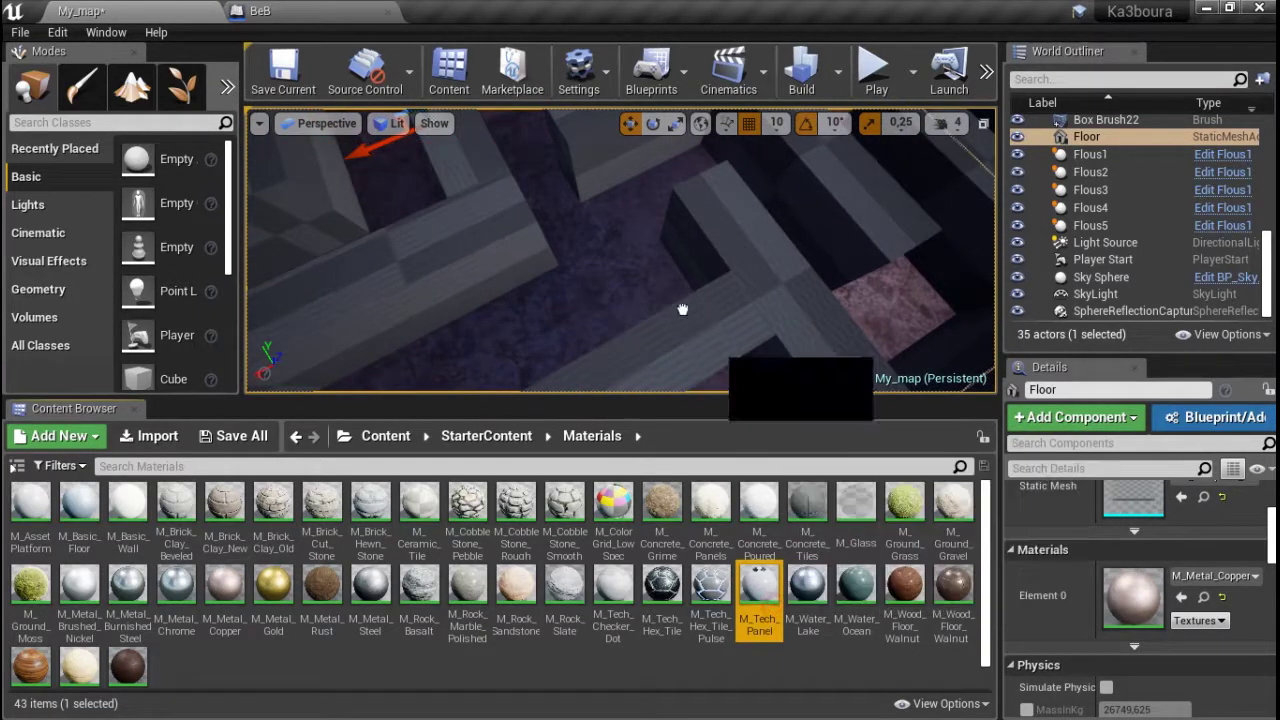
pyautogui.moveTo(768, 598); pyautogui.dragTo(684, 311)
pyautogui.moveTo(572, 312); pyautogui.dragTo(757, 265, button='right')
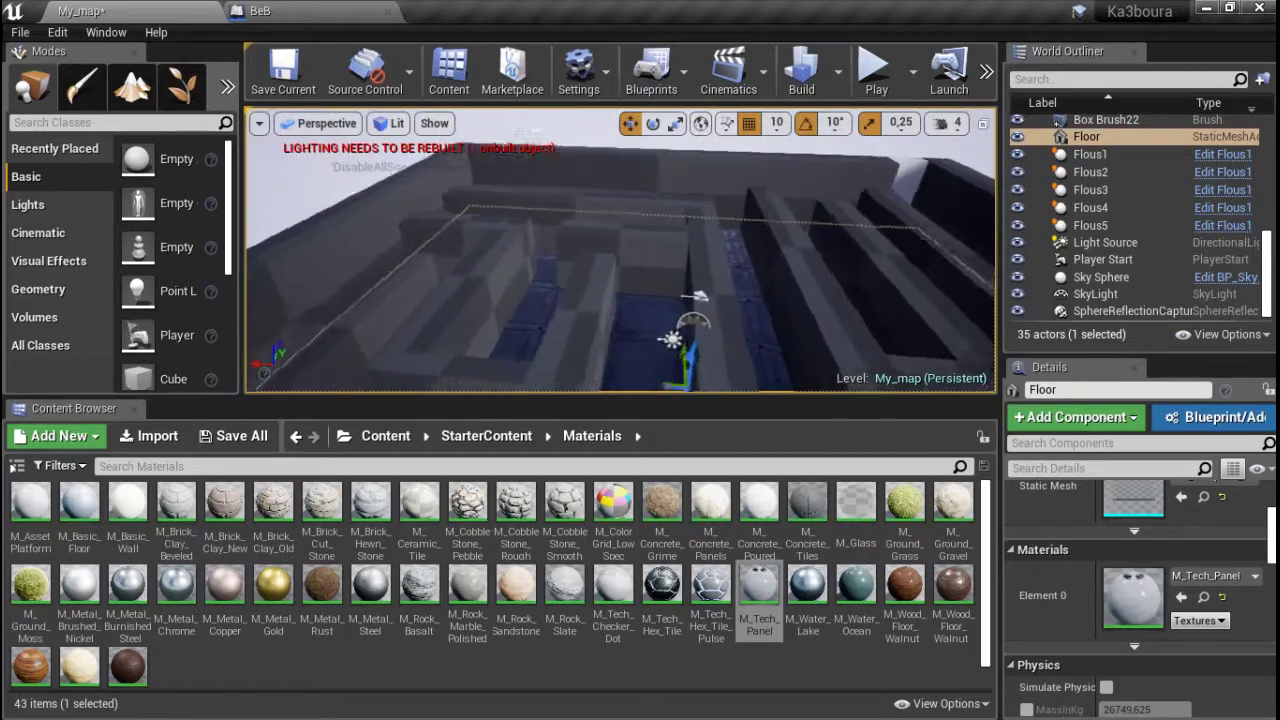
pyautogui.moveTo(757, 265); pyautogui.dragTo(563, 306, button='right')
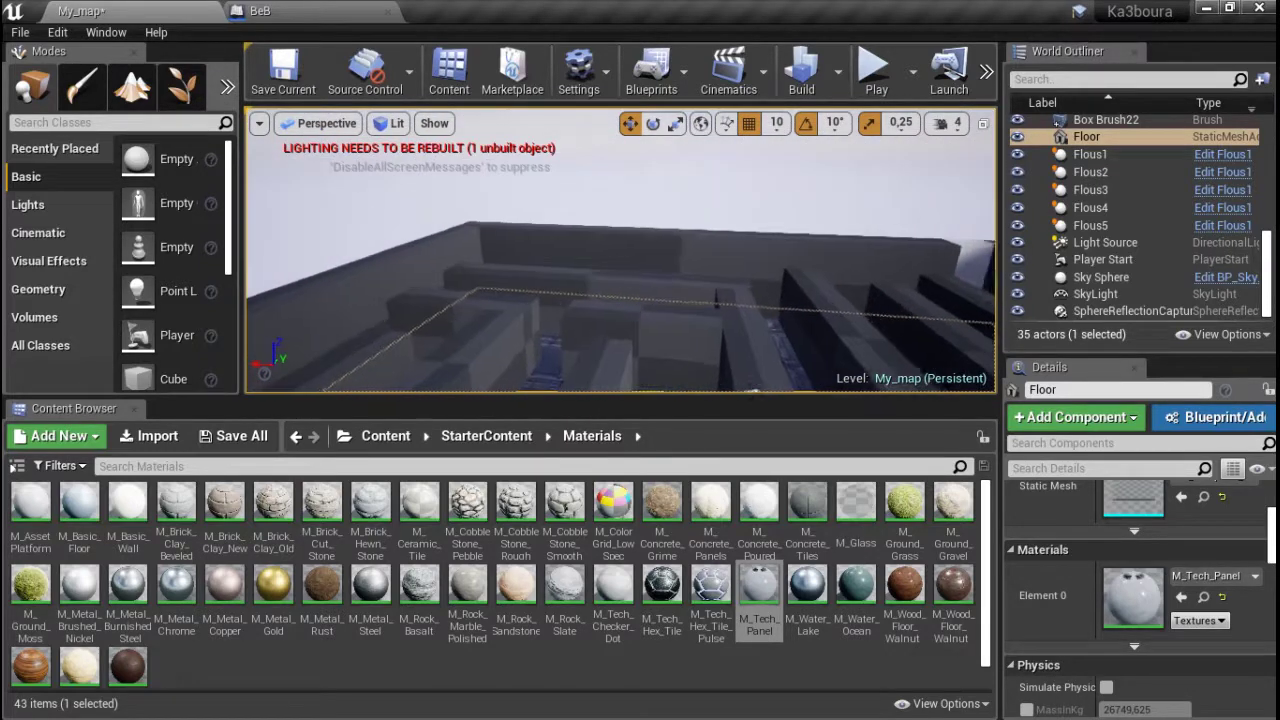
# - Set Box Brush3's surface Scale V to 16 and apply it
pyautogui.click(668, 352)
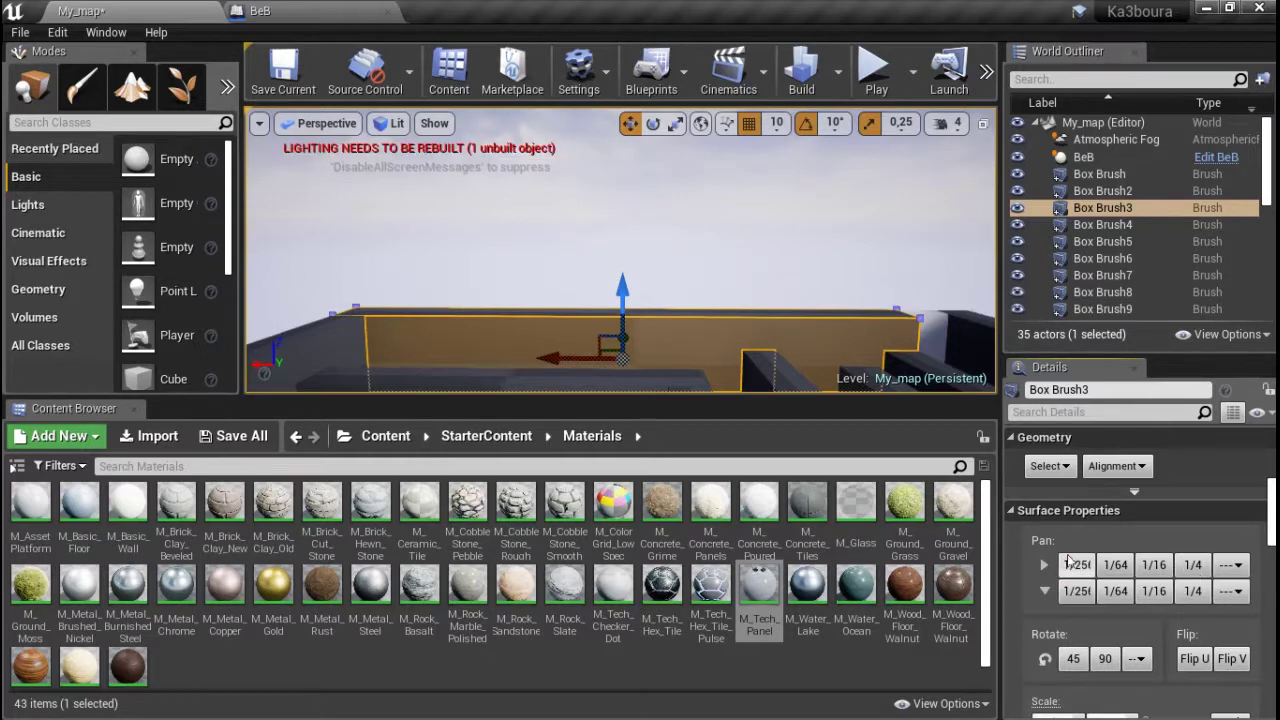
pyautogui.scroll(-2, 1068, 560)
pyautogui.scroll(-1, 1084, 615)
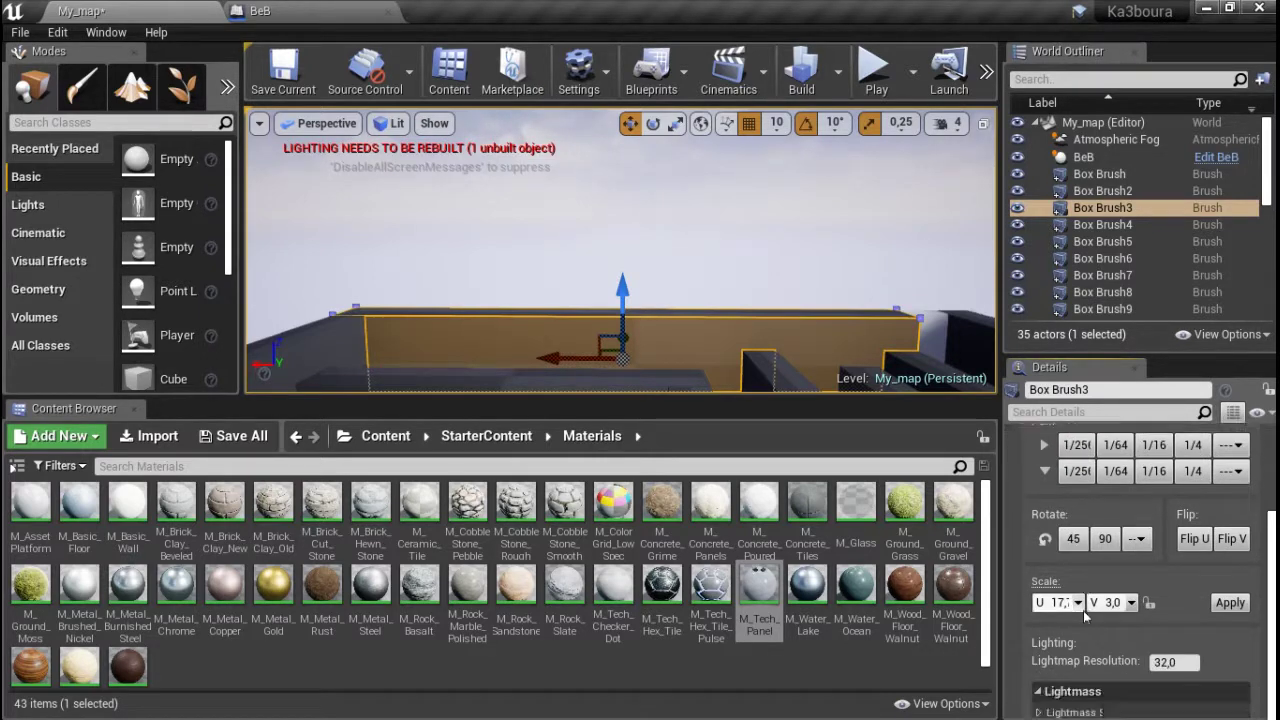
pyautogui.click(1131, 604)
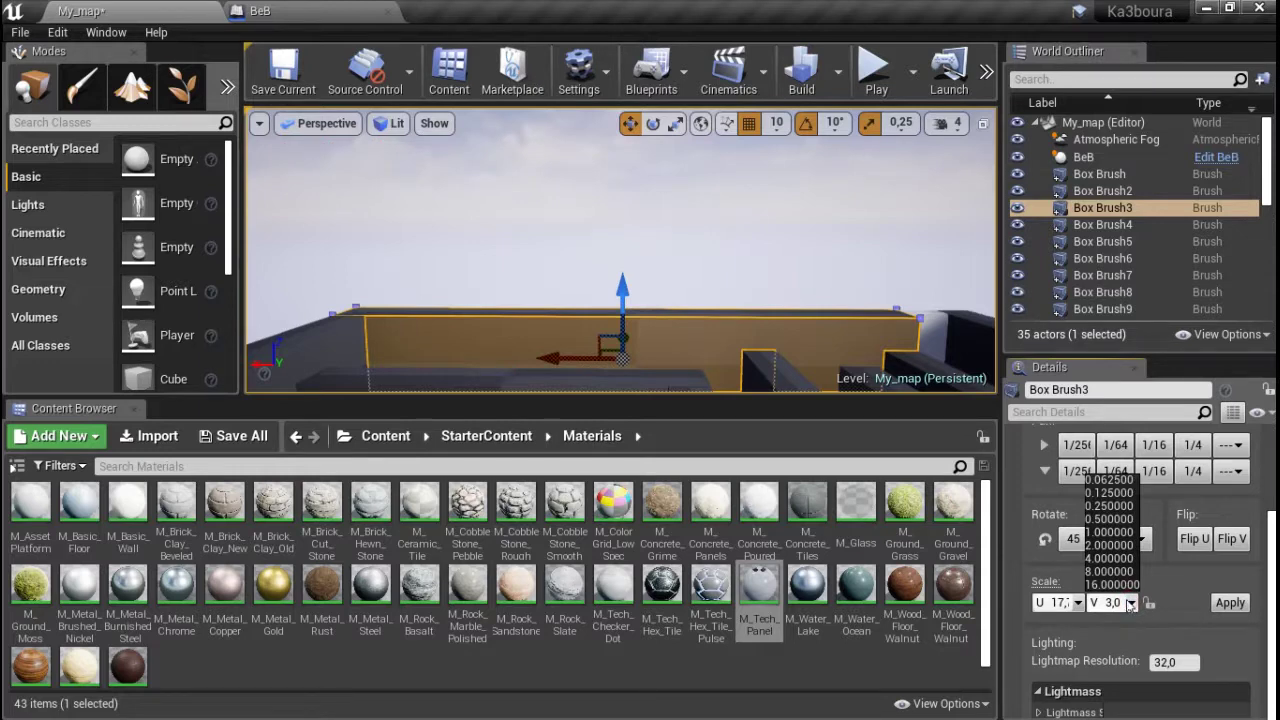
pyautogui.click(1120, 585)
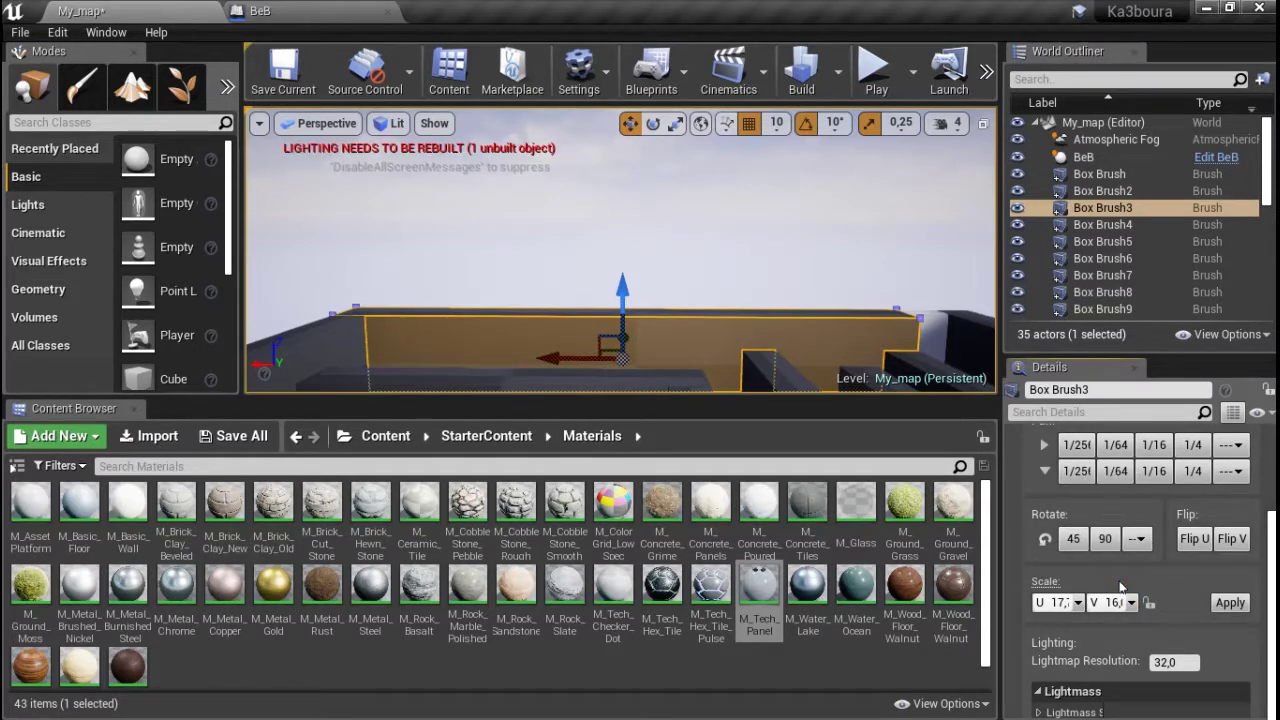
pyautogui.click(1218, 606)
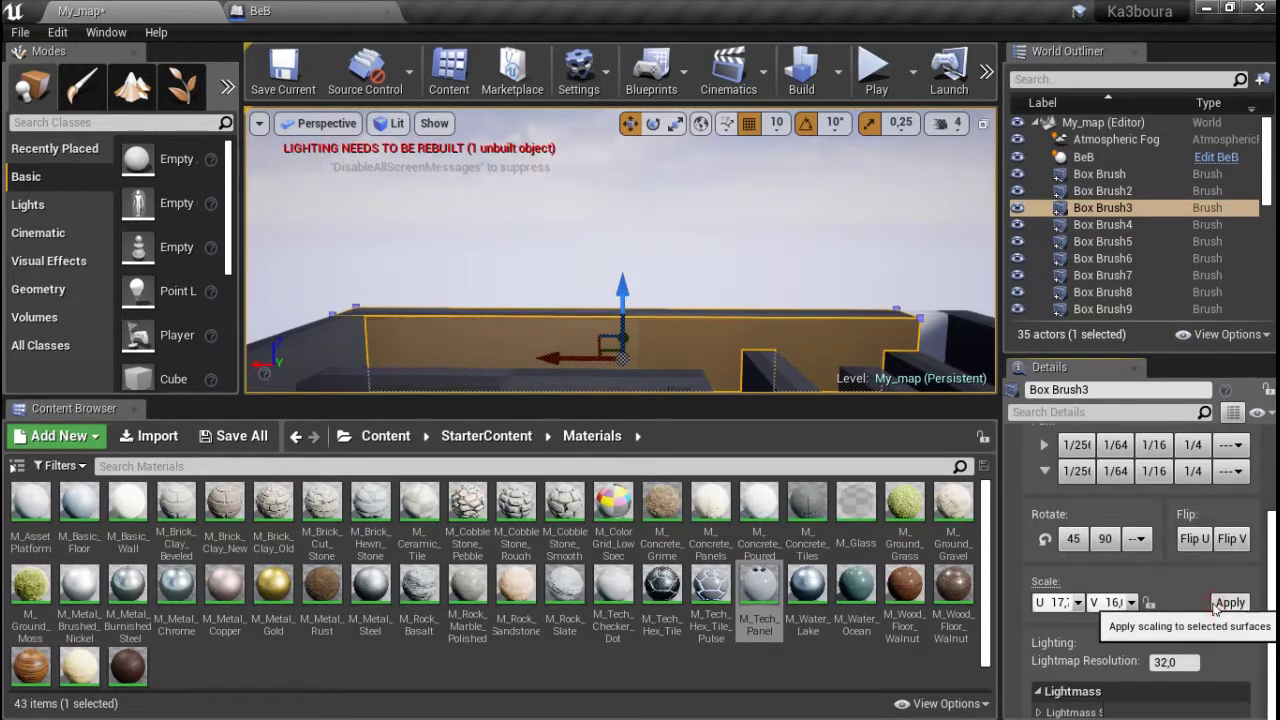
# - Inspect the stretched wall texture from above and select the Box Brush2 wall
pyautogui.click(677, 184)
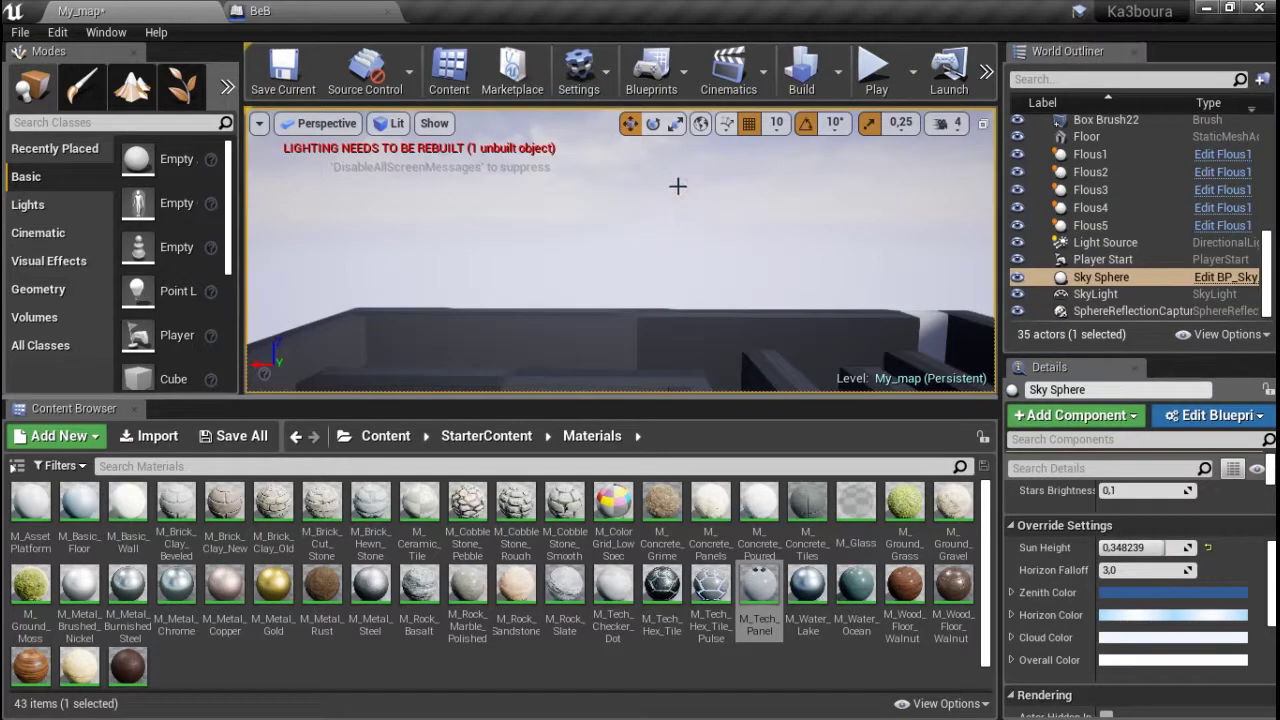
pyautogui.click(693, 327)
pyautogui.moveTo(674, 209)
pyautogui.mouseDown(button='right')
pyautogui.moveTo(660, 180)
pyautogui.moveTo(516, 157)
pyautogui.mouseUp(button='right')
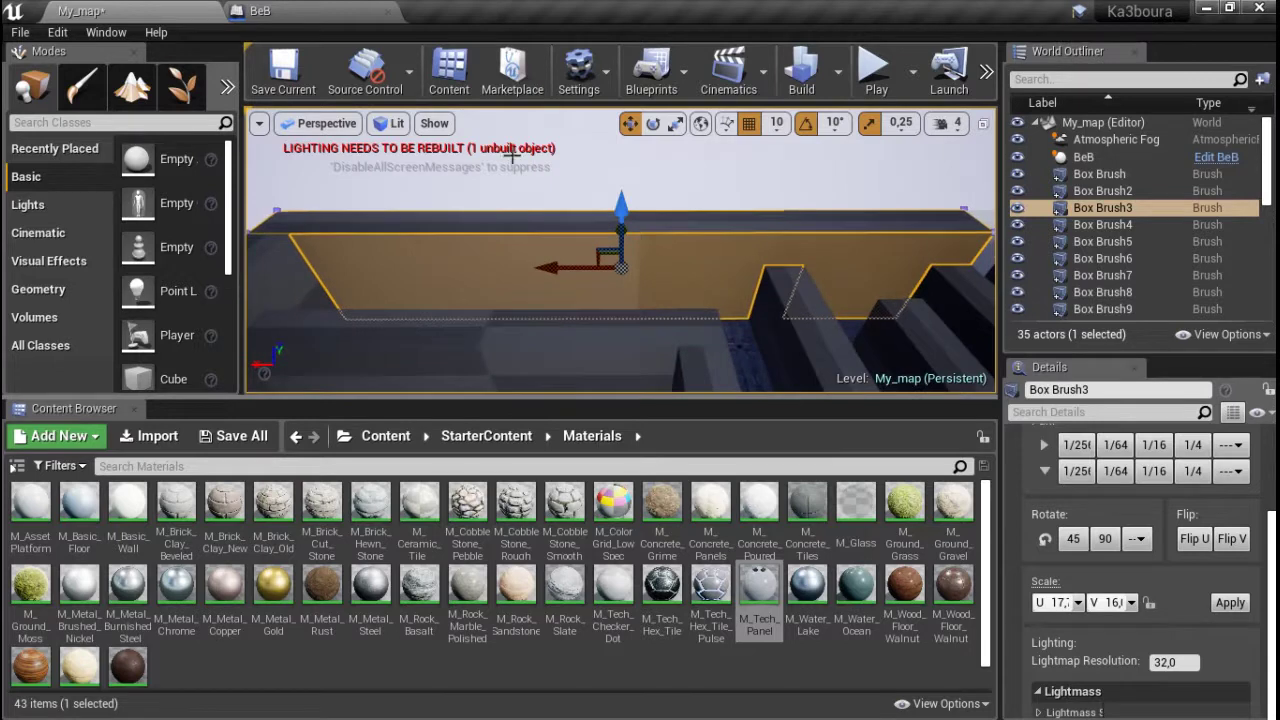
pyautogui.click(516, 157)
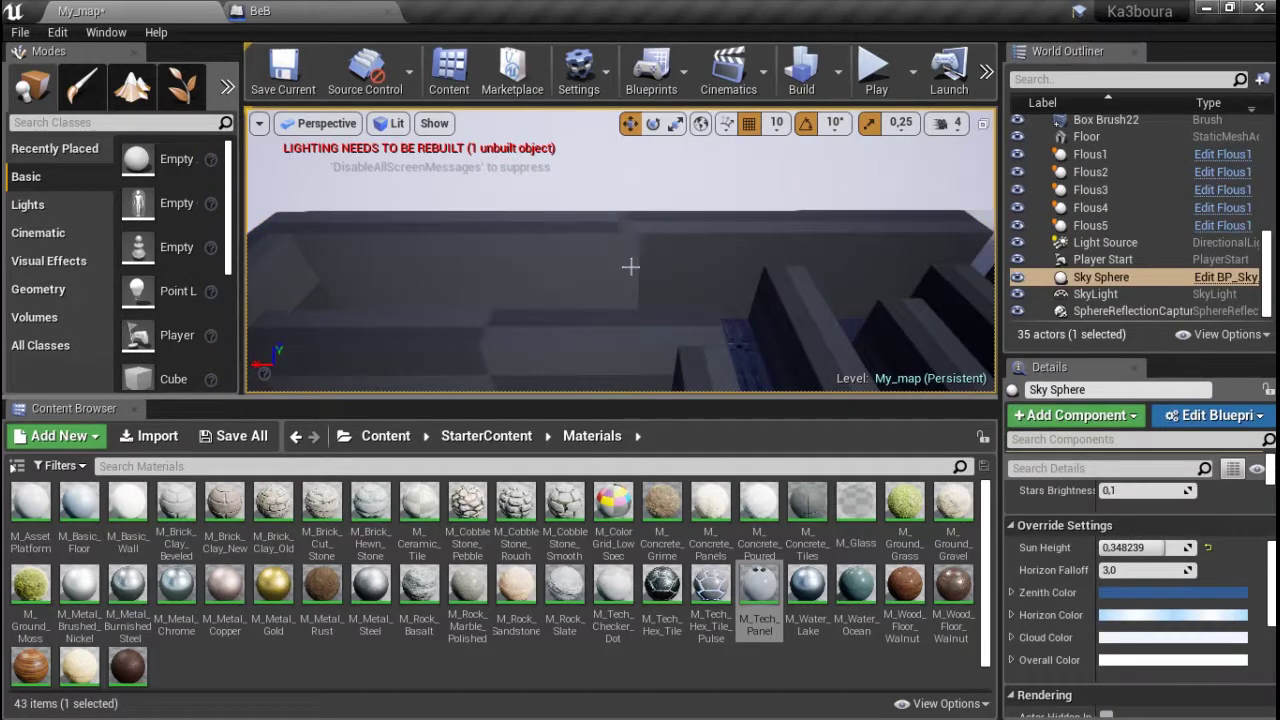
pyautogui.moveTo(429, 194)
pyautogui.mouseDown(button='right')
pyautogui.moveTo(429, 260)
pyautogui.moveTo(547, 323)
pyautogui.moveTo(491, 342)
pyautogui.mouseUp(button='right')
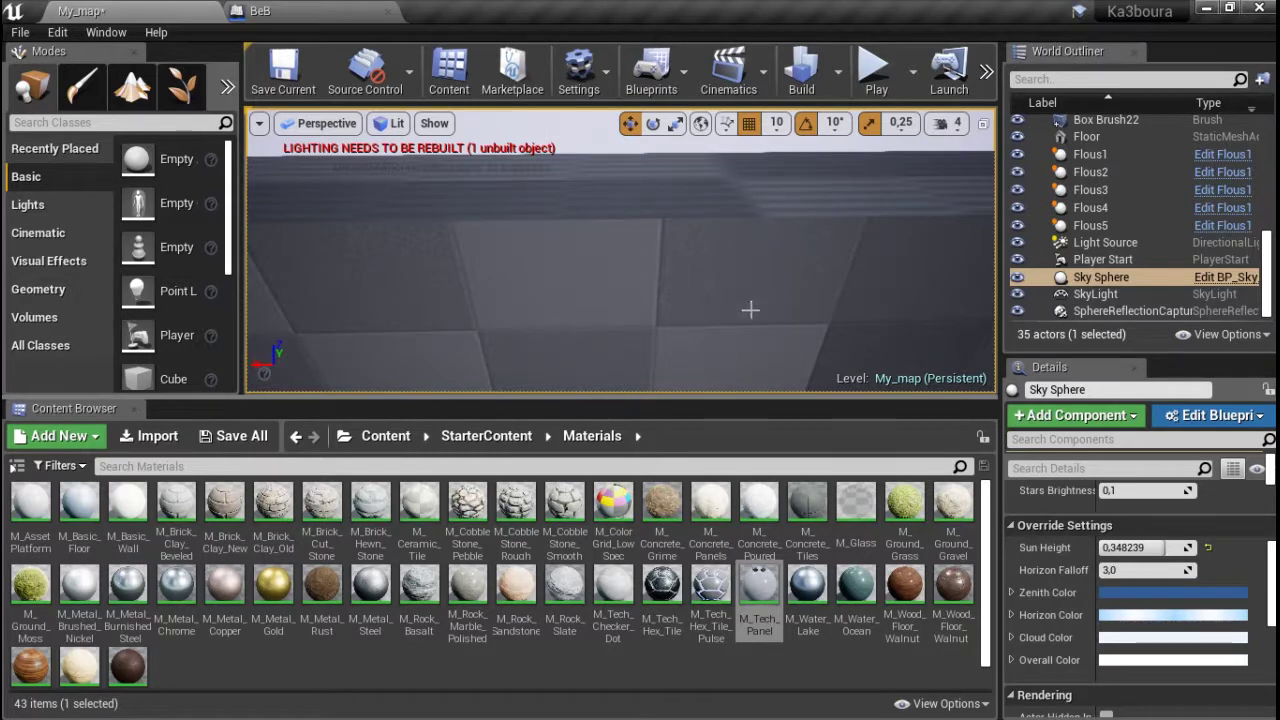
pyautogui.moveTo(588, 145); pyautogui.dragTo(607, 154, button='right')
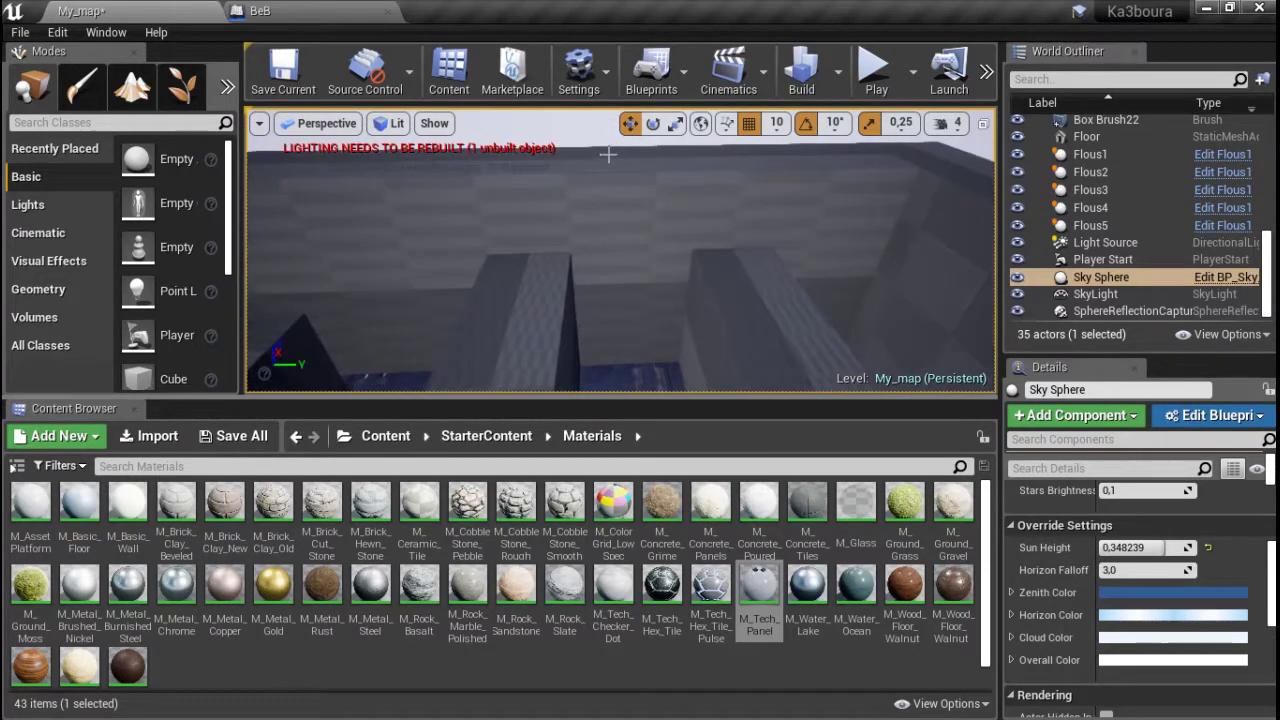
pyautogui.click(620, 210)
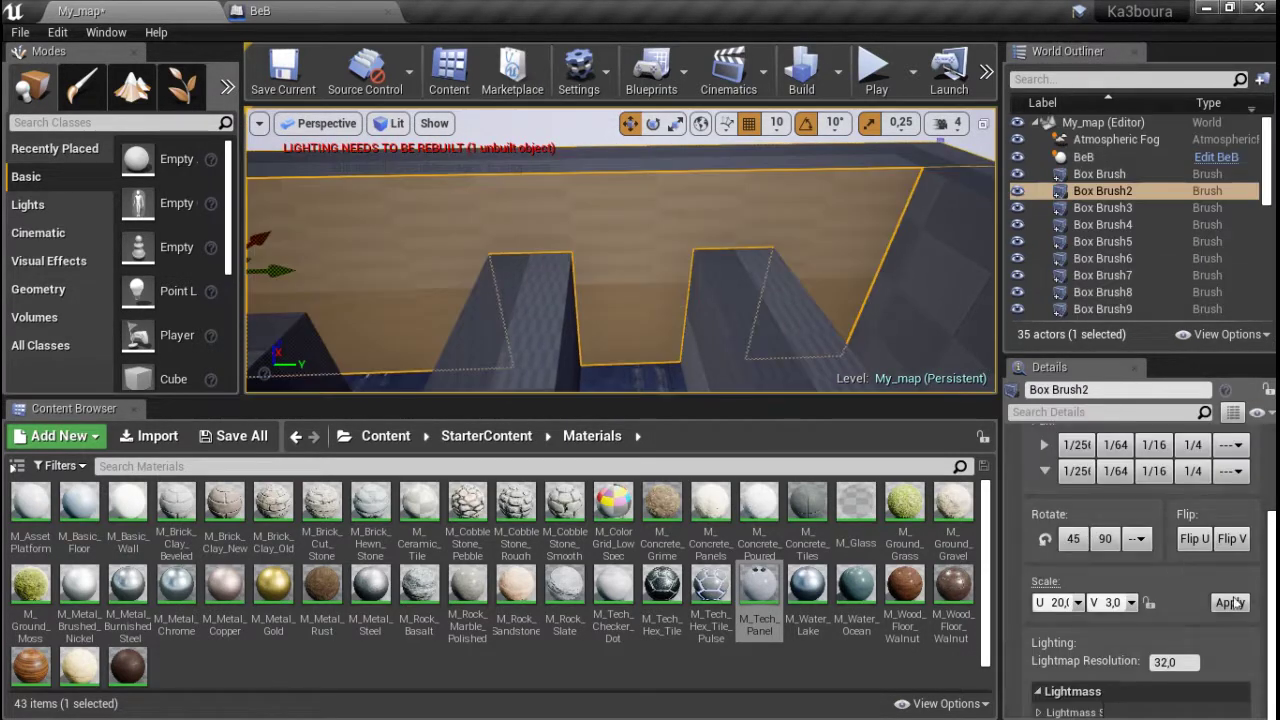
# - Apply a Scale V of 16 to the Box Brush2 and Box Brush4 walls
pyautogui.click(1131, 603)
pyautogui.click(1125, 585)
pyautogui.click(1230, 602)
pyautogui.moveTo(620, 260); pyautogui.dragTo(620, 260, button='right')
pyautogui.click(640, 230)
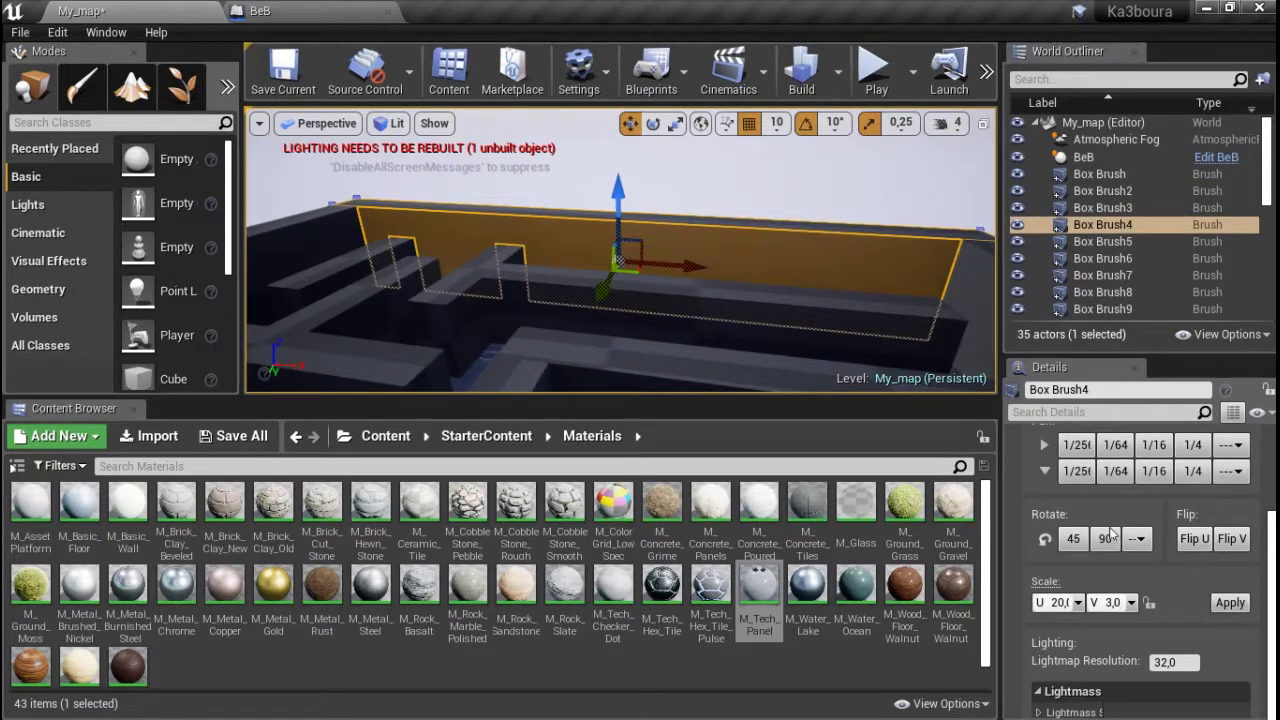
pyautogui.click(1131, 603)
pyautogui.click(1125, 585)
pyautogui.click(1246, 603)
# - Apply a Scale V of 16 to the Box Brush corner wall and inspect it
pyautogui.click(342, 248)
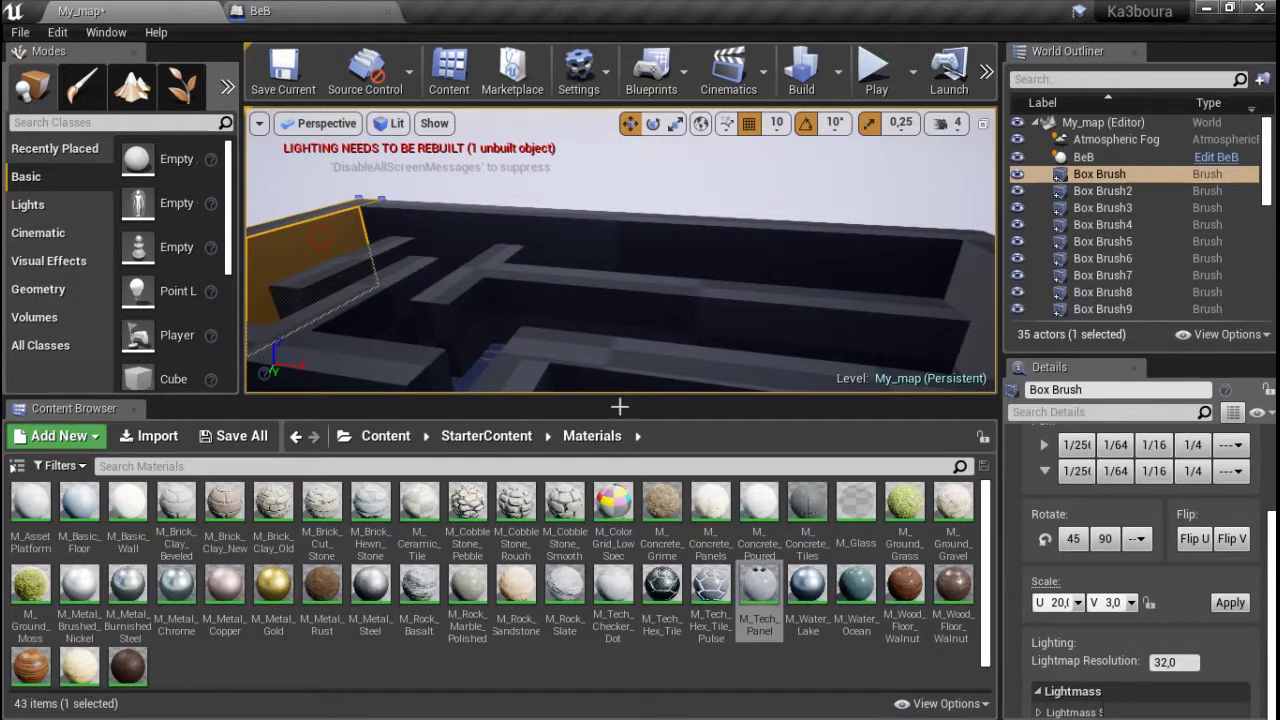
pyautogui.click(1131, 603)
pyautogui.click(1125, 585)
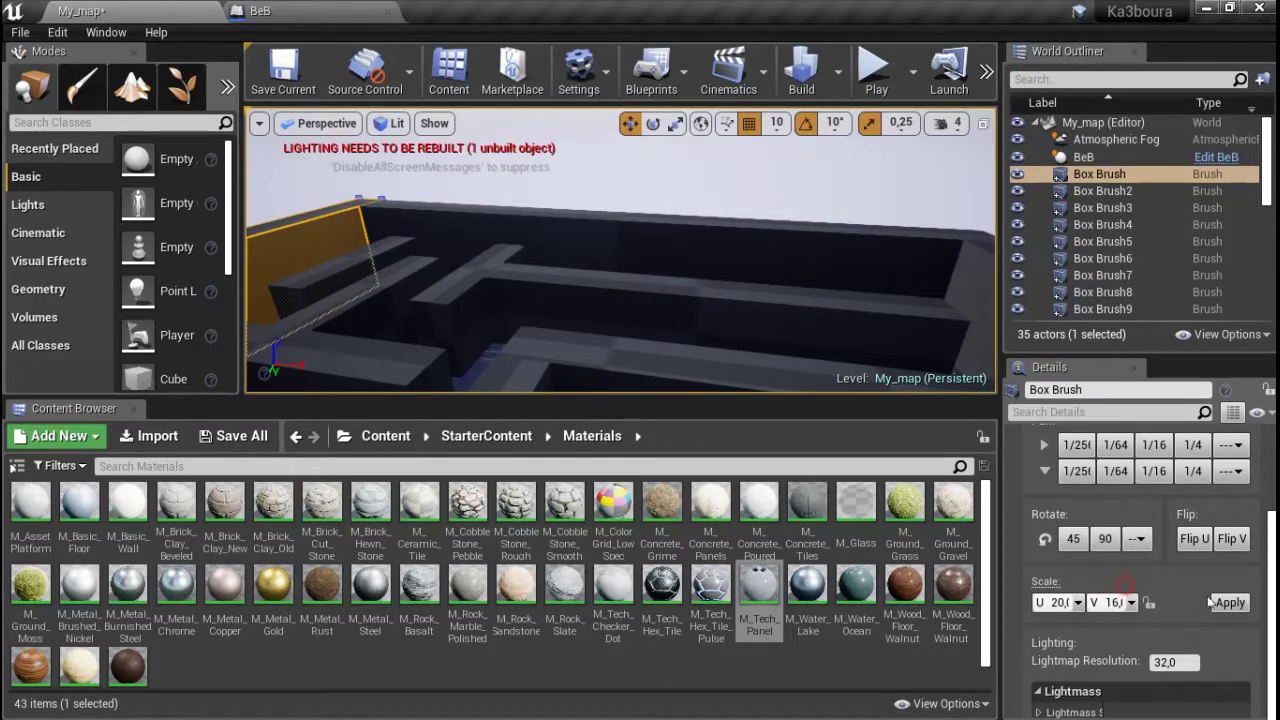
pyautogui.click(1230, 603)
pyautogui.moveTo(641, 193)
pyautogui.mouseDown(button='right')
pyautogui.moveTo(641, 230)
pyautogui.moveTo(660, 250)
pyautogui.mouseUp(button='right')
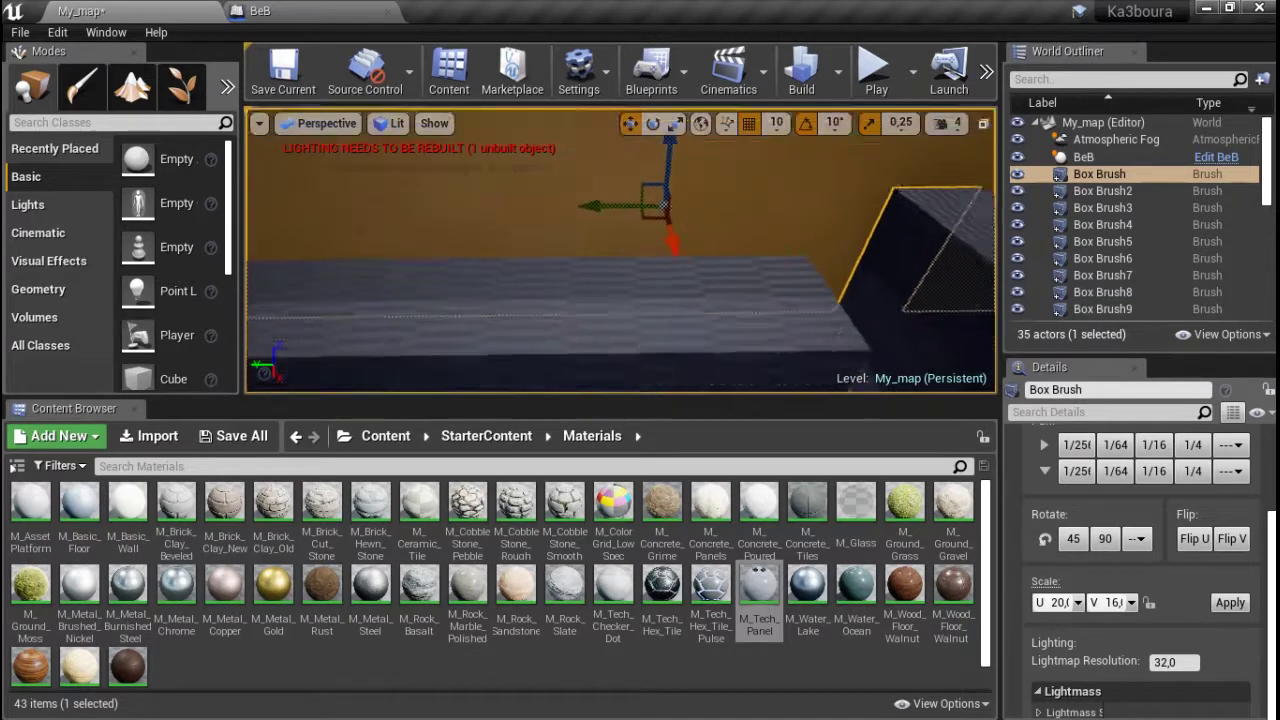
pyautogui.click(660, 250)
pyautogui.moveTo(660, 250)
pyautogui.mouseDown(button='right')
pyautogui.moveTo(700, 220)
pyautogui.moveTo(670, 250)
pyautogui.mouseUp(button='right')
pyautogui.click(670, 250)
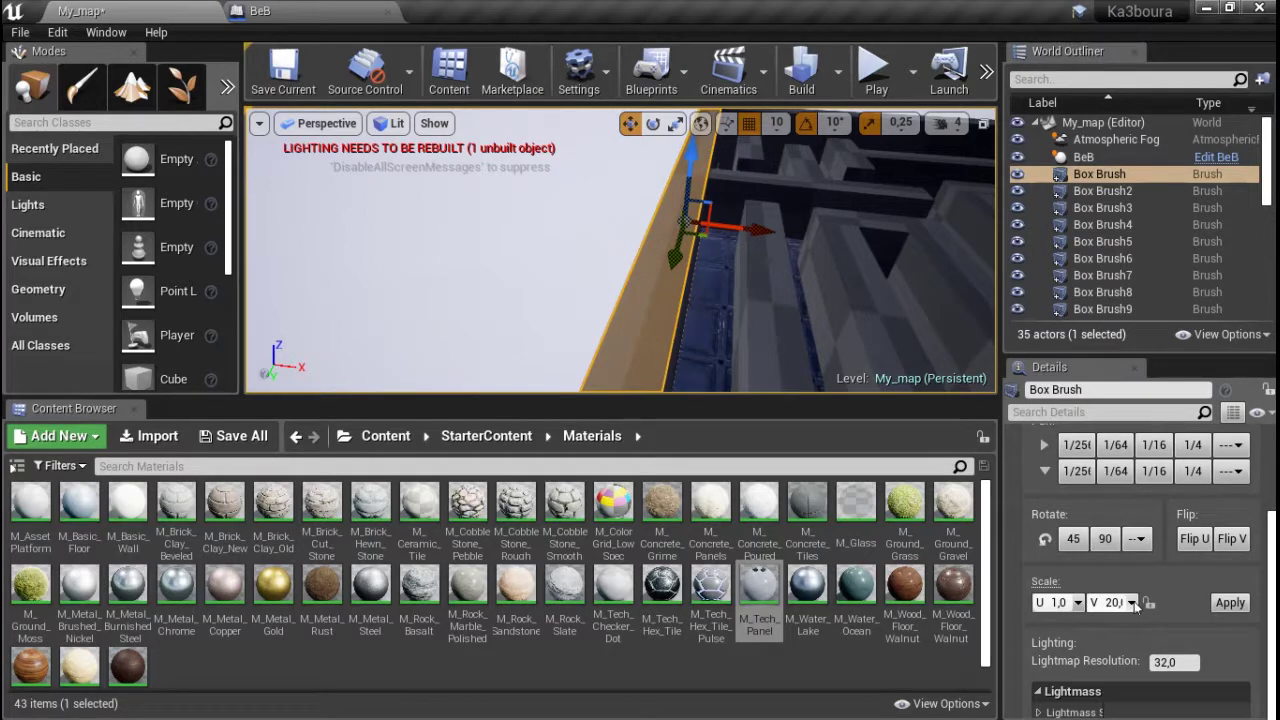
# - Reselect the Box Brush wall and pick 16 for Scale V again
pyautogui.keyDown('ctrl'); pyautogui.click(775, 298); pyautogui.keyUp('ctrl')
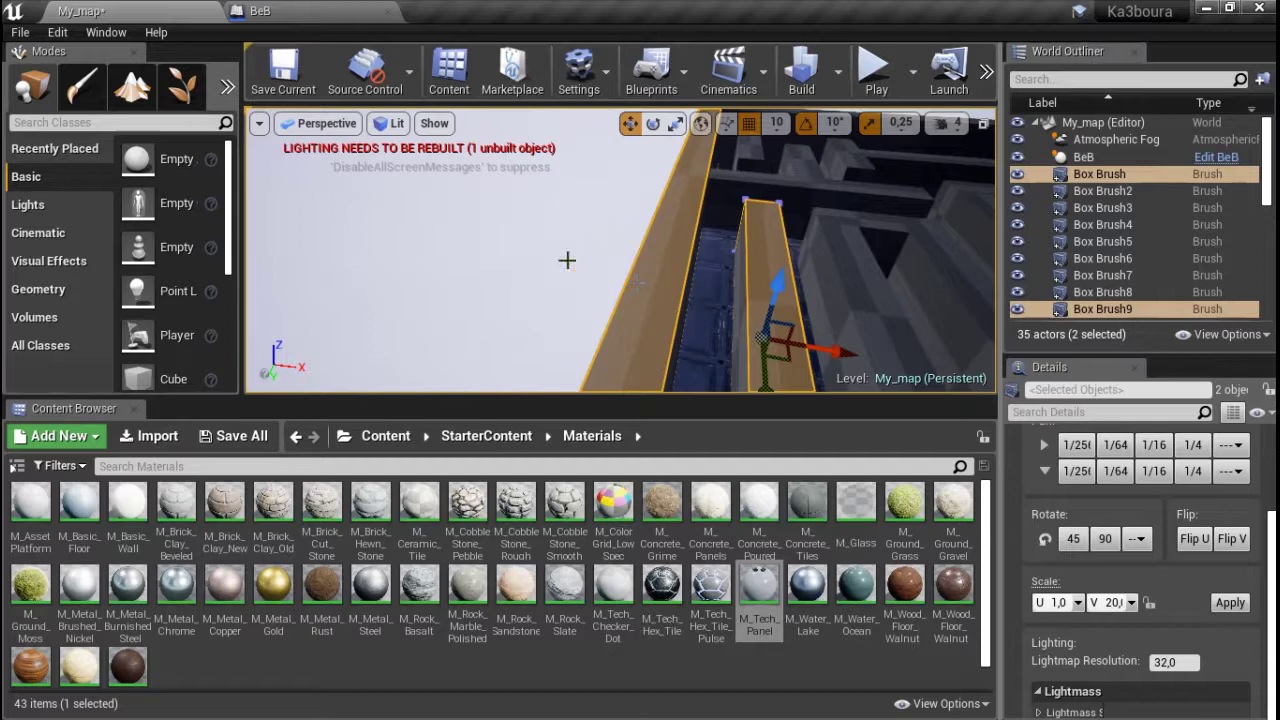
pyautogui.click(621, 262)
pyautogui.click(681, 272)
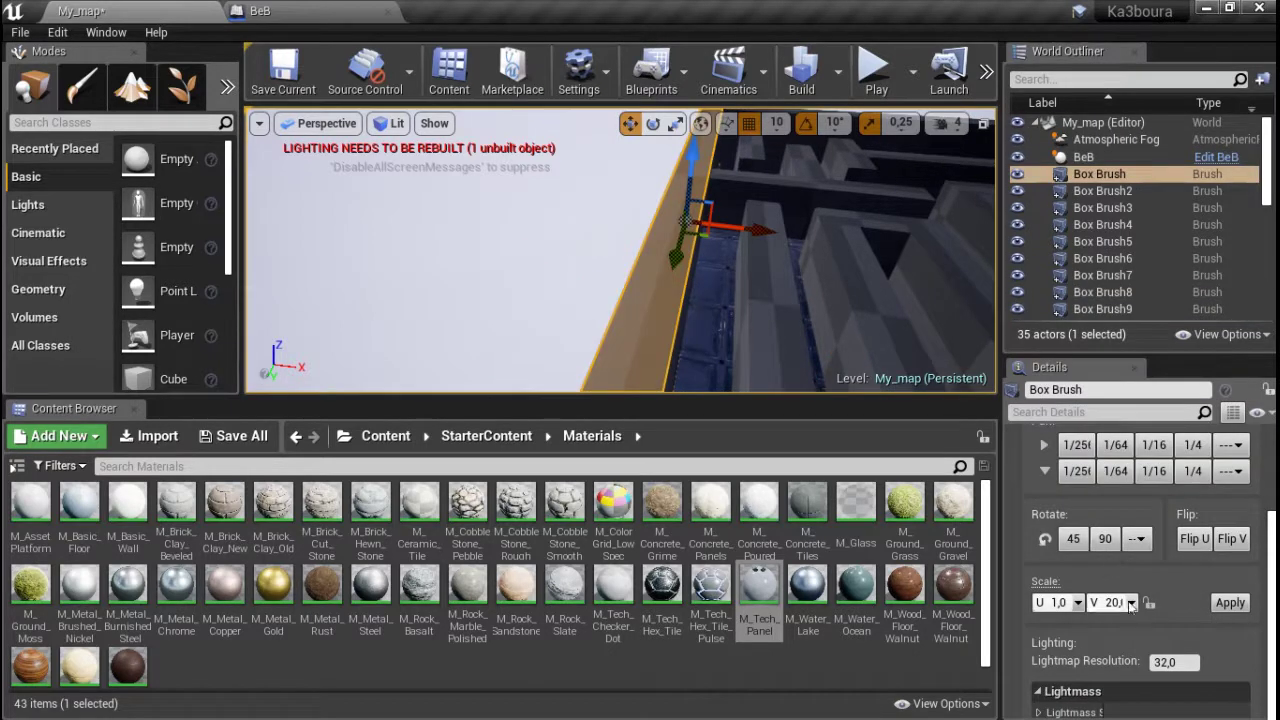
pyautogui.click(1131, 603)
pyautogui.click(1118, 583)
pyautogui.click(512, 248)
pyautogui.moveTo(512, 248); pyautogui.dragTo(526, 246, button='right')
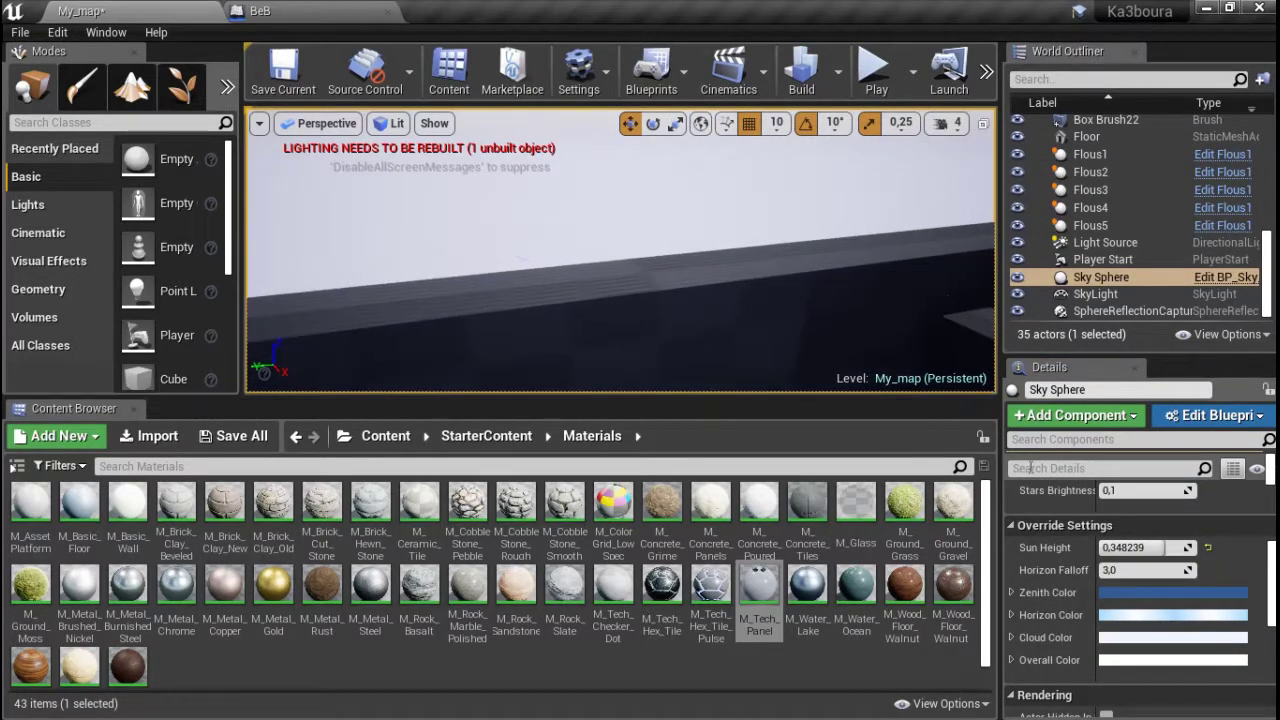
# - Select the Box Brush11 plank, then deselect it and reframe the whole maze
pyautogui.press('s')
pyautogui.moveTo(645, 216); pyautogui.dragTo(645, 216, button='right')
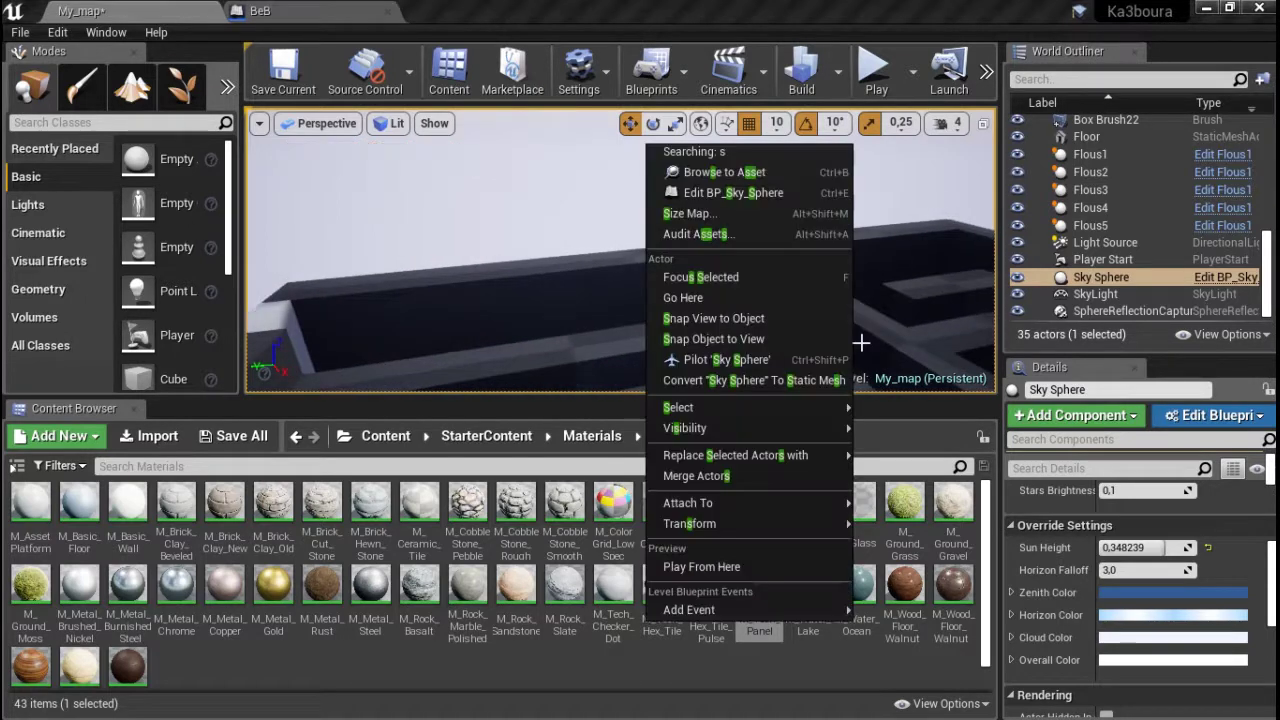
pyautogui.click(904, 328)
pyautogui.click(888, 336)
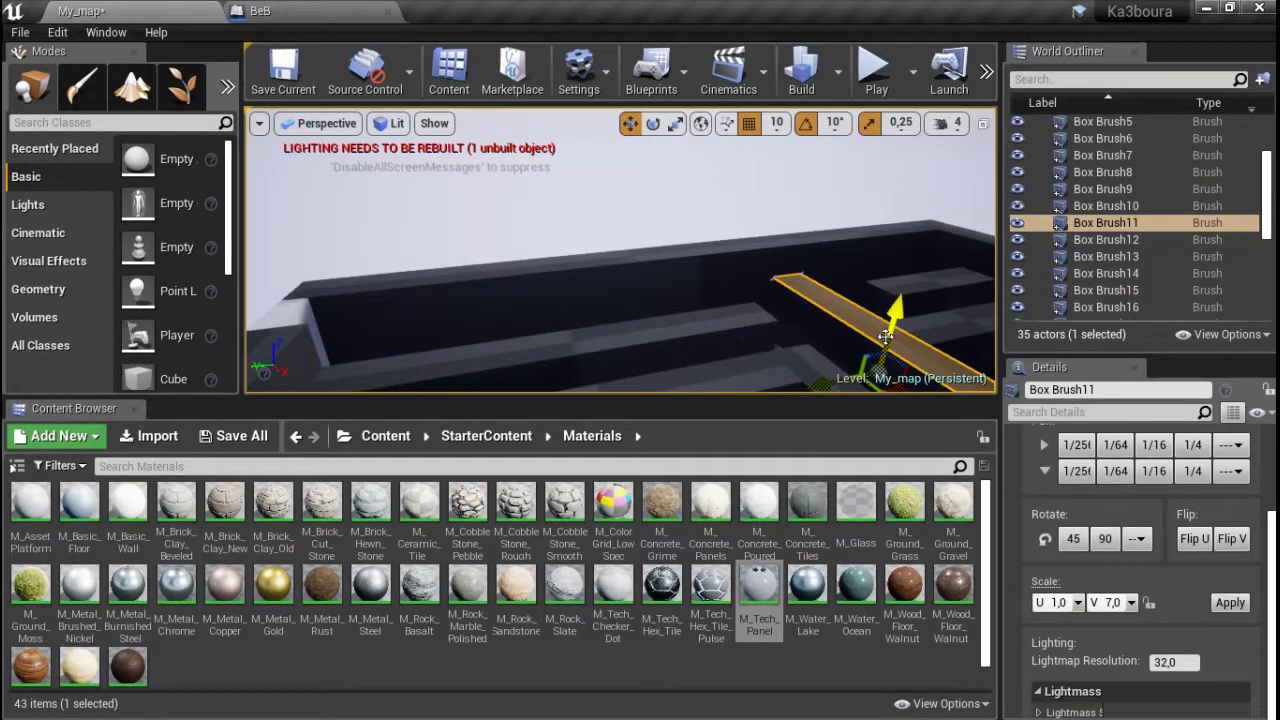
pyautogui.click(1132, 603)
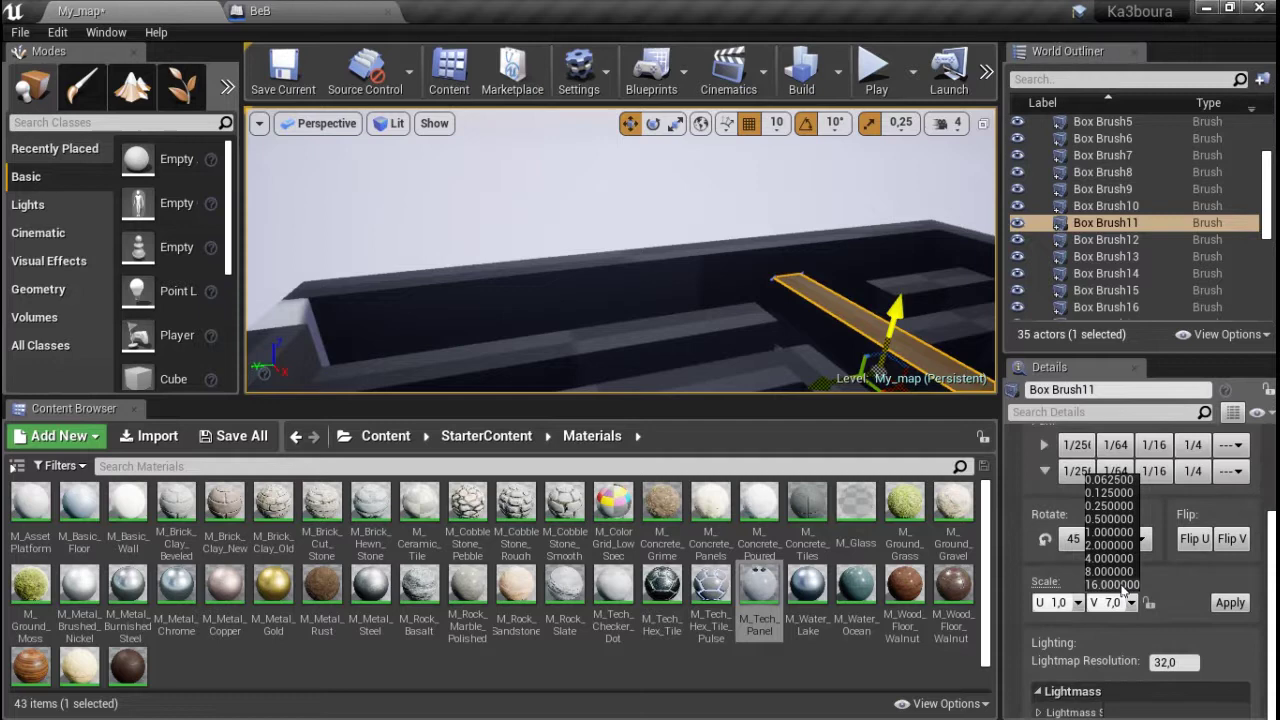
pyautogui.click(596, 183)
pyautogui.moveTo(716, 243); pyautogui.dragTo(716, 243, button='right')
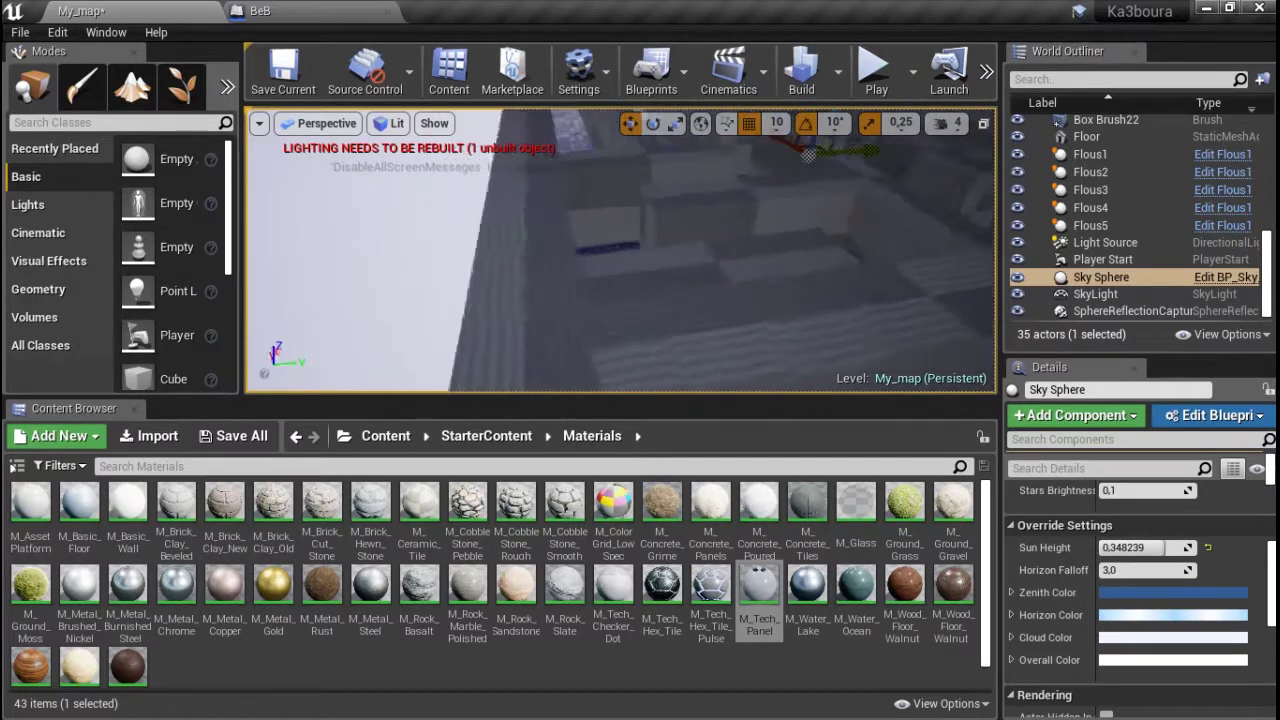
pyautogui.moveTo(566, 380); pyautogui.dragTo(566, 380, button='right')
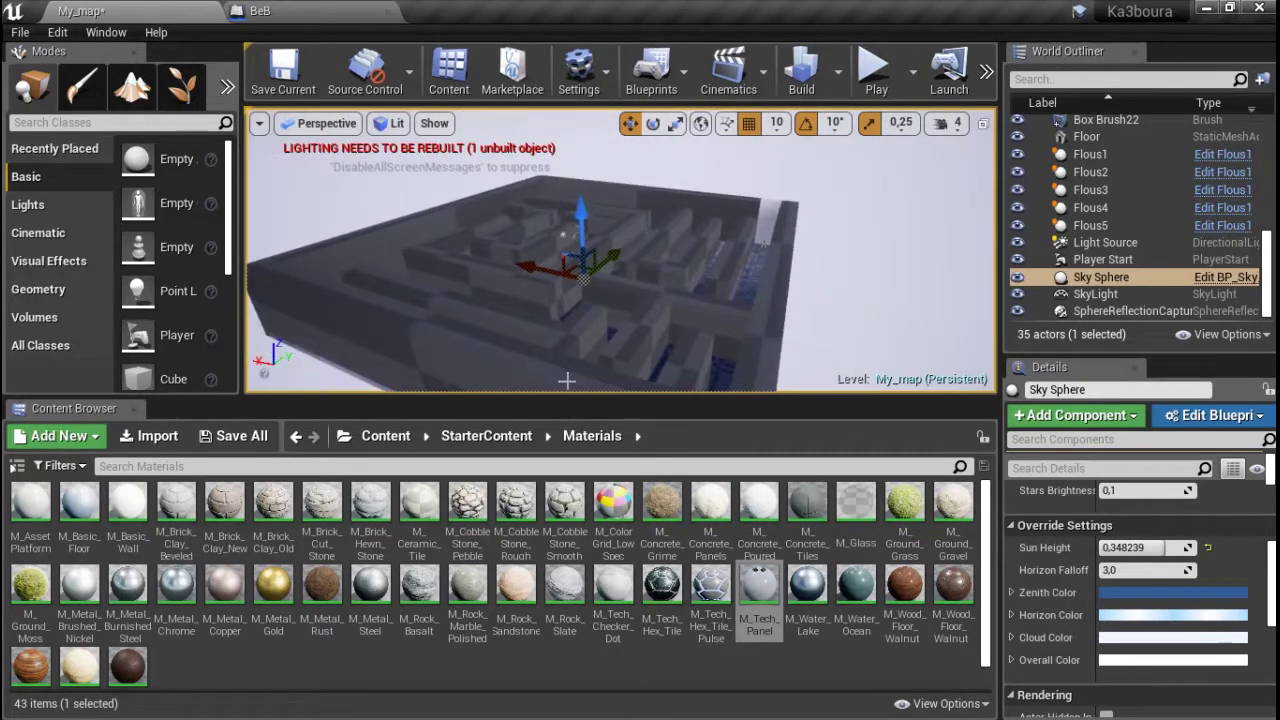
# - Select Box Brush4, Box Brush3 and Box Brush2 together and apply Scale V 16
pyautogui.click(559, 369)
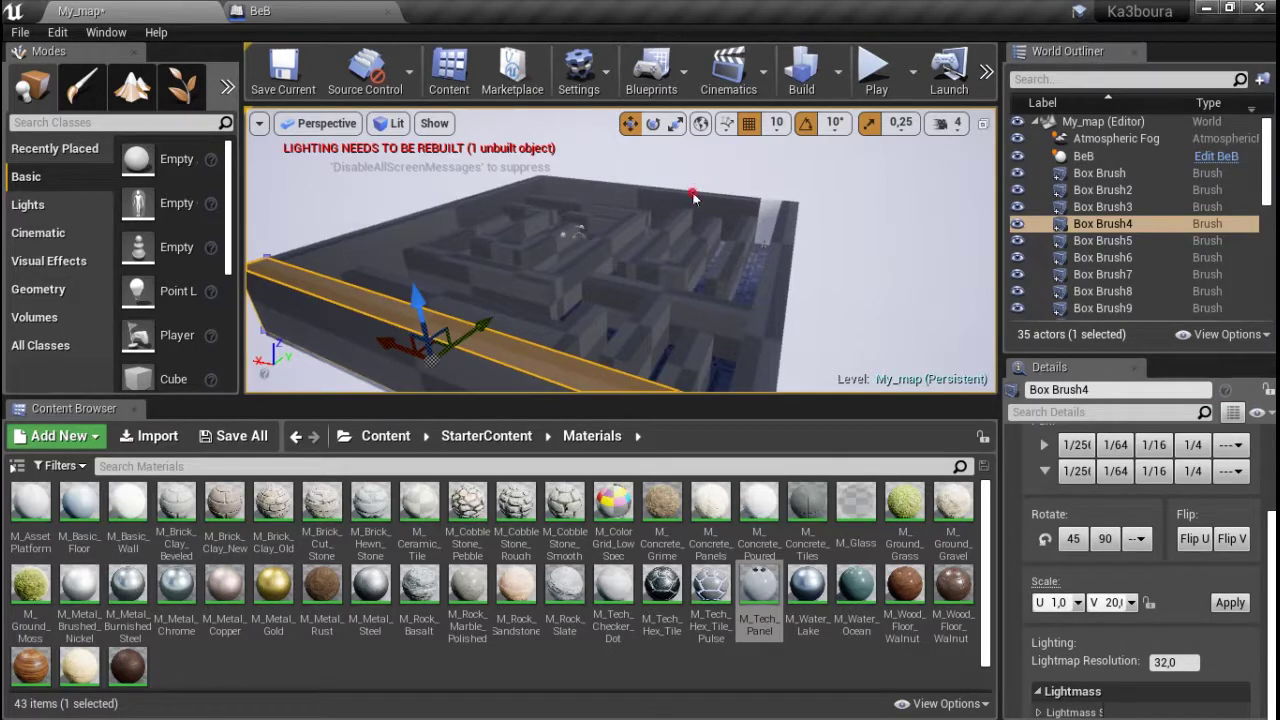
pyautogui.keyDown('ctrl'); pyautogui.click(693, 197); pyautogui.keyUp('ctrl')
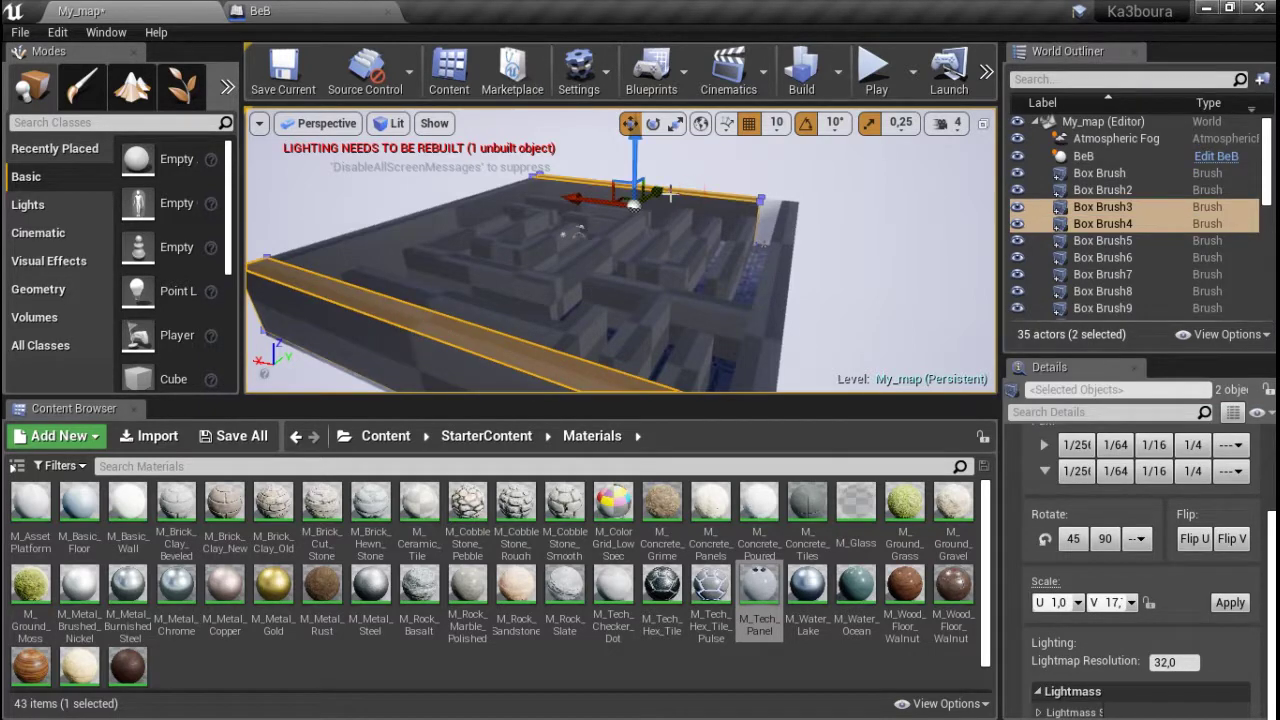
pyautogui.keyDown('ctrl'); pyautogui.click(397, 226); pyautogui.keyUp('ctrl')
pyautogui.click(1131, 602)
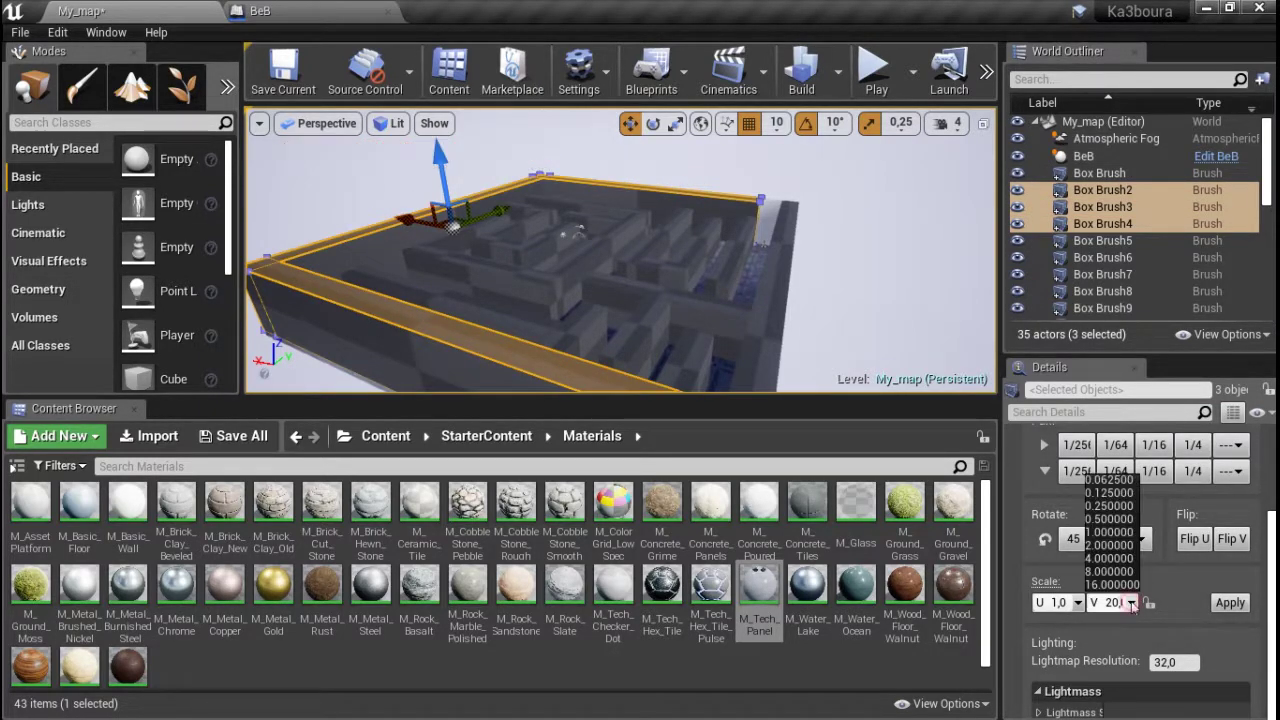
pyautogui.click(1118, 565)
pyautogui.click(1231, 604)
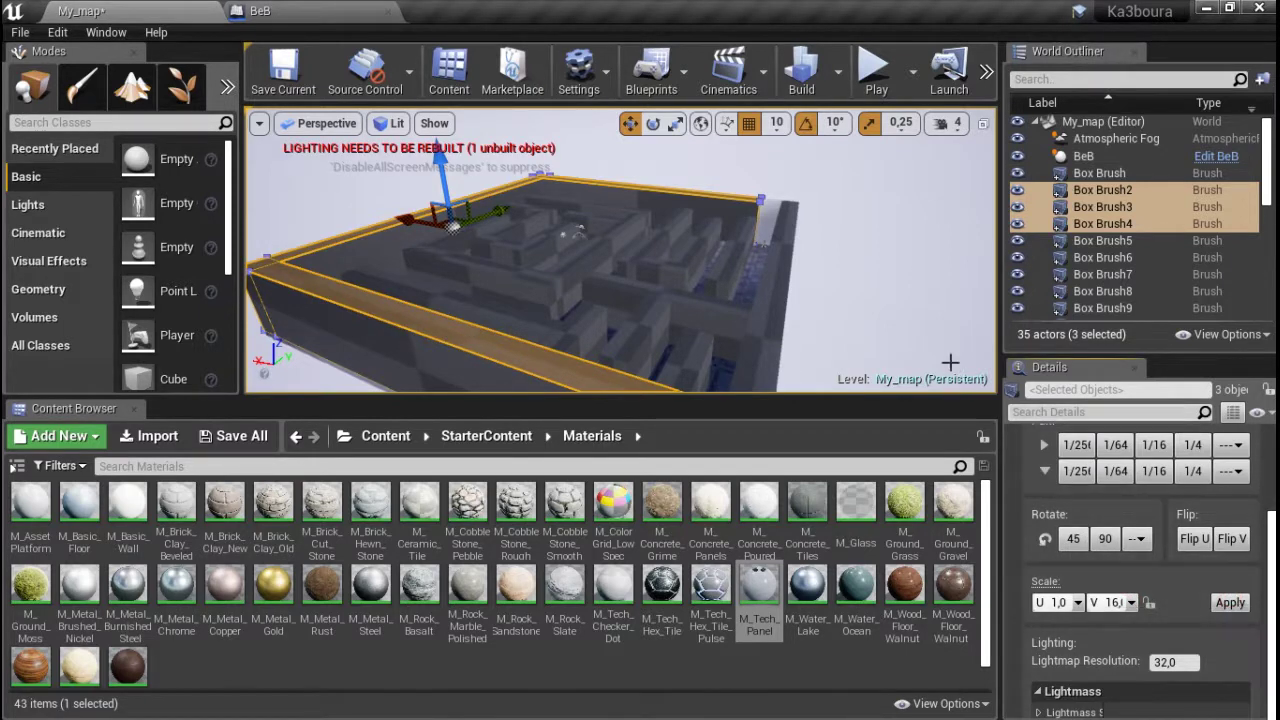
pyautogui.click(950, 362)
pyautogui.moveTo(950, 362)
pyautogui.mouseDown()
pyautogui.moveTo(790, 368)
pyautogui.moveTo(924, 311)
pyautogui.moveTo(579, 264)
pyautogui.mouseUp()
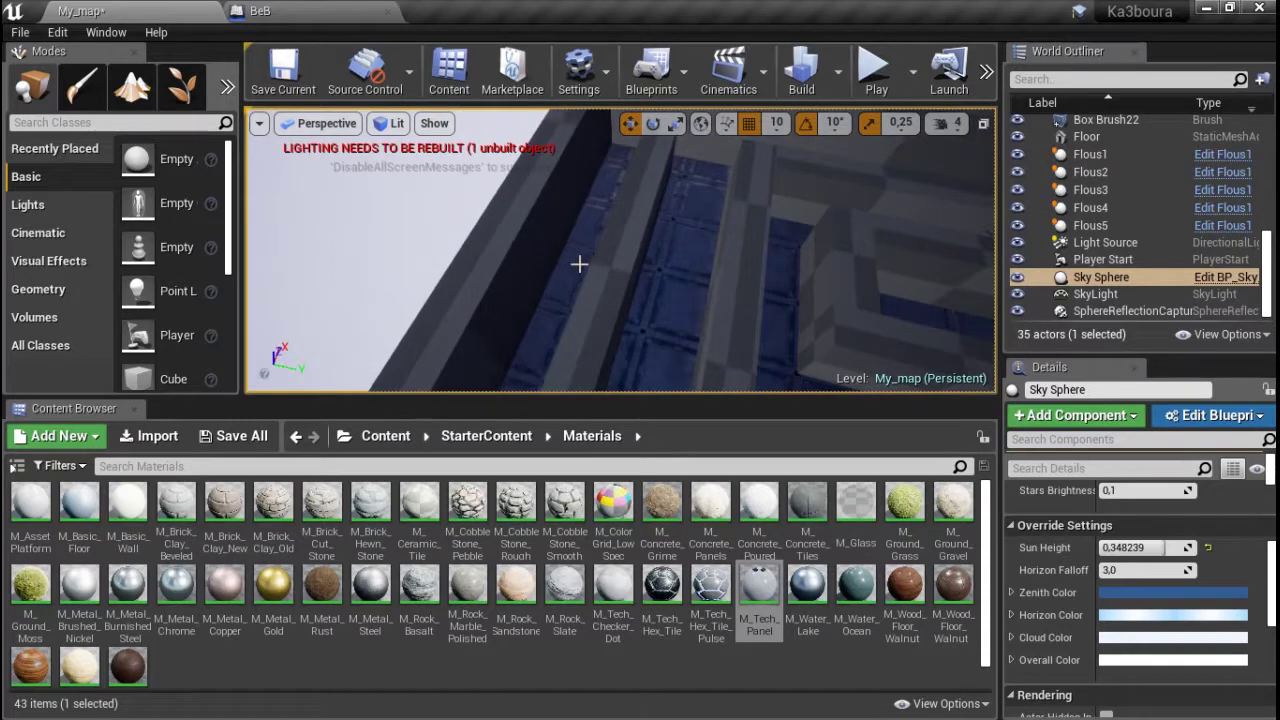
pyautogui.click(606, 261)
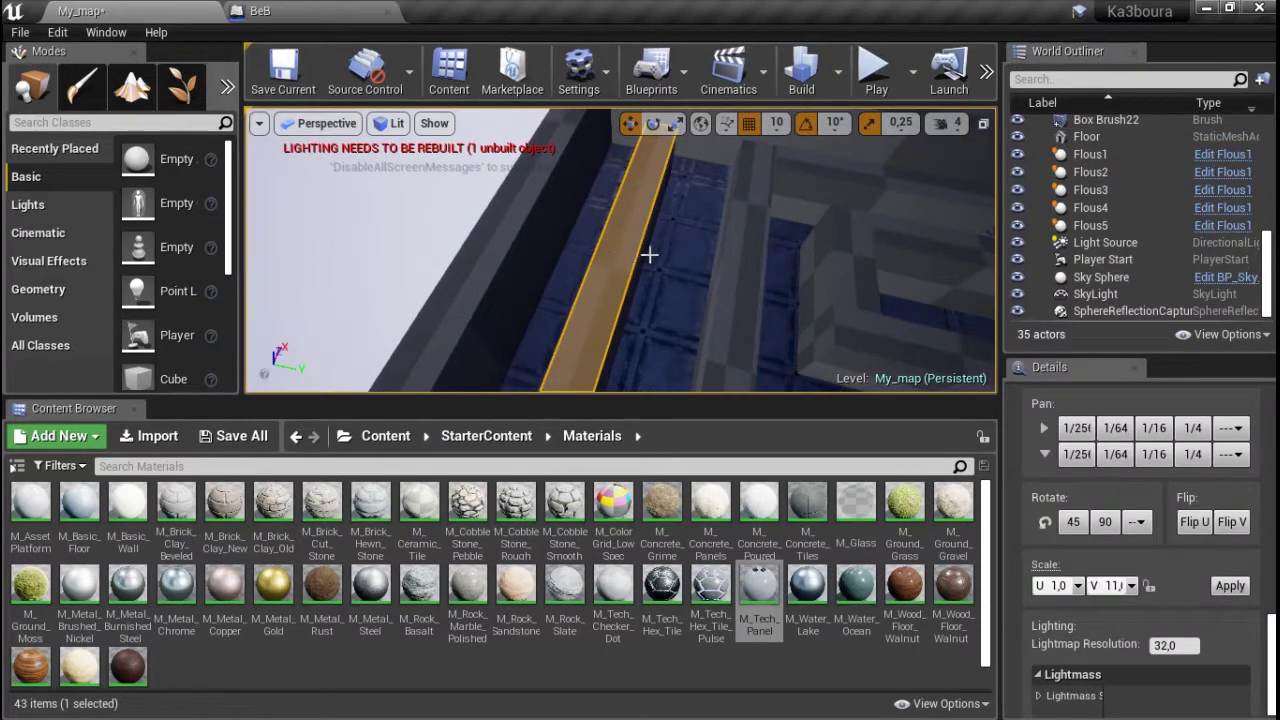
# - Build a selection of Box Brush22, 17, 18, 21, 19 and 20 maze walls
pyautogui.click(644, 254)
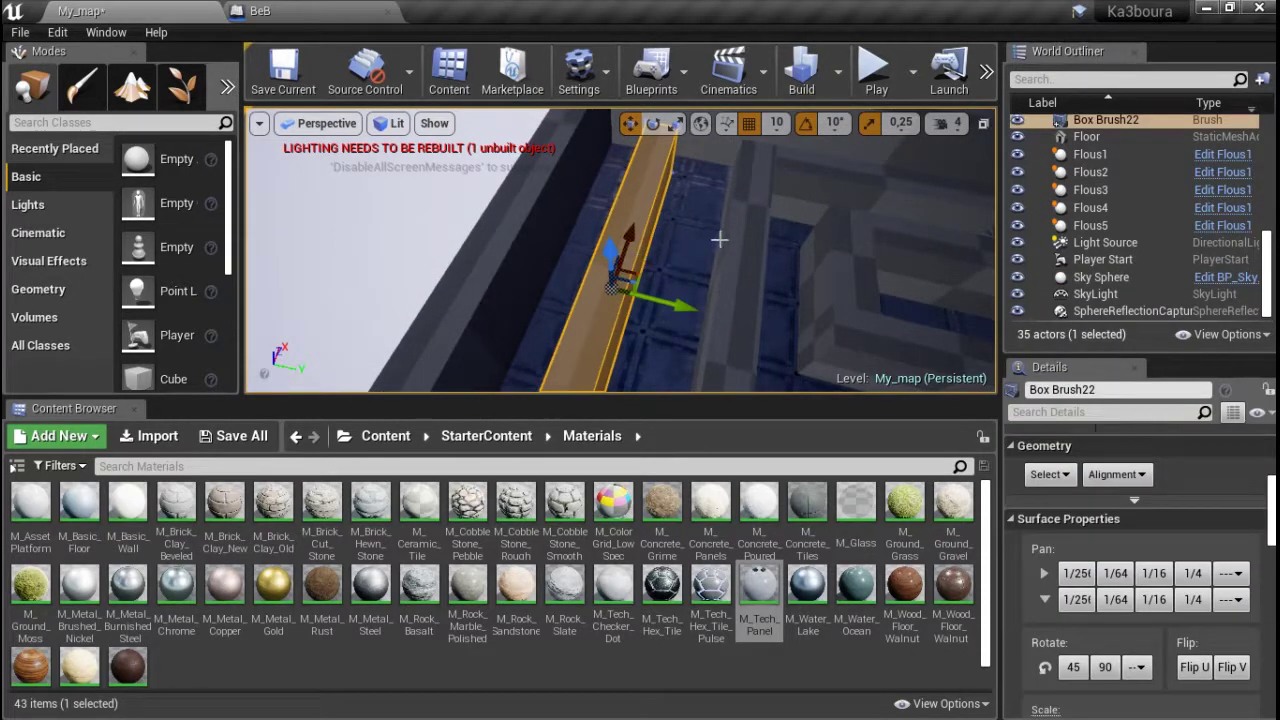
pyautogui.moveTo(717, 239); pyautogui.dragTo(687, 287)
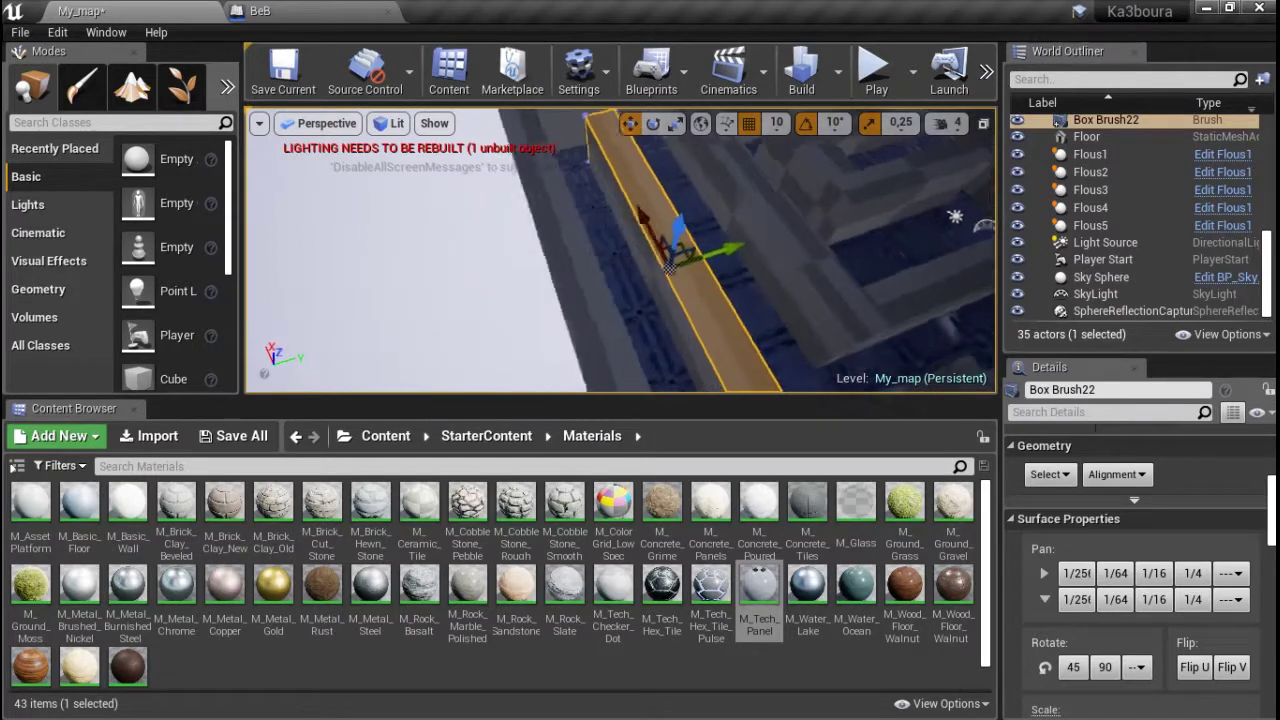
pyautogui.click(687, 290)
pyautogui.moveTo(688, 263); pyautogui.dragTo(688, 380, button='right')
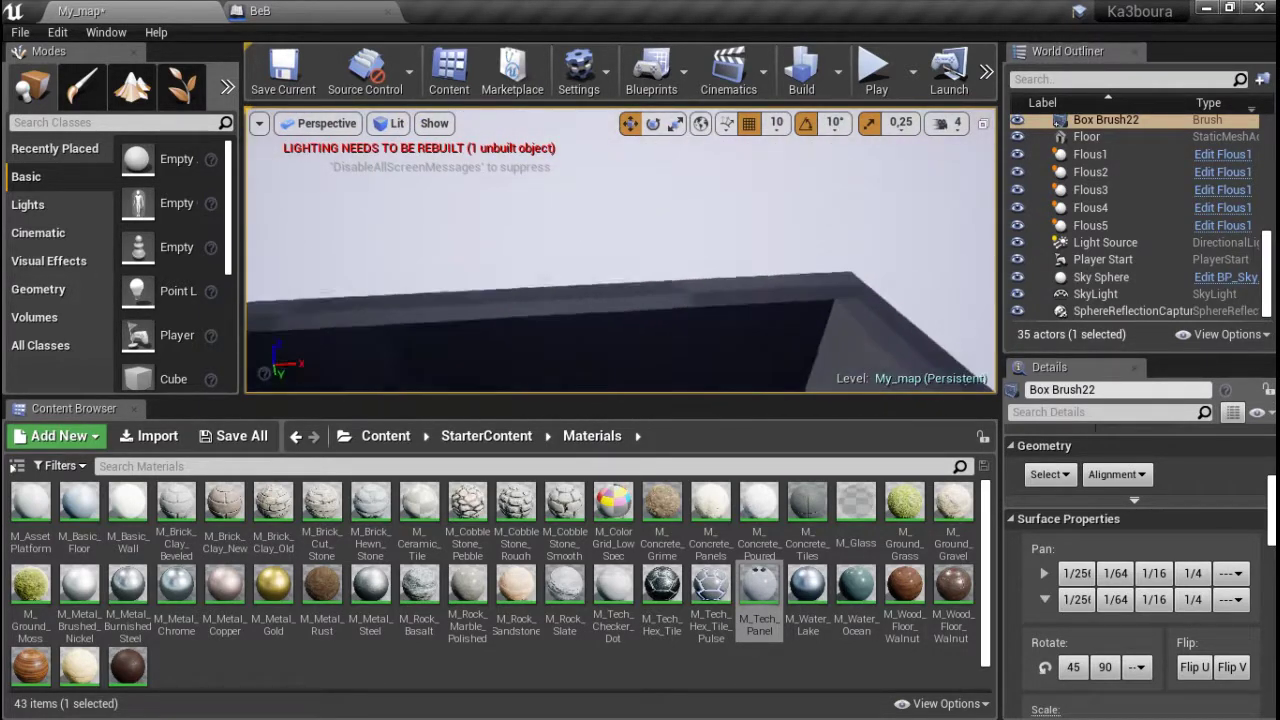
pyautogui.moveTo(871, 351); pyautogui.dragTo(920, 351, button='right')
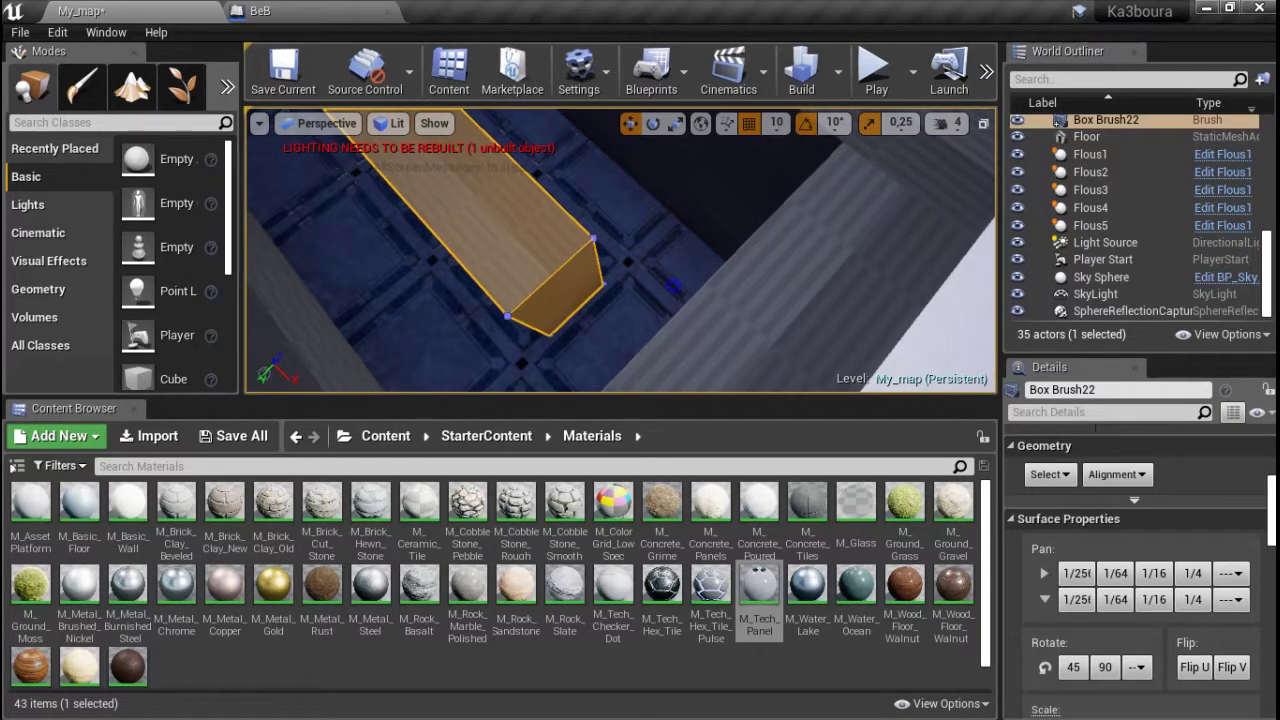
pyautogui.moveTo(675, 285); pyautogui.dragTo(678, 271, button='right')
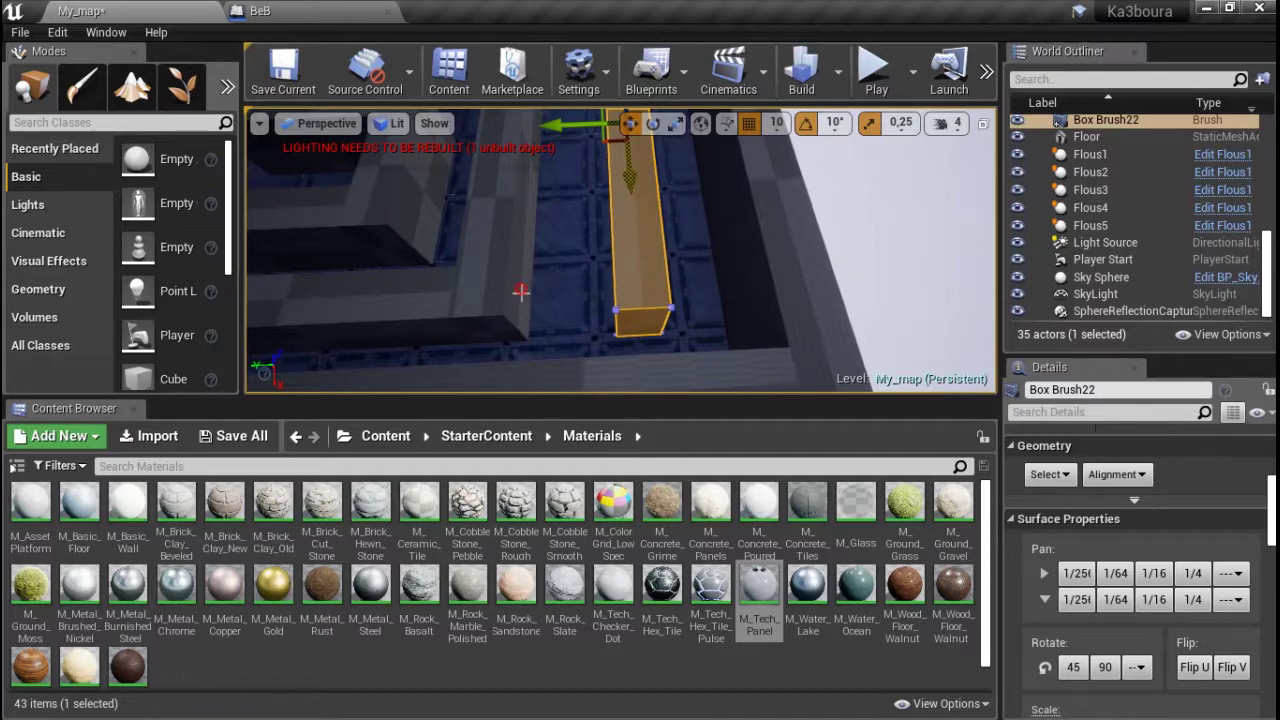
pyautogui.keyDown('ctrl'); pyautogui.click(493, 343); pyautogui.keyUp('ctrl')
pyautogui.keyDown('ctrl'); pyautogui.click(406, 324); pyautogui.keyUp('ctrl')
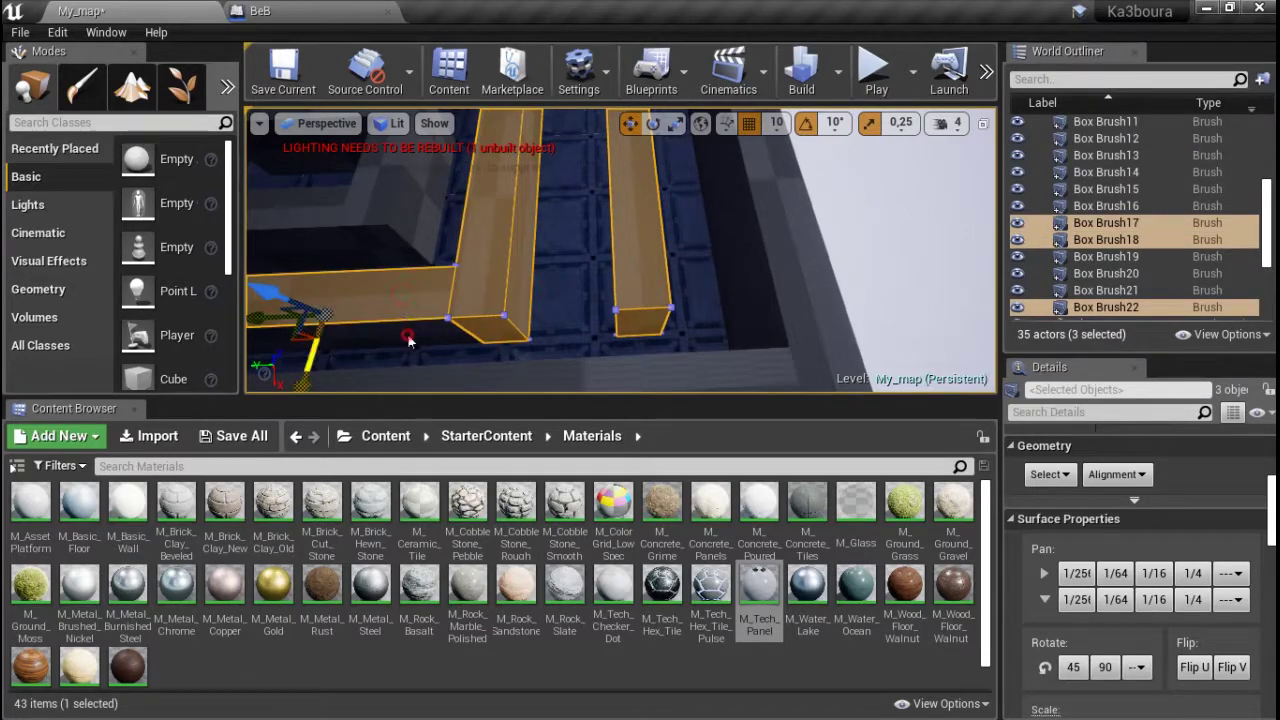
pyautogui.moveTo(408, 340)
pyautogui.mouseDown(button='right')
pyautogui.moveTo(405, 163)
pyautogui.moveTo(683, 269)
pyautogui.mouseUp(button='right')
pyautogui.keyDown('ctrl'); pyautogui.click(683, 269); pyautogui.keyUp('ctrl')
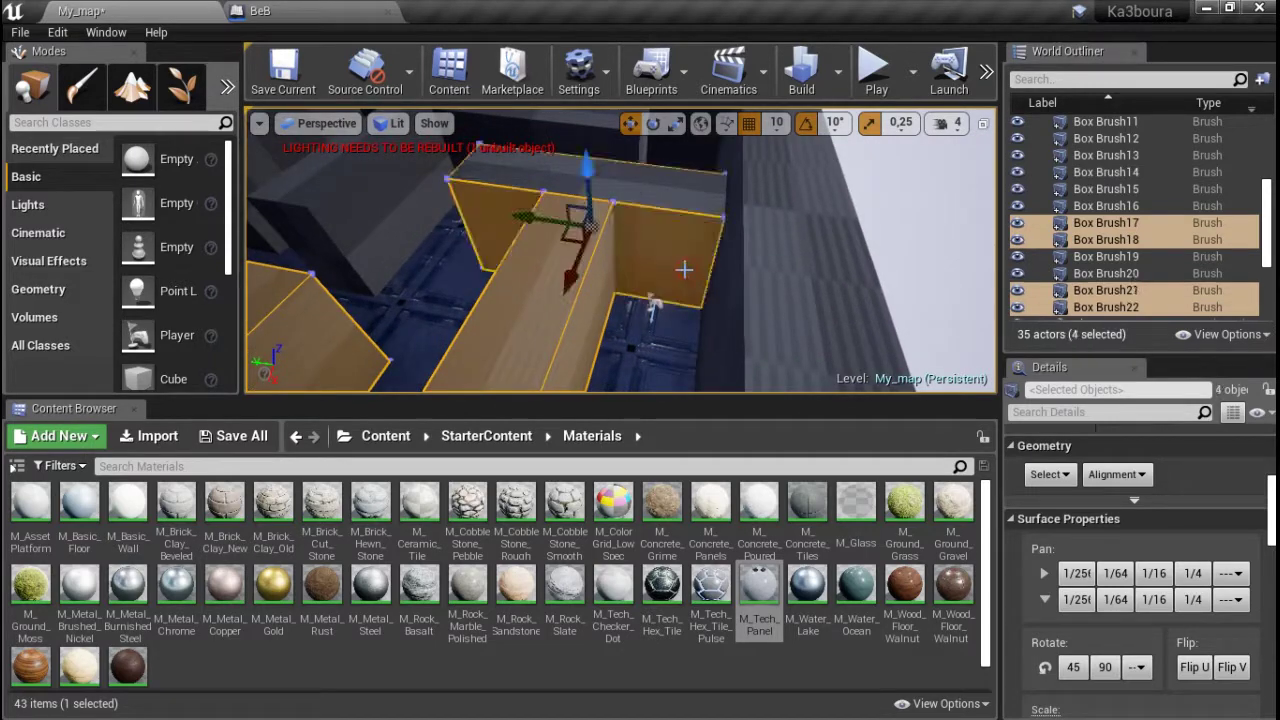
pyautogui.moveTo(659, 190)
pyautogui.mouseDown(button='right')
pyautogui.moveTo(620, 150)
pyautogui.moveTo(632, 263)
pyautogui.mouseUp(button='right')
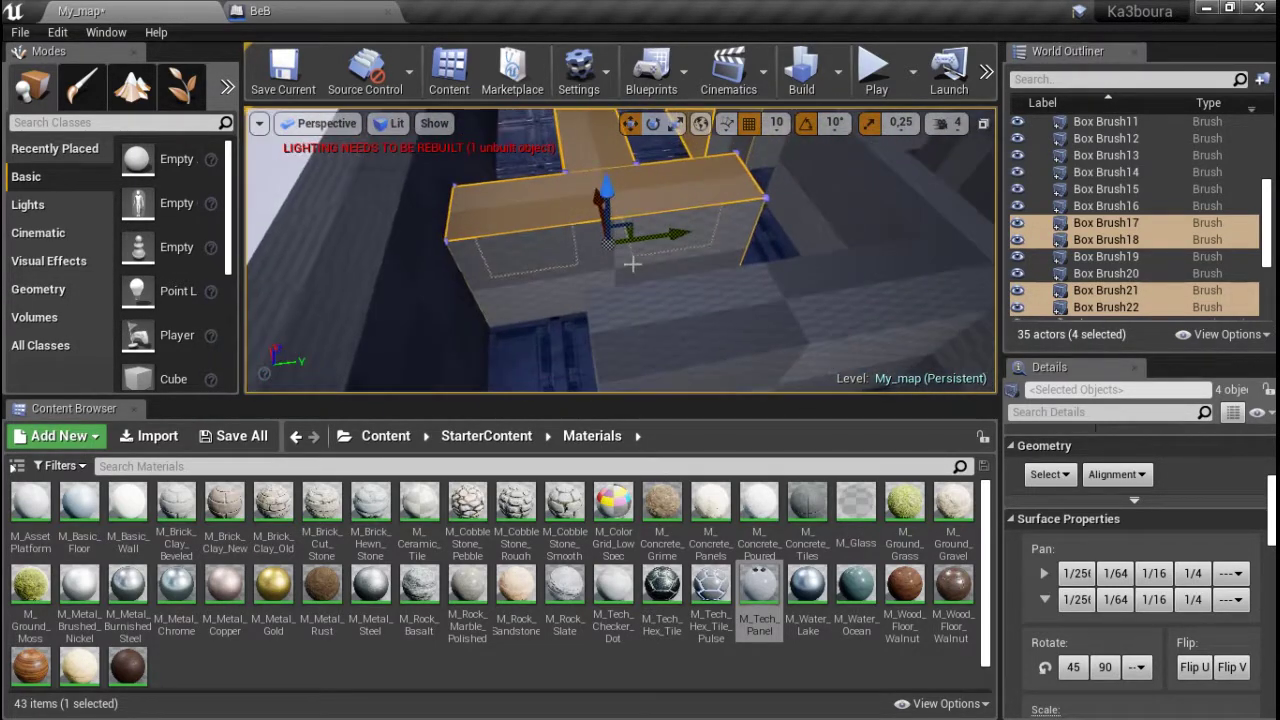
pyautogui.keyDown('ctrl'); pyautogui.click(864, 358); pyautogui.keyUp('ctrl')
pyautogui.moveTo(640, 265)
pyautogui.mouseDown(button='right')
pyautogui.moveTo(864, 358)
pyautogui.moveTo(717, 347)
pyautogui.mouseUp(button='right')
pyautogui.keyDown('ctrl'); pyautogui.click(766, 364); pyautogui.keyUp('ctrl')
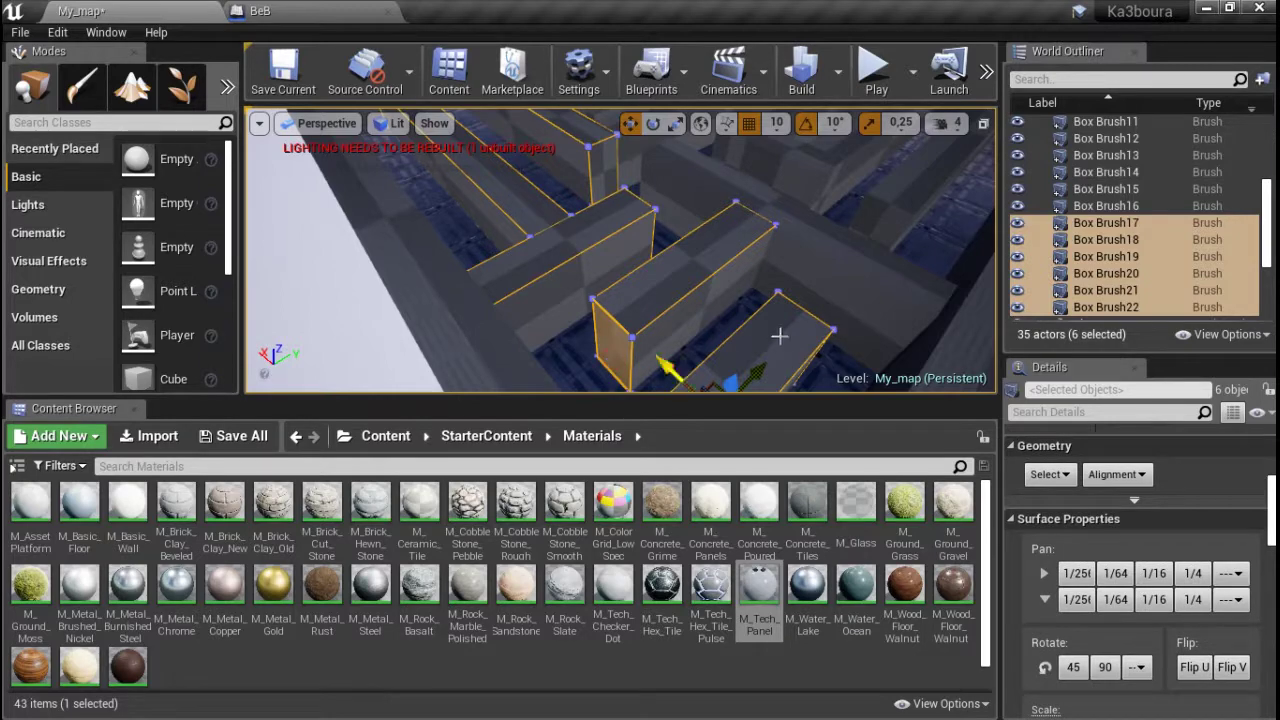
pyautogui.moveTo(779, 336); pyautogui.dragTo(643, 321, button='right')
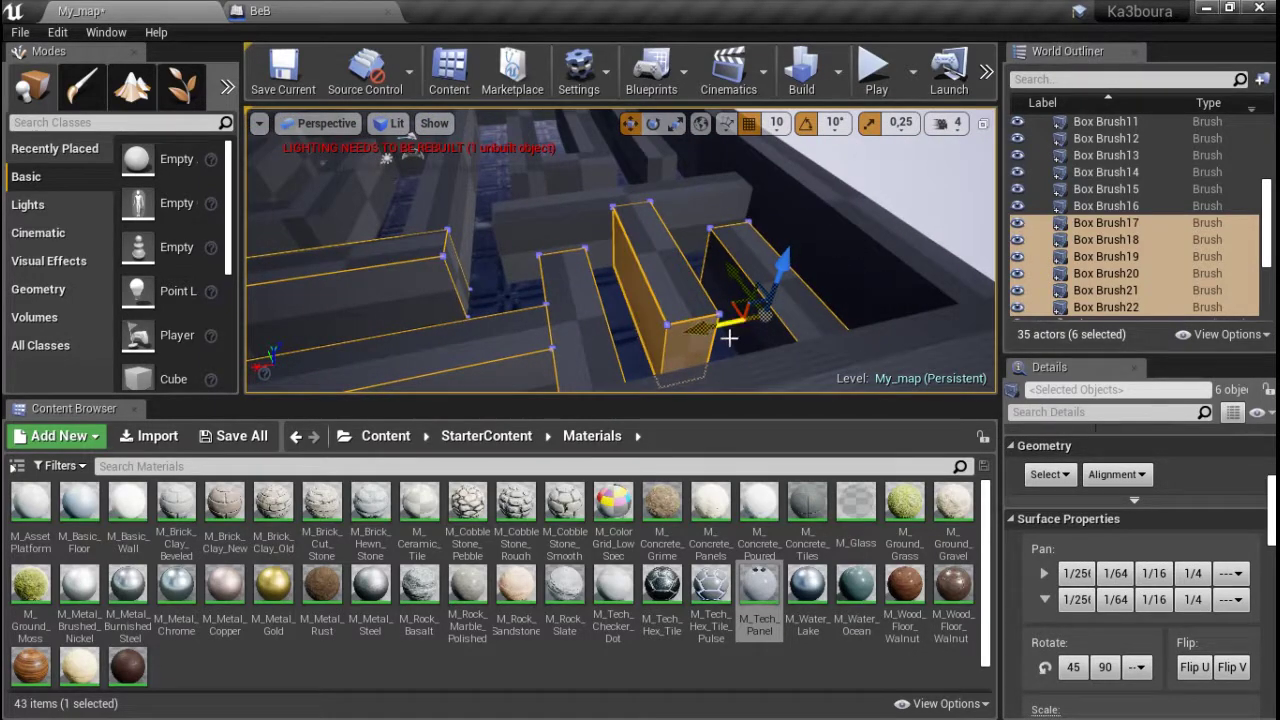
pyautogui.moveTo(953, 208); pyautogui.dragTo(900, 230, button='right')
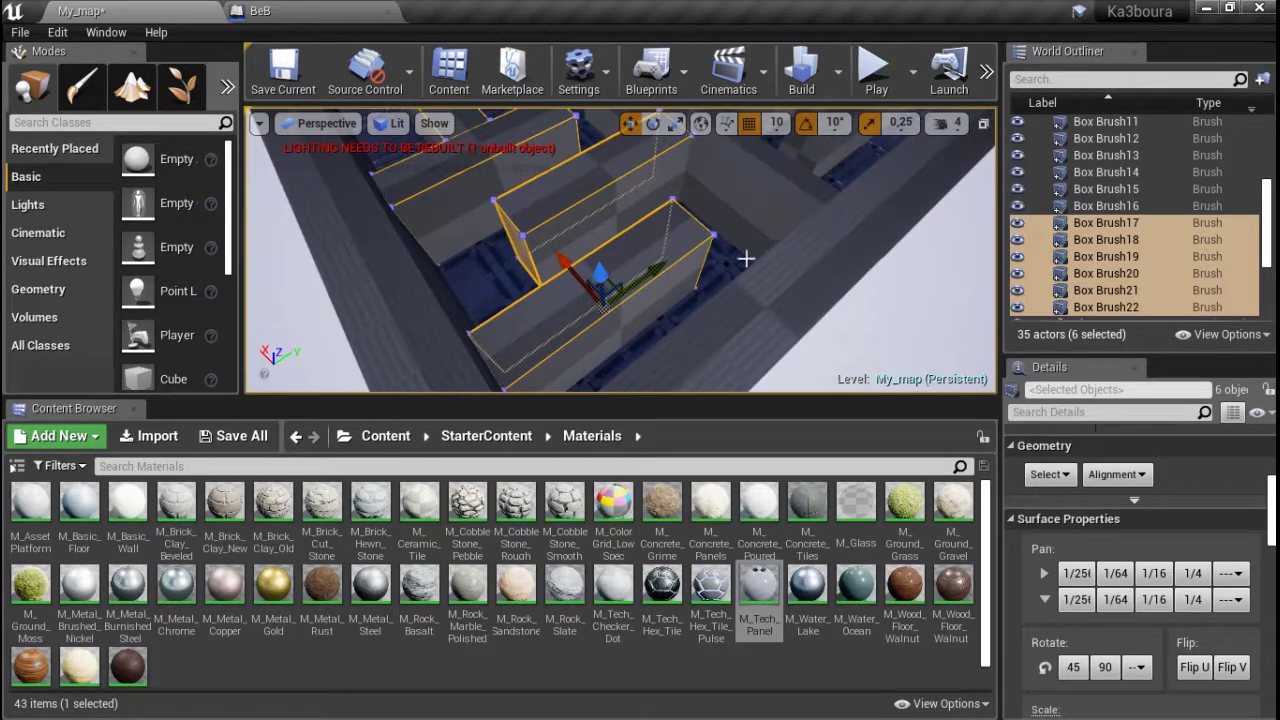
# - Add further wall faces including Box Brush11, then clear the selection
pyautogui.click(655, 302)
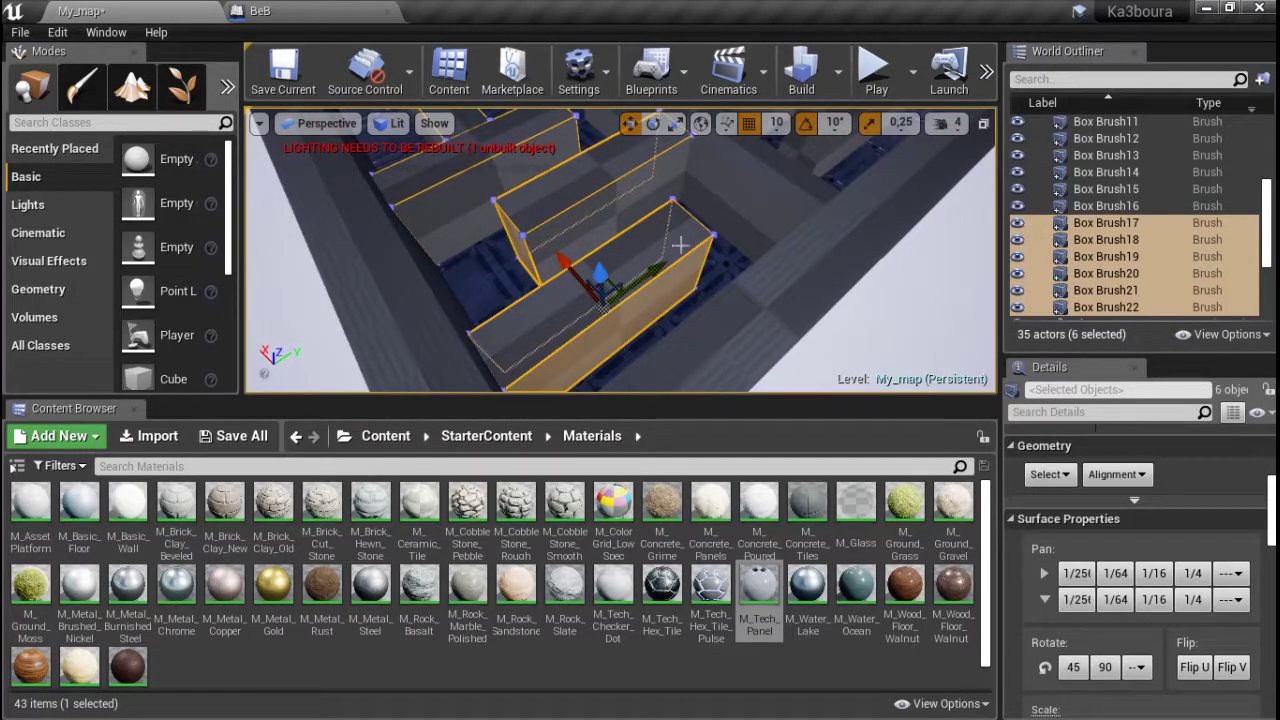
pyautogui.keyDown('ctrl'); pyautogui.click(731, 196); pyautogui.keyUp('ctrl')
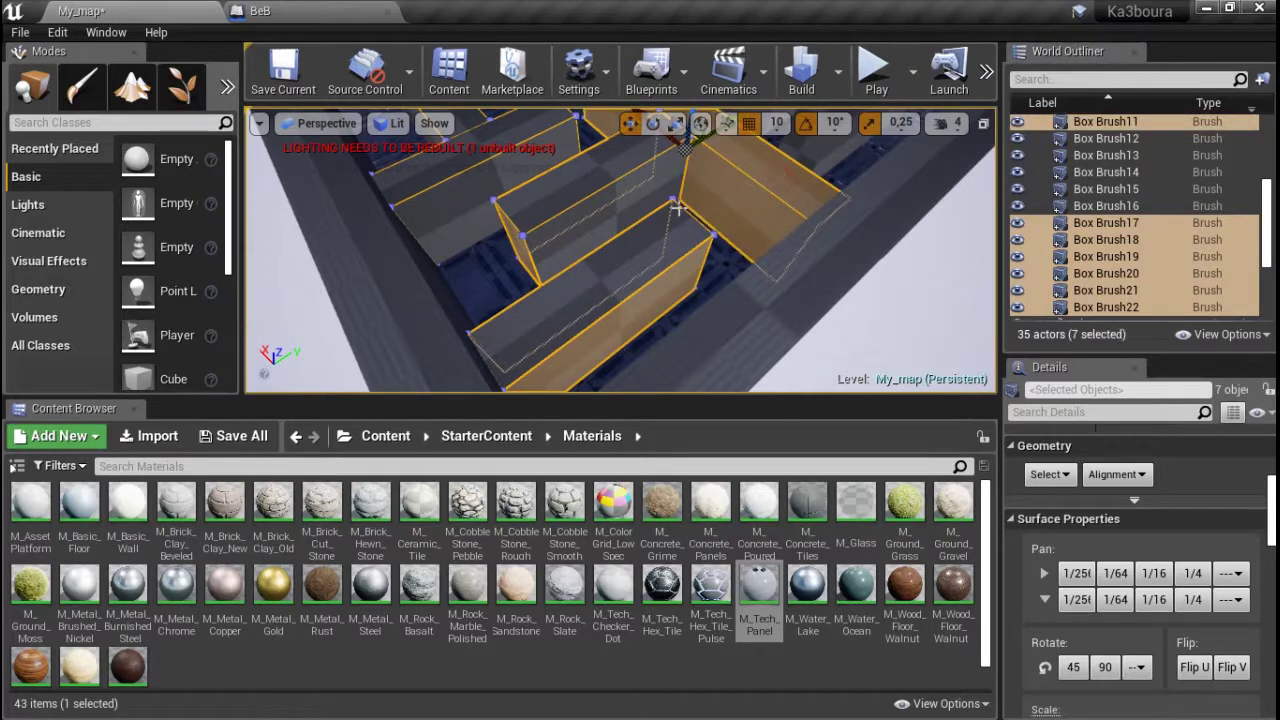
pyautogui.keyDown('ctrl'); pyautogui.click(638, 201); pyautogui.keyUp('ctrl')
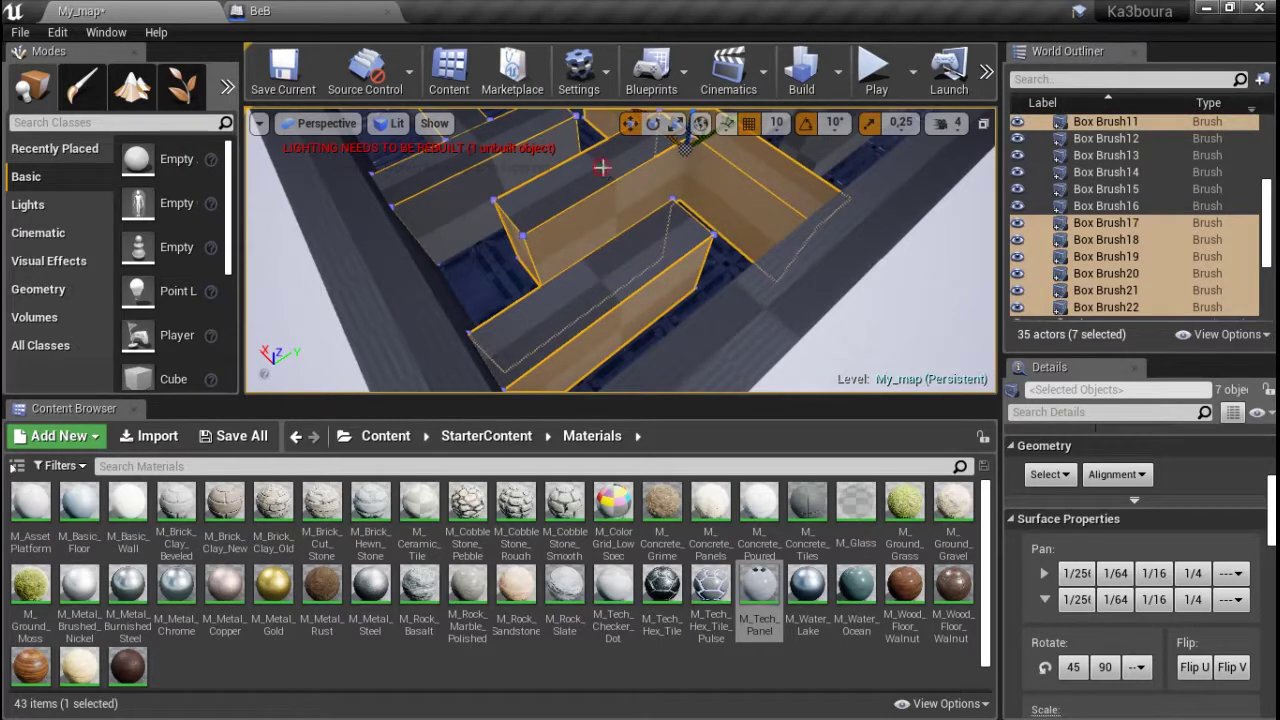
pyautogui.keyDown('ctrl'); pyautogui.click(630, 278); pyautogui.keyUp('ctrl')
pyautogui.moveTo(915, 373); pyautogui.dragTo(899, 387, button='right')
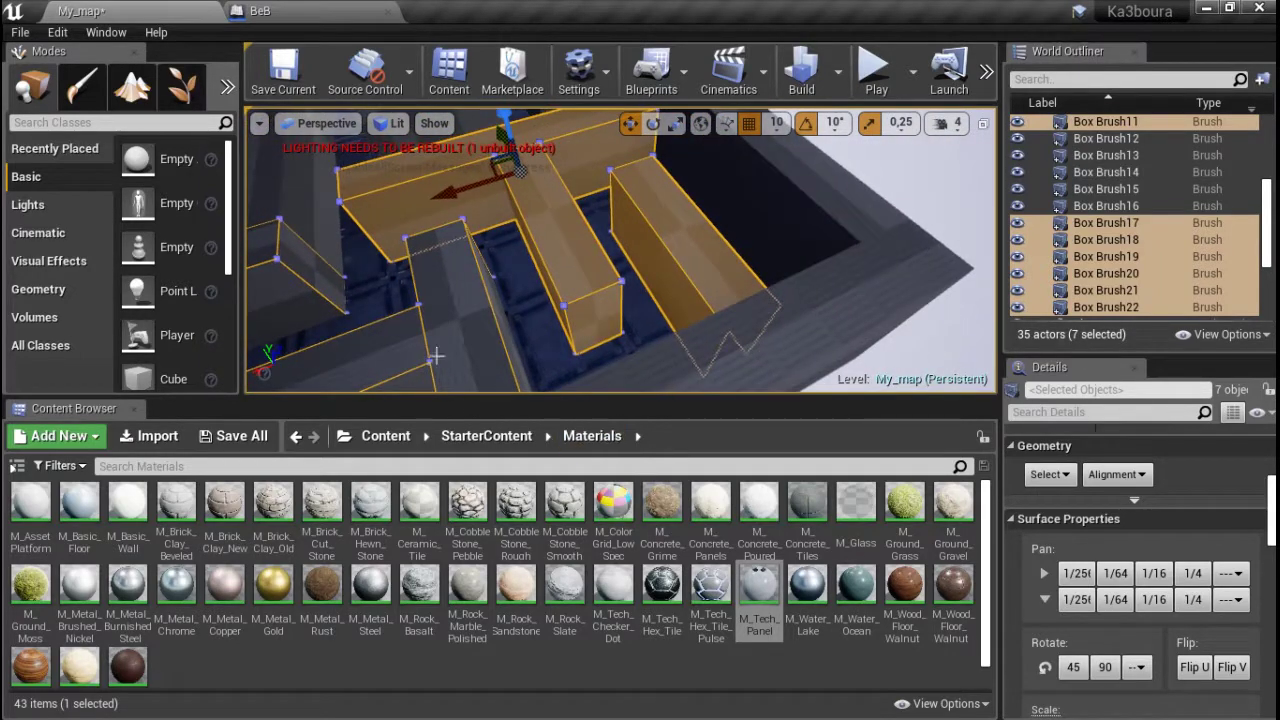
pyautogui.keyDown('ctrl'); pyautogui.click(446, 322); pyautogui.keyUp('ctrl')
pyautogui.click(425, 345)
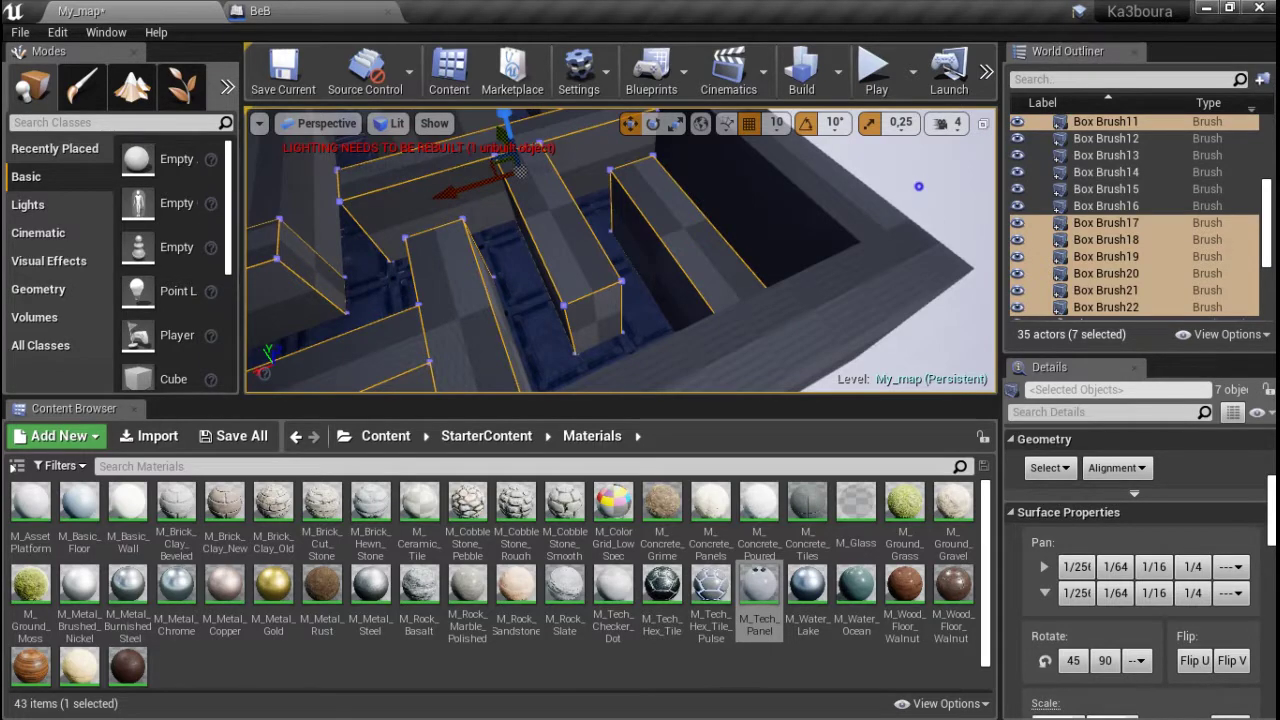
pyautogui.moveTo(918, 186); pyautogui.dragTo(918, 186, button='right')
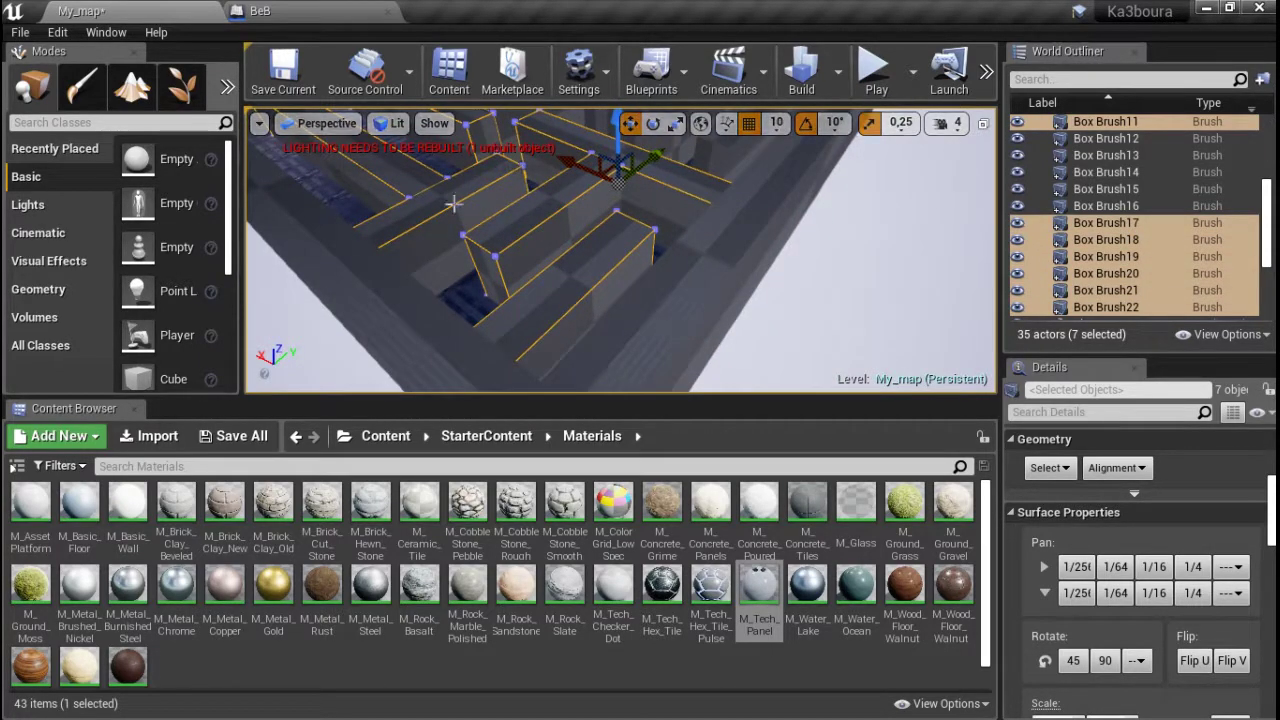
pyautogui.keyDown('ctrl'); pyautogui.click(447, 234); pyautogui.keyUp('ctrl')
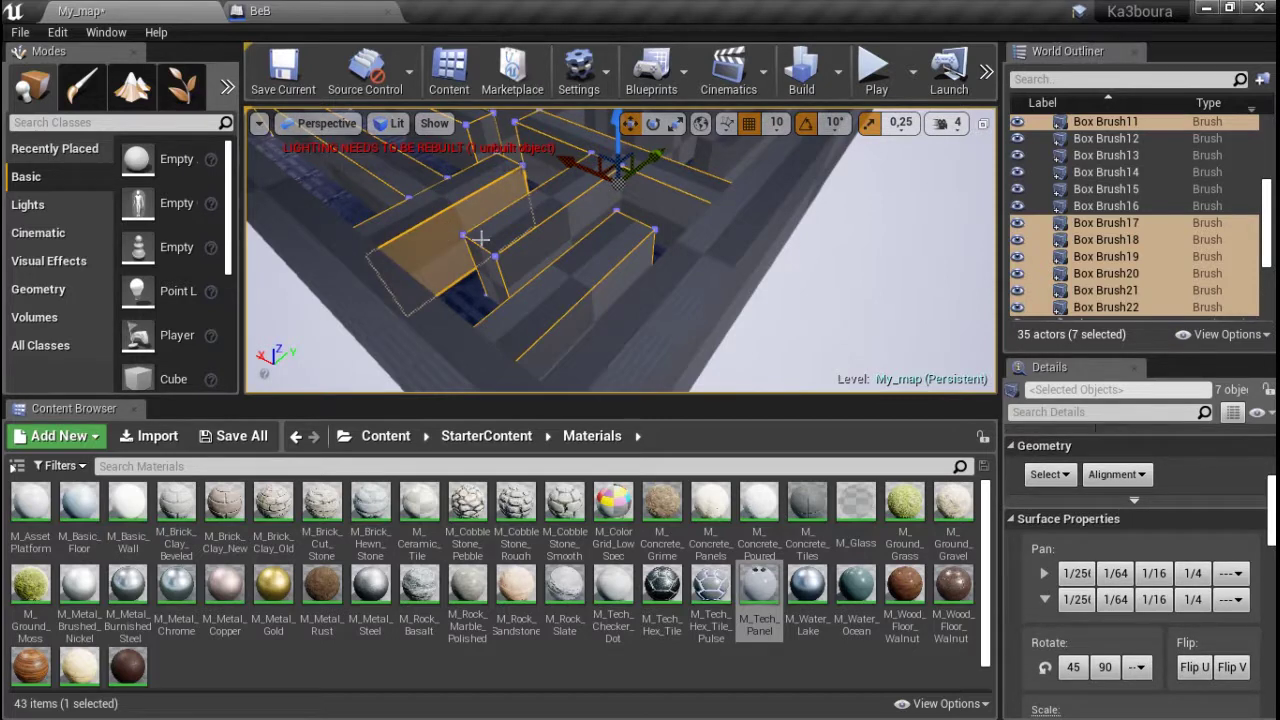
pyautogui.click(835, 309)
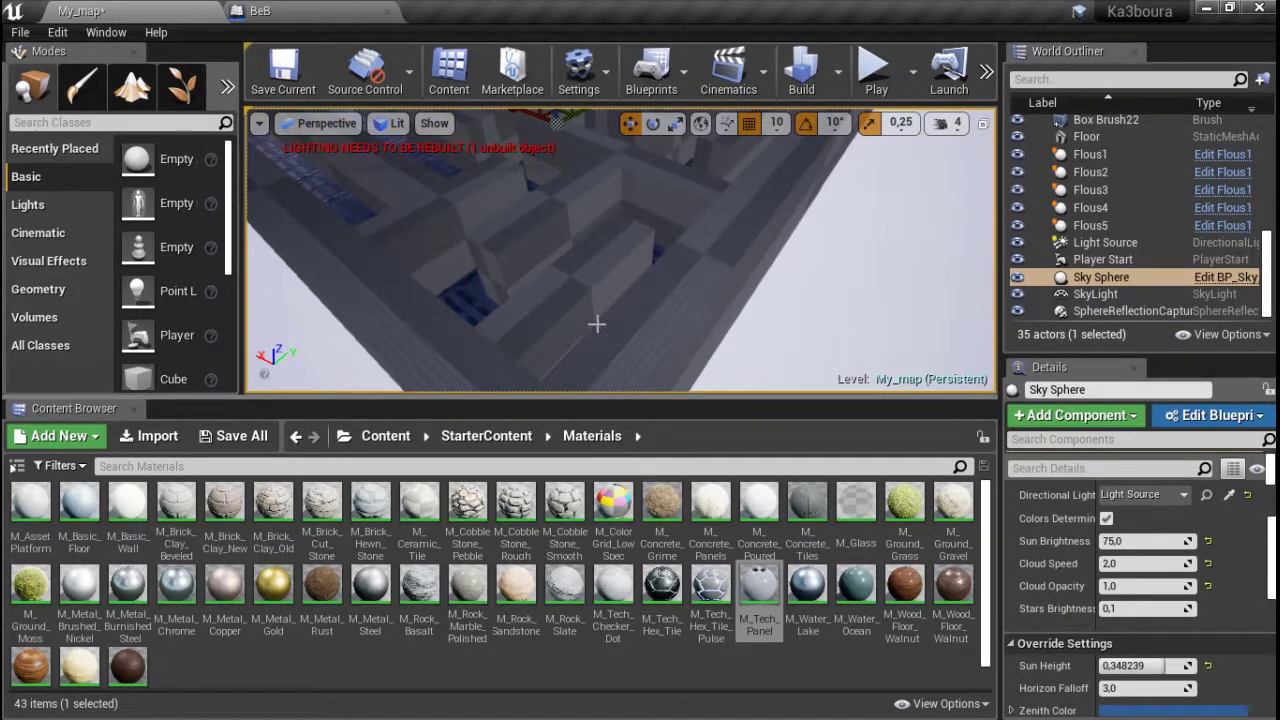
# - Select eight inner walls: Box Brush20, 11, 21, 22, 17, 6 and two others
pyautogui.click(566, 316)
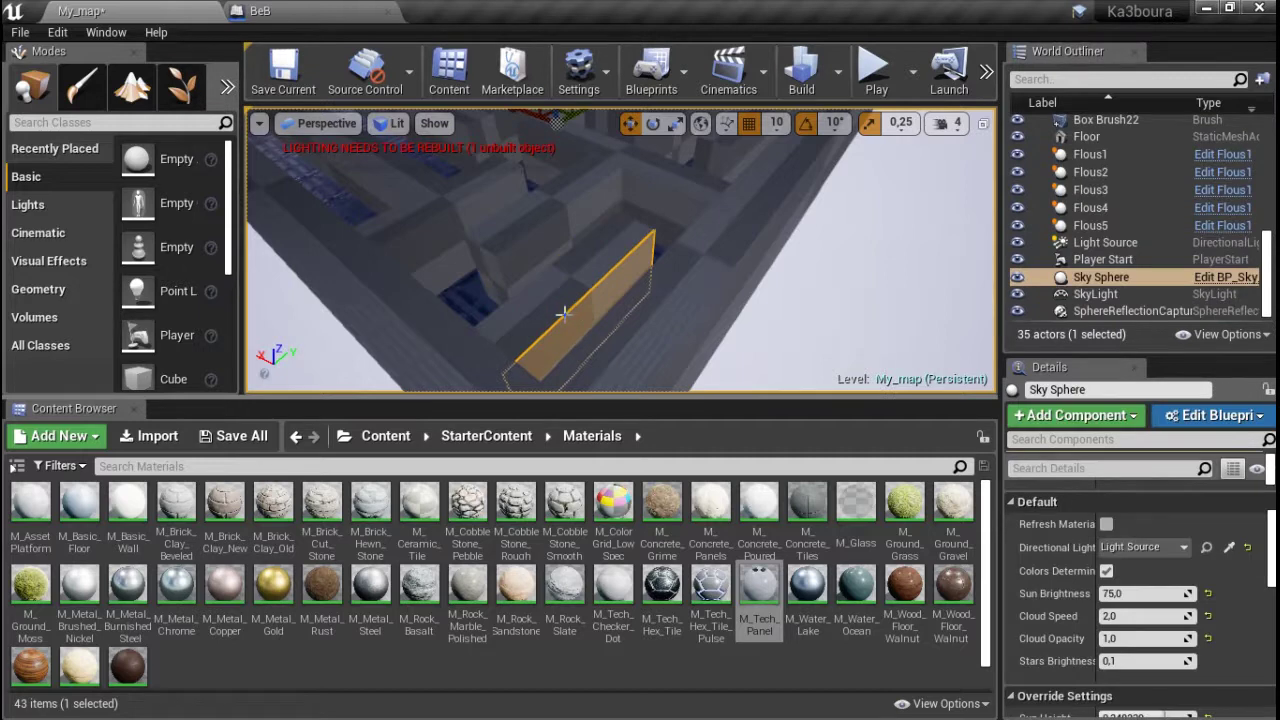
pyautogui.click(567, 288)
pyautogui.keyDown('ctrl'); pyautogui.click(673, 191); pyautogui.keyUp('ctrl')
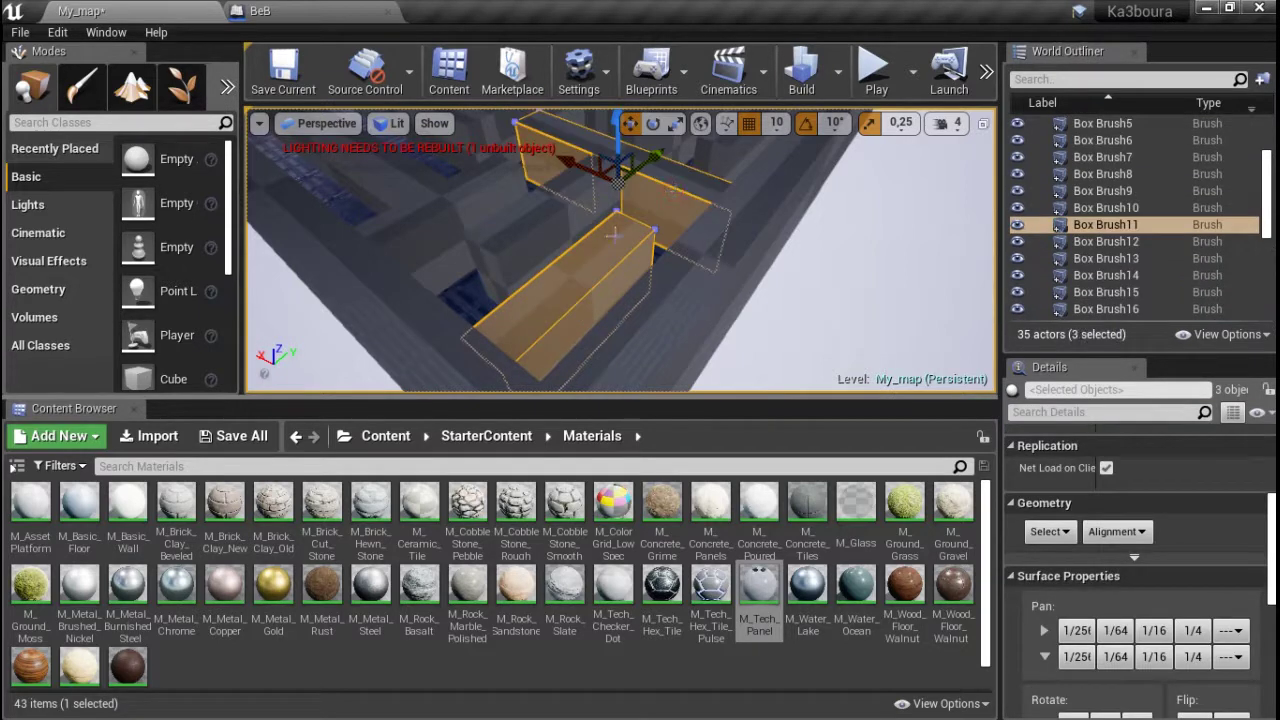
pyautogui.keyDown('ctrl'); pyautogui.click(558, 237); pyautogui.keyUp('ctrl')
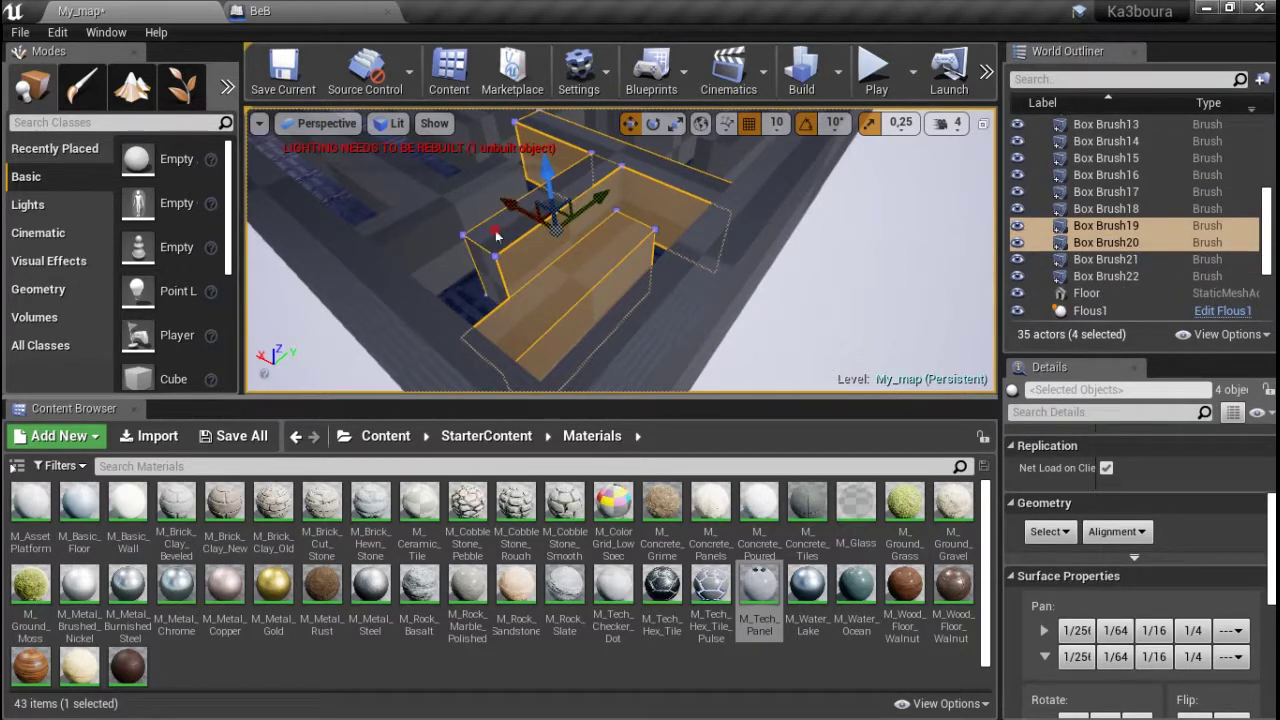
pyautogui.keyDown('ctrl'); pyautogui.click(445, 205); pyautogui.keyUp('ctrl')
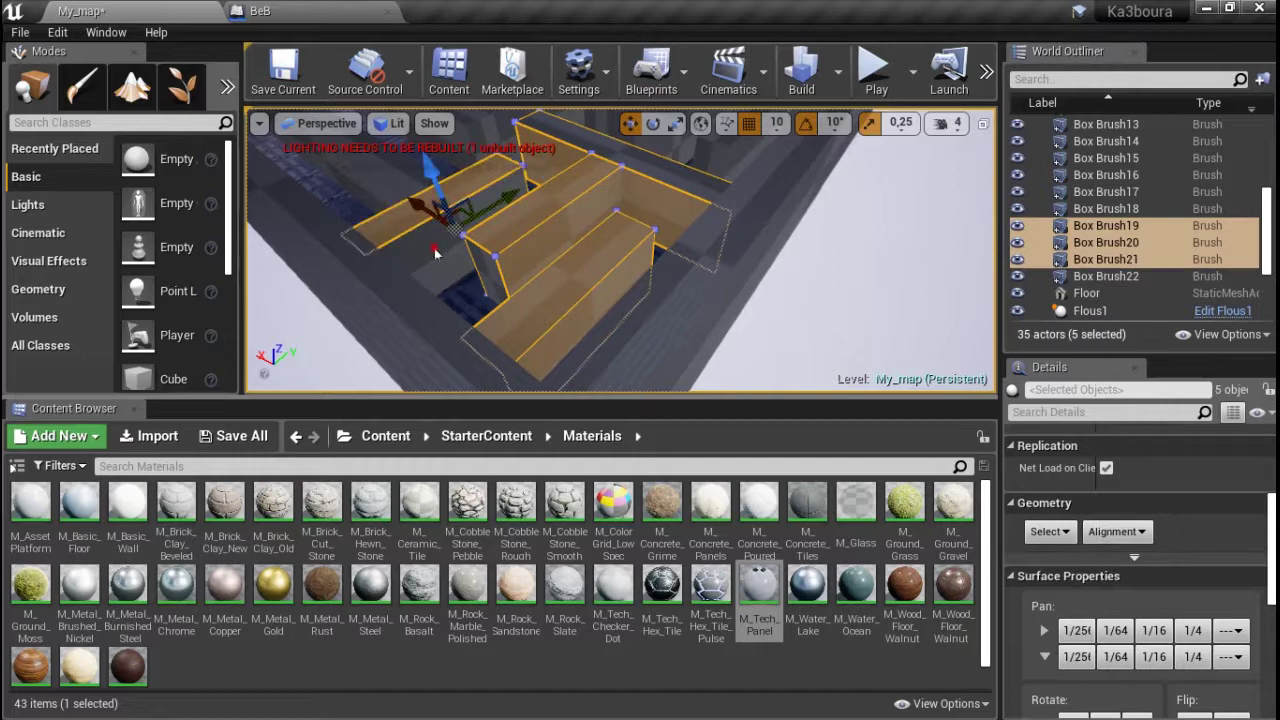
pyautogui.keyDown('ctrl'); pyautogui.click(379, 192); pyautogui.keyUp('ctrl')
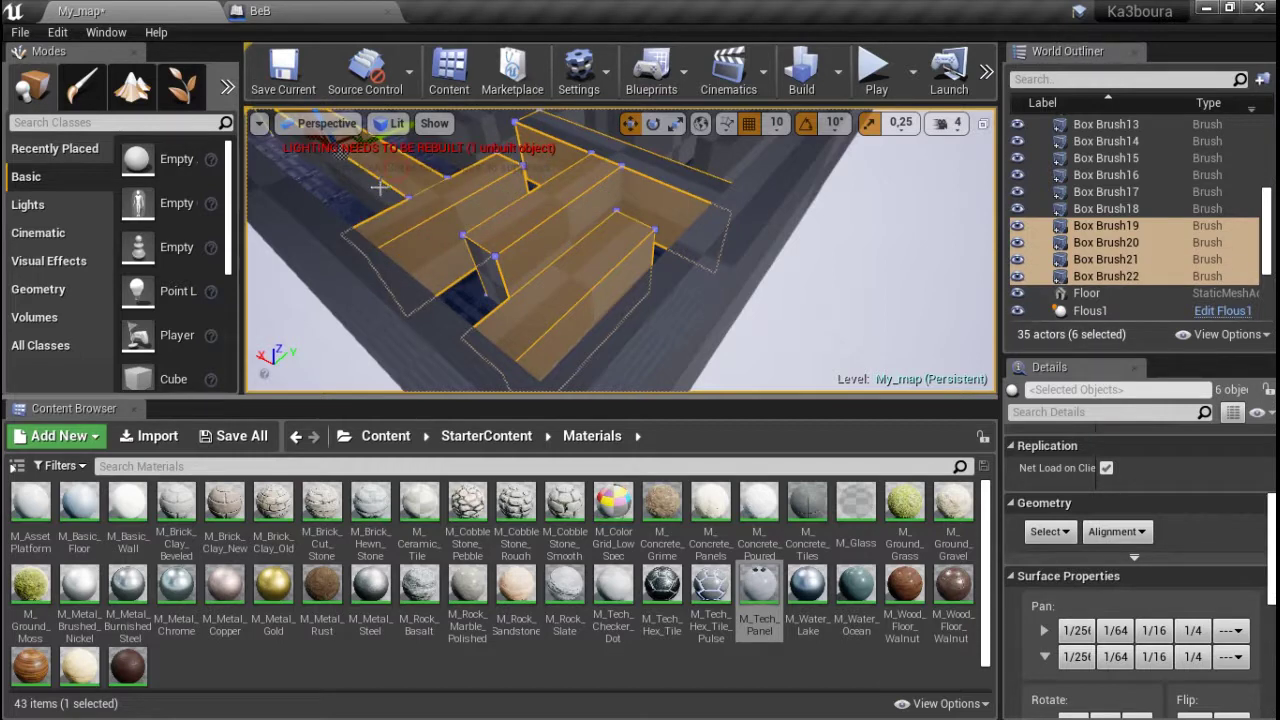
pyautogui.keyDown('ctrl'); pyautogui.click(468, 146); pyautogui.keyUp('ctrl')
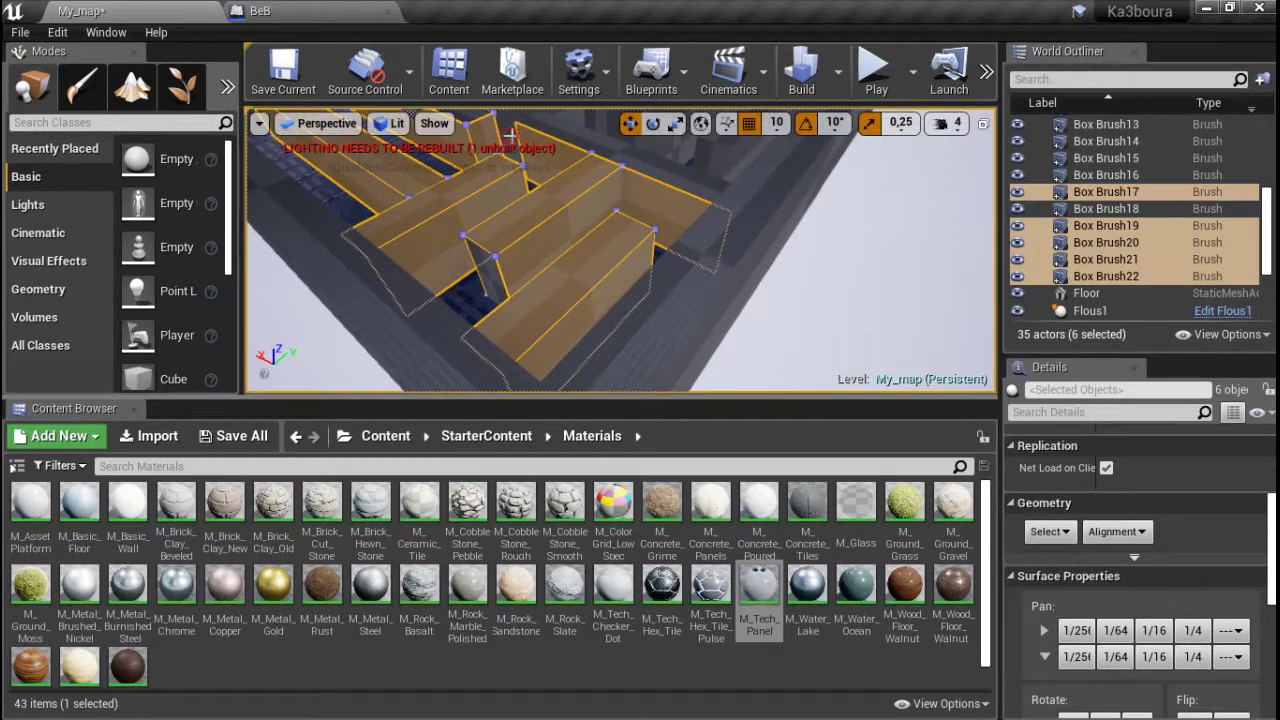
pyautogui.keyDown('ctrl'); pyautogui.click(525, 145); pyautogui.keyUp('ctrl')
pyautogui.keyDown('ctrl'); pyautogui.click(601, 145); pyautogui.keyUp('ctrl')
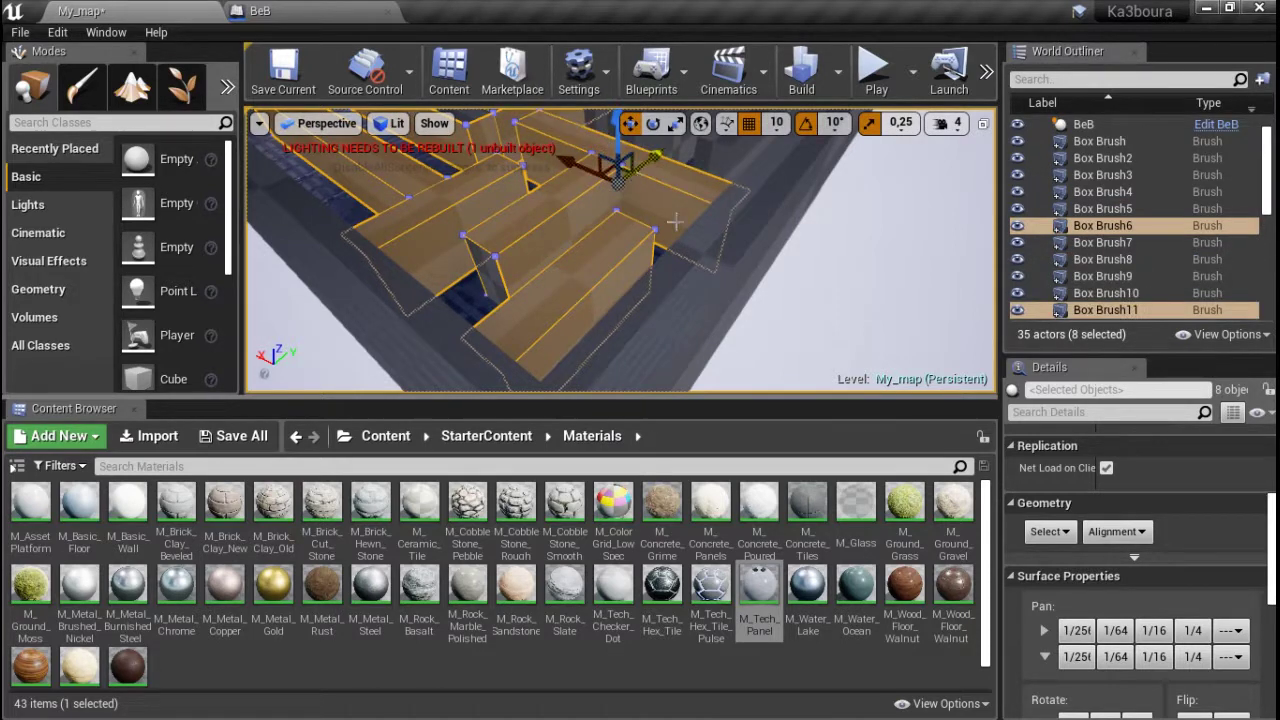
# - Frame the eight selected walls in a close top-down view
pyautogui.moveTo(849, 311); pyautogui.dragTo(851, 309, button='right')
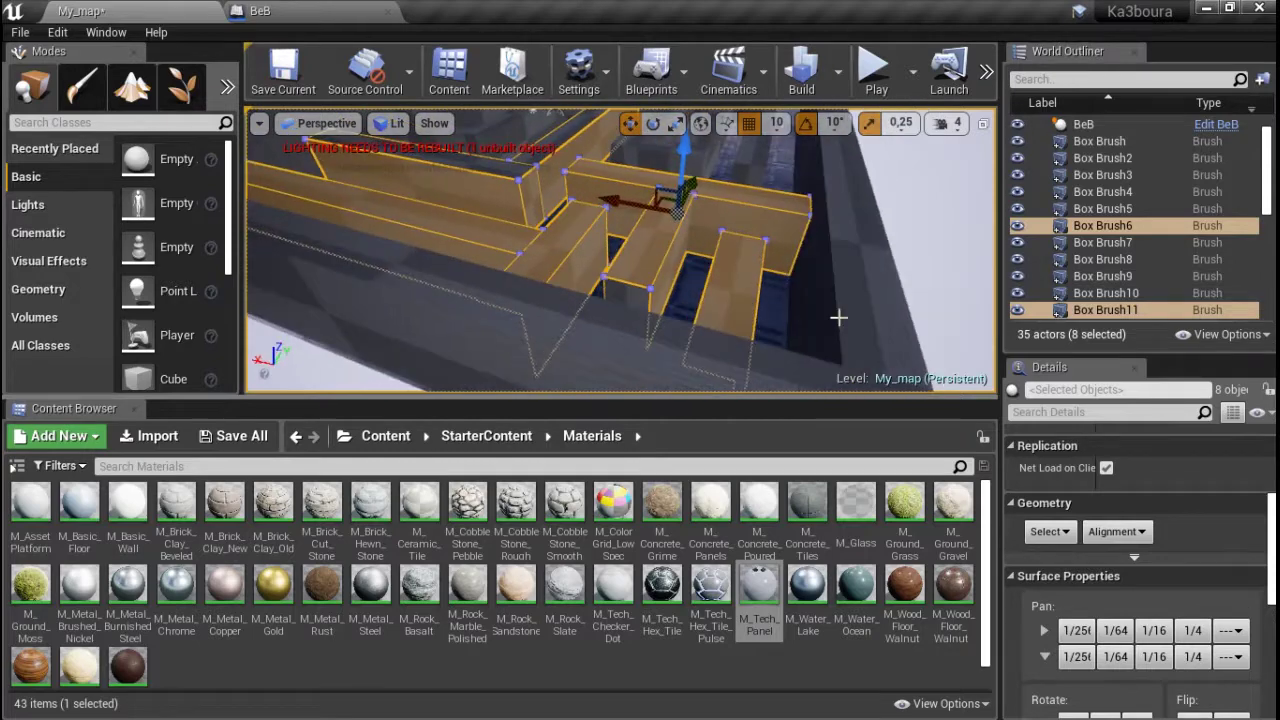
pyautogui.moveTo(857, 275)
pyautogui.mouseDown(button='right')
pyautogui.moveTo(530, 283)
pyautogui.moveTo(850, 293)
pyautogui.moveTo(805, 270)
pyautogui.mouseUp(button='right')
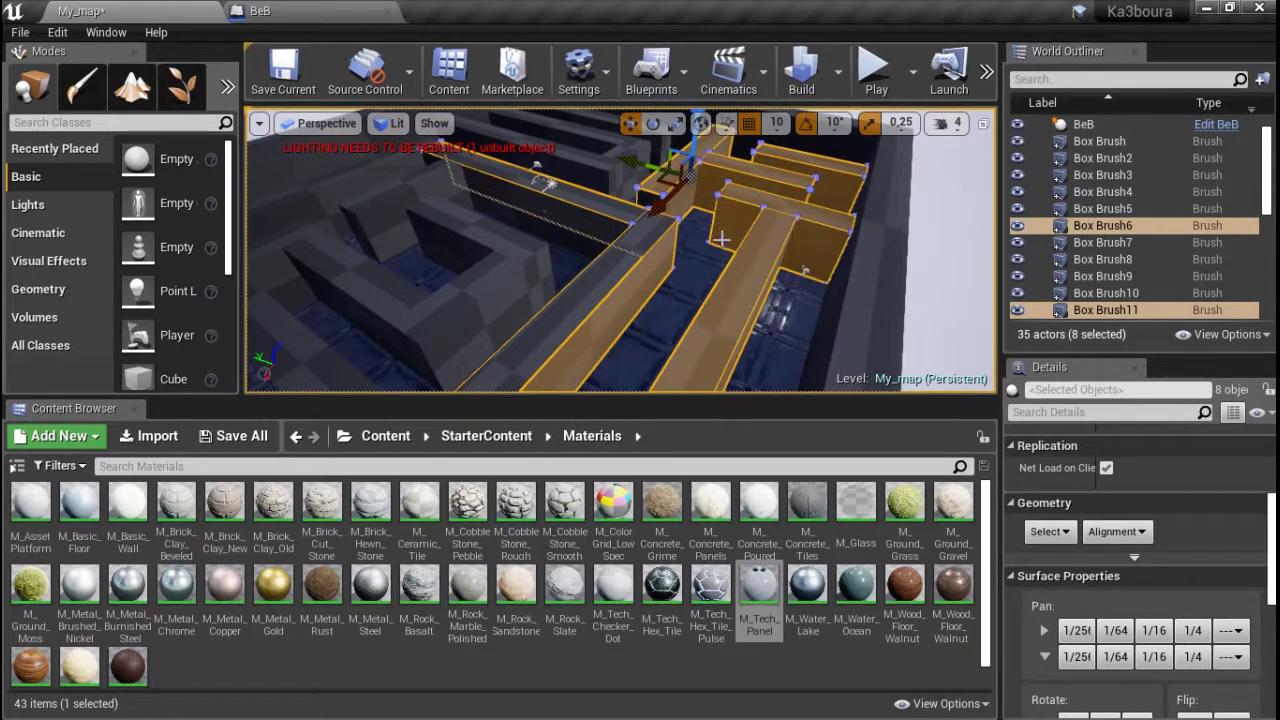
pyautogui.moveTo(737, 338); pyautogui.dragTo(743, 354, button='right')
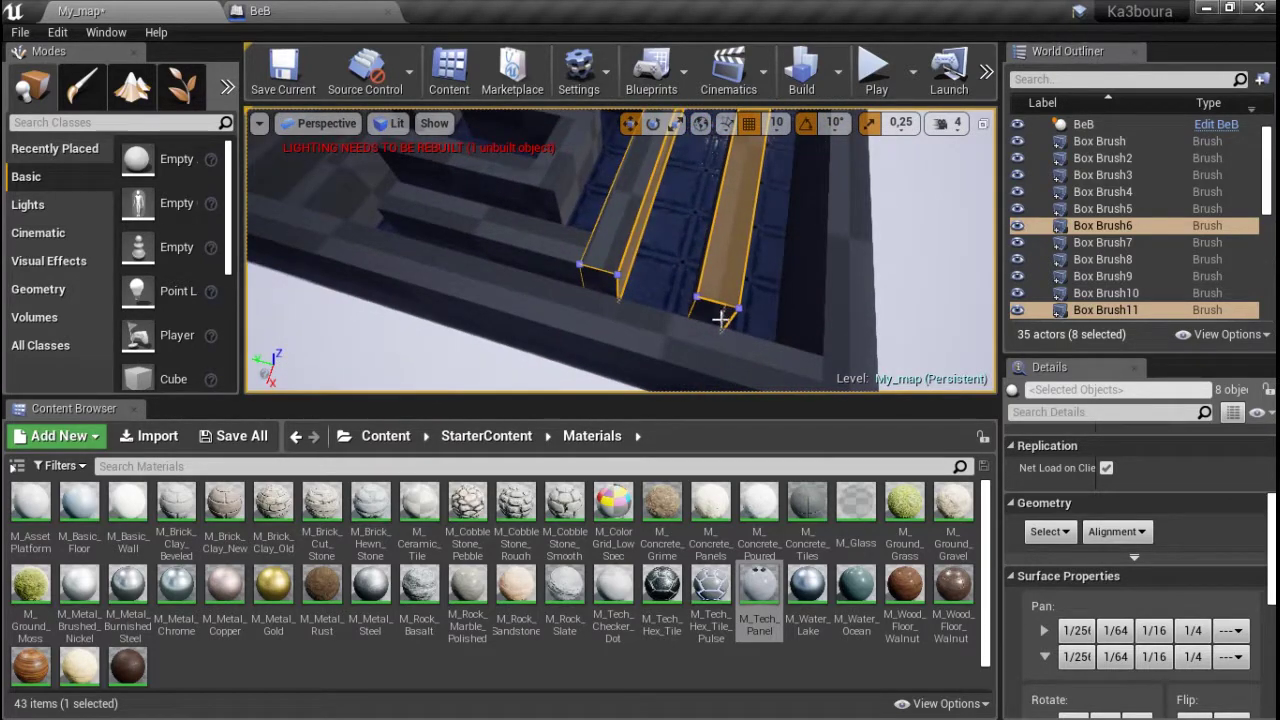
pyautogui.moveTo(765, 319); pyautogui.dragTo(796, 314, button='right')
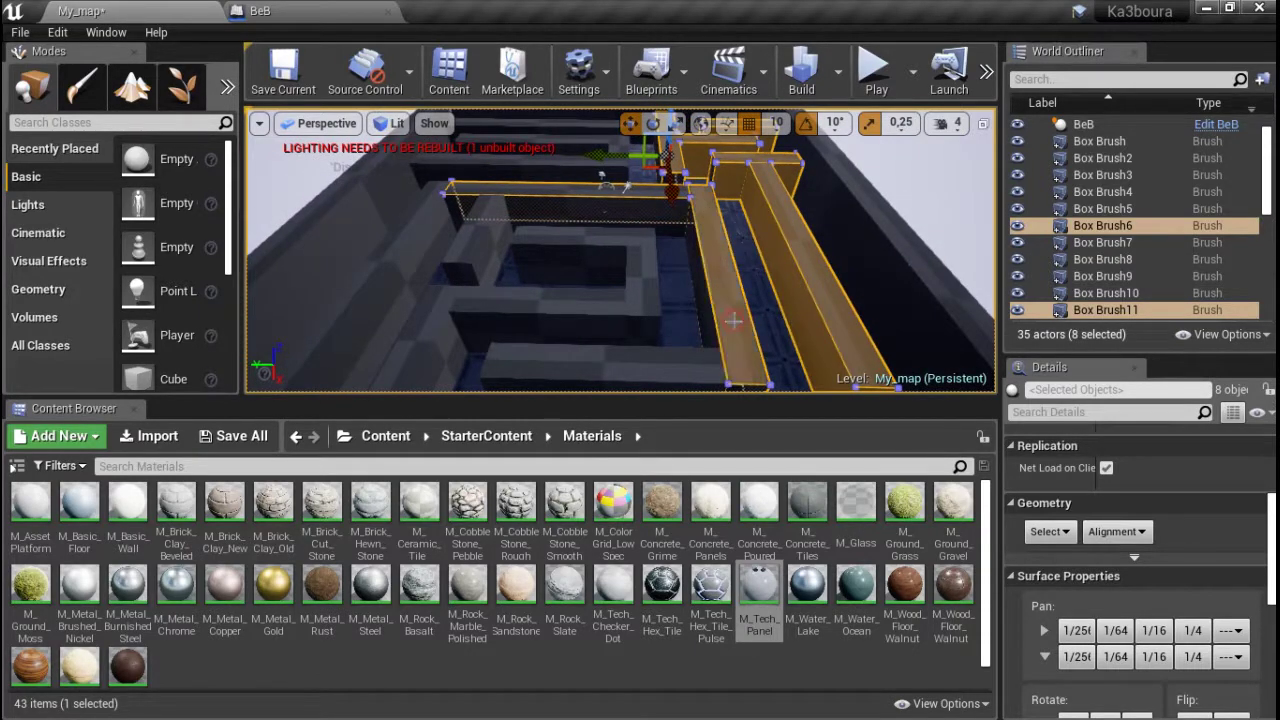
pyautogui.moveTo(921, 225); pyautogui.dragTo(860, 230, button='right')
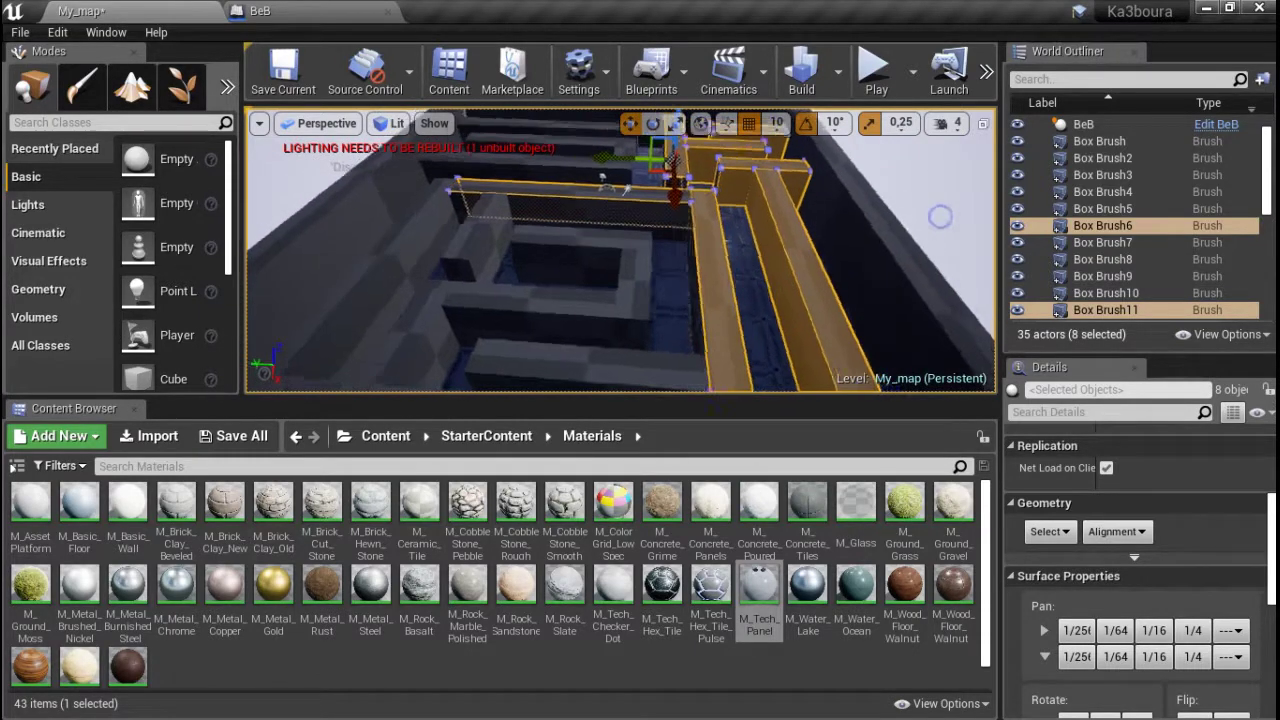
pyautogui.moveTo(704, 252)
pyautogui.mouseDown(button='right')
pyautogui.moveTo(610, 205)
pyautogui.moveTo(640, 220)
pyautogui.mouseUp(button='right')
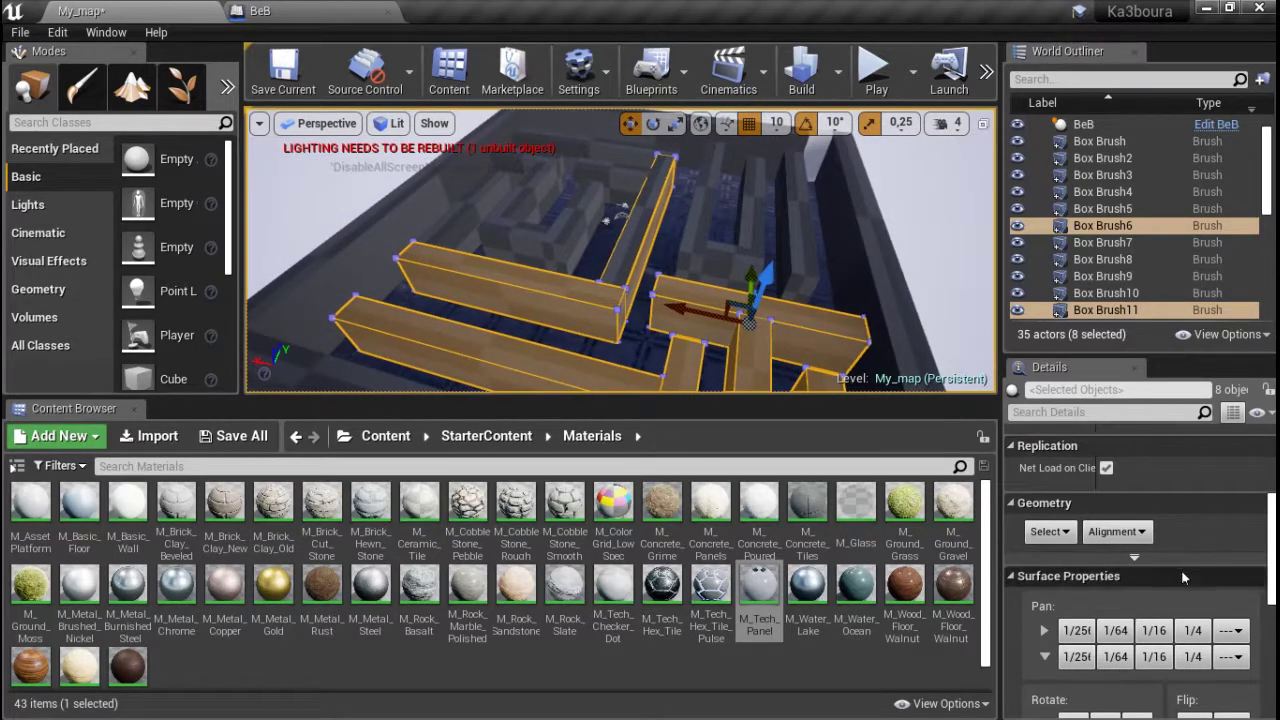
pyautogui.scroll(-2, 1180, 567)
pyautogui.scroll(-2, 1143, 655)
# - Apply a vertical texture scale of 16 to the selected walls
pyautogui.click(1131, 667)
pyautogui.click(1118, 652)
pyautogui.click(1218, 672)
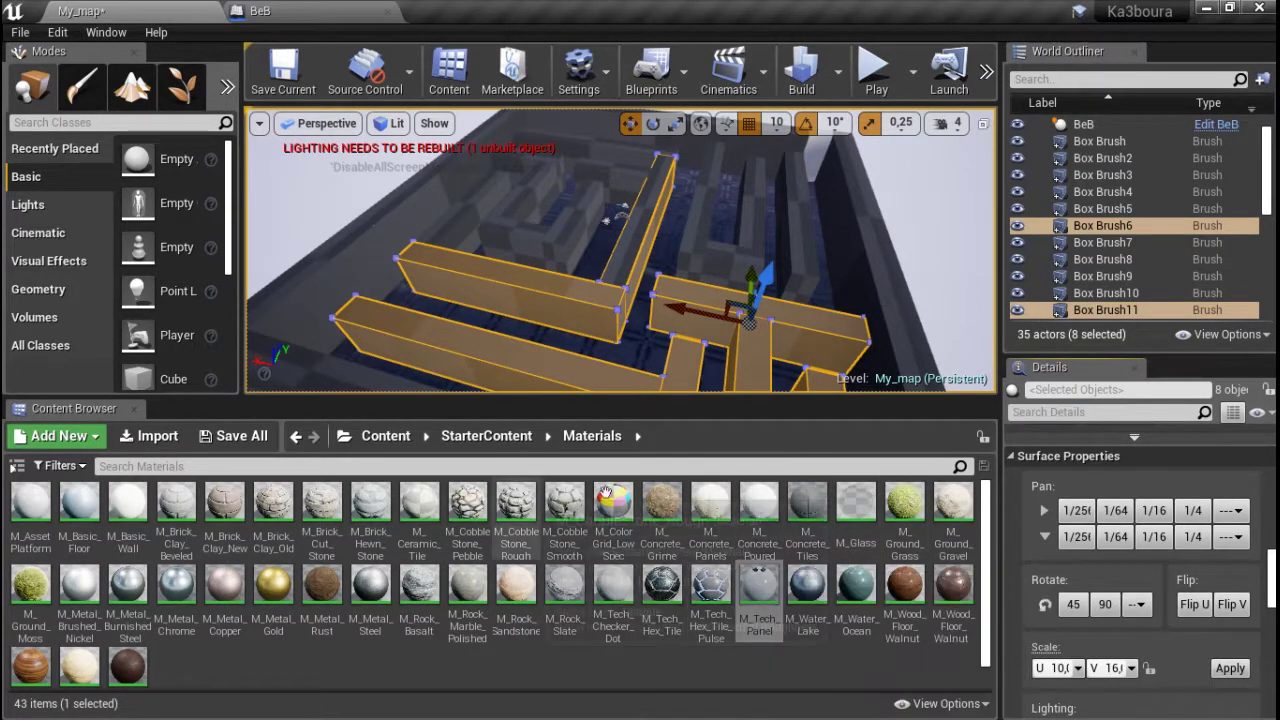
# - Try Concrete_Grime, Burnished_Steel, Brushed_Nickel and Rock_Basalt, then apply M_Rock_Slate to the walls
pyautogui.moveTo(676, 508); pyautogui.dragTo(628, 341)
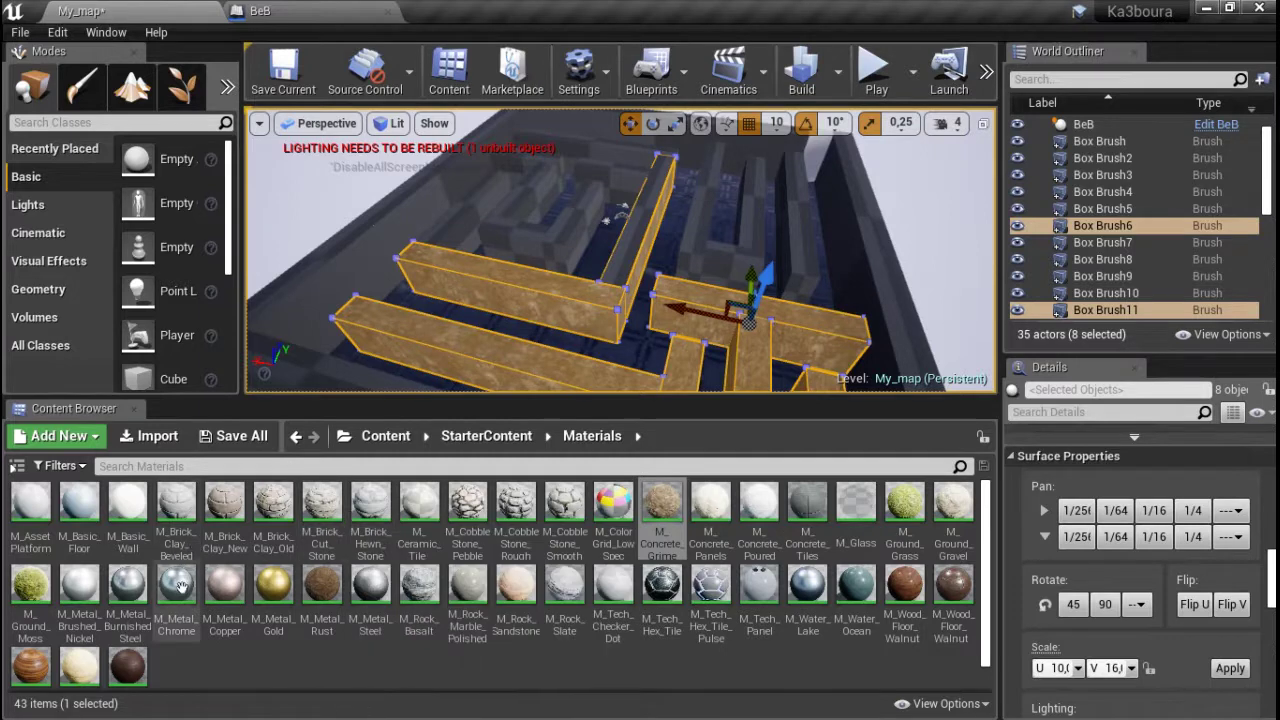
pyautogui.moveTo(128, 588)
pyautogui.mouseDown()
pyautogui.moveTo(488, 328)
pyautogui.moveTo(538, 323)
pyautogui.mouseUp()
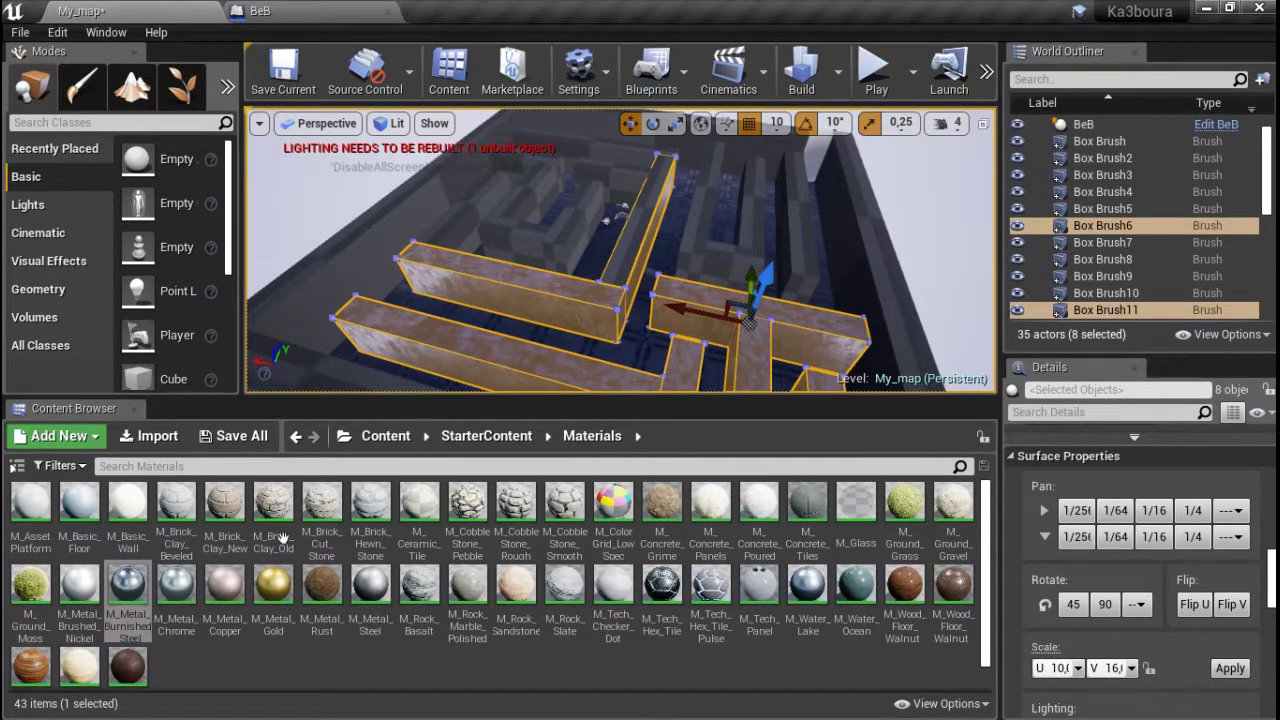
pyautogui.moveTo(80, 588)
pyautogui.mouseDown()
pyautogui.moveTo(519, 299)
pyautogui.moveTo(512, 339)
pyautogui.mouseUp()
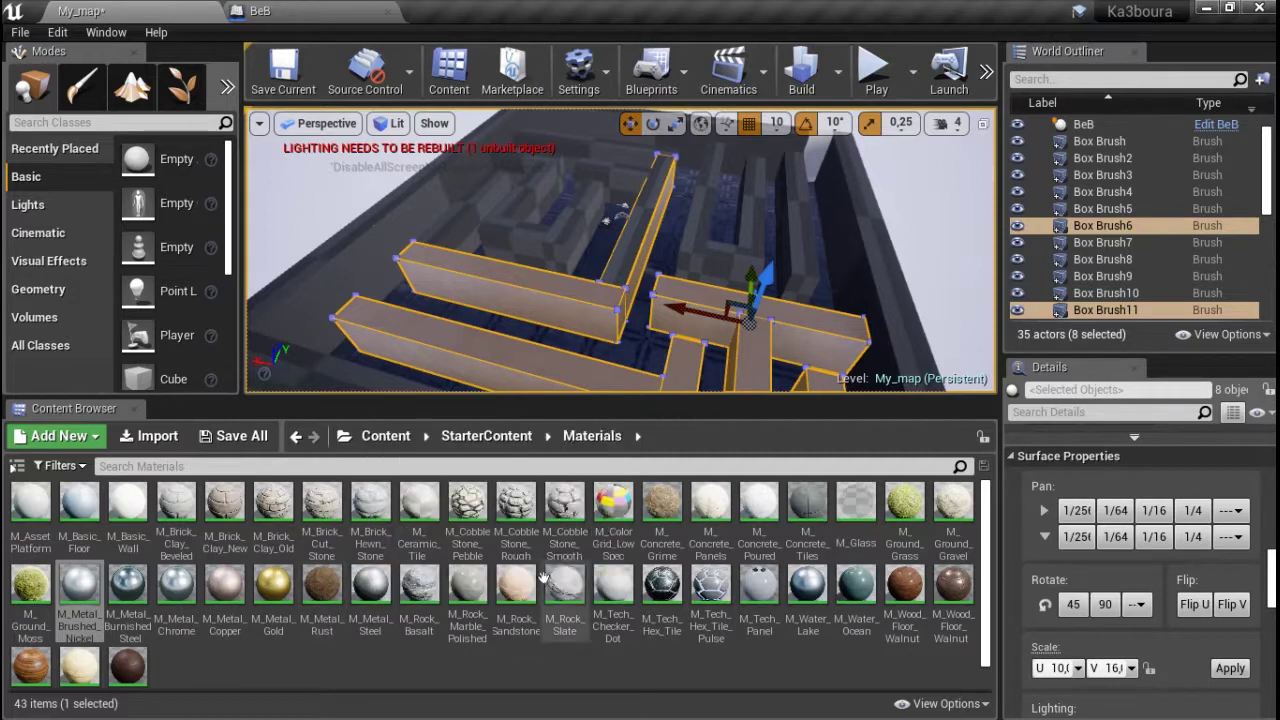
pyautogui.moveTo(430, 585); pyautogui.dragTo(567, 330)
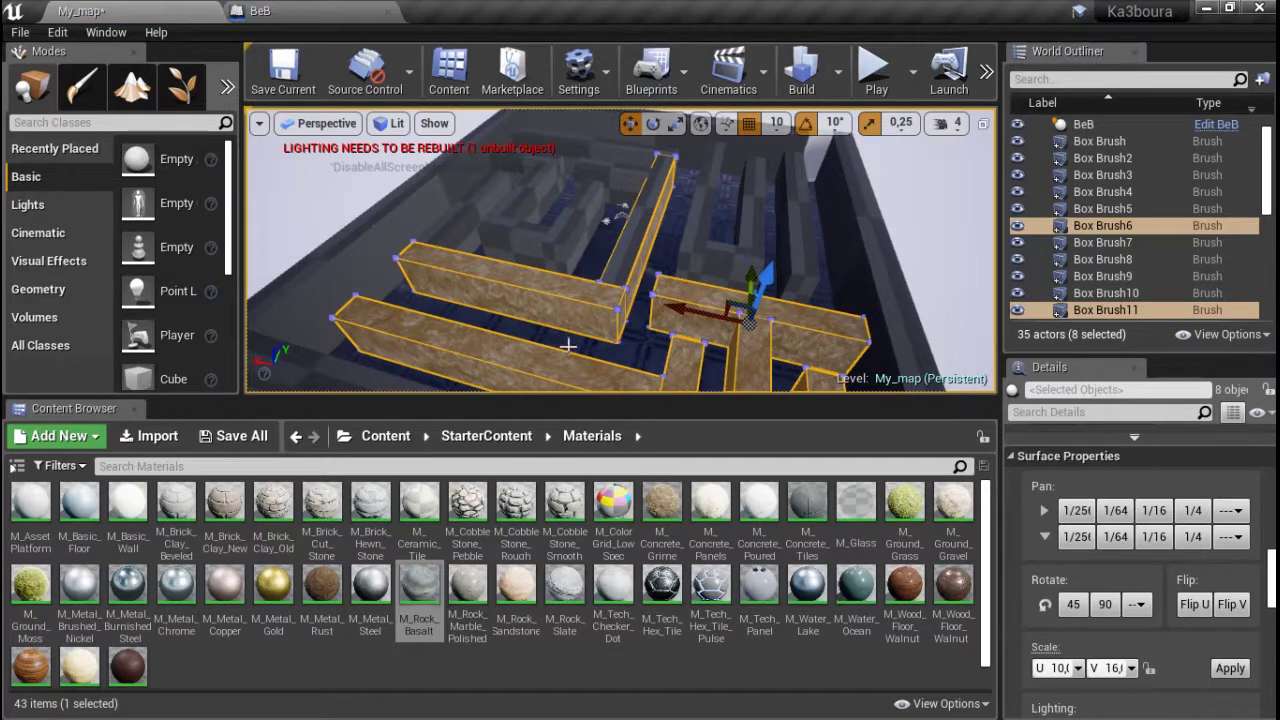
pyautogui.moveTo(565, 590); pyautogui.dragTo(582, 316)
pyautogui.click(605, 218)
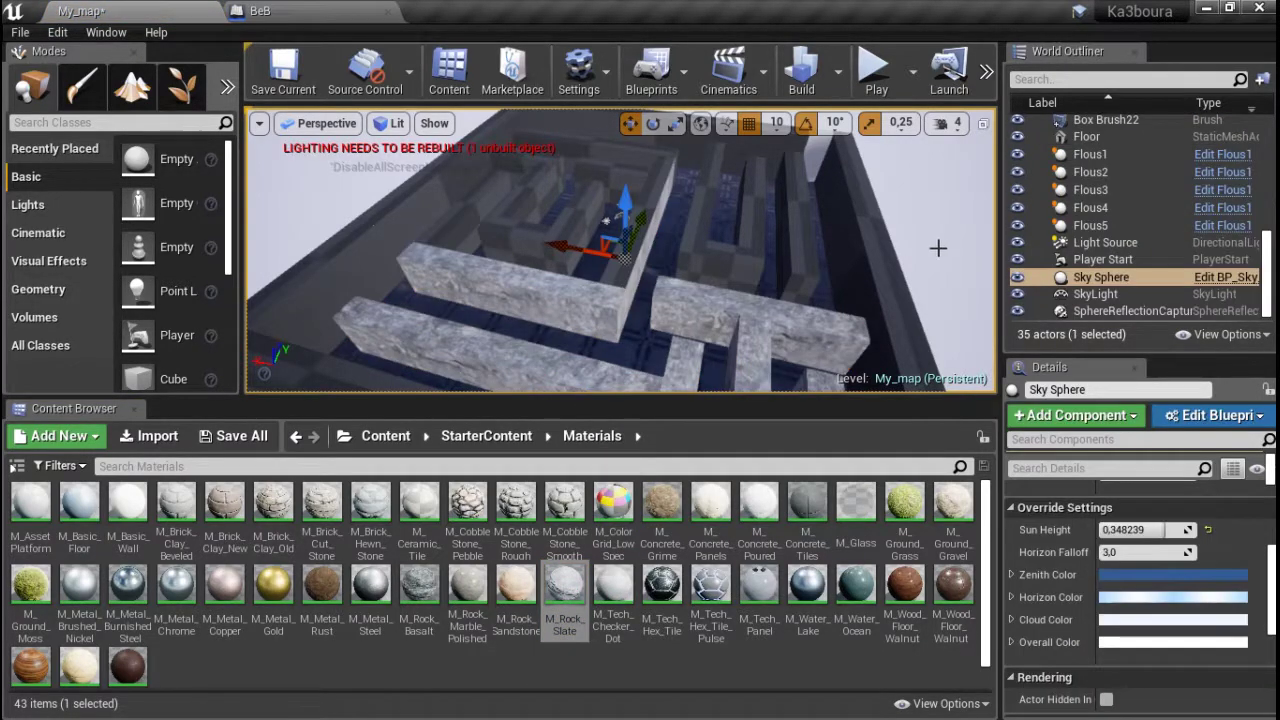
pyautogui.moveTo(605, 218)
pyautogui.mouseDown(button='right')
pyautogui.moveTo(640, 230)
pyautogui.moveTo(620, 250)
pyautogui.mouseUp(button='right')
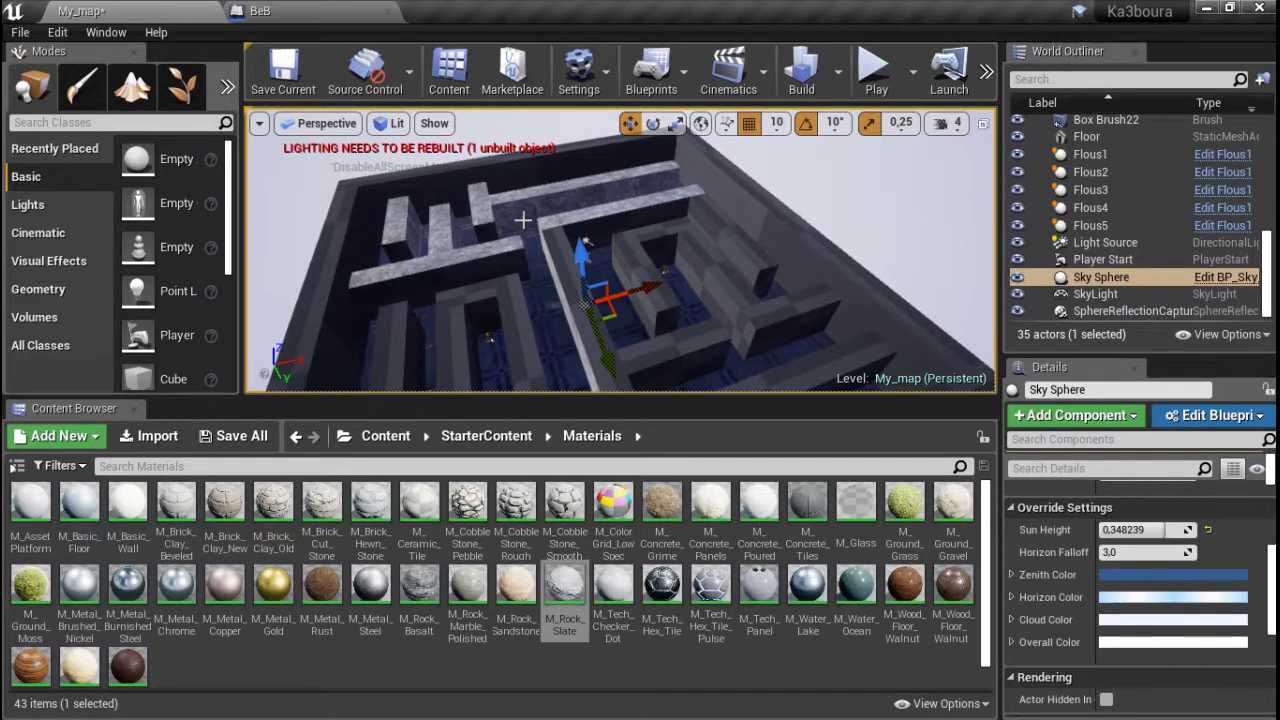
pyautogui.click(751, 219)
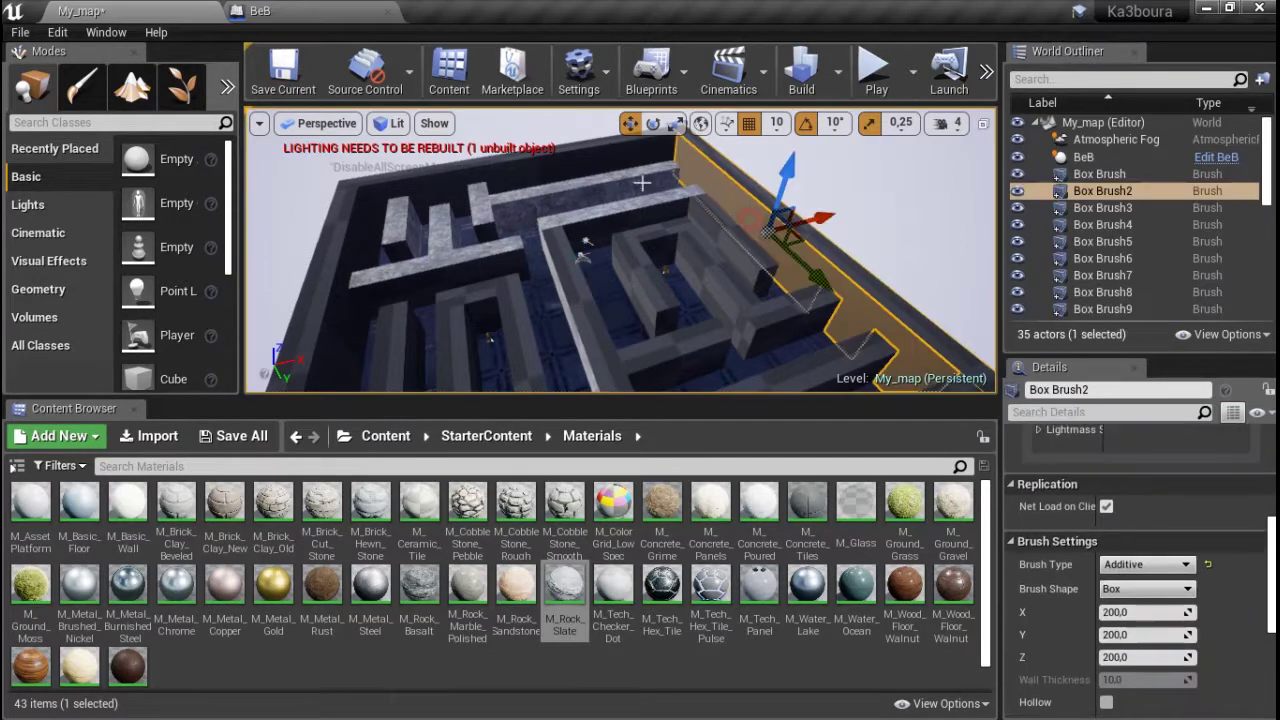
# - Select the four outer boundary wall Box Brushes together
pyautogui.keyDown('ctrl'); pyautogui.click(579, 168); pyautogui.keyUp('ctrl')
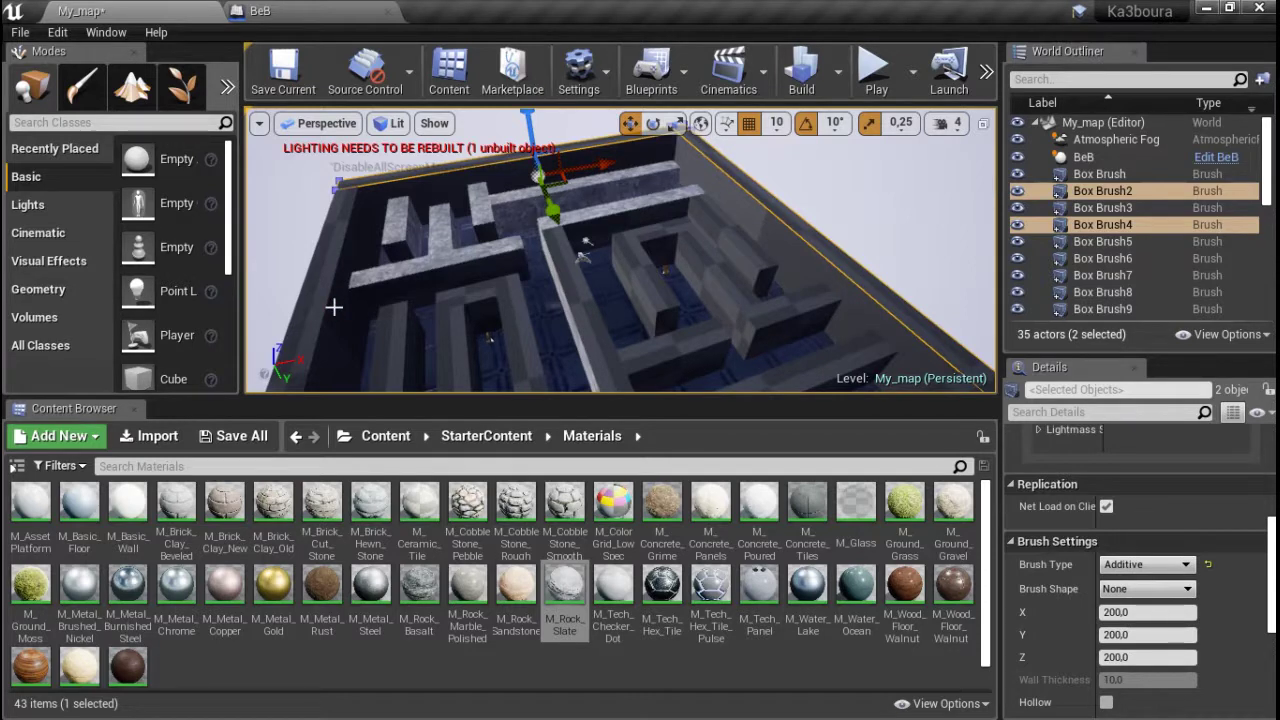
pyautogui.moveTo(900, 197)
pyautogui.keyDown('alt'); pyautogui.mouseDown()
pyautogui.moveTo(700, 240)
pyautogui.moveTo(873, 316)
pyautogui.mouseUp(); pyautogui.keyUp('alt')
pyautogui.click(887, 310)
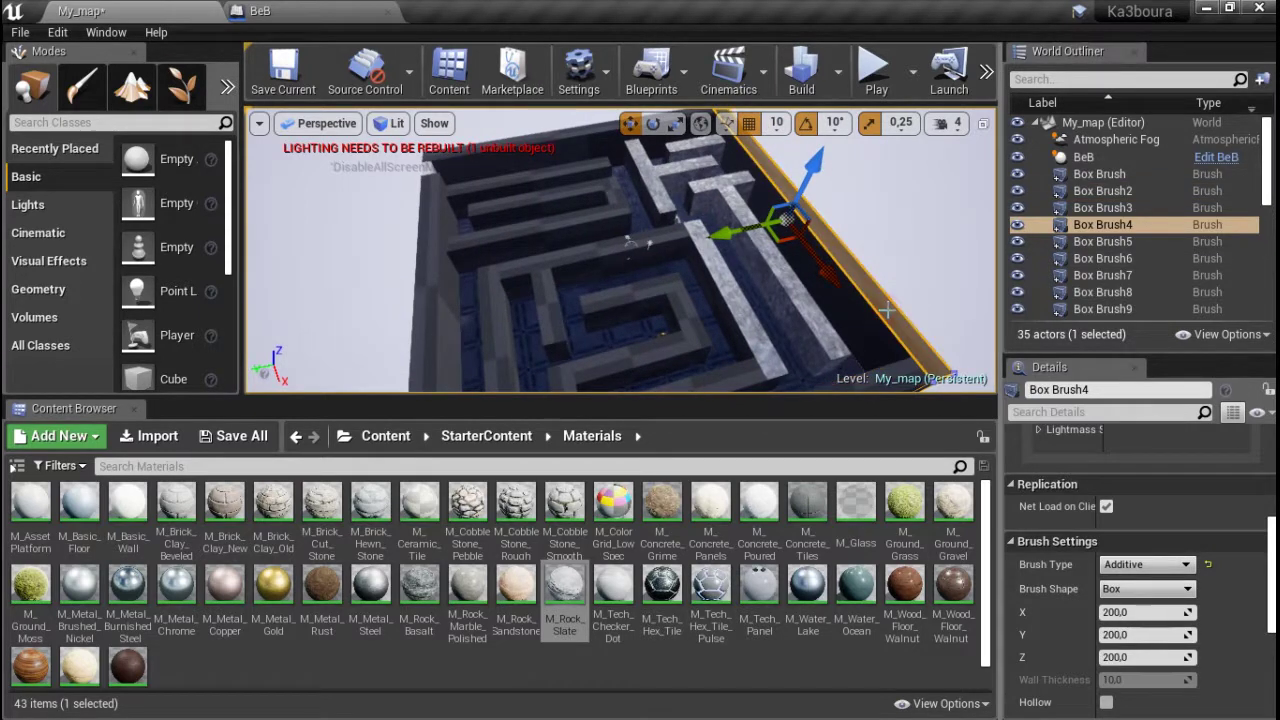
pyautogui.keyDown('ctrl'); pyautogui.click(875, 332); pyautogui.keyUp('ctrl')
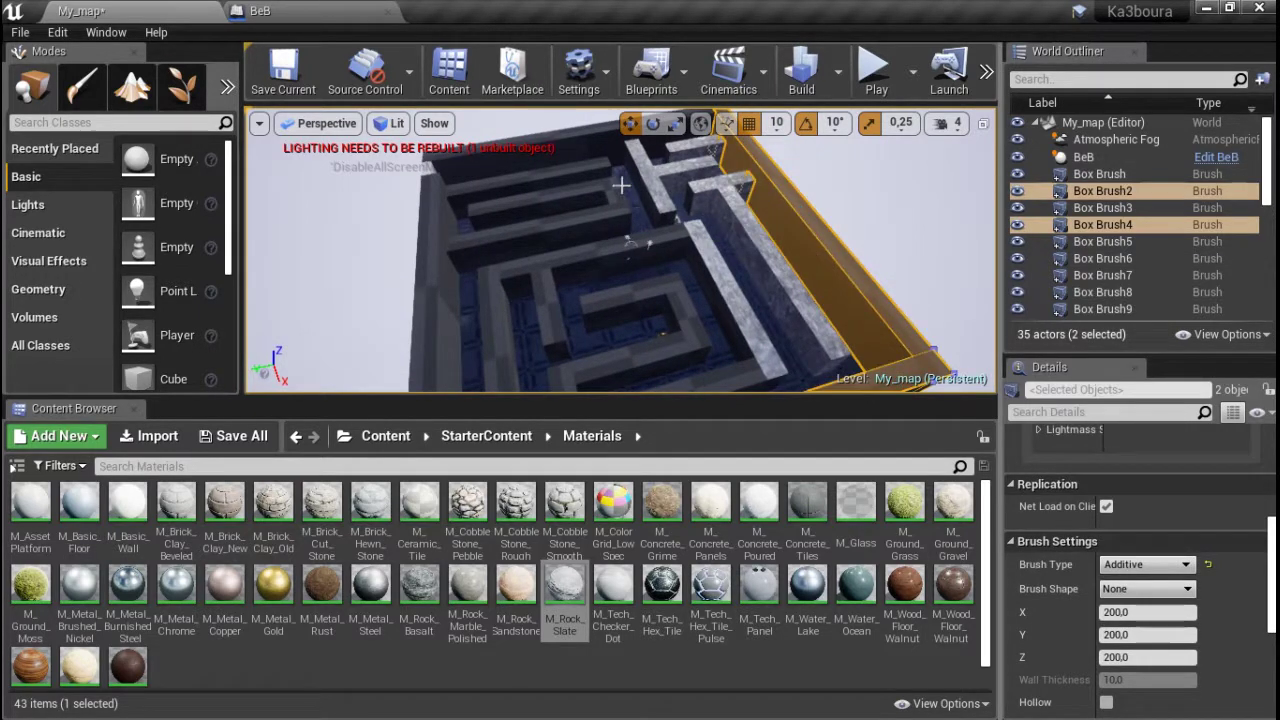
pyautogui.keyDown('ctrl'); pyautogui.click(575, 150); pyautogui.keyUp('ctrl')
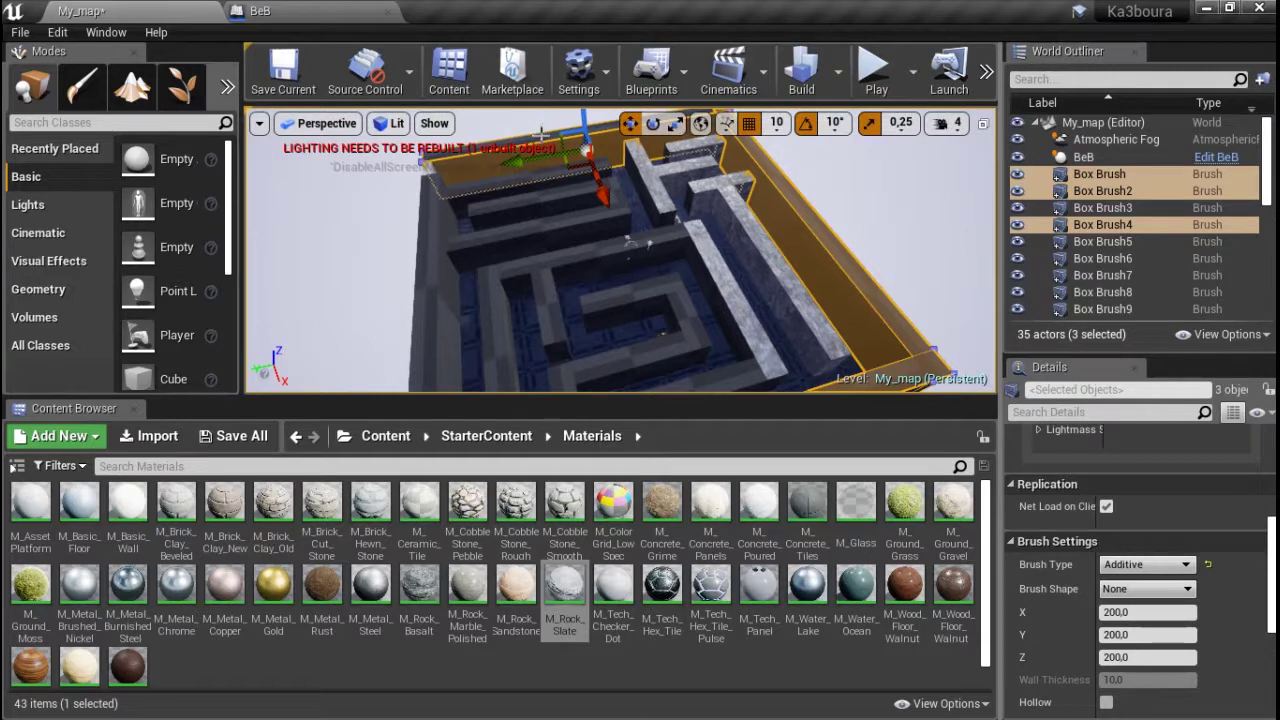
pyautogui.keyDown('ctrl'); pyautogui.click(541, 146); pyautogui.keyUp('ctrl')
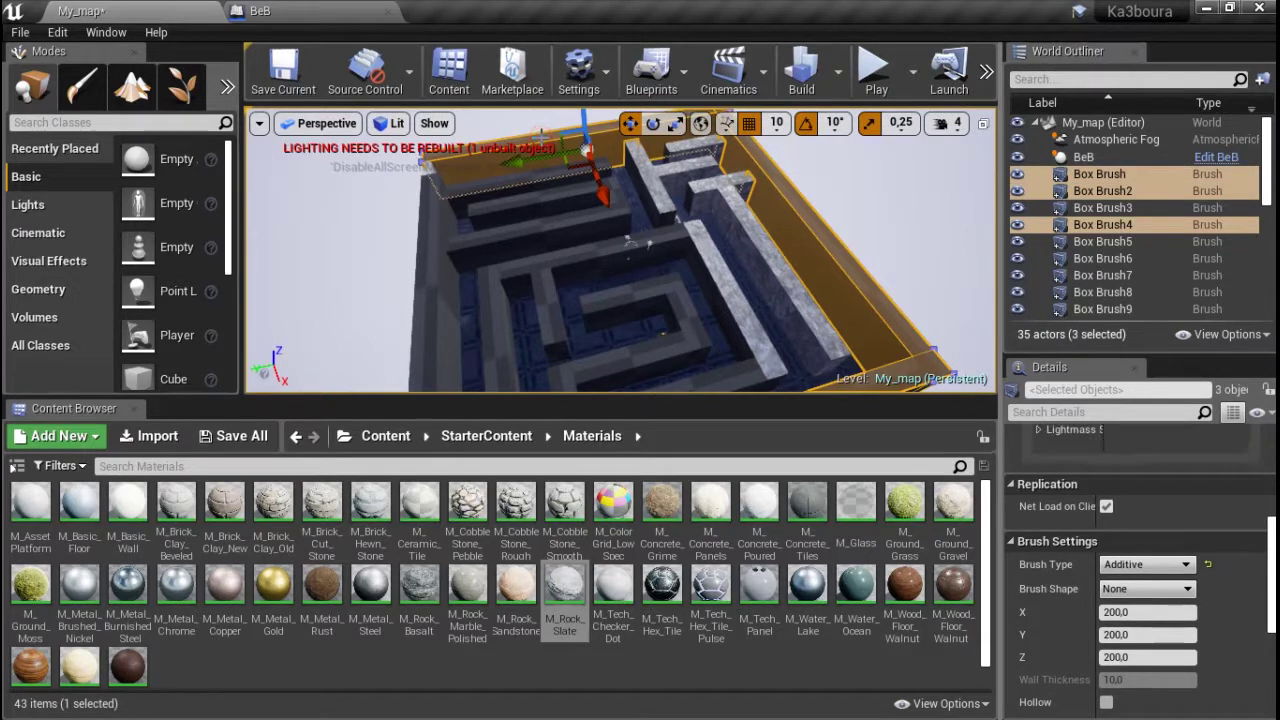
pyautogui.keyDown('ctrl'); pyautogui.click(430, 261); pyautogui.keyUp('ctrl')
pyautogui.moveTo(630, 243); pyautogui.dragTo(645, 378, button='right')
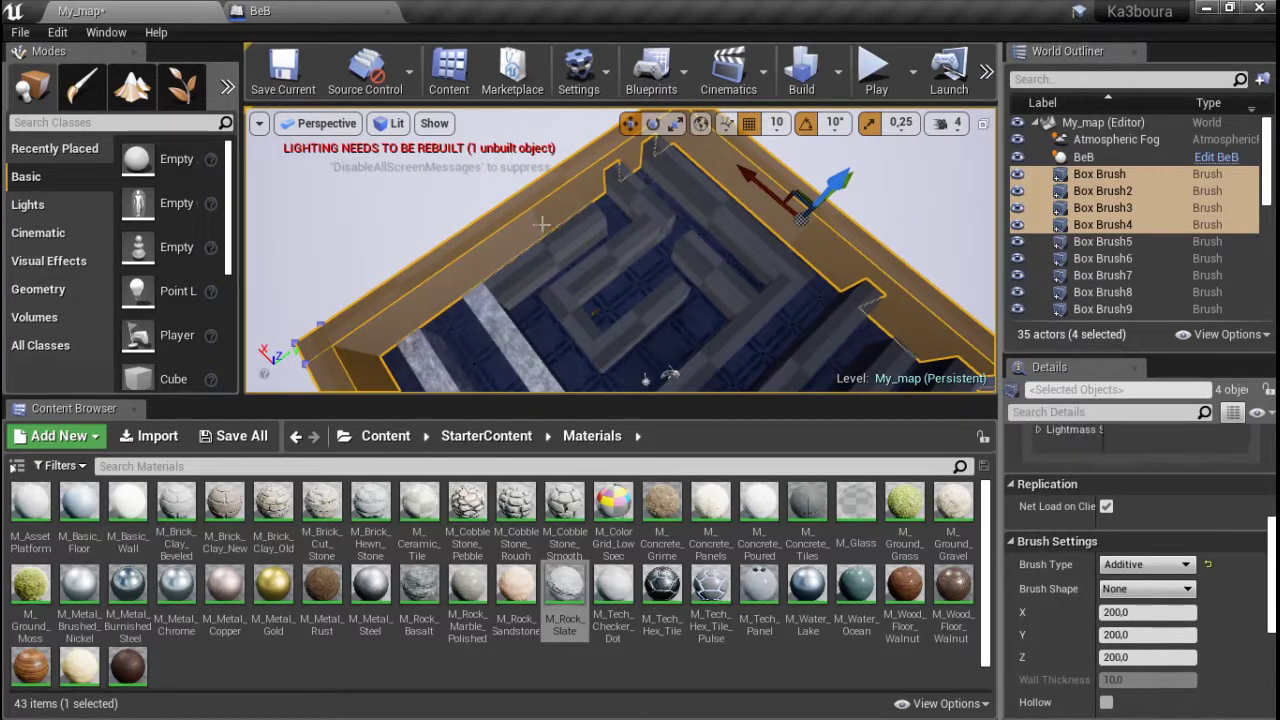
# - Set the outer walls' surface texture scale to U 20 and V 6
pyautogui.scroll(-3, 1182, 599)
pyautogui.scroll(-2, 1182, 592)
pyautogui.scroll(3, 1182, 592)
pyautogui.scroll(3, 1182, 592)
pyautogui.scroll(3, 1181, 592)
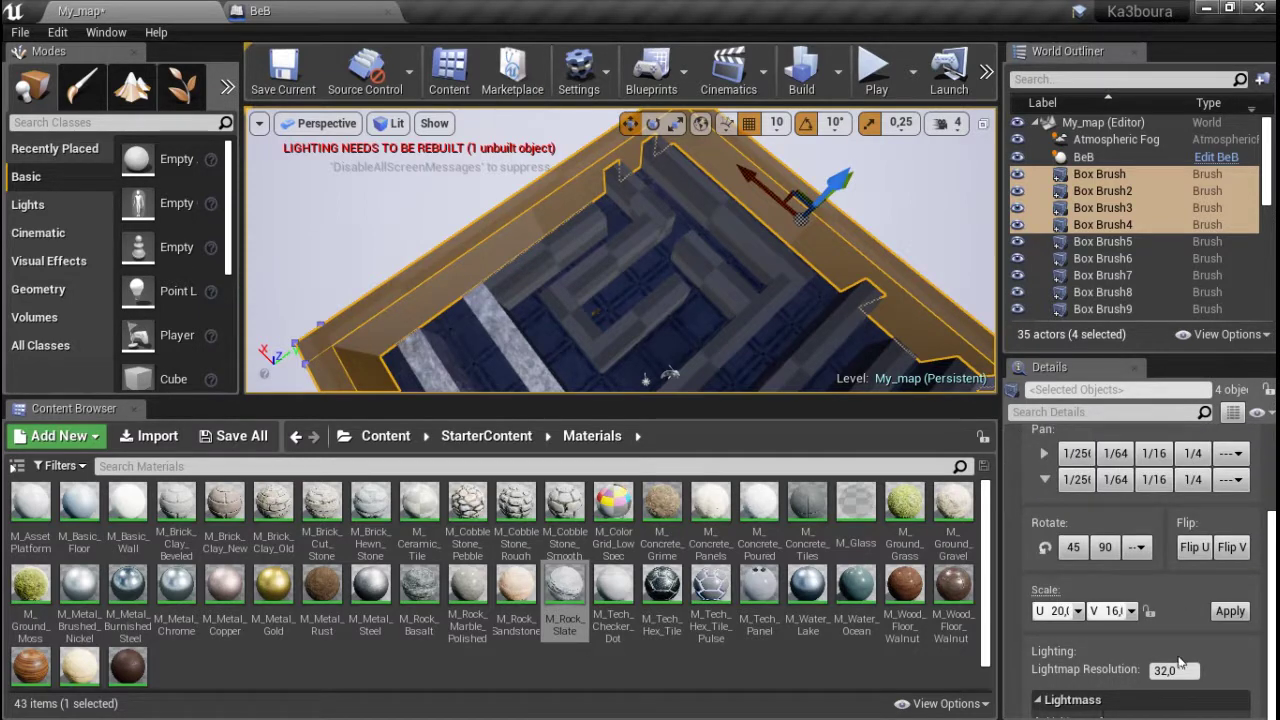
pyautogui.click(1131, 611)
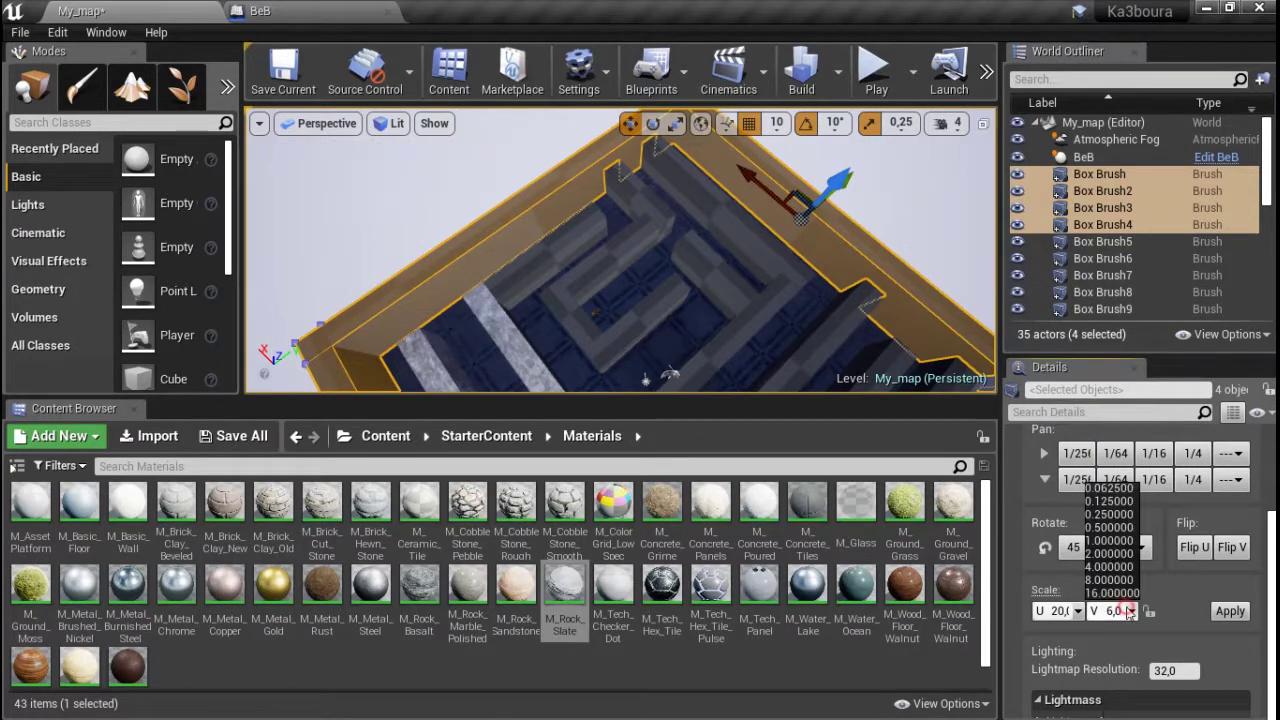
pyautogui.click(1180, 607)
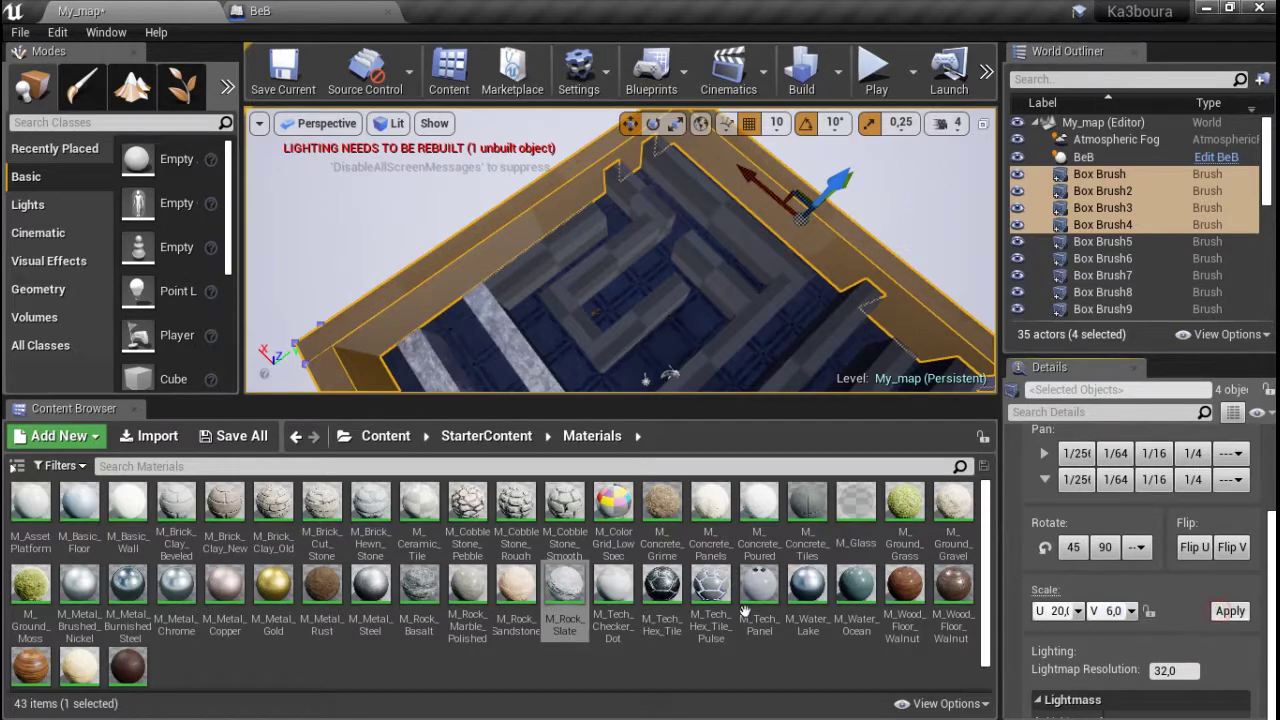
# - Drop M_Rock_Slate onto the four selected outer walls
pyautogui.moveTo(564, 592); pyautogui.dragTo(502, 243)
pyautogui.click(928, 186)
pyautogui.moveTo(928, 186); pyautogui.dragTo(900, 190, button='right')
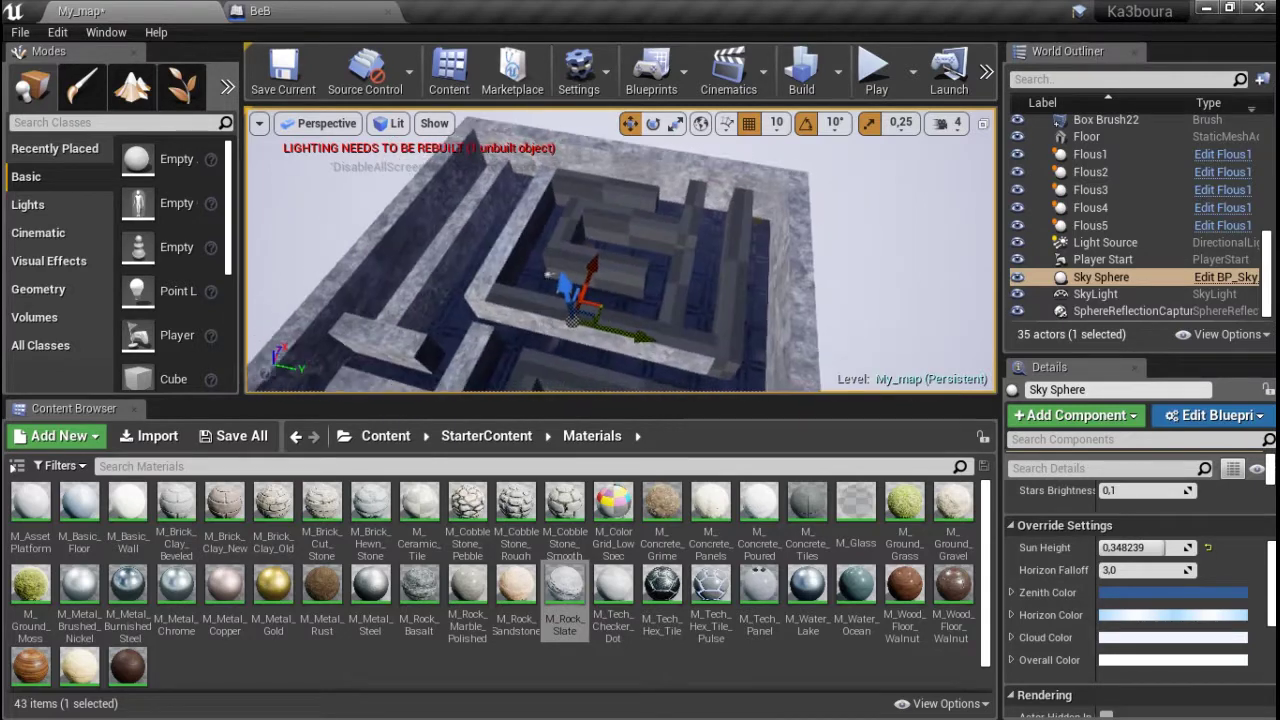
pyautogui.moveTo(900, 190); pyautogui.dragTo(904, 257, button='right')
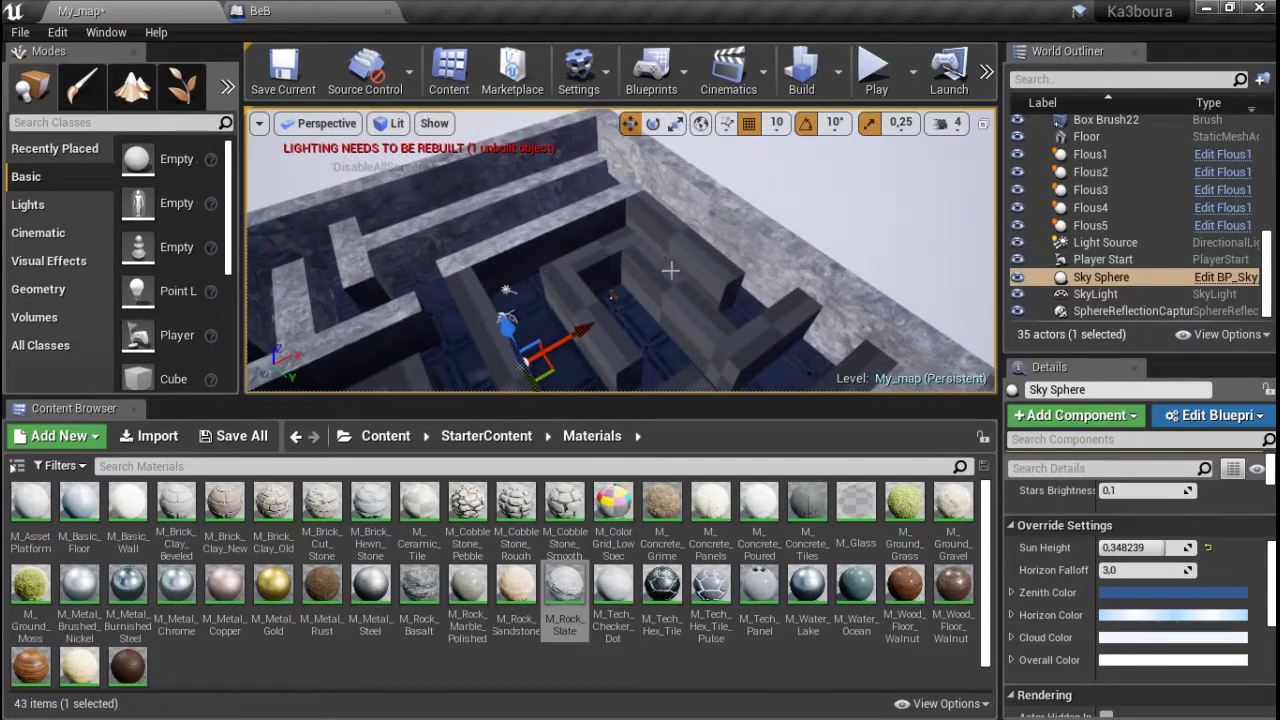
pyautogui.moveTo(941, 210); pyautogui.dragTo(930, 240, button='right')
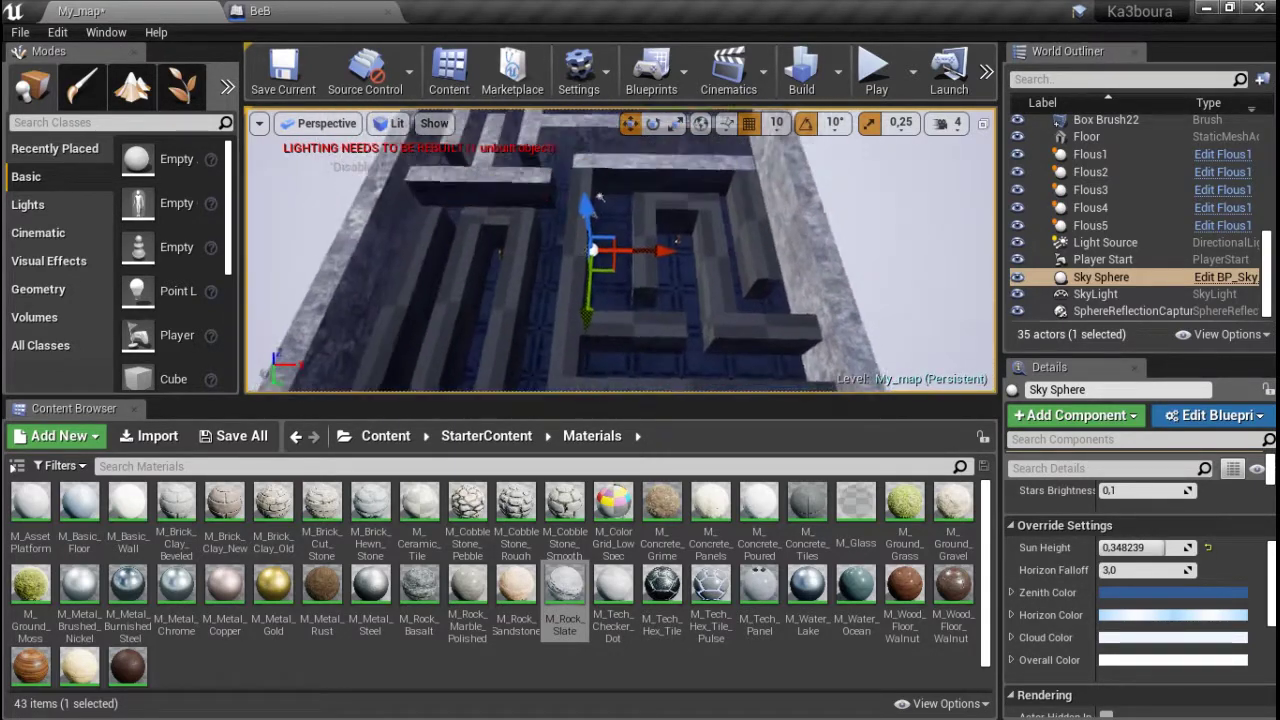
pyautogui.keyDown('ctrl'); pyautogui.click(553, 224); pyautogui.keyUp('ctrl')
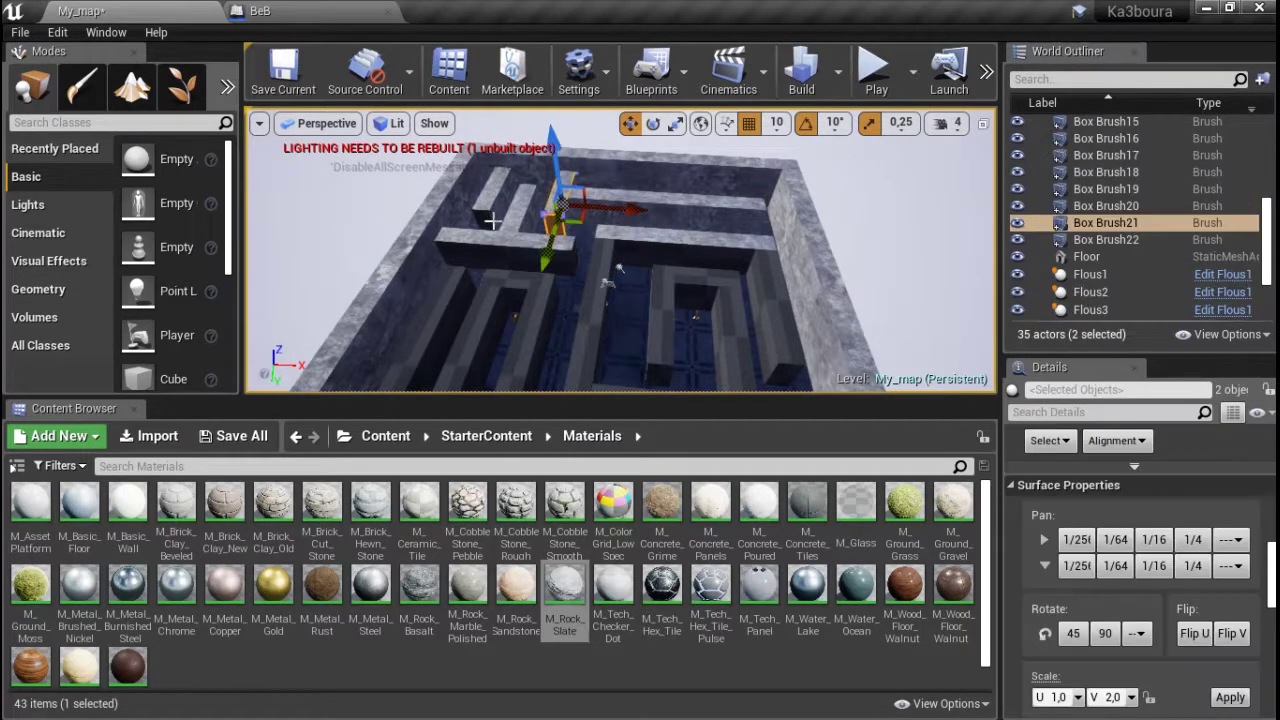
pyautogui.keyDown('ctrl'); pyautogui.click(483, 224); pyautogui.keyUp('ctrl')
pyautogui.keyDown('ctrl'); pyautogui.click(509, 262); pyautogui.keyUp('ctrl')
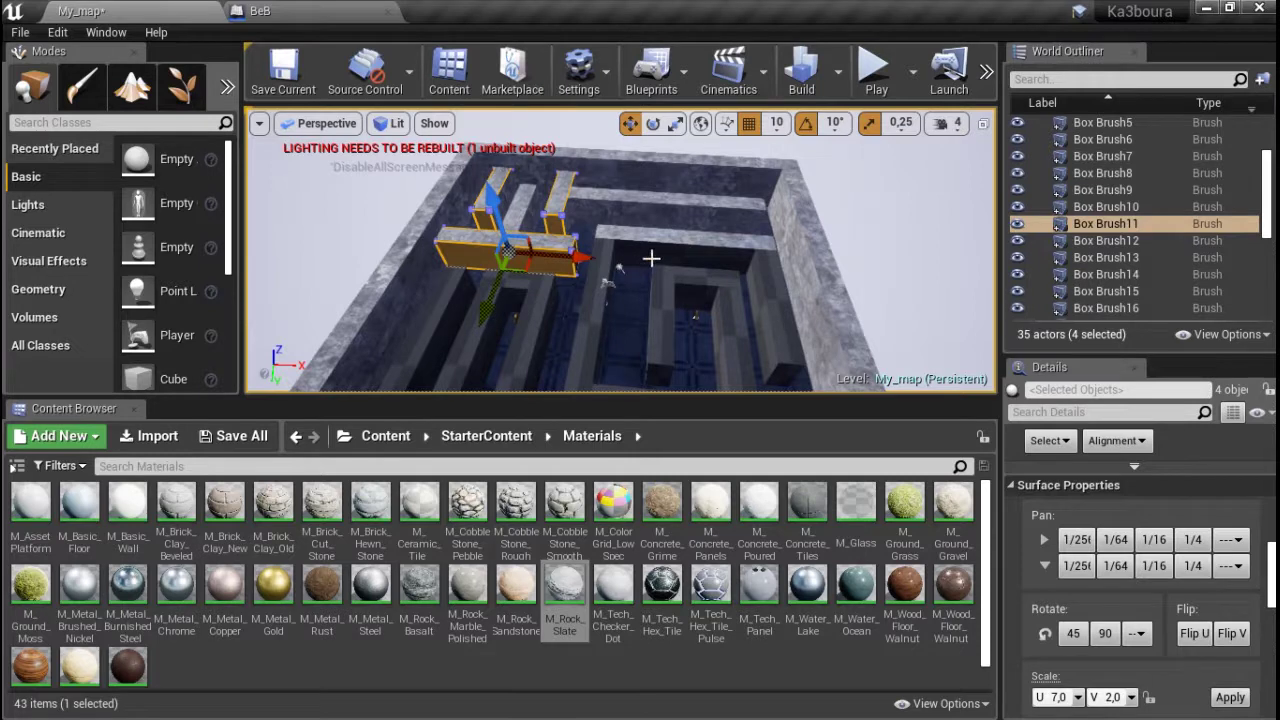
pyautogui.keyDown('ctrl'); pyautogui.click(680, 245); pyautogui.keyUp('ctrl')
pyautogui.keyDown('ctrl'); pyautogui.click(770, 303); pyautogui.keyUp('ctrl')
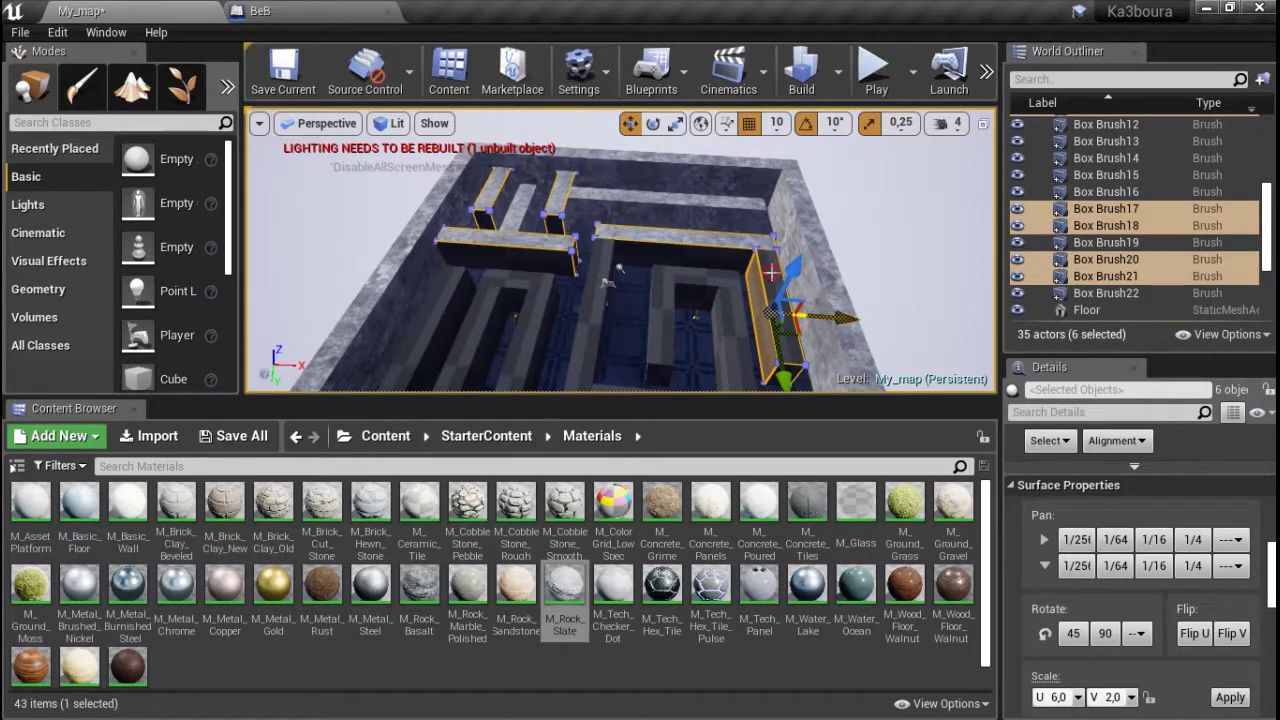
pyautogui.keyDown('ctrl'); pyautogui.click(605, 243); pyautogui.keyUp('ctrl')
pyautogui.keyDown('ctrl'); pyautogui.click(643, 280); pyautogui.keyUp('ctrl')
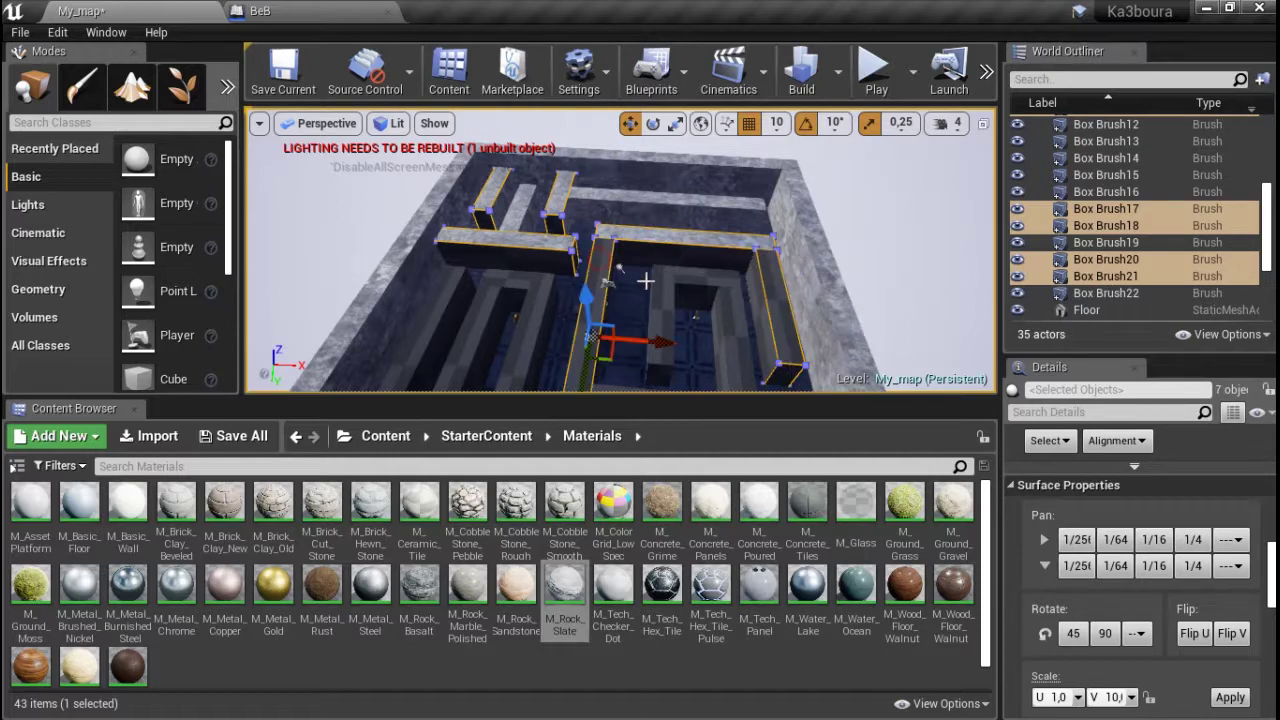
pyautogui.click(934, 232)
pyautogui.moveTo(908, 234); pyautogui.dragTo(771, 285)
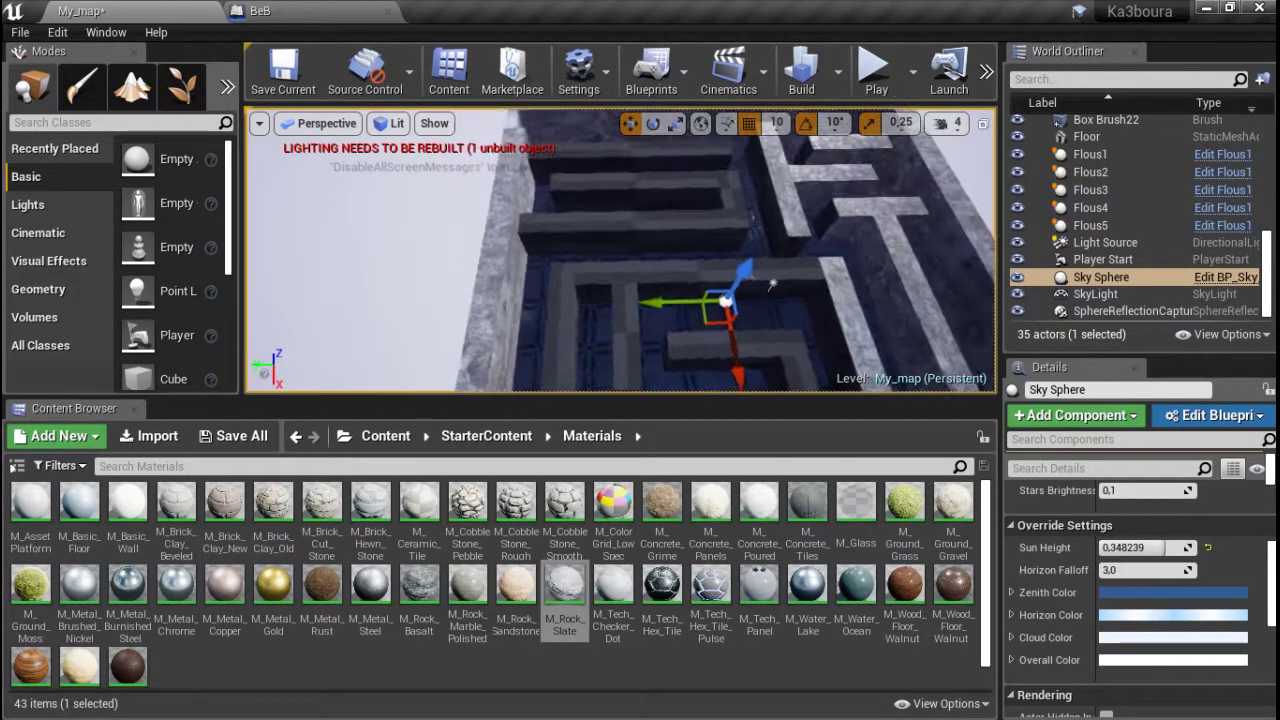
# - Select inner walls Box Brush7 through Box Brush10 along with the top wall
pyautogui.click(660, 229)
pyautogui.keyDown('ctrl'); pyautogui.click(677, 172); pyautogui.keyUp('ctrl')
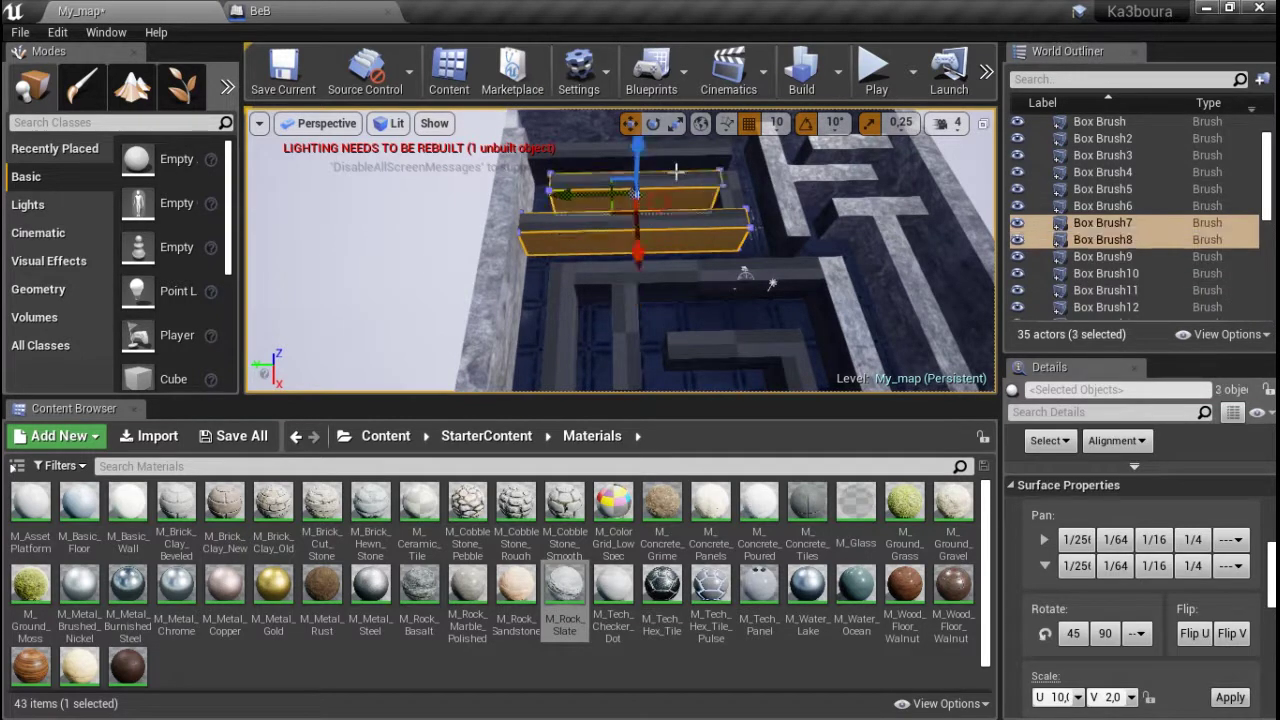
pyautogui.keyDown('ctrl'); pyautogui.click(684, 171); pyautogui.keyUp('ctrl')
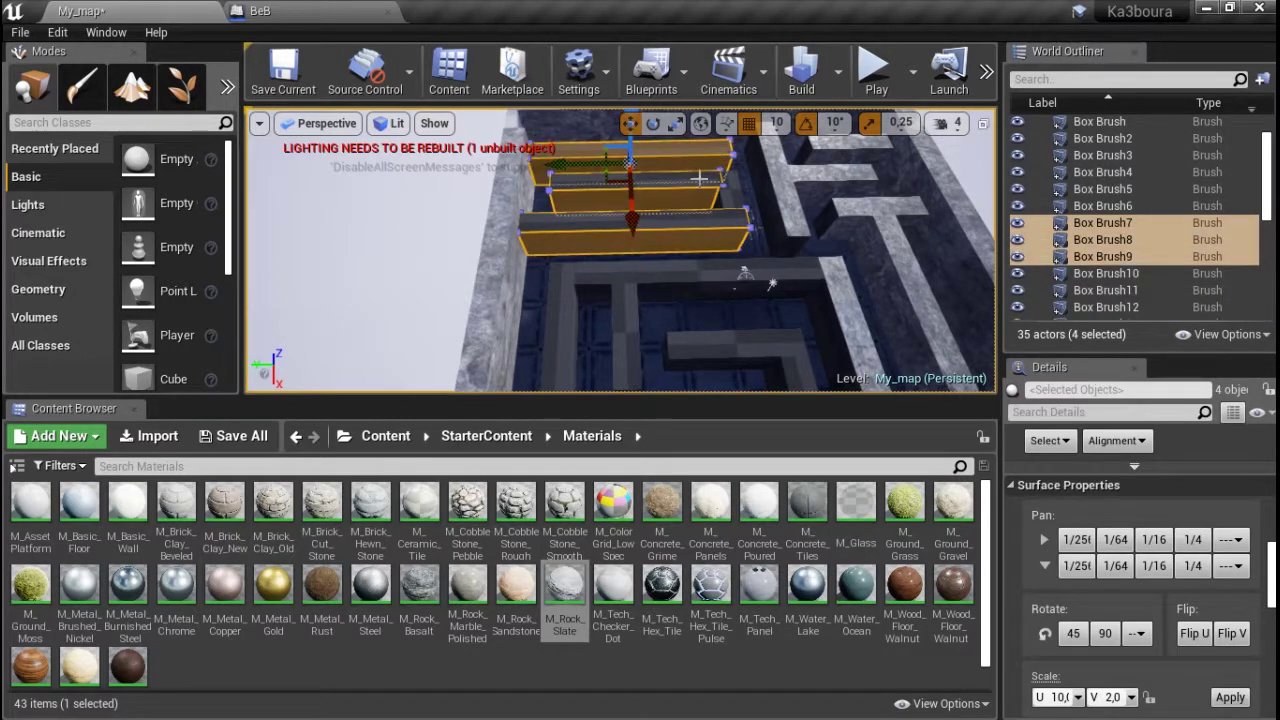
pyautogui.keyDown('ctrl'); pyautogui.click(694, 219); pyautogui.keyUp('ctrl')
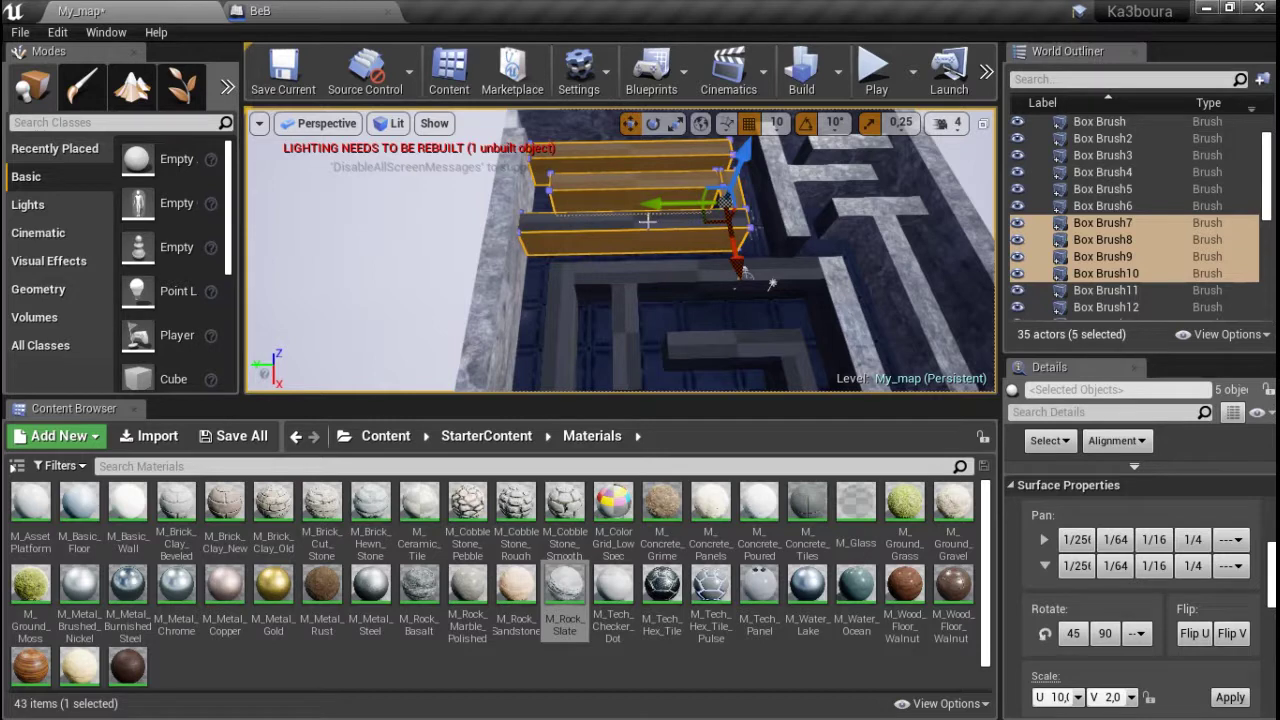
pyautogui.keyDown('ctrl'); pyautogui.click(592, 158); pyautogui.keyUp('ctrl')
pyautogui.keyDown('ctrl'); pyautogui.click(596, 152); pyautogui.keyUp('ctrl')
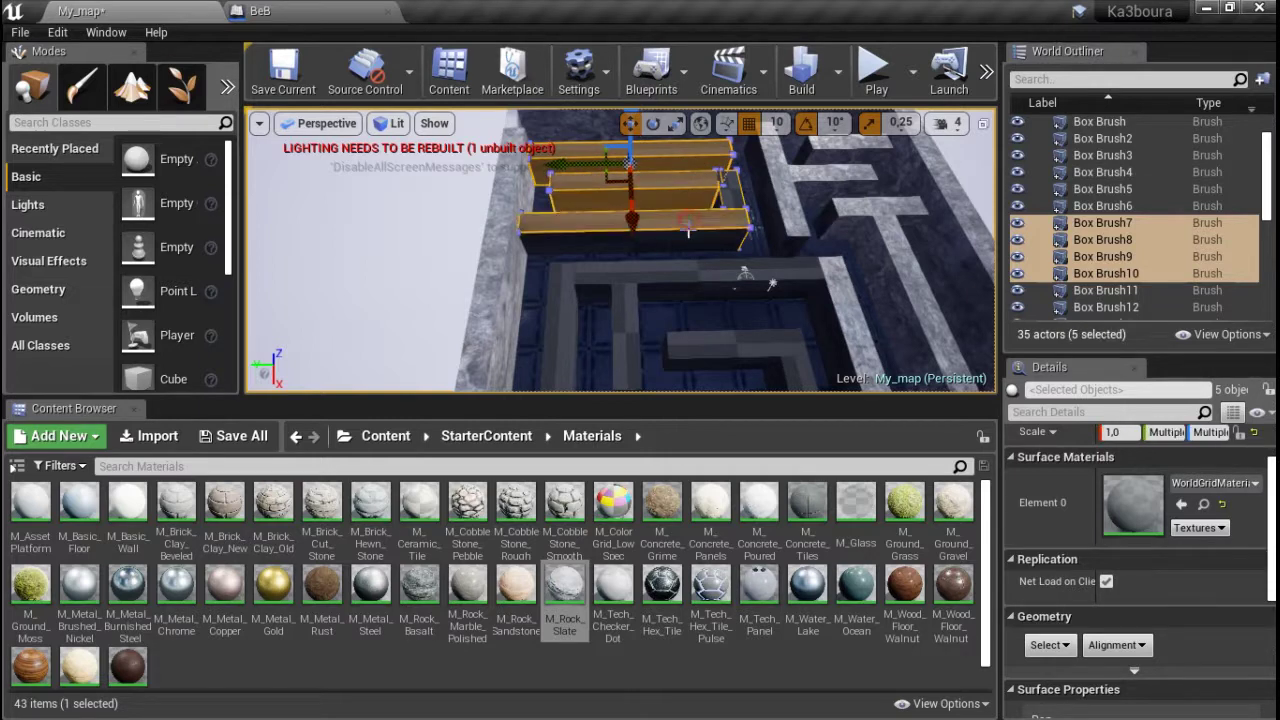
# - Try selecting individual faces on the upper and lower walls, then clear them
pyautogui.click(733, 195)
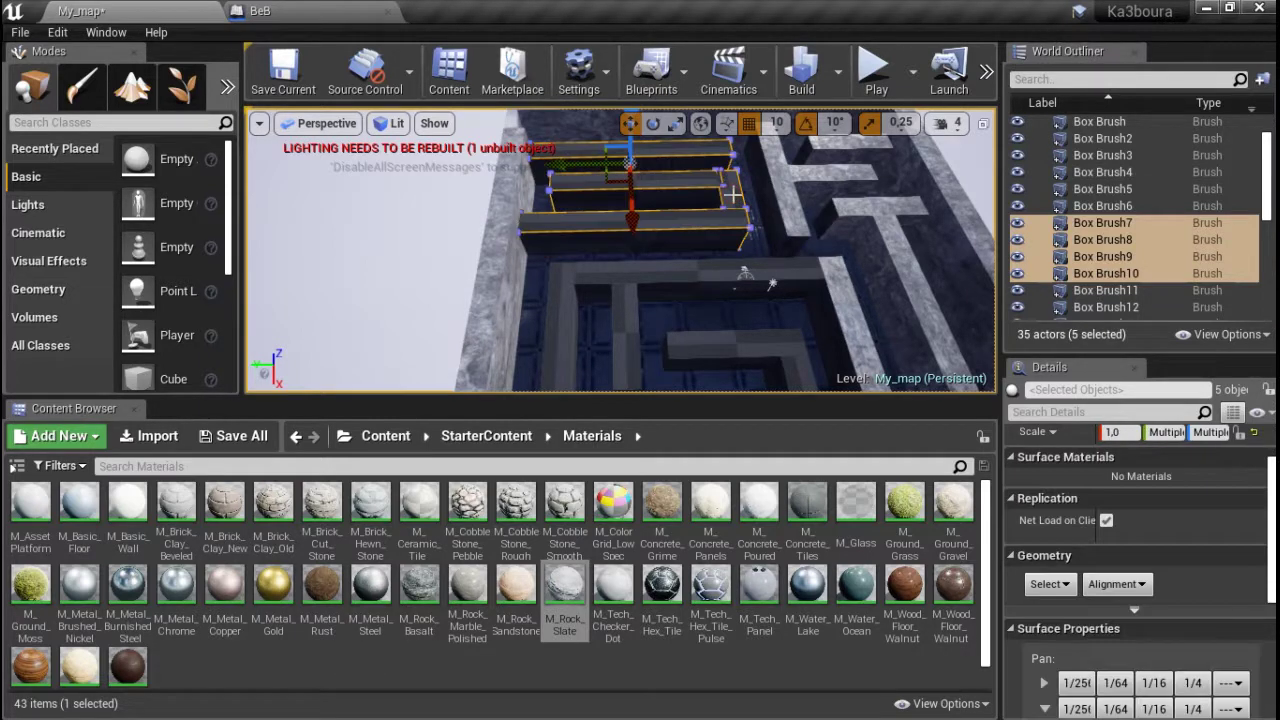
pyautogui.keyDown('ctrl'); pyautogui.click(704, 231); pyautogui.keyUp('ctrl')
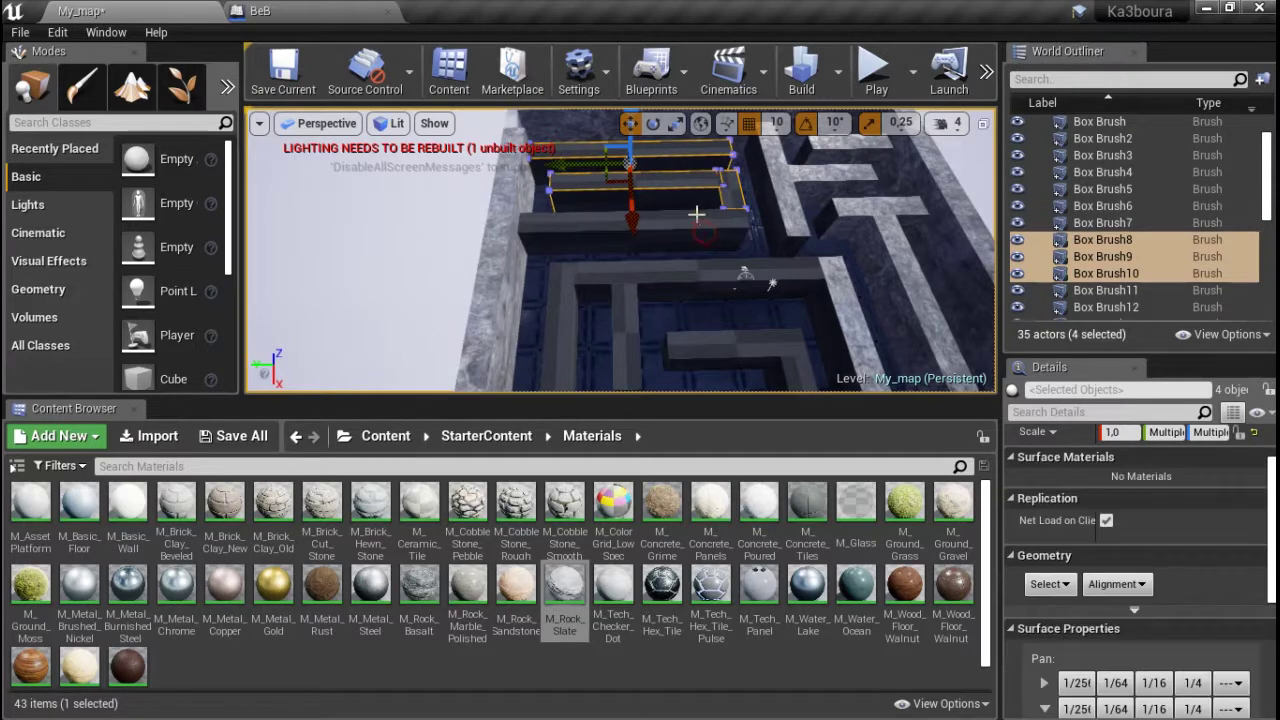
pyautogui.keyDown('ctrl'); pyautogui.click(711, 238); pyautogui.keyUp('ctrl')
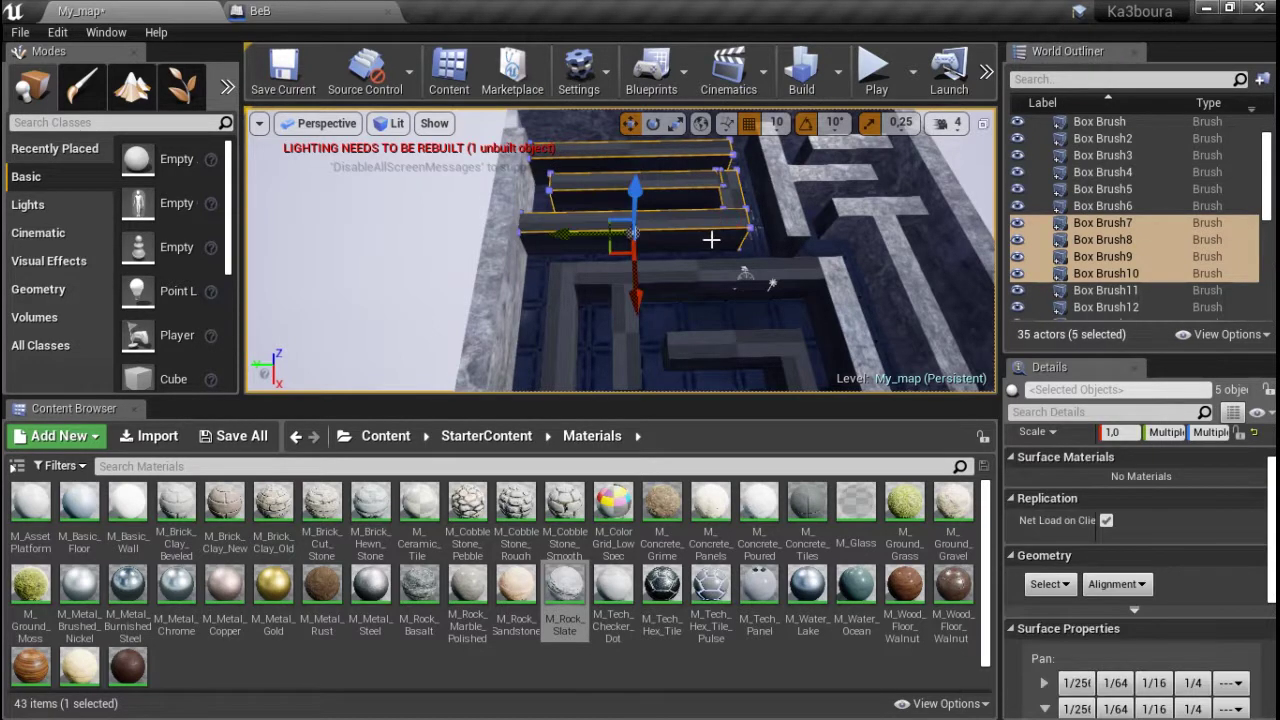
pyautogui.click(731, 197)
pyautogui.keyDown('ctrl'); pyautogui.click(714, 227); pyautogui.keyUp('ctrl')
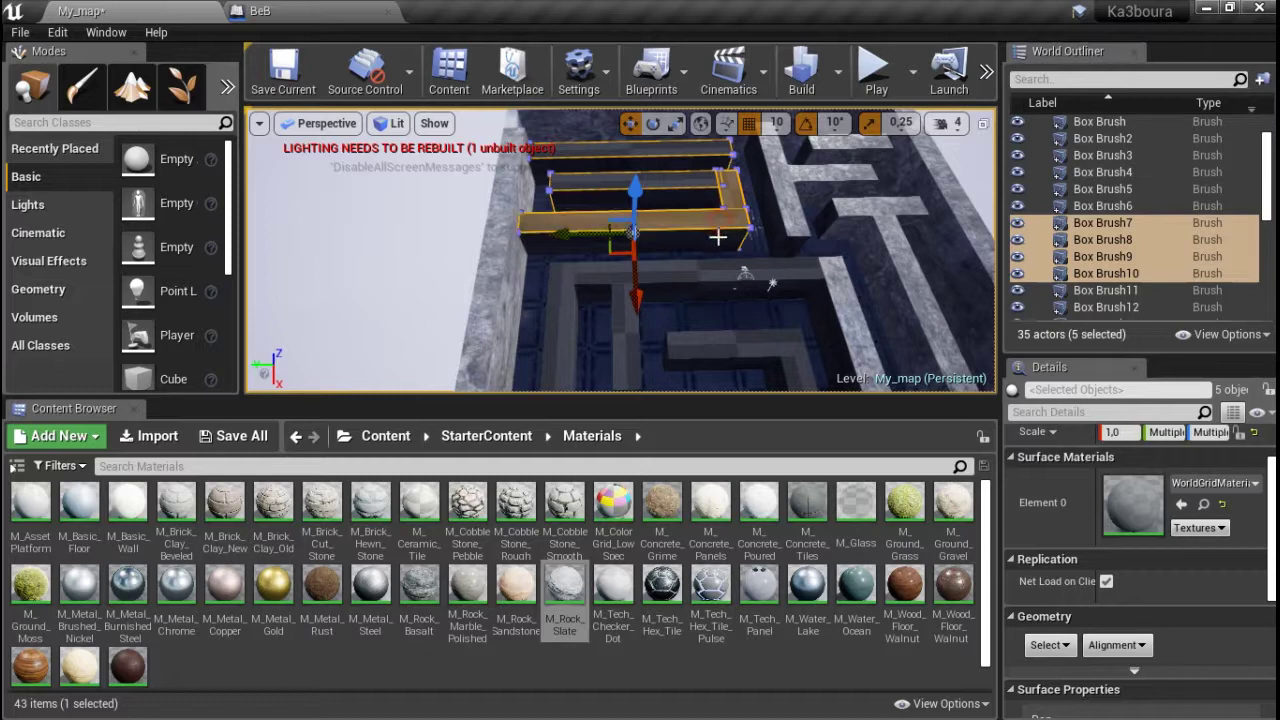
pyautogui.keyDown('ctrl'); pyautogui.click(703, 196); pyautogui.keyUp('ctrl')
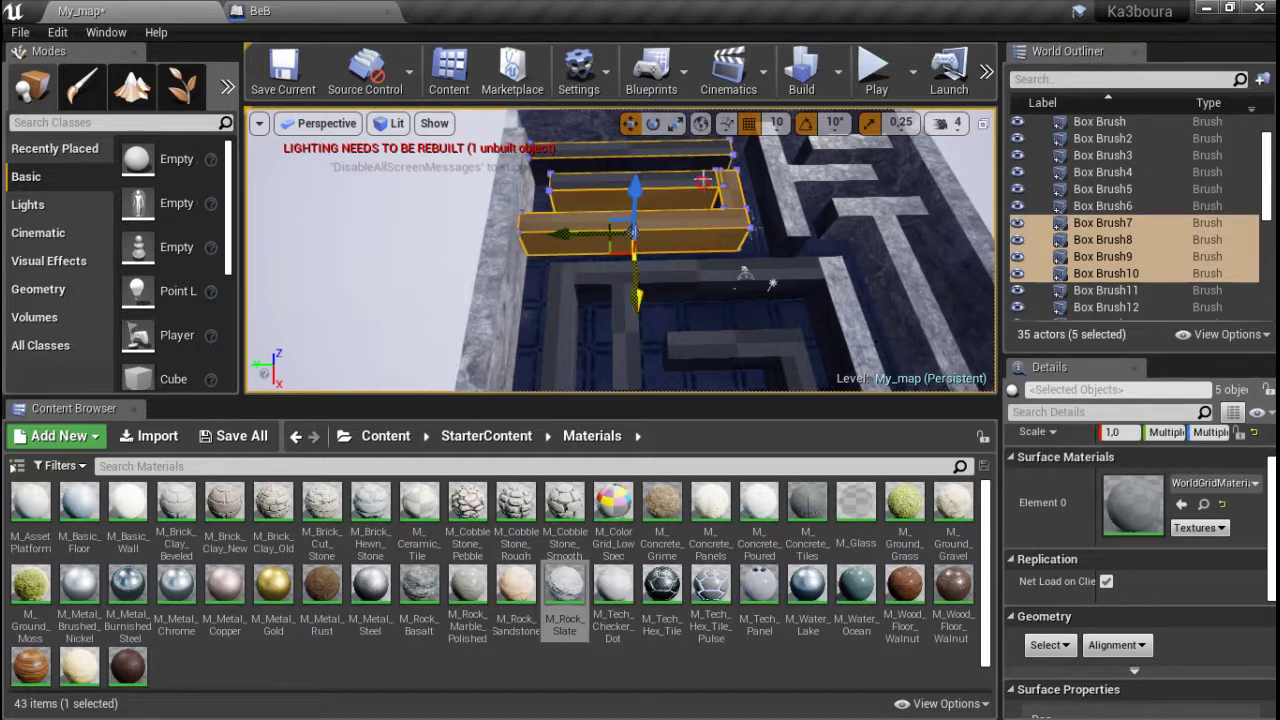
pyautogui.keyDown('ctrl'); pyautogui.click(704, 187); pyautogui.keyUp('ctrl')
pyautogui.keyDown('ctrl'); pyautogui.click(708, 155); pyautogui.keyUp('ctrl')
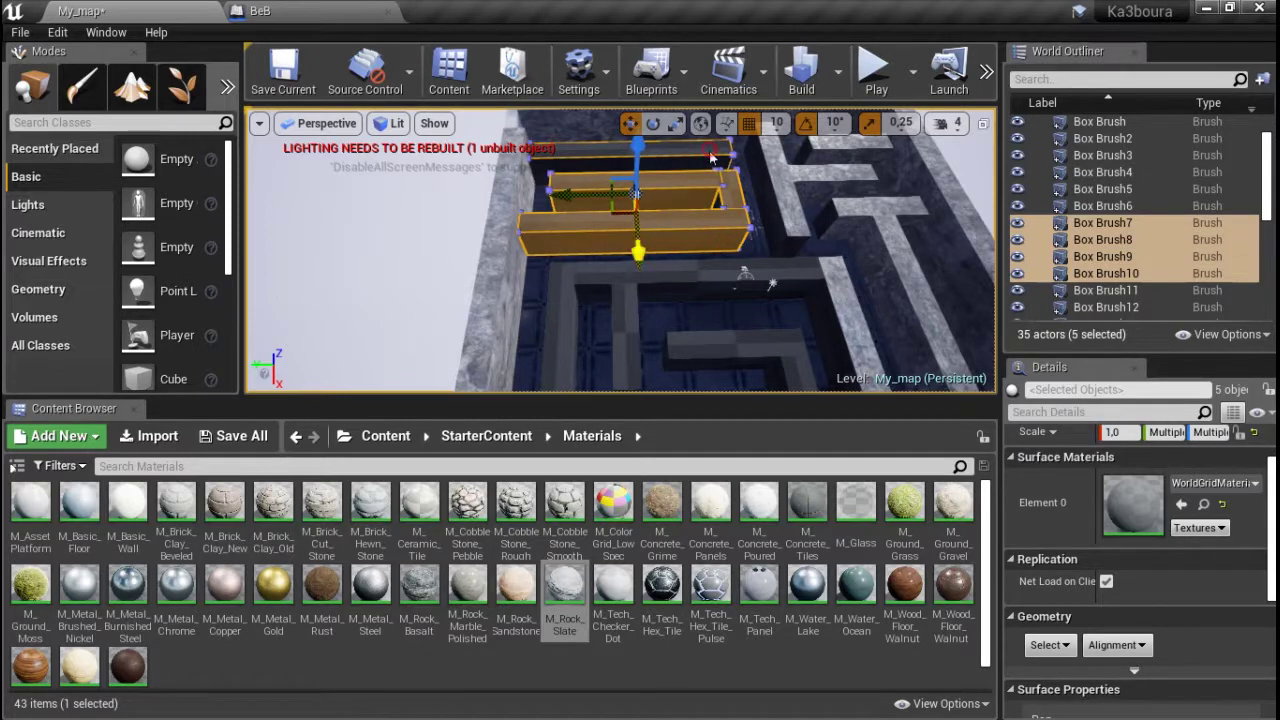
pyautogui.keyDown('ctrl'); pyautogui.click(698, 162); pyautogui.keyUp('ctrl')
# - Reselect the maze wall brushes, including Box Brush9 and Box Brush7
pyautogui.keyDown('ctrl'); pyautogui.click(695, 165); pyautogui.keyUp('ctrl')
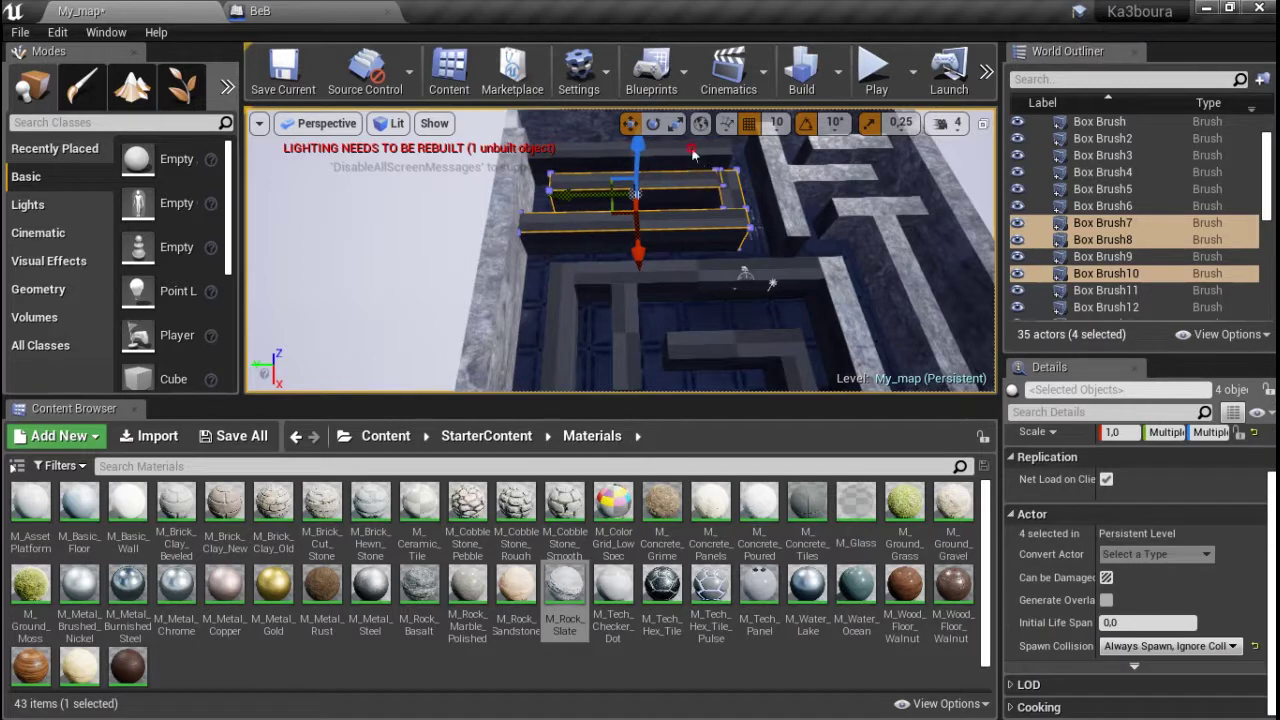
pyautogui.keyDown('ctrl'); pyautogui.click(692, 153); pyautogui.keyUp('ctrl')
pyautogui.click(681, 160)
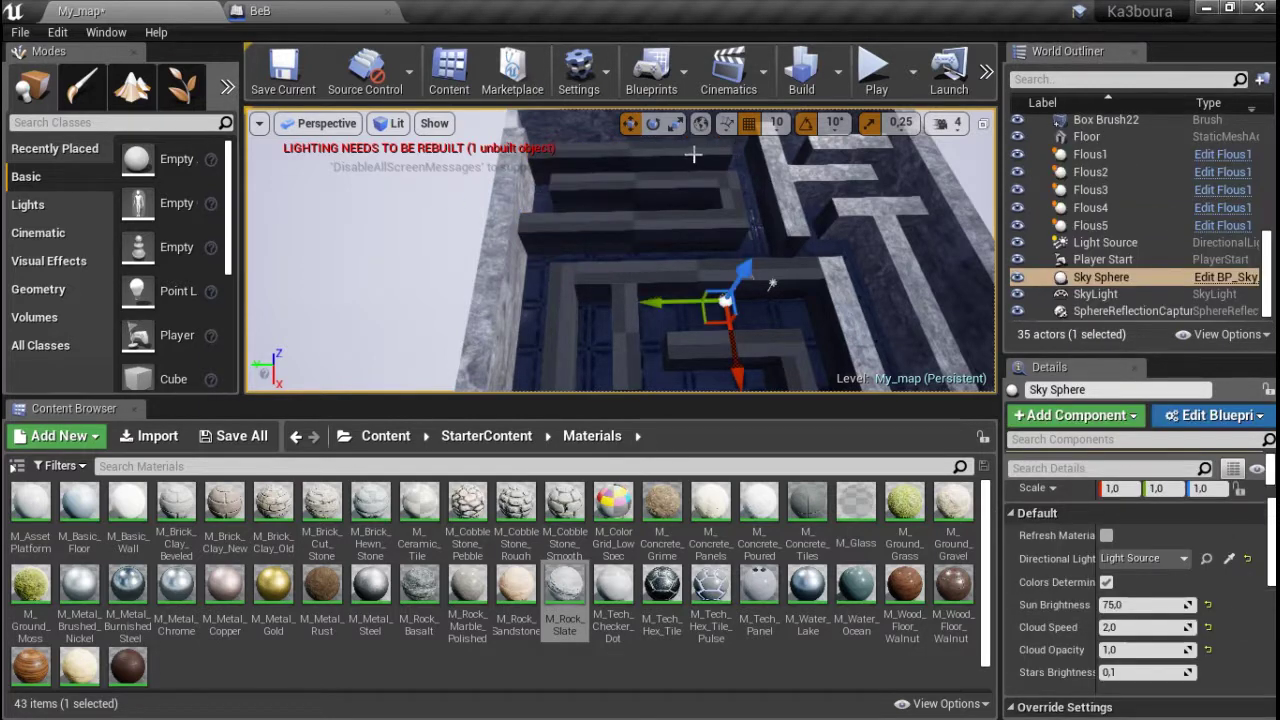
pyautogui.click(695, 160)
pyautogui.keyDown('ctrl'); pyautogui.click(687, 178); pyautogui.keyUp('ctrl')
pyautogui.keyDown('ctrl'); pyautogui.click(727, 192); pyautogui.keyUp('ctrl')
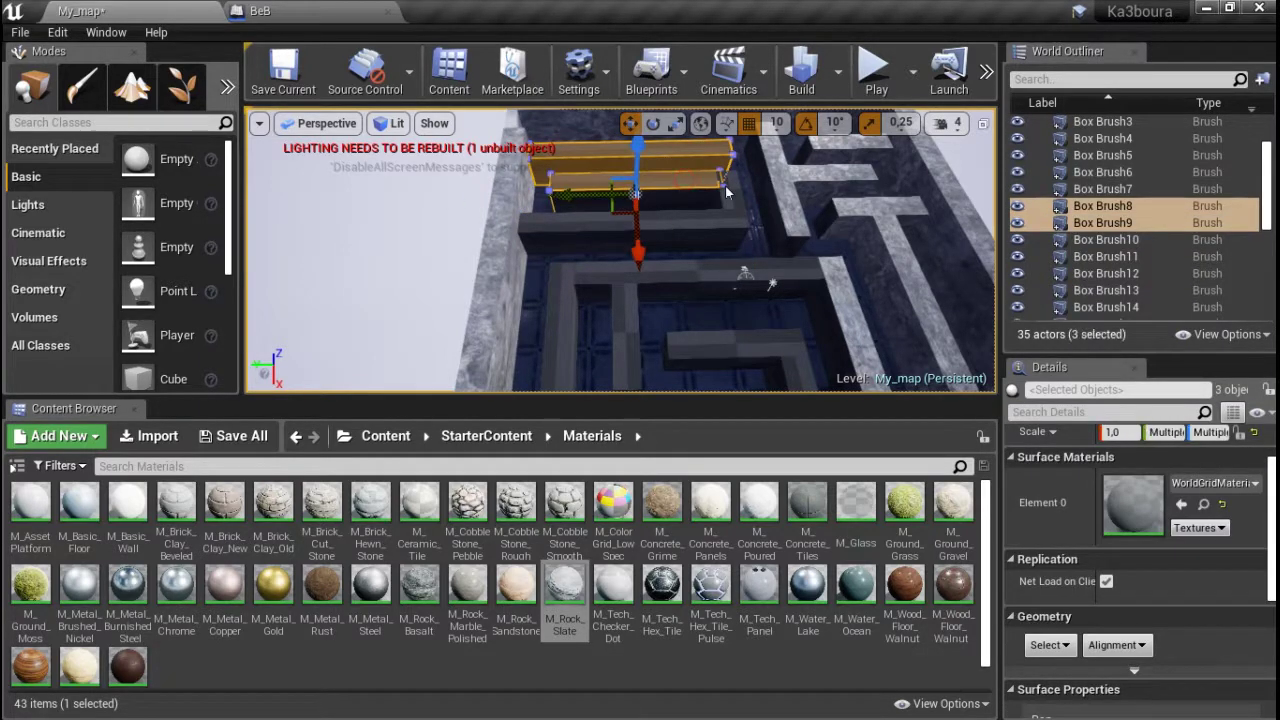
pyautogui.keyDown('ctrl'); pyautogui.click(686, 238); pyautogui.keyUp('ctrl')
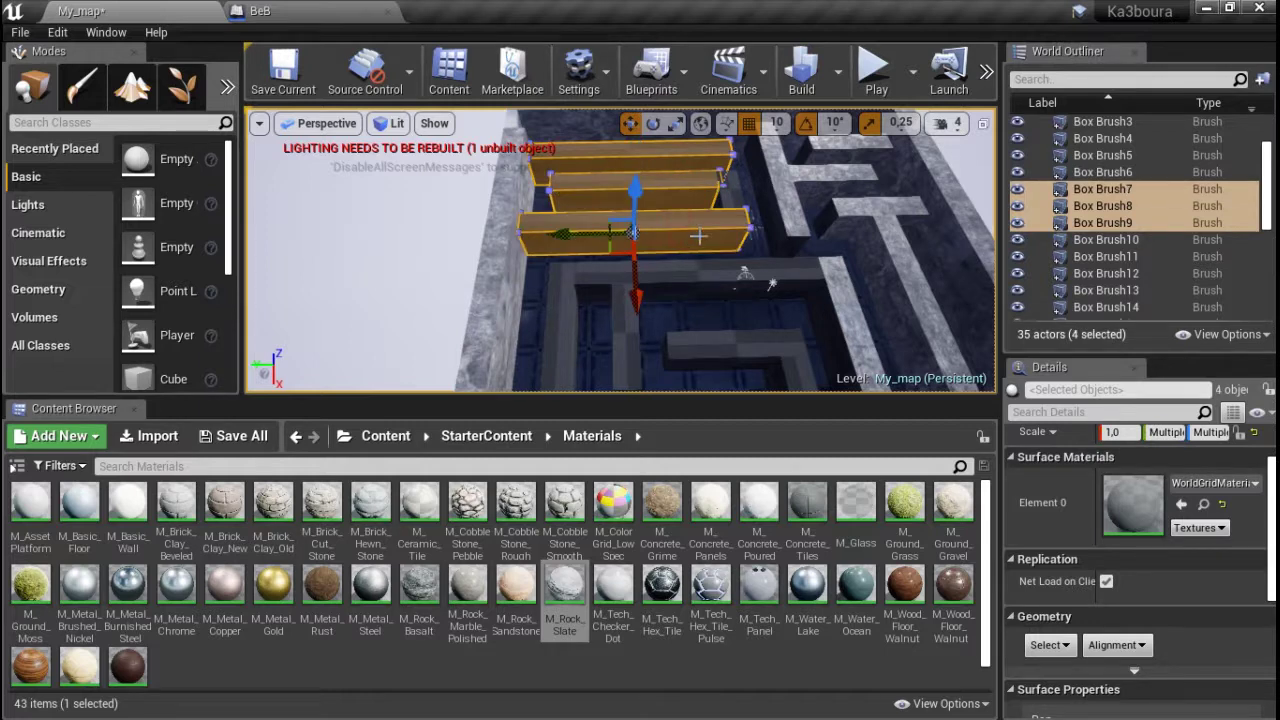
# - Set the selected walls' vertical texture scale to 16 and apply it
pyautogui.scroll(-3, 1180, 550)
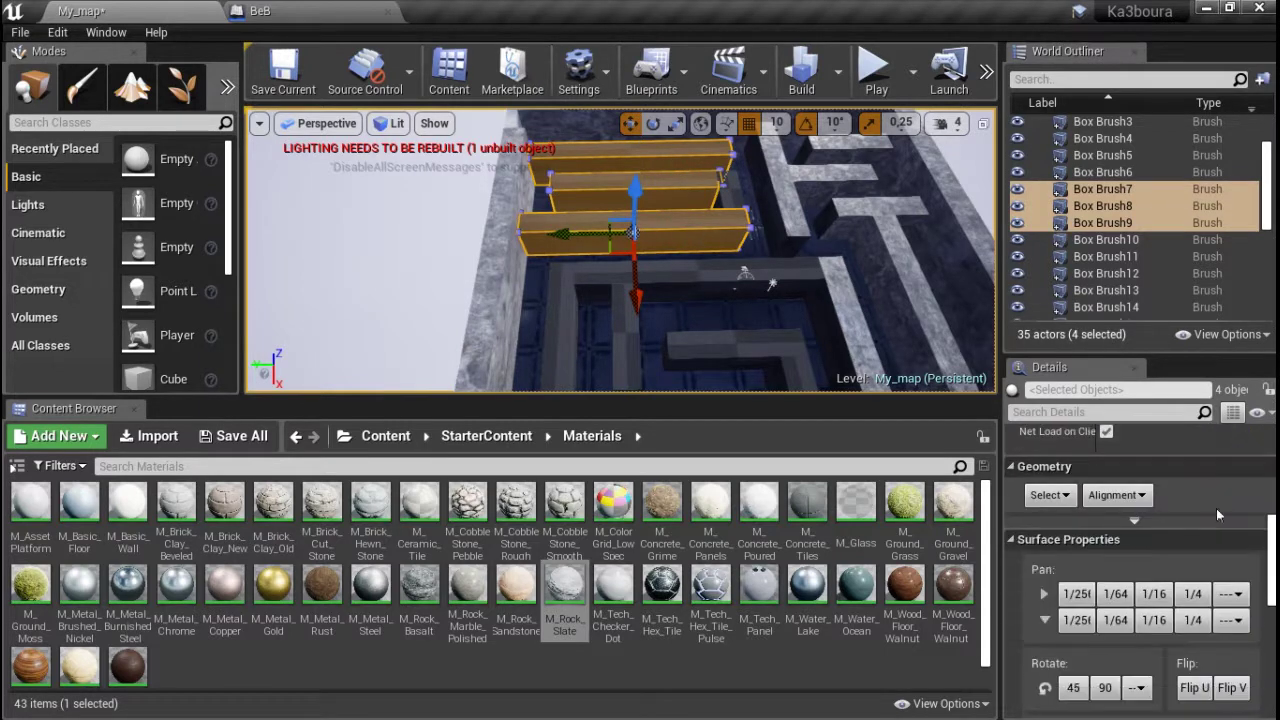
pyautogui.scroll(-2, 1216, 508)
pyautogui.scroll(-1, 1138, 634)
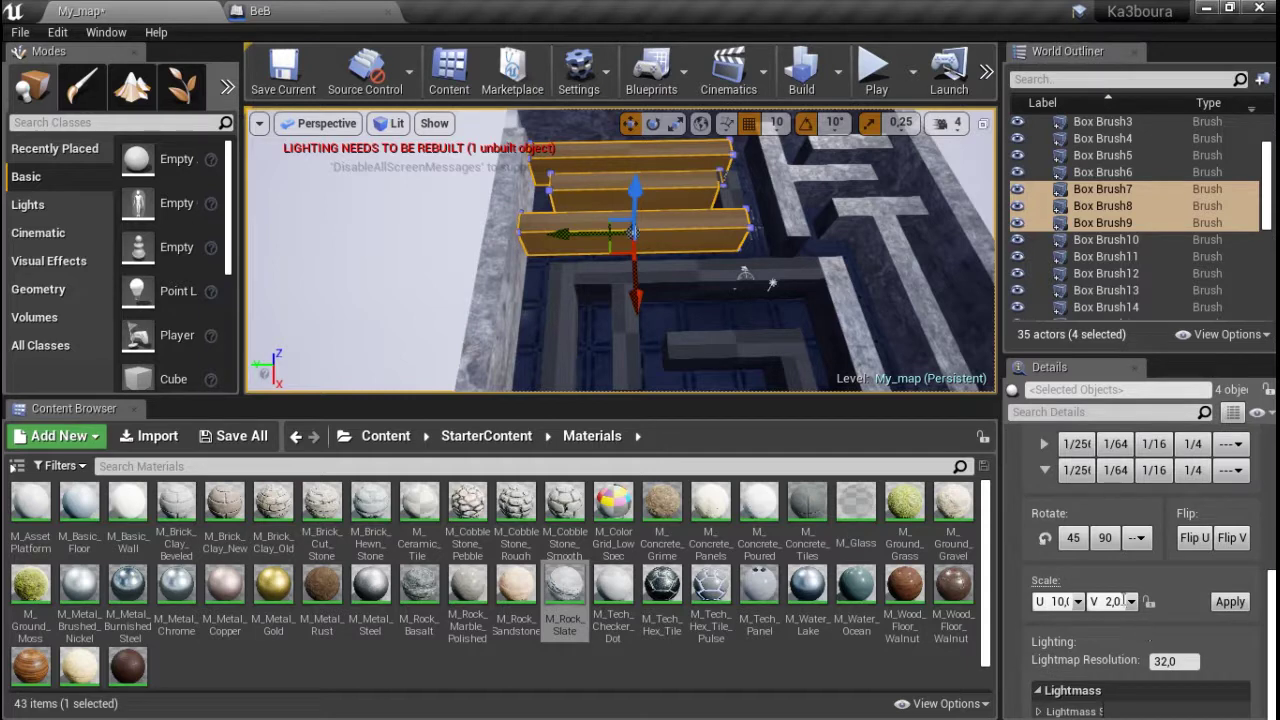
pyautogui.click(1131, 602)
pyautogui.click(1110, 570)
pyautogui.click(1131, 602)
pyautogui.click(1110, 583)
pyautogui.click(1228, 602)
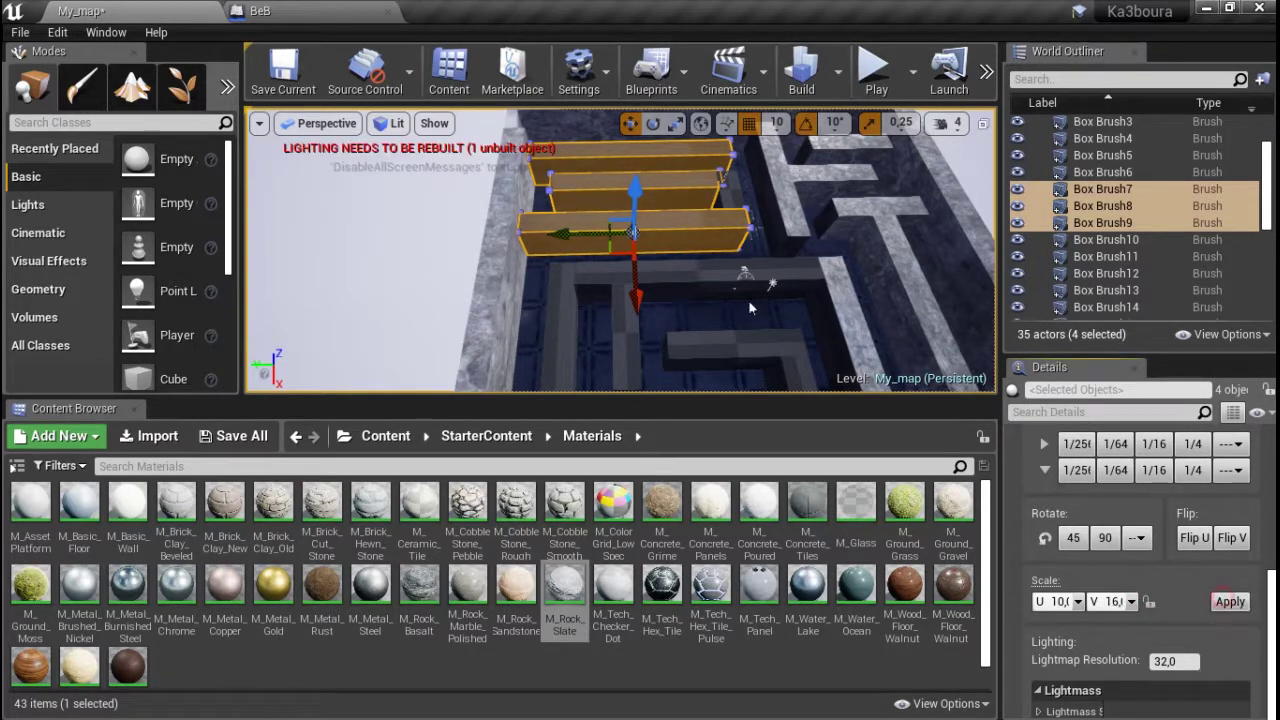
# - Apply M_Rock_Slate to the chosen walls and look over the result
pyautogui.moveTo(565, 590); pyautogui.dragTo(578, 215)
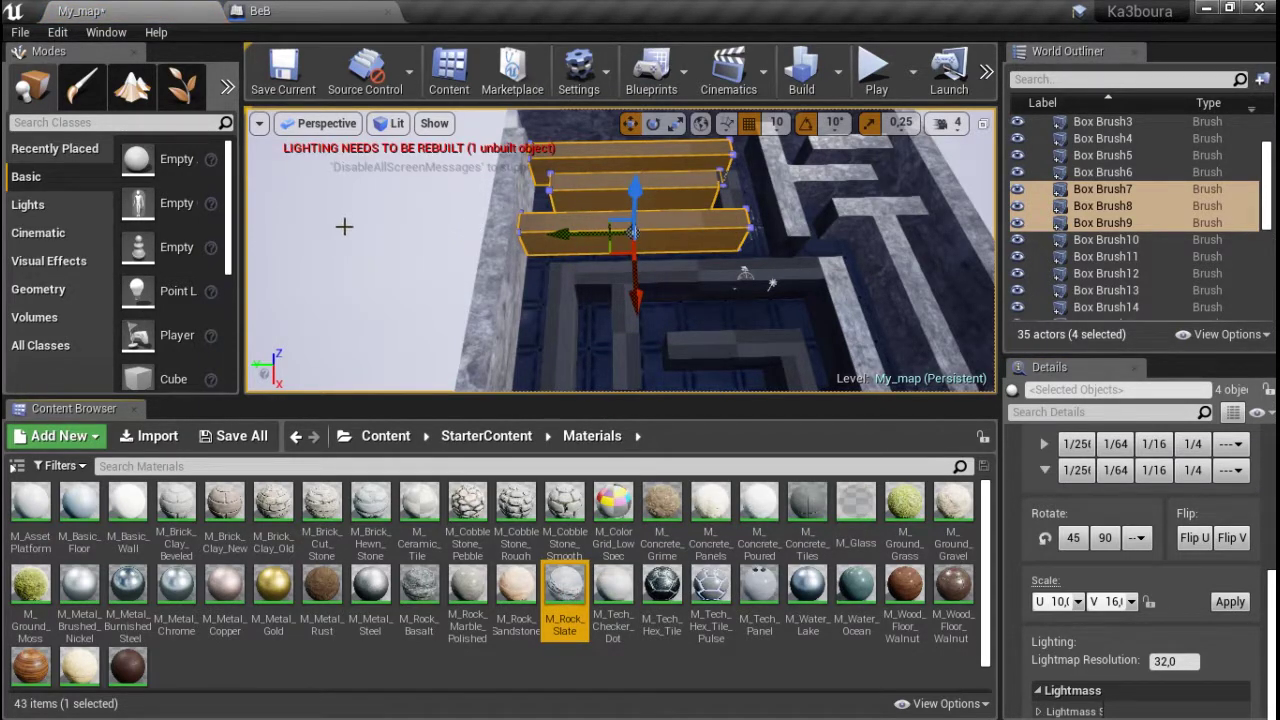
pyautogui.moveTo(344, 227); pyautogui.dragTo(344, 227, button='right')
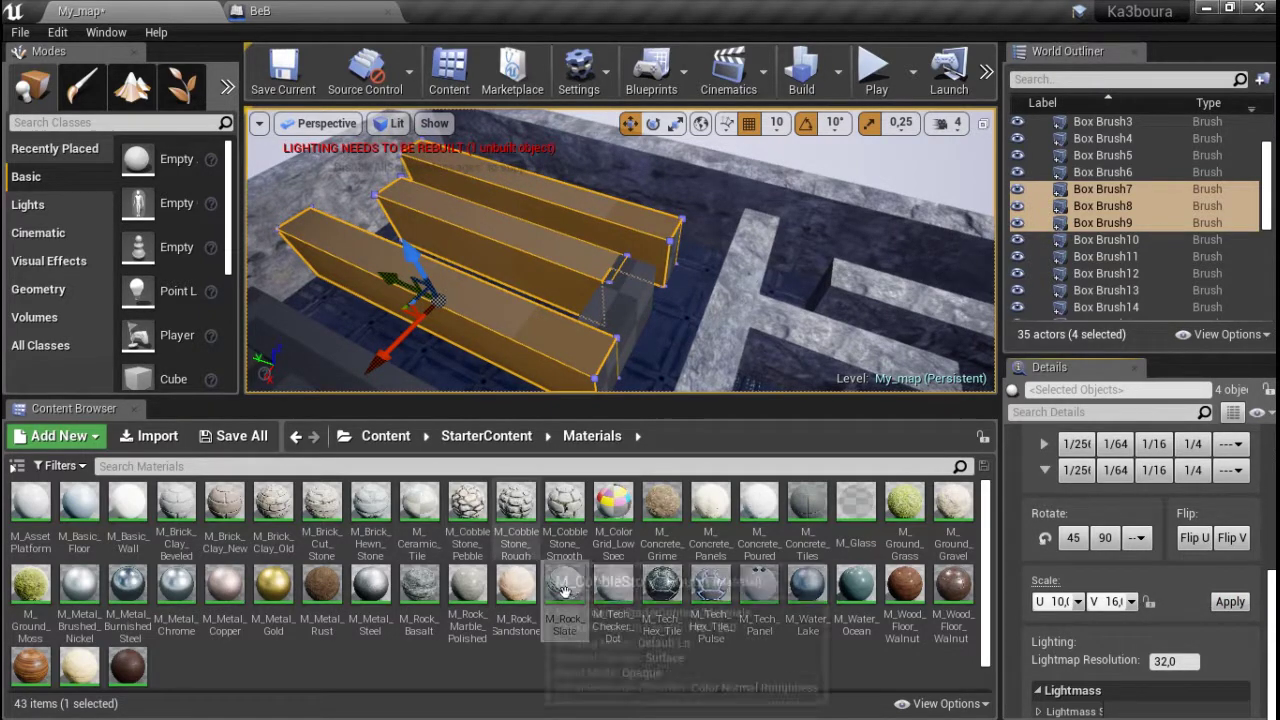
pyautogui.moveTo(556, 585); pyautogui.dragTo(520, 326)
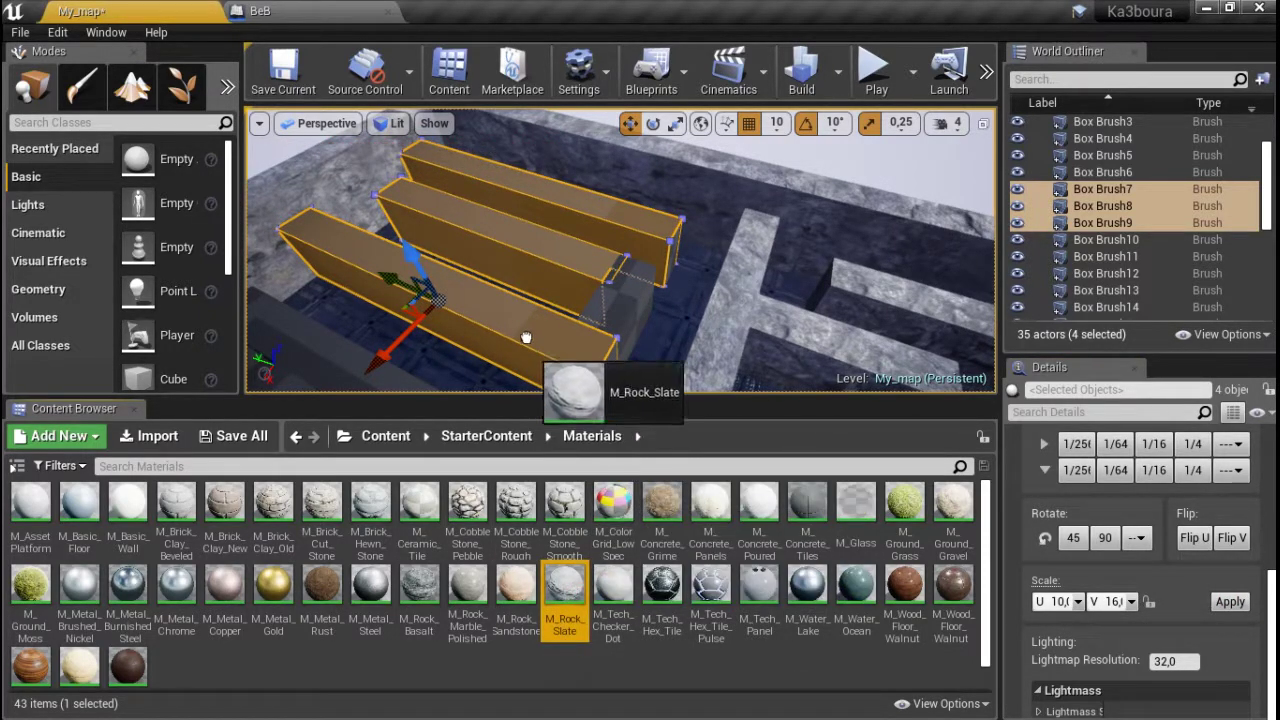
pyautogui.click(840, 248)
pyautogui.moveTo(840, 248); pyautogui.dragTo(840, 248, button='right')
pyautogui.moveTo(882, 181); pyautogui.dragTo(882, 181, button='right')
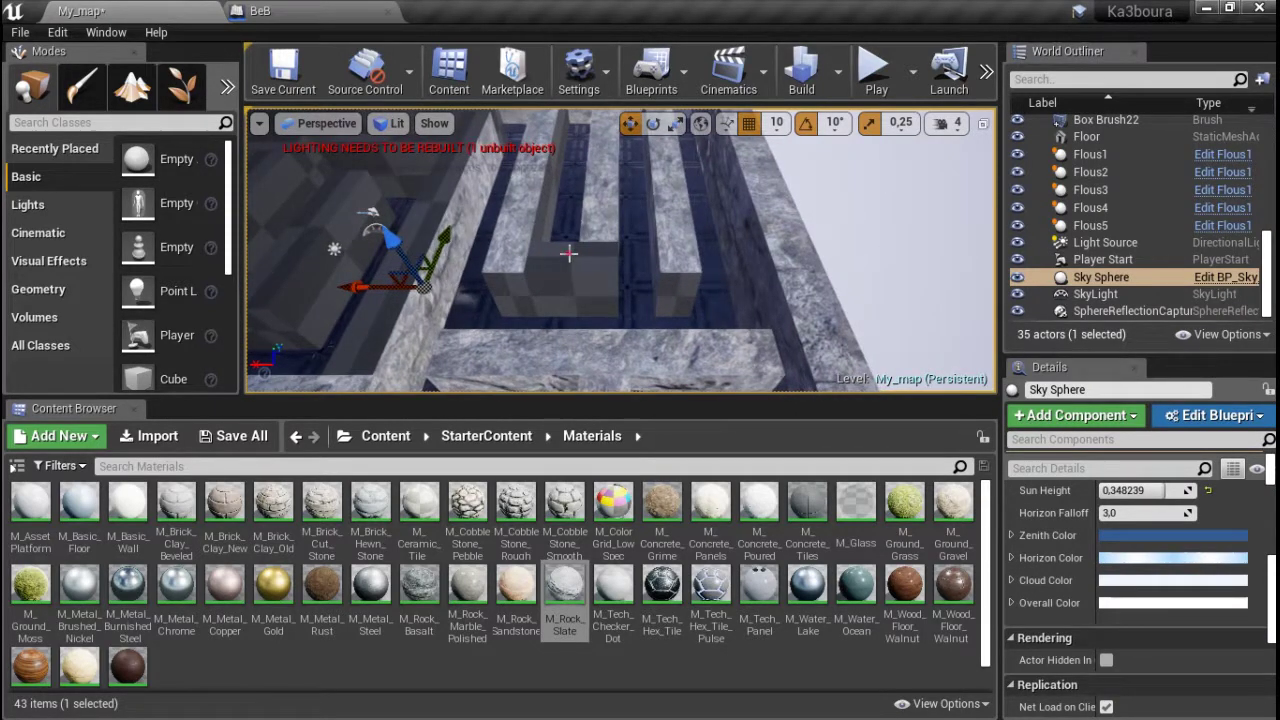
# - Select walls Box Brush10, Box Brush7 and Box Brush9
pyautogui.click(559, 290)
pyautogui.keyDown('ctrl'); pyautogui.click(540, 195); pyautogui.keyUp('ctrl')
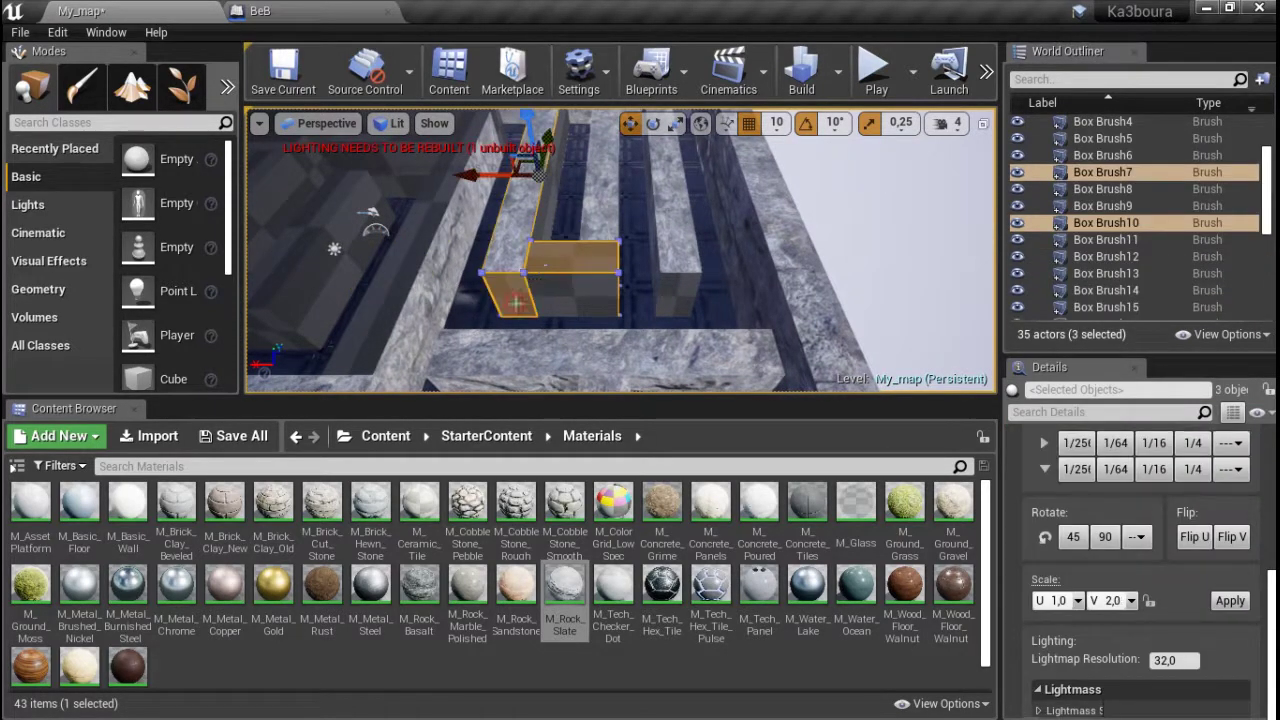
pyautogui.keyDown('ctrl'); pyautogui.click(553, 195); pyautogui.keyUp('ctrl')
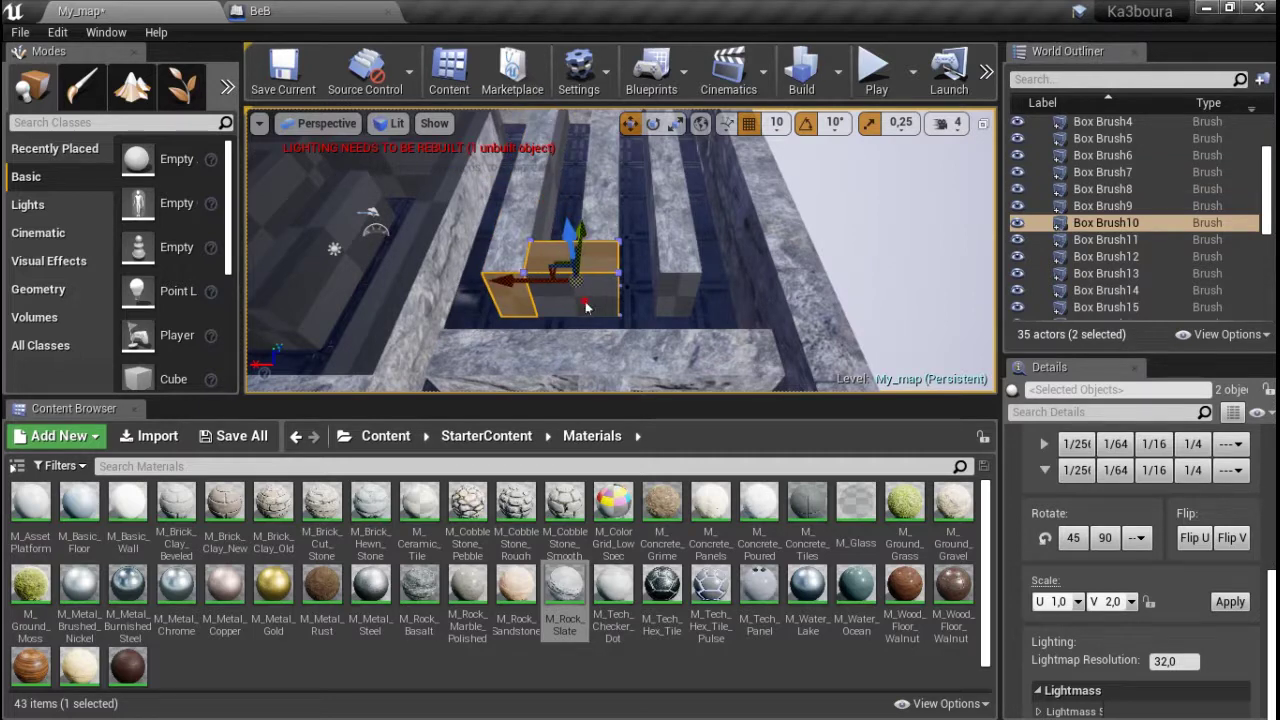
pyautogui.keyDown('ctrl'); pyautogui.click(549, 194); pyautogui.keyUp('ctrl')
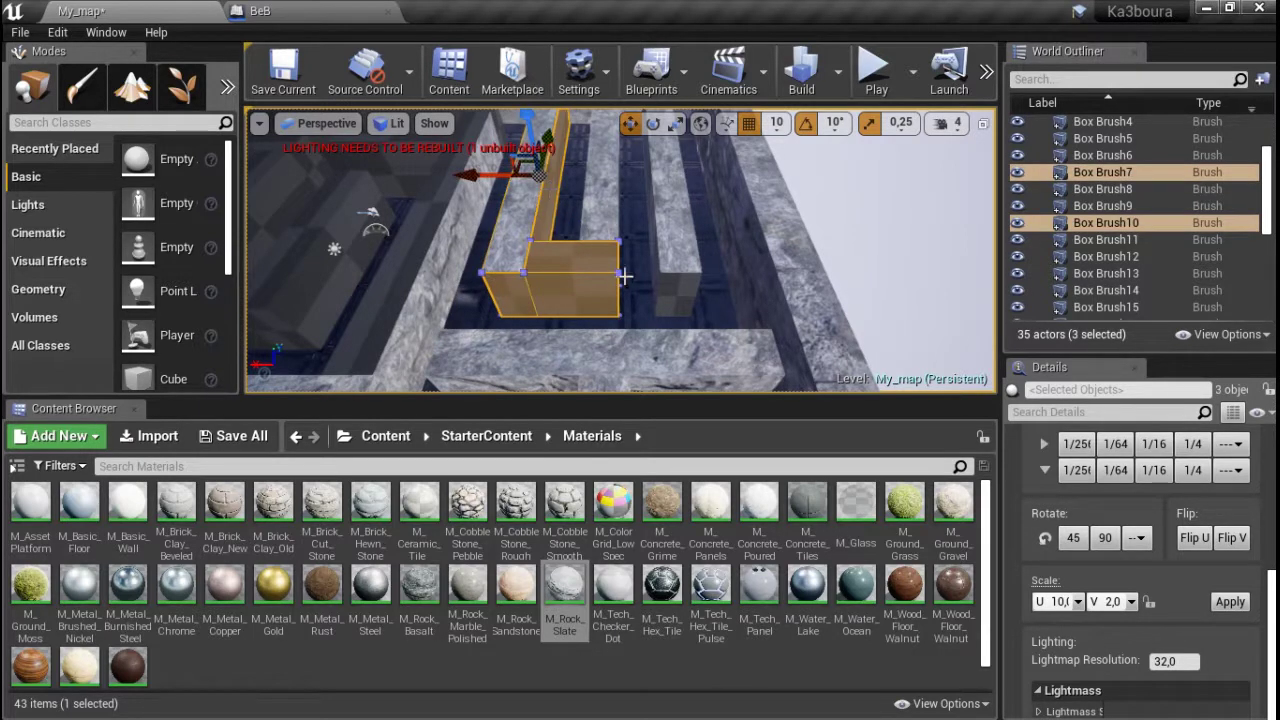
pyautogui.keyDown('ctrl'); pyautogui.click(671, 298); pyautogui.keyUp('ctrl')
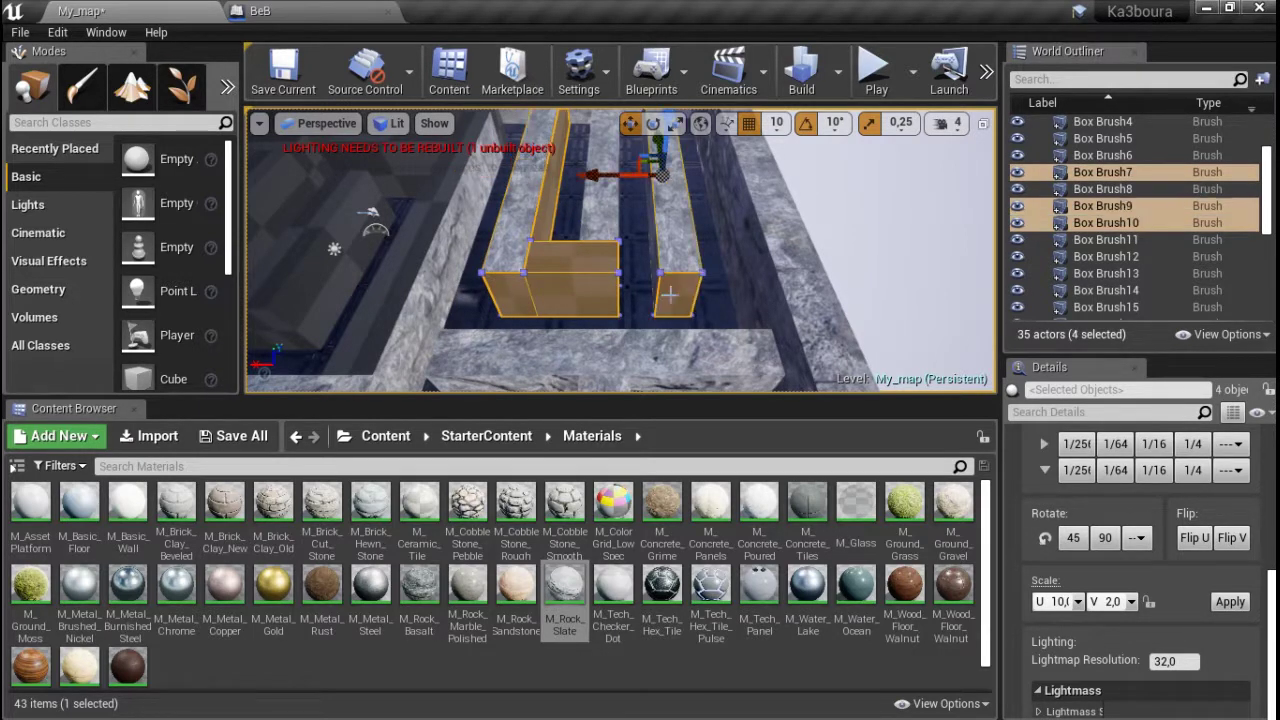
# - Apply vertical texture scale 16 and the M_Rock_Slate material to those walls
pyautogui.click(1131, 601)
pyautogui.click(1112, 482)
pyautogui.click(1229, 602)
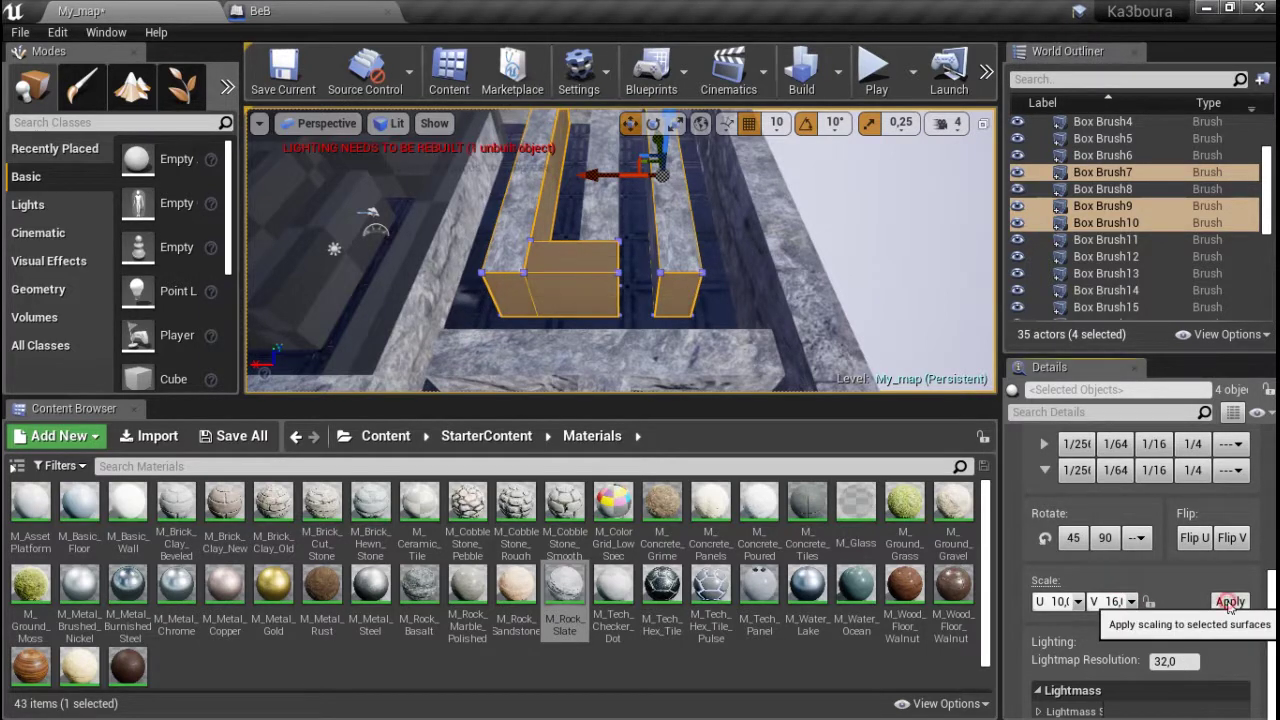
pyautogui.moveTo(564, 588); pyautogui.dragTo(588, 293)
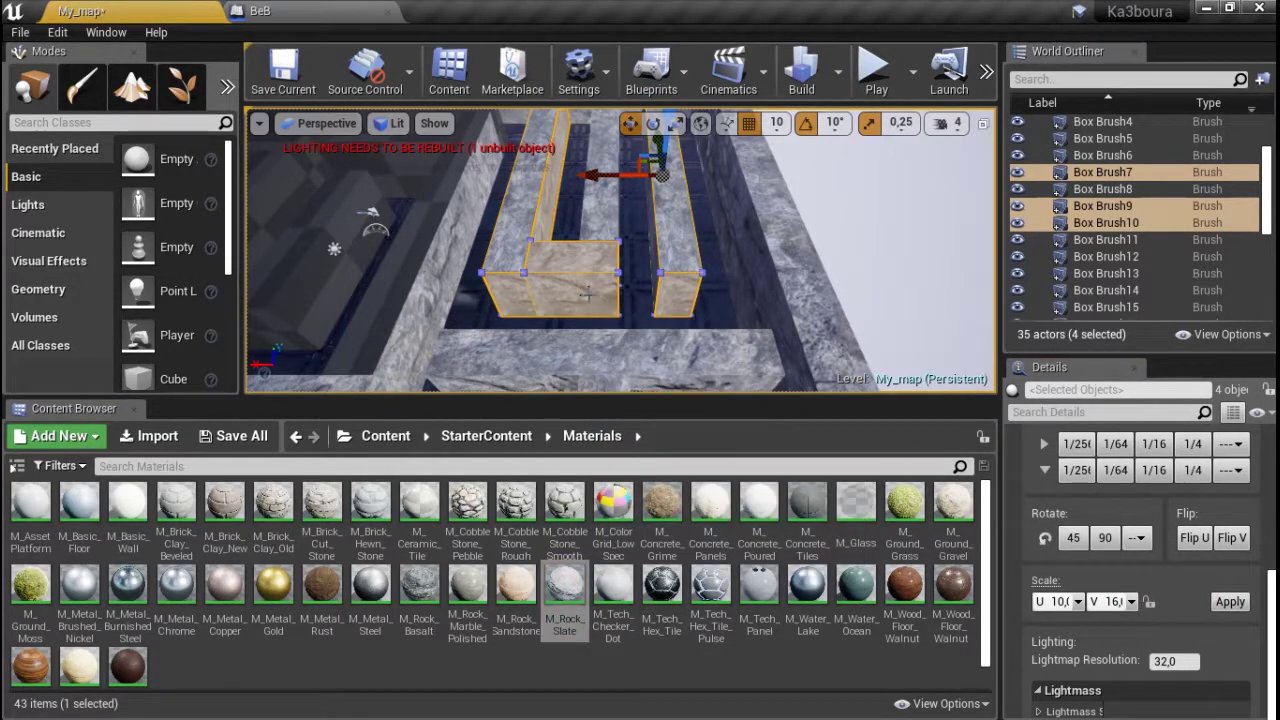
pyautogui.click(950, 244)
pyautogui.moveTo(950, 244); pyautogui.dragTo(900, 180, button='right')
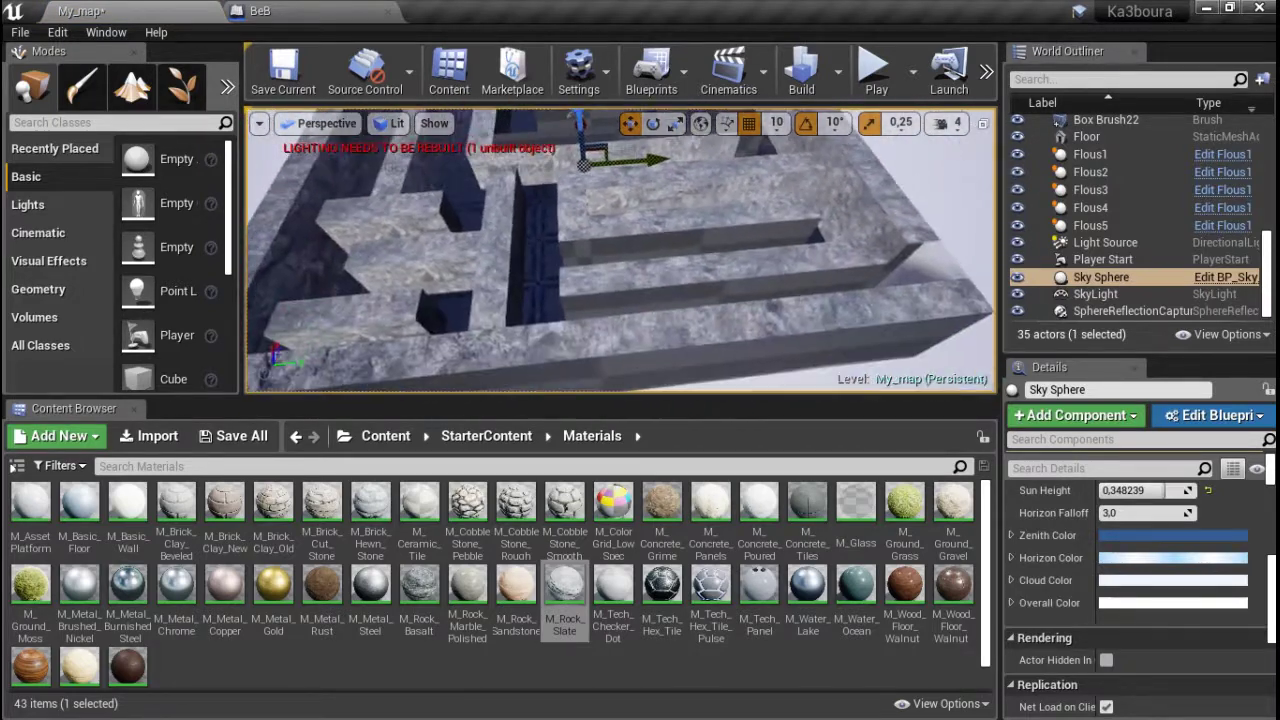
# - Select ten maze walls, including Box Brush9, 3, 8, 10, 11 and 21
pyautogui.moveTo(698, 313); pyautogui.dragTo(698, 313, button='right')
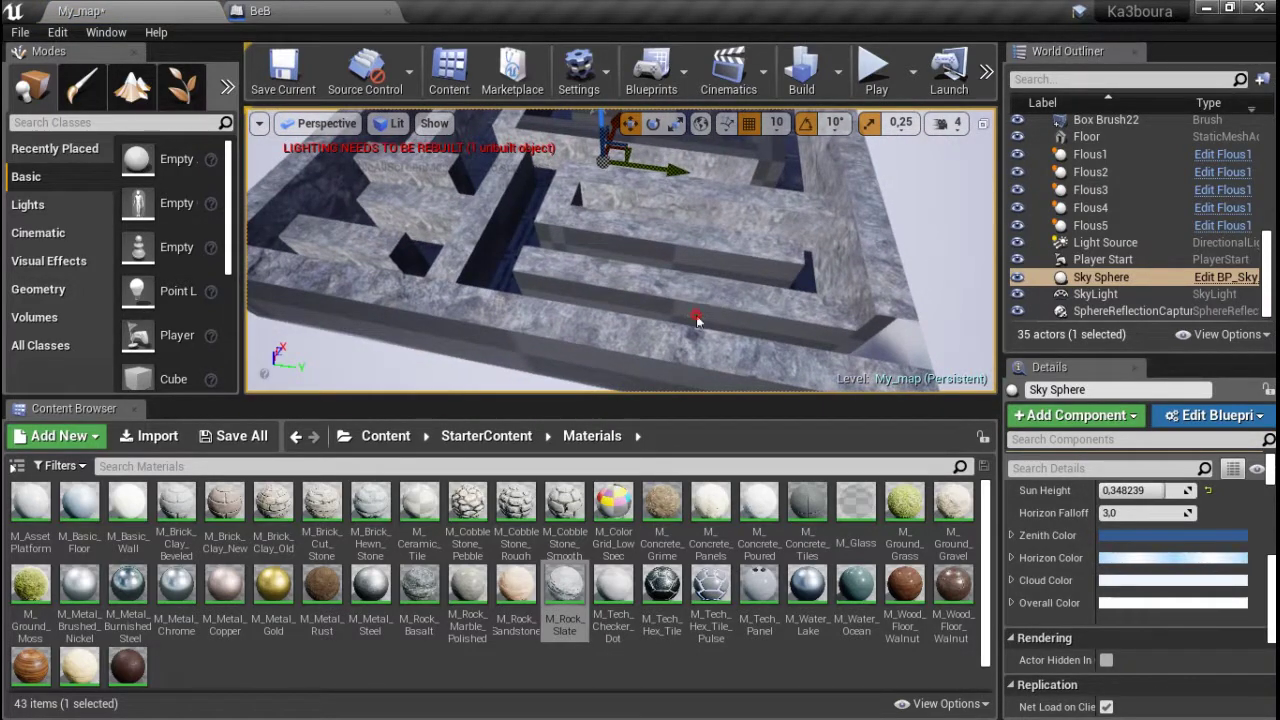
pyautogui.click(698, 318)
pyautogui.keyDown('ctrl'); pyautogui.click(868, 328); pyautogui.keyUp('ctrl')
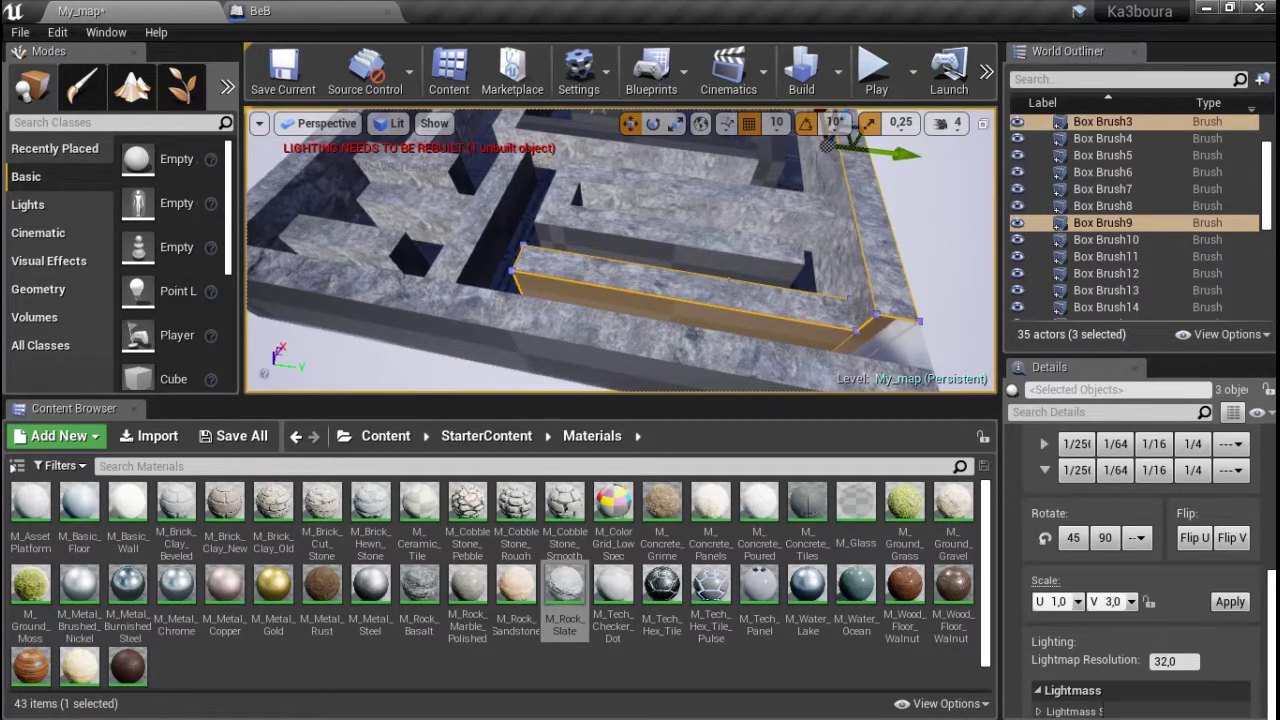
pyautogui.keyDown('ctrl'); pyautogui.click(655, 255); pyautogui.keyUp('ctrl')
pyautogui.keyDown('ctrl'); pyautogui.click(546, 240); pyautogui.keyUp('ctrl')
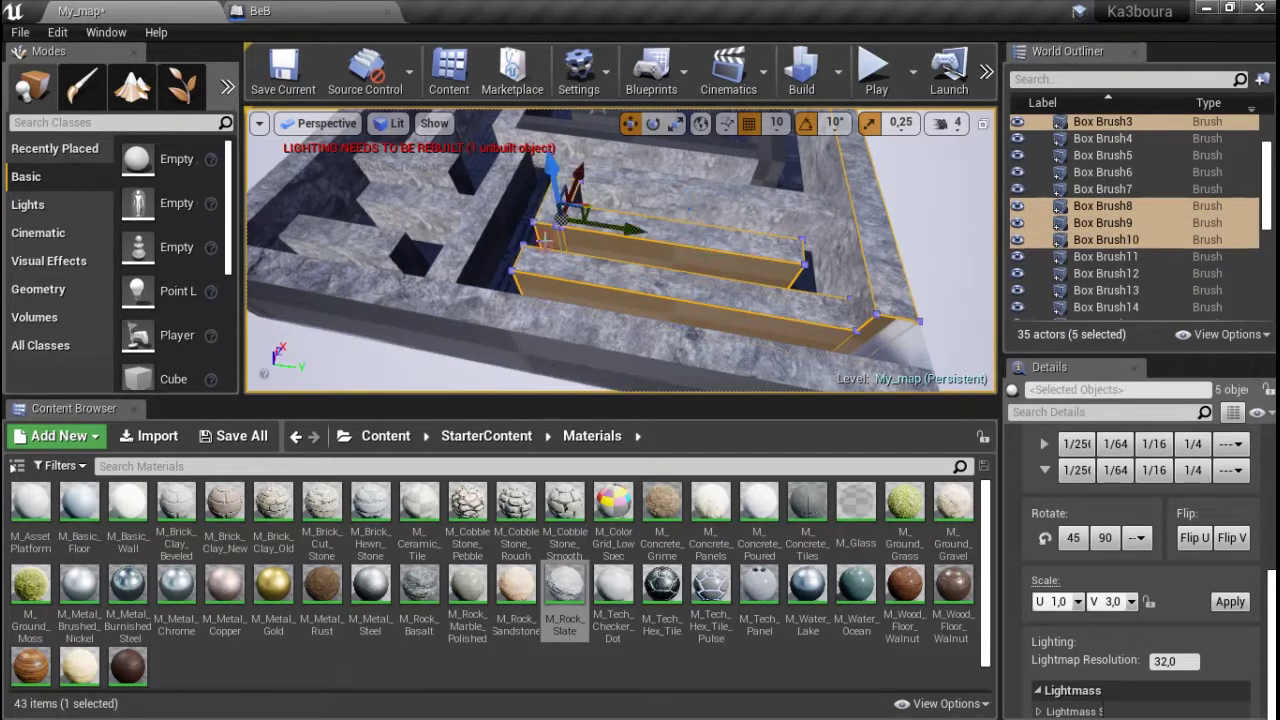
pyautogui.keyDown('ctrl'); pyautogui.click(471, 199); pyautogui.keyUp('ctrl')
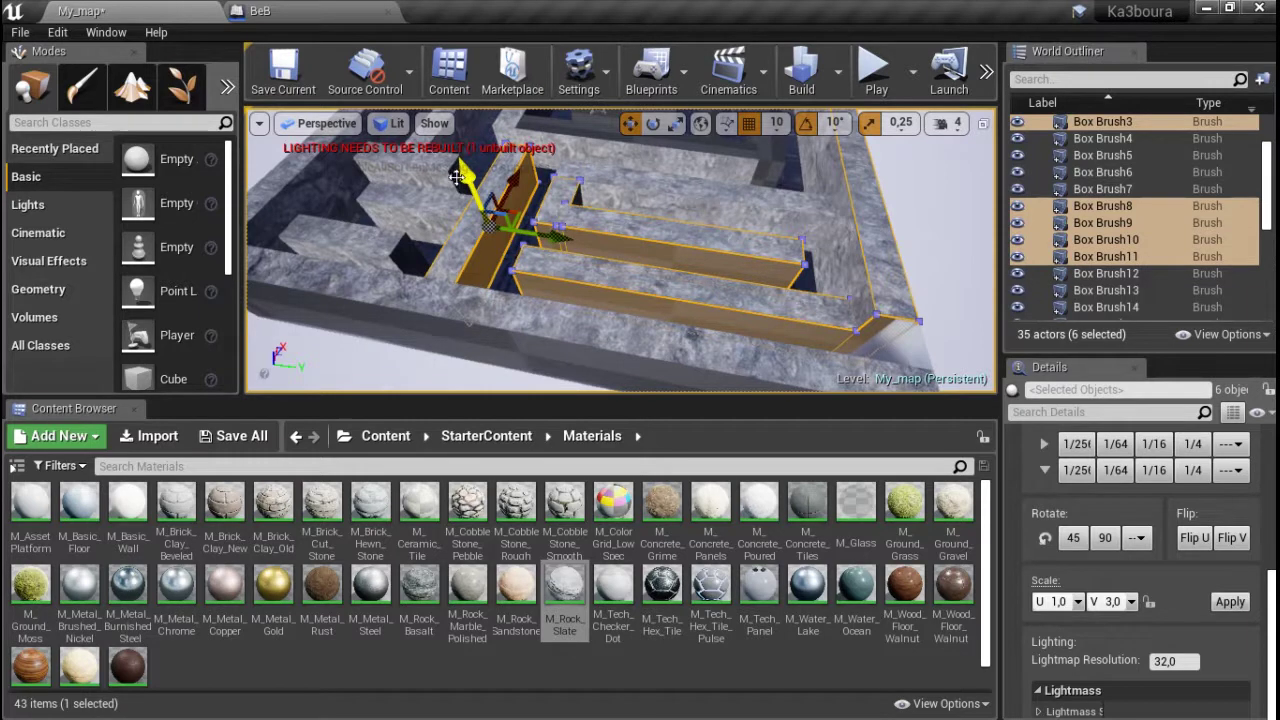
pyautogui.keyDown('ctrl'); pyautogui.click(399, 262); pyautogui.keyUp('ctrl')
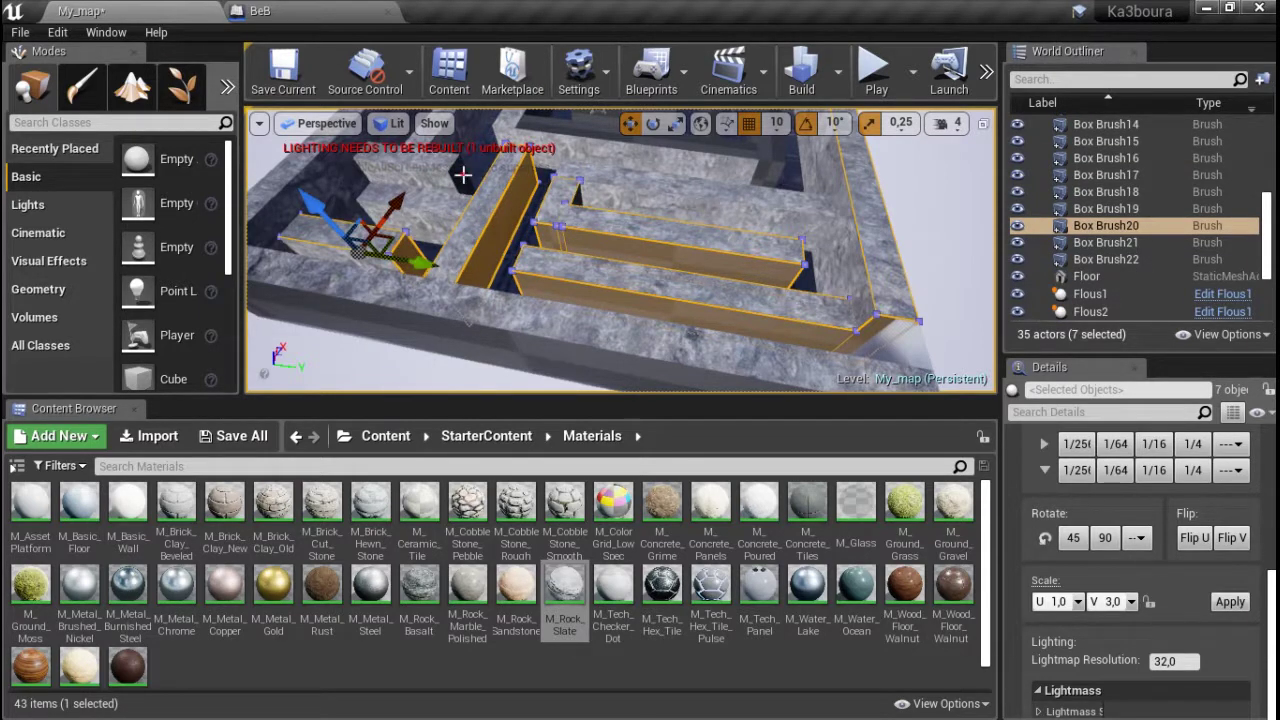
pyautogui.keyDown('ctrl'); pyautogui.click(463, 176); pyautogui.keyUp('ctrl')
pyautogui.keyDown('ctrl'); pyautogui.click(774, 176); pyautogui.keyUp('ctrl')
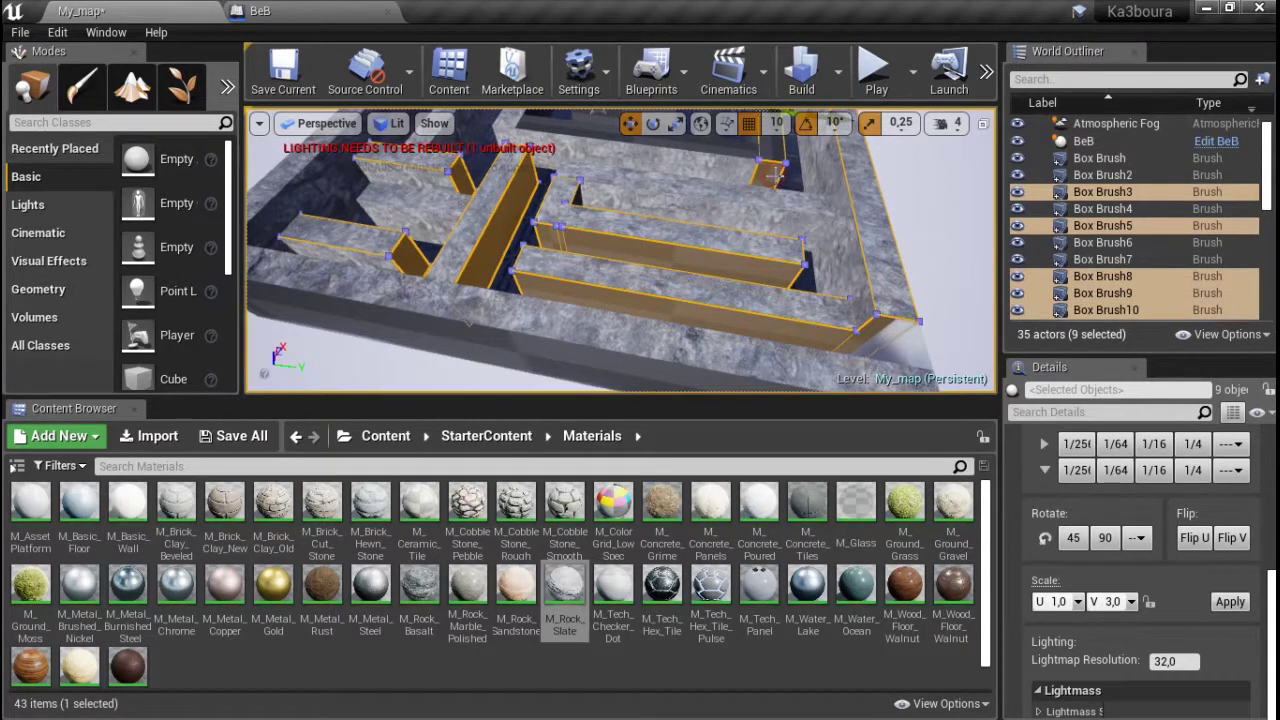
pyautogui.keyDown('ctrl'); pyautogui.click(581, 134); pyautogui.keyUp('ctrl')
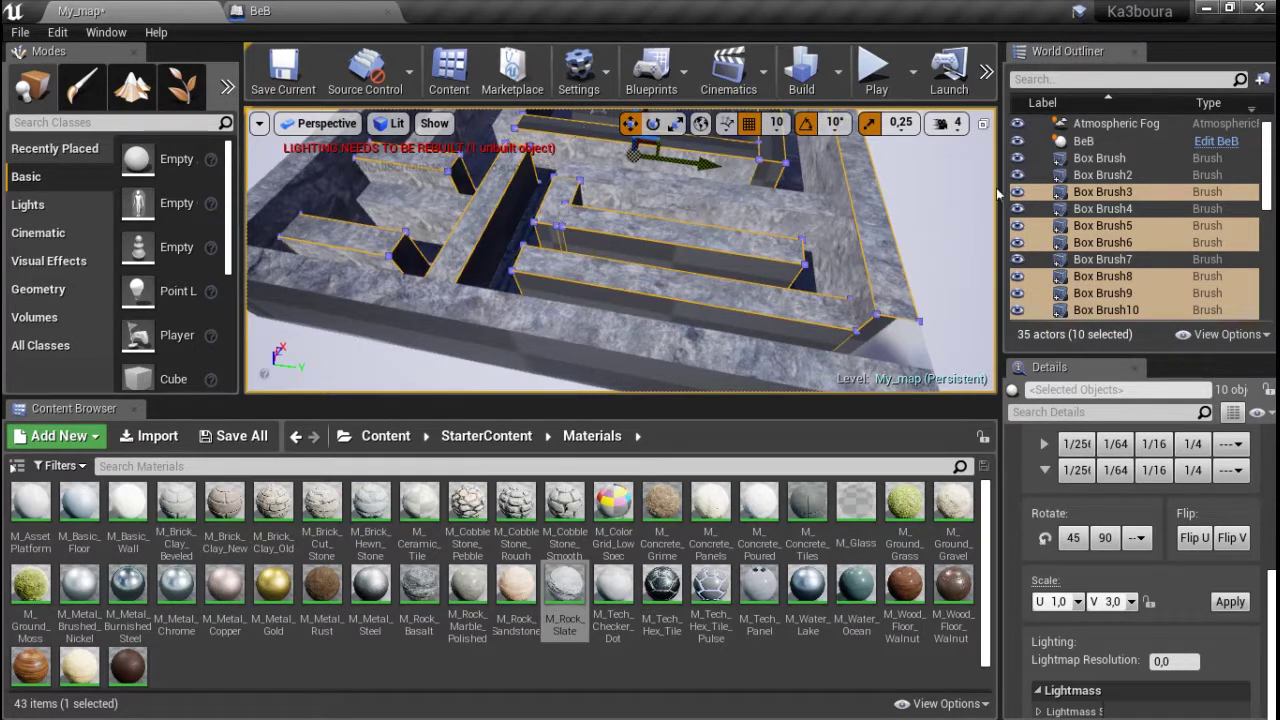
# - Set vertical texture scale 16 and drop M_Rock_Slate onto the ten walls
pyautogui.click(1131, 601)
pyautogui.click(1113, 584)
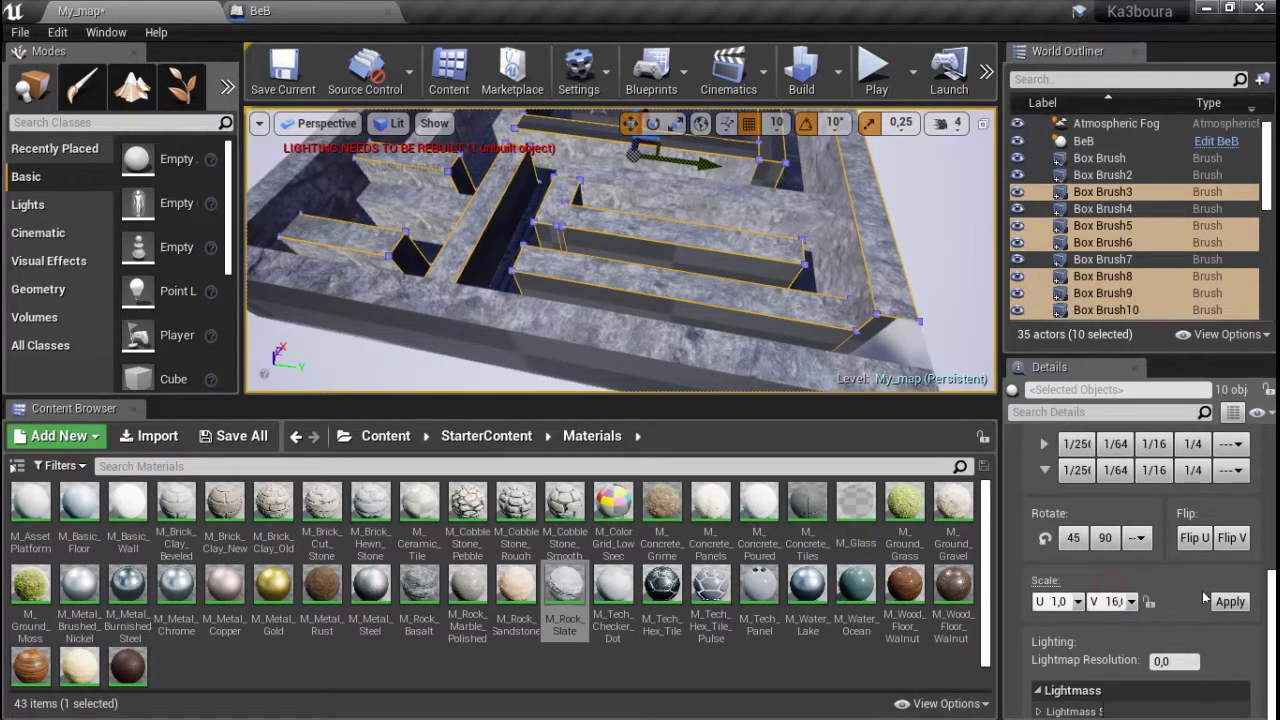
pyautogui.moveTo(565, 590)
pyautogui.mouseDown()
pyautogui.moveTo(557, 306)
pyautogui.moveTo(497, 242)
pyautogui.mouseUp()
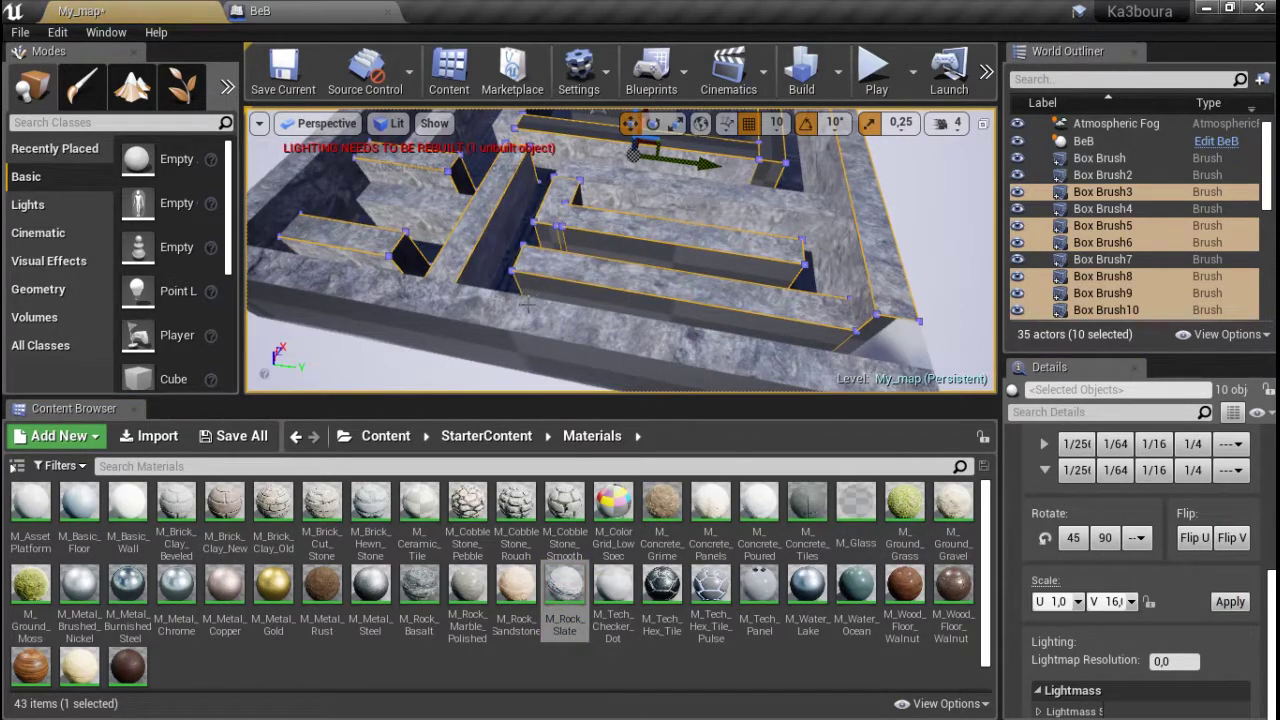
pyautogui.click(710, 315)
pyautogui.click(705, 318)
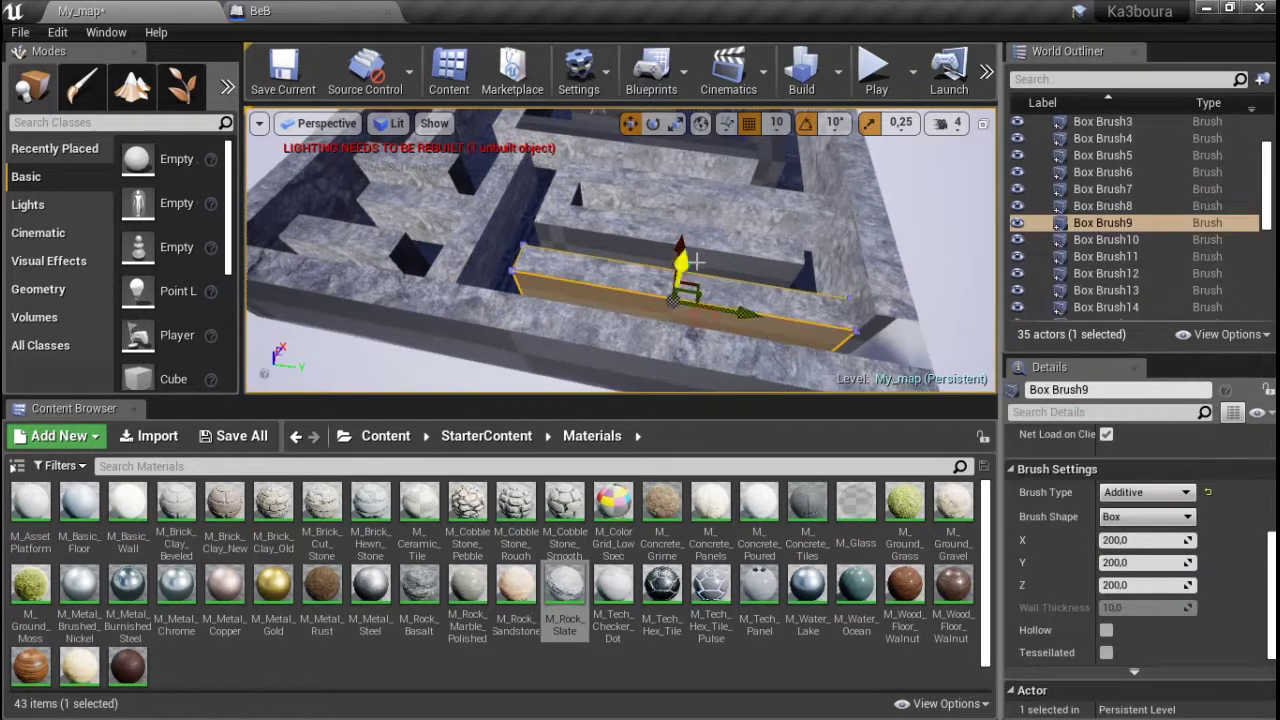
# - Select walls Box Brush9, 3, 5, 6 and 11
pyautogui.keyDown('ctrl'); pyautogui.click(718, 263); pyautogui.keyUp('ctrl')
pyautogui.keyDown('ctrl'); pyautogui.click(882, 325); pyautogui.keyUp('ctrl')
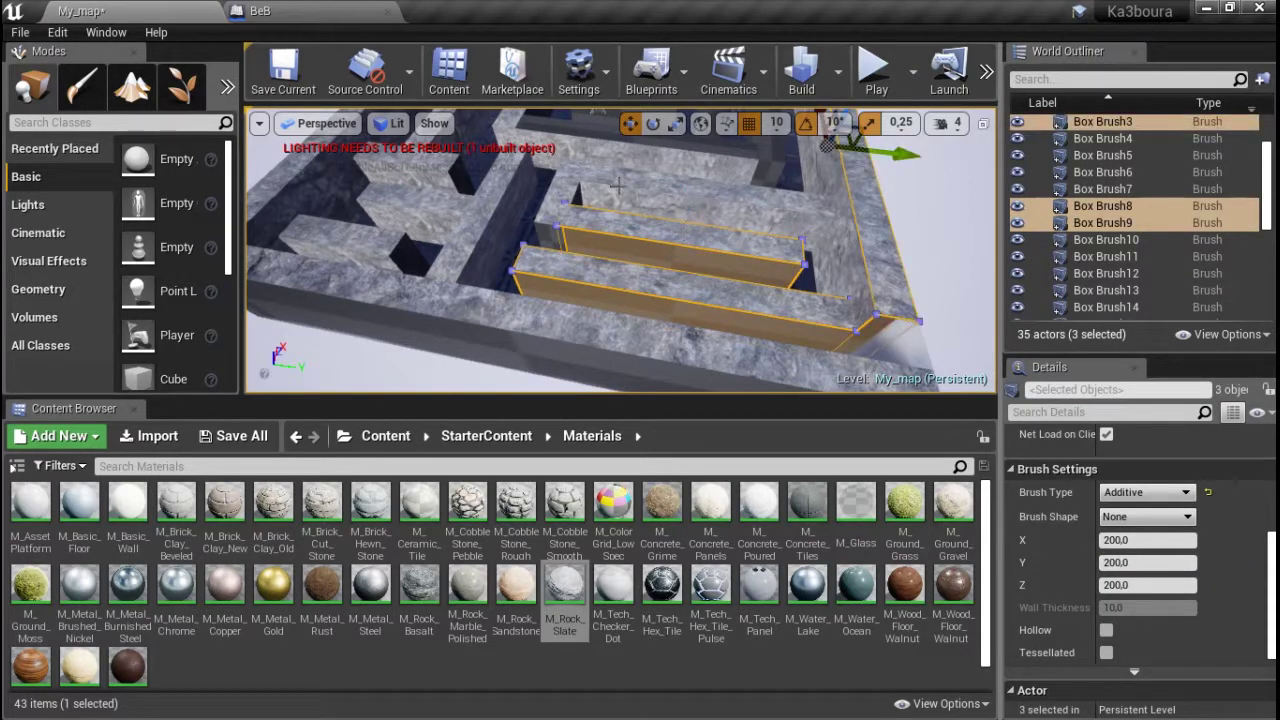
pyautogui.keyDown('ctrl'); pyautogui.click(770, 175); pyautogui.keyUp('ctrl')
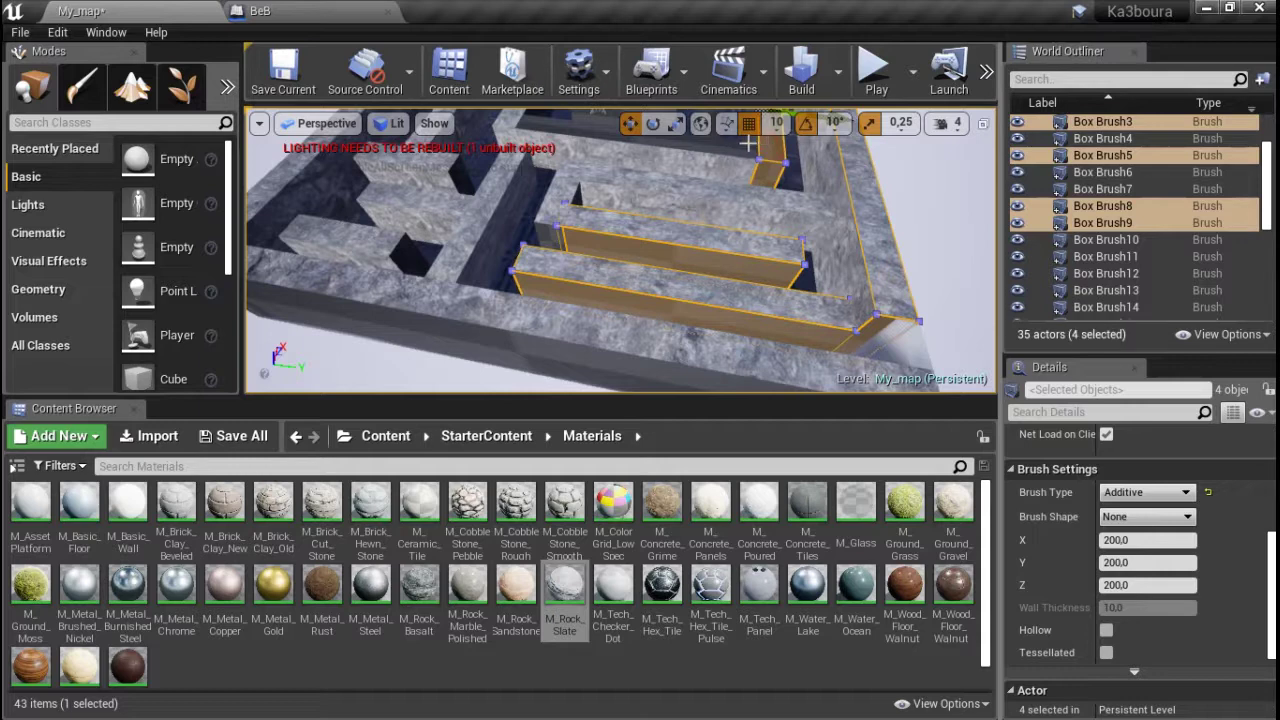
pyautogui.keyDown('ctrl'); pyautogui.click(719, 143); pyautogui.keyUp('ctrl')
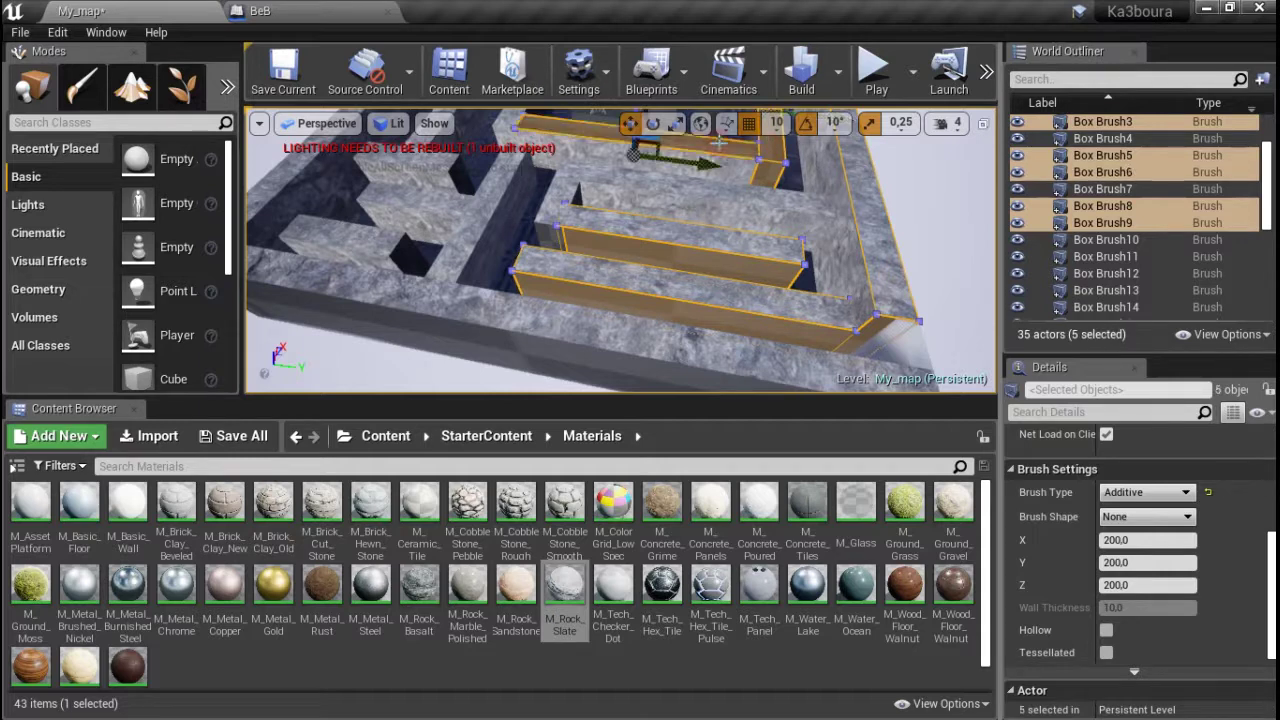
pyautogui.keyDown('ctrl'); pyautogui.click(490, 229); pyautogui.keyUp('ctrl')
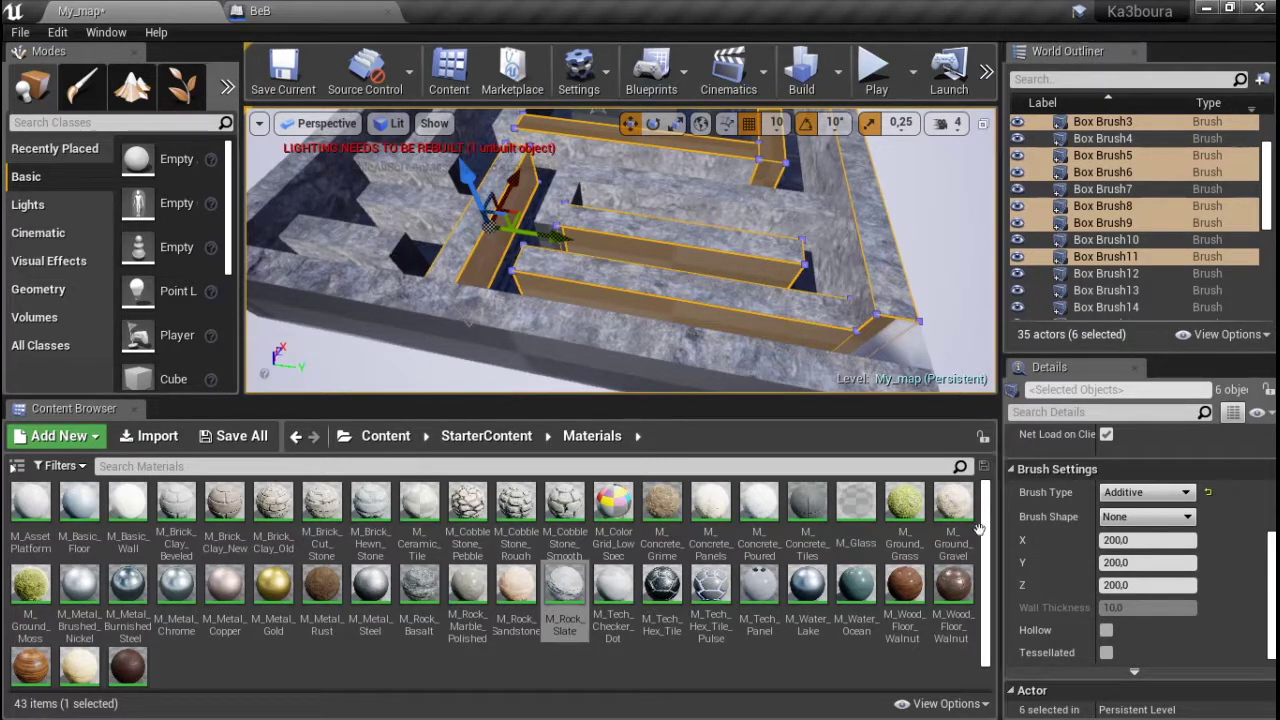
# - Set the selected walls' vertical texture scale to 16
pyautogui.scroll(3, 1199, 500)
pyautogui.scroll(1, 1197, 492)
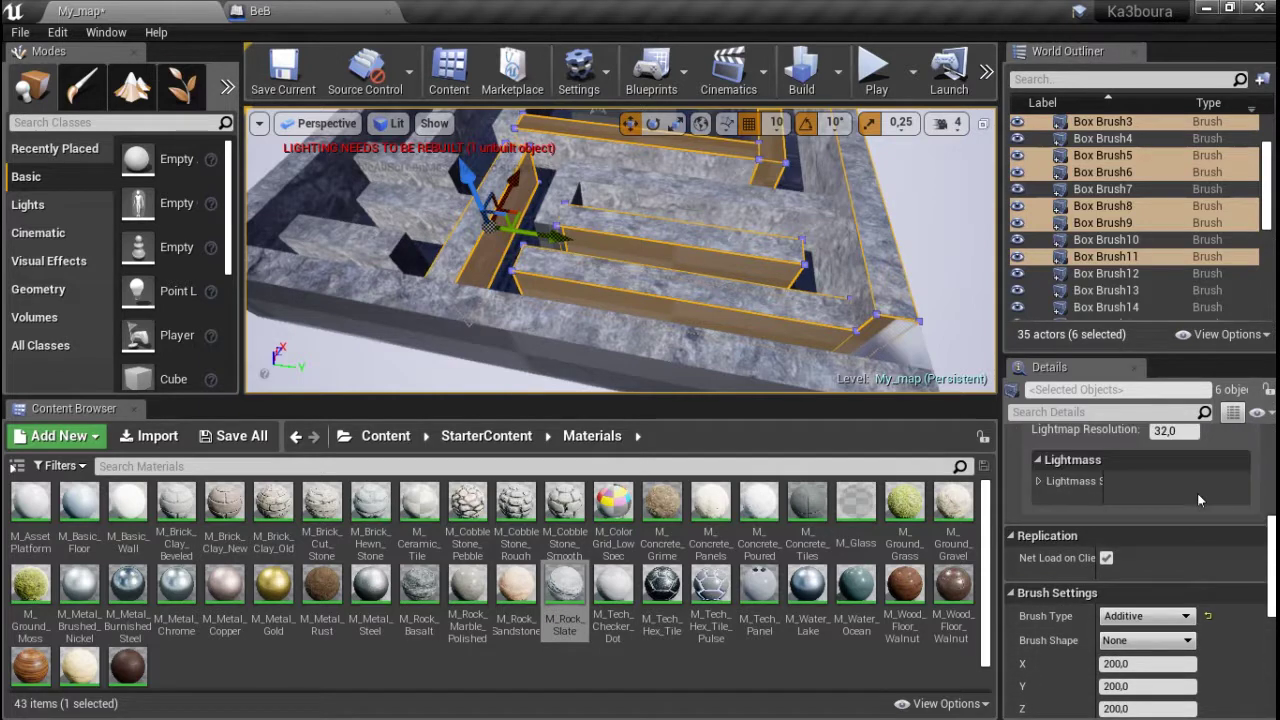
pyautogui.scroll(4, 1197, 492)
pyautogui.click(1130, 491)
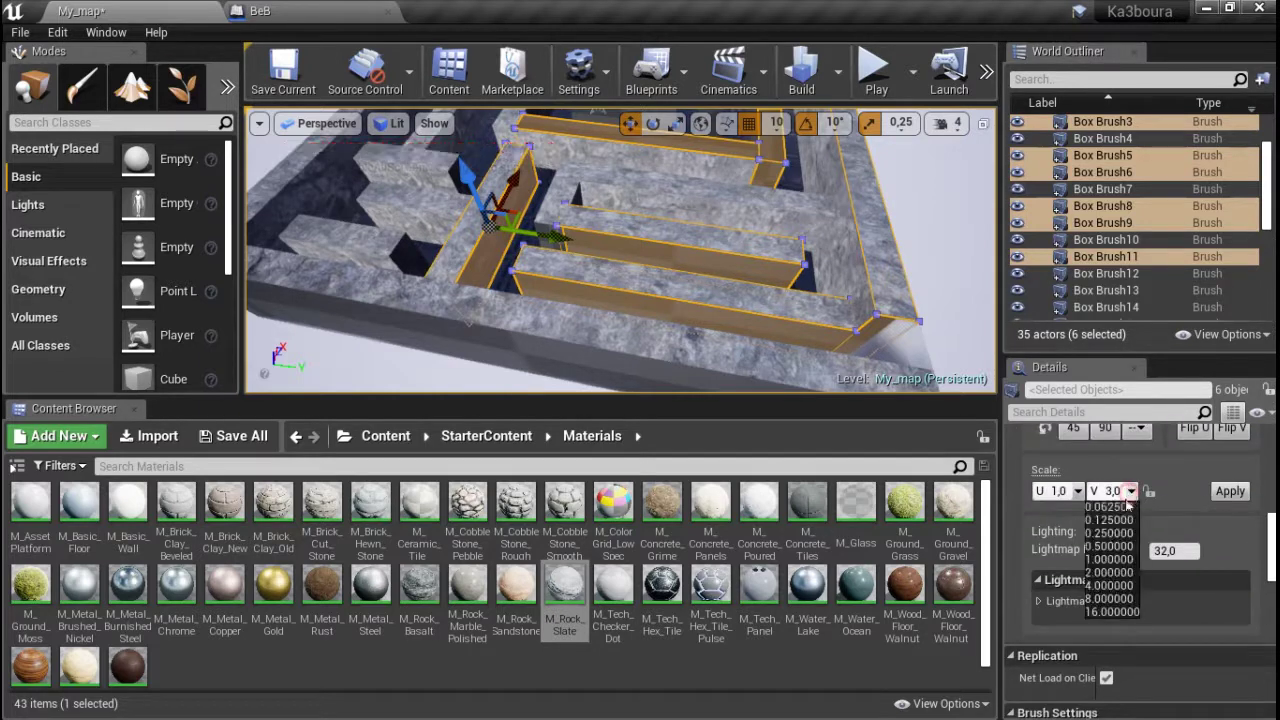
pyautogui.click(1101, 612)
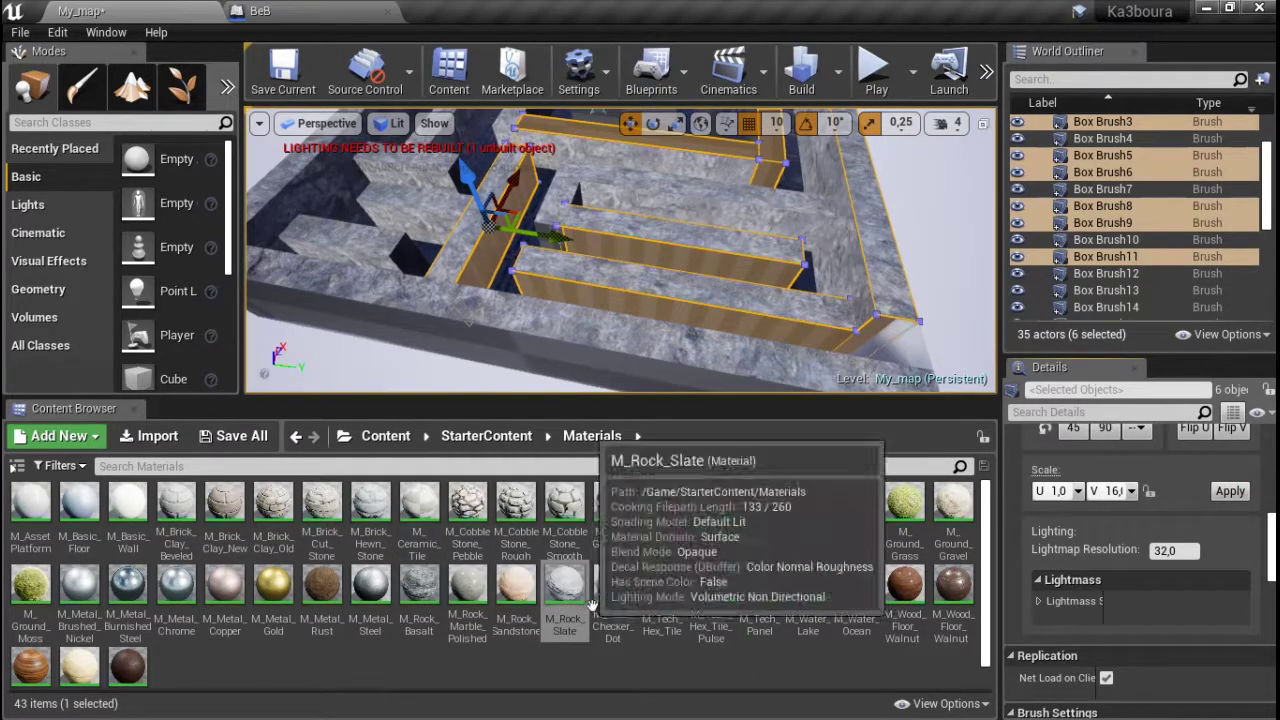
# - Put M_Rock_Slate on the maze floor, keep scale V at 16, and fly into the maze
pyautogui.moveTo(568, 592); pyautogui.dragTo(688, 311)
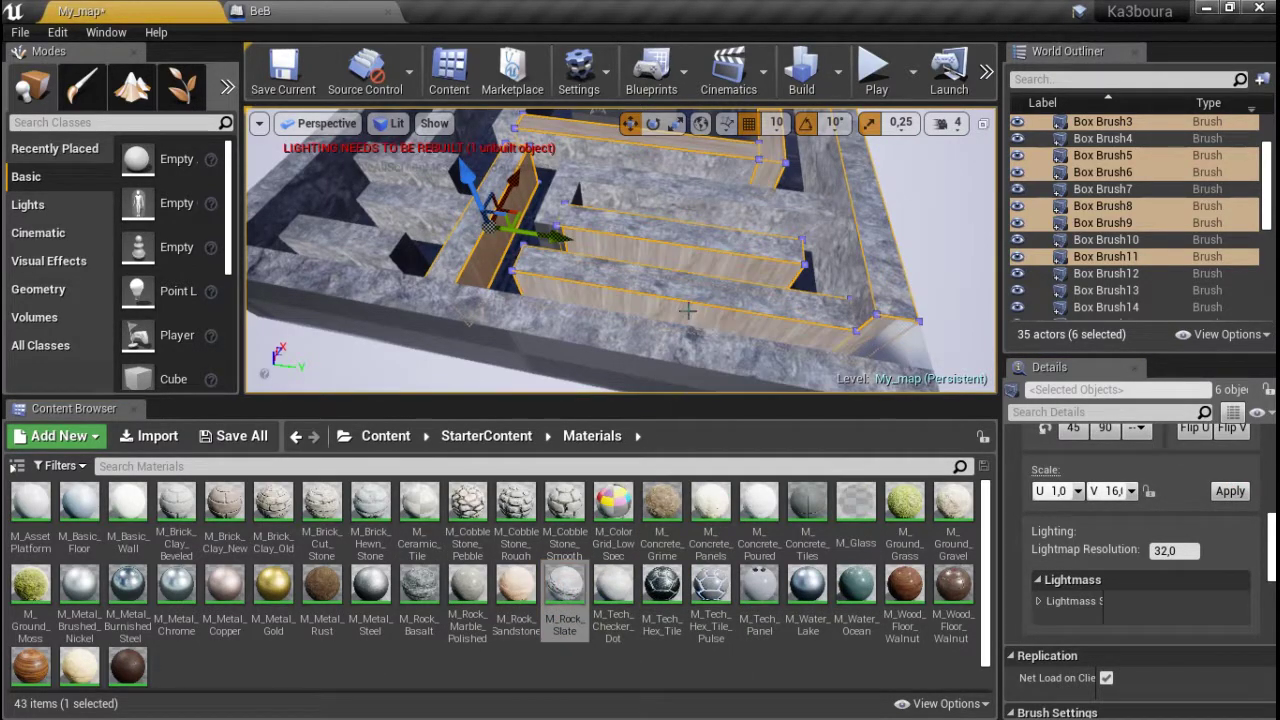
pyautogui.click(1131, 491)
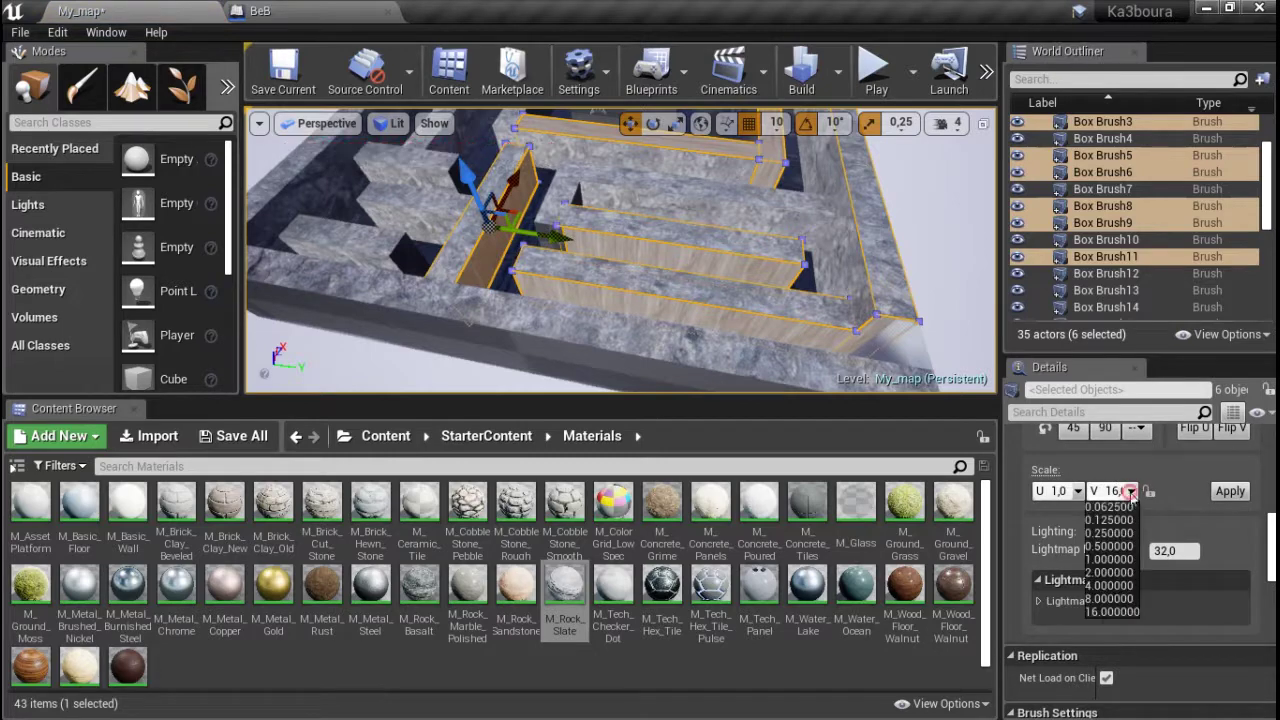
pyautogui.click(1108, 603)
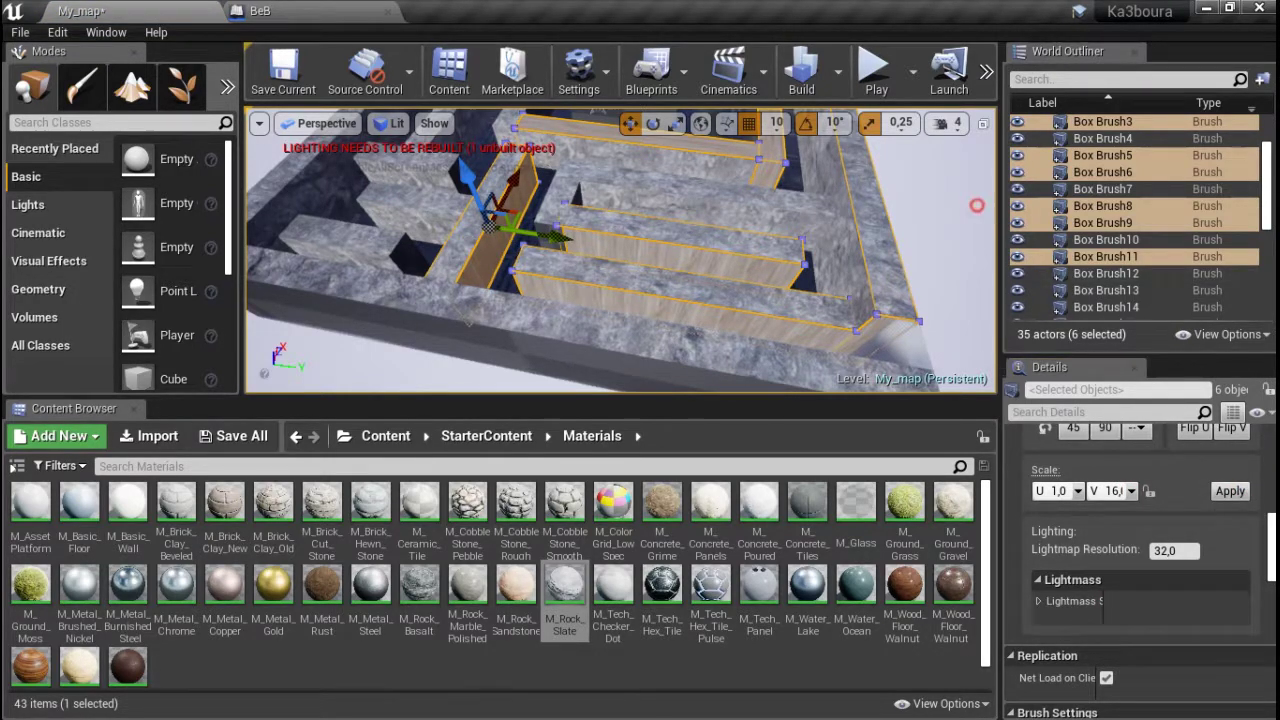
pyautogui.click(976, 206)
pyautogui.moveTo(975, 255)
pyautogui.mouseDown(button='right')
pyautogui.moveTo(960, 270)
pyautogui.moveTo(971, 261)
pyautogui.mouseUp(button='right')
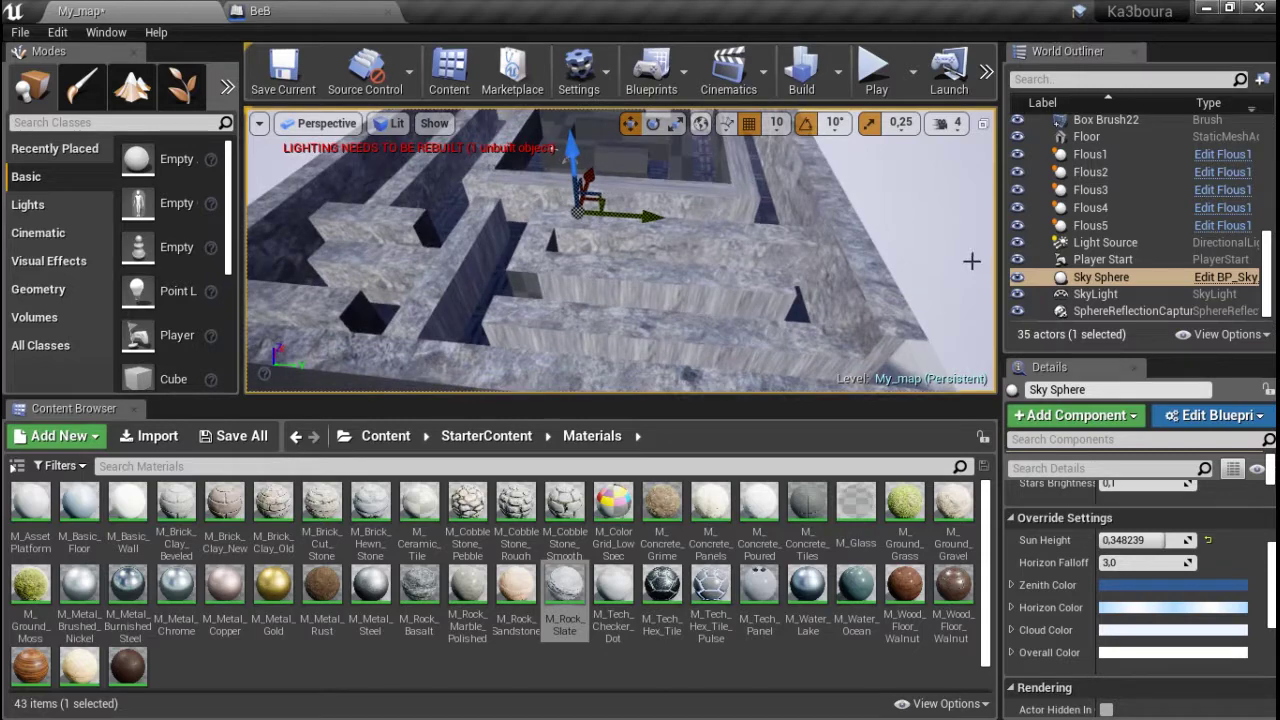
# - Undo the last five texture-scale and selection changes, then select Box Brush3
pyautogui.hotkey('ctrl', 'z')
pyautogui.hotkey('ctrl', 'z')
pyautogui.hotkey('ctrl', 'z')
pyautogui.hotkey('ctrl', 'z')
pyautogui.hotkey('ctrl', 'z')
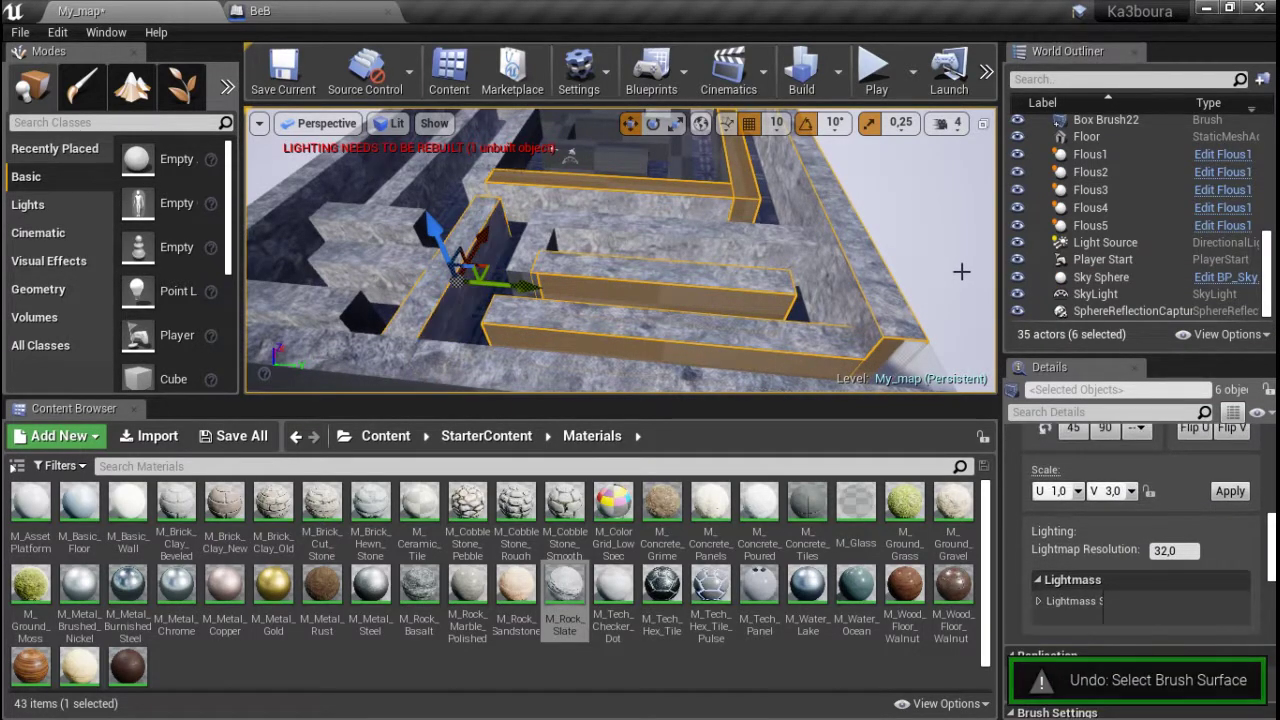
pyautogui.hotkey('ctrl', 'z')
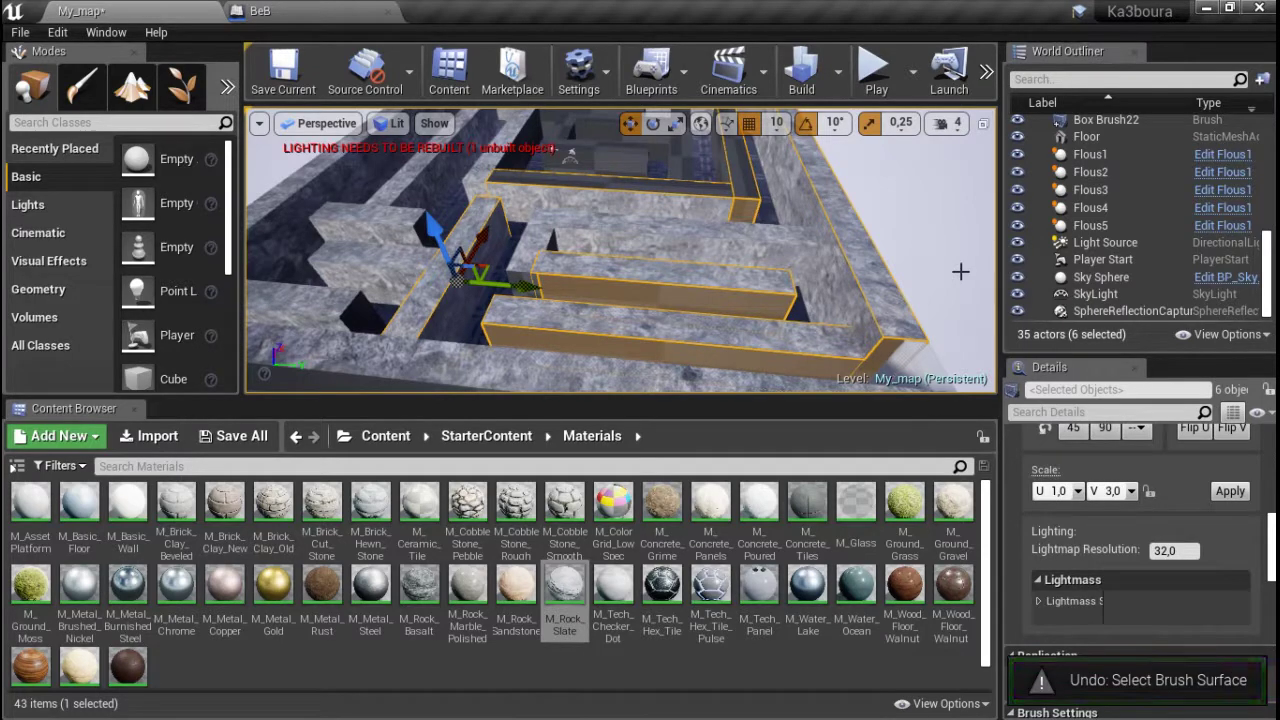
pyautogui.hotkey('ctrl', 'z')
pyautogui.hotkey('ctrl', 'z')
pyautogui.hotkey('ctrl', 'z')
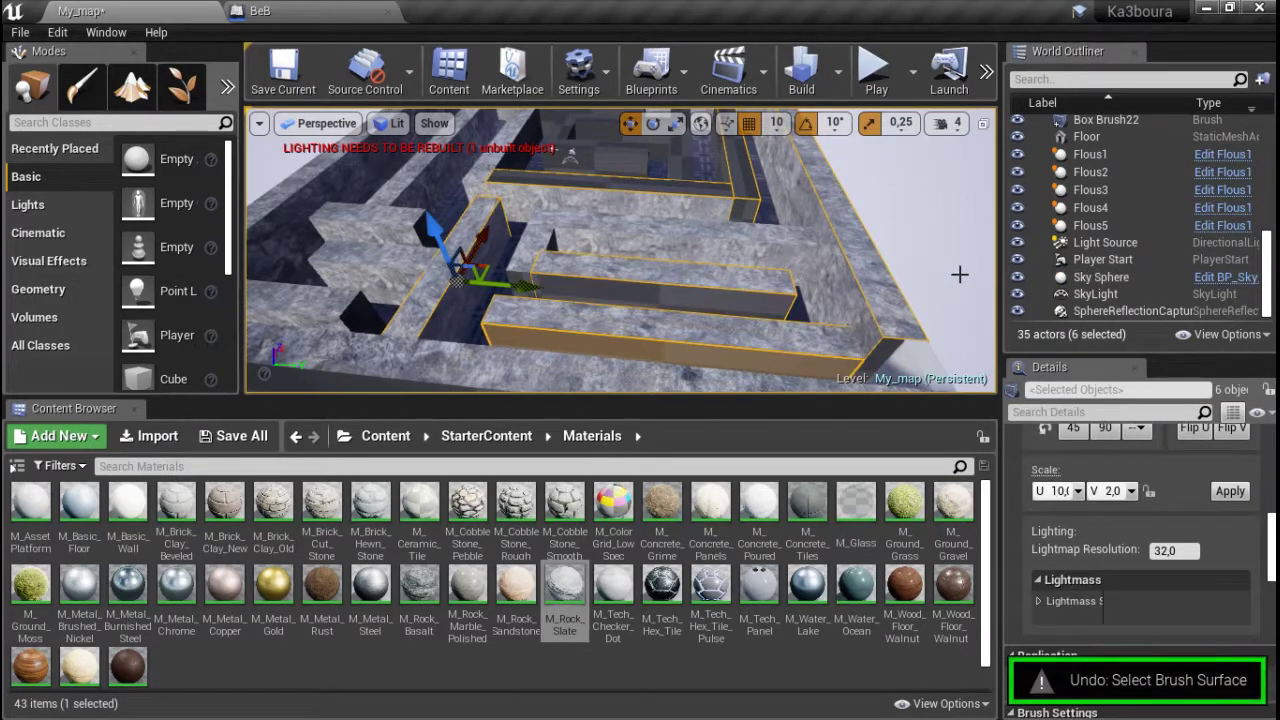
pyautogui.hotkey('ctrl', 'z')
pyautogui.hotkey('ctrl', 'z')
pyautogui.hotkey('ctrl', 'z')
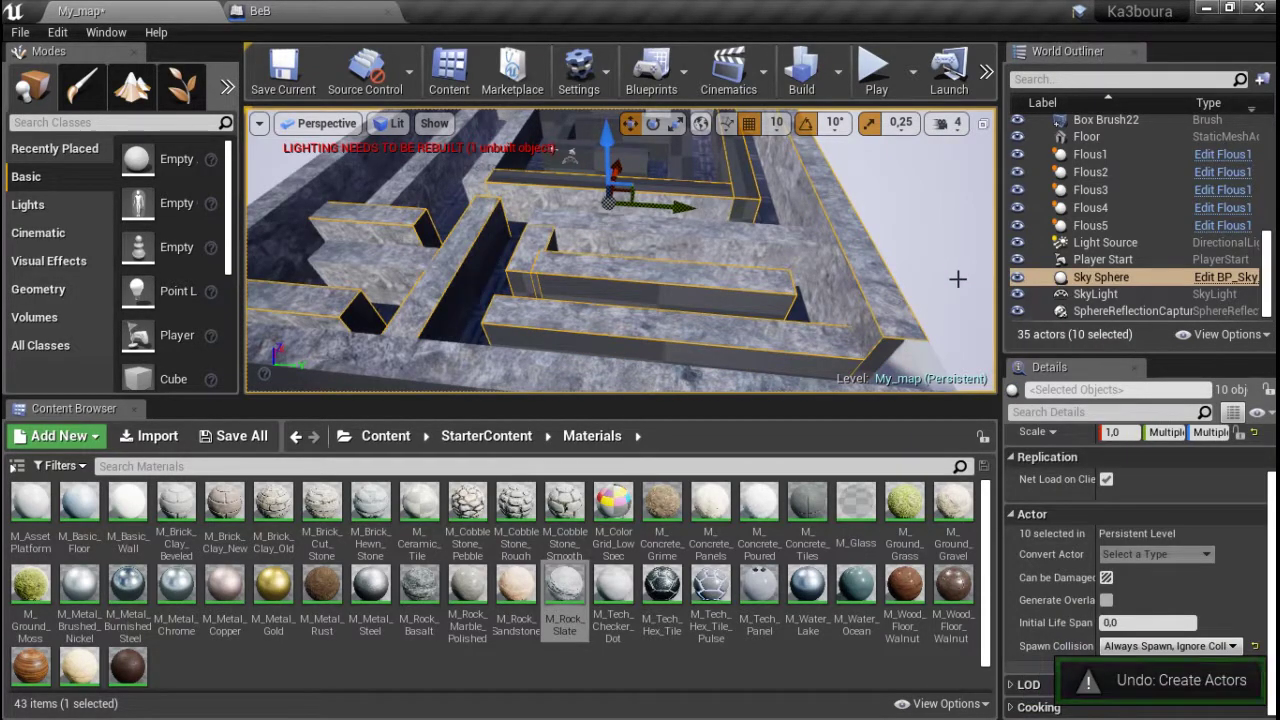
pyautogui.hotkey('ctrl', 'z')
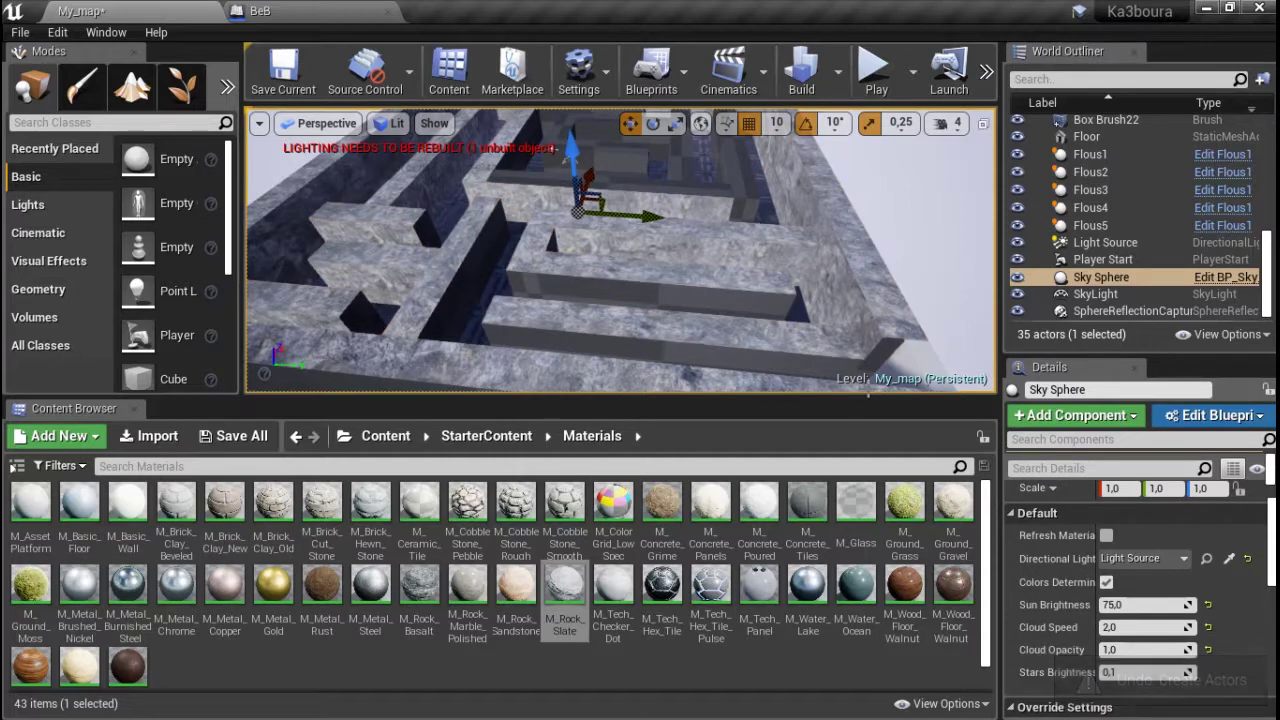
pyautogui.click(886, 347)
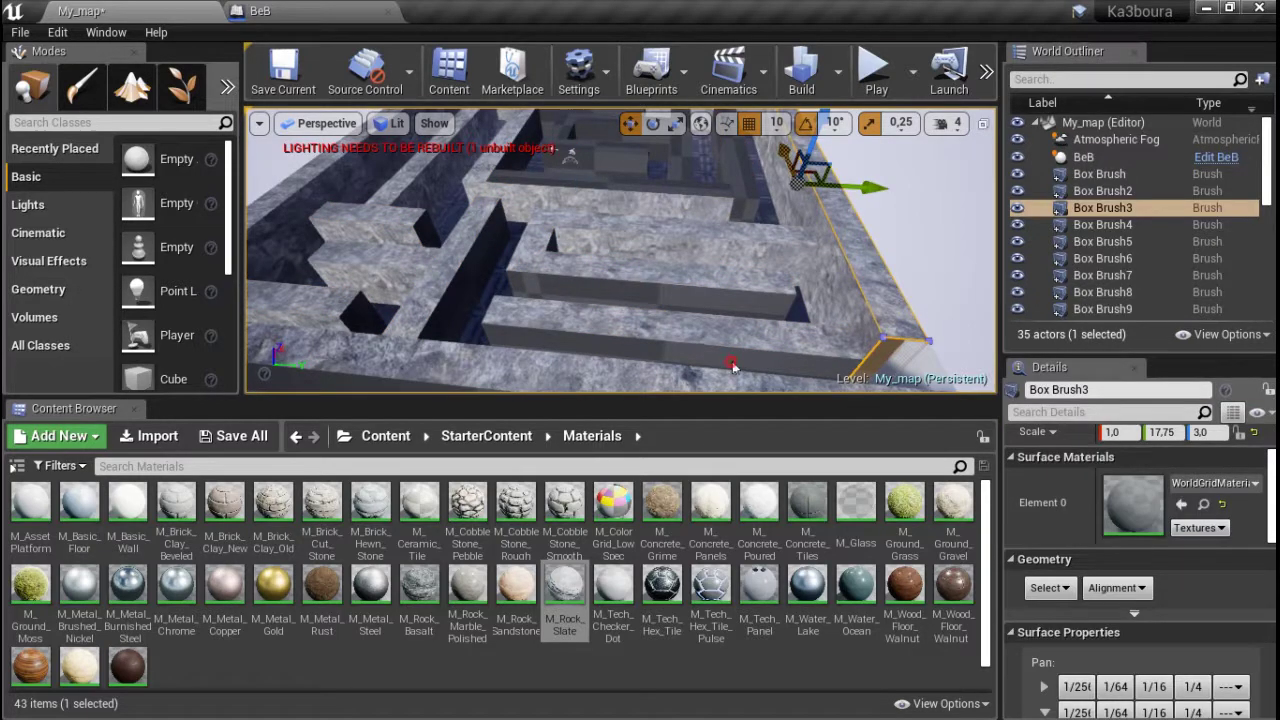
# - Add eight more maze walls, including Box Brush9 and Box Brush8, to the selection
pyautogui.keyDown('ctrl'); pyautogui.click(732, 367); pyautogui.keyUp('ctrl')
pyautogui.keyDown('ctrl'); pyautogui.click(532, 290); pyautogui.keyUp('ctrl')
pyautogui.keyDown('ctrl'); pyautogui.click(524, 286); pyautogui.keyUp('ctrl')
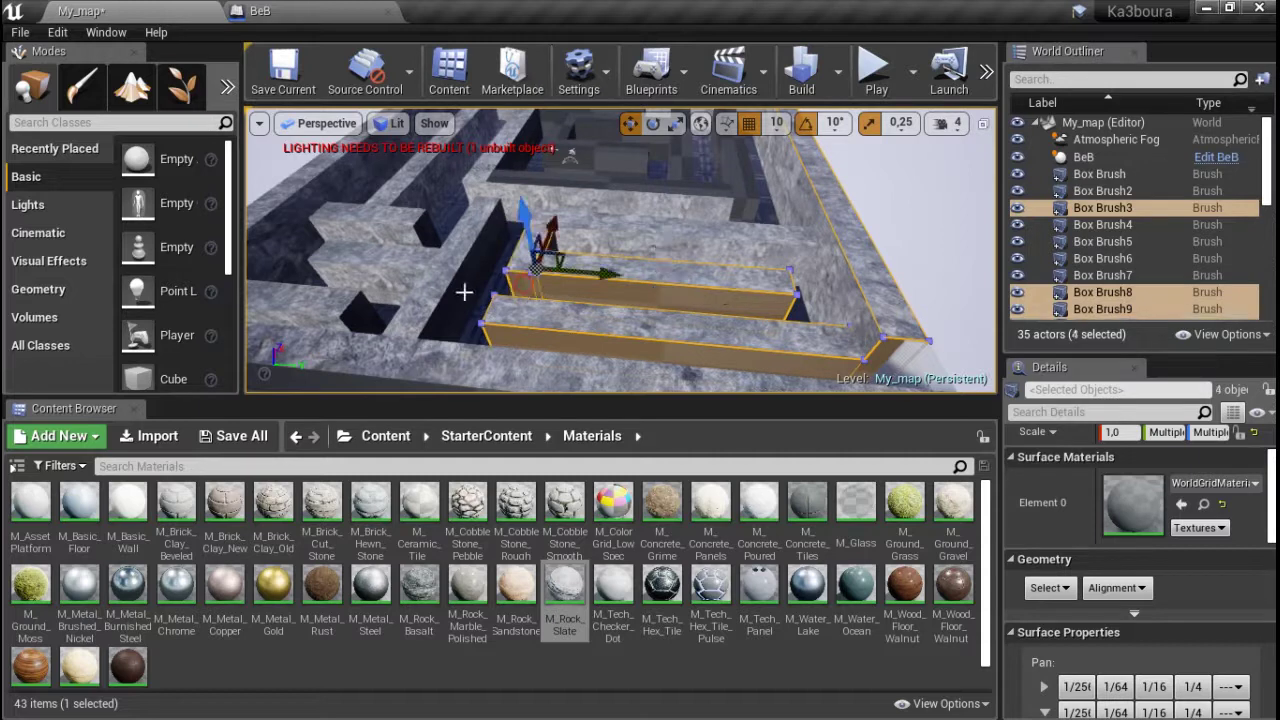
pyautogui.keyDown('ctrl'); pyautogui.click(458, 297); pyautogui.keyUp('ctrl')
pyautogui.keyDown('ctrl'); pyautogui.click(362, 318); pyautogui.keyUp('ctrl')
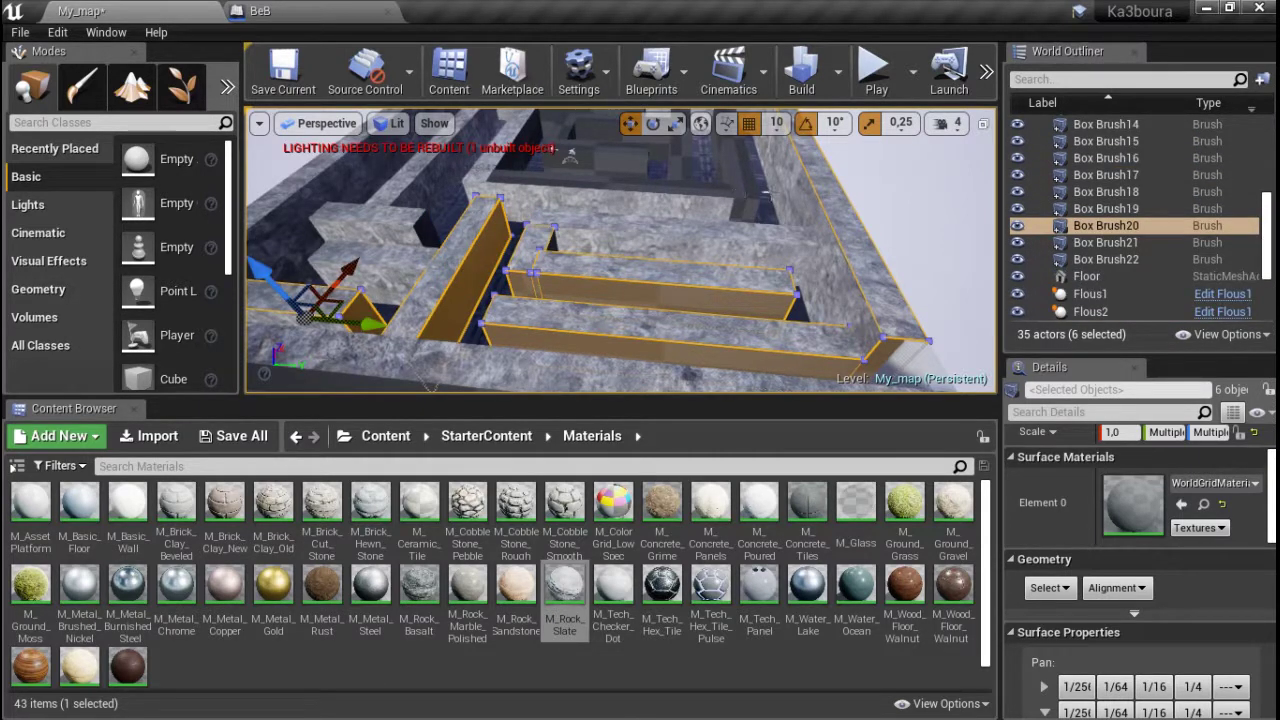
pyautogui.keyDown('ctrl'); pyautogui.click(738, 184); pyautogui.keyUp('ctrl')
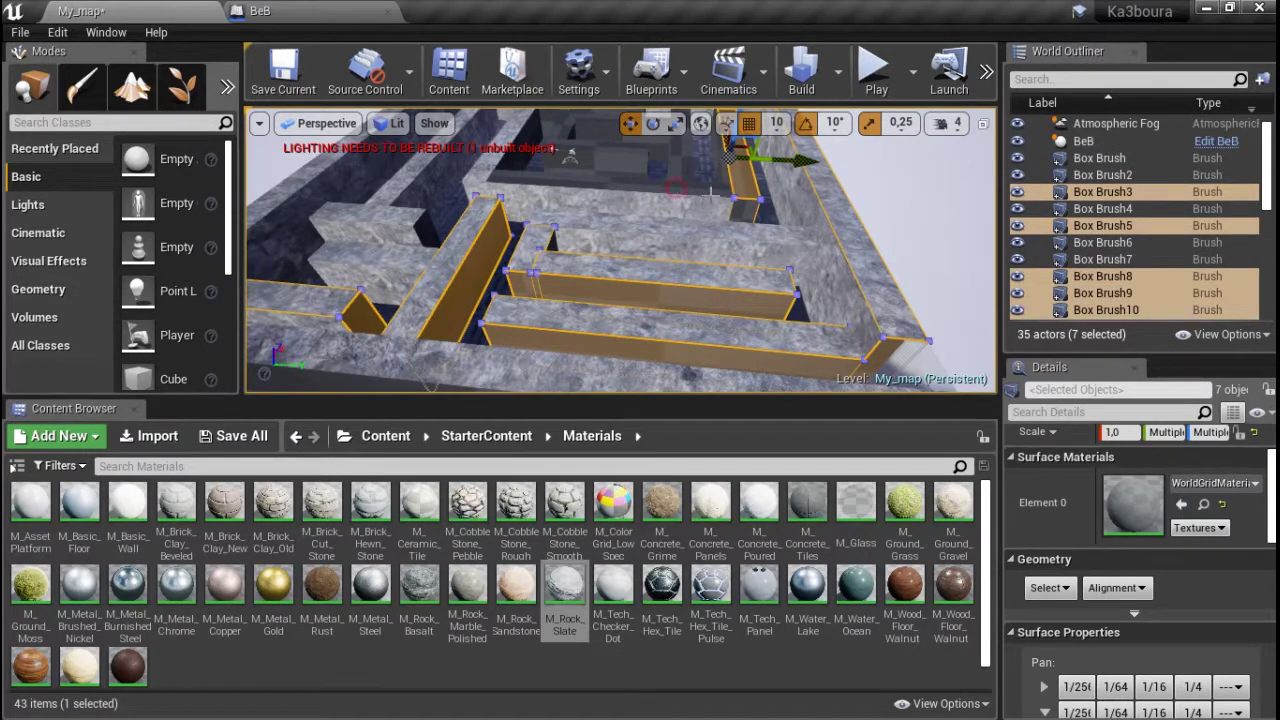
pyautogui.keyDown('ctrl'); pyautogui.click(688, 187); pyautogui.keyUp('ctrl')
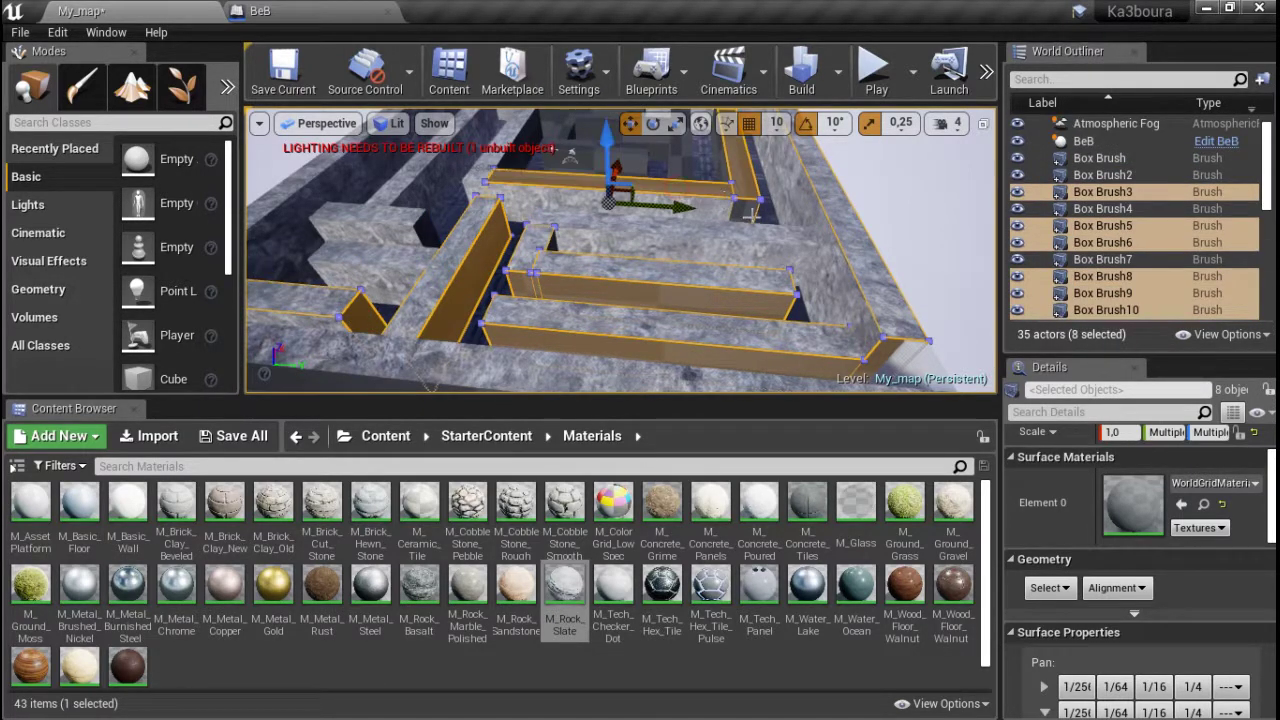
pyautogui.keyDown('ctrl'); pyautogui.click(428, 236); pyautogui.keyUp('ctrl')
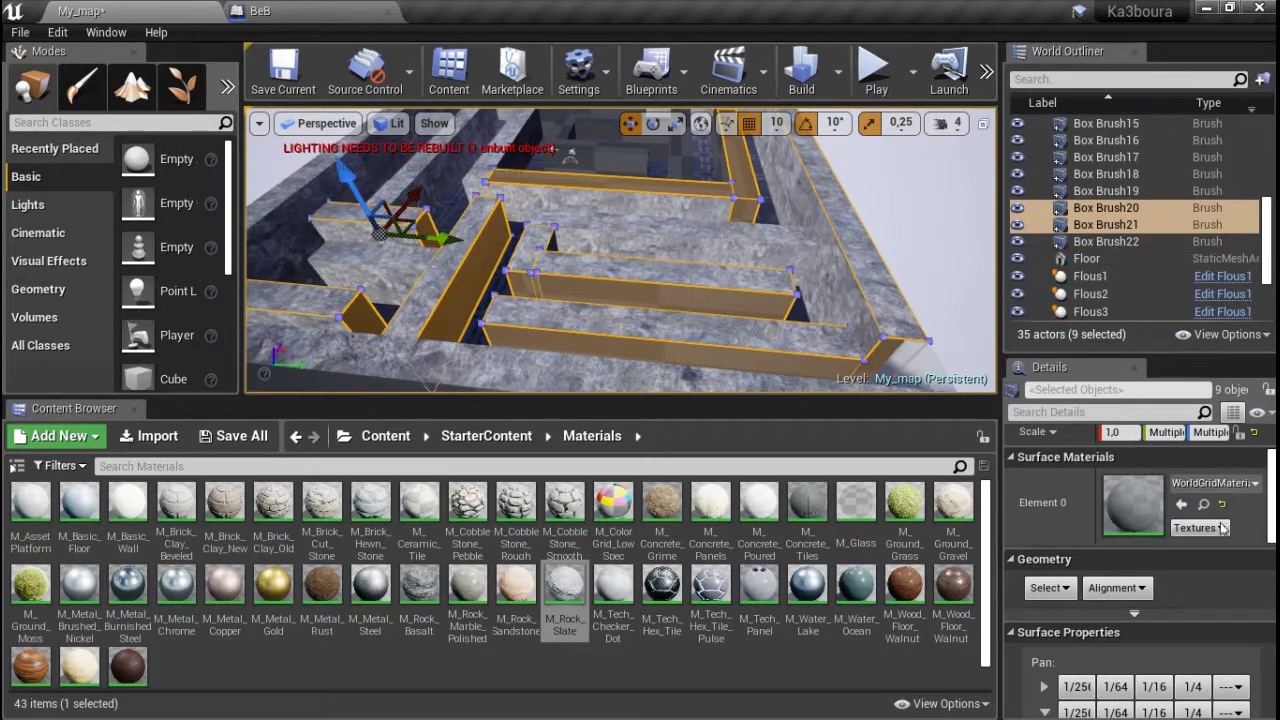
# - Choose 16 as the walls' vertical texture scale in Surface Properties
pyautogui.scroll(-3, 1222, 528)
pyautogui.scroll(-3, 1165, 605)
pyautogui.click(1130, 604)
pyautogui.click(1118, 590)
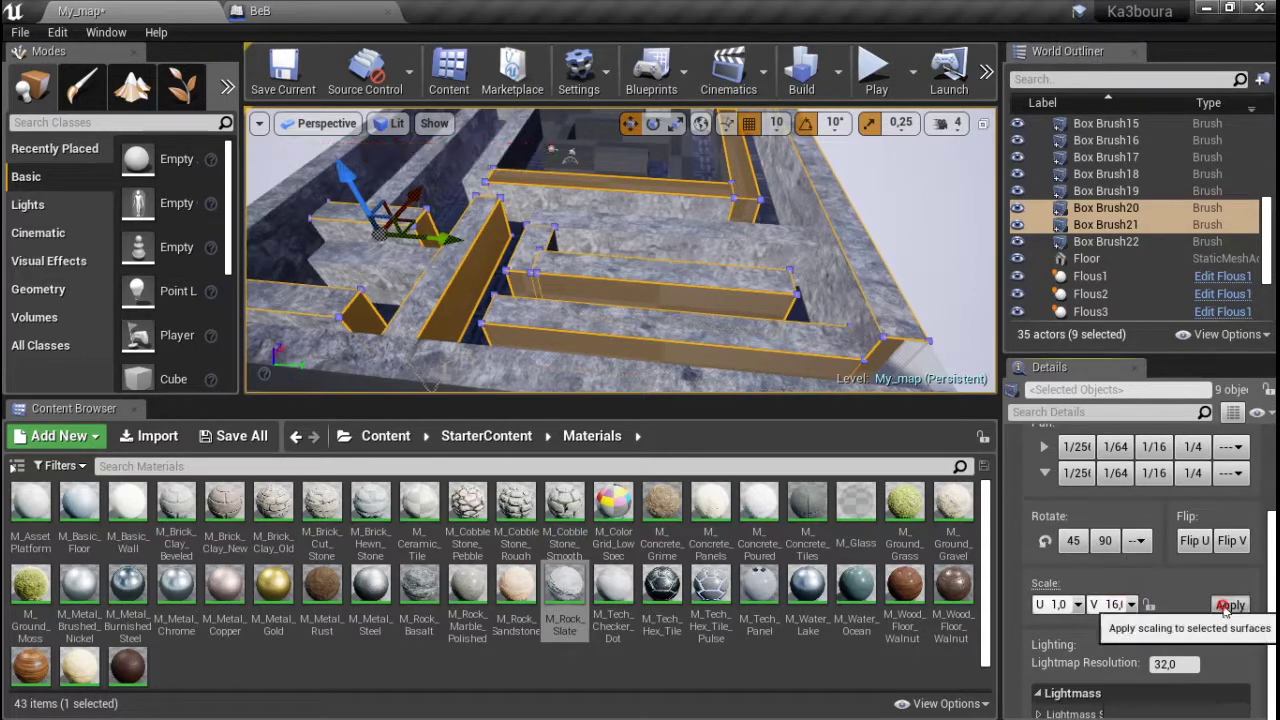
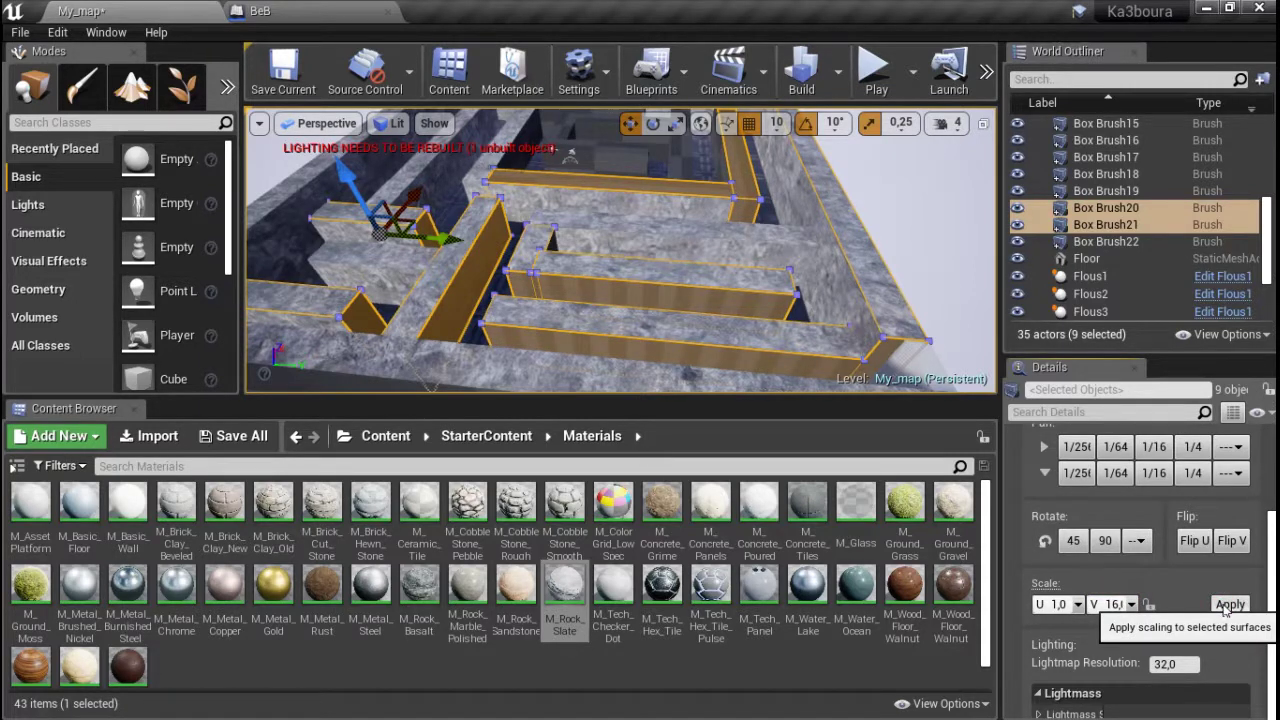
# - Drop M_Rock_Slate onto the nine inner walls while trying different vertical texture scales
pyautogui.click(1130, 604)
pyautogui.click(1130, 579)
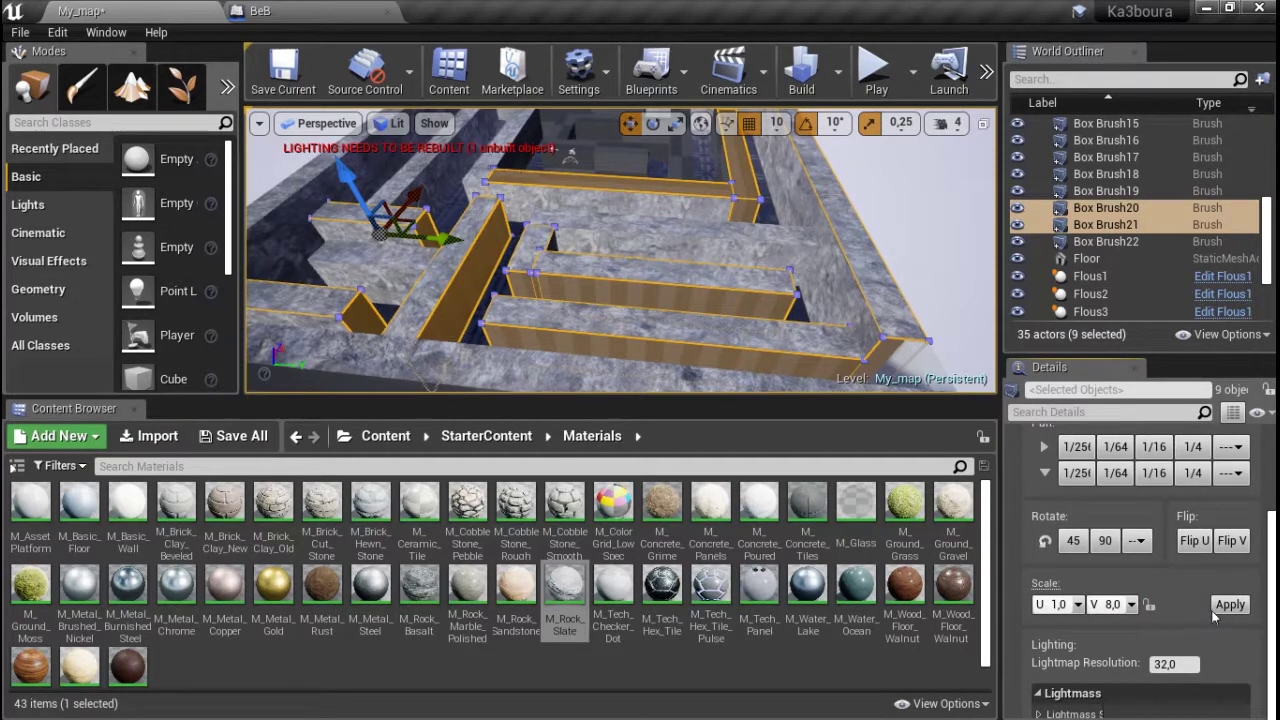
pyautogui.click(1219, 608)
pyautogui.click(1131, 604)
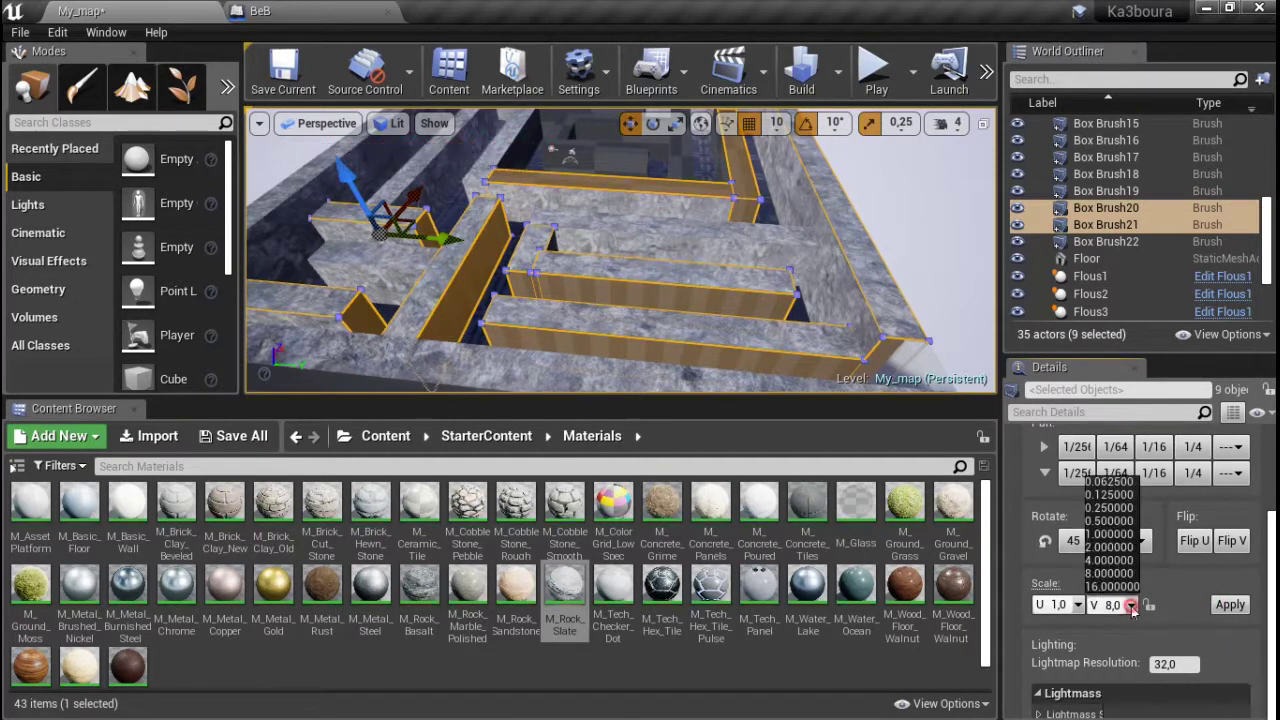
pyautogui.click(1124, 541)
pyautogui.click(1228, 605)
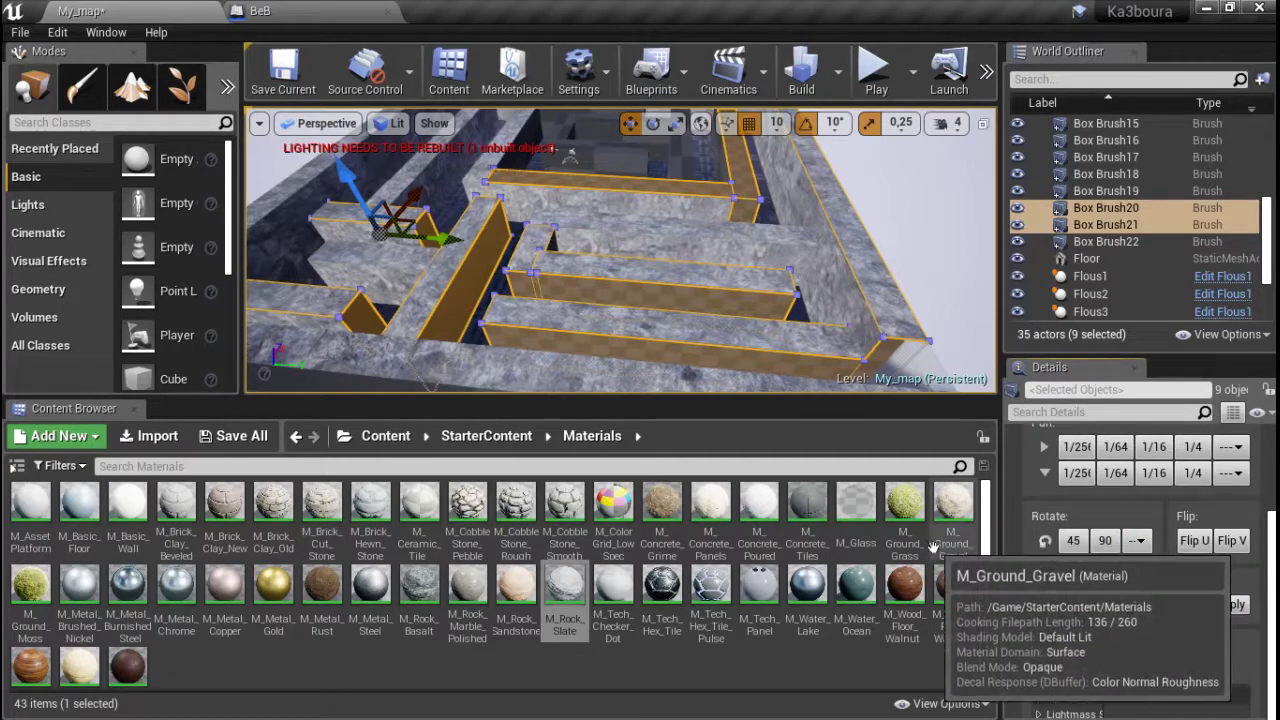
pyautogui.moveTo(564, 588); pyautogui.dragTo(599, 366)
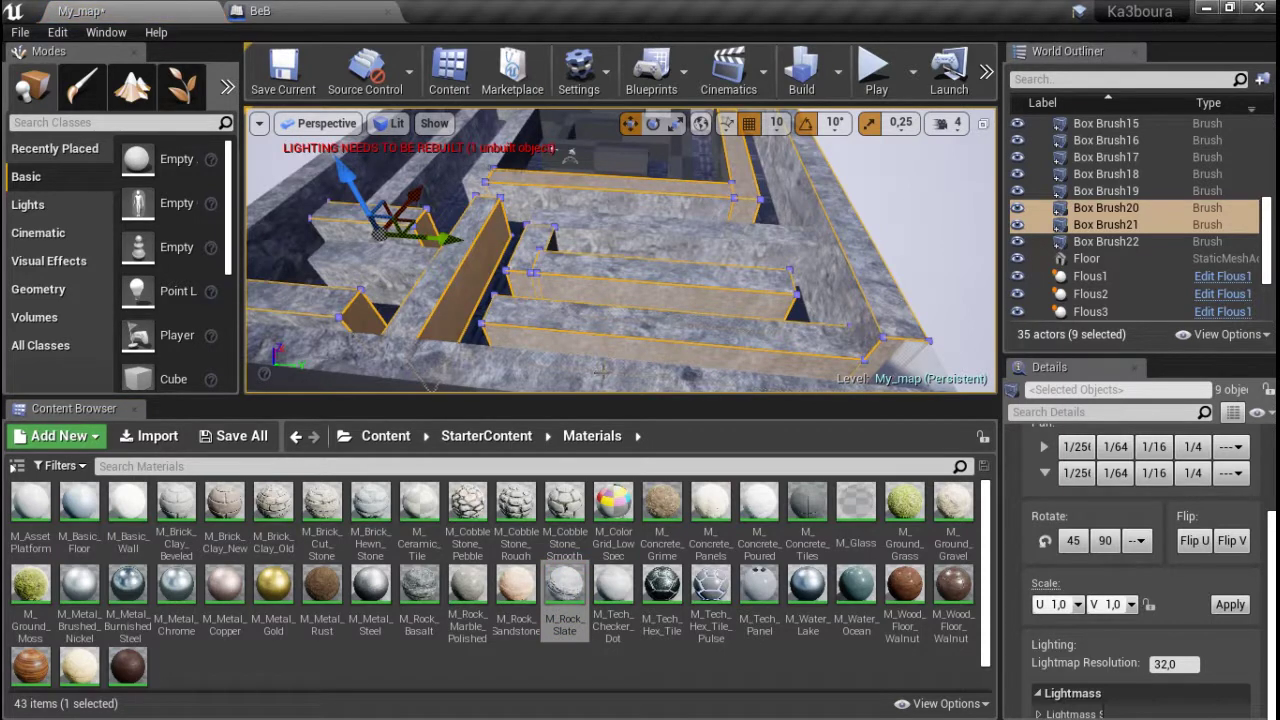
pyautogui.click(1139, 540)
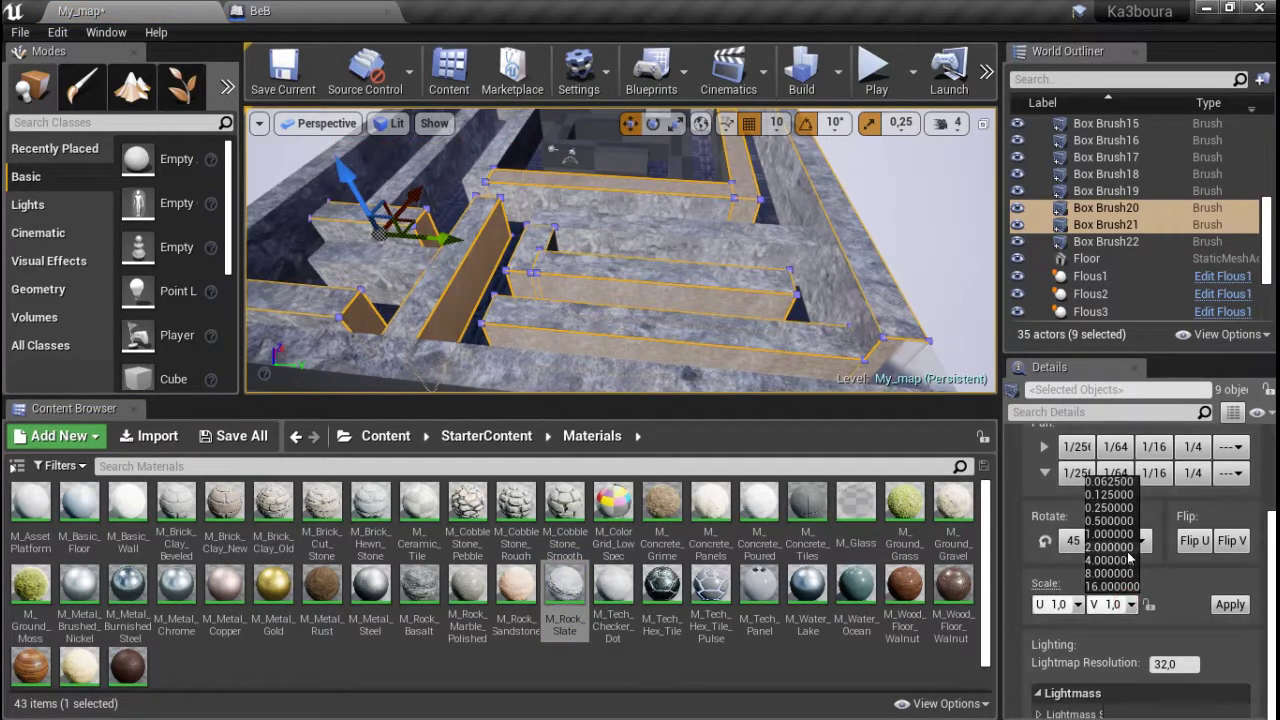
pyautogui.click(1130, 555)
pyautogui.click(1228, 609)
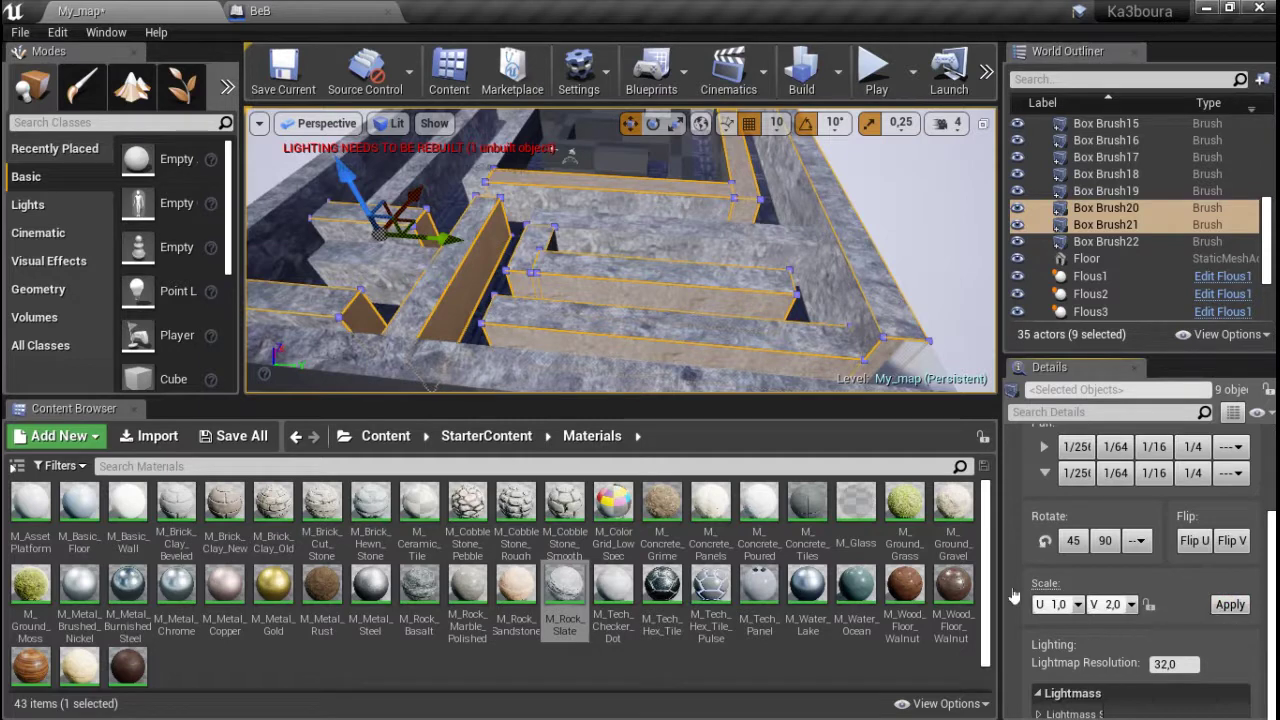
# - Apply a wall texture scale of U 4 and V 16, then deselect the walls
pyautogui.click(1079, 605)
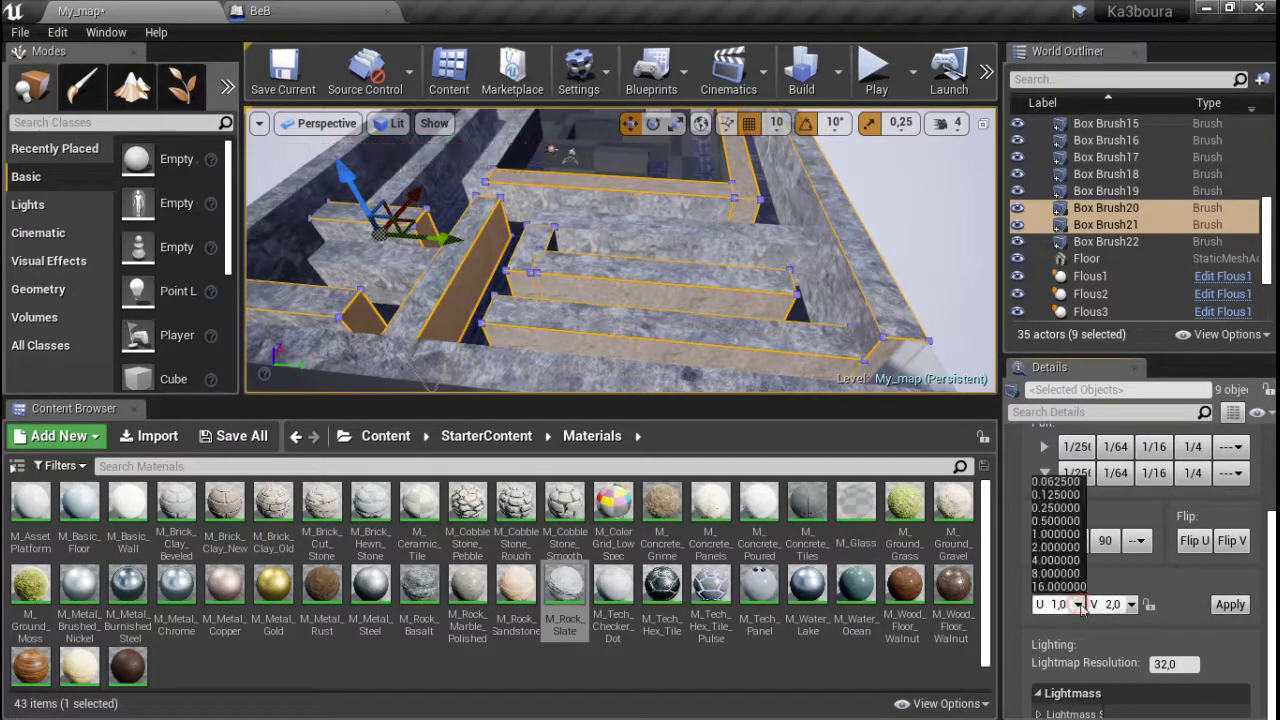
pyautogui.click(1080, 548)
pyautogui.click(1078, 605)
pyautogui.click(1074, 562)
pyautogui.click(1223, 608)
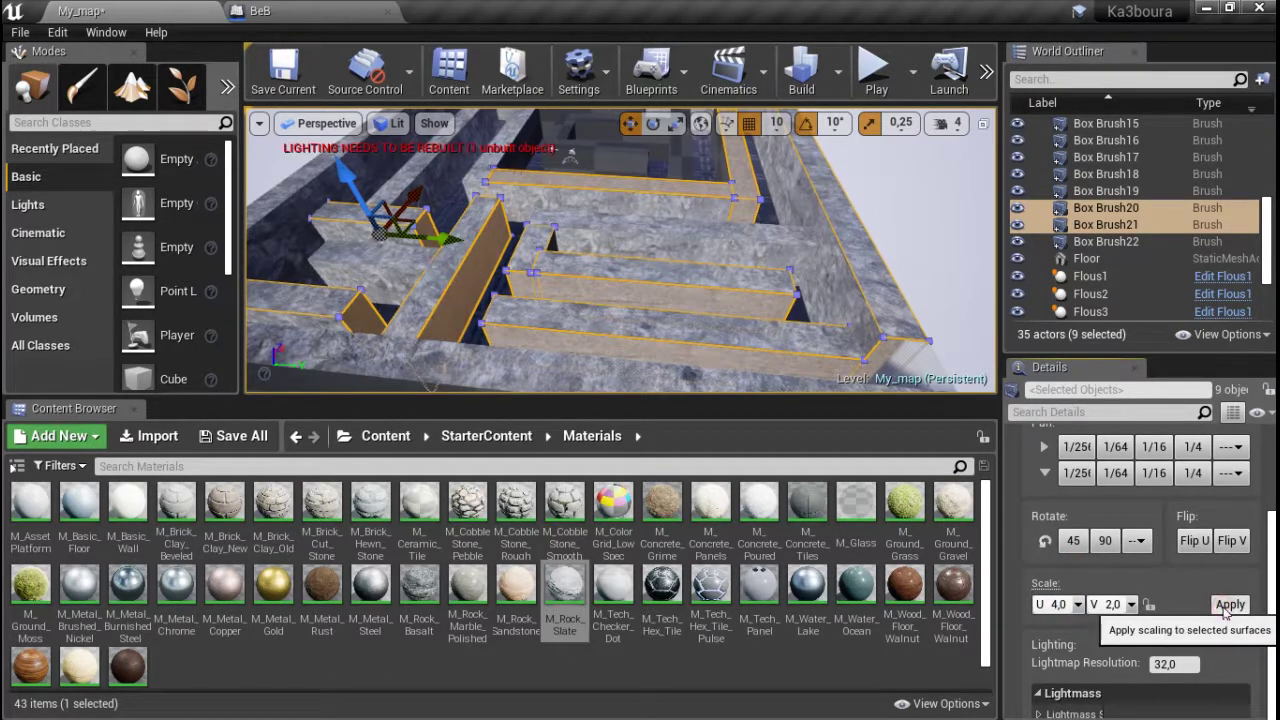
pyautogui.click(1131, 604)
pyautogui.click(1110, 590)
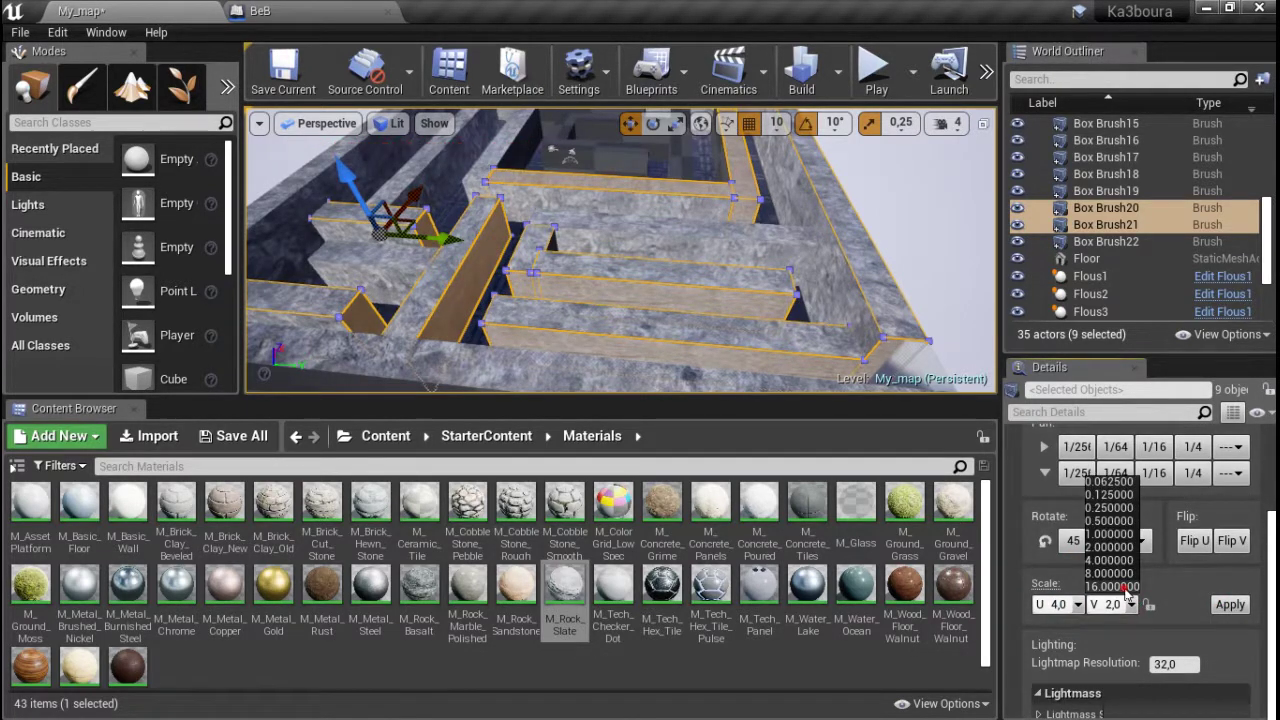
pyautogui.click(1232, 608)
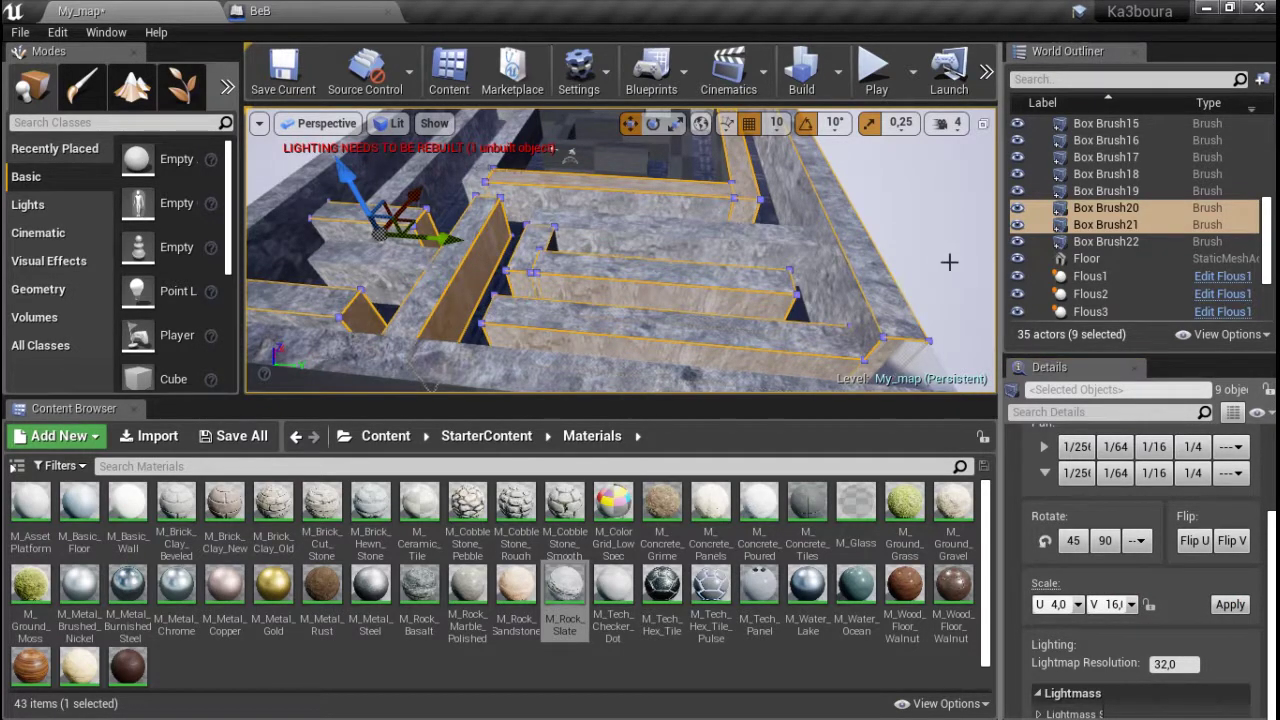
pyautogui.click(949, 262)
pyautogui.moveTo(949, 262); pyautogui.dragTo(949, 262, button='right')
pyautogui.moveTo(586, 257); pyautogui.dragTo(585, 207, button='right')
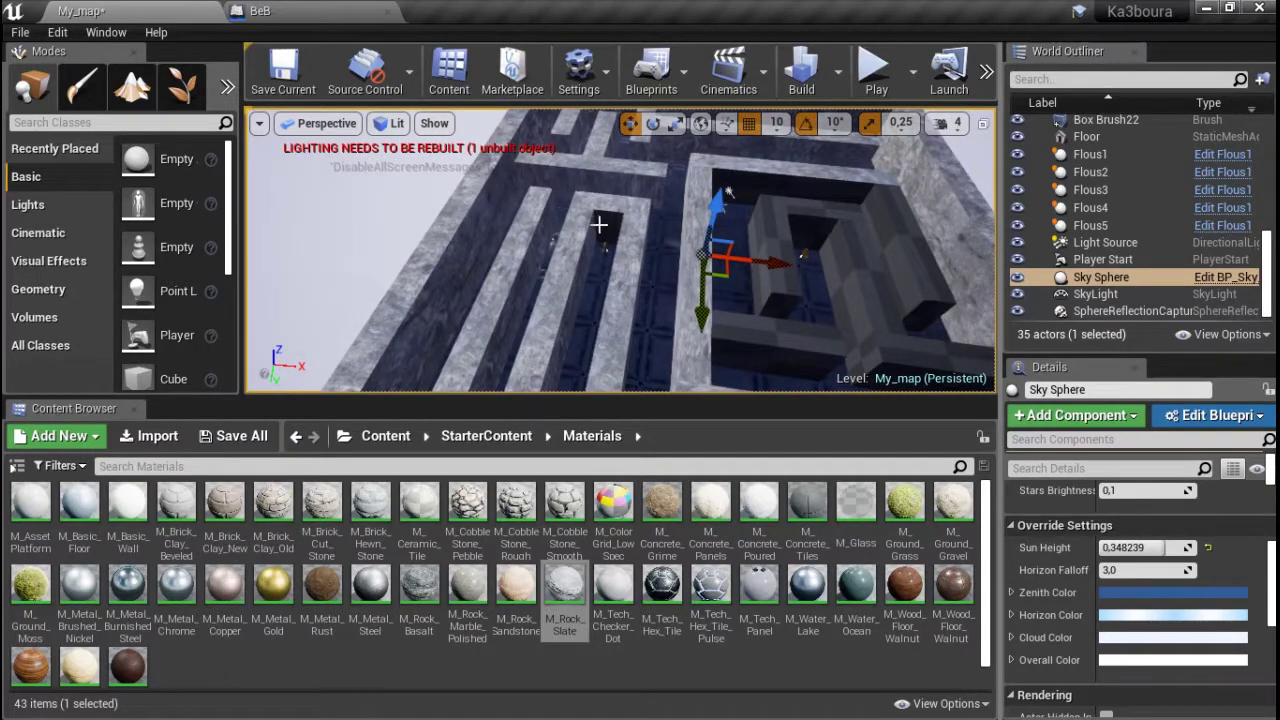
# - Give Box Brush10 a vertical texture scale of 16 and the M_Rock_Slate material
pyautogui.click(598, 225)
pyautogui.click(1131, 604)
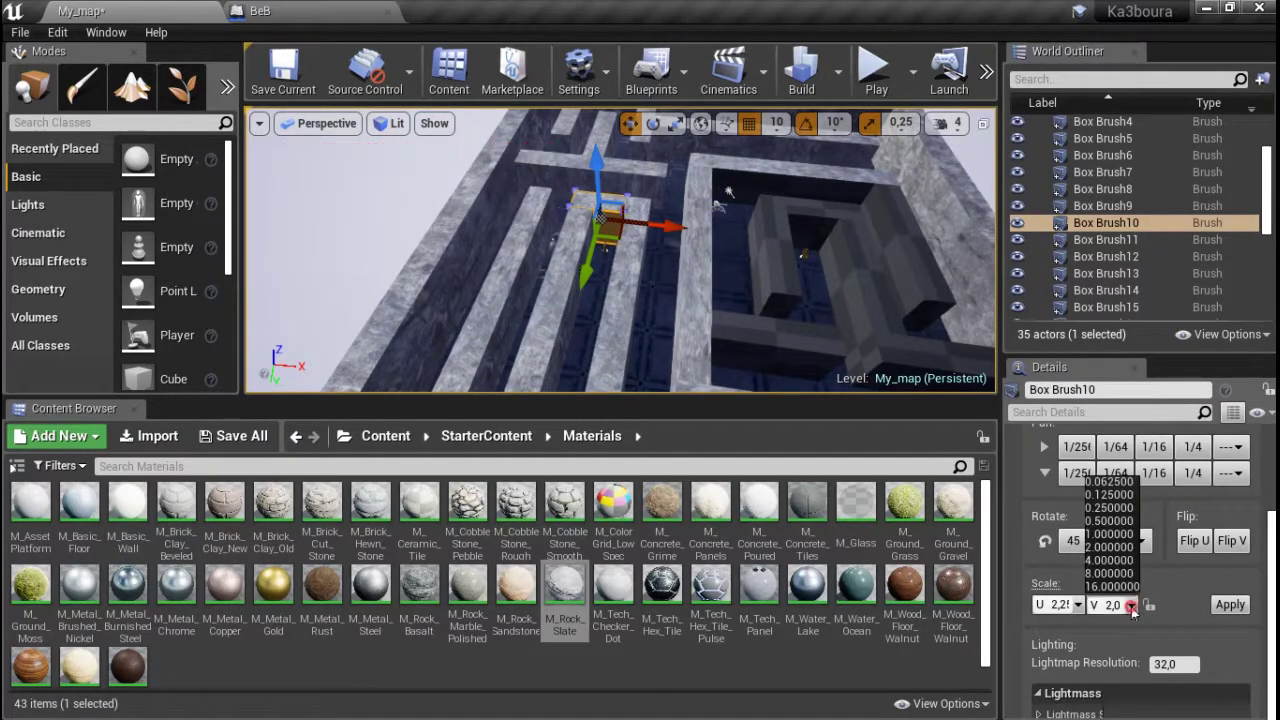
pyautogui.click(1110, 612)
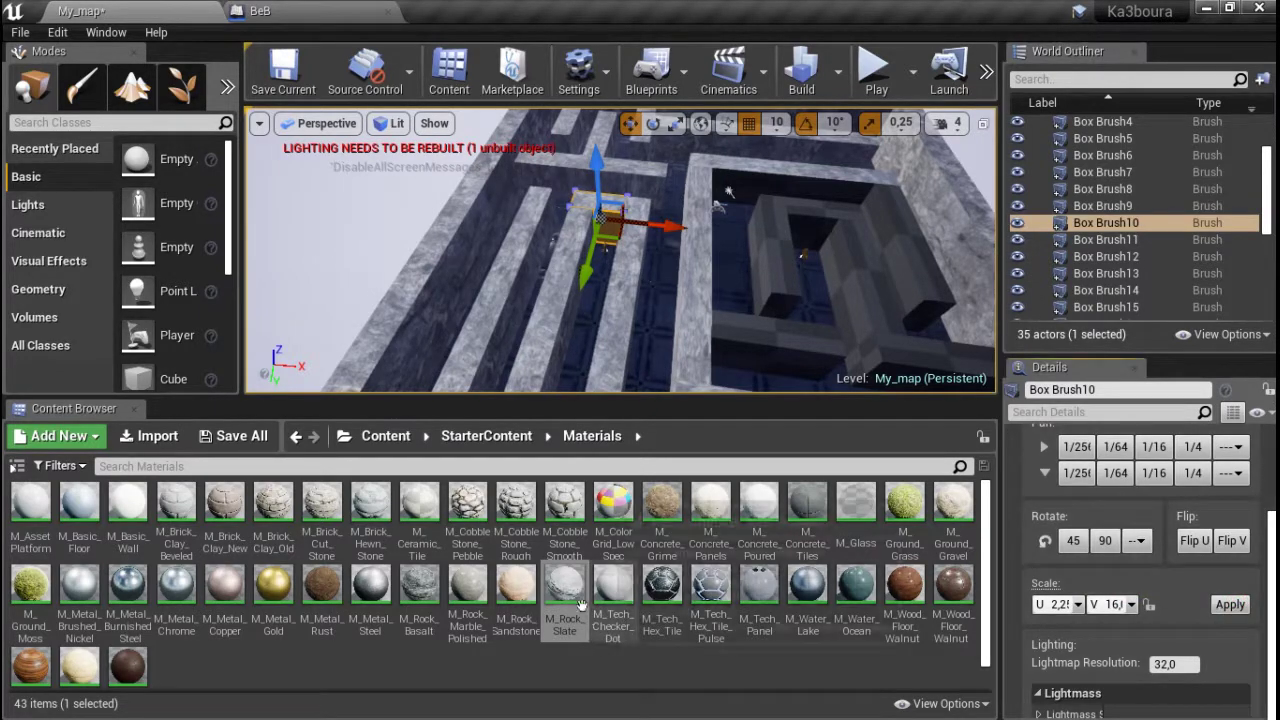
pyautogui.moveTo(565, 595); pyautogui.dragTo(612, 218)
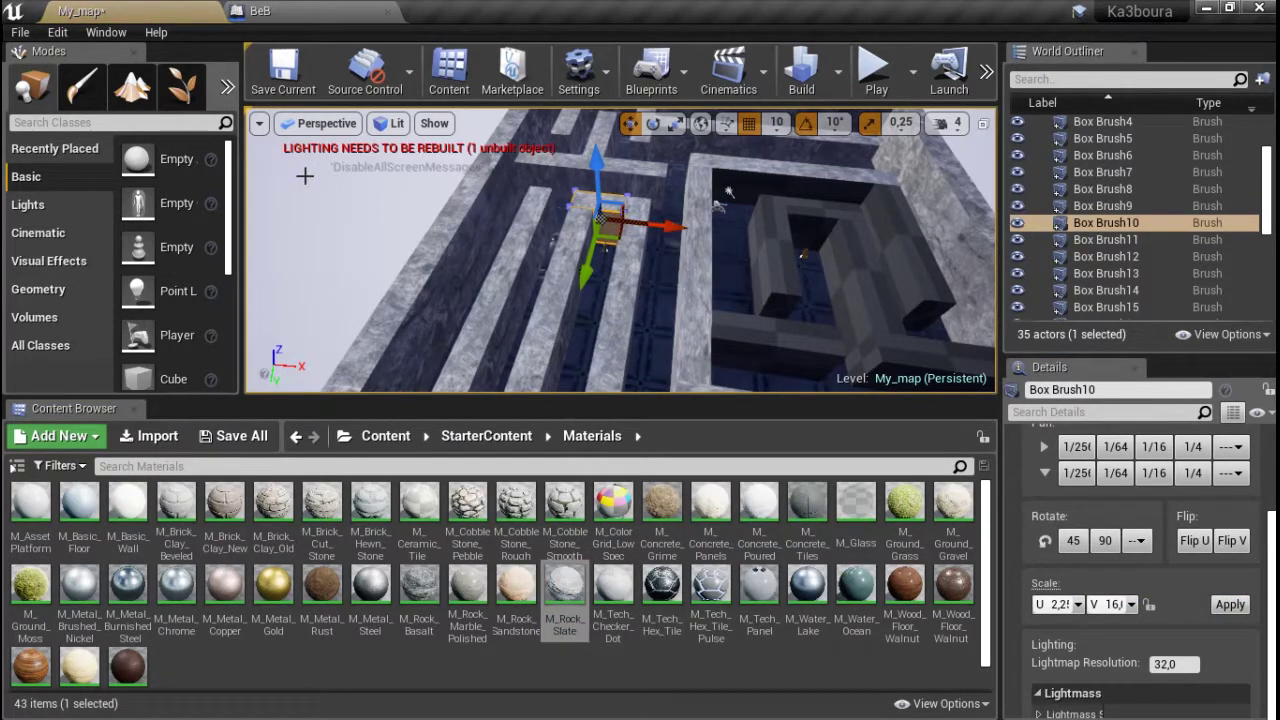
pyautogui.click(353, 205)
pyautogui.moveTo(329, 201)
pyautogui.mouseDown(button='right')
pyautogui.moveTo(415, 318)
pyautogui.moveTo(520, 250)
pyautogui.mouseUp(button='right')
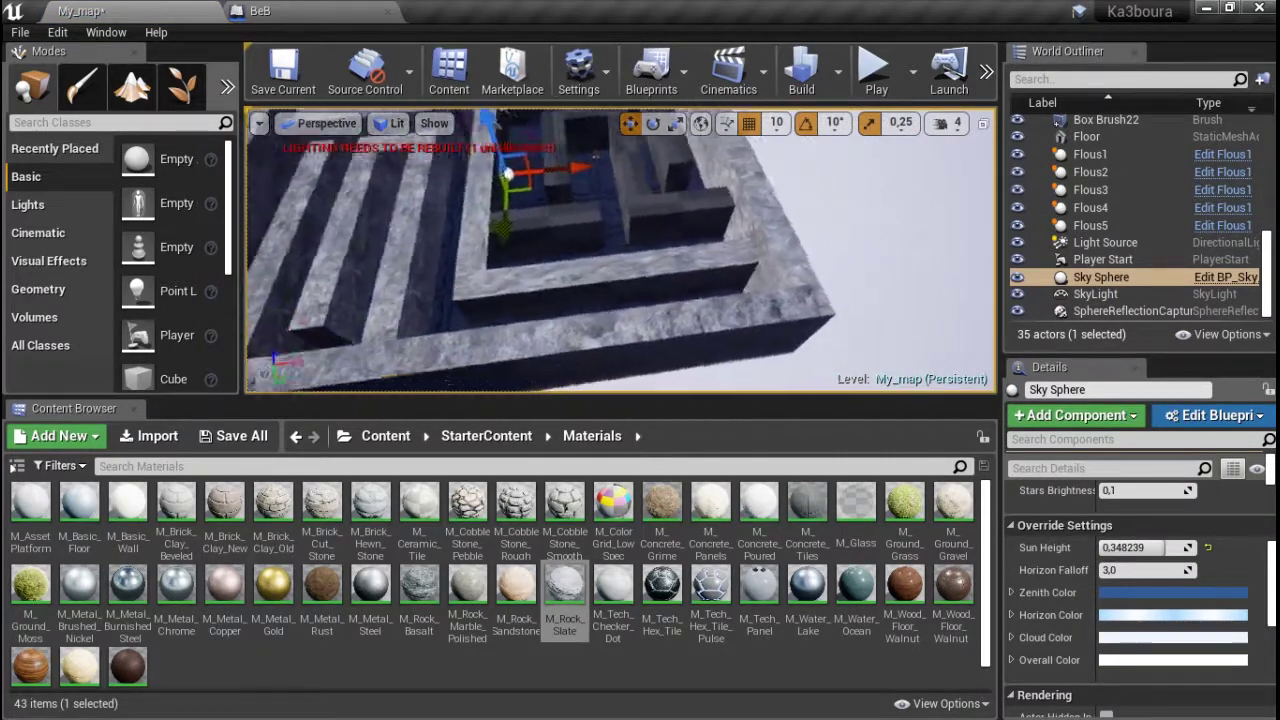
# - Select the Box Brush5, Box Brush8, Box Brush13 and Box Brush12 walls together
pyautogui.click(340, 314)
pyautogui.keyDown('ctrl'); pyautogui.click(563, 292); pyautogui.keyUp('ctrl')
pyautogui.keyDown('ctrl'); pyautogui.click(600, 230); pyautogui.keyUp('ctrl')
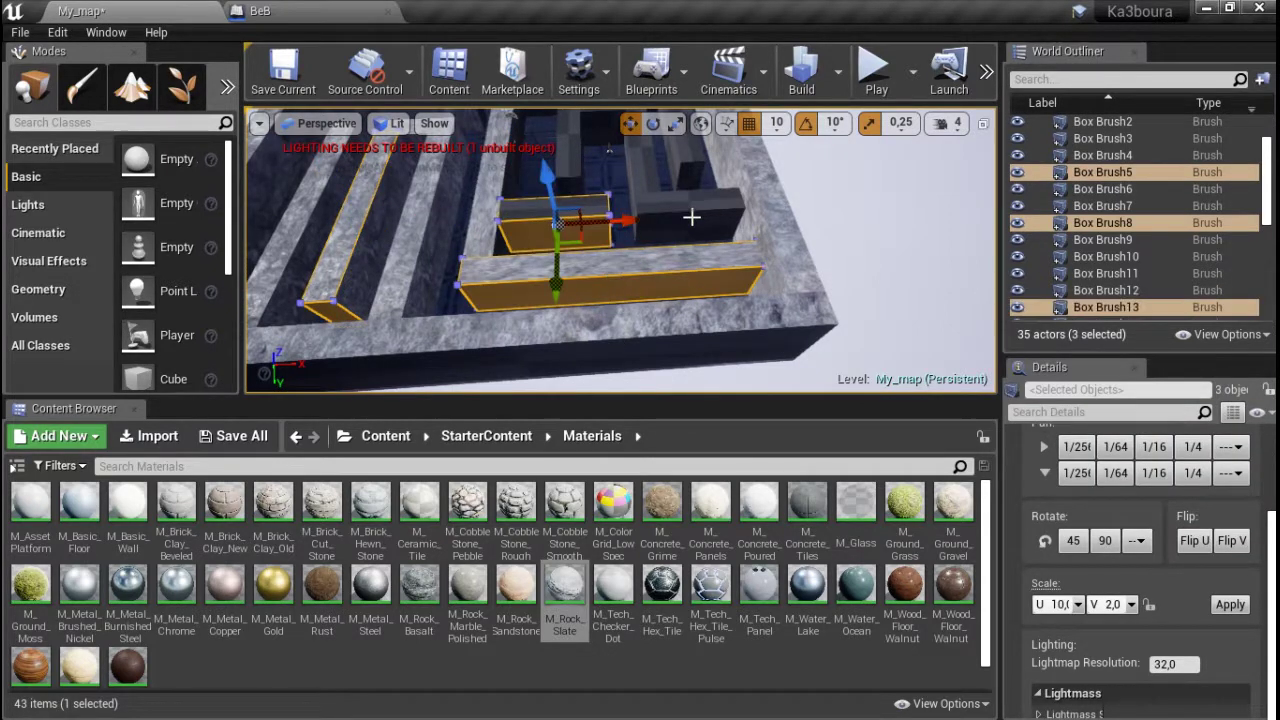
pyautogui.keyDown('ctrl'); pyautogui.click(693, 225); pyautogui.keyUp('ctrl')
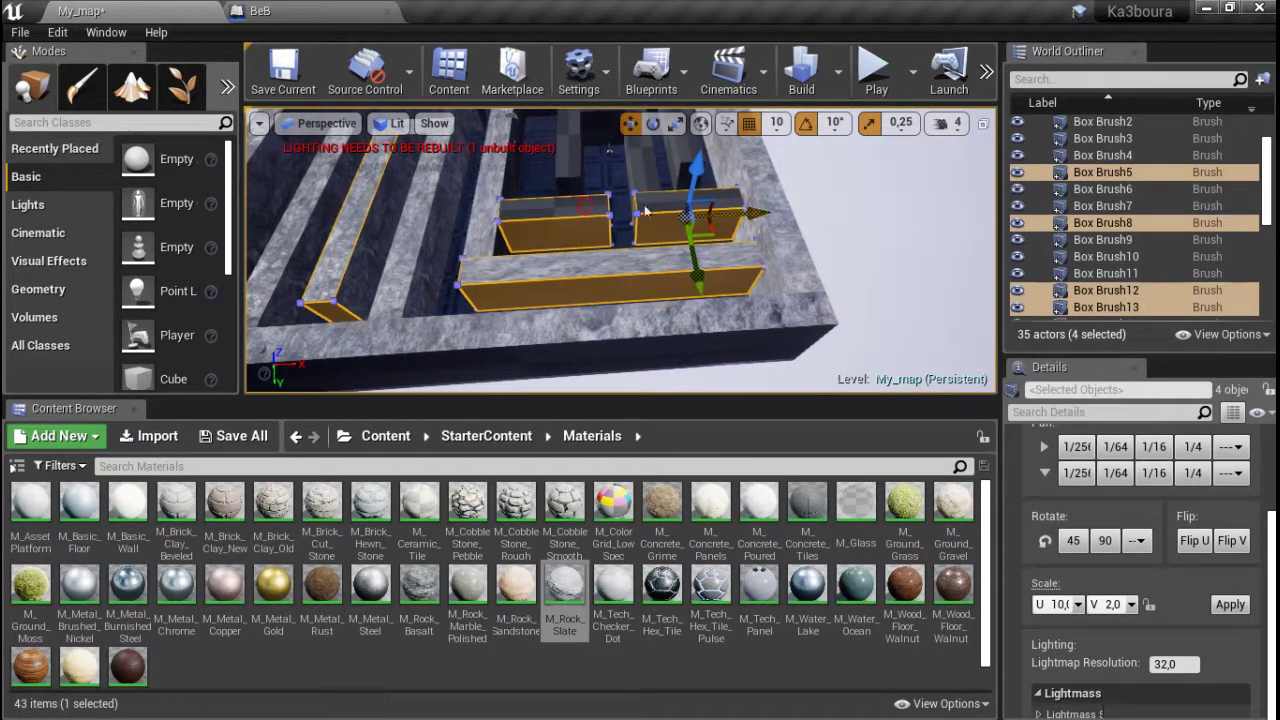
pyautogui.keyDown('ctrl'); pyautogui.click(577, 153); pyautogui.keyUp('ctrl')
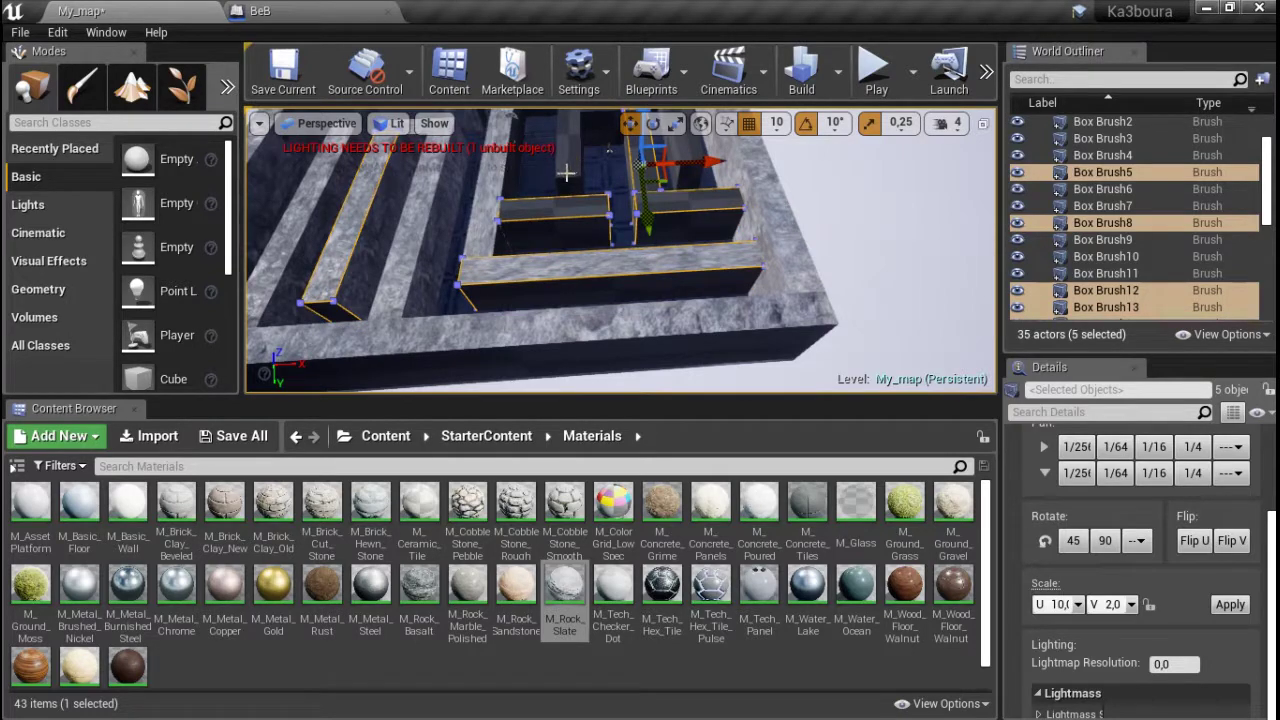
pyautogui.click(867, 224)
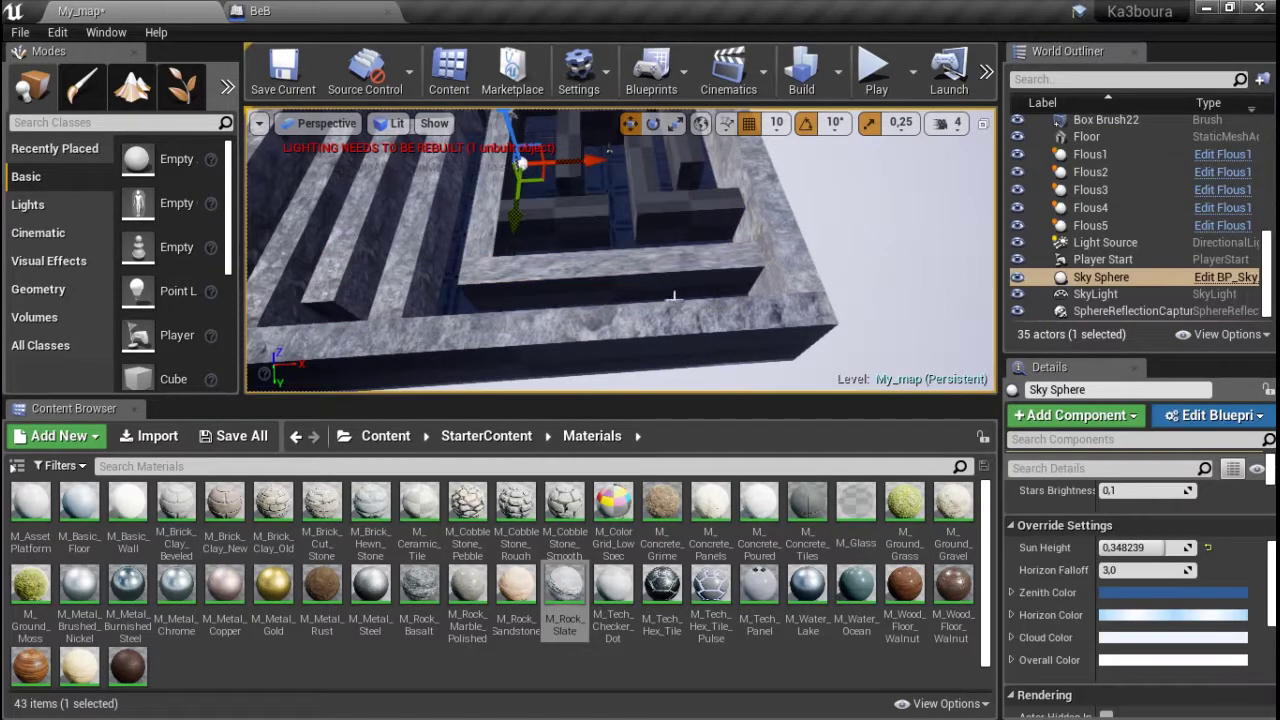
pyautogui.click(634, 290)
pyautogui.keyDown('ctrl'); pyautogui.click(333, 316); pyautogui.keyUp('ctrl')
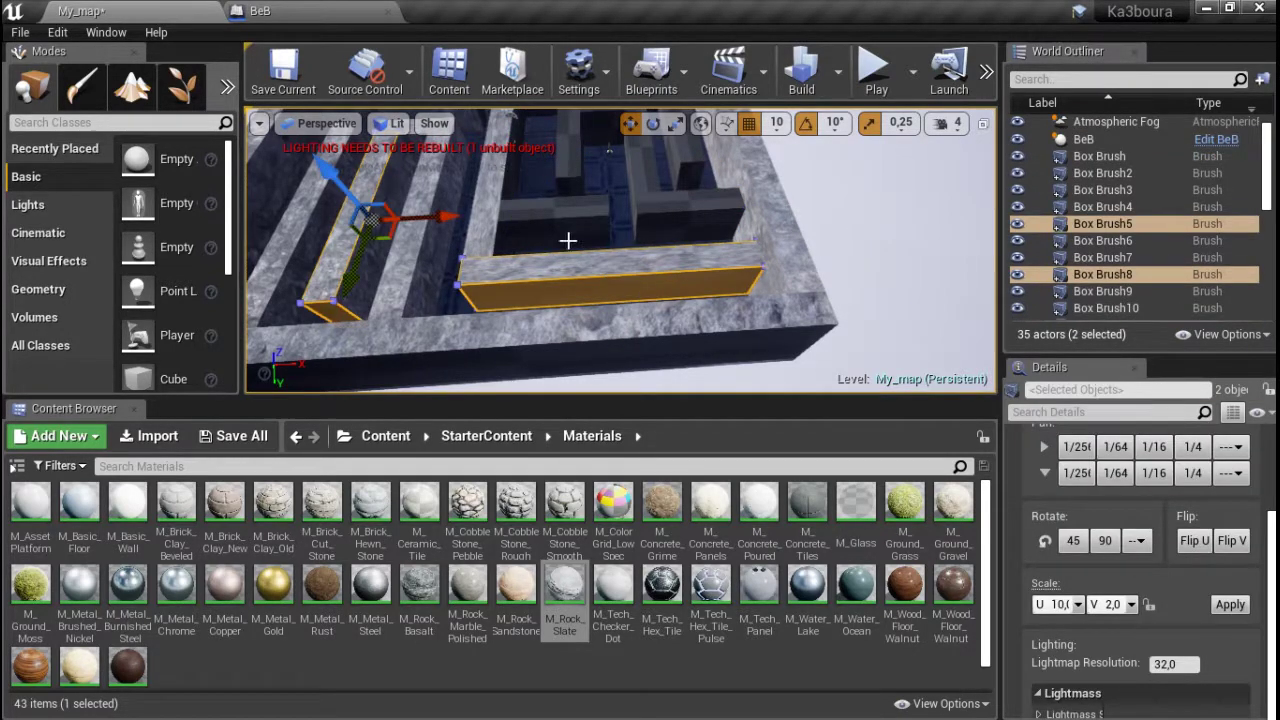
pyautogui.keyDown('ctrl'); pyautogui.click(571, 208); pyautogui.keyUp('ctrl')
pyautogui.keyDown('ctrl'); pyautogui.click(698, 204); pyautogui.keyUp('ctrl')
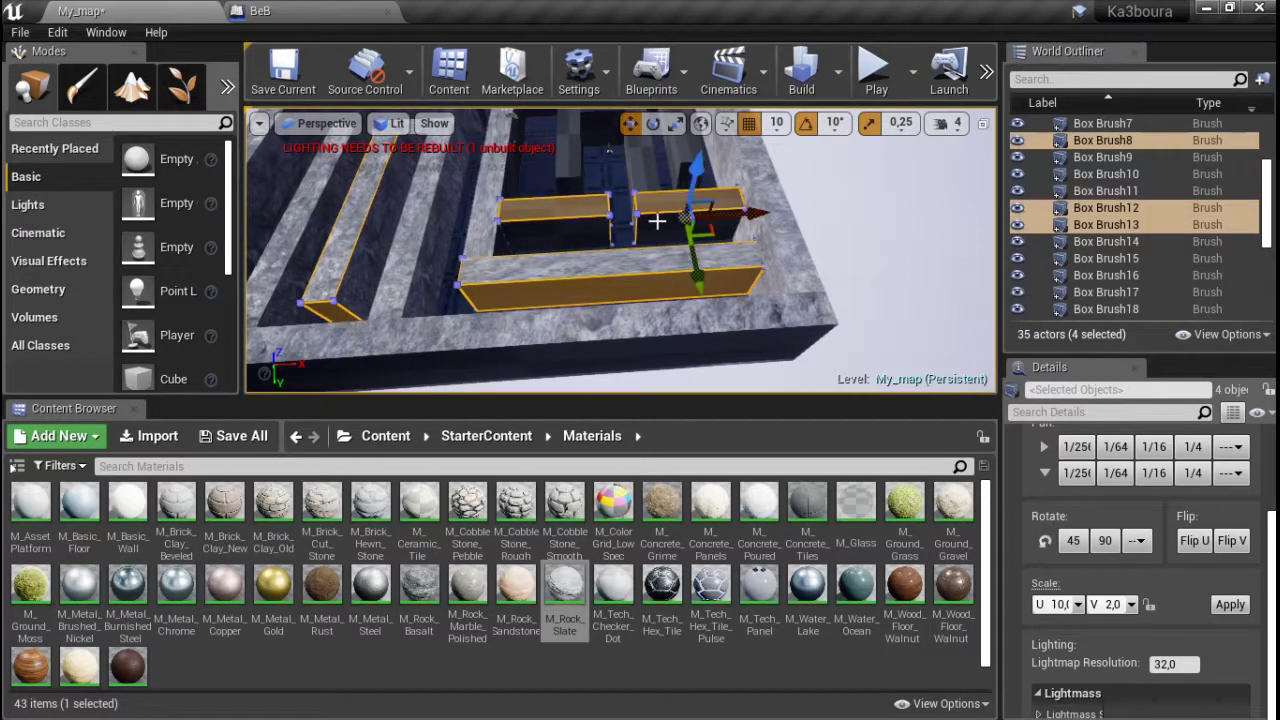
# - Set those four walls to vertical texture scale 16 and cover them with M_Rock_Slate
pyautogui.click(1133, 604)
pyautogui.click(1112, 530)
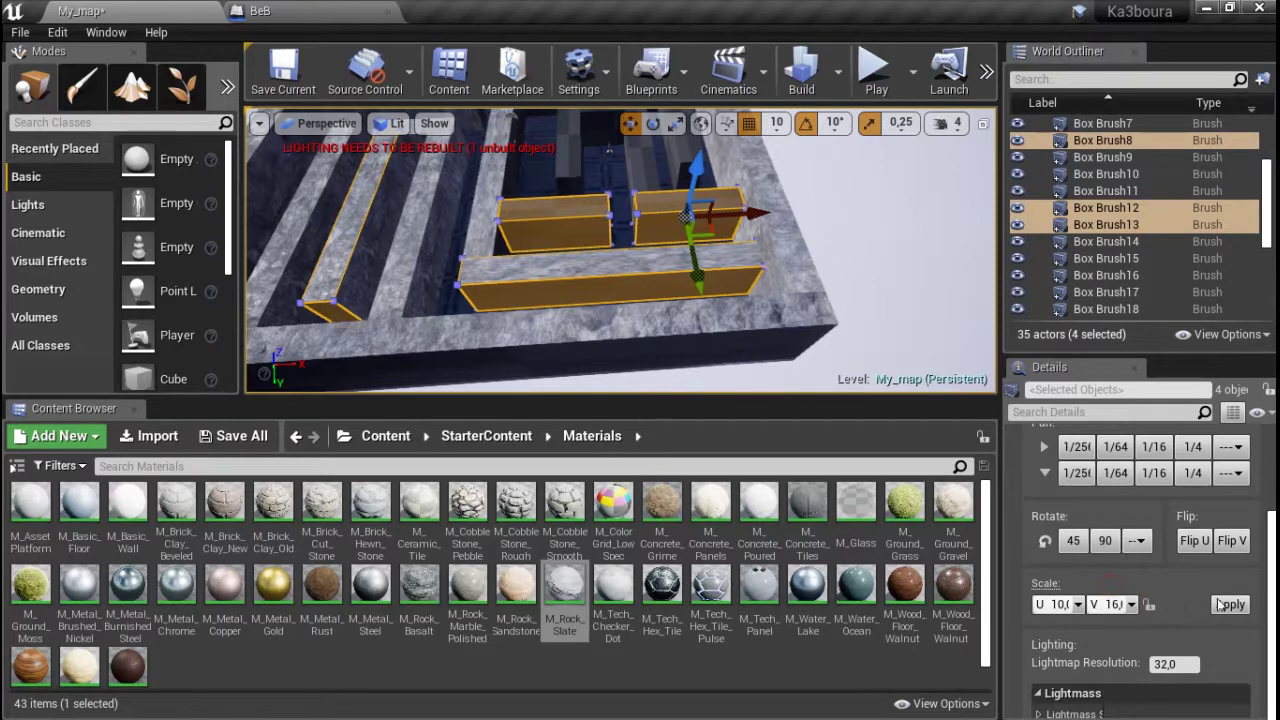
pyautogui.click(1229, 604)
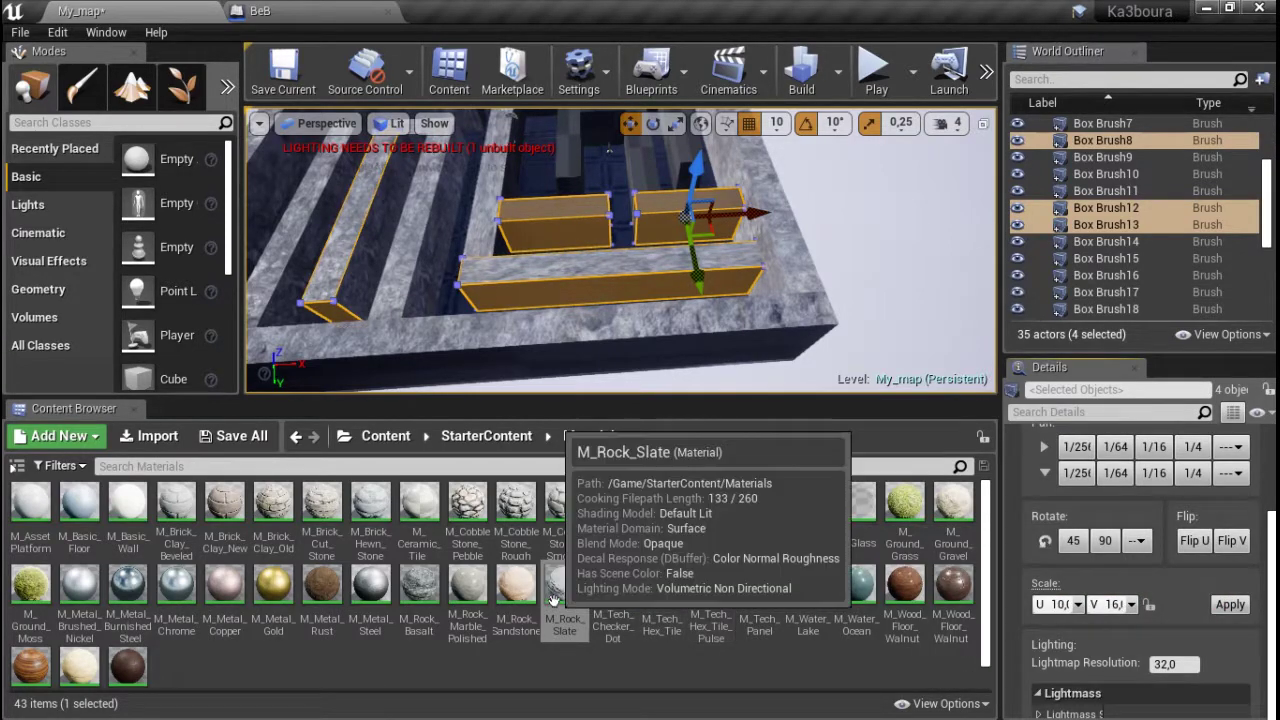
pyautogui.moveTo(564, 592); pyautogui.dragTo(564, 292)
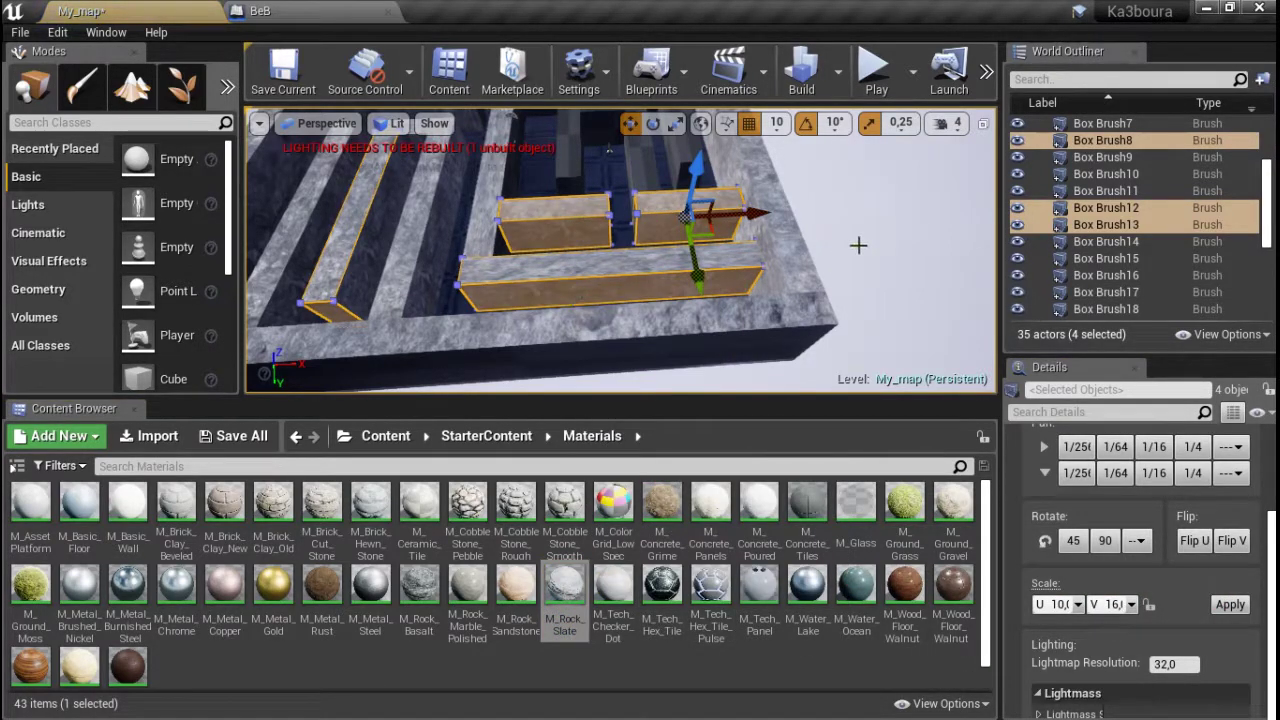
pyautogui.click(868, 240)
pyautogui.scroll(3, 875, 217)
pyautogui.moveTo(875, 217)
pyautogui.mouseDown(button='right')
pyautogui.moveTo(710, 190)
pyautogui.moveTo(771, 308)
pyautogui.mouseUp(button='right')
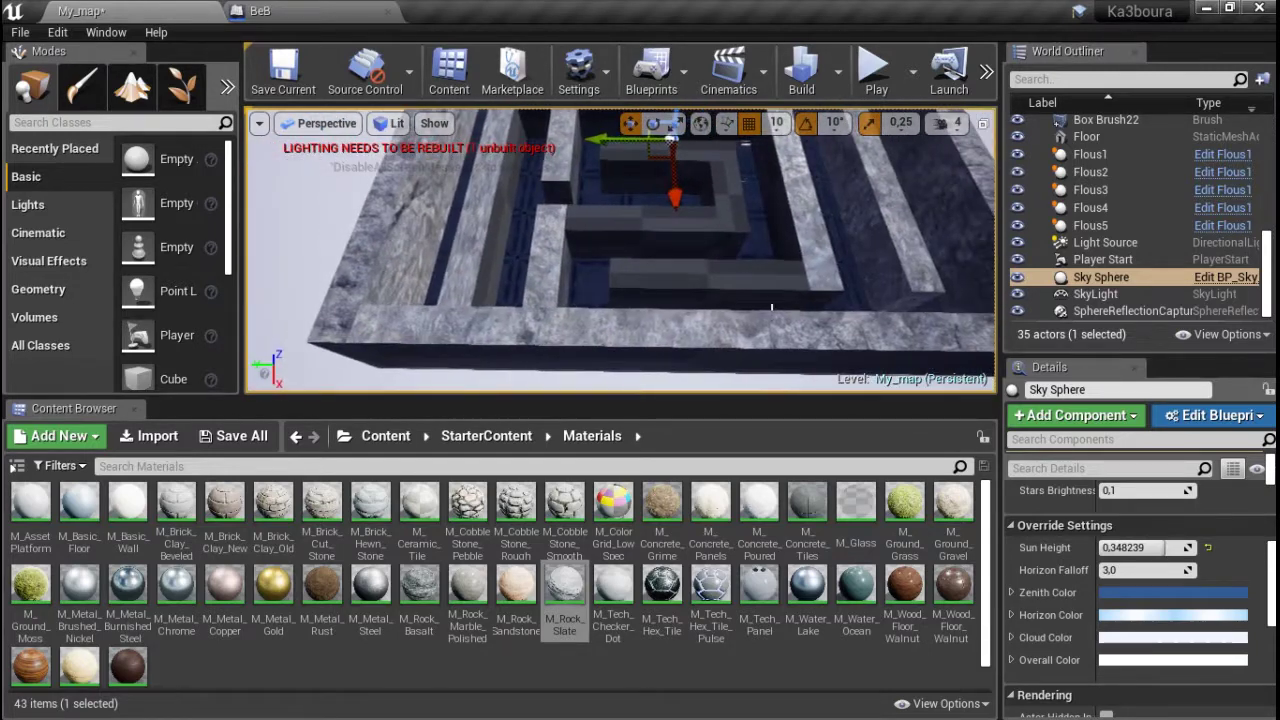
# - Select Box Brush18, 17, 14, 16 and 15, set V scale 16, and apply M_Rock_Slate
pyautogui.click(780, 300)
pyautogui.keyDown('ctrl'); pyautogui.click(800, 282); pyautogui.keyUp('ctrl')
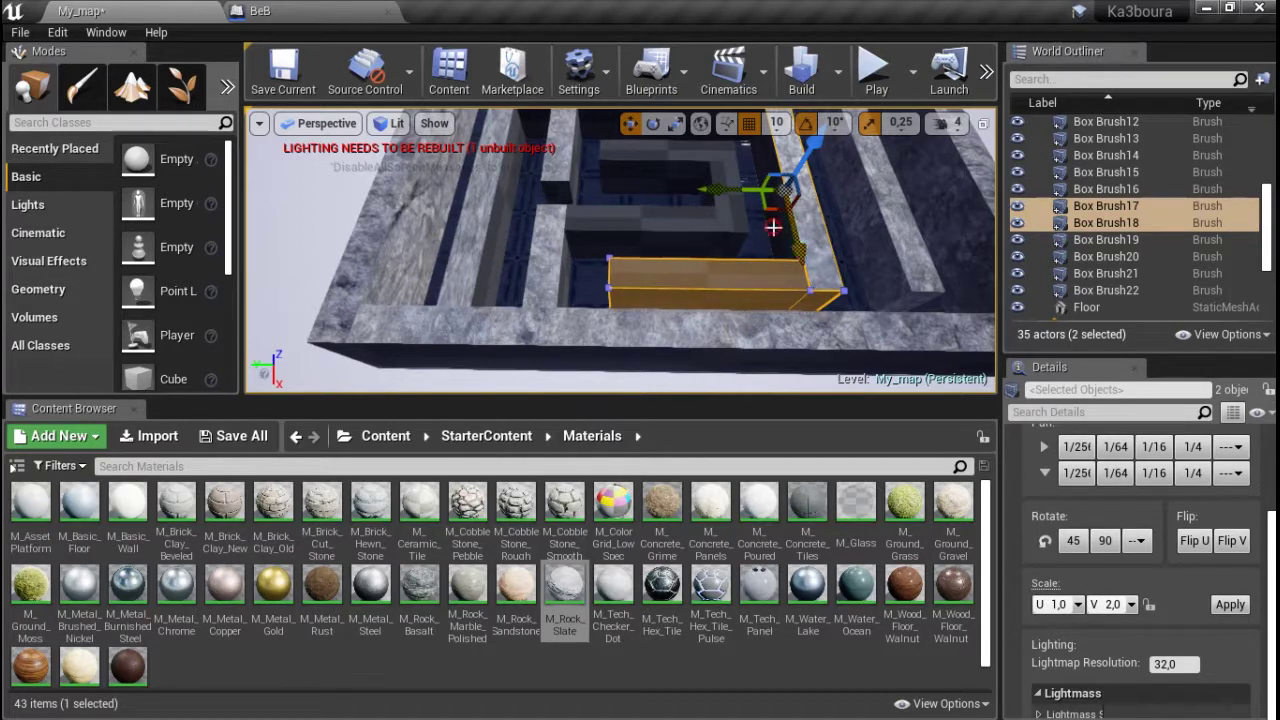
pyautogui.keyDown('ctrl'); pyautogui.click(693, 229); pyautogui.keyUp('ctrl')
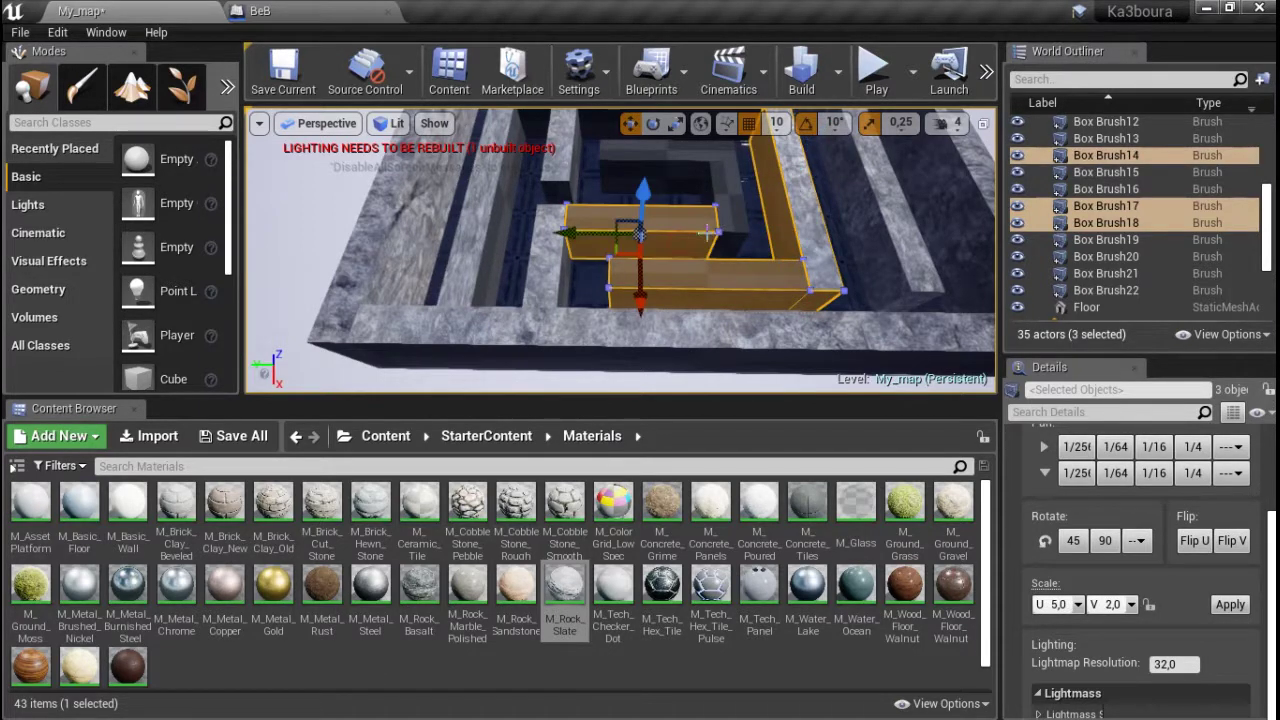
pyautogui.keyDown('ctrl'); pyautogui.click(727, 210); pyautogui.keyUp('ctrl')
pyautogui.keyDown('ctrl'); pyautogui.click(637, 166); pyautogui.keyUp('ctrl')
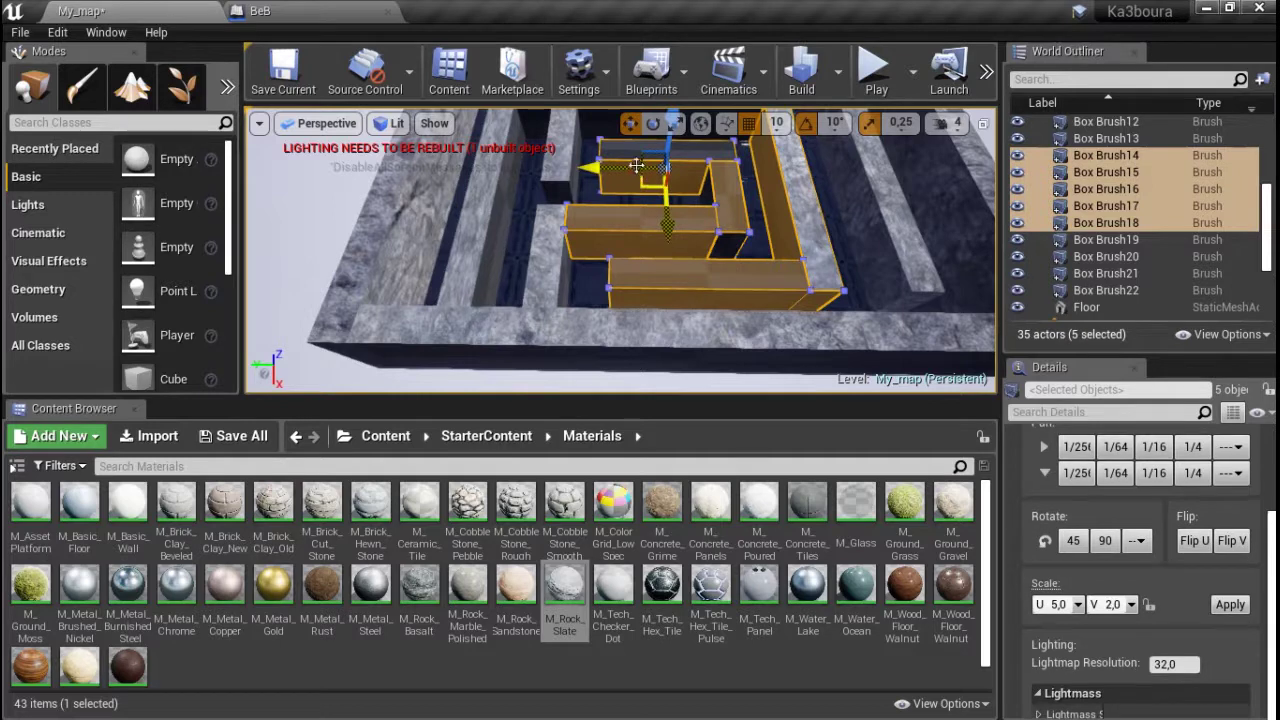
pyautogui.click(1116, 586)
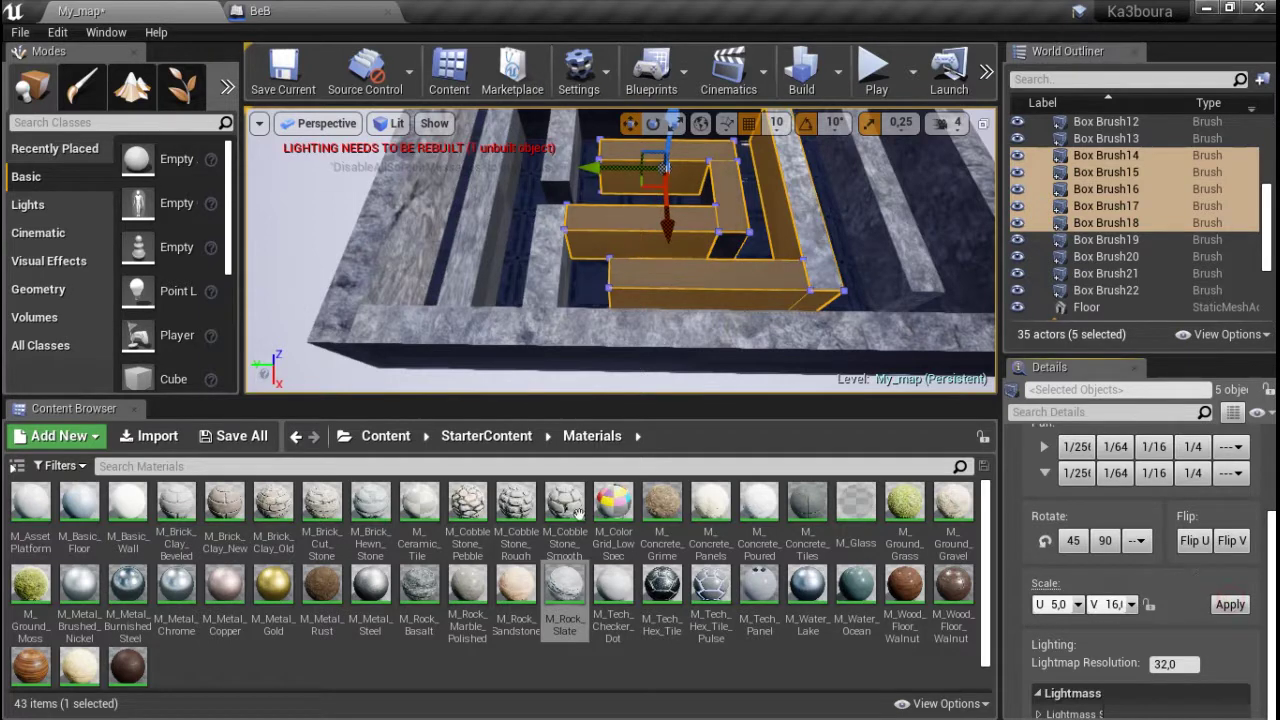
pyautogui.moveTo(564, 590); pyautogui.dragTo(647, 276)
# - Reselect Box Brush16, set its vertical scale to 16, and reapply M_Rock_Slate
pyautogui.click(727, 243)
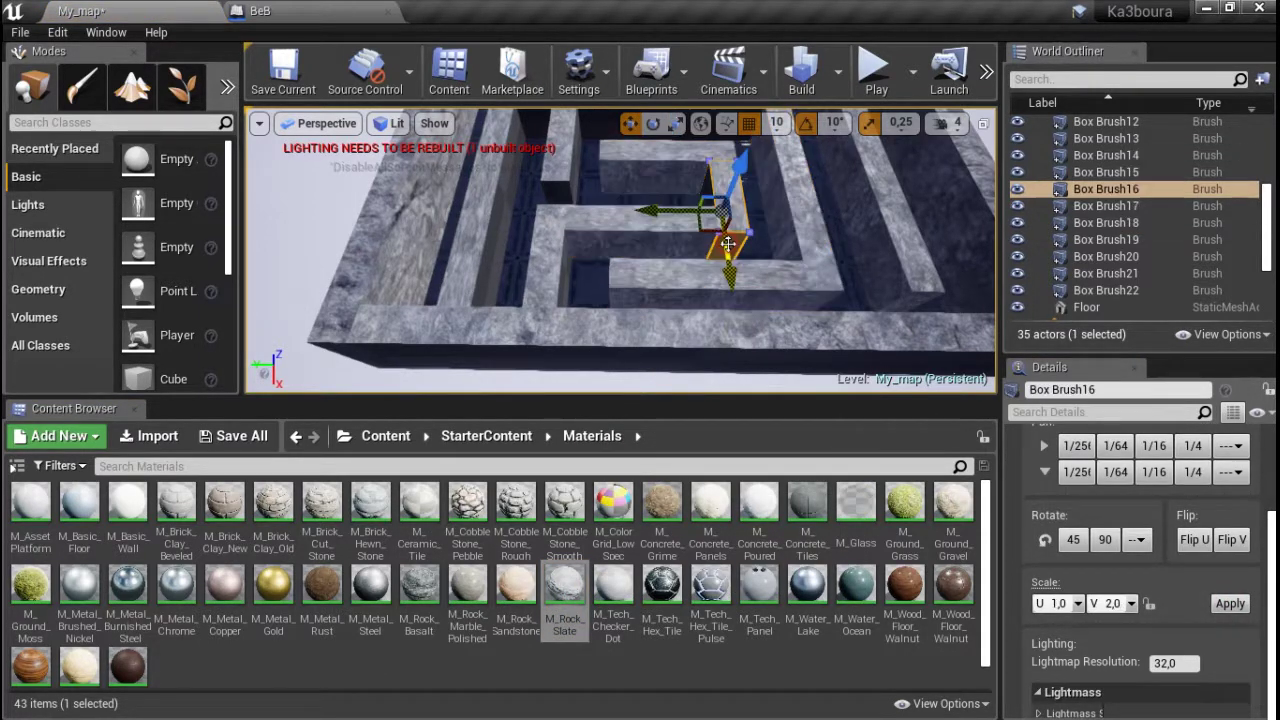
pyautogui.press('Escape')
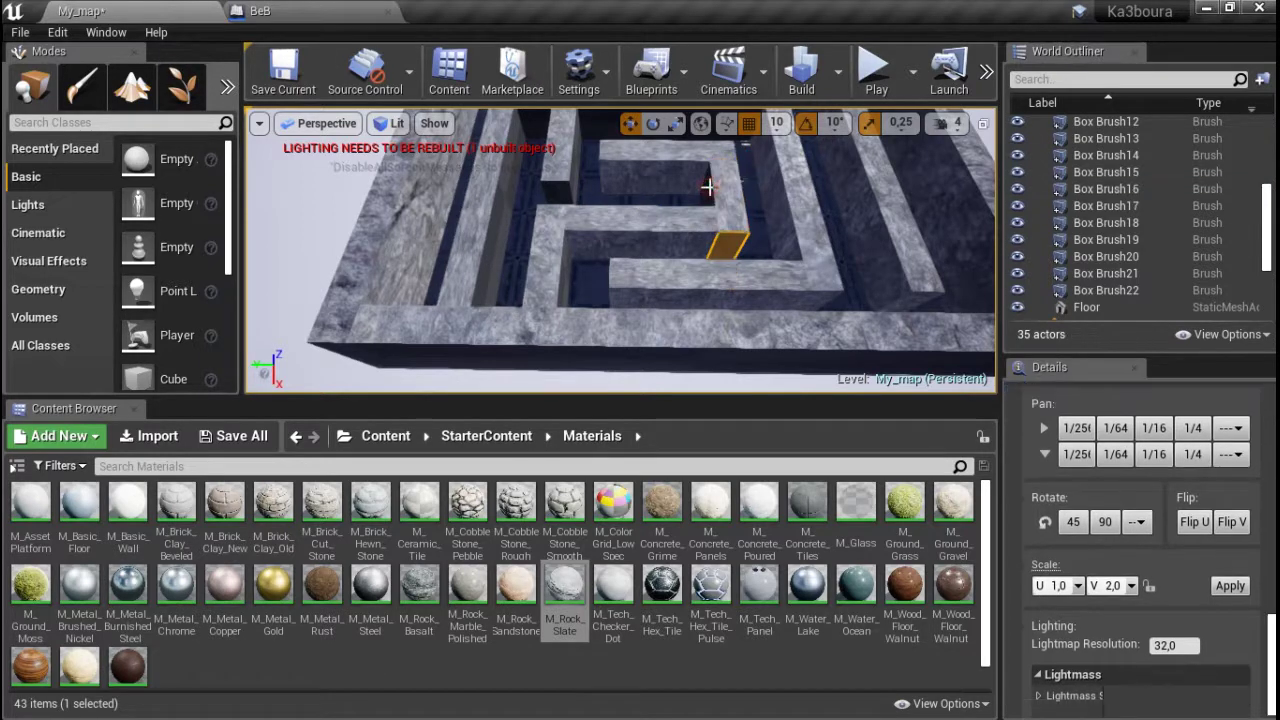
pyautogui.click(707, 186)
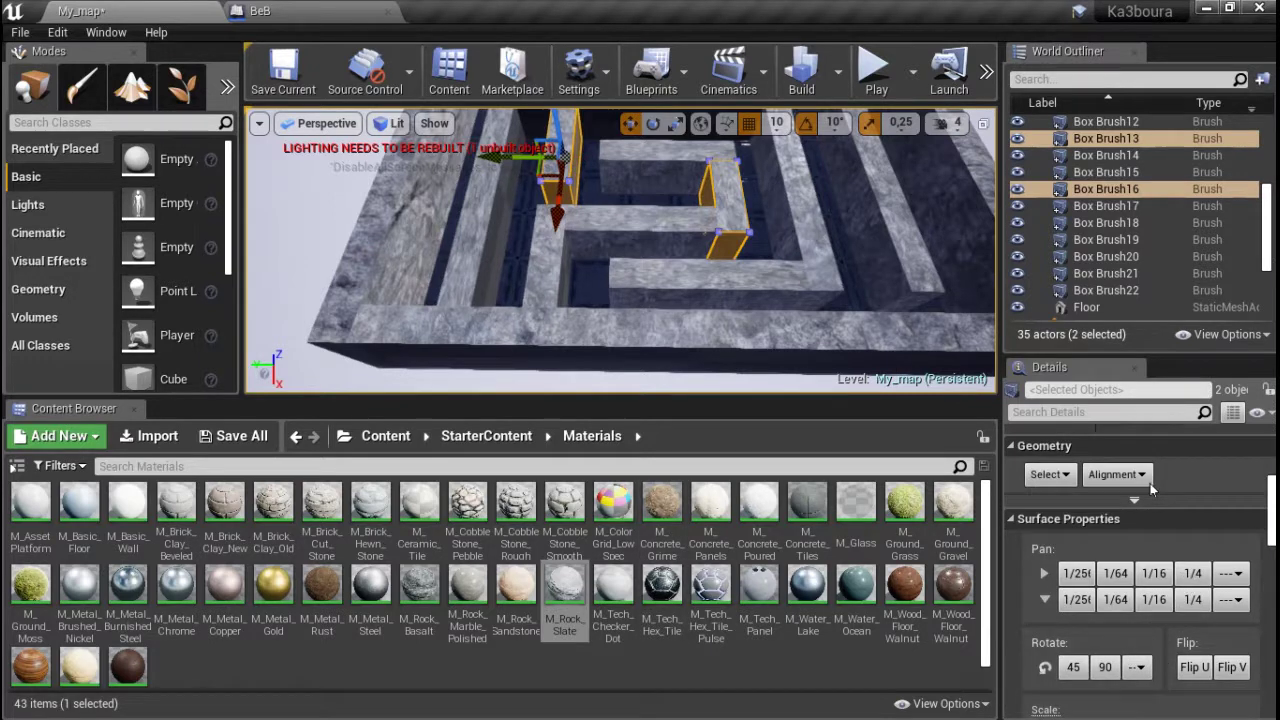
pyautogui.scroll(-3, 1178, 522)
pyautogui.click(1124, 591)
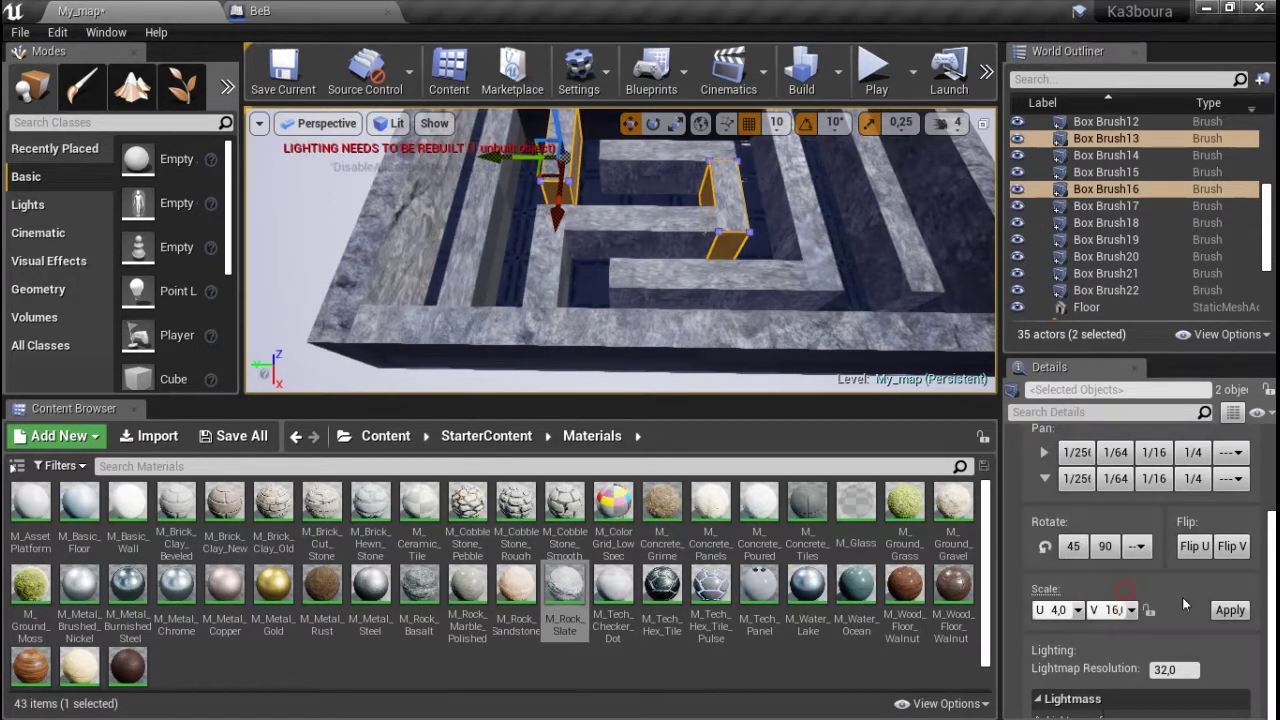
pyautogui.moveTo(564, 590); pyautogui.dragTo(551, 195)
pyautogui.click(294, 214)
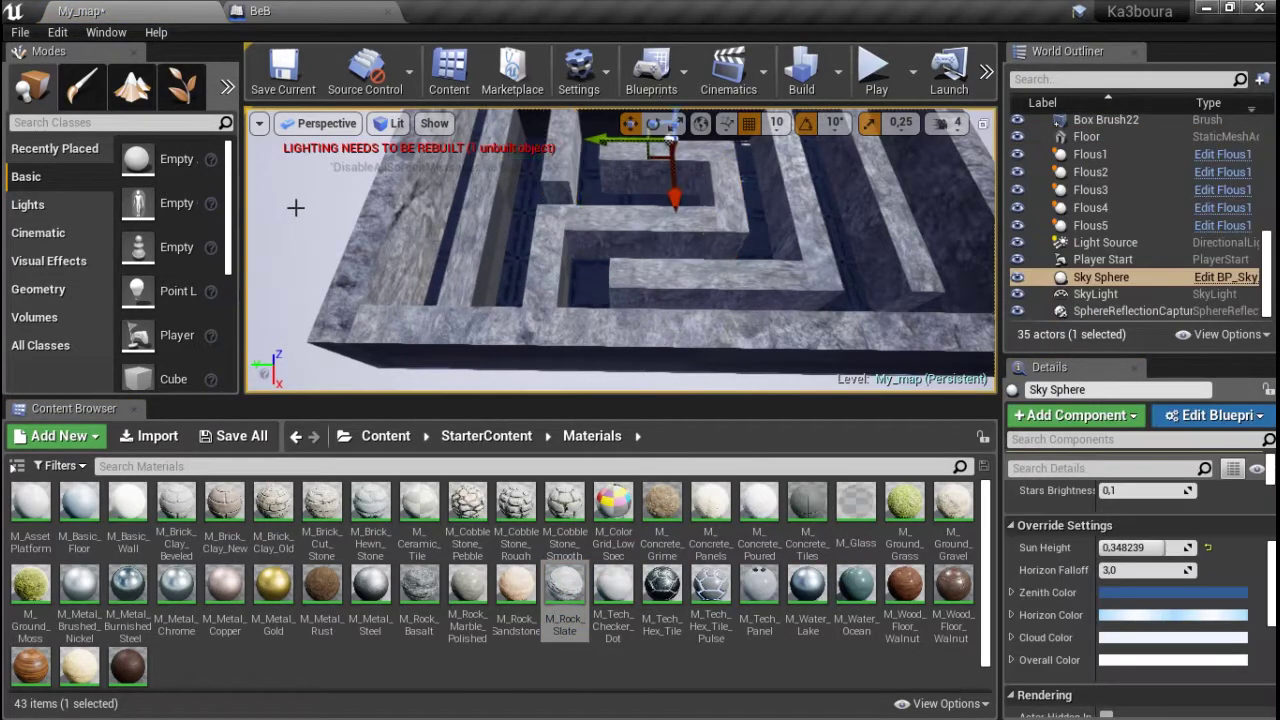
# - Give Box Brush6 and Box Brush5 M_Rock_Slate at a vertical texture scale of 16
pyautogui.moveTo(294, 214); pyautogui.dragTo(400, 250, button='right')
pyautogui.moveTo(586, 257); pyautogui.dragTo(586, 257, button='right')
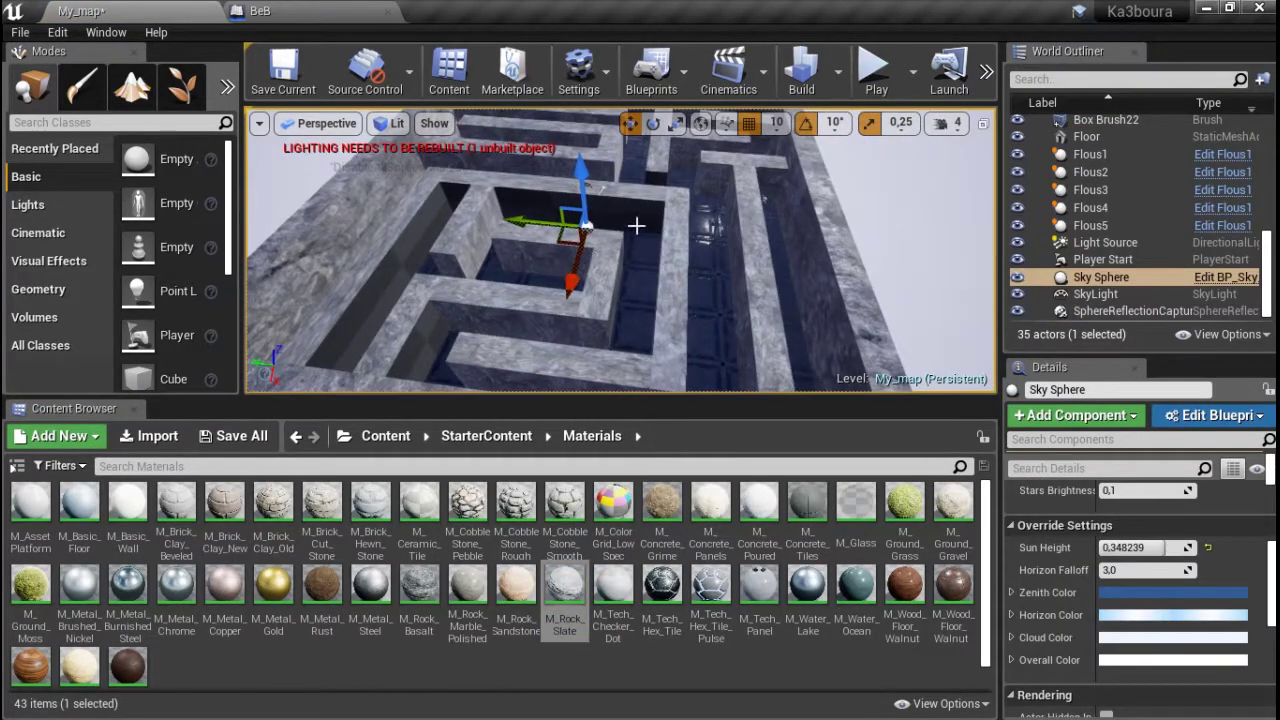
pyautogui.click(639, 214)
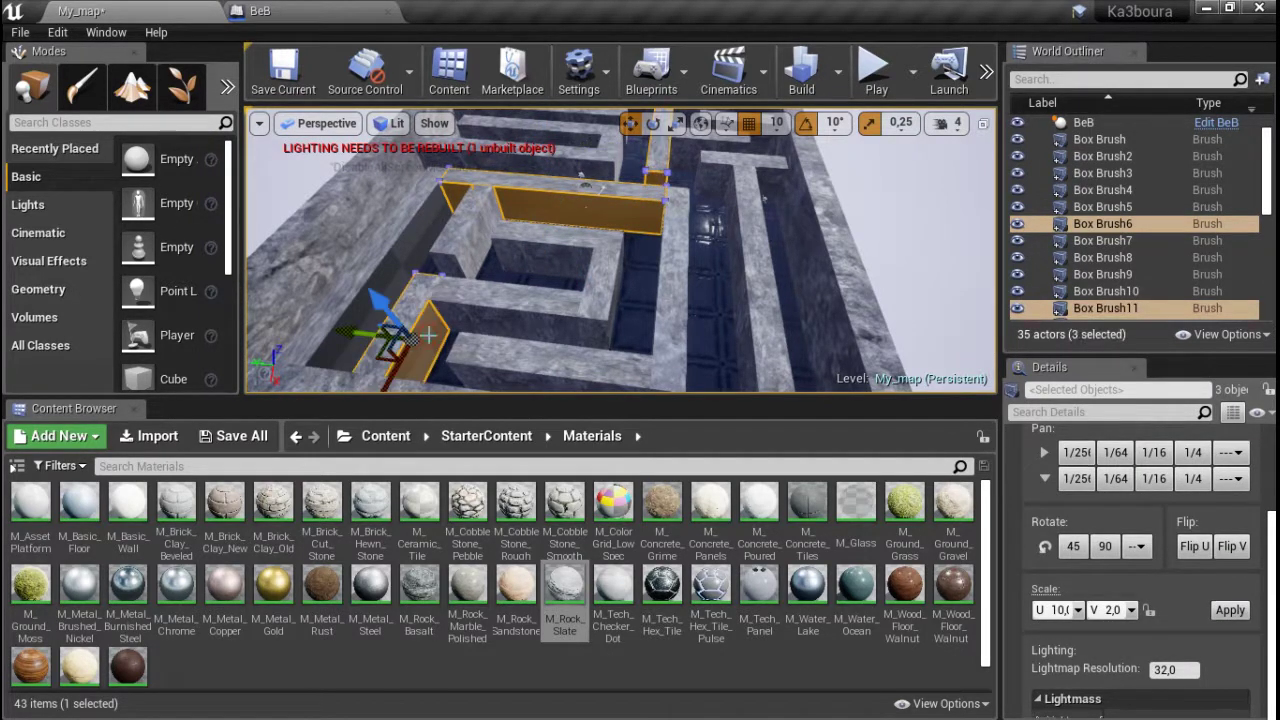
pyautogui.keyDown('ctrl'); pyautogui.click(404, 273); pyautogui.keyUp('ctrl')
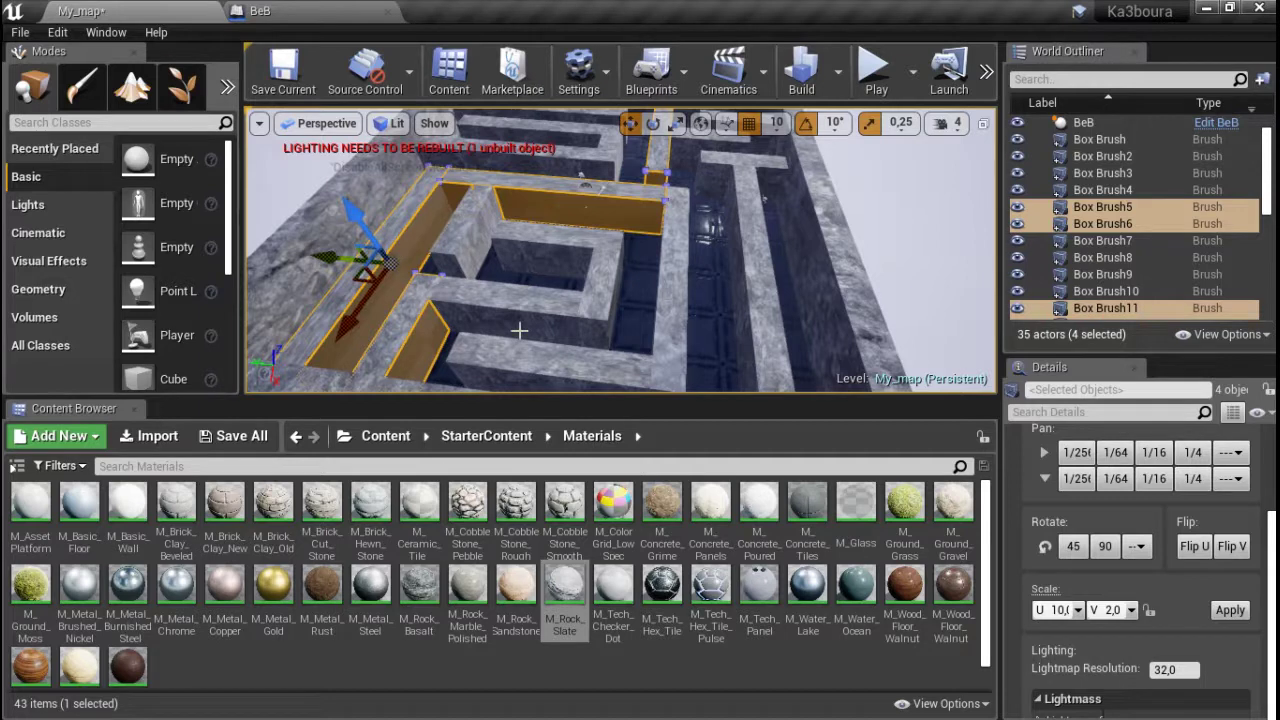
pyautogui.click(1117, 579)
pyautogui.click(1125, 591)
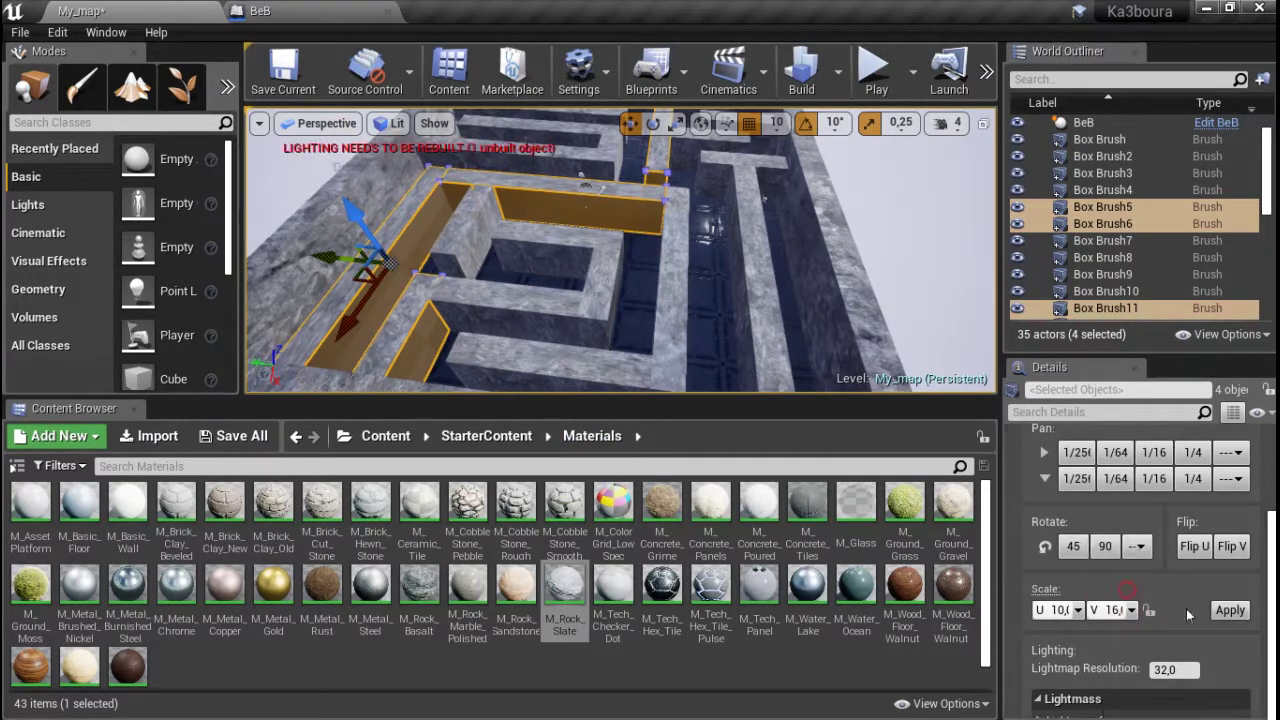
pyautogui.moveTo(575, 585); pyautogui.dragTo(420, 362)
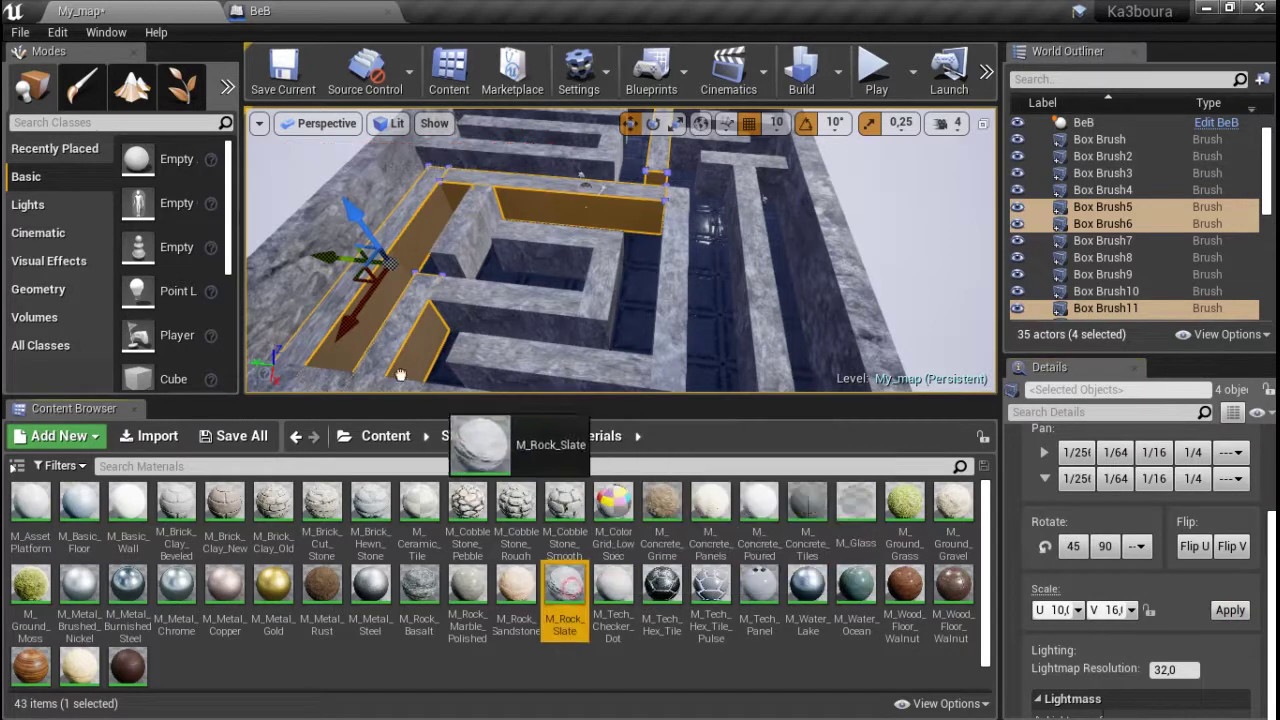
pyautogui.click(581, 176)
# - Give Box Brush15 and Box Brush16 M_Rock_Slate at V 16 and U 2
pyautogui.moveTo(581, 176); pyautogui.dragTo(600, 200, button='right')
pyautogui.moveTo(752, 203); pyautogui.dragTo(867, 286, button='right')
pyautogui.click(600, 290)
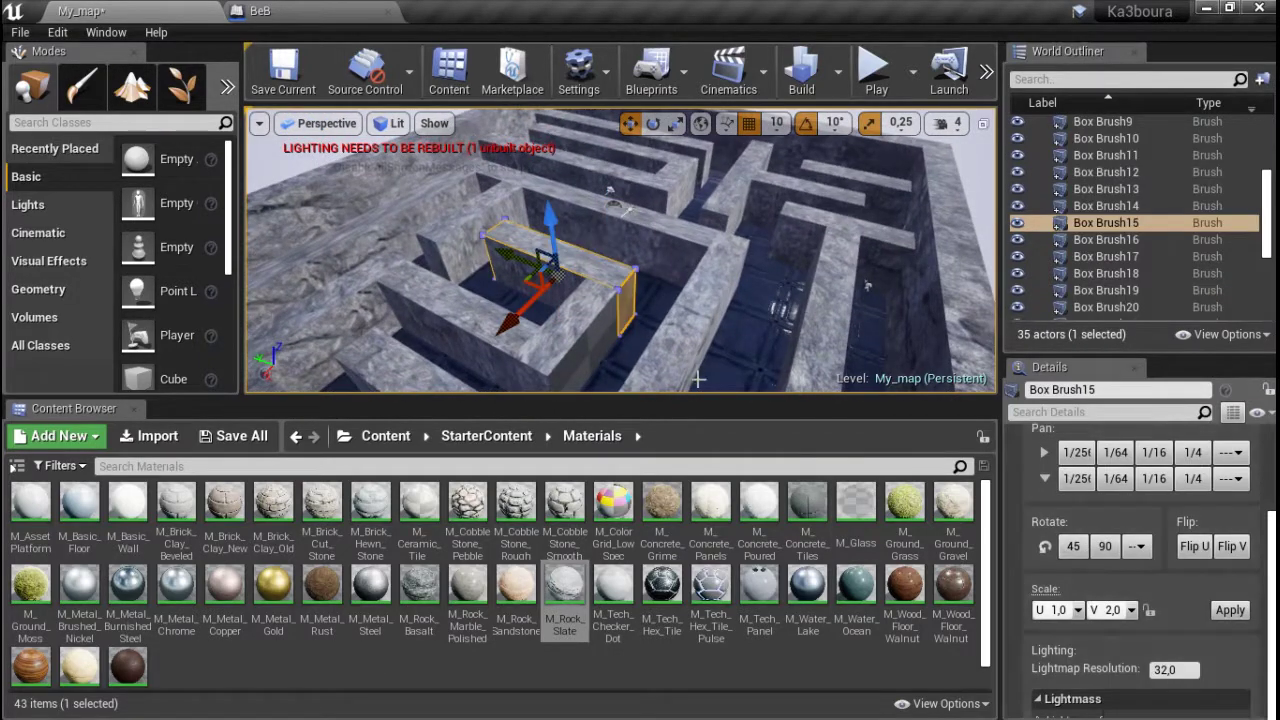
pyautogui.keyDown('ctrl'); pyautogui.click(597, 345); pyautogui.keyUp('ctrl')
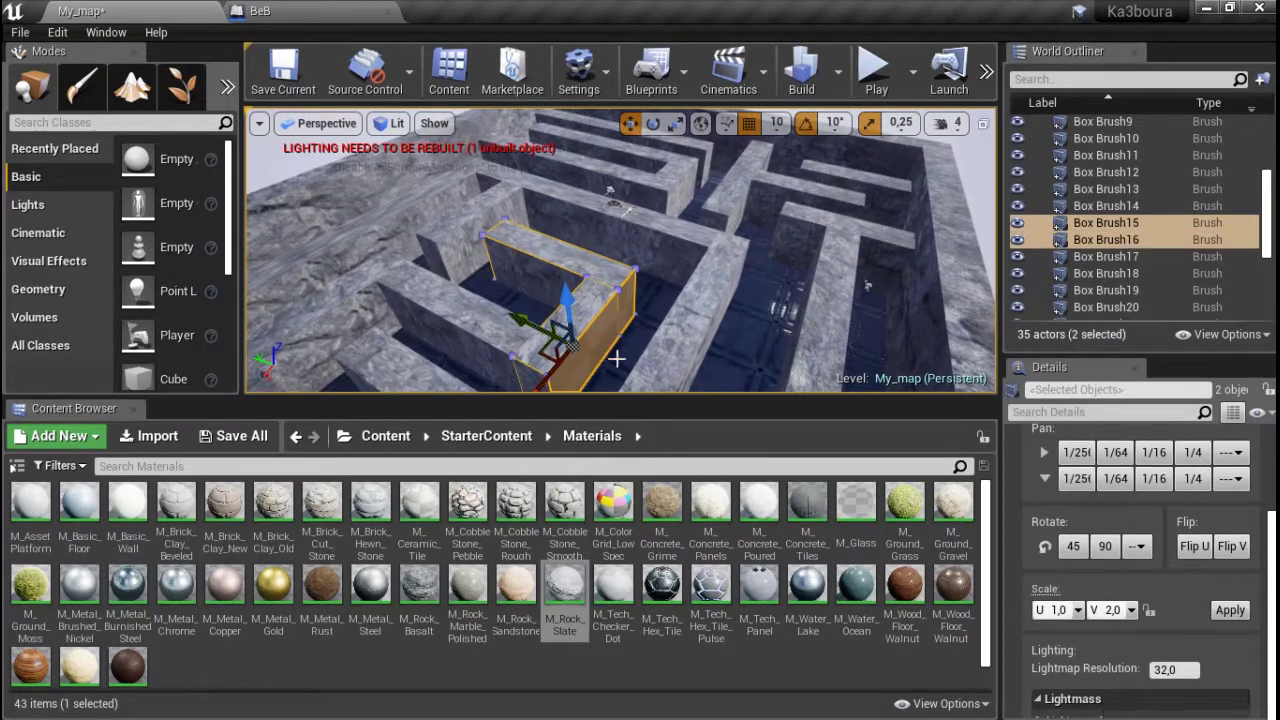
pyautogui.click(1132, 610)
pyautogui.click(1110, 500)
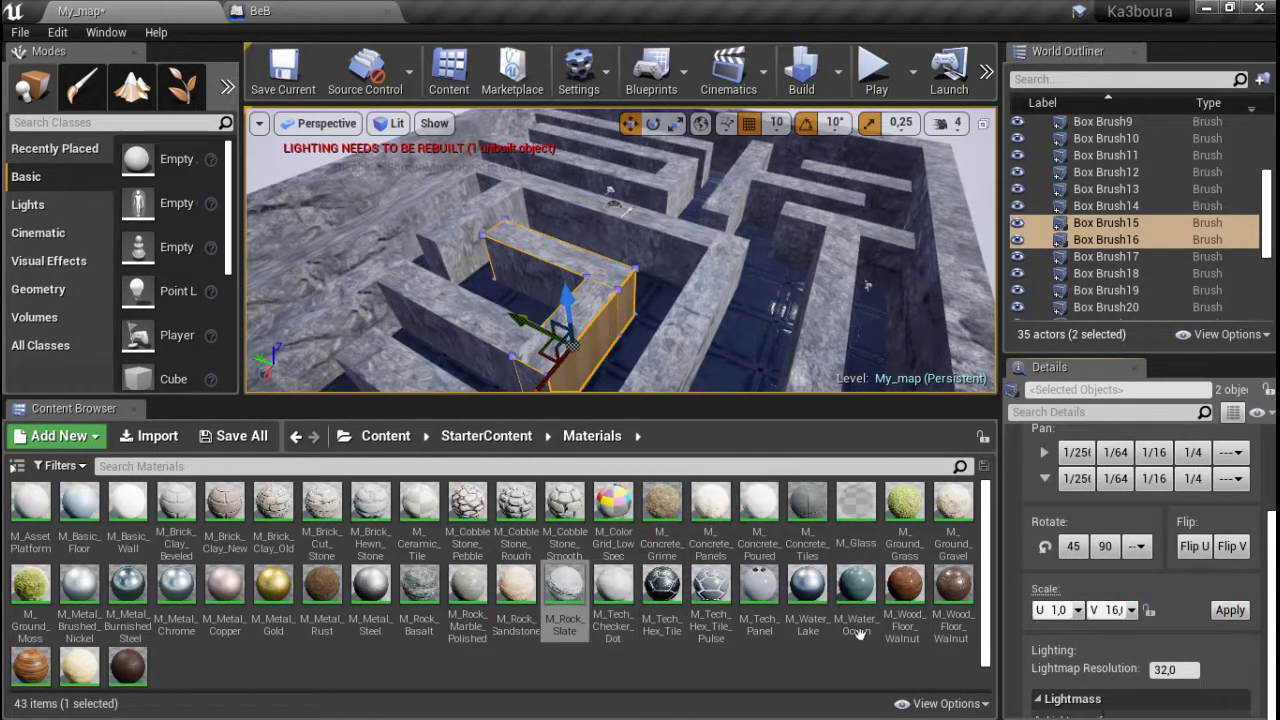
pyautogui.moveTo(565, 590); pyautogui.dragTo(595, 380)
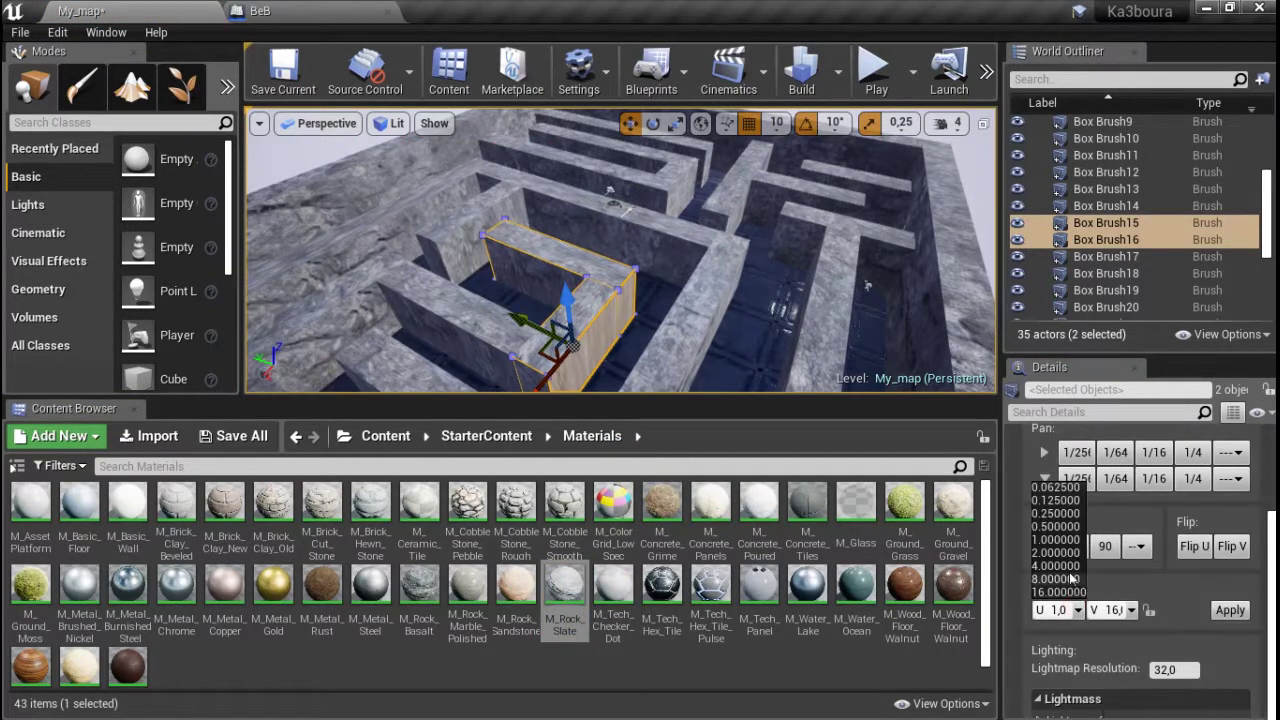
pyautogui.click(1062, 553)
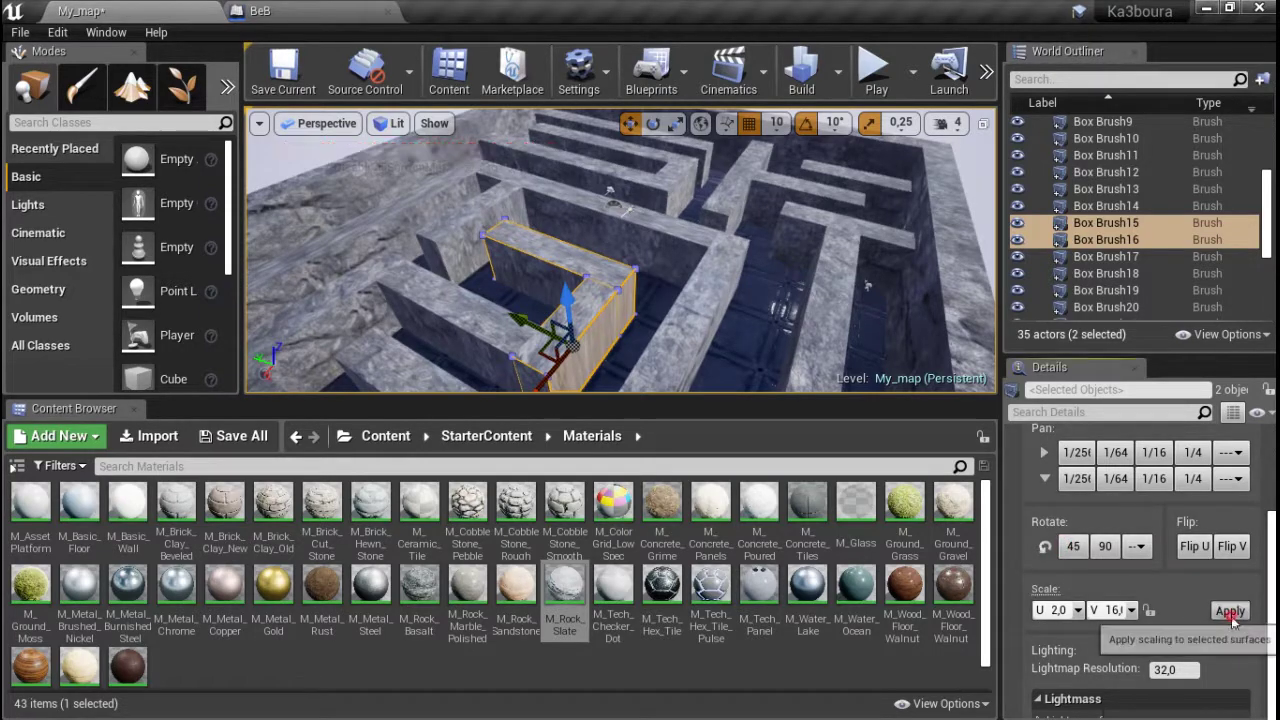
pyautogui.click(977, 157)
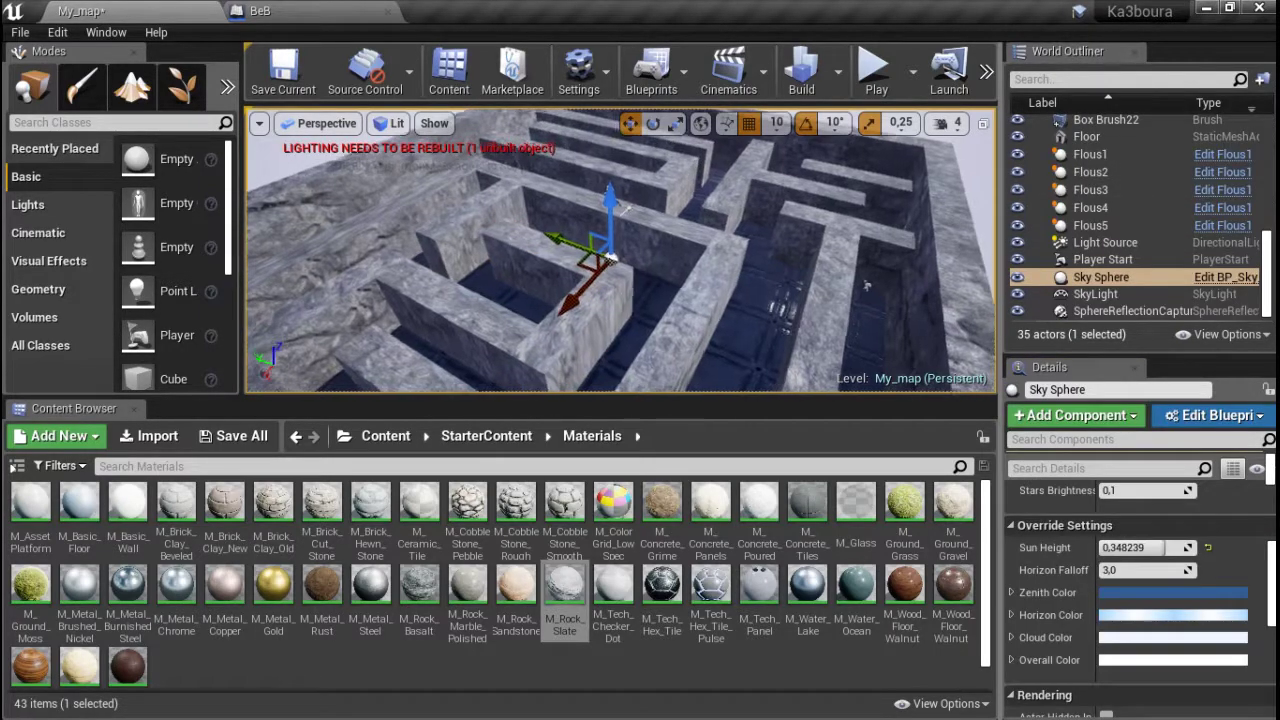
# - Retexture Box Brush15, 14 and 18 with M_Rock_Slate at a vertical scale of 16
pyautogui.moveTo(977, 157)
pyautogui.mouseDown(button='right')
pyautogui.moveTo(900, 200)
pyautogui.moveTo(880, 230)
pyautogui.mouseUp(button='right')
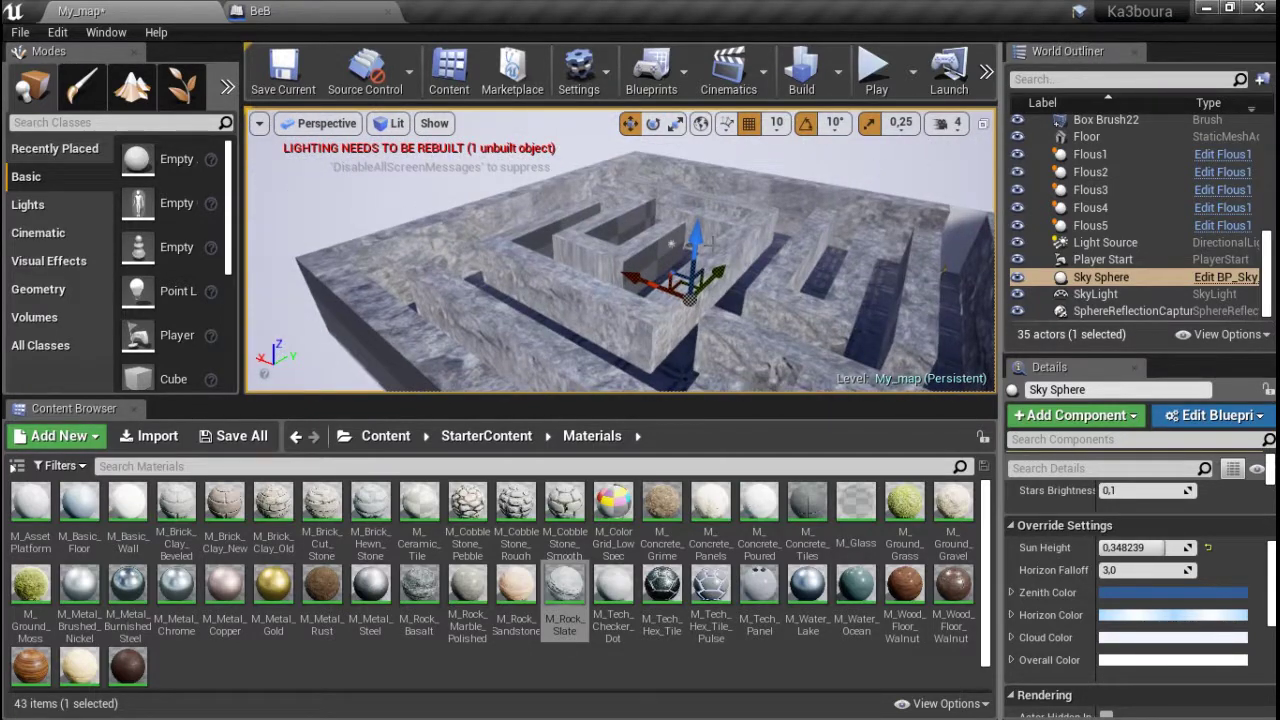
pyautogui.moveTo(508, 145); pyautogui.dragTo(595, 258, button='right')
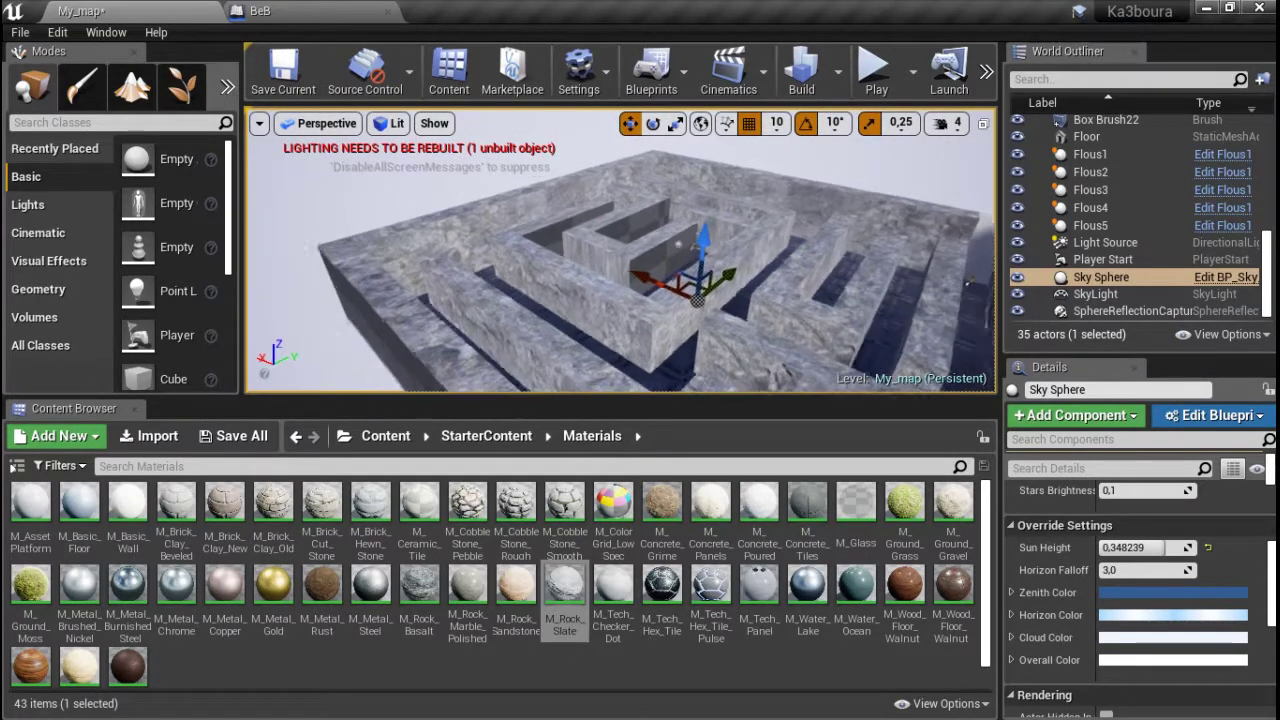
pyautogui.click(595, 258)
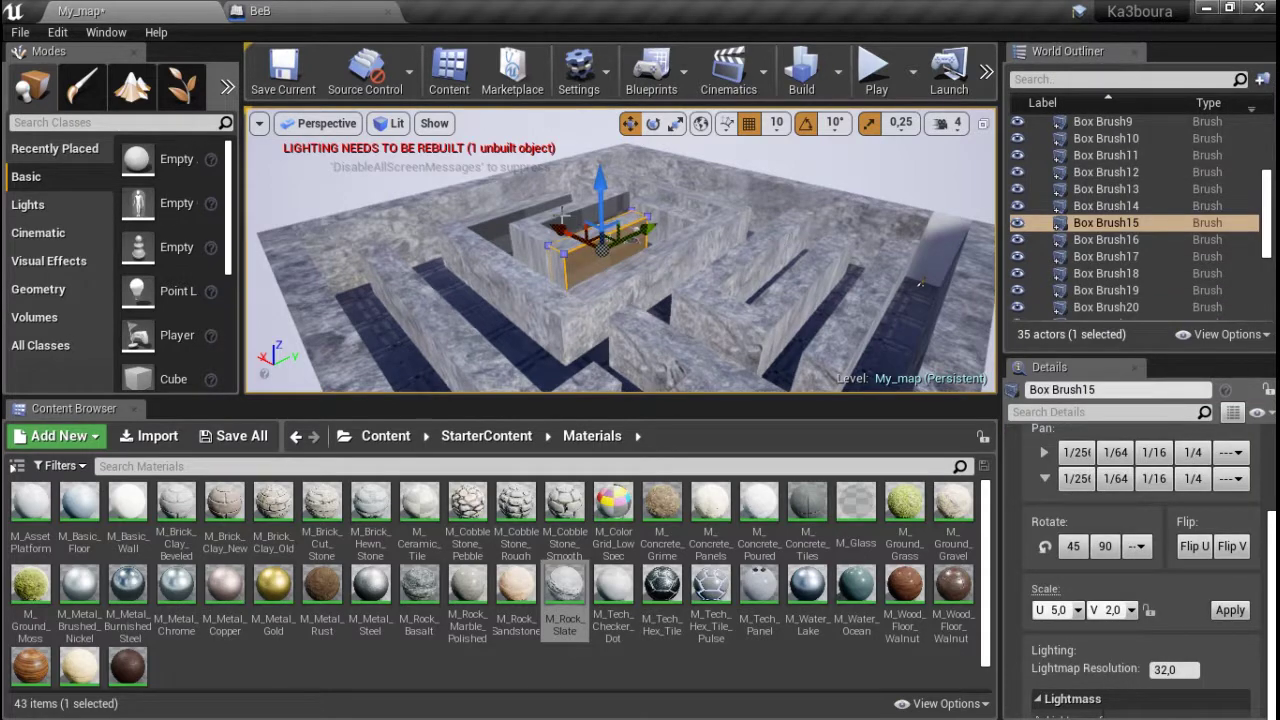
pyautogui.keyDown('ctrl'); pyautogui.click(515, 213); pyautogui.keyUp('ctrl')
pyautogui.keyDown('ctrl'); pyautogui.click(497, 231); pyautogui.keyUp('ctrl')
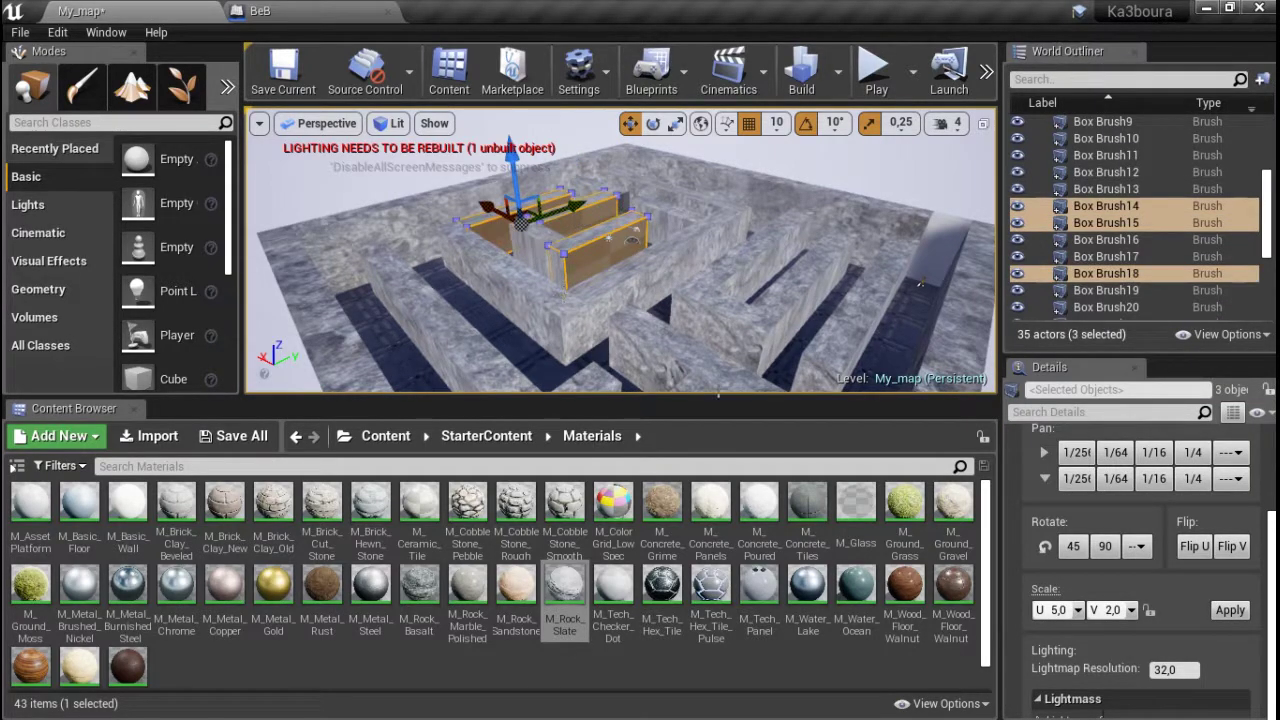
pyautogui.click(1131, 609)
pyautogui.click(1130, 594)
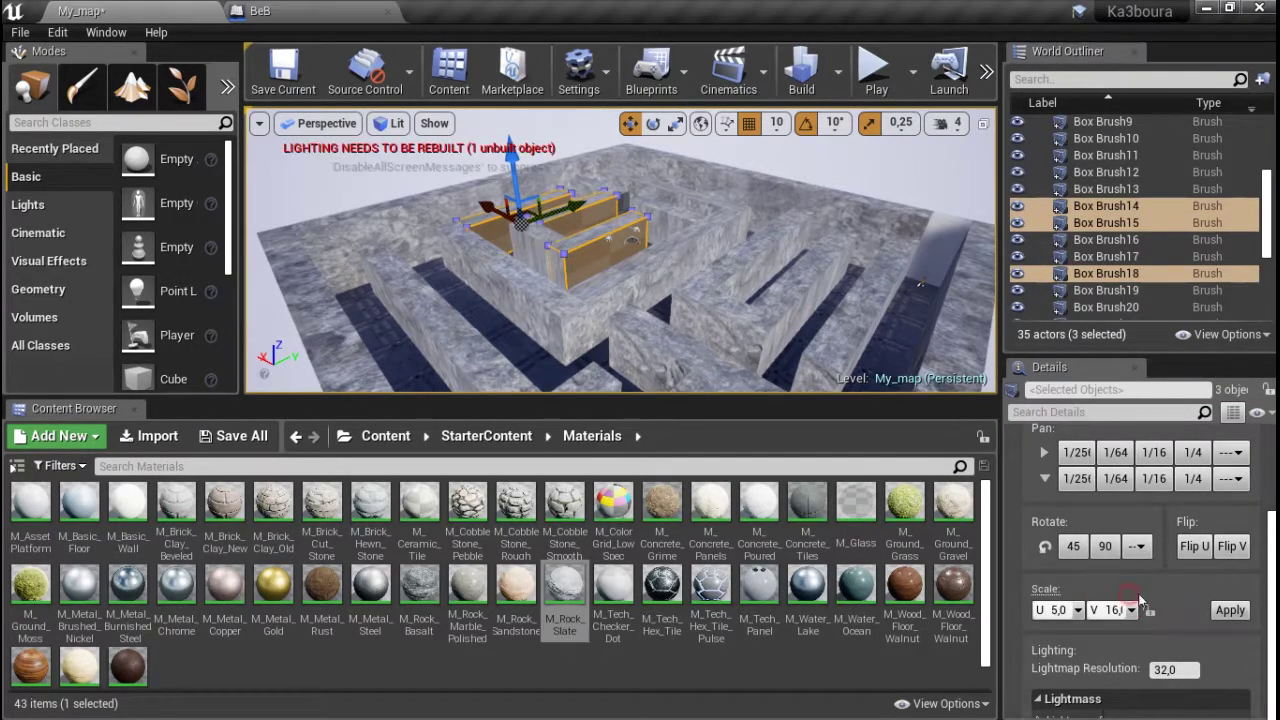
pyautogui.click(1231, 610)
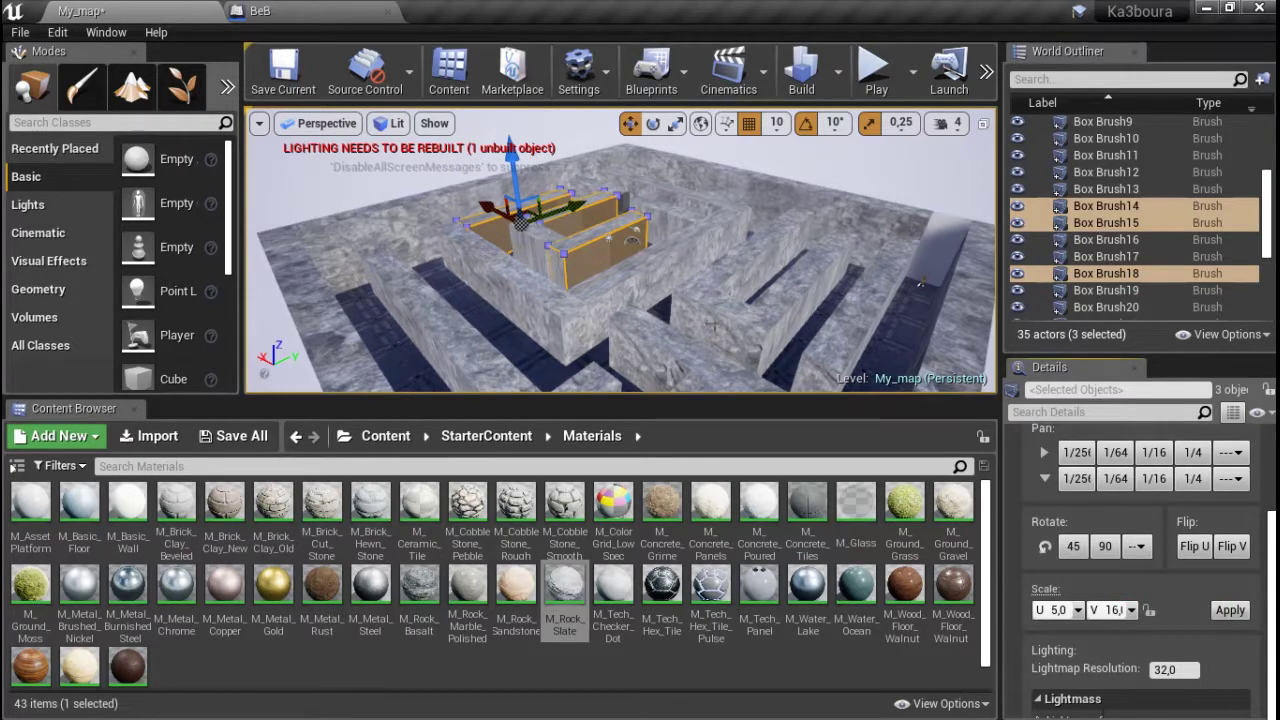
pyautogui.moveTo(565, 590); pyautogui.dragTo(607, 236)
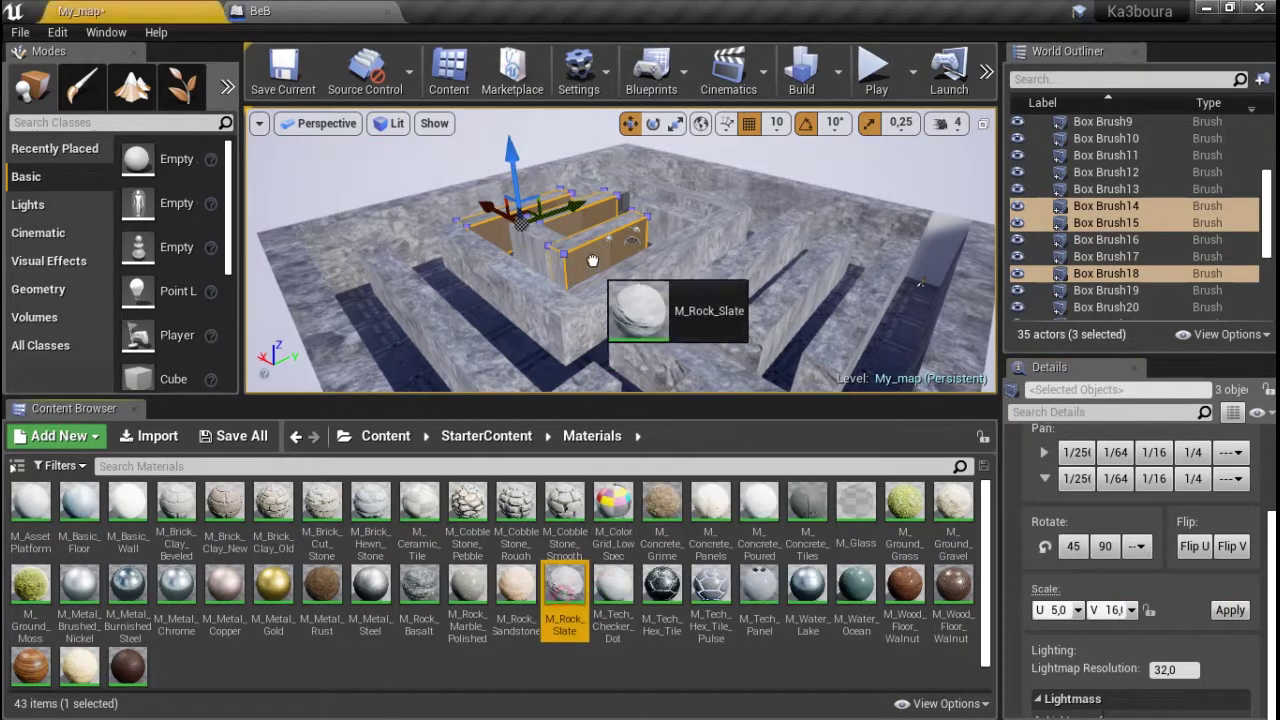
pyautogui.moveTo(869, 153); pyautogui.dragTo(869, 170, button='right')
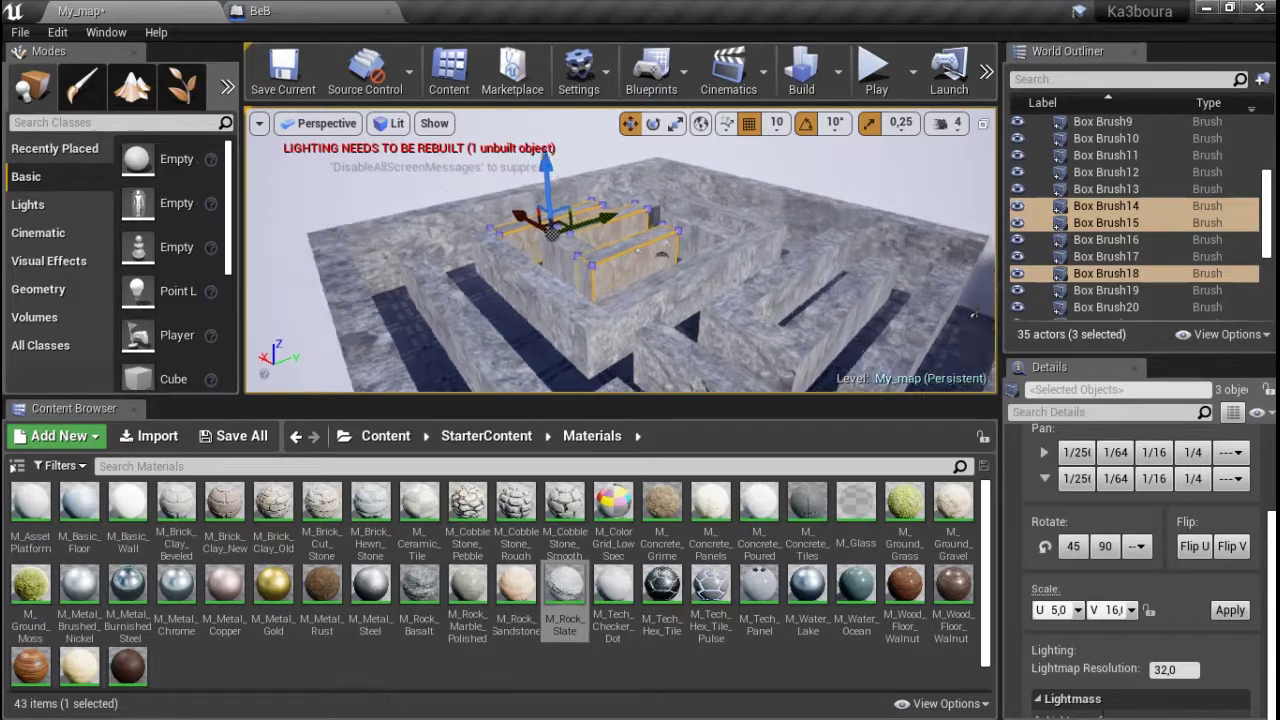
pyautogui.moveTo(680, 219); pyautogui.dragTo(680, 219, button='right')
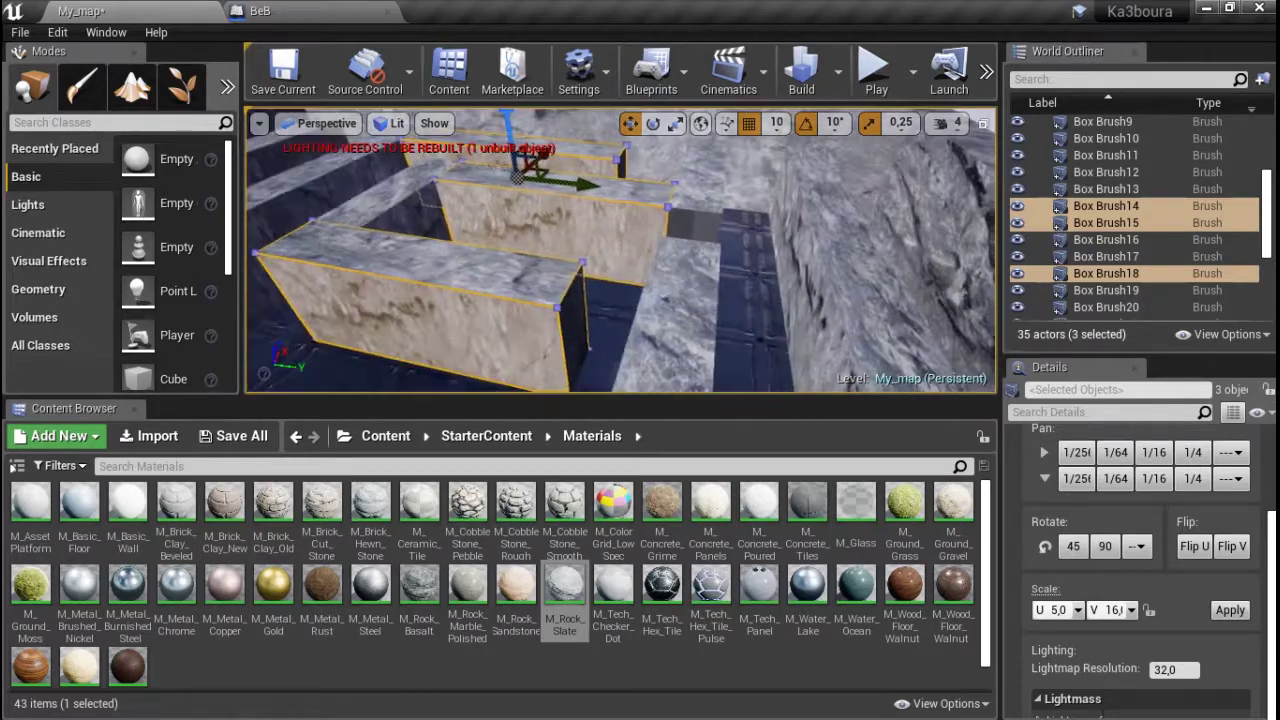
pyautogui.click(680, 219)
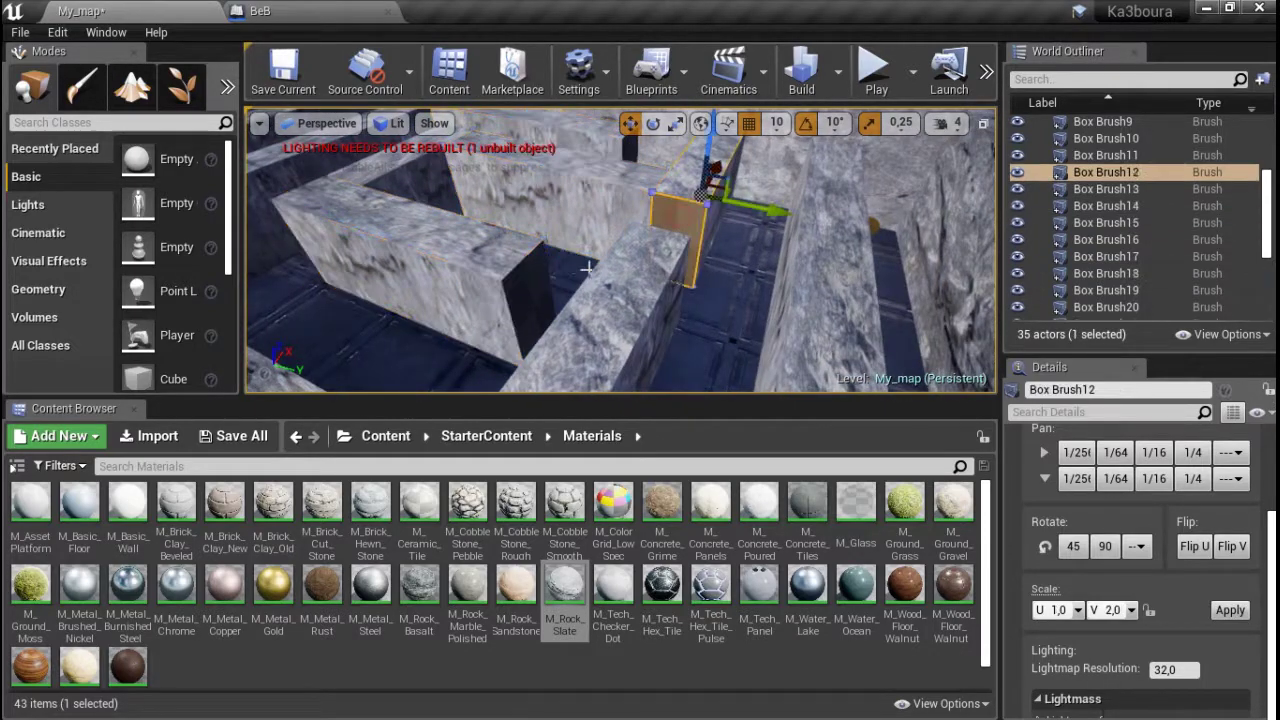
pyautogui.keyDown('ctrl'); pyautogui.click(522, 279); pyautogui.keyUp('ctrl')
pyautogui.click(1137, 610)
pyautogui.click(1110, 594)
pyautogui.click(1240, 612)
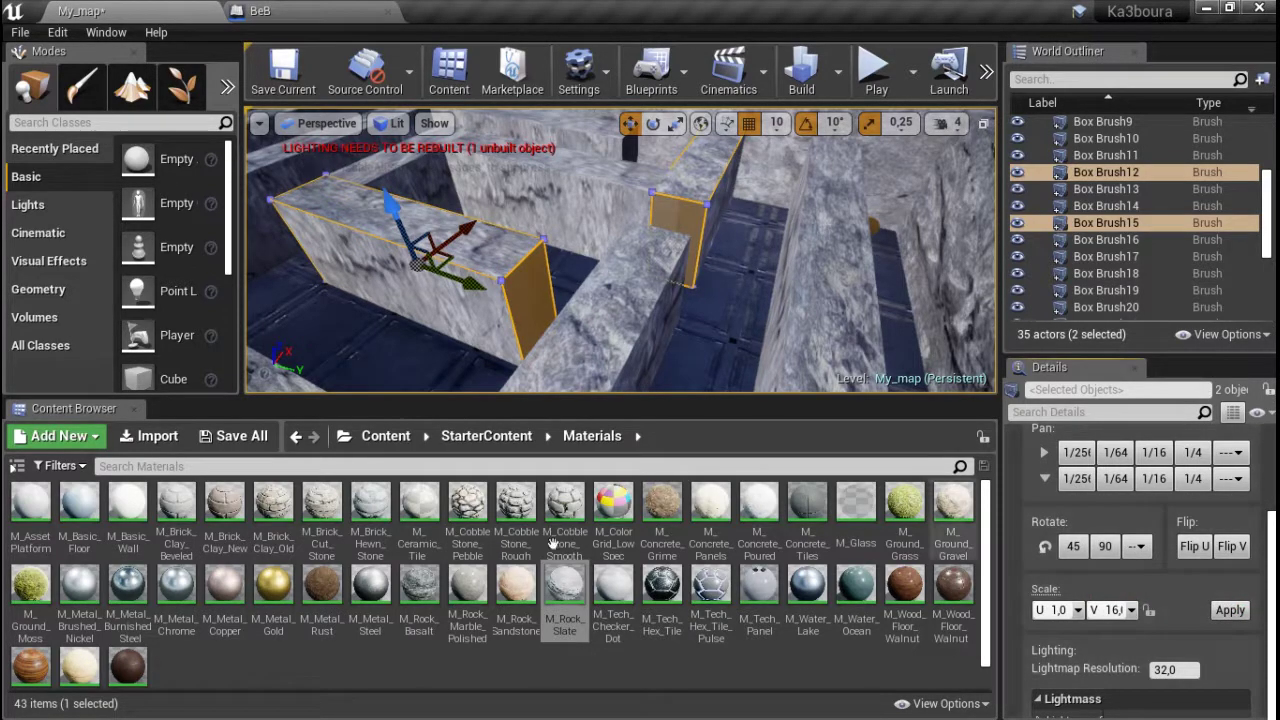
pyautogui.moveTo(565, 595); pyautogui.dragTo(732, 325)
pyautogui.moveTo(761, 320)
pyautogui.mouseDown(button='right')
pyautogui.moveTo(578, 245)
pyautogui.moveTo(735, 237)
pyautogui.mouseUp(button='right')
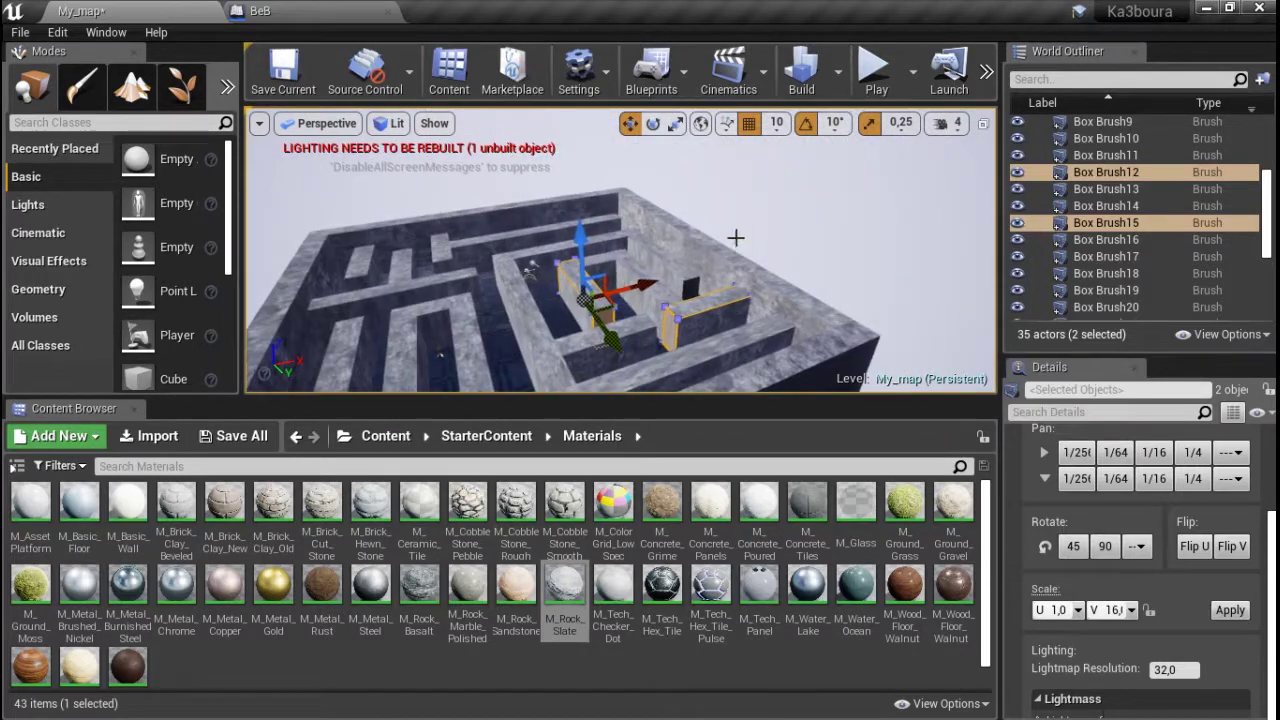
pyautogui.click(812, 218)
pyautogui.moveTo(812, 218); pyautogui.dragTo(627, 250, button='right')
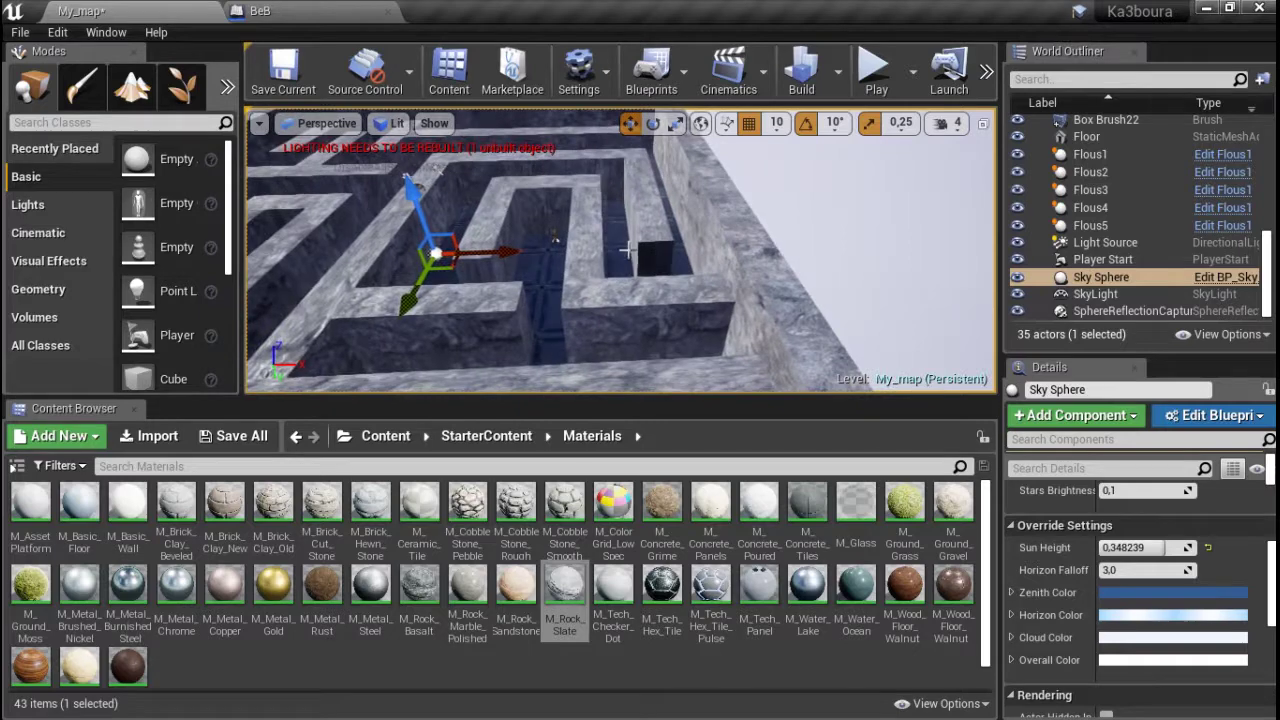
pyautogui.click(650, 255)
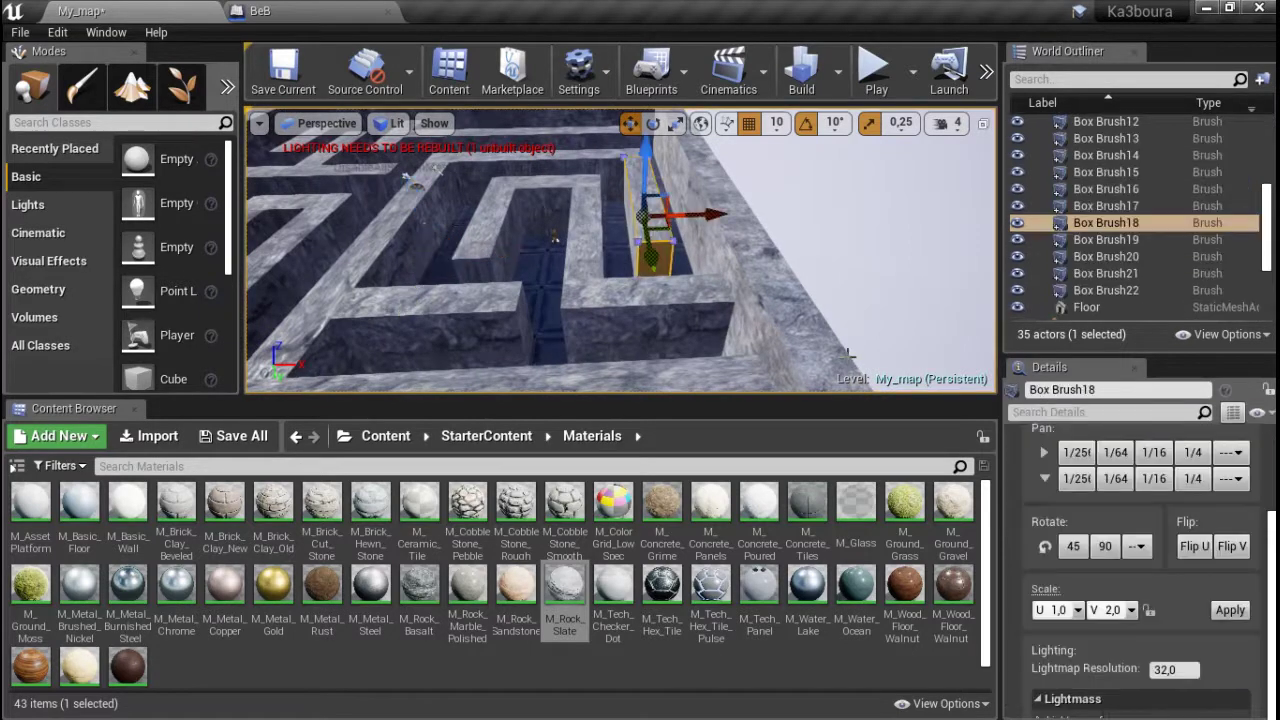
pyautogui.click(1133, 591)
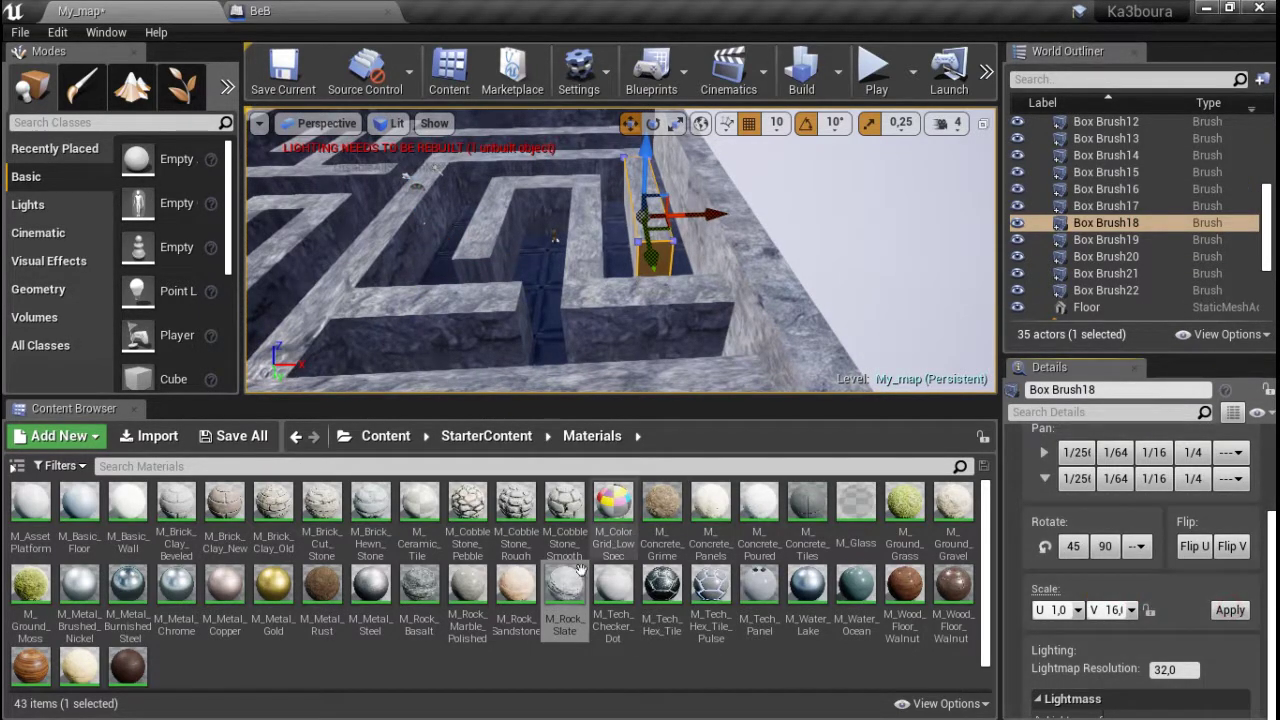
pyautogui.moveTo(564, 590); pyautogui.dragTo(667, 263)
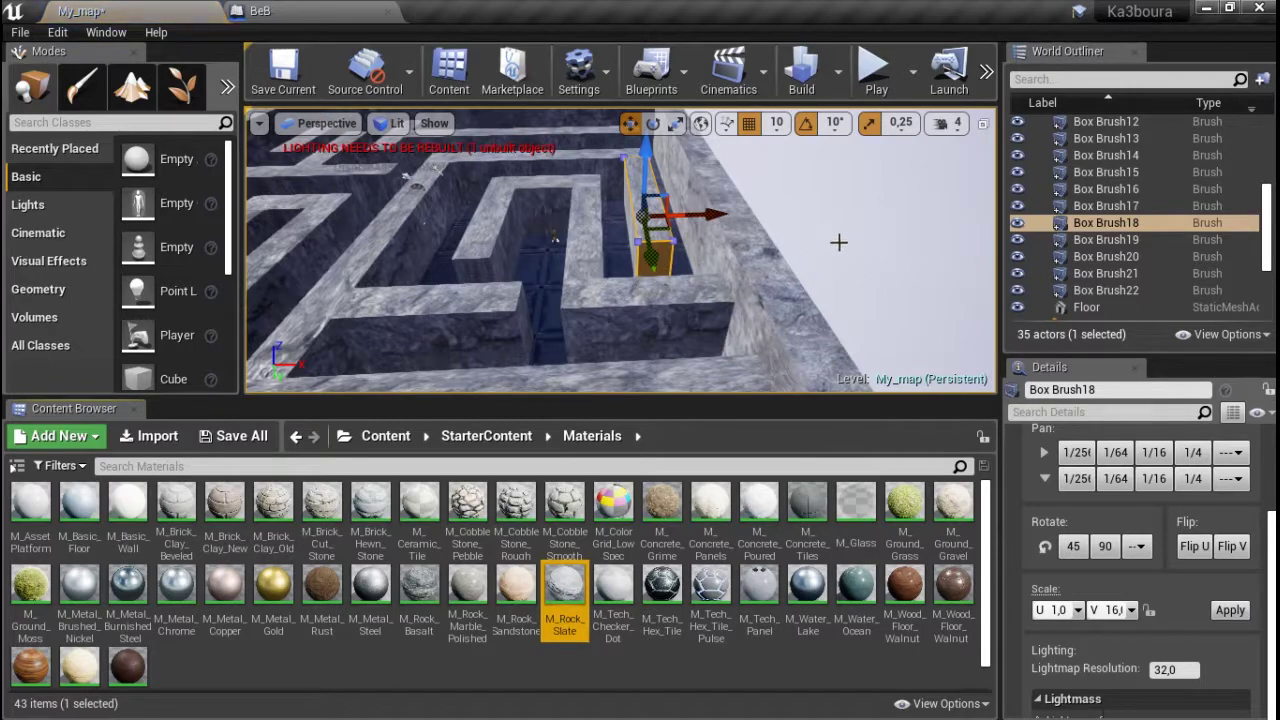
pyautogui.moveTo(838, 242); pyautogui.dragTo(760, 250, button='right')
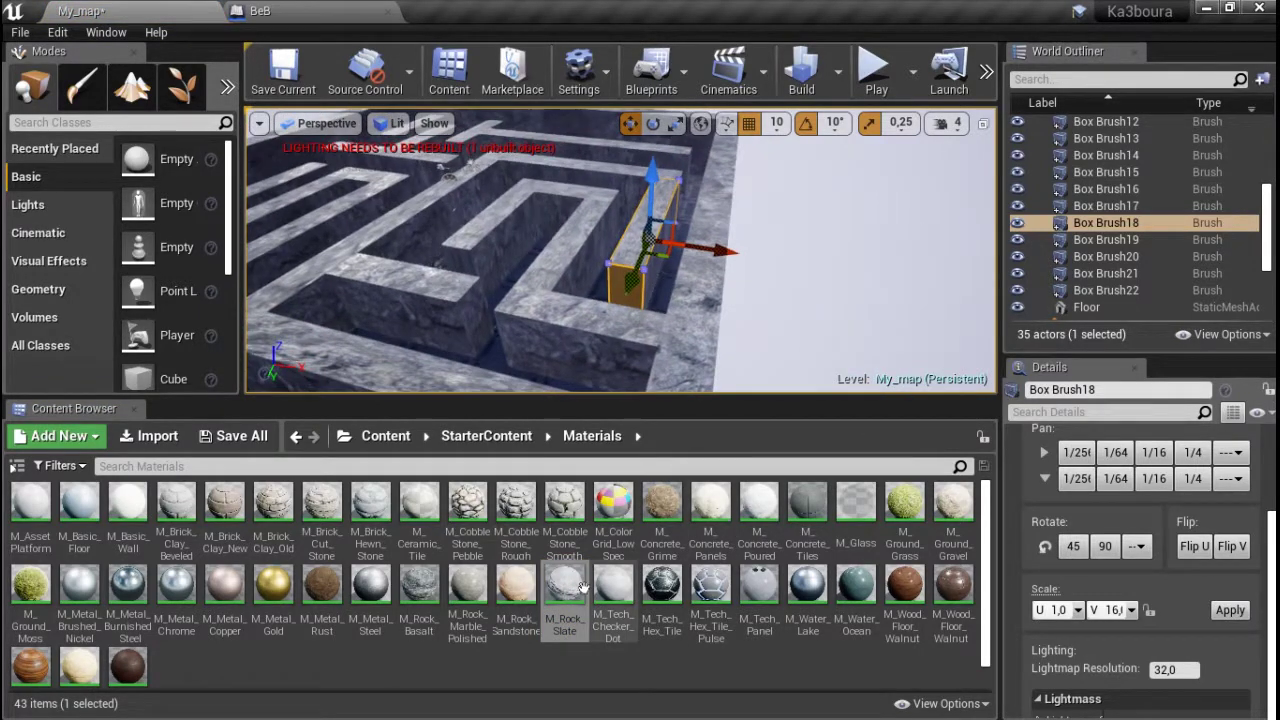
pyautogui.moveTo(583, 587); pyautogui.dragTo(634, 309)
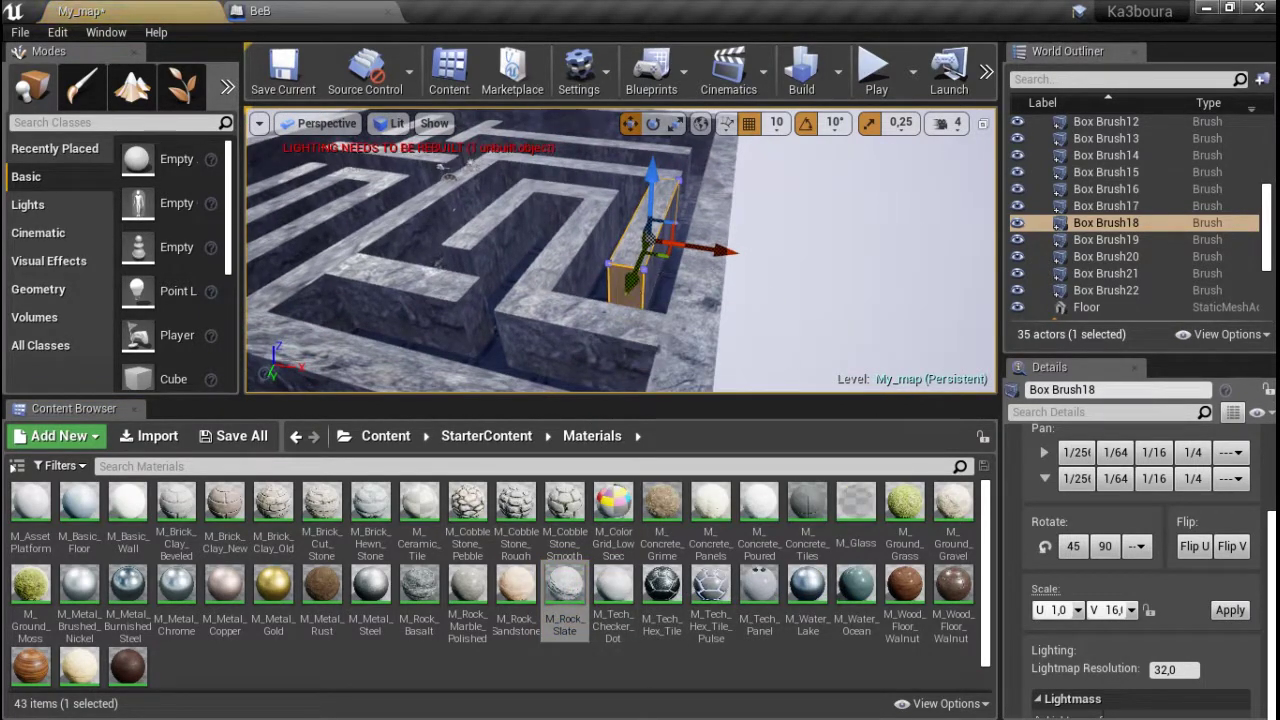
pyautogui.click(840, 230)
pyautogui.moveTo(840, 230)
pyautogui.mouseDown(button='right')
pyautogui.moveTo(592, 351)
pyautogui.moveTo(560, 330)
pyautogui.moveTo(600, 300)
pyautogui.moveTo(560, 300)
pyautogui.moveTo(620, 280)
pyautogui.mouseUp(button='right')
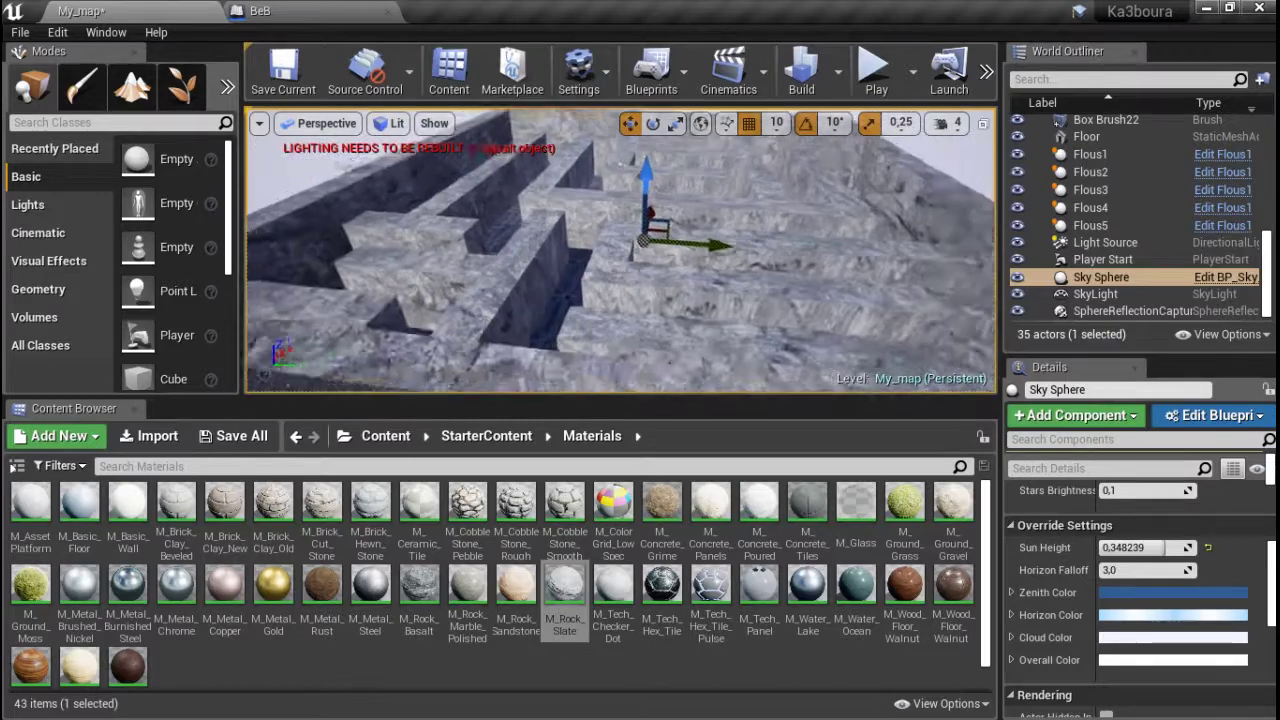
pyautogui.keyDown('alt'); pyautogui.moveTo(620, 250); pyautogui.dragTo(680, 250); pyautogui.keyUp('alt')
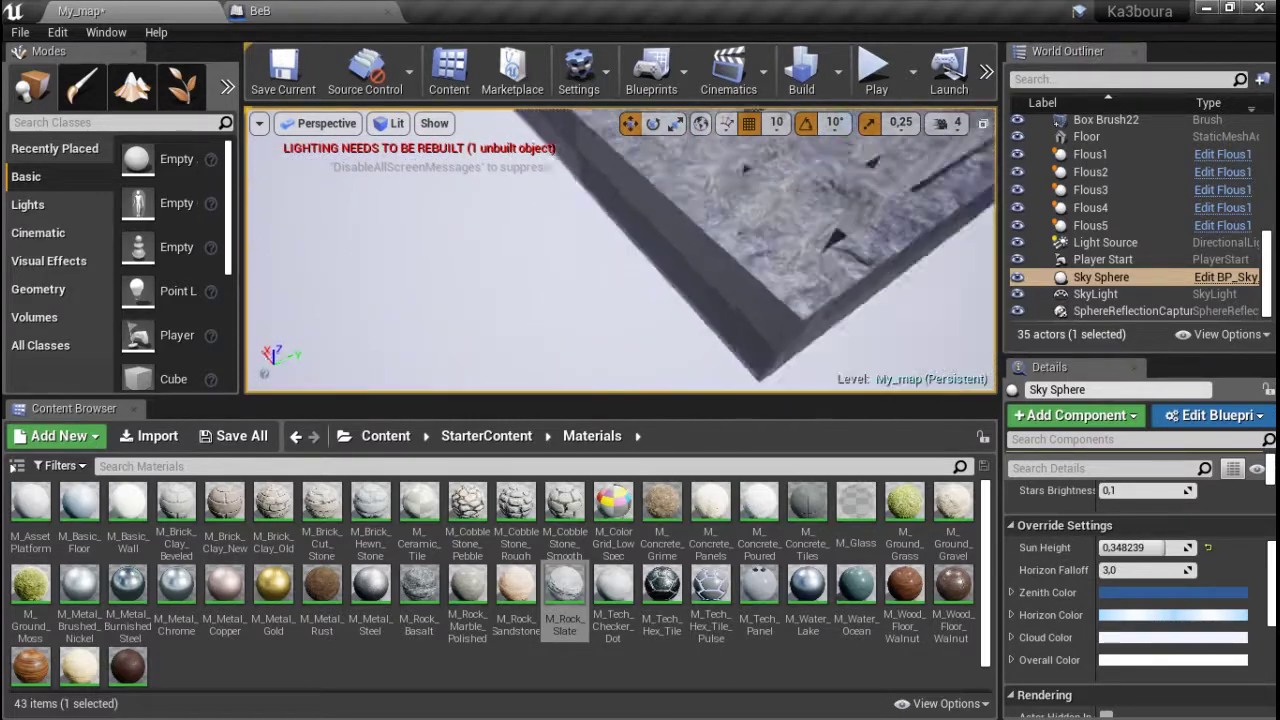
pyautogui.keyDown('alt'); pyautogui.moveTo(680, 250); pyautogui.dragTo(840, 250); pyautogui.keyUp('alt')
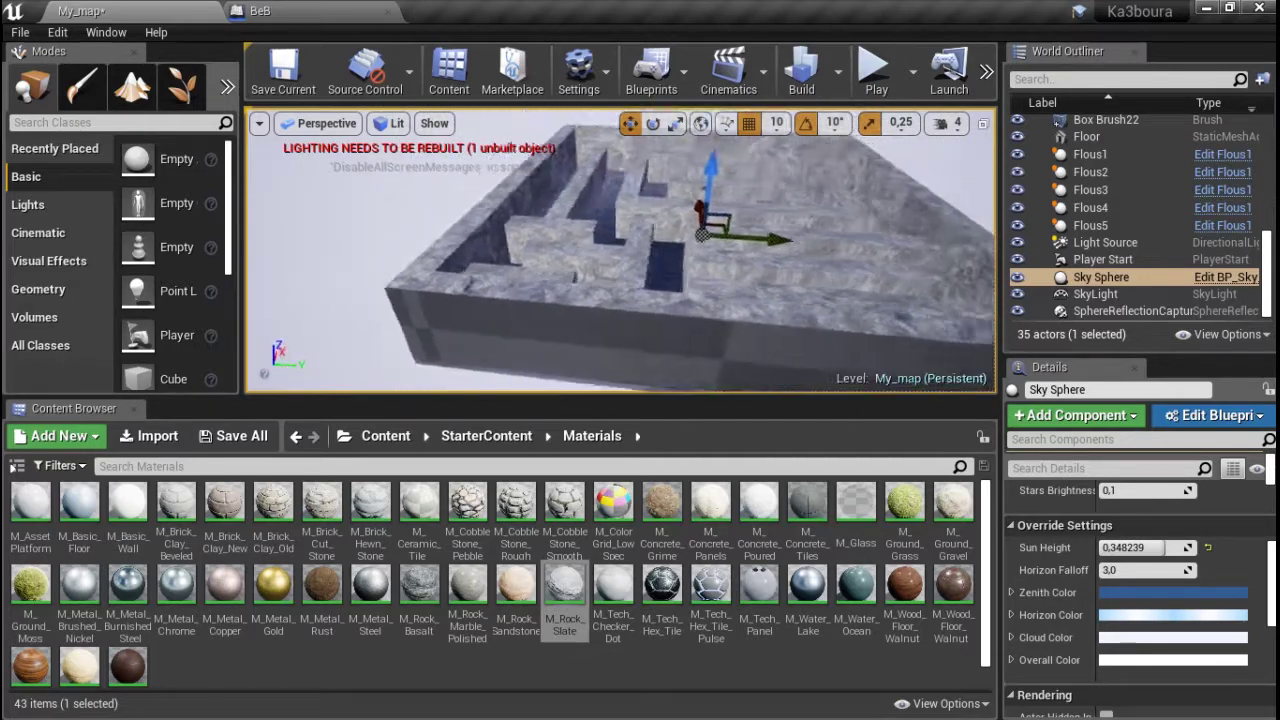
pyautogui.keyDown('alt'); pyautogui.moveTo(591, 234); pyautogui.dragTo(671, 234); pyautogui.keyUp('alt')
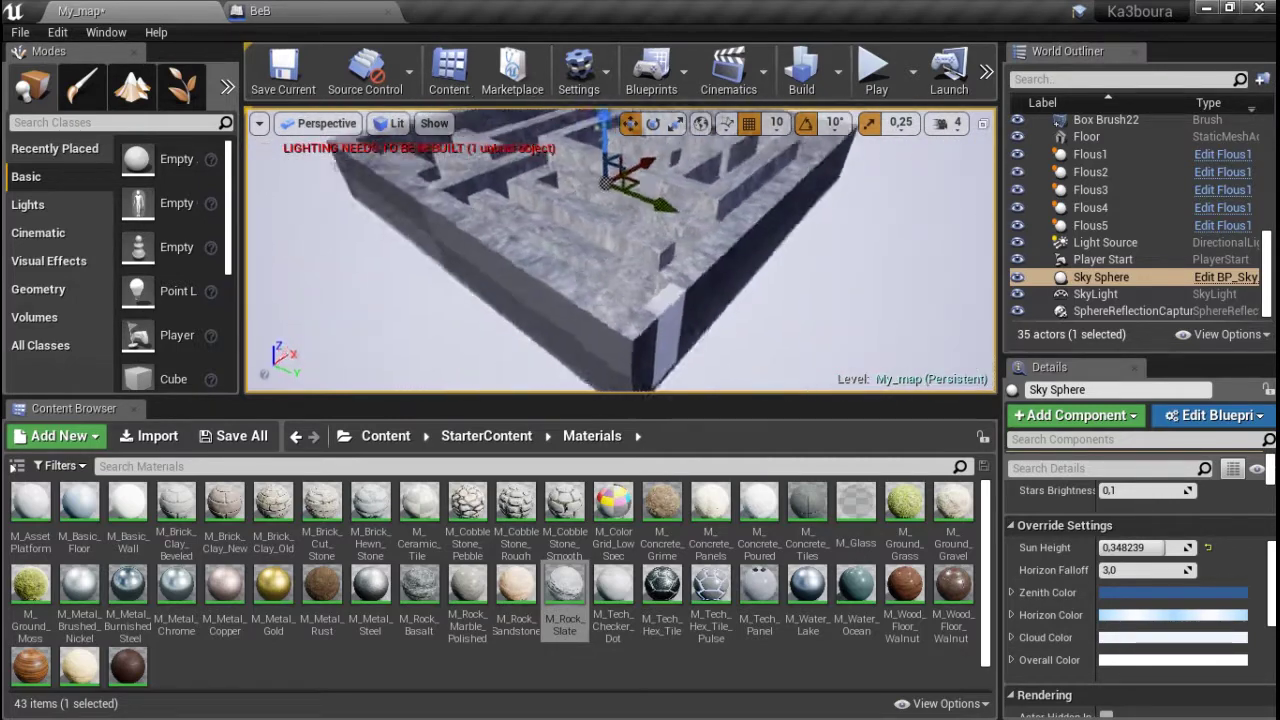
pyautogui.keyDown('alt'); pyautogui.moveTo(591, 234); pyautogui.dragTo(851, 348); pyautogui.keyUp('alt')
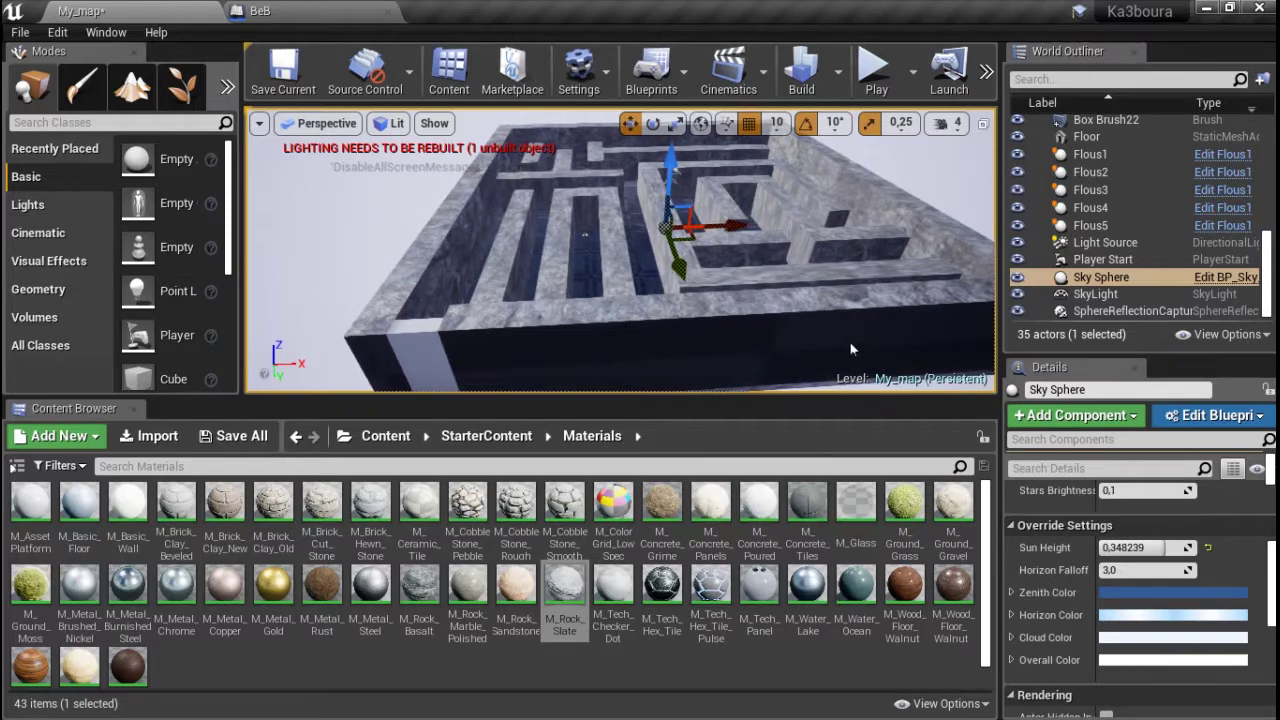
pyautogui.click(841, 335)
pyautogui.keyDown('alt'); pyautogui.moveTo(384, 248); pyautogui.dragTo(300, 300); pyautogui.keyUp('alt')
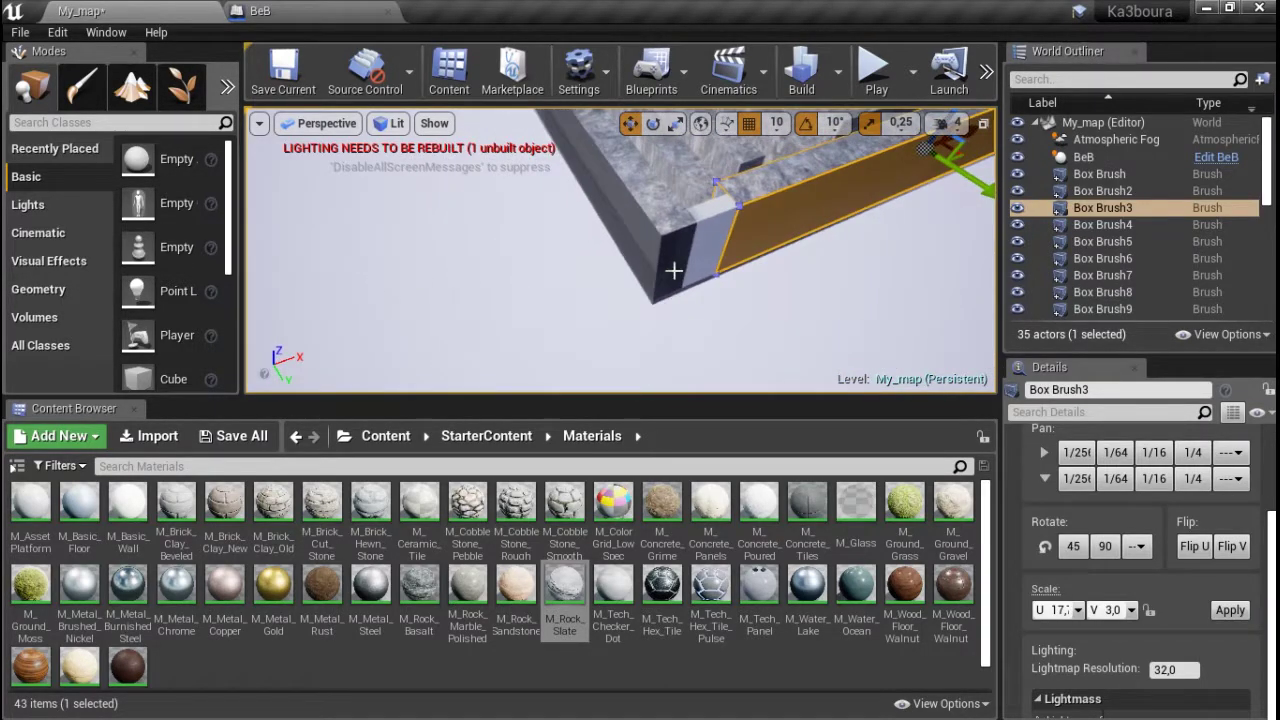
# - Select all four outer boundary walls of the maze
pyautogui.keyDown('ctrl'); pyautogui.click(674, 270); pyautogui.keyUp('ctrl')
pyautogui.keyDown('ctrl'); pyautogui.click(620, 246); pyautogui.keyUp('ctrl')
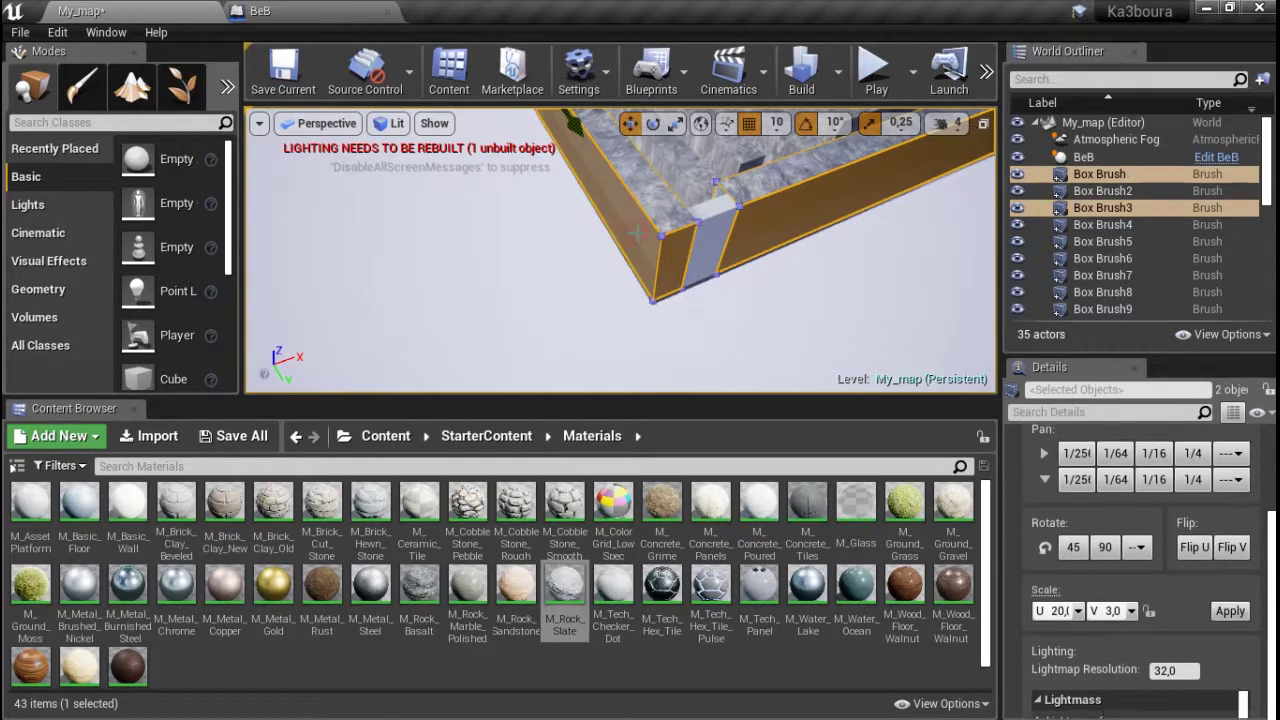
pyautogui.moveTo(637, 233)
pyautogui.keyDown('alt'); pyautogui.mouseDown()
pyautogui.moveTo(600, 300)
pyautogui.moveTo(528, 278)
pyautogui.mouseUp(); pyautogui.keyUp('alt')
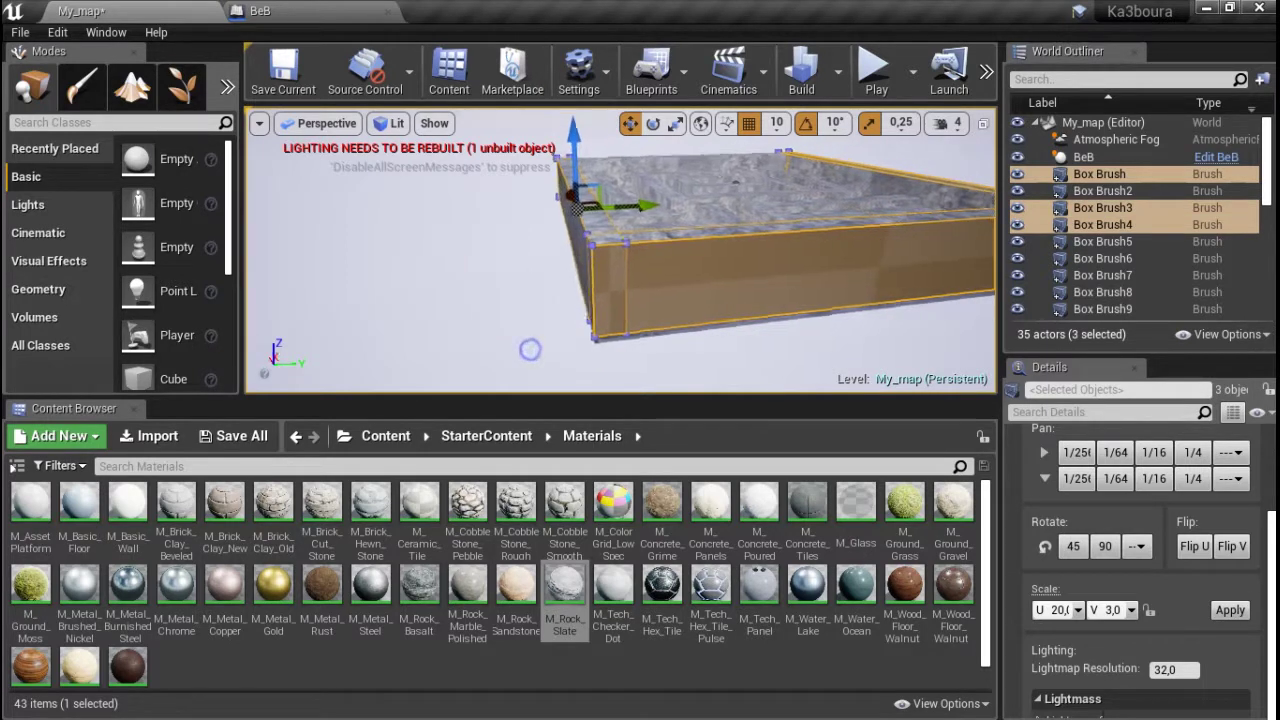
pyautogui.keyDown('alt'); pyautogui.moveTo(530, 349); pyautogui.dragTo(530, 349); pyautogui.keyUp('alt')
pyautogui.moveTo(551, 293)
pyautogui.keyDown('alt'); pyautogui.mouseDown()
pyautogui.moveTo(862, 262)
pyautogui.moveTo(712, 349)
pyautogui.mouseUp(); pyautogui.keyUp('alt')
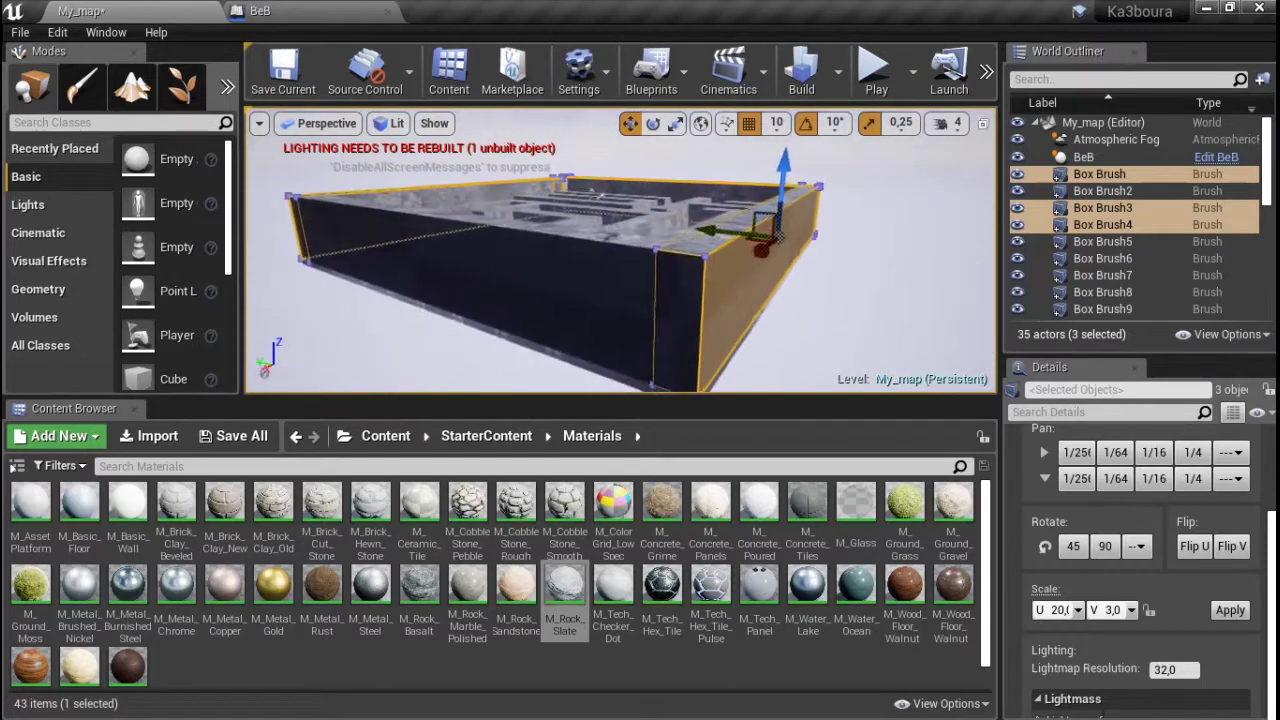
pyautogui.keyDown('ctrl'); pyautogui.click(613, 295); pyautogui.keyUp('ctrl')
pyautogui.moveTo(613, 295)
pyautogui.keyDown('alt'); pyautogui.mouseDown()
pyautogui.moveTo(480, 300)
pyautogui.moveTo(532, 380)
pyautogui.mouseUp(); pyautogui.keyUp('alt')
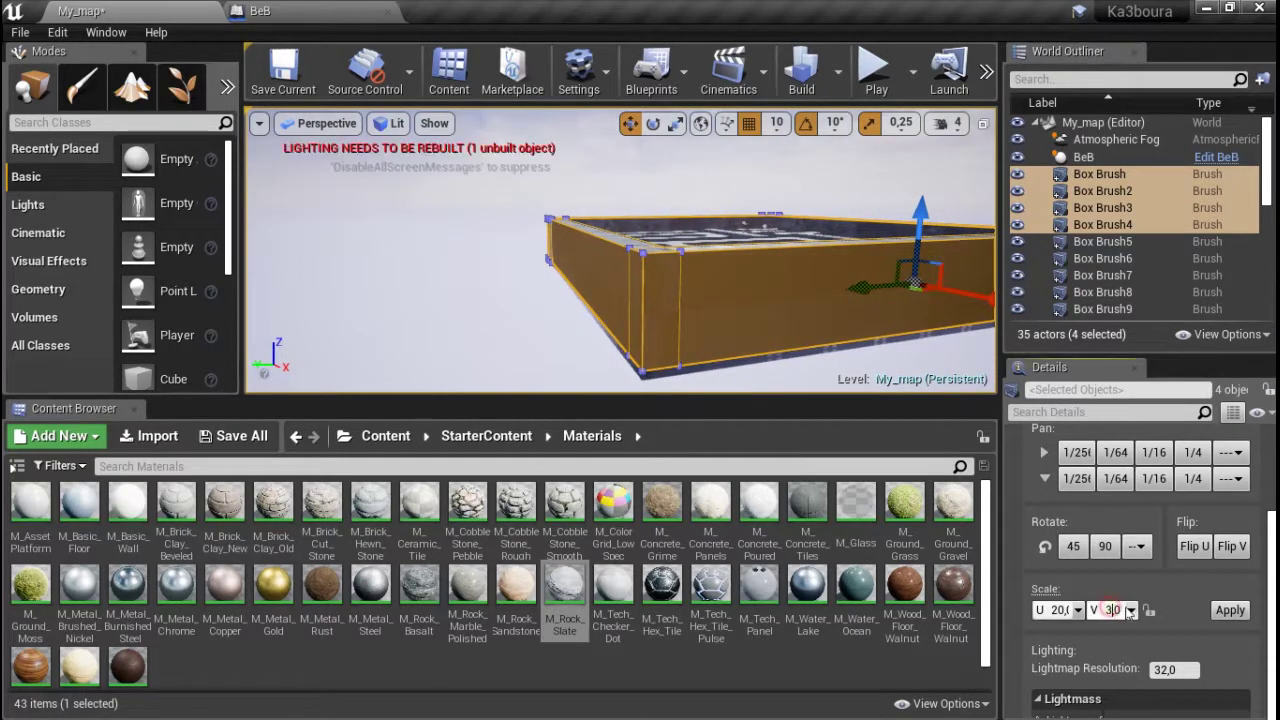
# - Set the outer walls' vertical texture scale to 16 and apply M_Rock_Slate
pyautogui.click(1125, 579)
pyautogui.click(1131, 610)
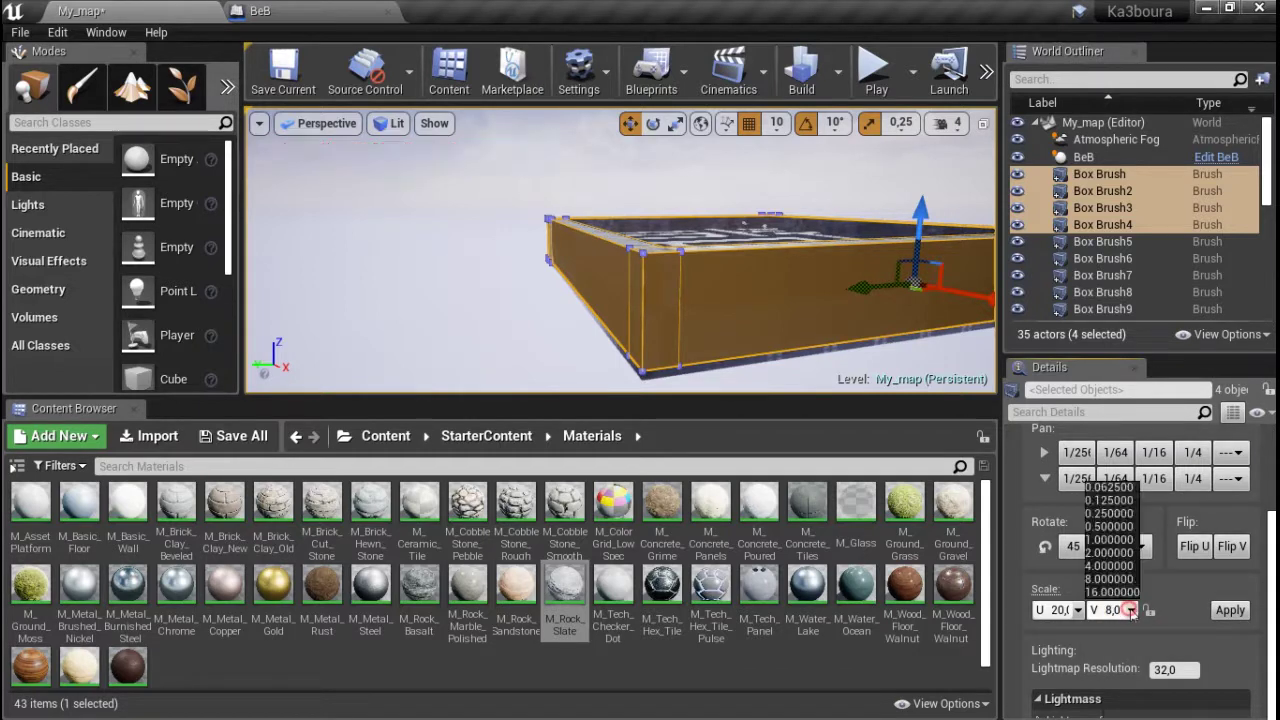
pyautogui.click(1134, 592)
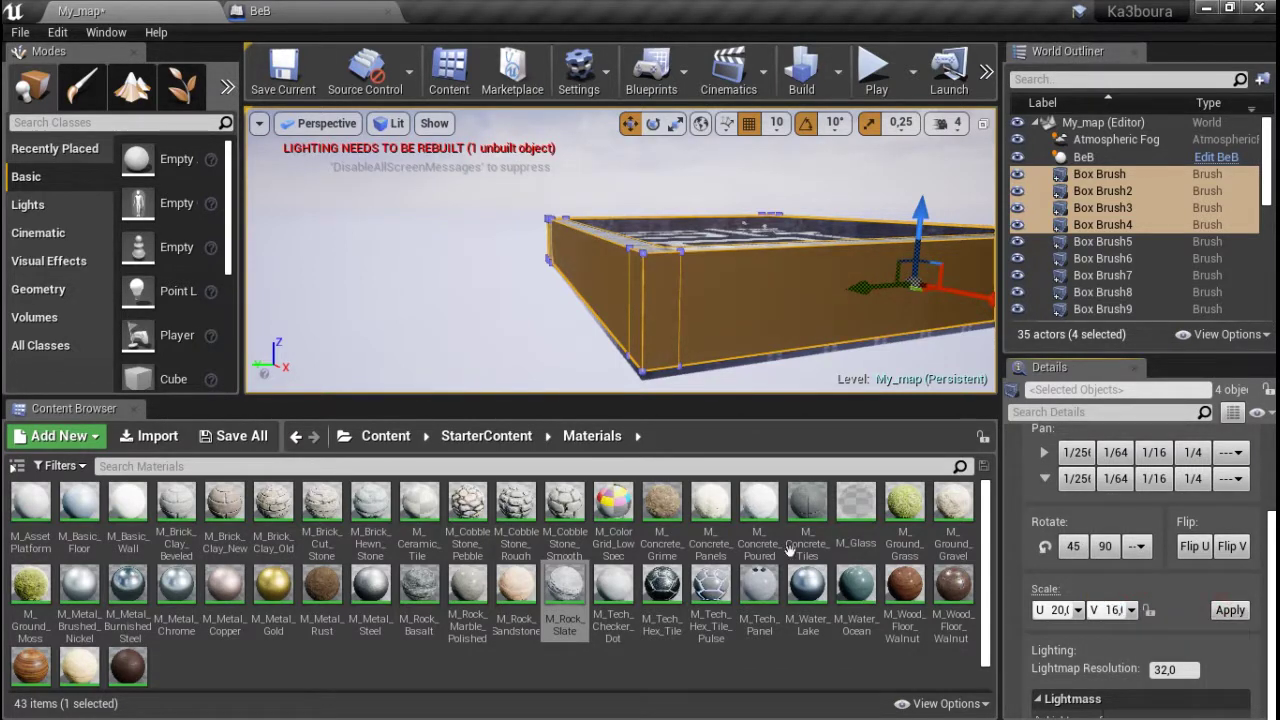
pyautogui.moveTo(565, 595); pyautogui.dragTo(690, 300)
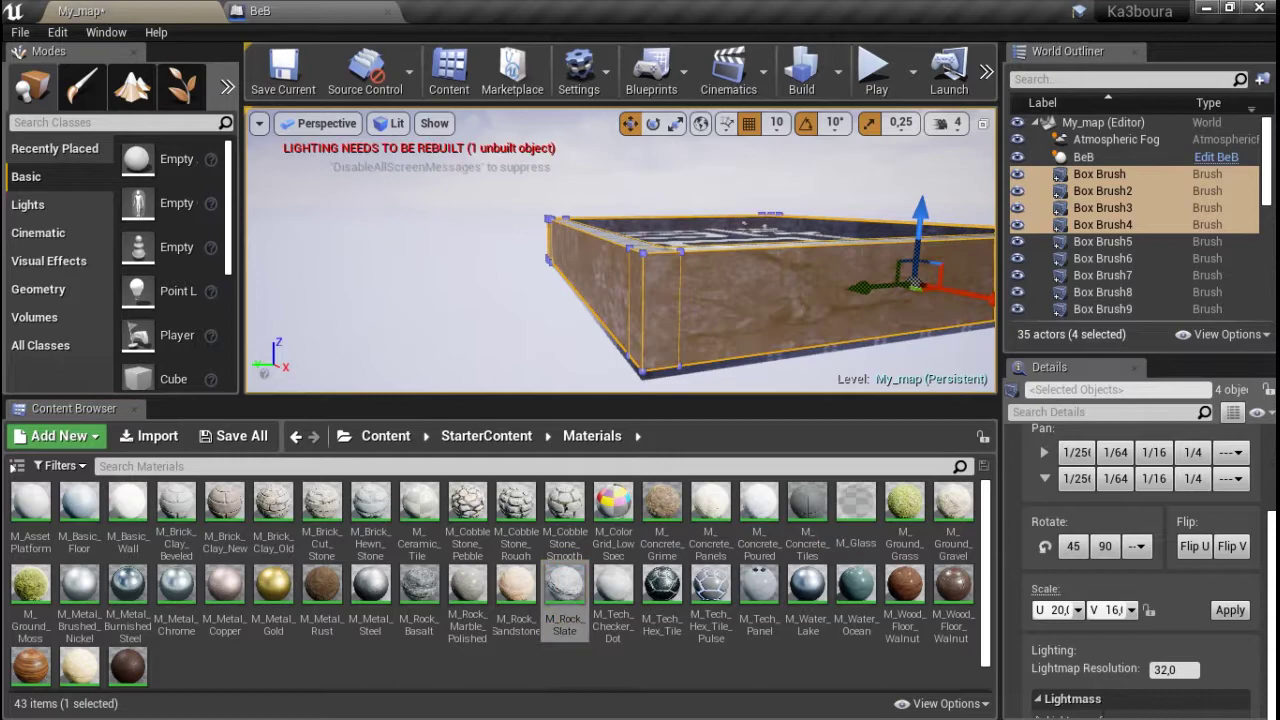
pyautogui.click(420, 260)
pyautogui.moveTo(420, 260)
pyautogui.mouseDown(button='right')
pyautogui.moveTo(560, 200)
pyautogui.moveTo(560, 320)
pyautogui.moveTo(600, 300)
pyautogui.mouseUp(button='right')
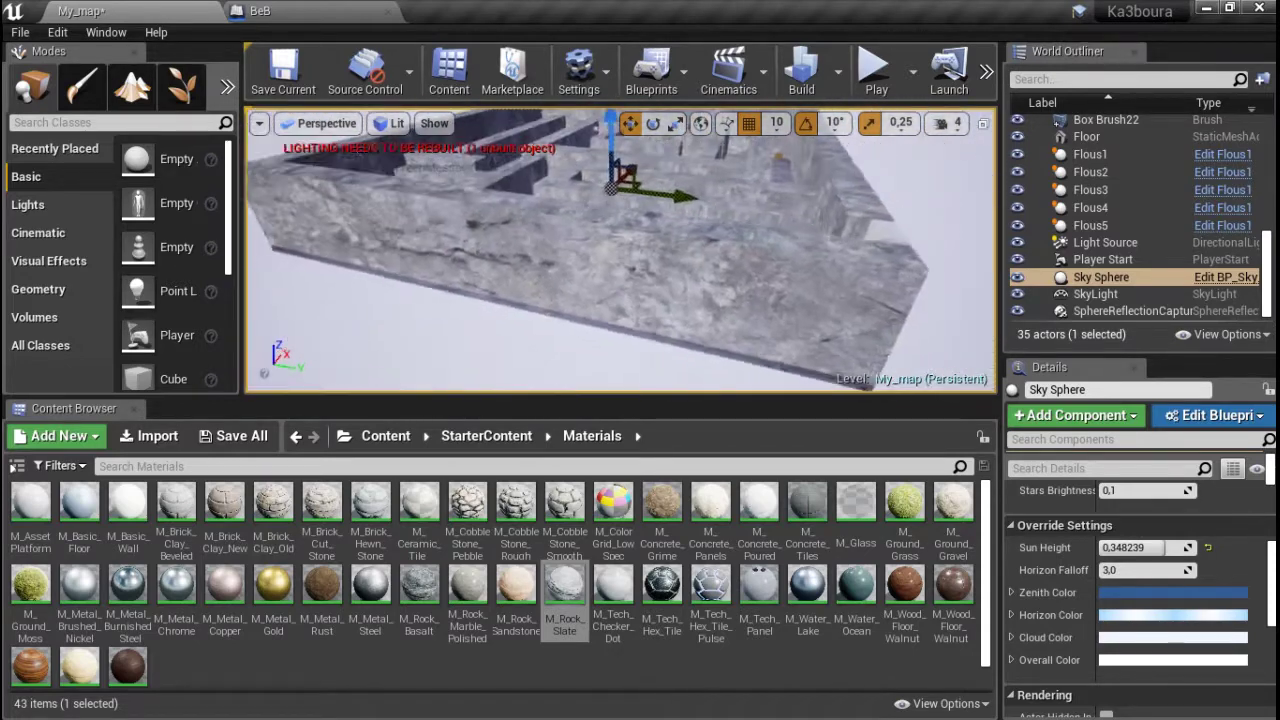
pyautogui.moveTo(600, 300); pyautogui.dragTo(385, 316, button='right')
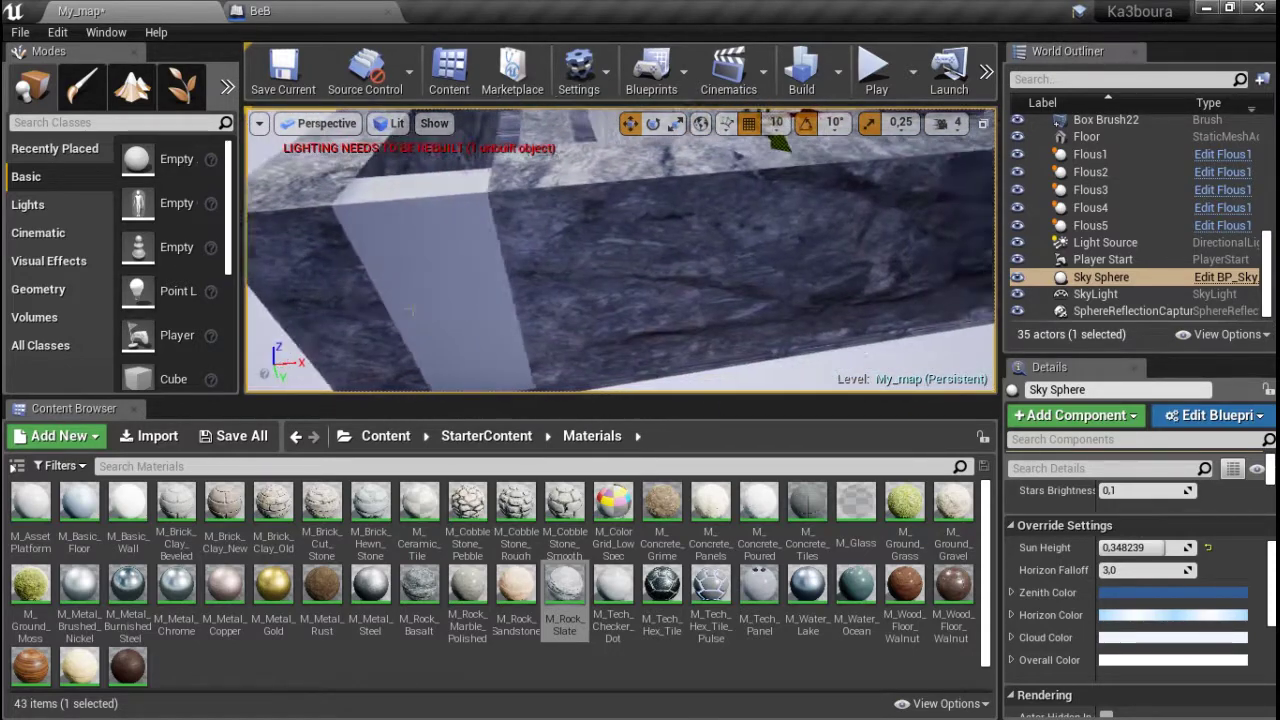
pyautogui.click(385, 316)
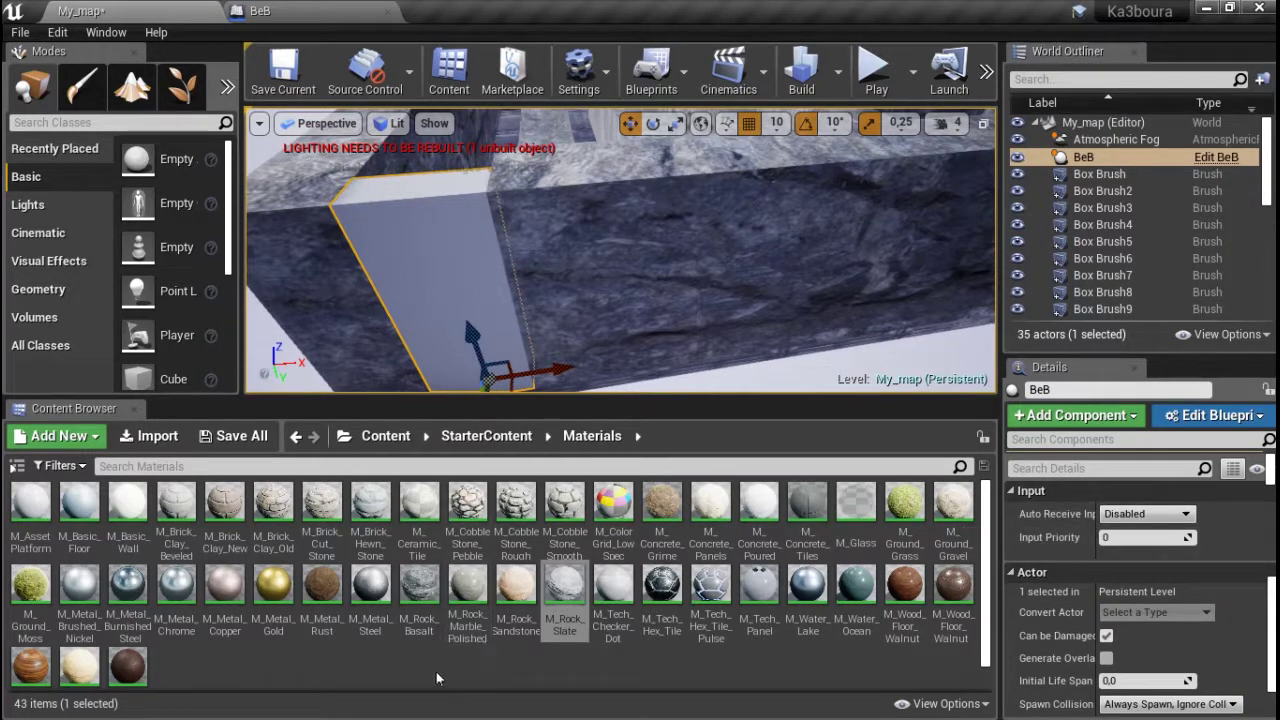
pyautogui.moveTo(30, 666); pyautogui.dragTo(580, 376)
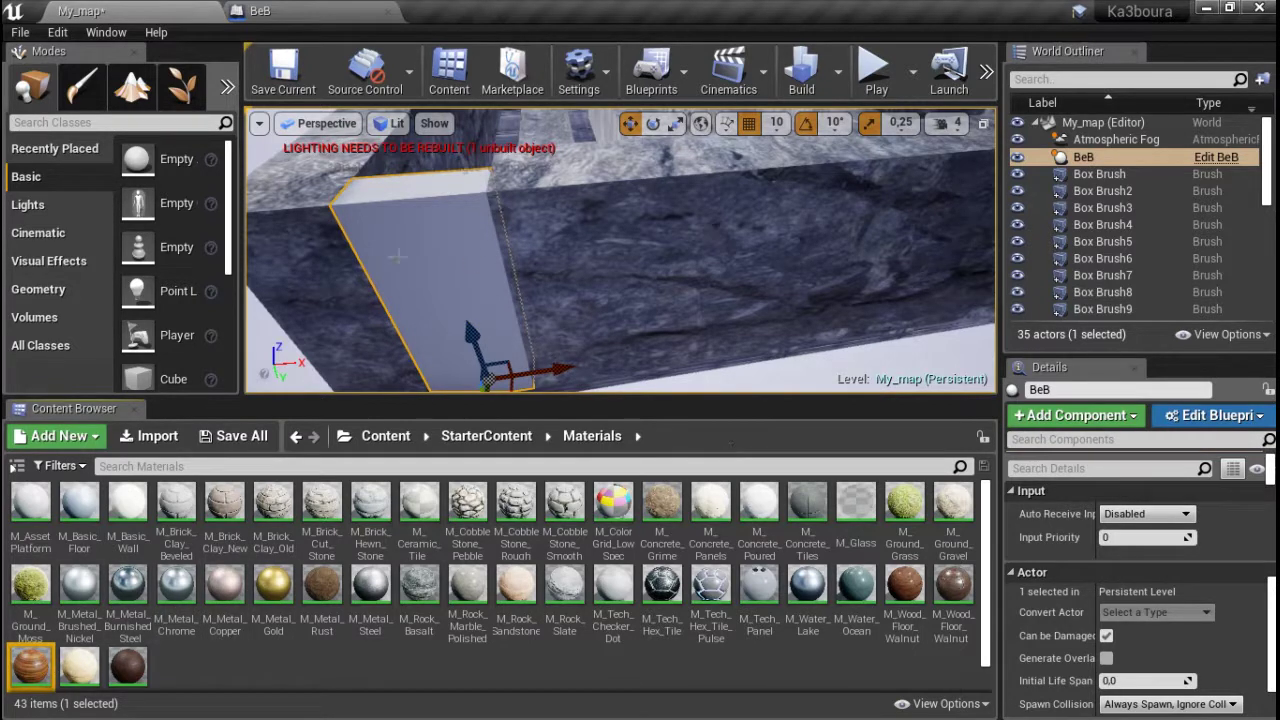
pyautogui.moveTo(52, 656)
pyautogui.mouseDown()
pyautogui.moveTo(487, 264)
pyautogui.moveTo(460, 275)
pyautogui.mouseUp()
# - In the BeB blueprint, search 'wood' and give the cube M_Wood_Floor_Walnut_Worn
pyautogui.click(290, 11)
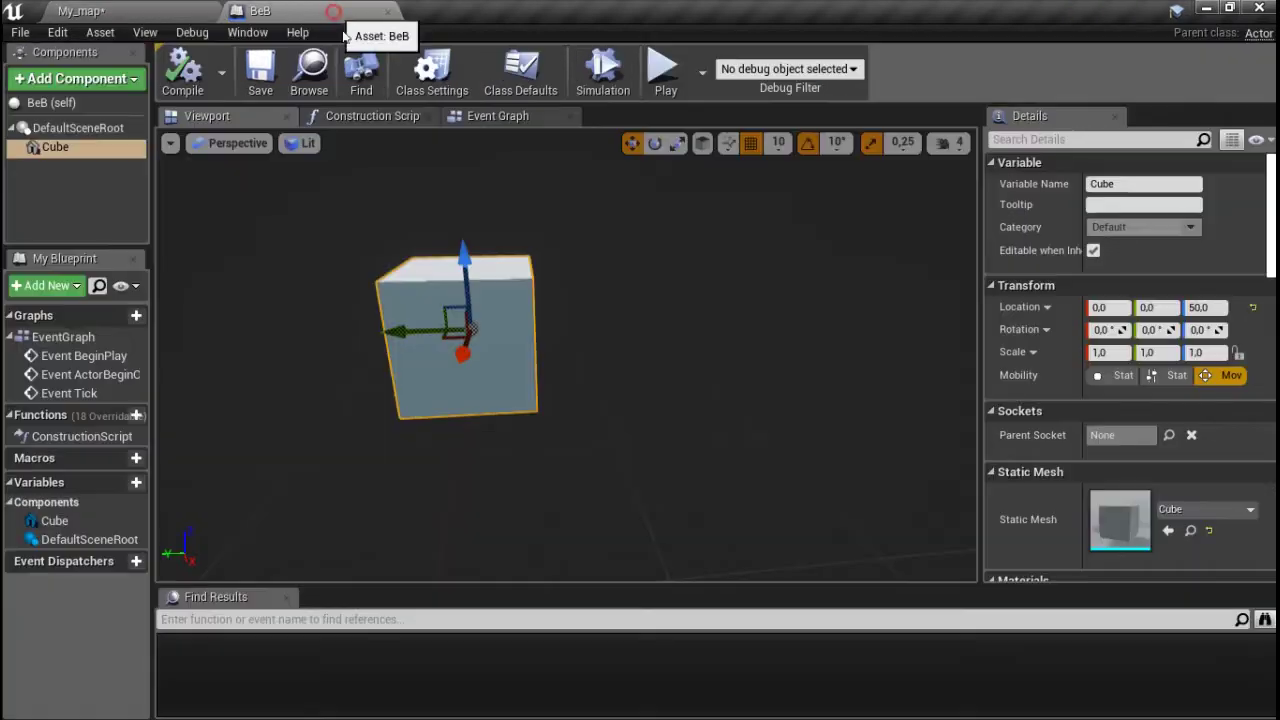
pyautogui.scroll(-2, 1207, 451)
pyautogui.scroll(-2, 1208, 440)
pyautogui.click(1208, 428)
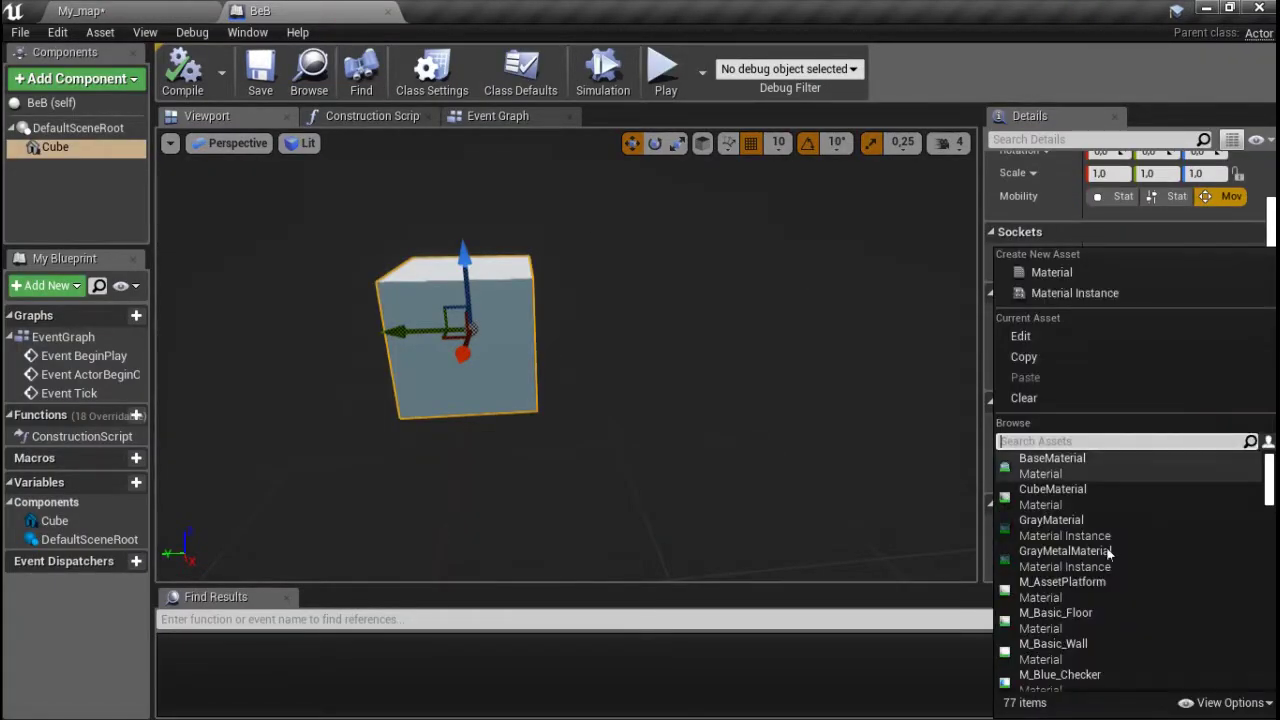
pyautogui.write('zoo')
pyautogui.press('BackSpace')
pyautogui.press('BackSpace')
pyautogui.press('BackSpace')
pyautogui.write('wood')
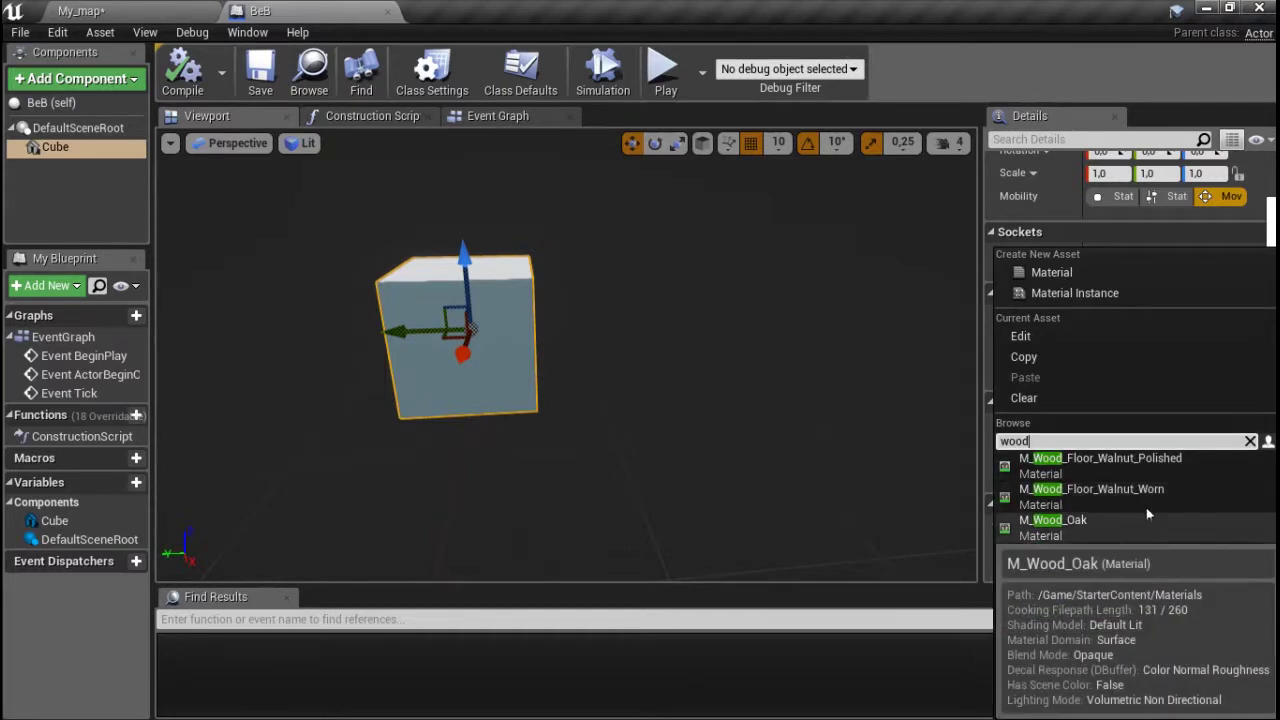
pyautogui.click(1143, 497)
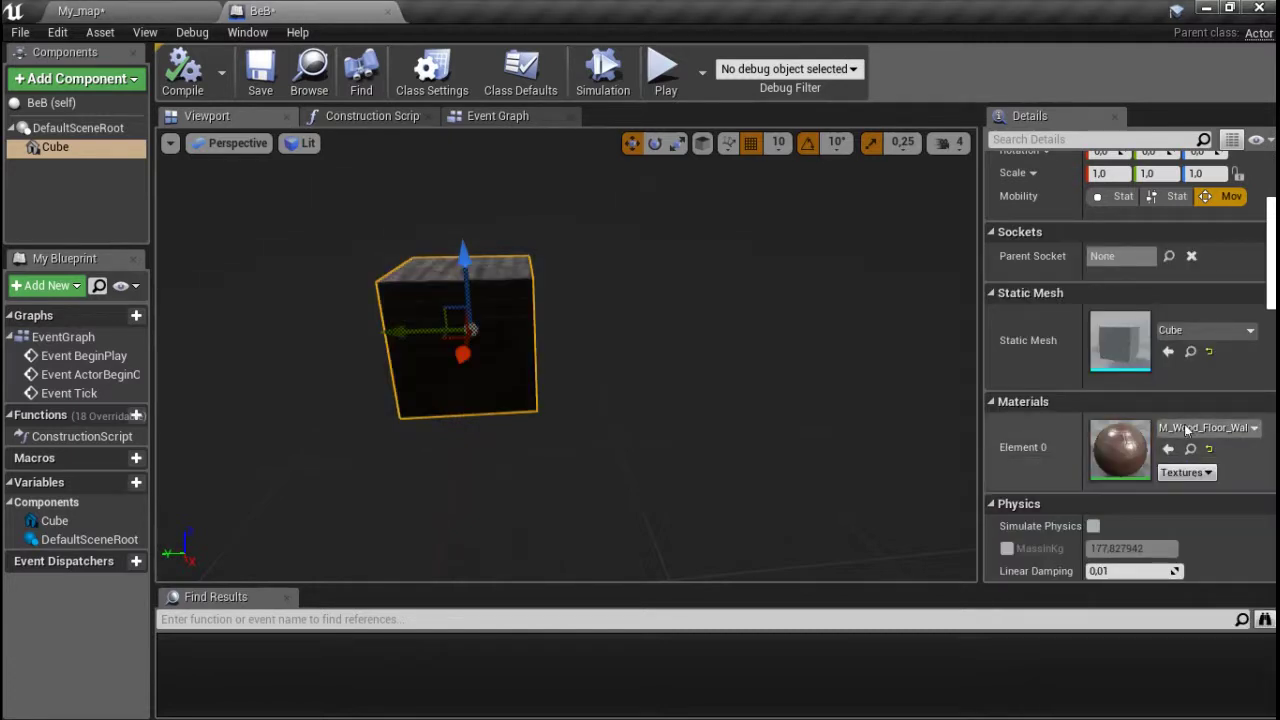
# - Try polished walnut and pine, settle on M_Wood_Oak, save BeB, and return to My_map
pyautogui.click(1187, 430)
pyautogui.click(1141, 548)
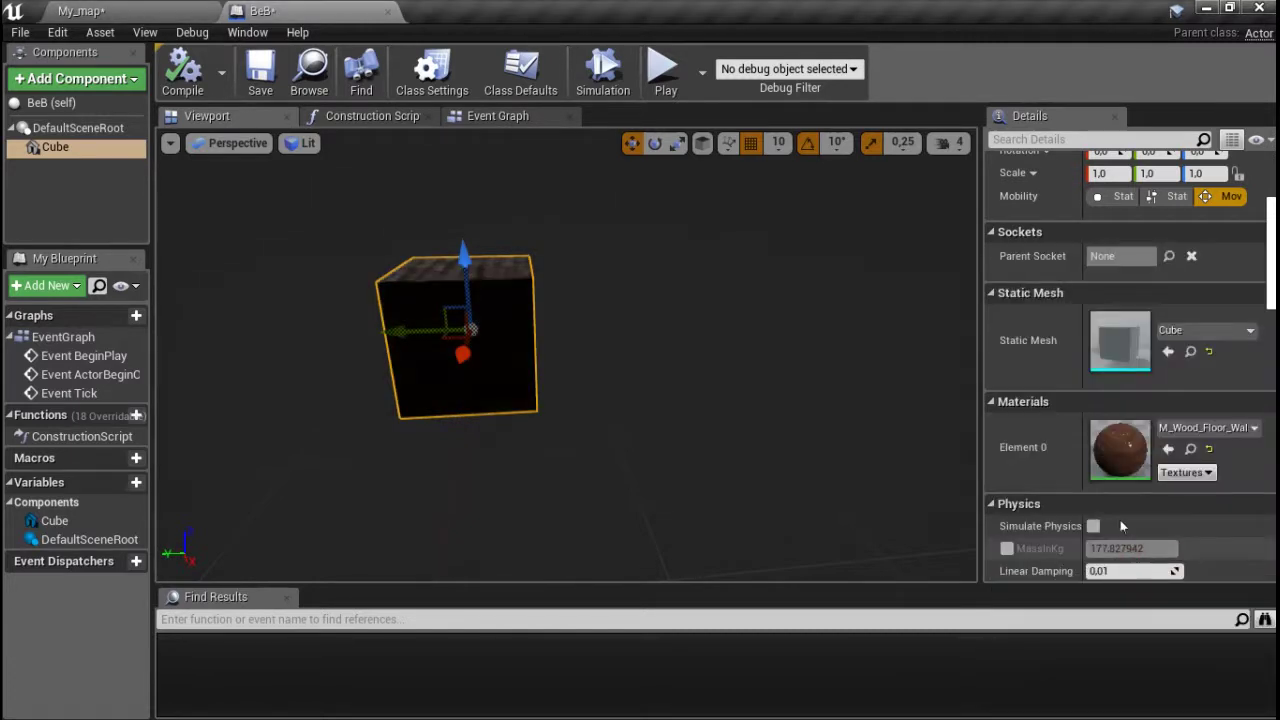
pyautogui.click(1200, 433)
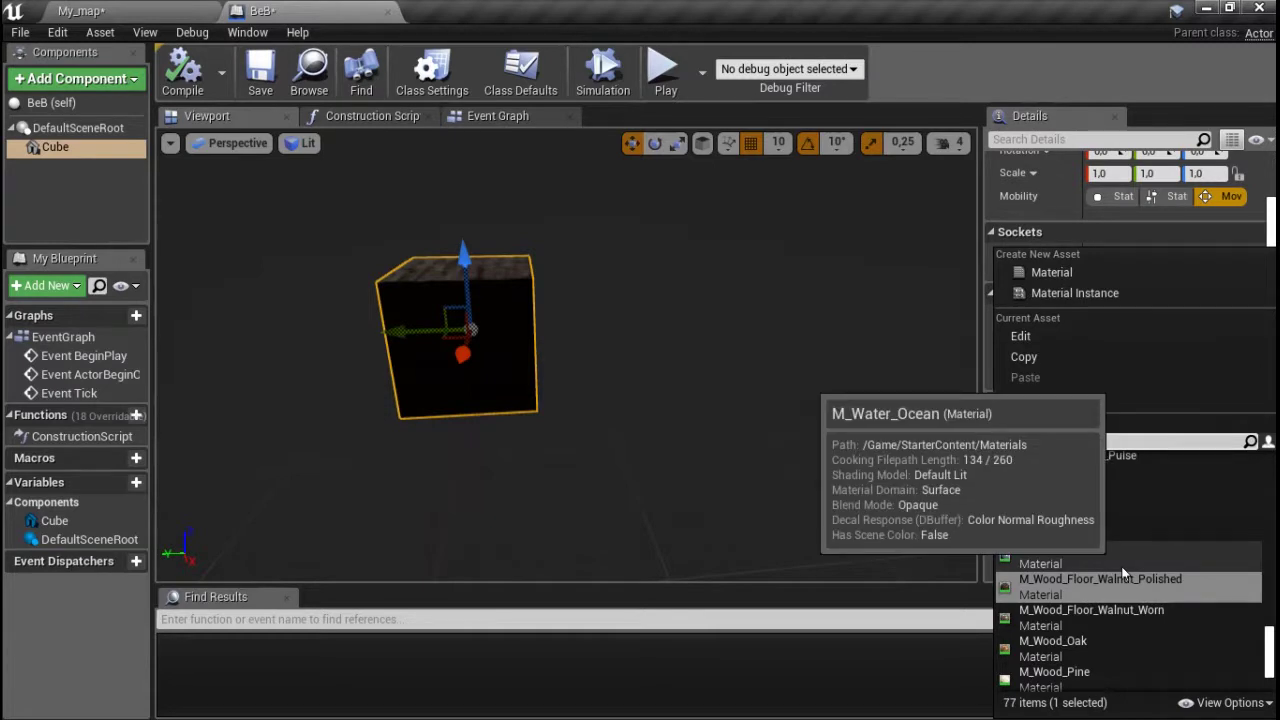
pyautogui.click(1110, 677)
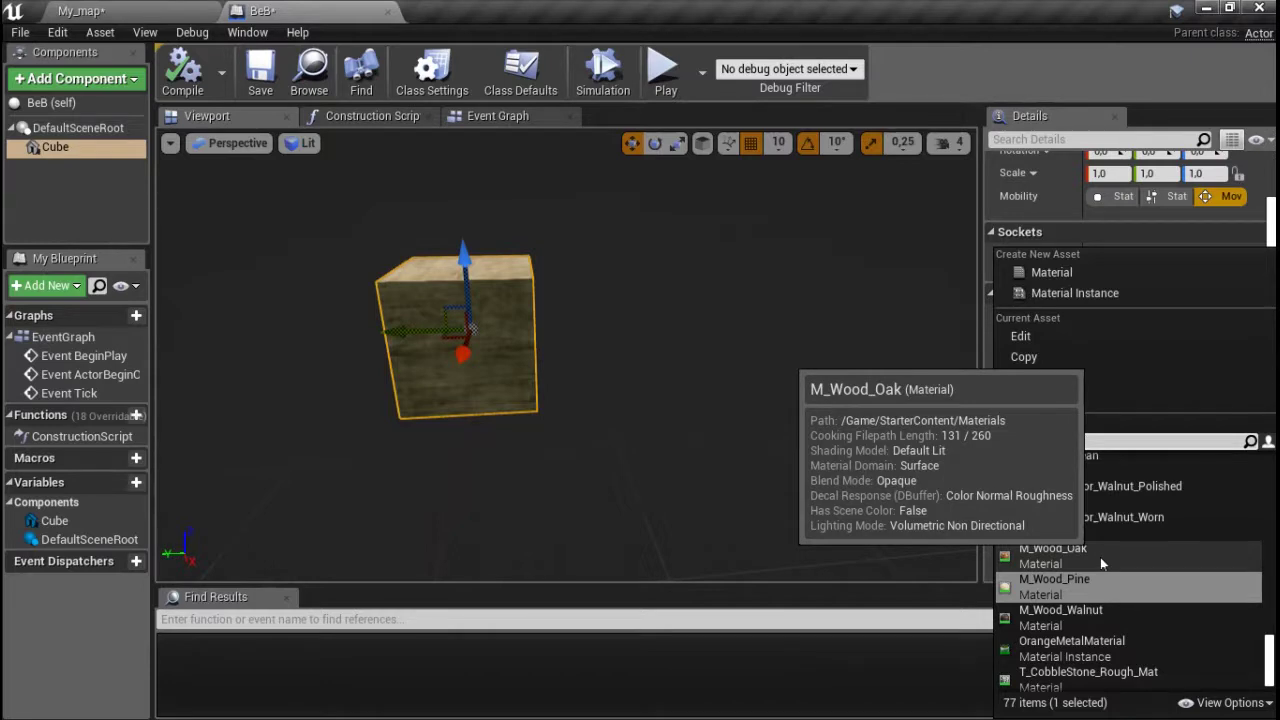
pyautogui.click(1100, 557)
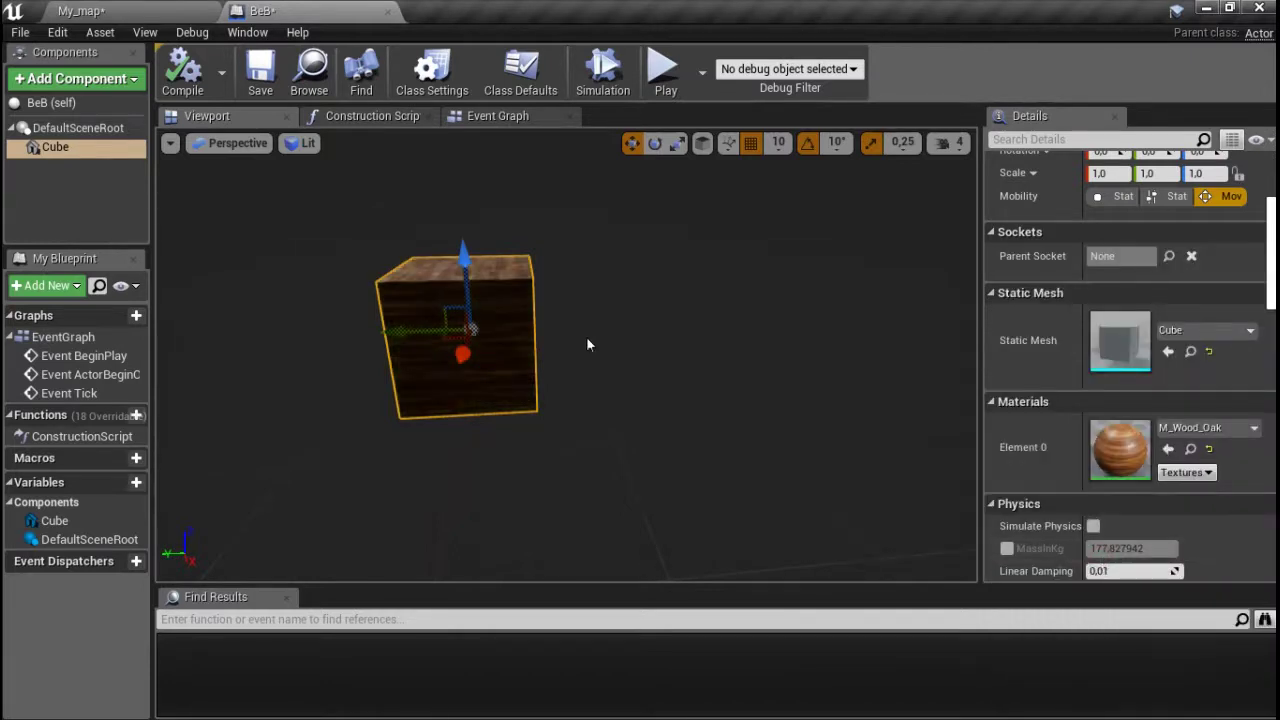
pyautogui.click(254, 76)
pyautogui.click(145, 11)
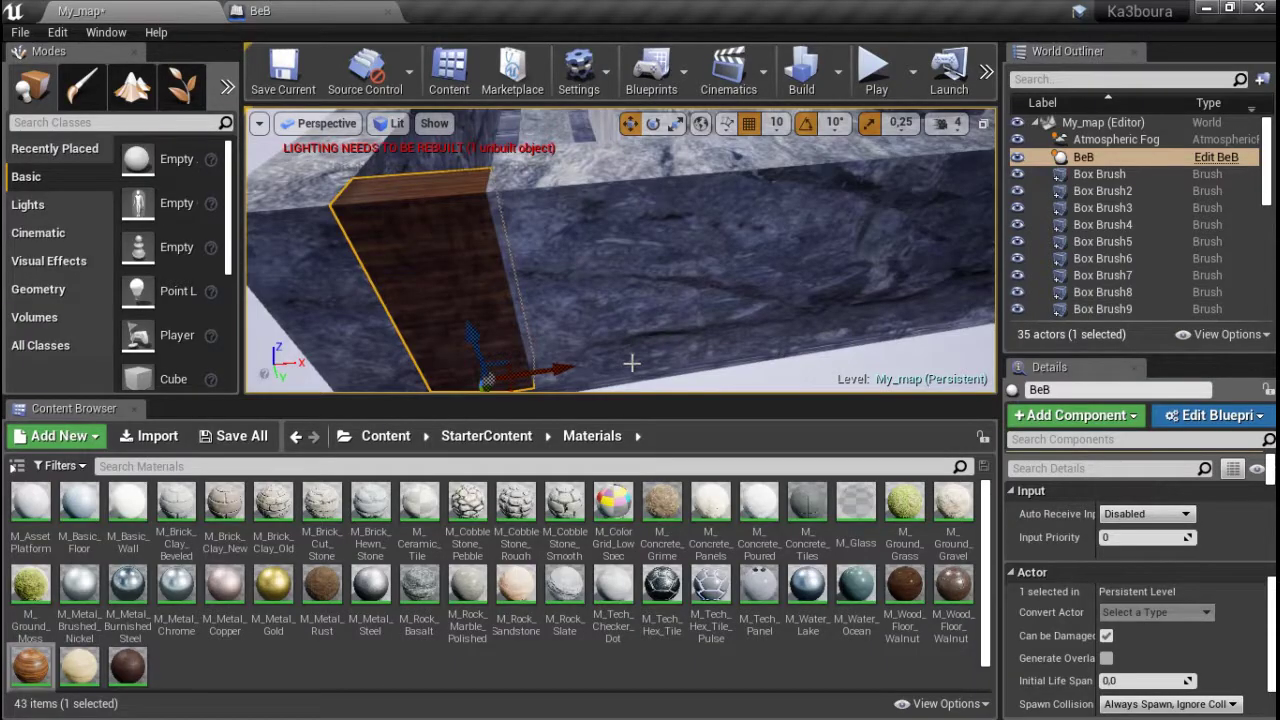
pyautogui.moveTo(632, 338); pyautogui.dragTo(632, 338, button='right')
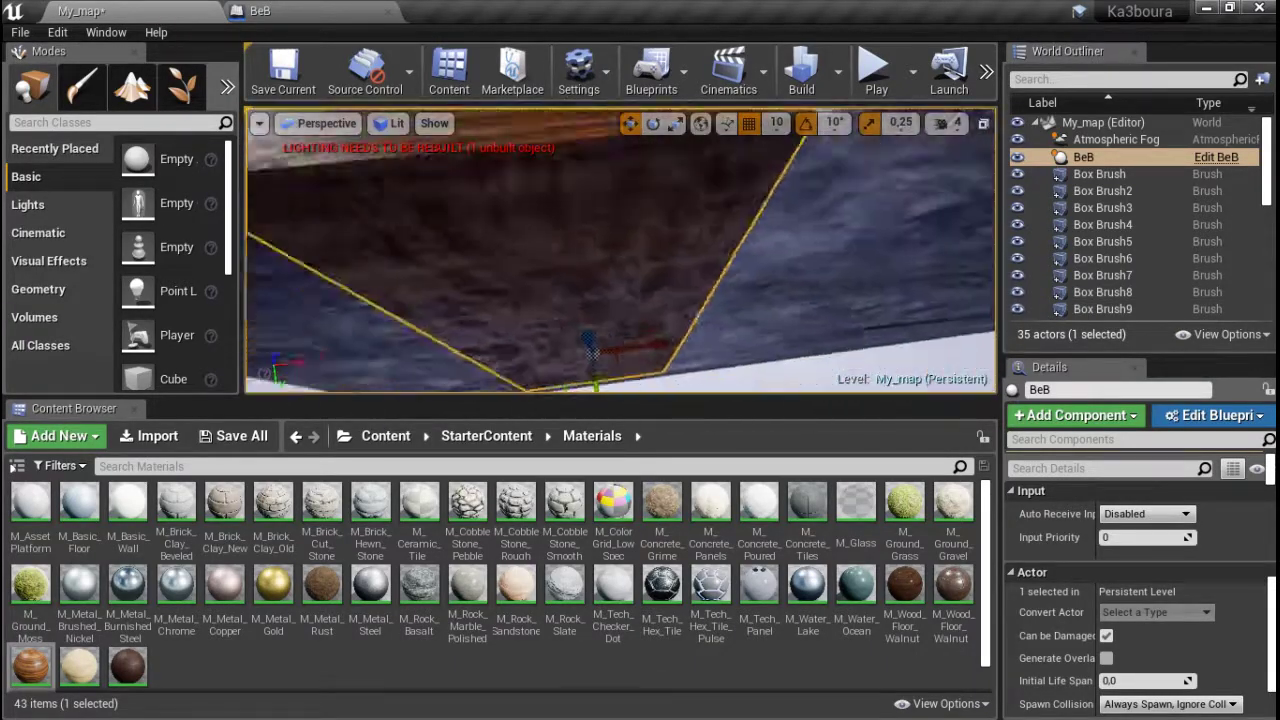
pyautogui.moveTo(663, 378); pyautogui.dragTo(706, 372, button='right')
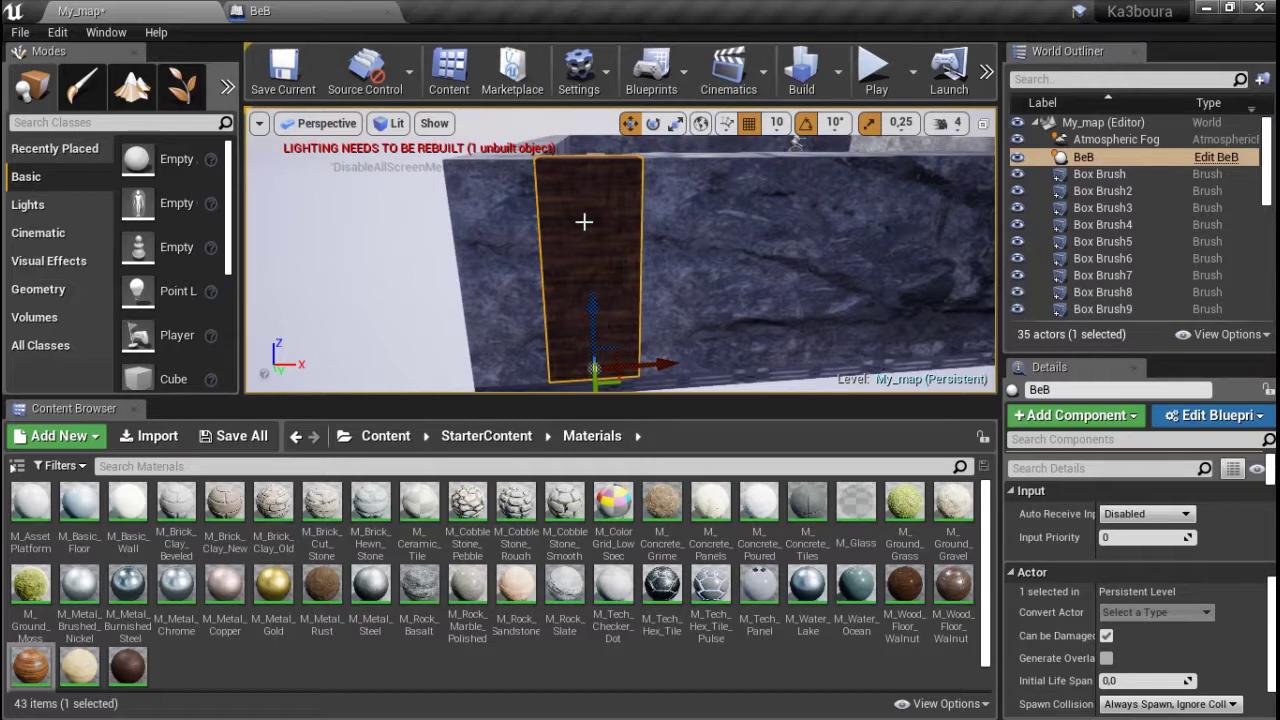
pyautogui.click(594, 368)
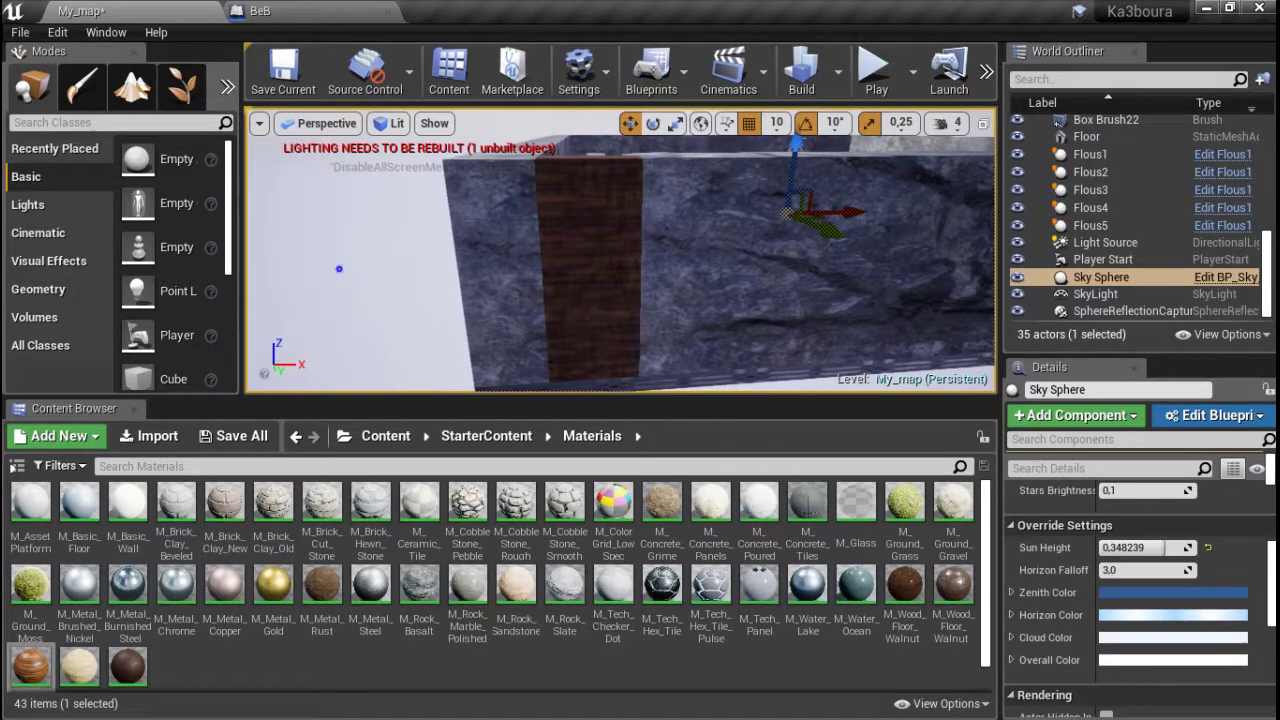
pyautogui.moveTo(594, 368); pyautogui.dragTo(594, 368, button='right')
pyautogui.moveTo(773, 247); pyautogui.dragTo(638, 320, button='right')
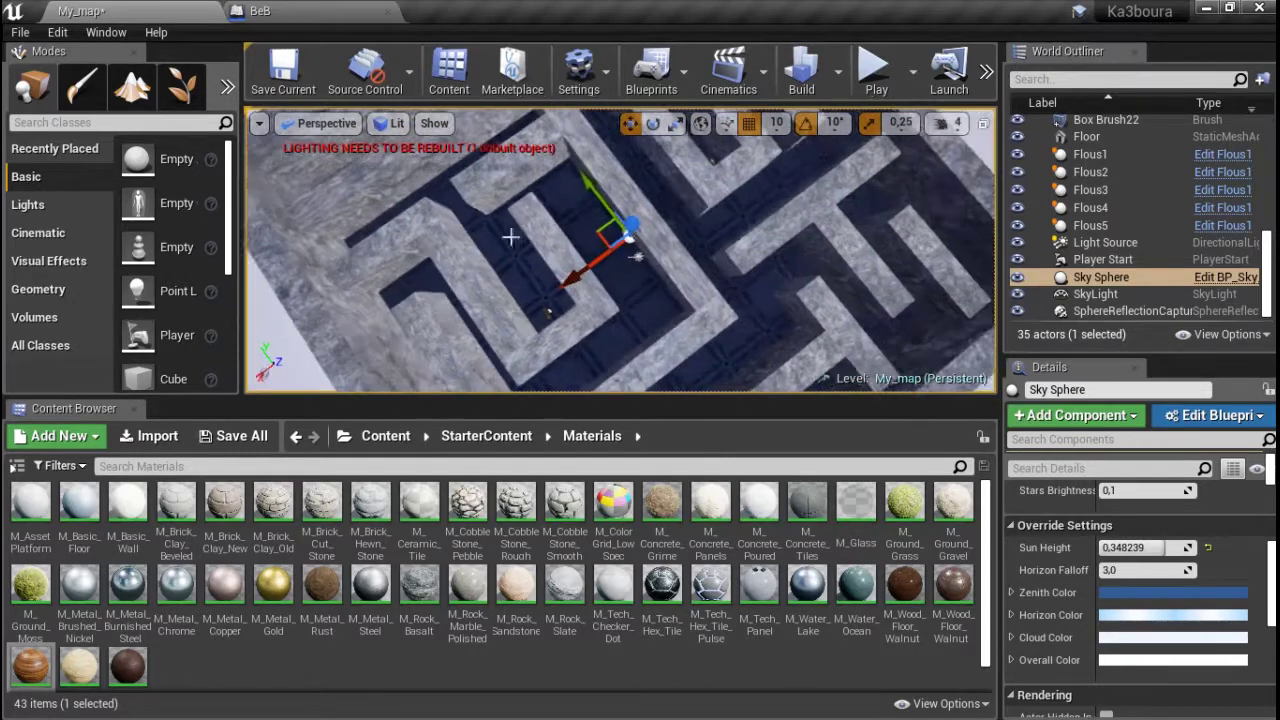
pyautogui.moveTo(773, 247); pyautogui.dragTo(773, 247, button='right')
pyautogui.click(882, 80)
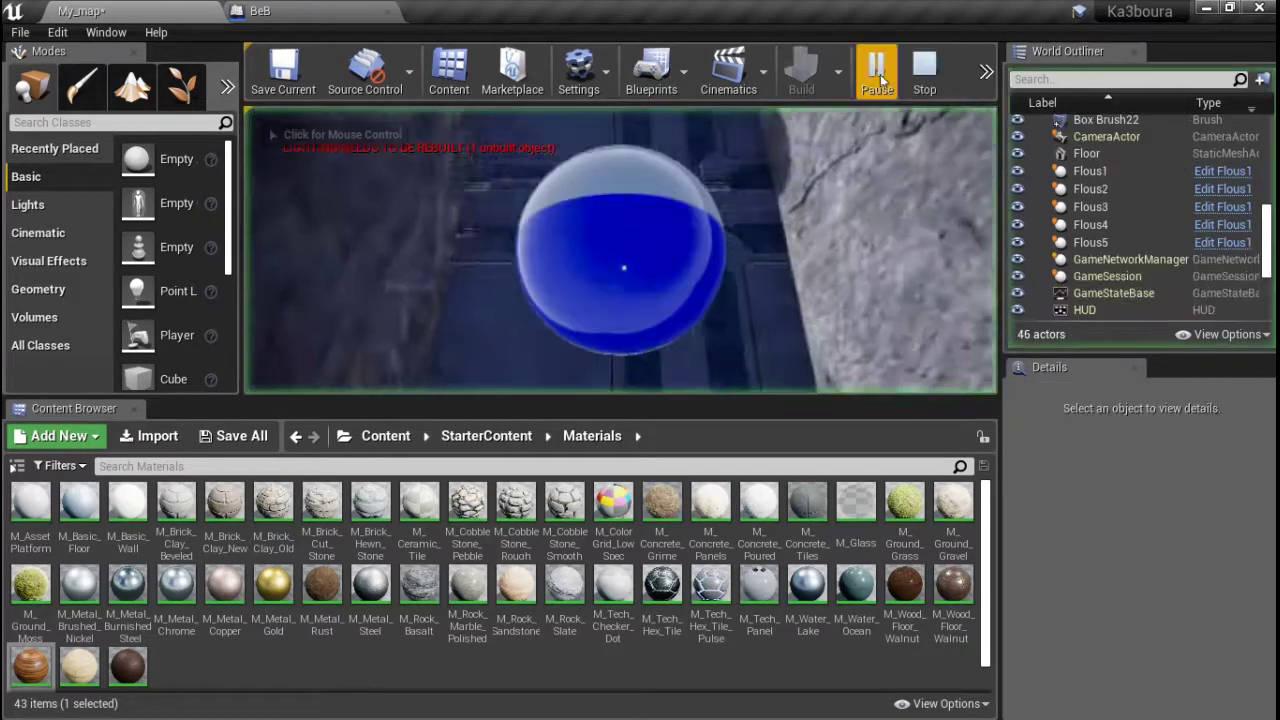
# - Play-test the maze full screen, stop with Escape, restore the layout, and minimize Unreal
pyautogui.click(715, 233)
pyautogui.hotkey('shift', 'F1')
pyautogui.press('F11')
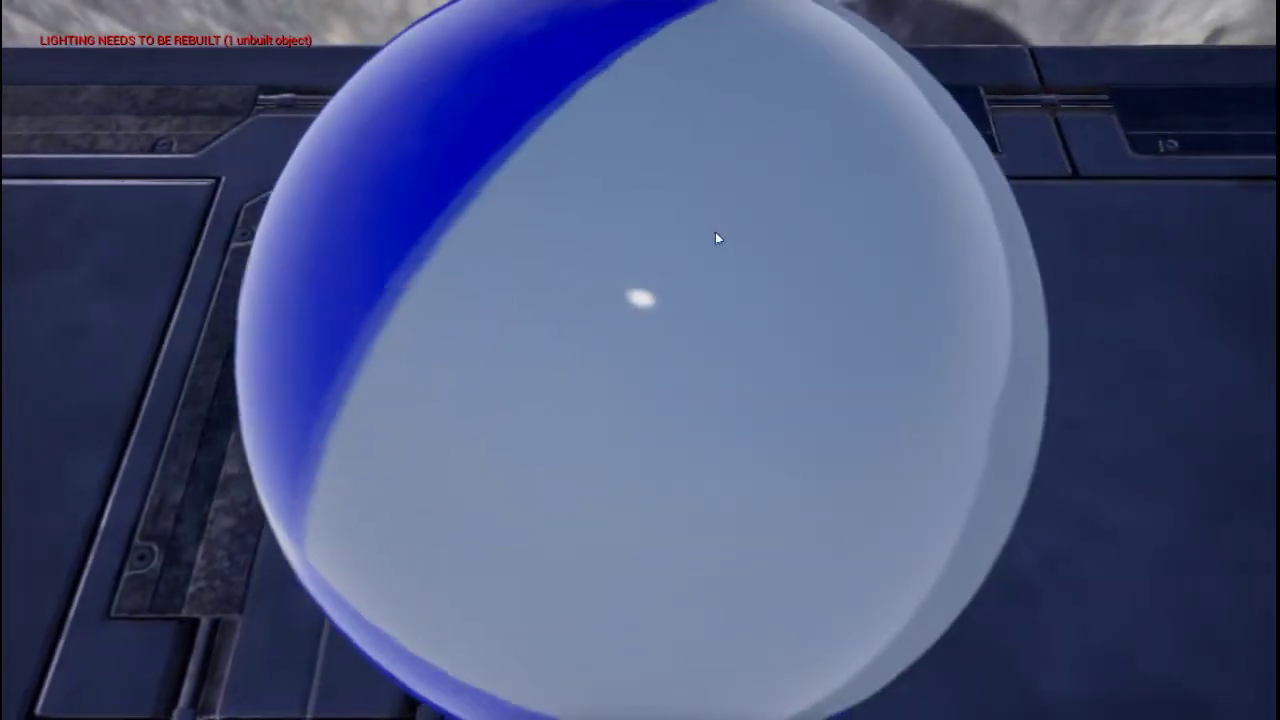
pyautogui.press('Escape')
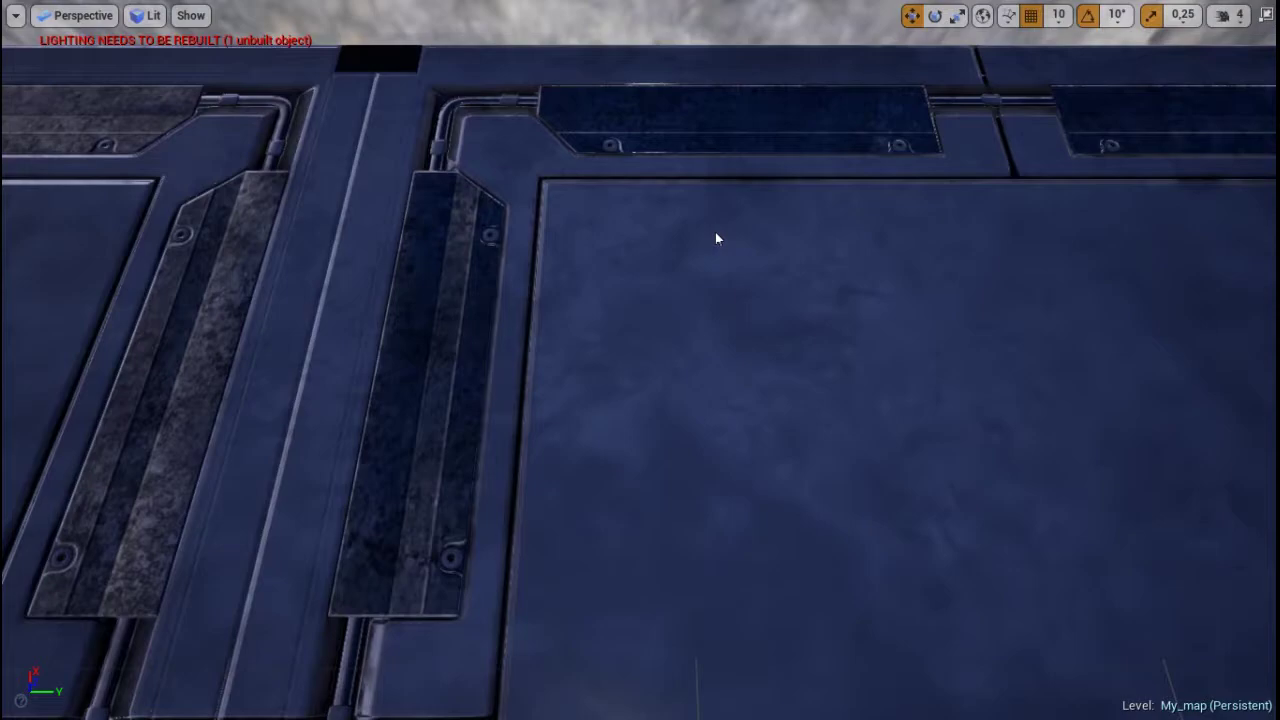
pyautogui.press('F11')
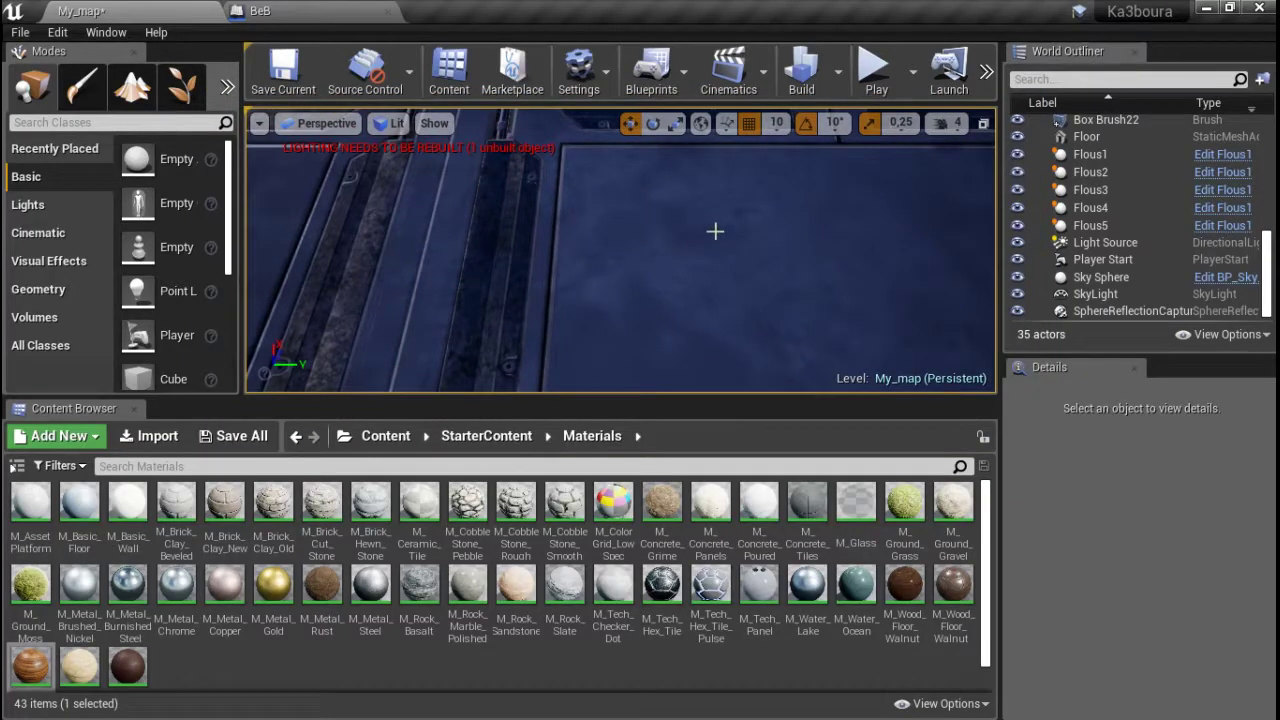
pyautogui.moveTo(763, 290); pyautogui.dragTo(738, 283, button='right')
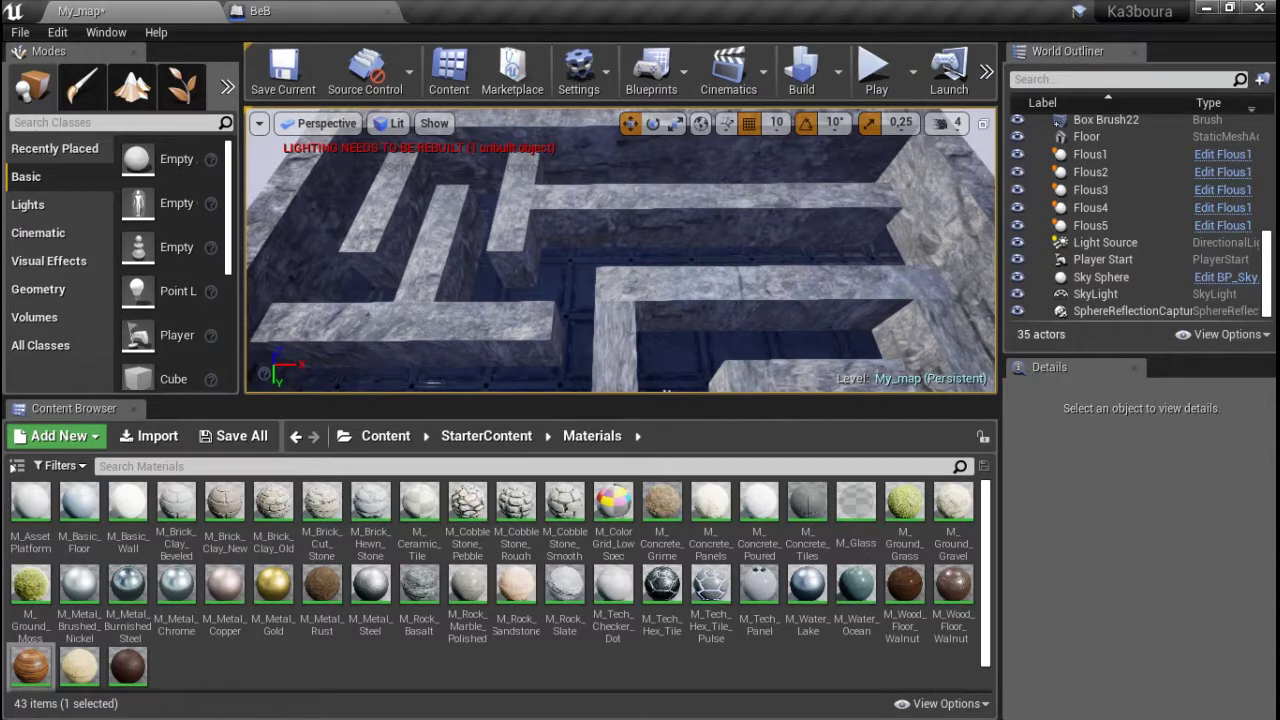
pyautogui.click(1206, 7)
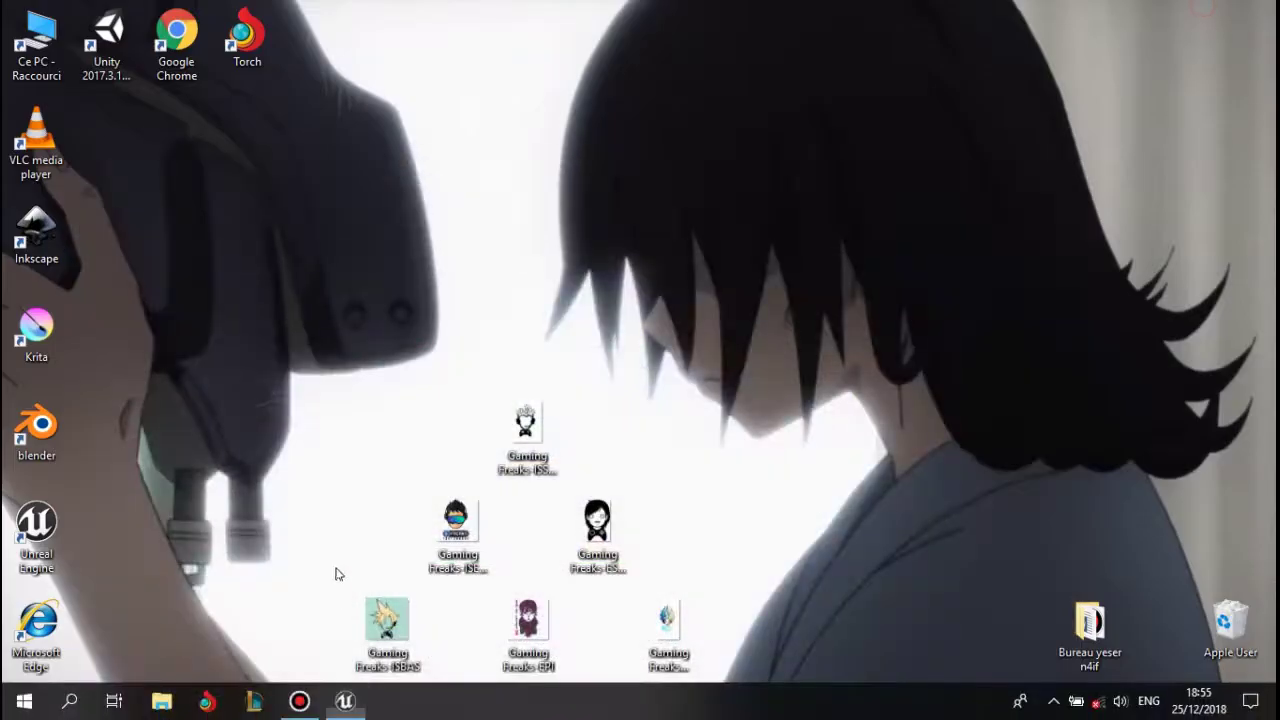
# - Search the Start menu for 'reco' and launch Enregistreur vocal
pyautogui.click(24, 701)
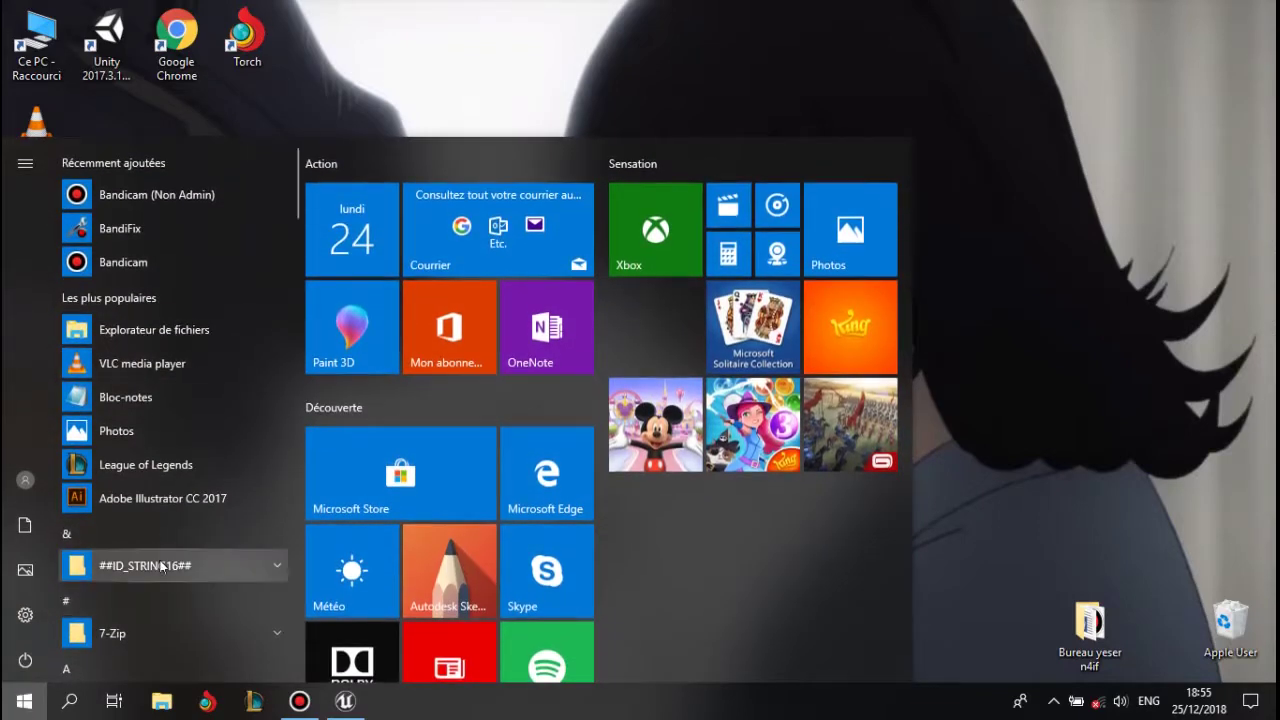
pyautogui.write('reco')
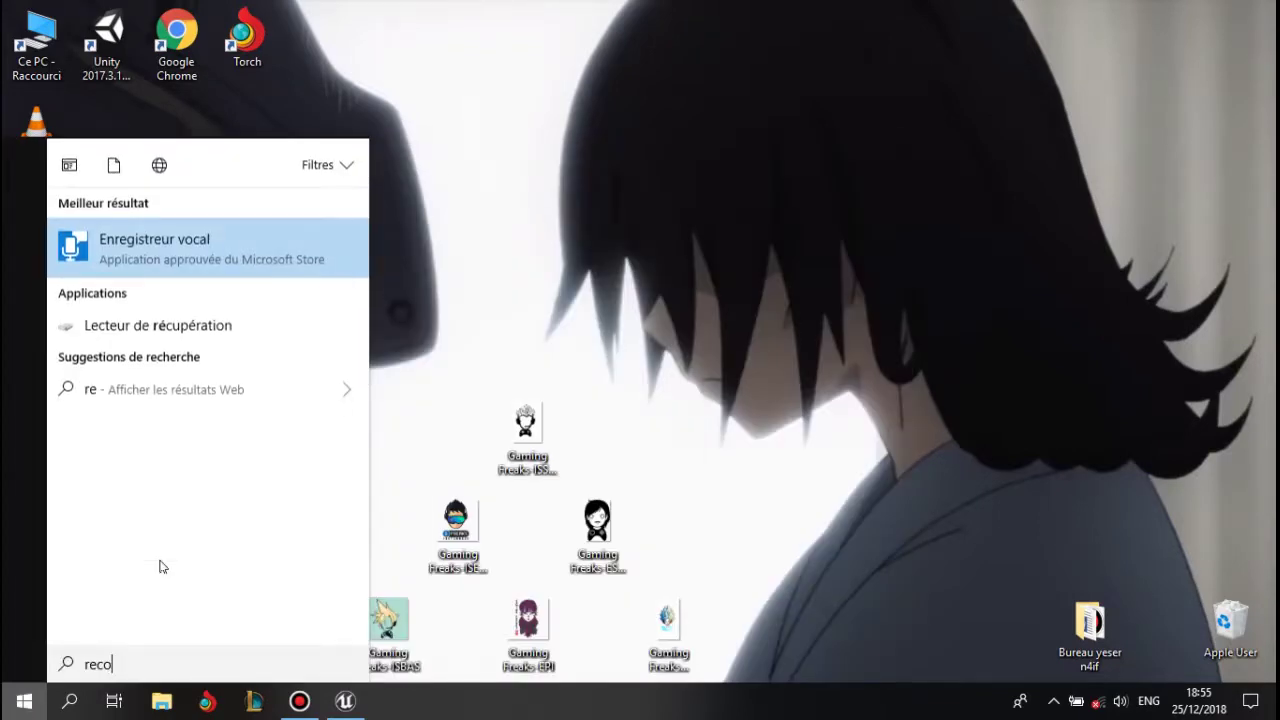
pyautogui.press('Return')
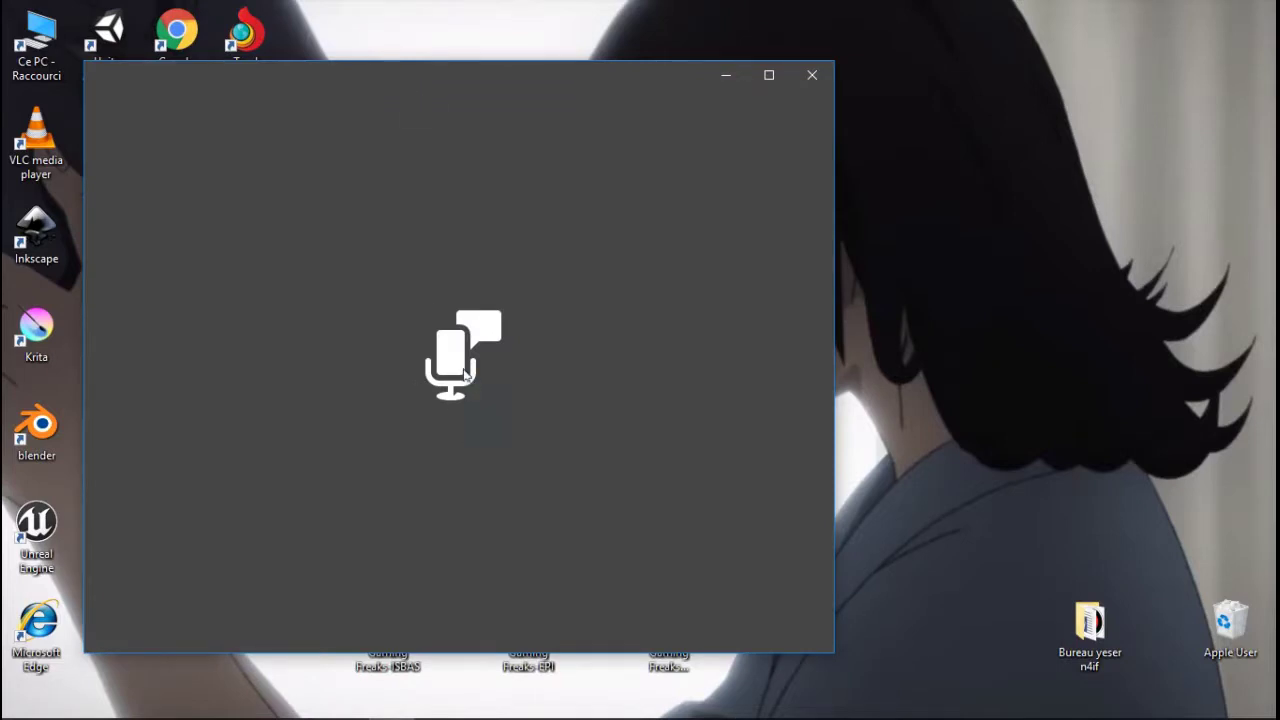
pyautogui.moveTo(201, 708)
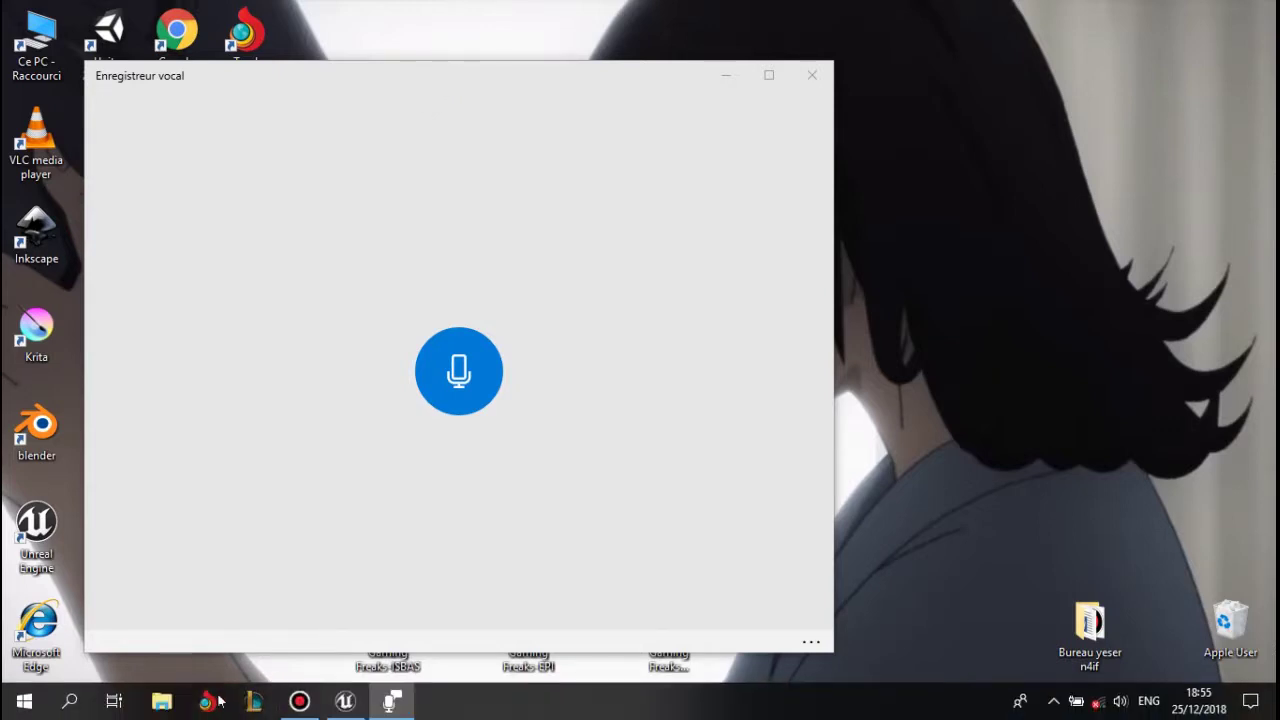
# - Record three short voice clips, Enregistrement through Enregistrement (3)
pyautogui.click(206, 712)
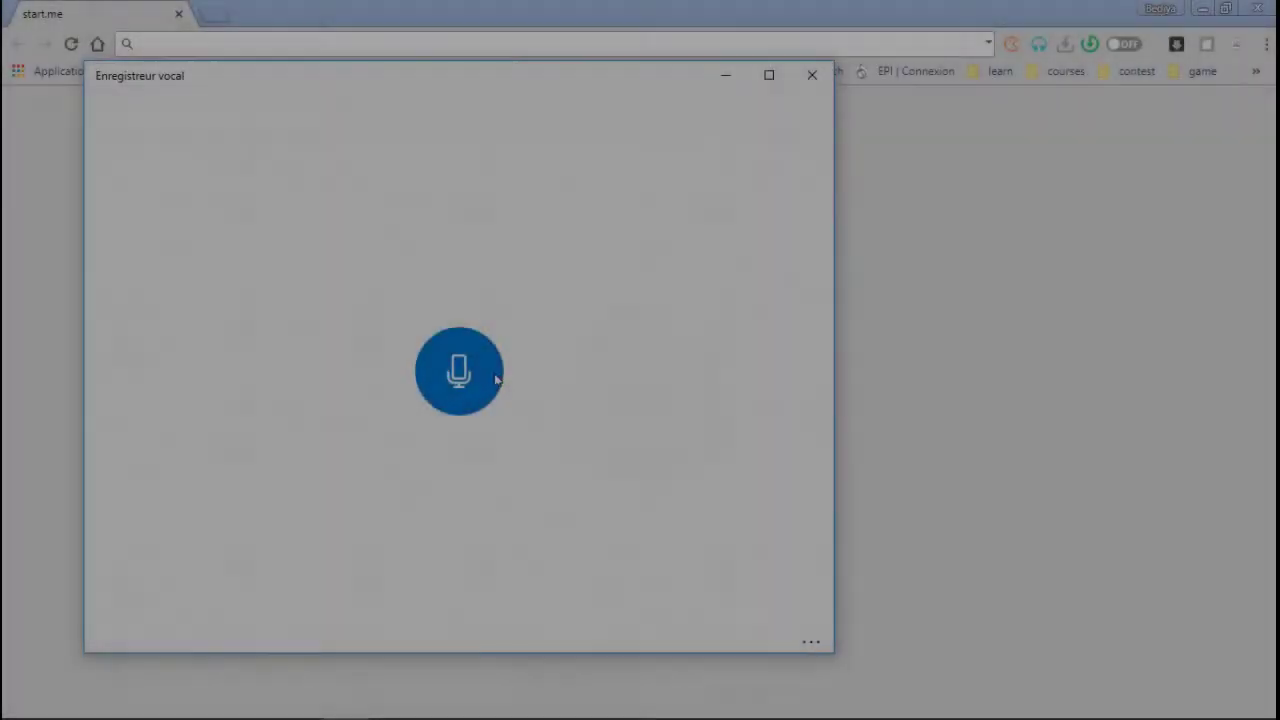
pyautogui.click(489, 379)
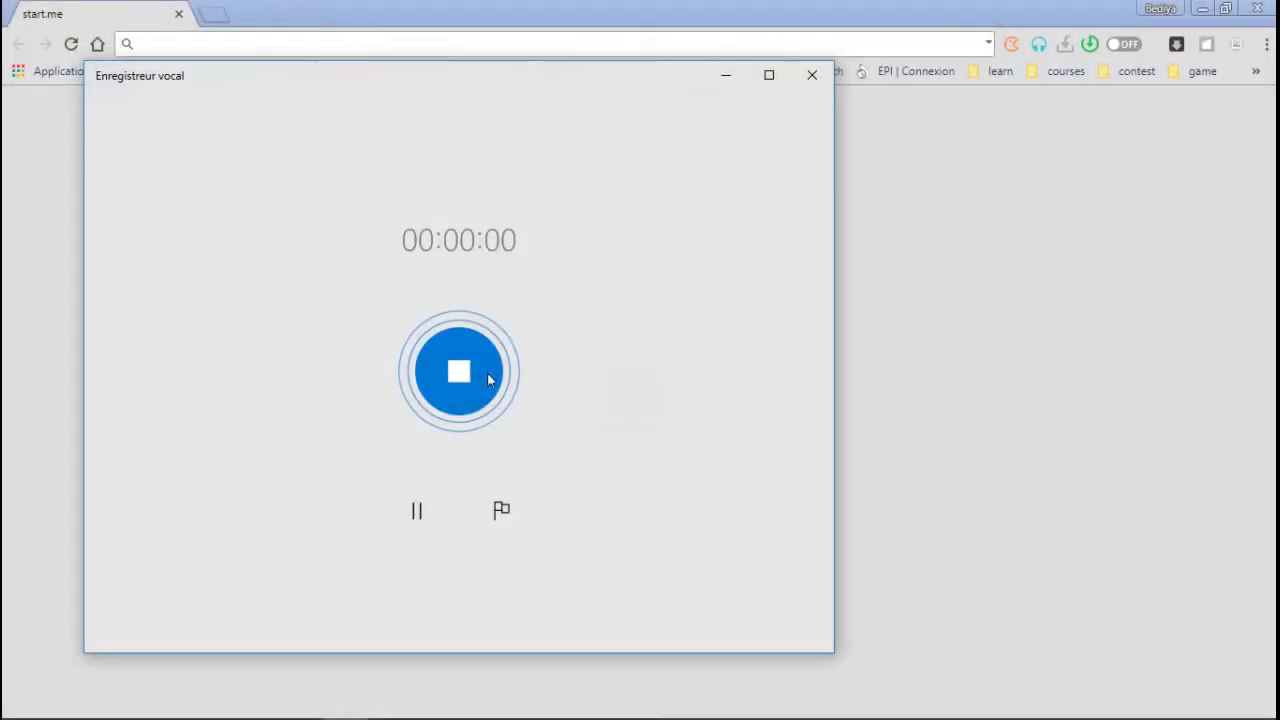
pyautogui.click(489, 379)
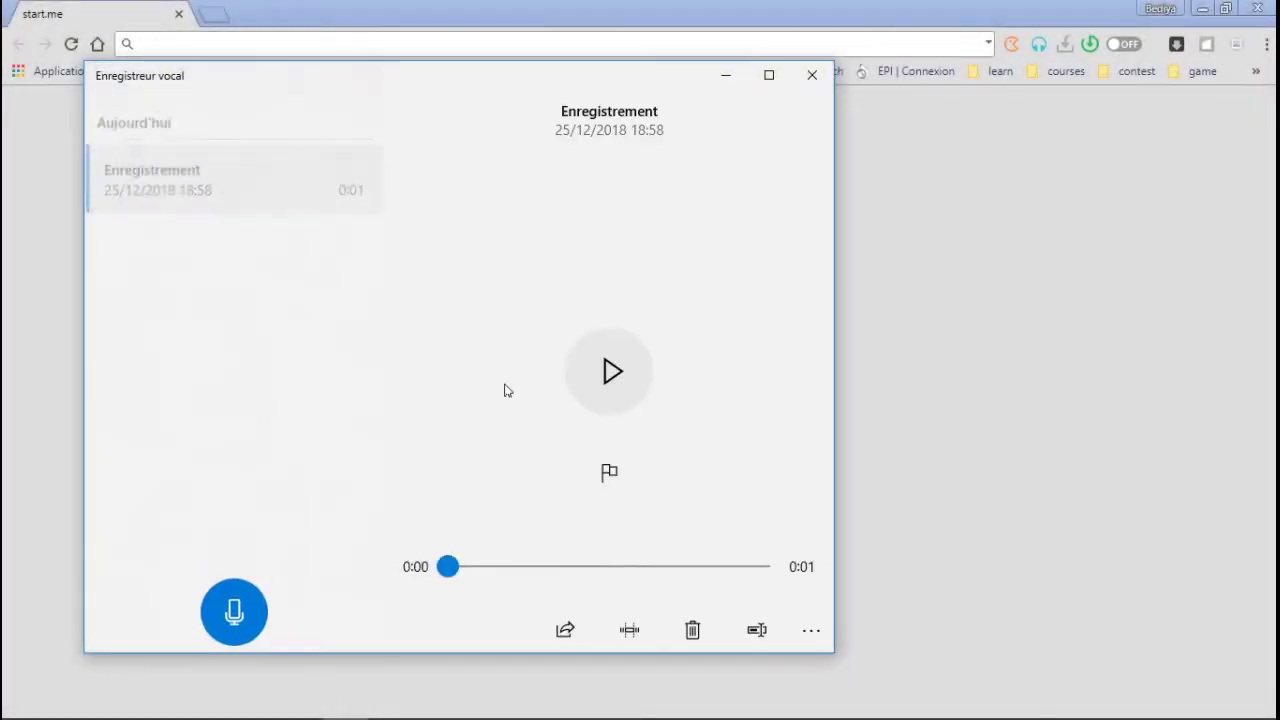
pyautogui.click(239, 625)
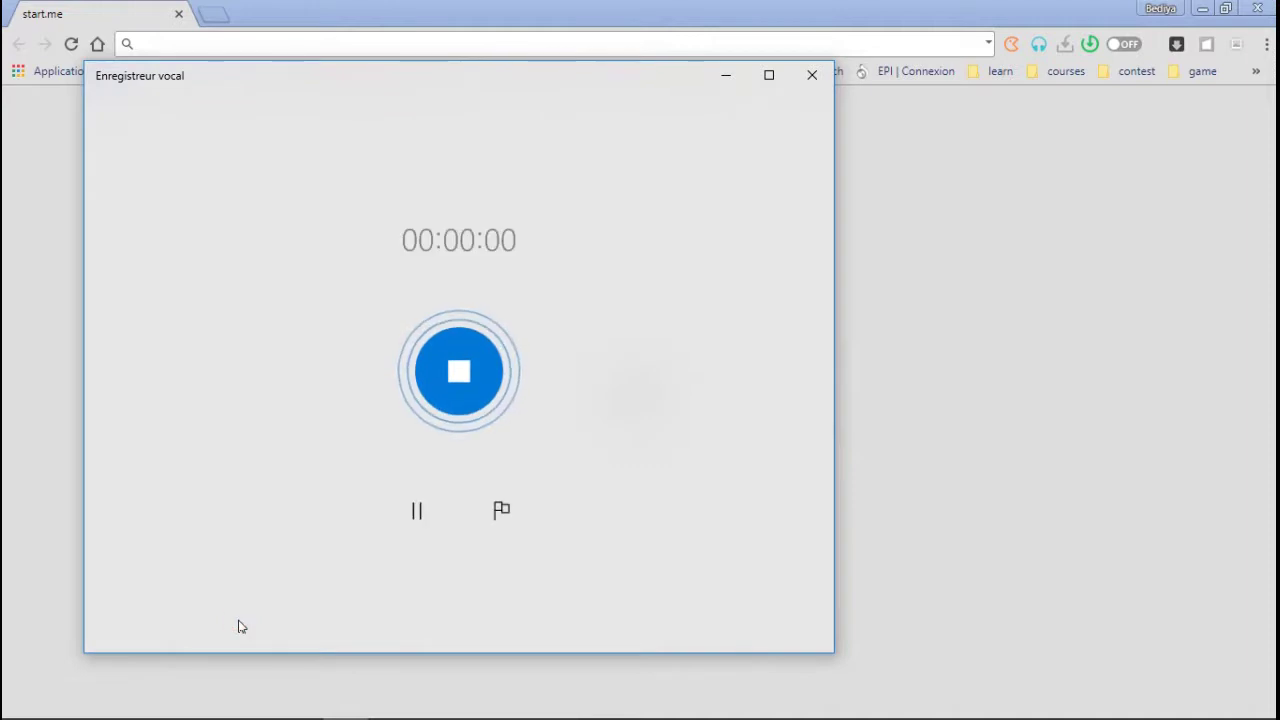
pyautogui.click(440, 372)
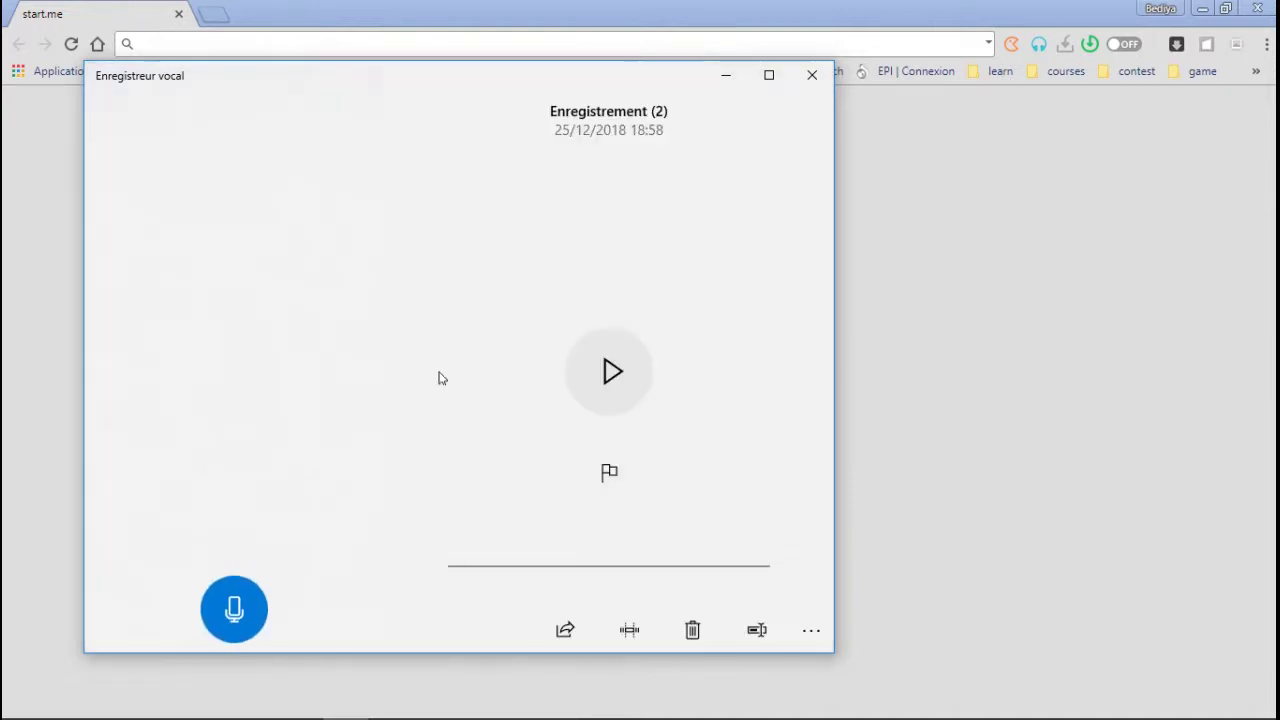
pyautogui.click(251, 622)
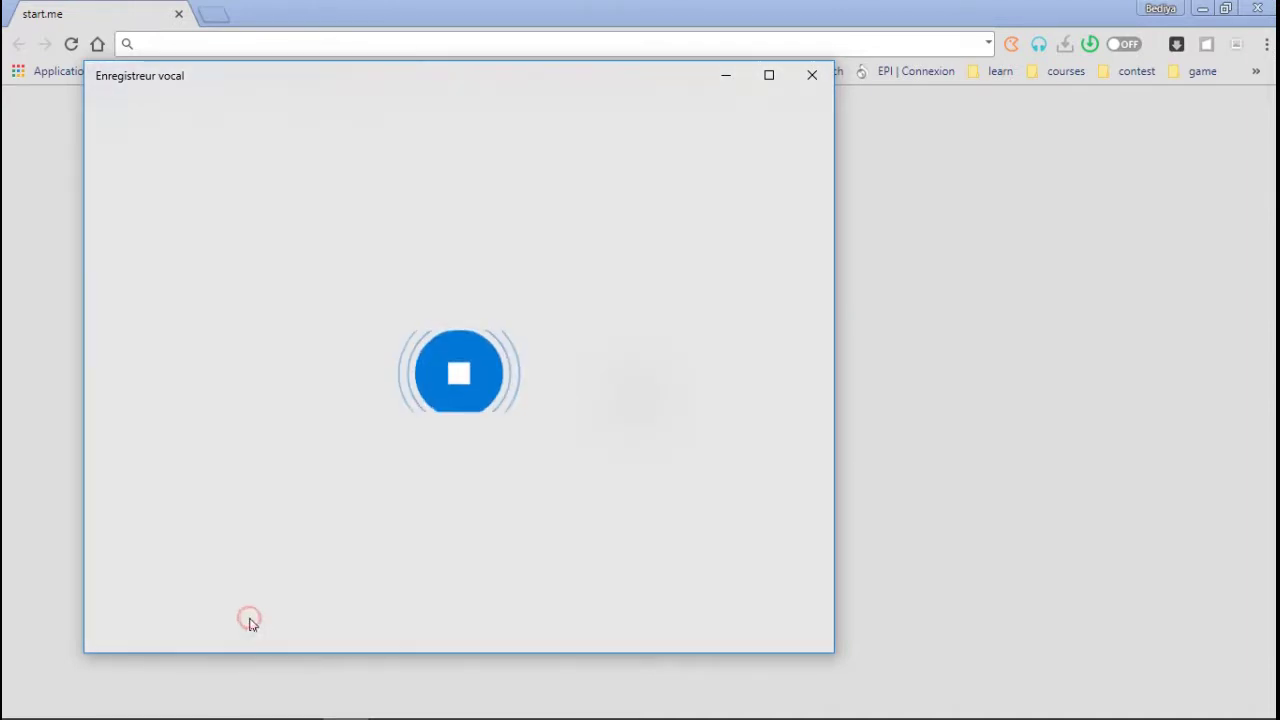
pyautogui.click(420, 371)
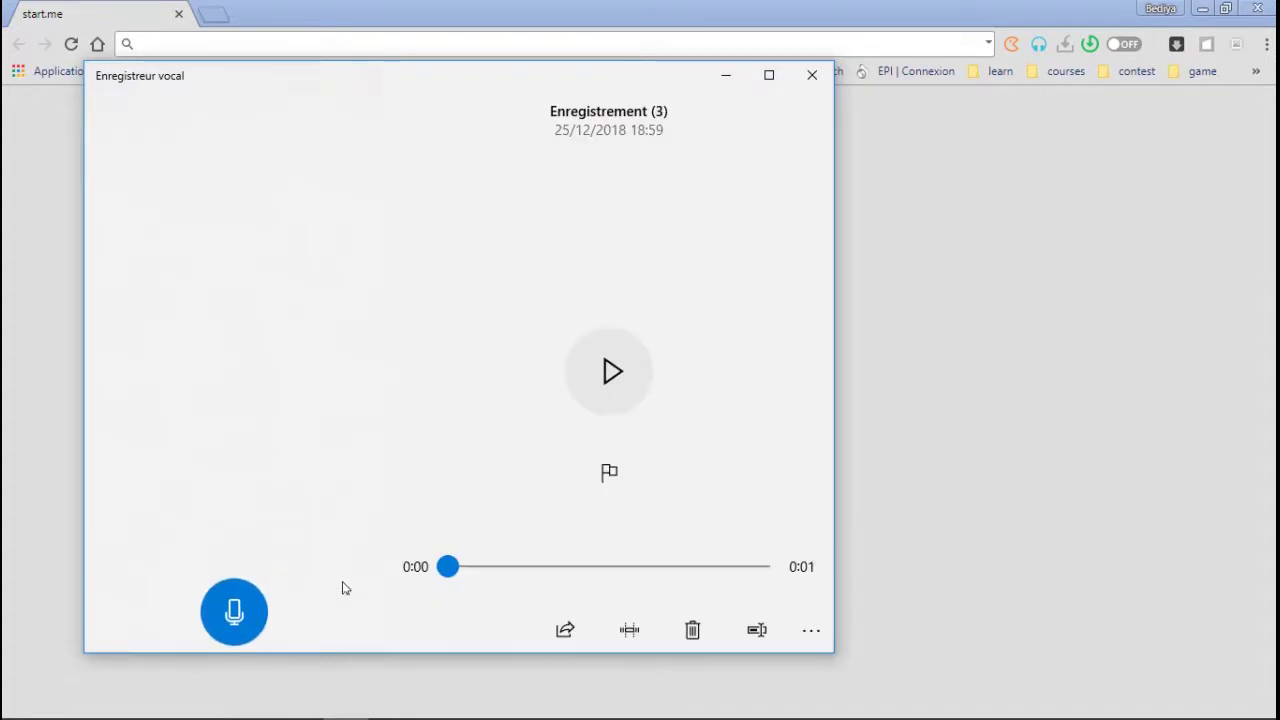
# - Record clips Enregistrement (4) and (5), then bring Chrome back to the front
pyautogui.click(238, 610)
pyautogui.click(474, 380)
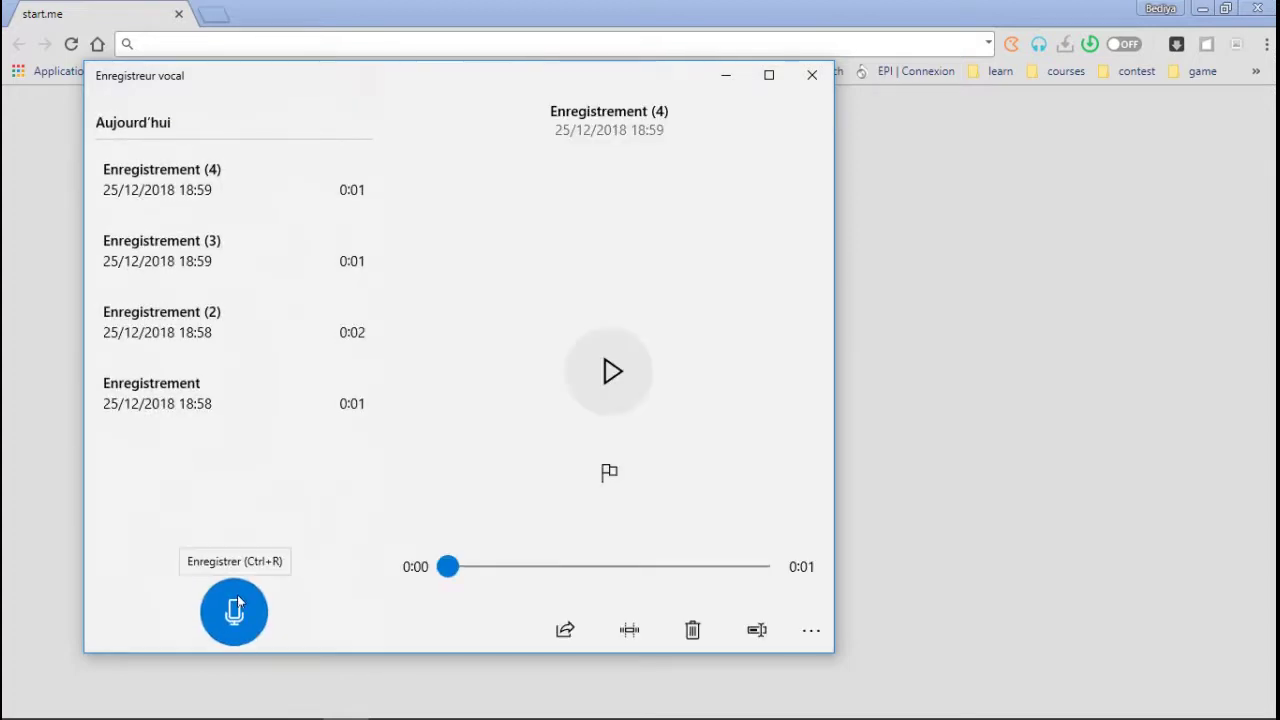
pyautogui.click(238, 605)
pyautogui.click(438, 382)
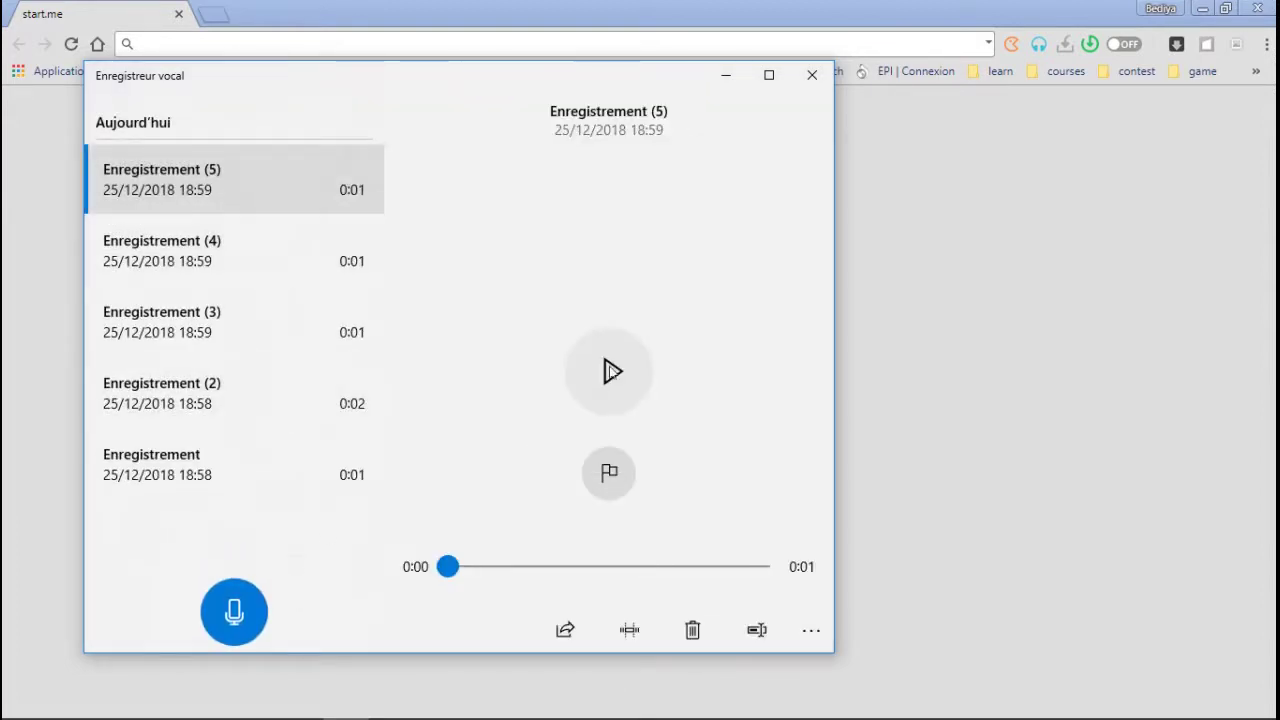
pyautogui.moveTo(443, 8)
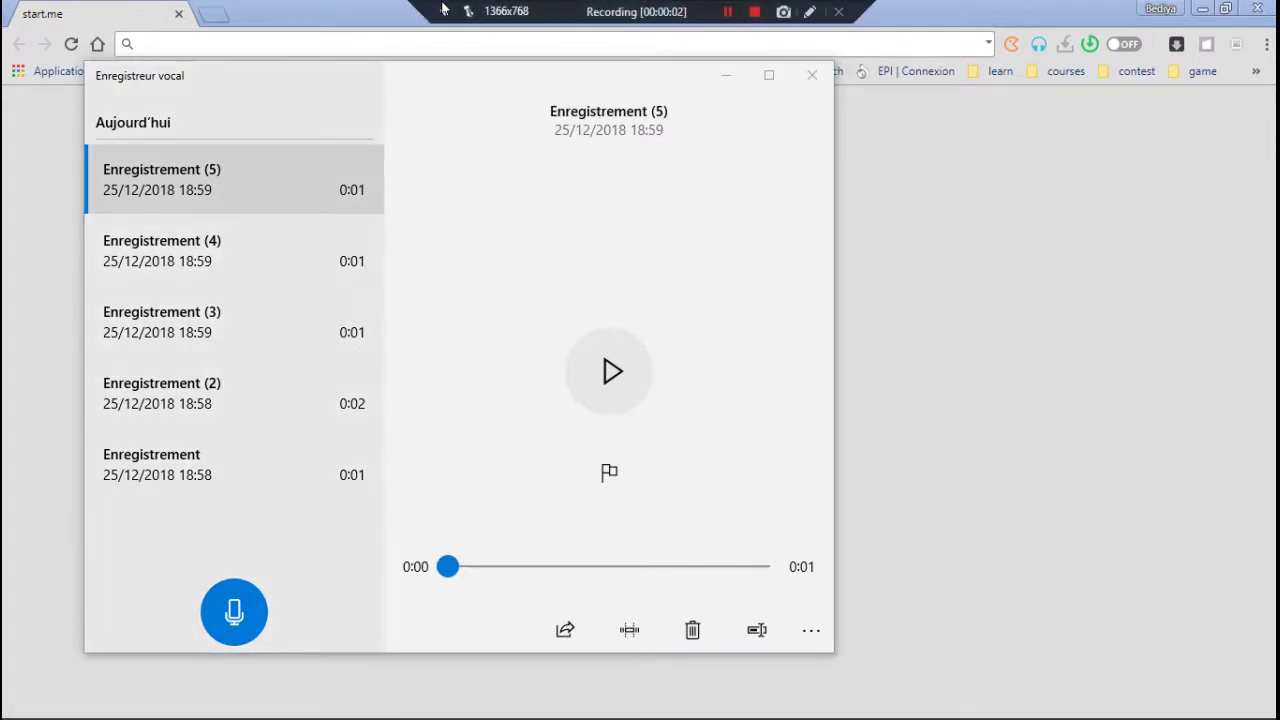
pyautogui.click(344, 10)
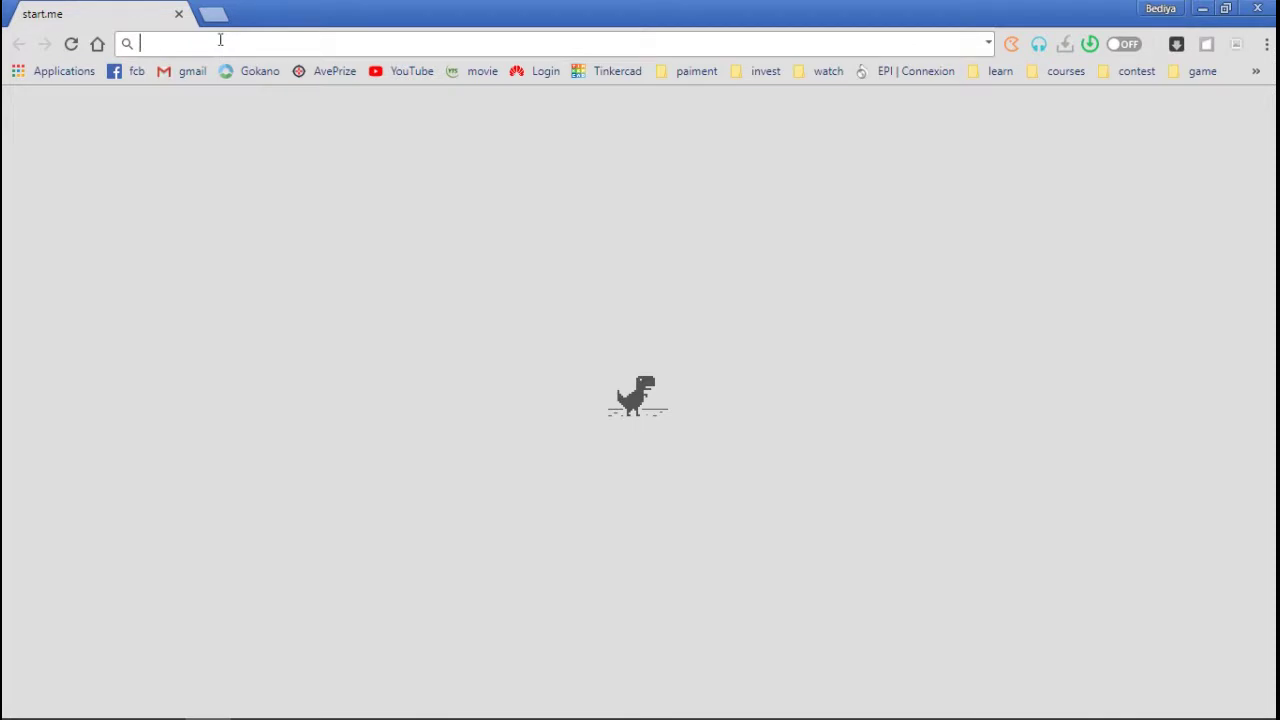
# - Google 'freesounds', open freesound.org in a new tab, and start a search for 'coin'
pyautogui.write('freesound')
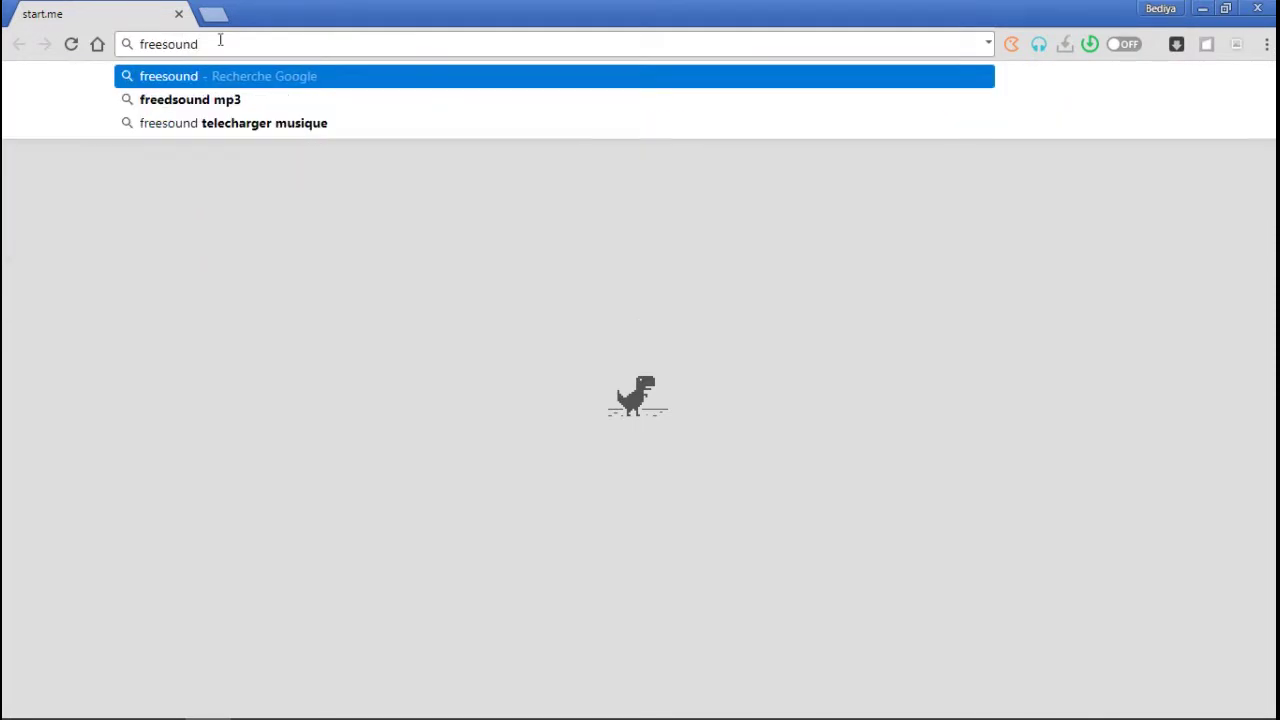
pyautogui.write('s')
pyautogui.press('Return')
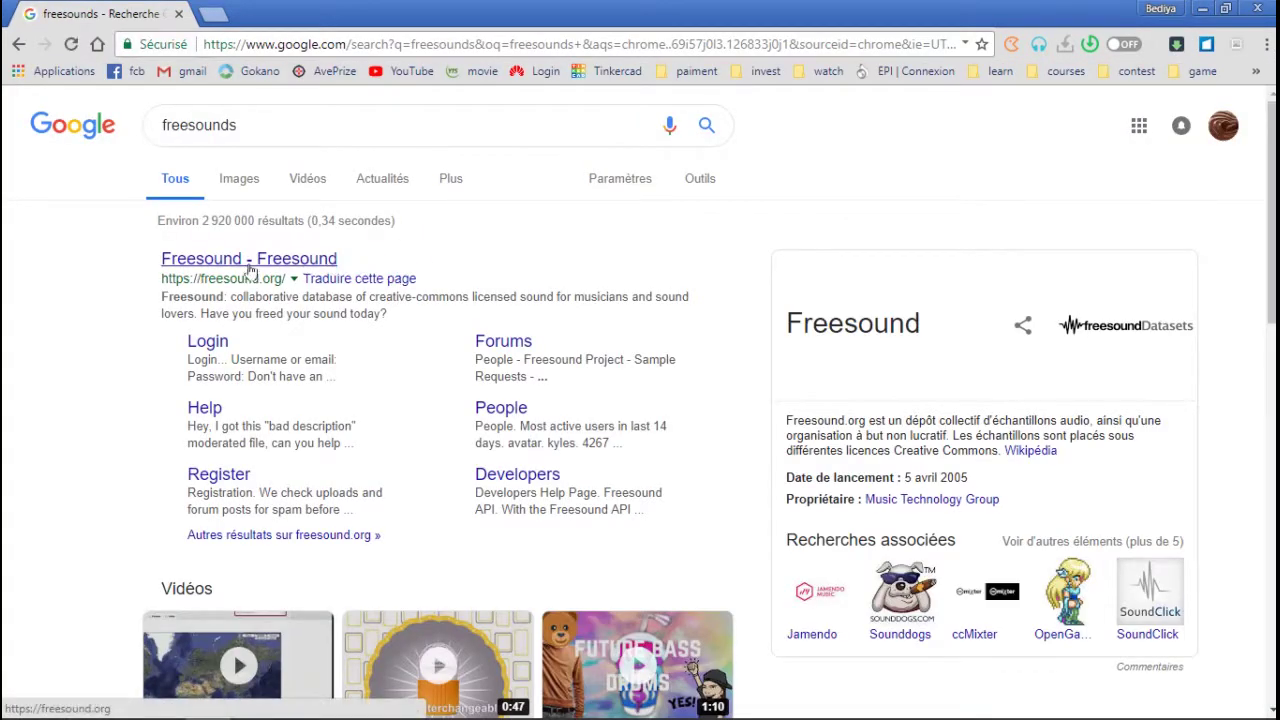
pyautogui.middleClick(250, 260)
pyautogui.scroll(-4, 430, 295)
pyautogui.scroll(-3, 388, 305)
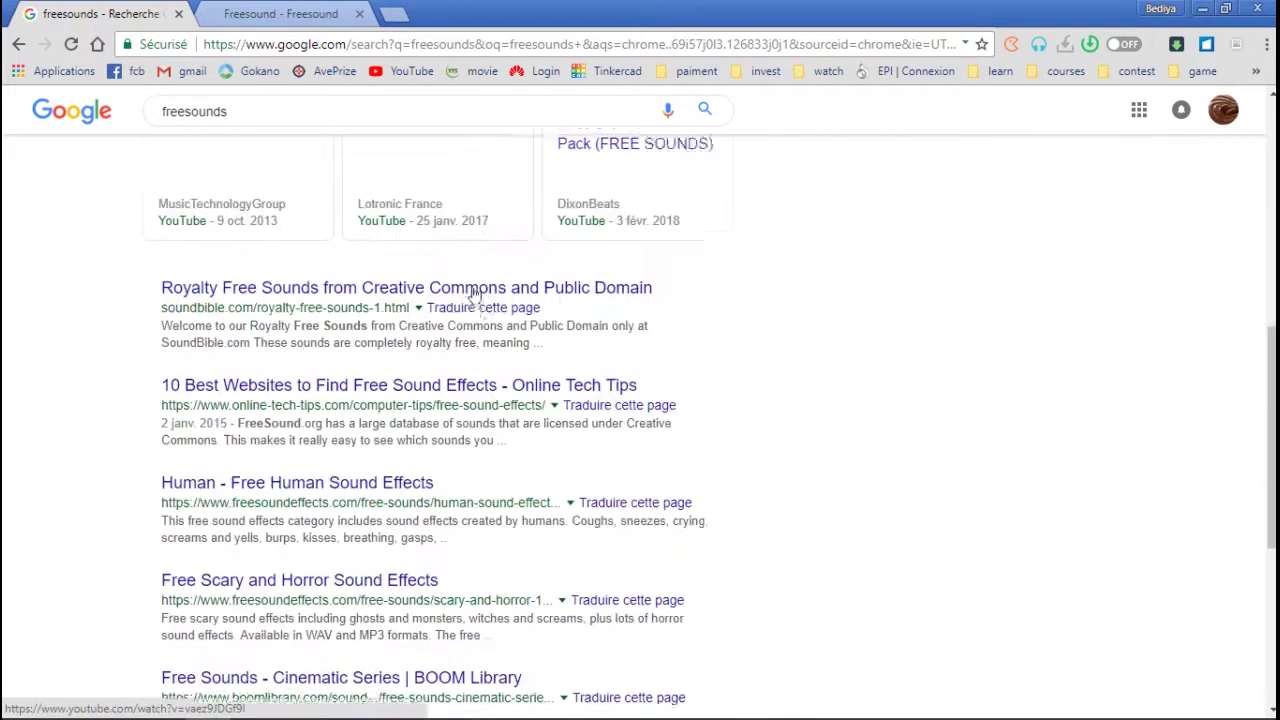
pyautogui.click(268, 8)
pyautogui.click(908, 162)
pyautogui.write('c')
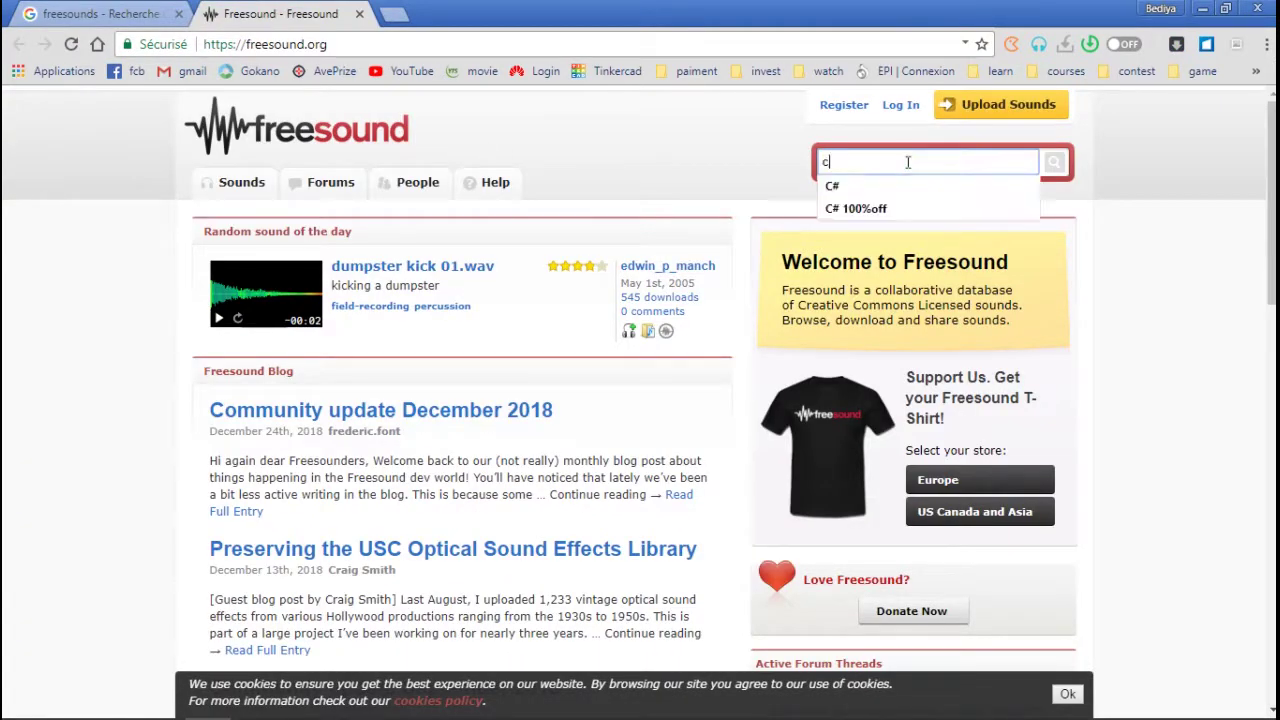
pyautogui.write('oin')
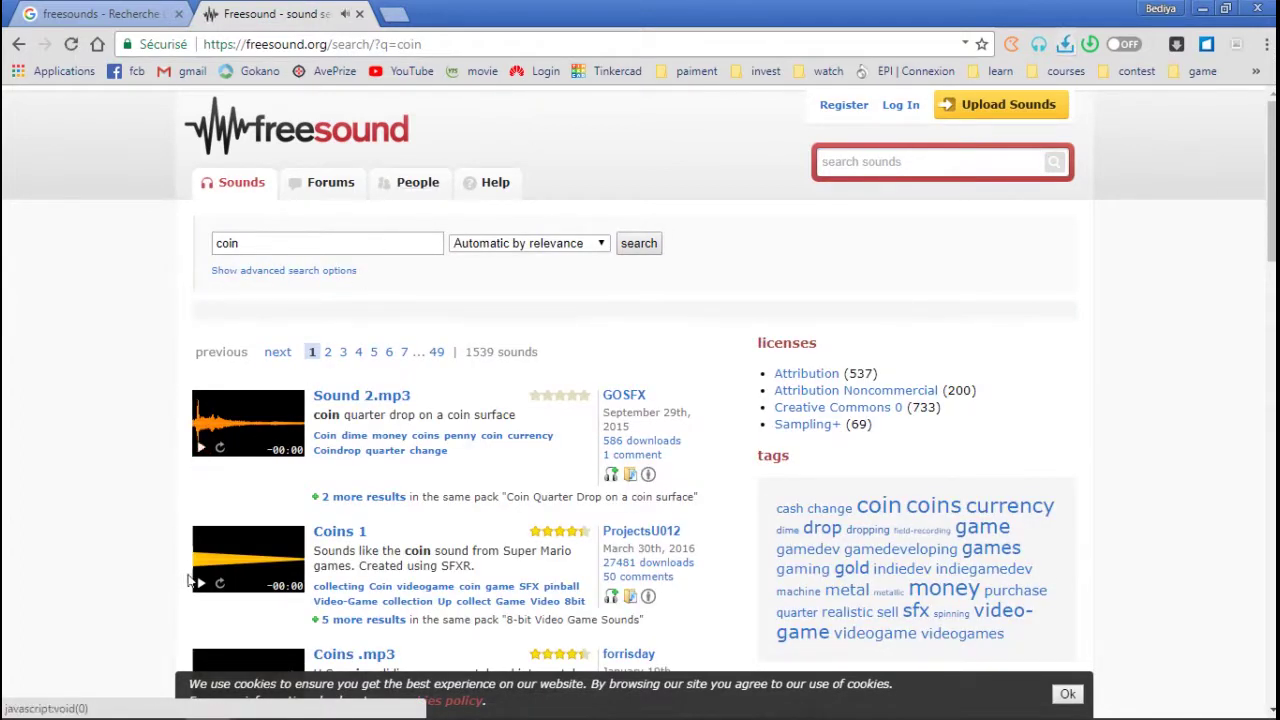
# - Browse the Freesound 'coin' results past Coin05.wav, pausing the Coins.mp3 preview, then return to Voice Recorder
pyautogui.scroll(-2, 185, 570)
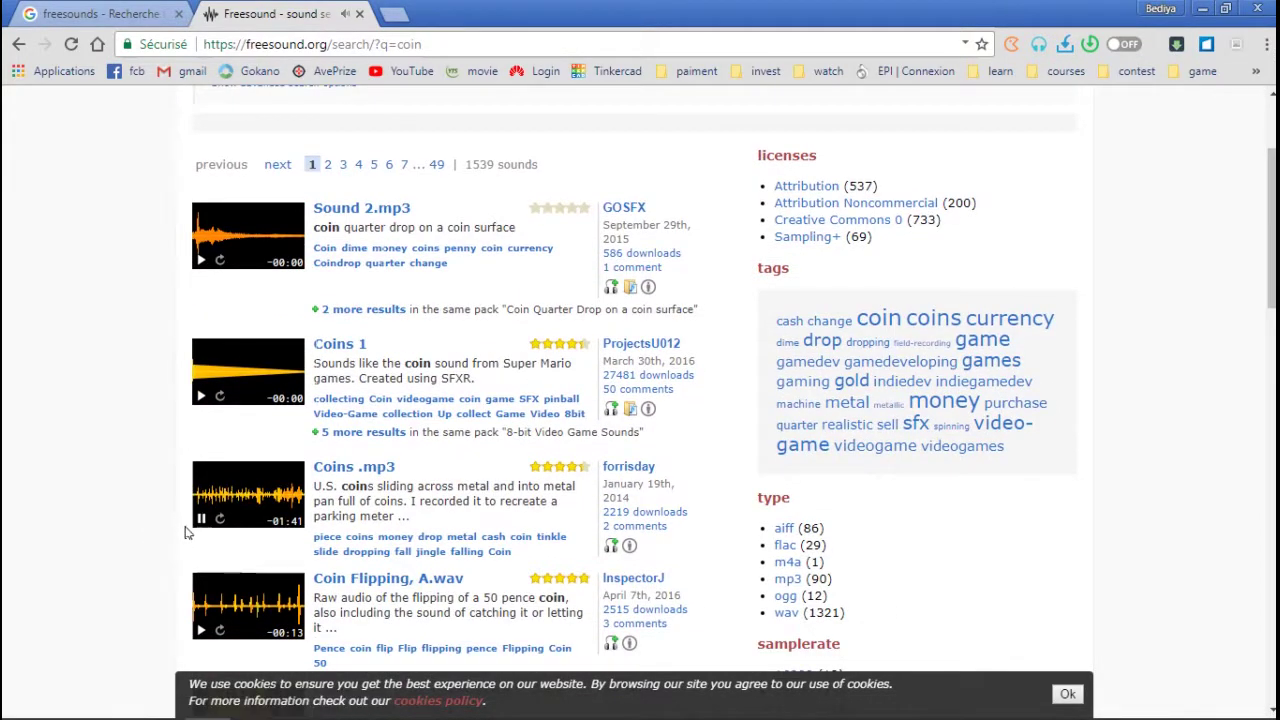
pyautogui.click(200, 520)
pyautogui.scroll(-3, 155, 523)
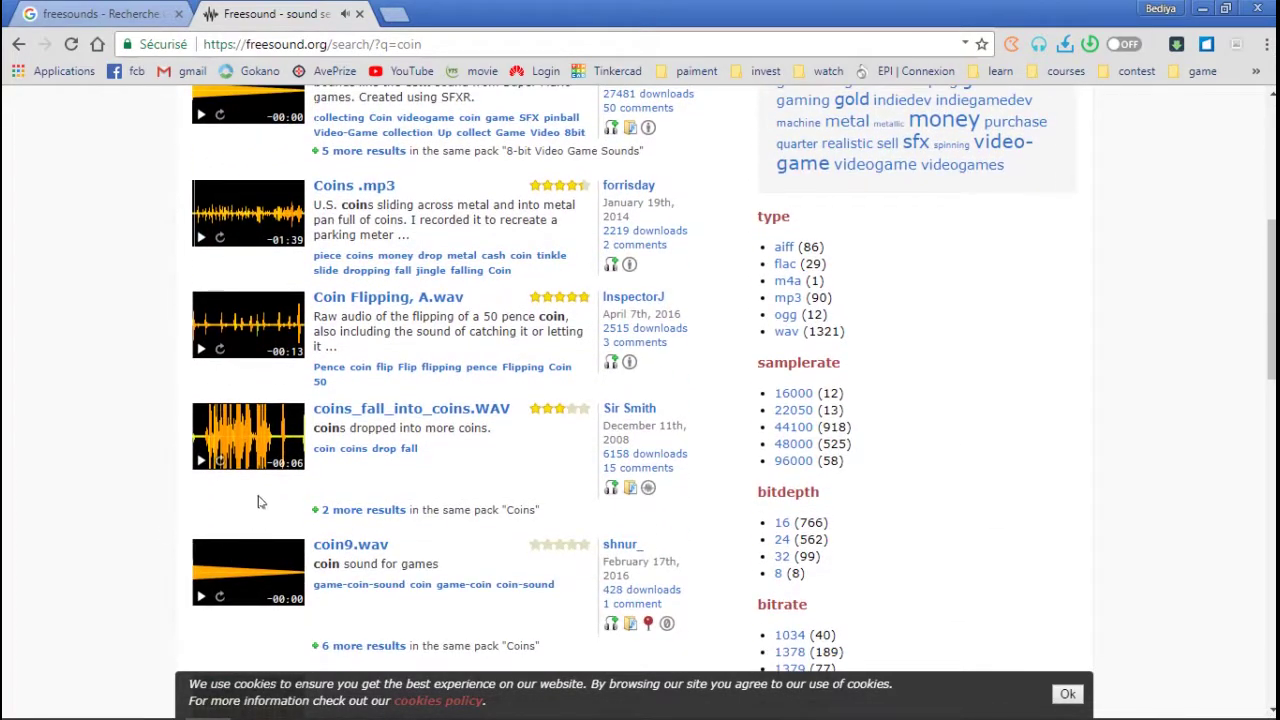
pyautogui.scroll(-1, 250, 514)
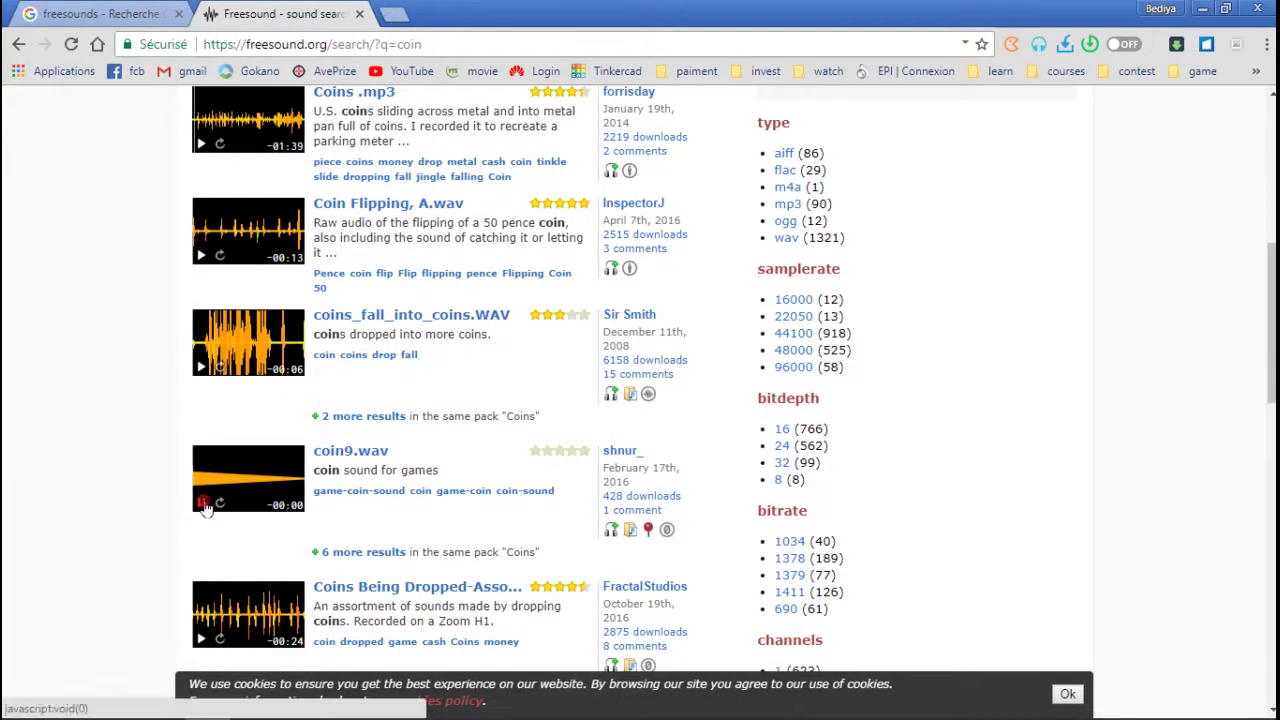
pyautogui.scroll(-3, 158, 502)
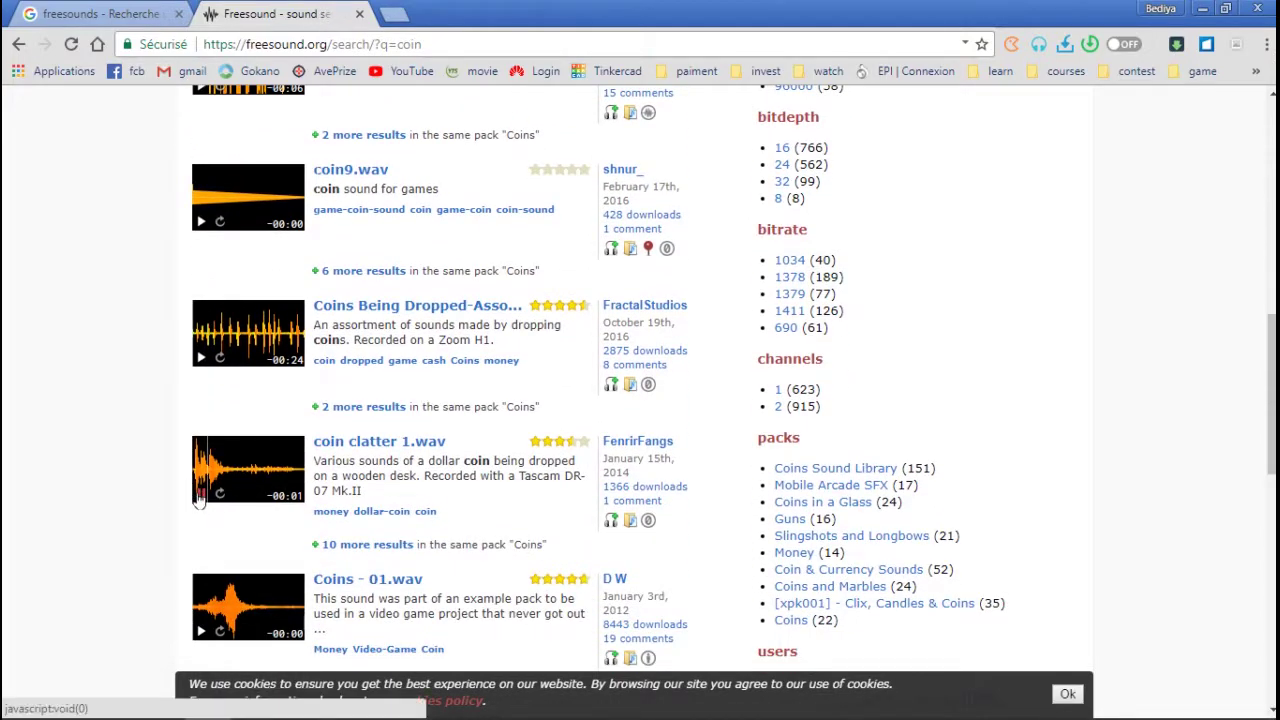
pyautogui.scroll(-2, 128, 509)
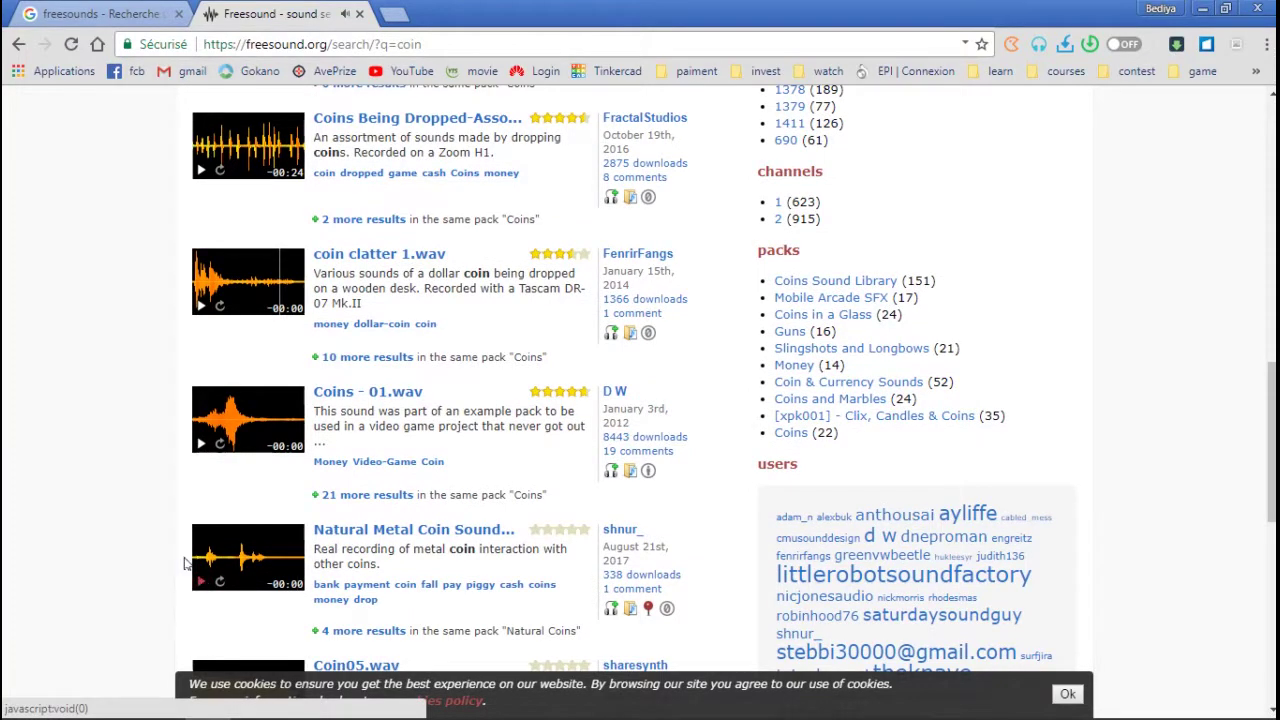
pyautogui.scroll(-2, 168, 520)
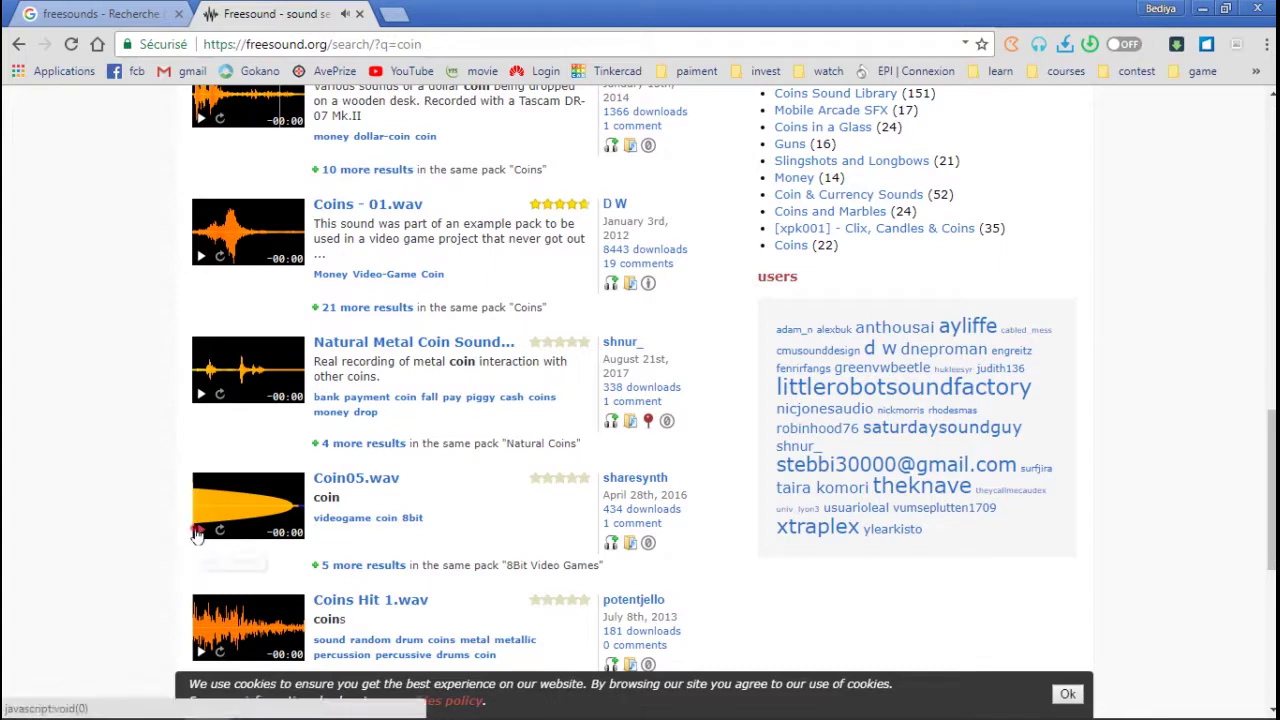
pyautogui.scroll(-2, 150, 525)
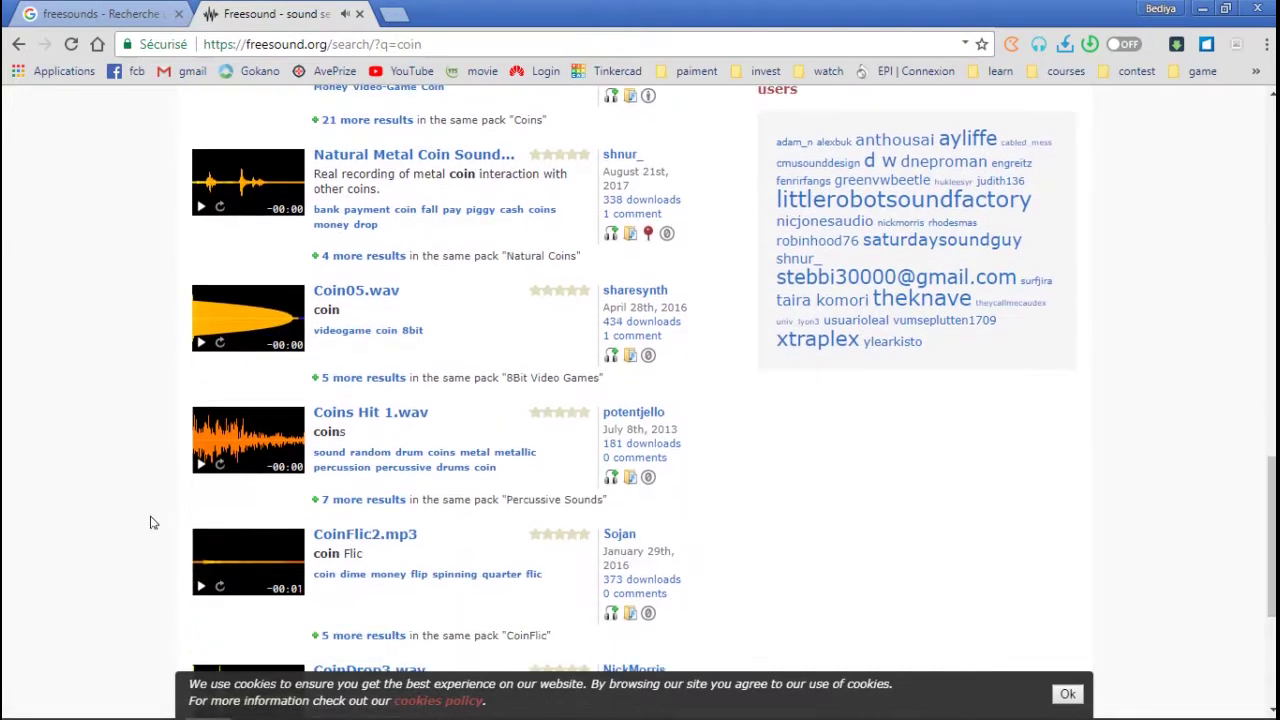
pyautogui.hotkey('alt', 'Tab')
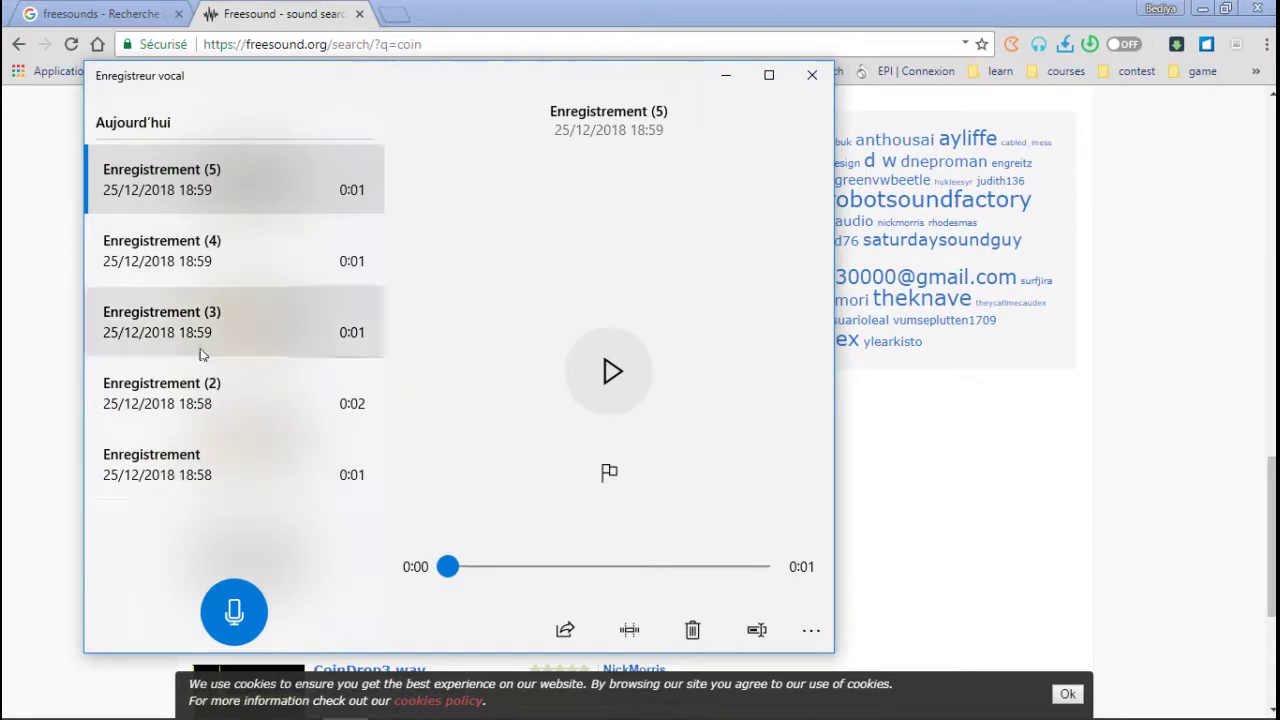
# - Play each recording in turn, from Enregistrement through Enregistrement (5)
pyautogui.click(240, 476)
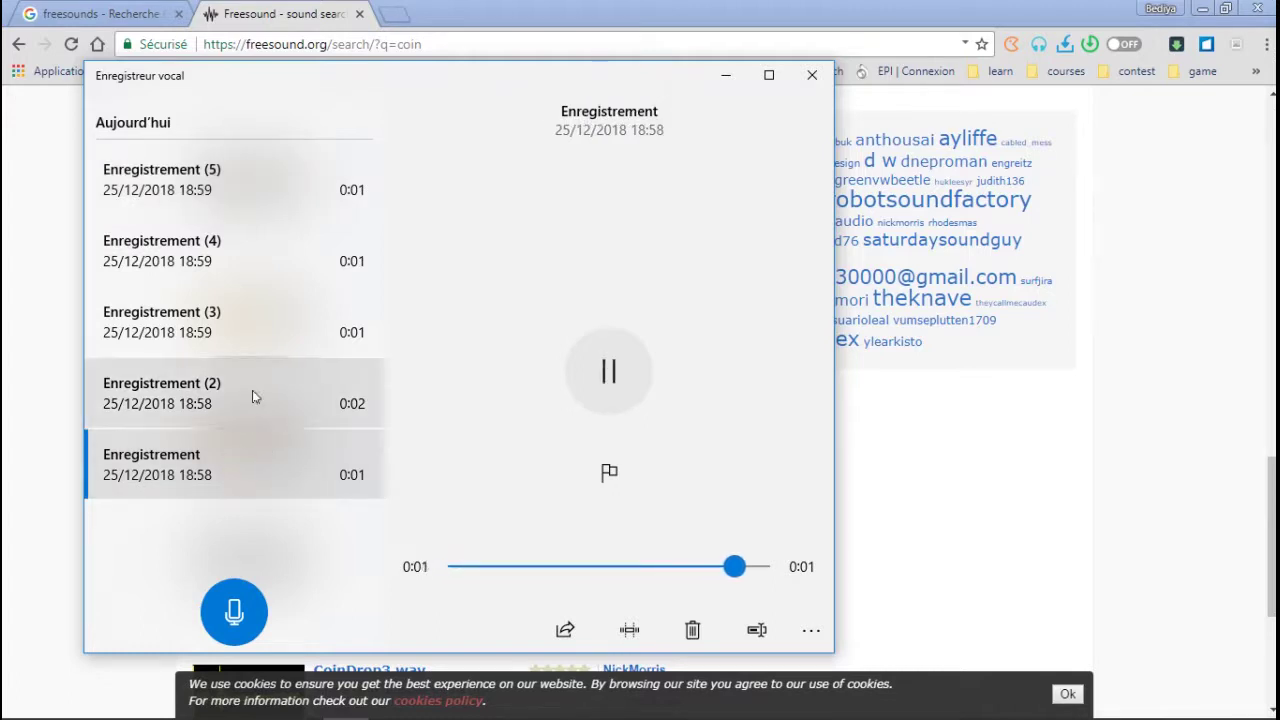
pyautogui.click(253, 396)
pyautogui.click(630, 378)
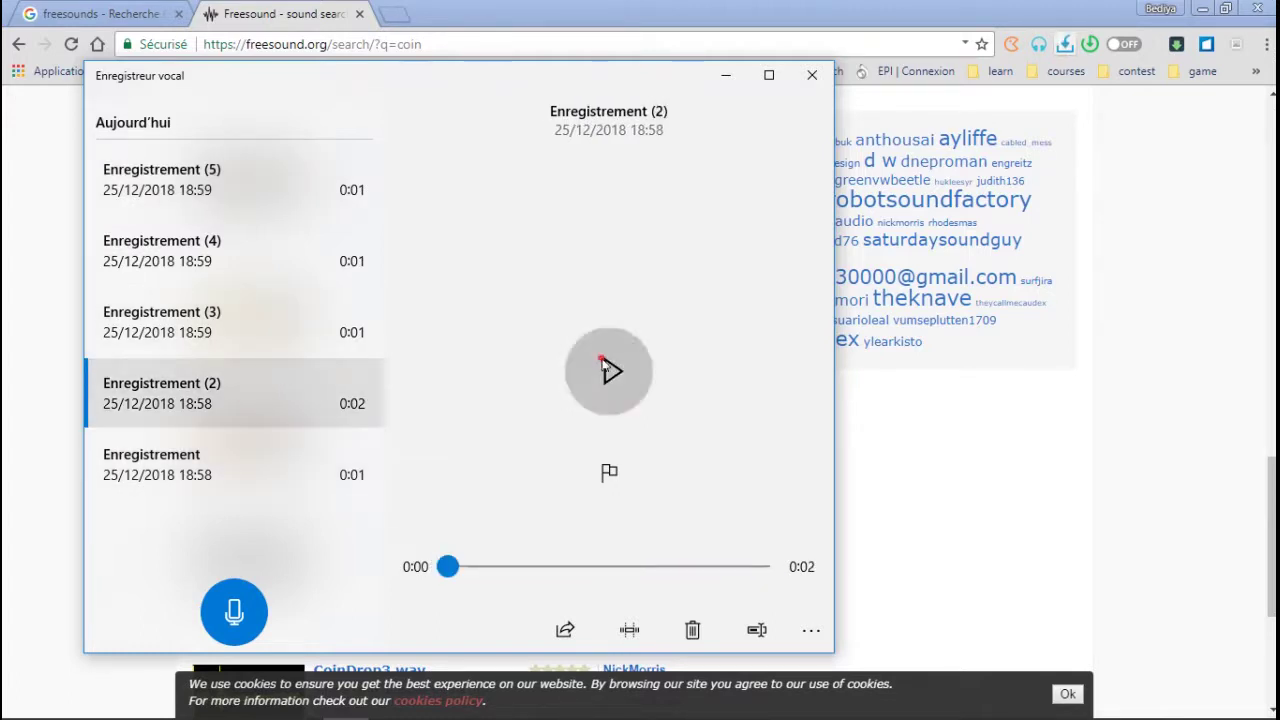
pyautogui.click(265, 328)
pyautogui.click(246, 249)
pyautogui.click(214, 176)
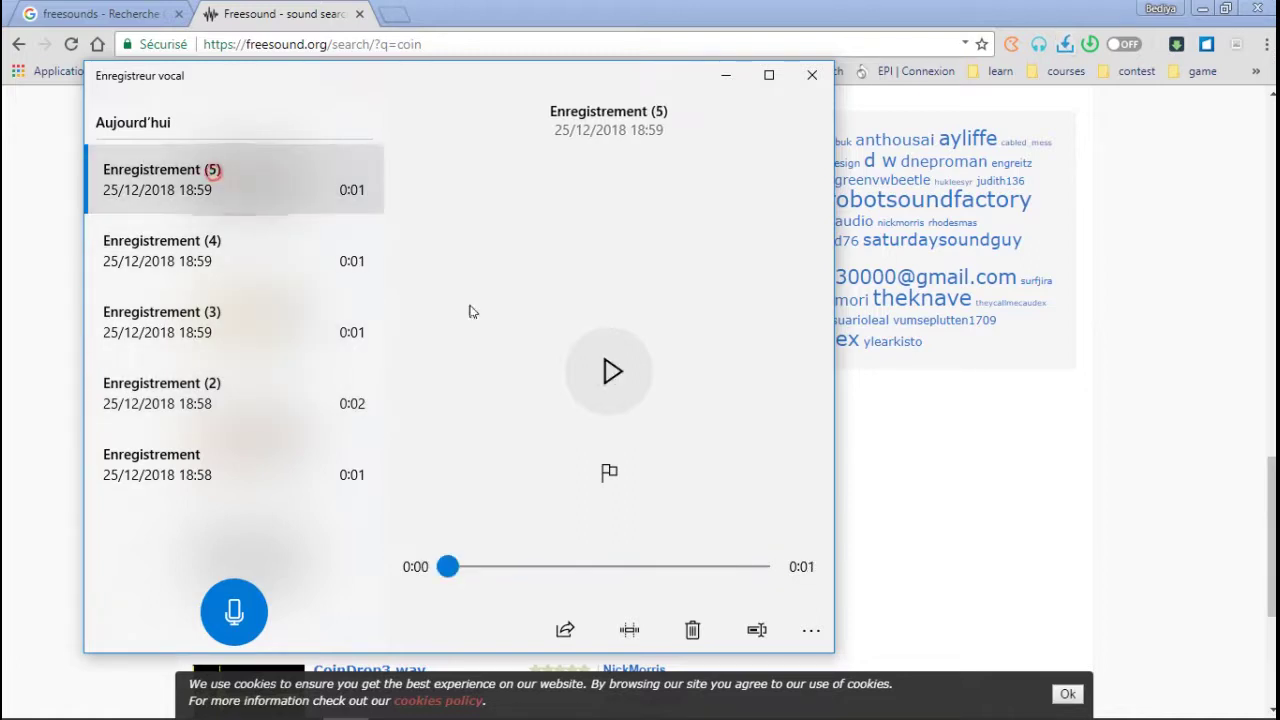
pyautogui.click(615, 372)
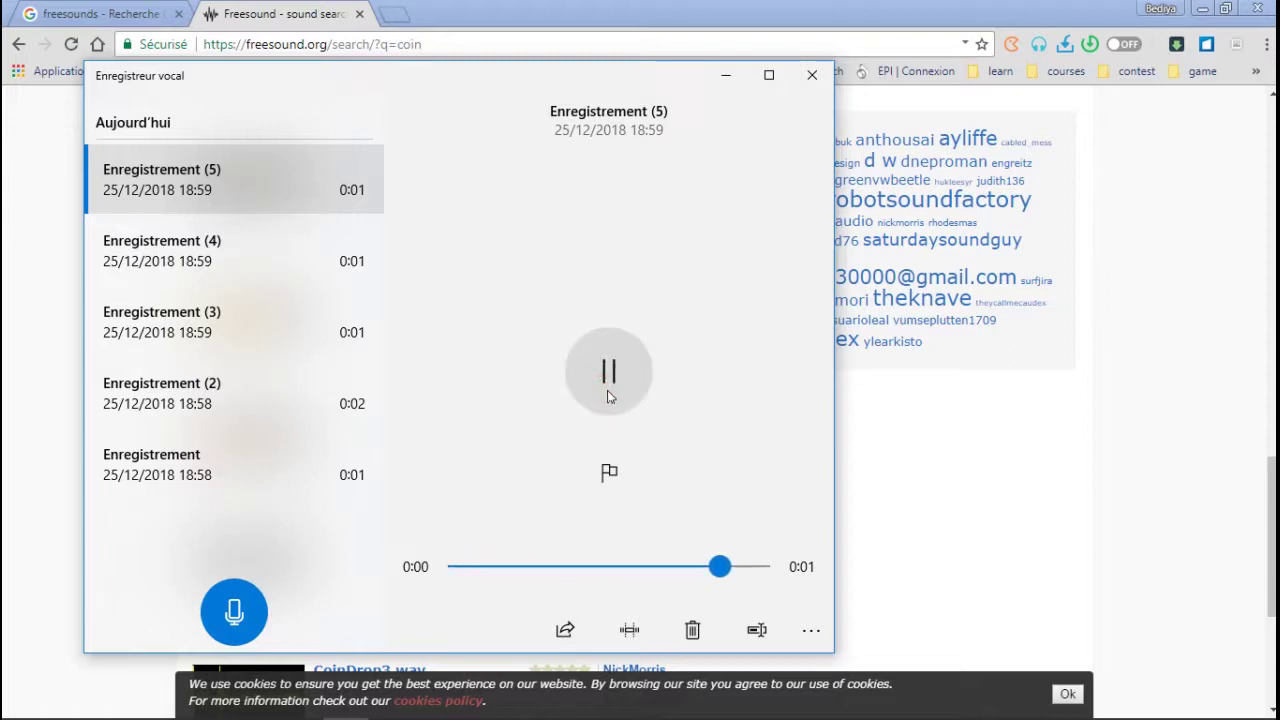
# - Replay Enregistrement (2), settle on Enregistrement (4), and open its file location
pyautogui.click(222, 264)
pyautogui.click(234, 368)
pyautogui.click(580, 378)
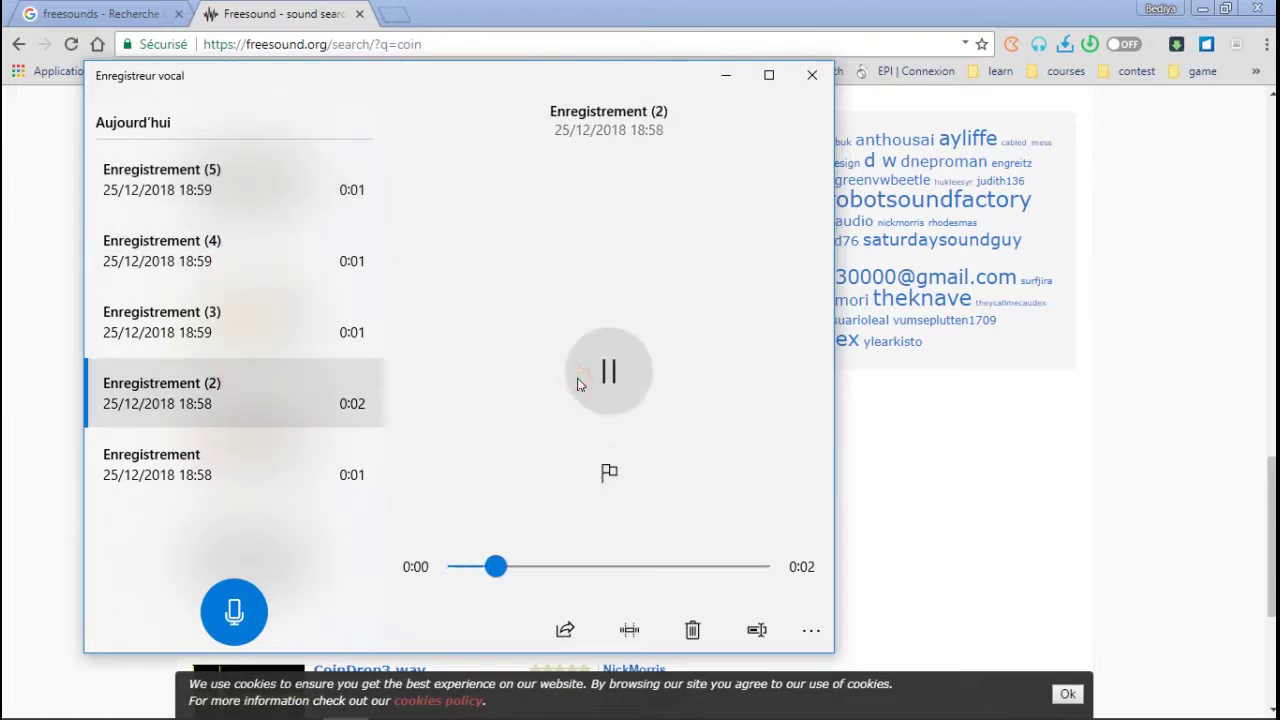
pyautogui.click(234, 251)
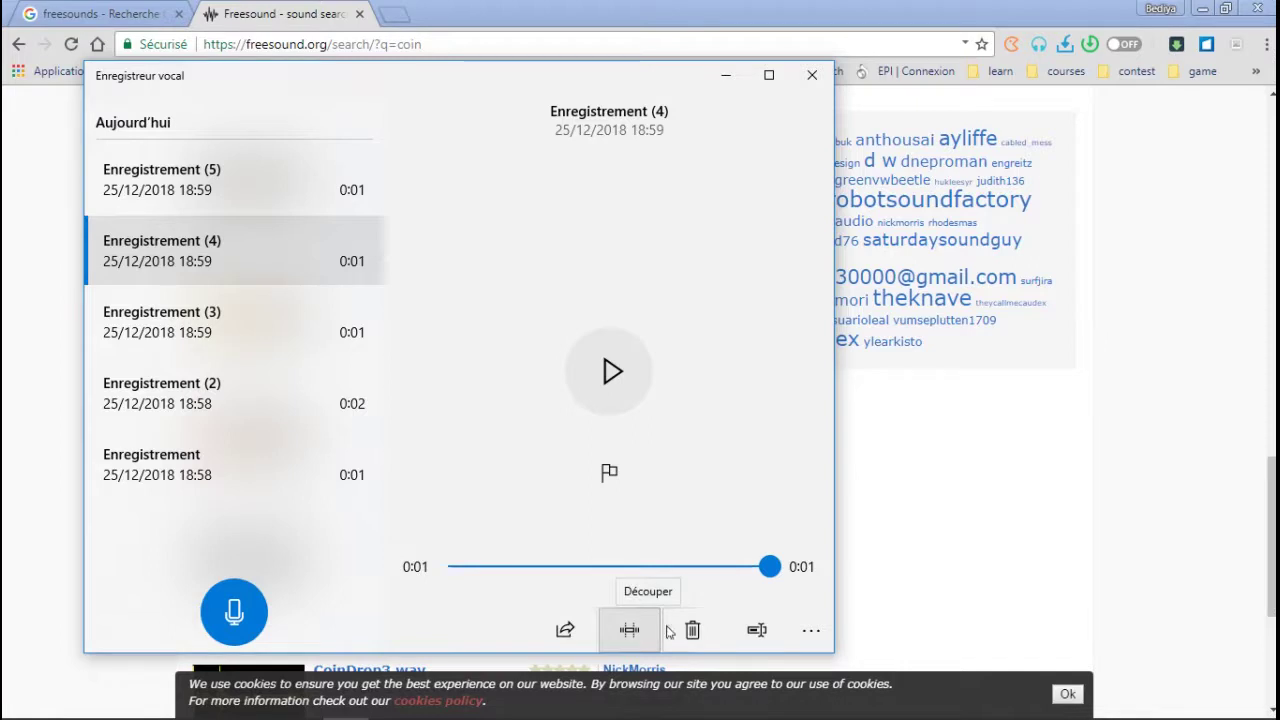
pyautogui.click(807, 630)
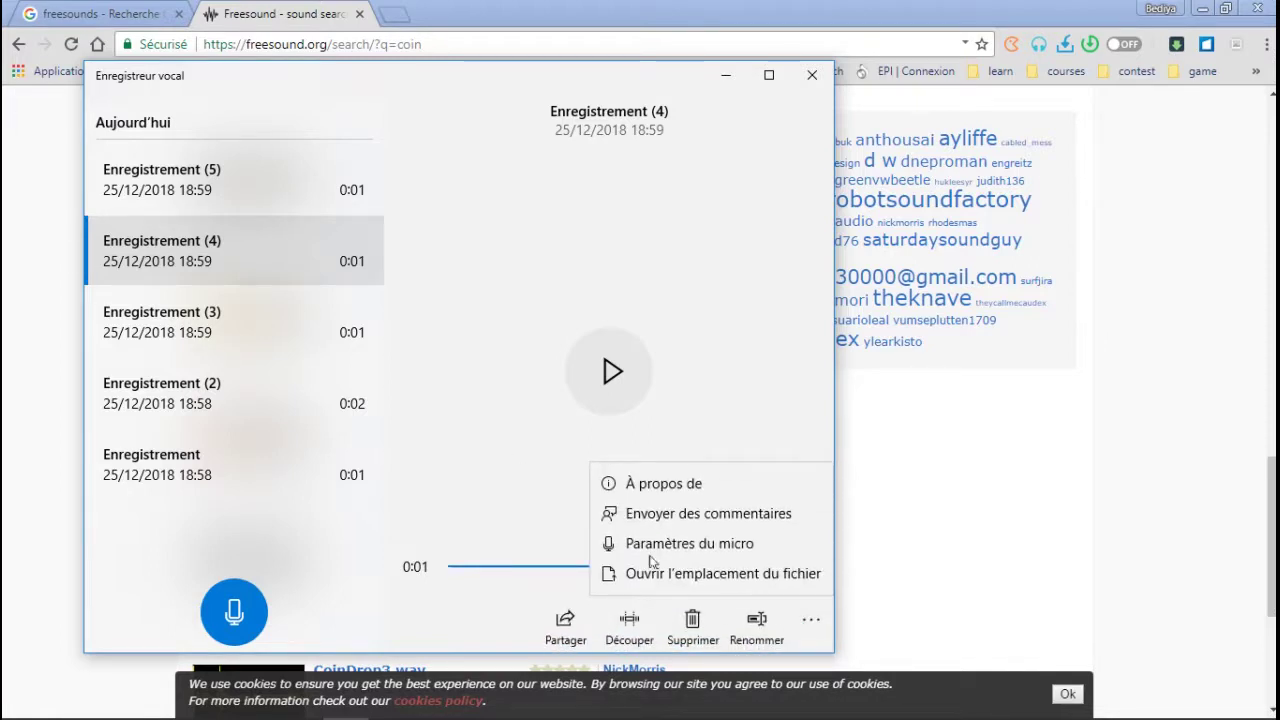
pyautogui.click(700, 578)
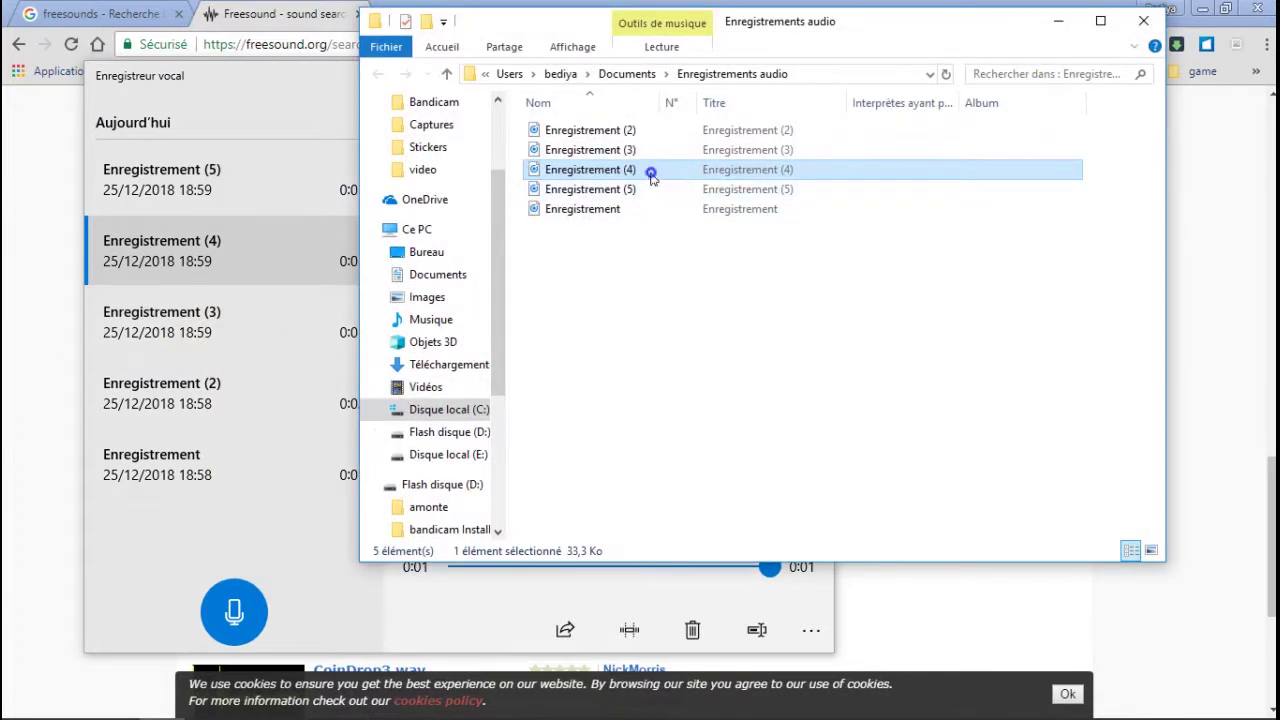
# - Confirm in Properties that Enregistrement (4) is a 33.3 KB M4A file, then drag it to the Unreal Editor
pyautogui.rightClick(651, 176)
pyautogui.click(712, 634)
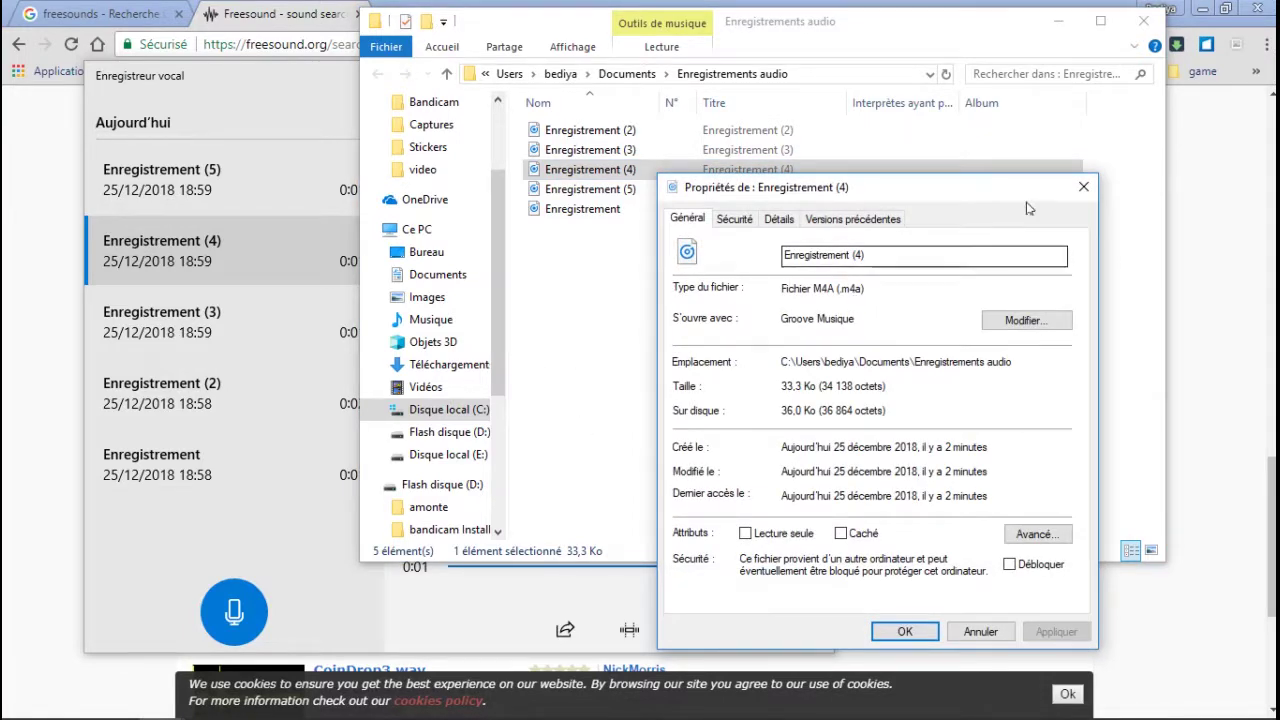
pyautogui.click(1083, 187)
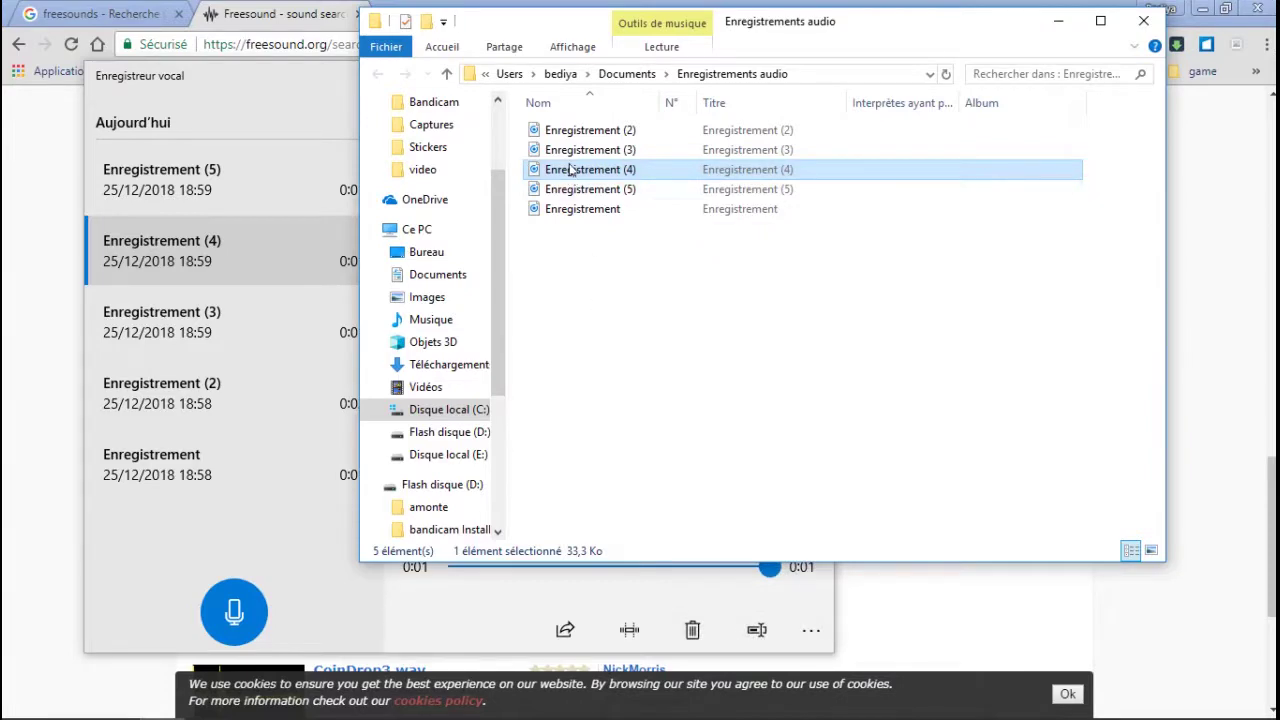
pyautogui.moveTo(566, 168); pyautogui.dragTo(409, 709)
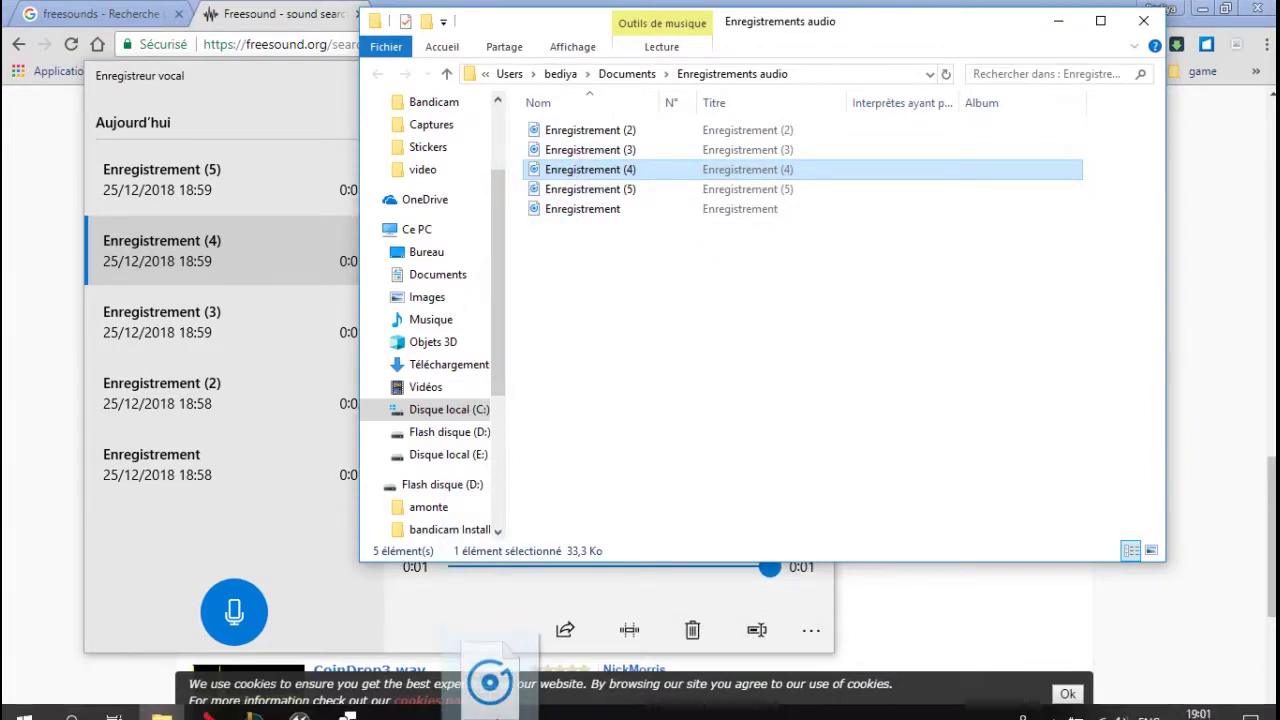
pyautogui.moveTo(409, 709)
pyautogui.mouseDown()
pyautogui.moveTo(300, 688)
pyautogui.moveTo(481, 458)
pyautogui.mouseUp()
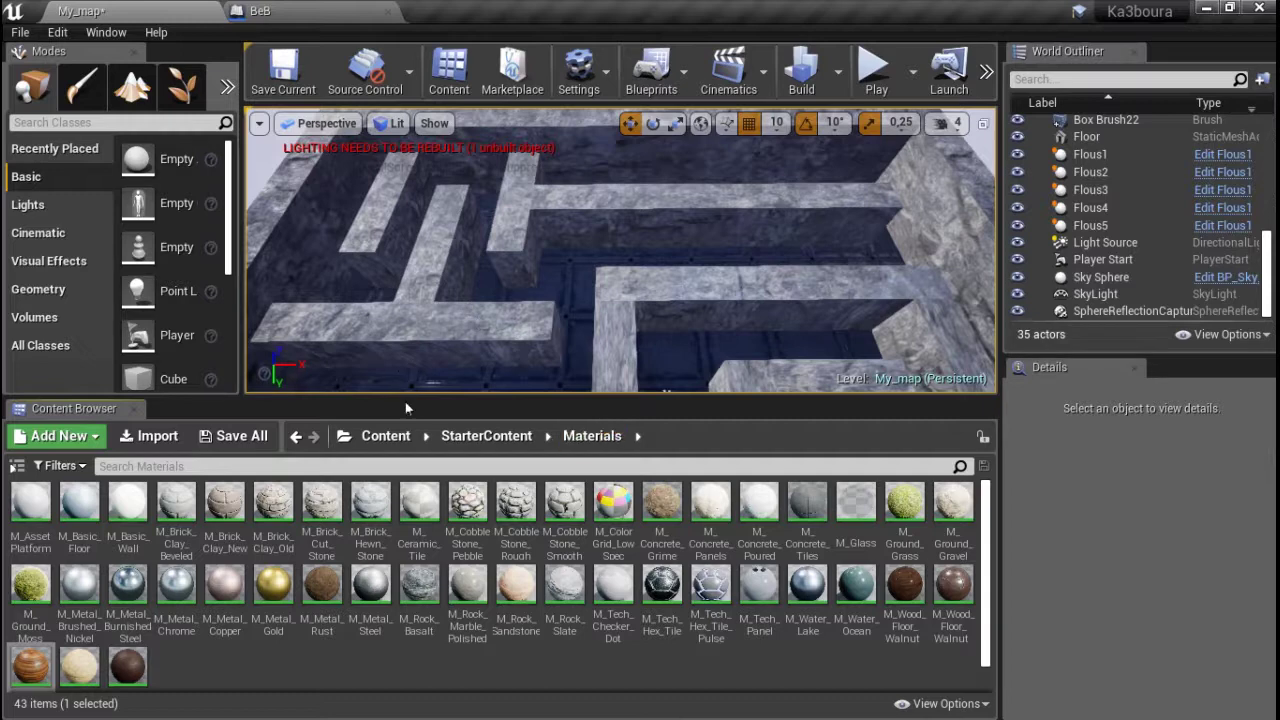
# - Open Content > RollingBP in the Content Browser and drag Enregistrement (4) in as the Enregistrement__4_ asset
pyautogui.click(486, 436)
pyautogui.click(385, 436)
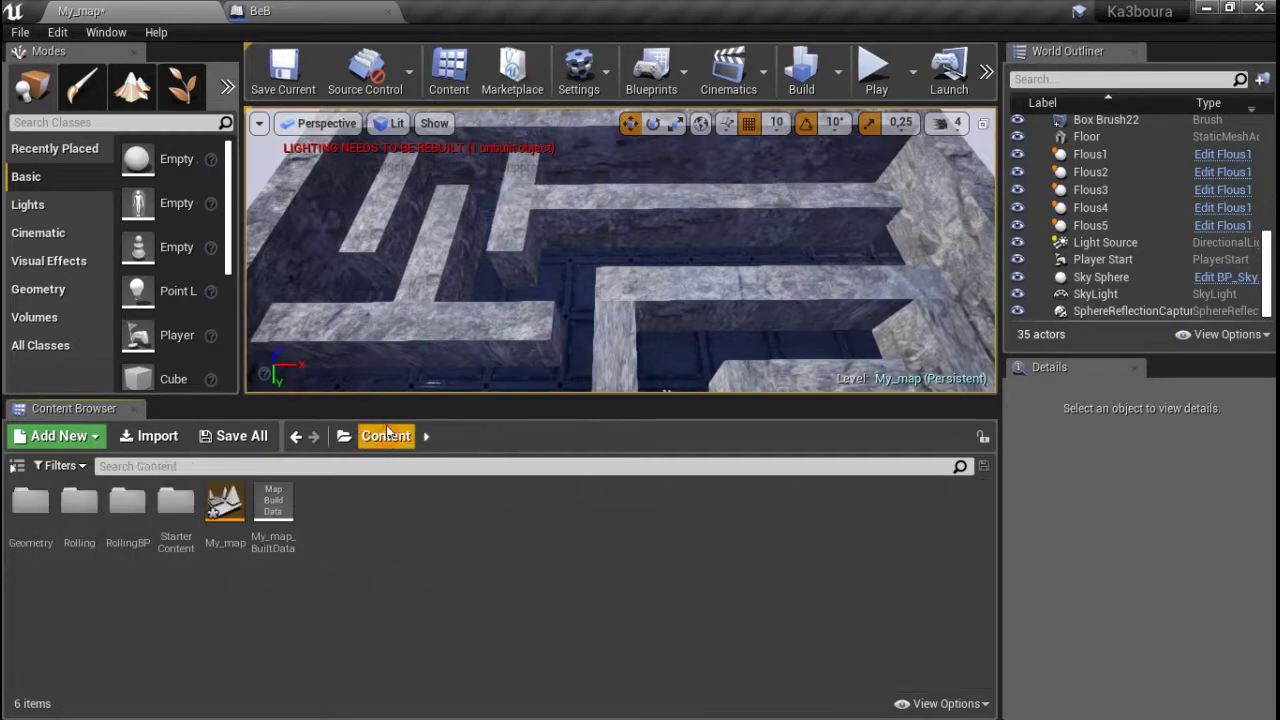
pyautogui.doubleClick(150, 508)
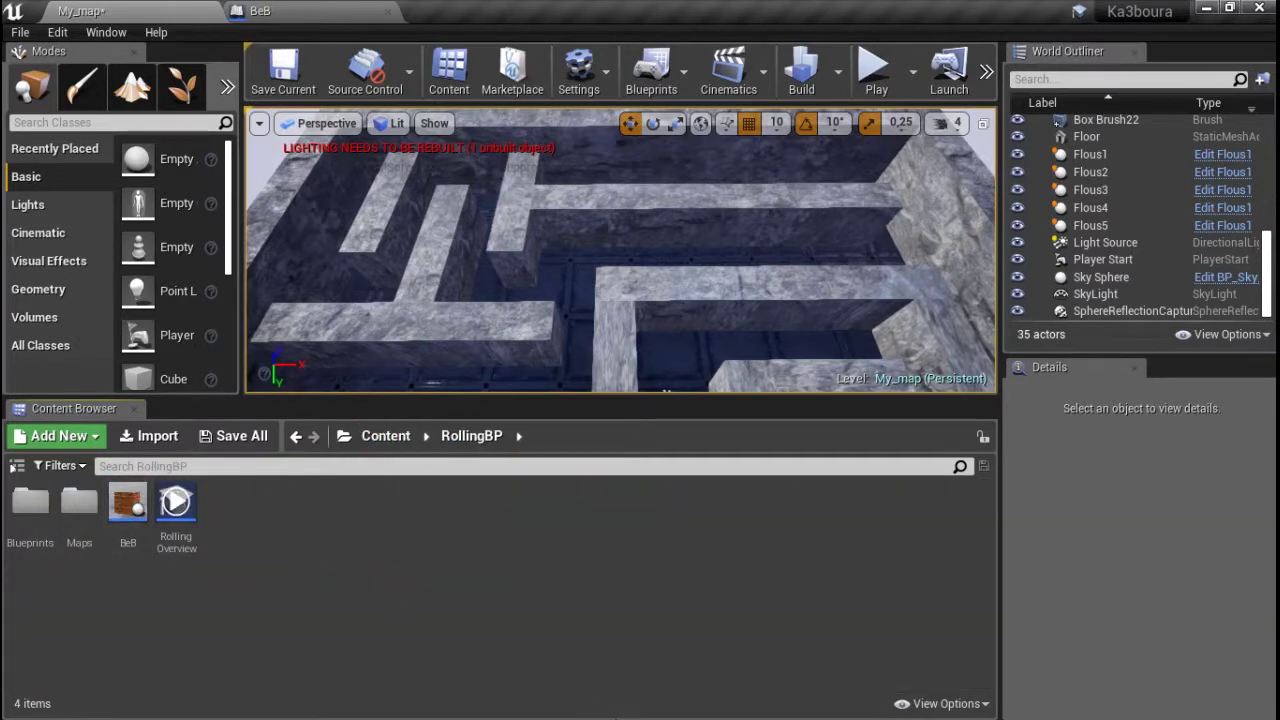
pyautogui.hotkey('alt', 'Tab')
pyautogui.hotkey('alt', 'Tab')
pyautogui.hotkey('alt', 'Tab')
pyautogui.hotkey('alt', 'Tab')
pyautogui.hotkey('alt', 'Tab')
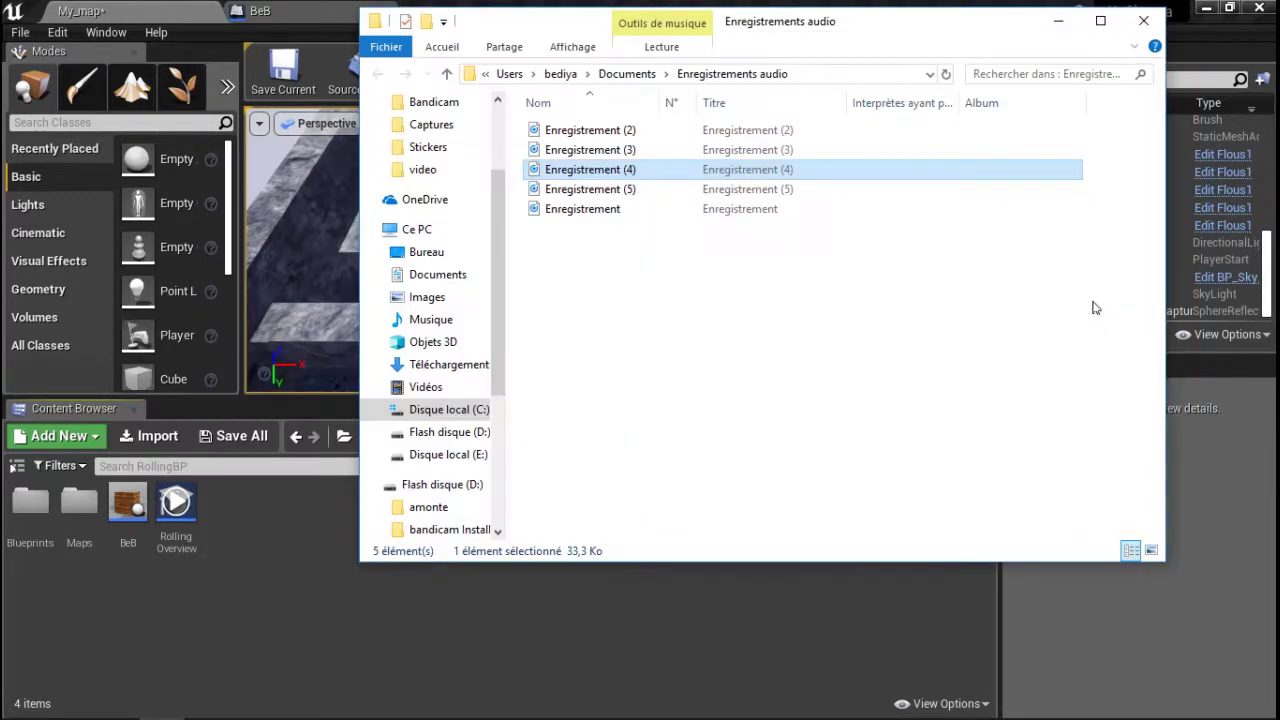
pyautogui.moveTo(560, 170); pyautogui.dragTo(333, 563)
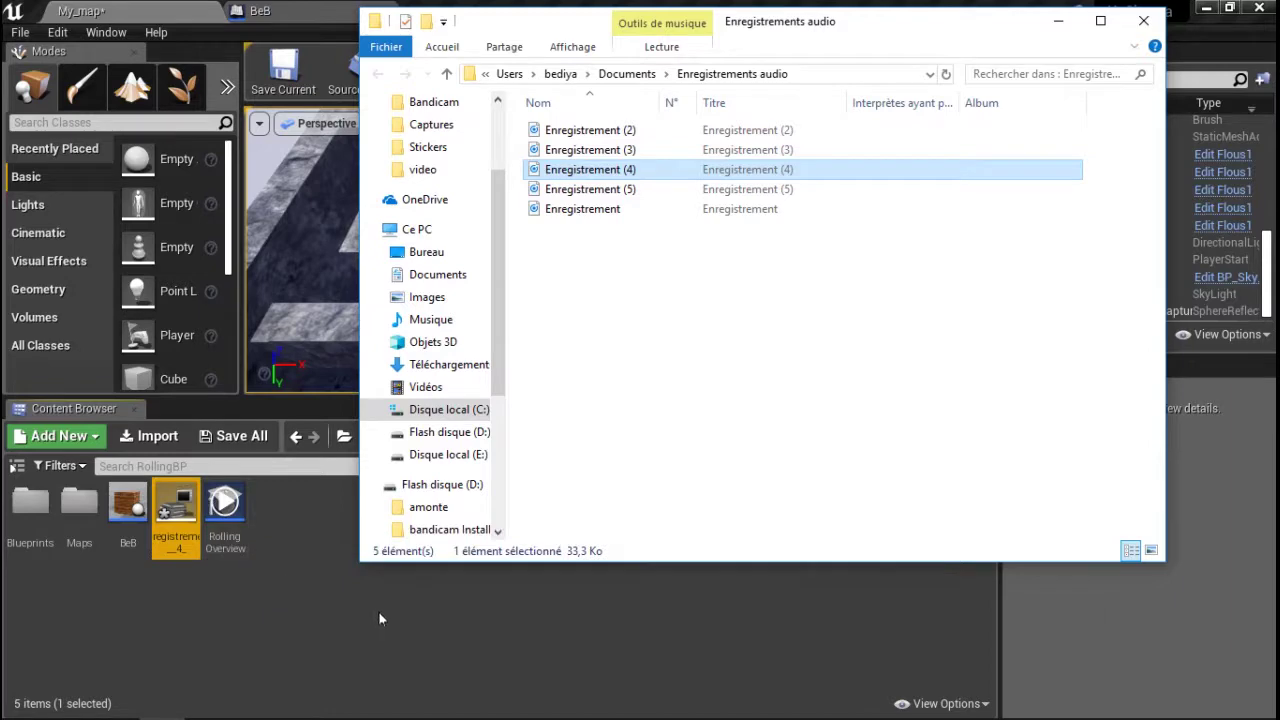
pyautogui.click(353, 637)
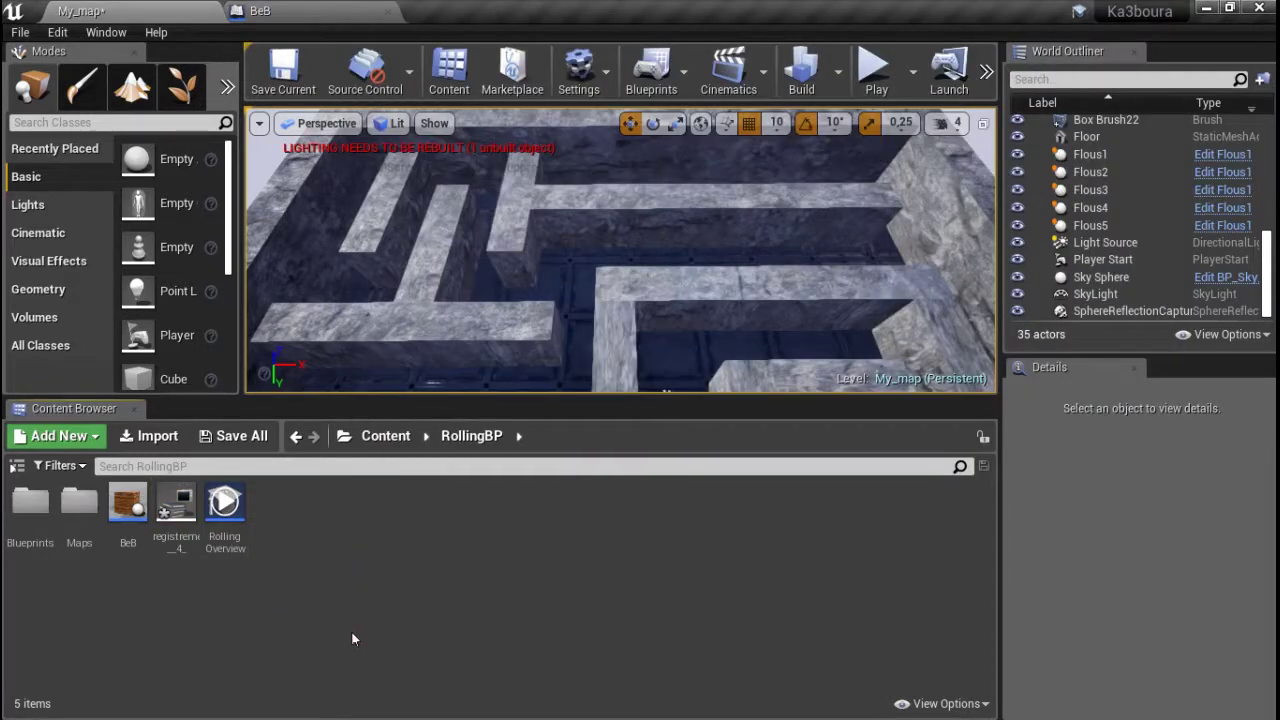
# - Search Google in a new tab for 'convert m4a to wav'
pyautogui.hotkey('alt', 'Tab')
pyautogui.hotkey('alt', 'Tab')
pyautogui.hotkey('alt', 'Tab')
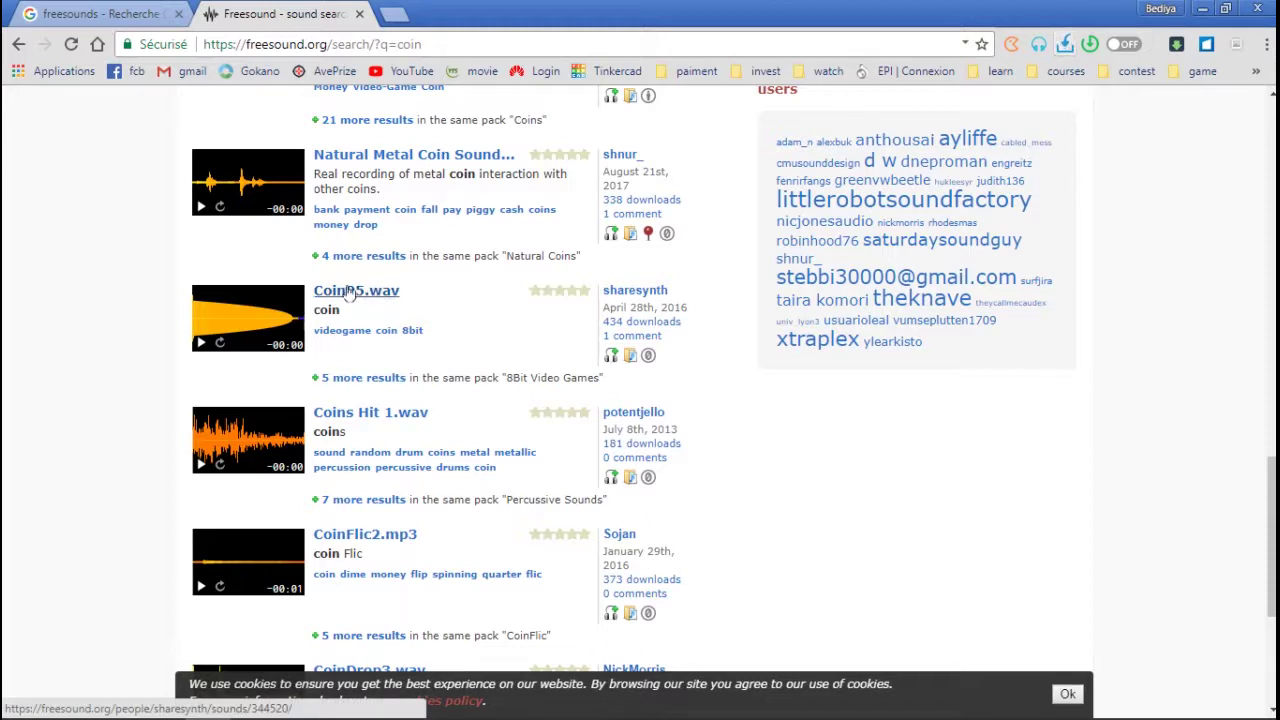
pyautogui.hotkey('ctrl', 't')
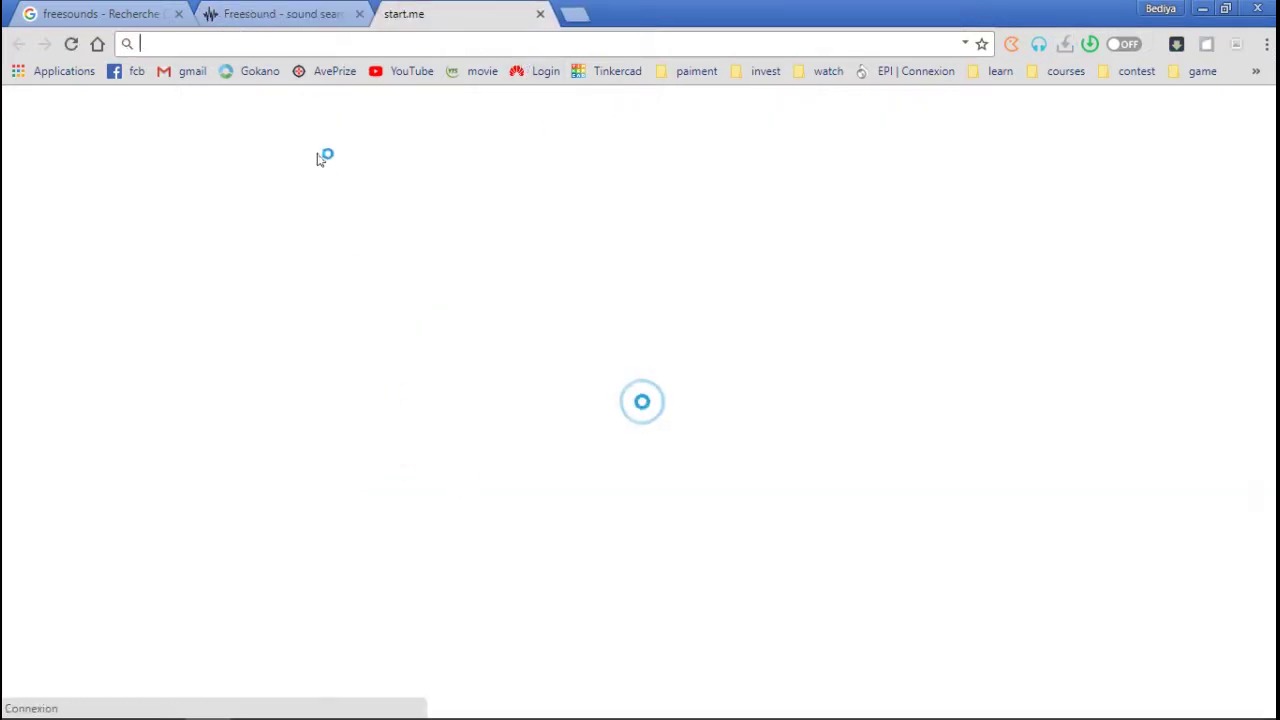
pyautogui.write('conve')
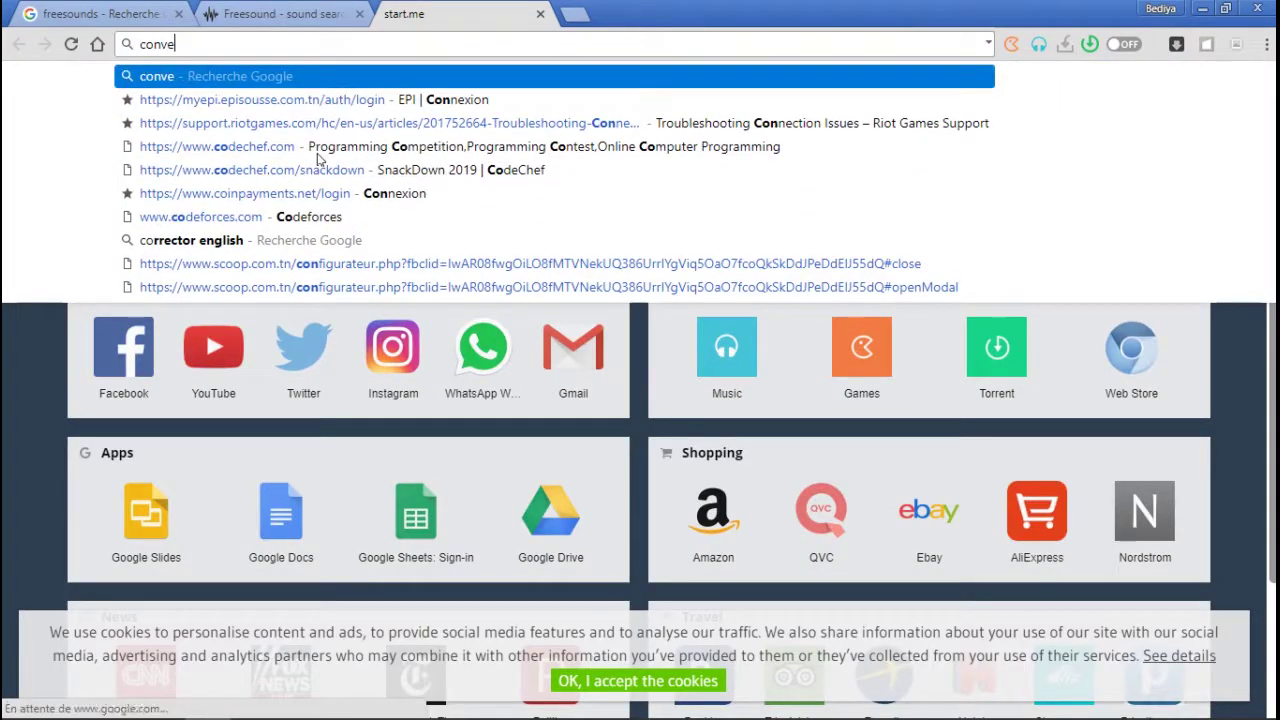
pyautogui.write('rt')
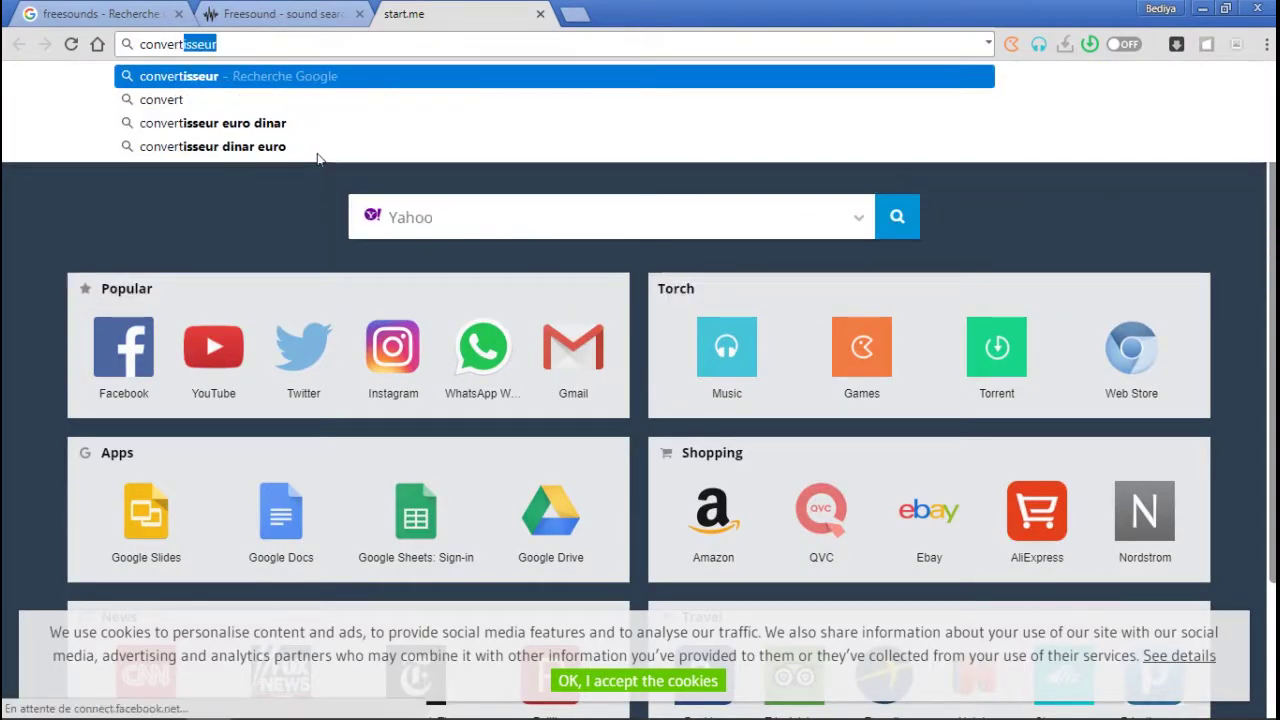
pyautogui.press('BackSpace')
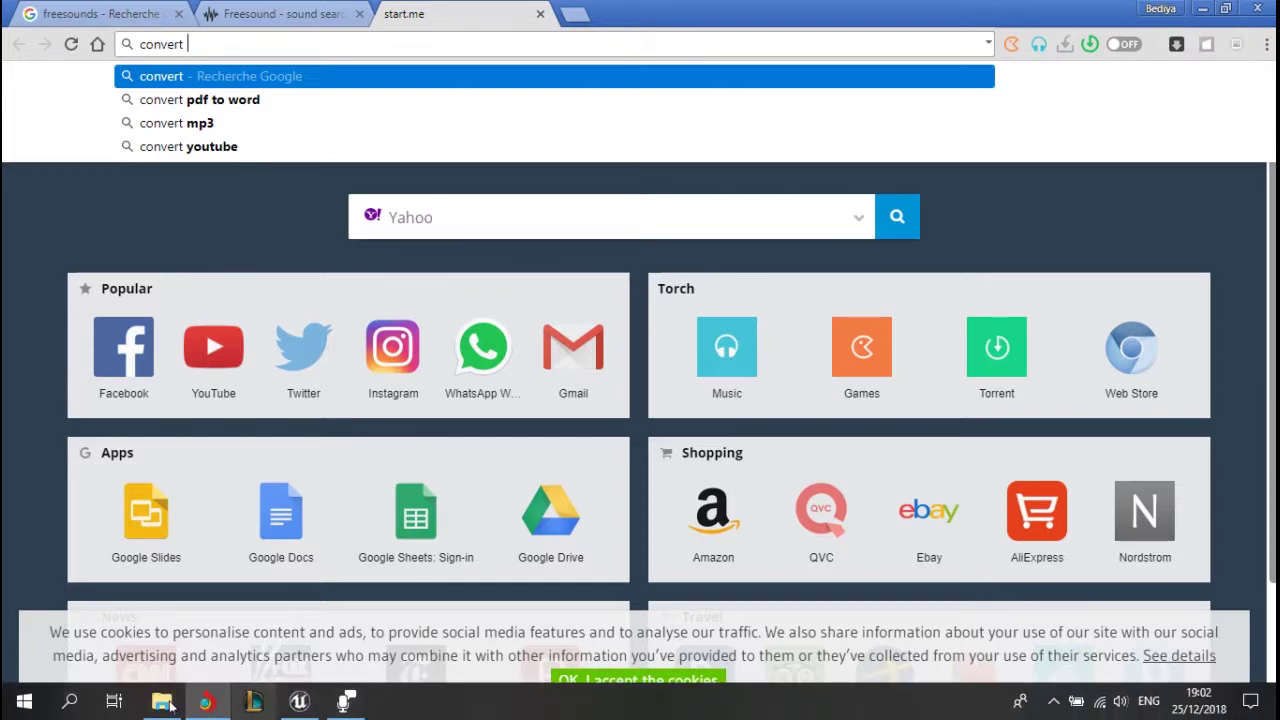
pyautogui.click(168, 703)
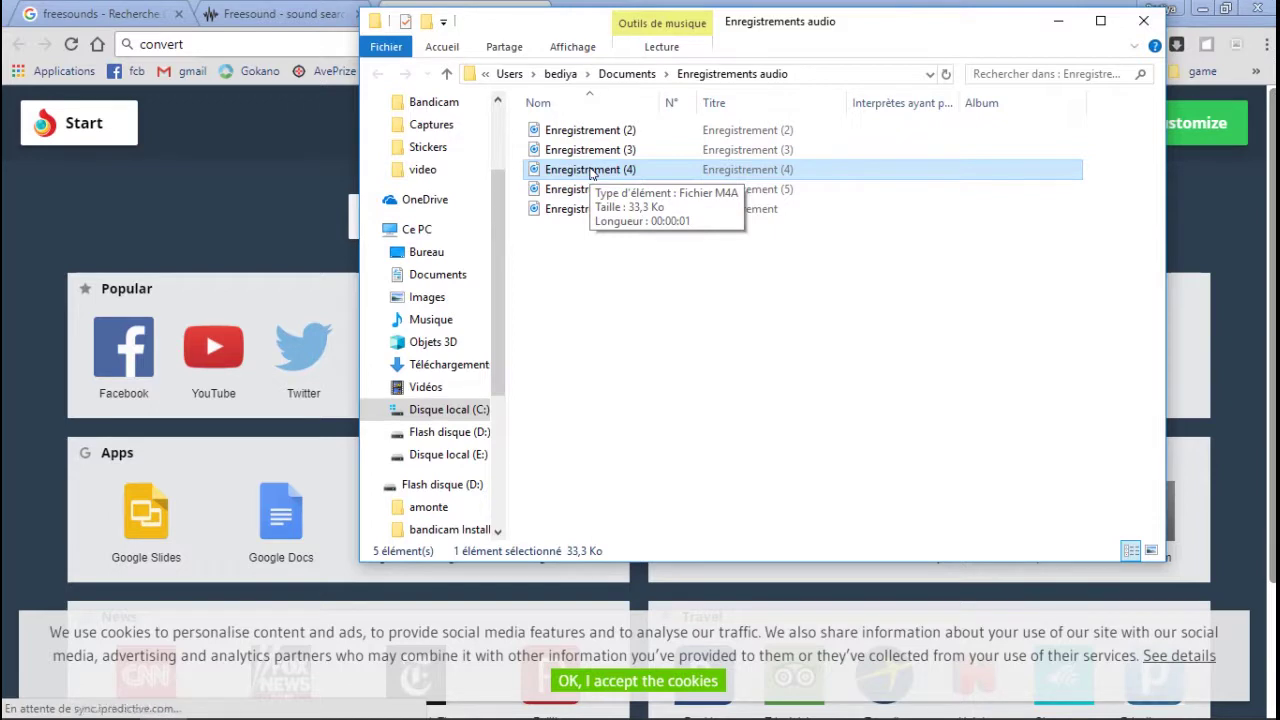
pyautogui.click(307, 169)
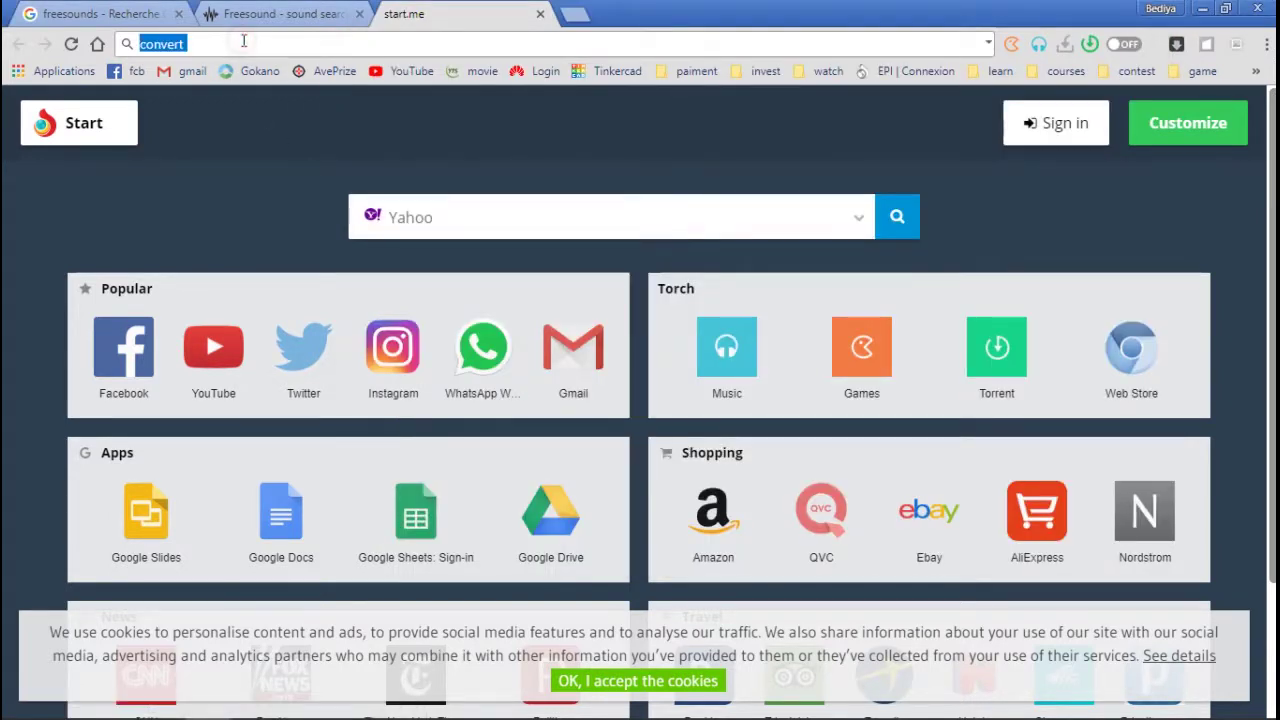
pyautogui.click(241, 40)
pyautogui.write(':4q to')
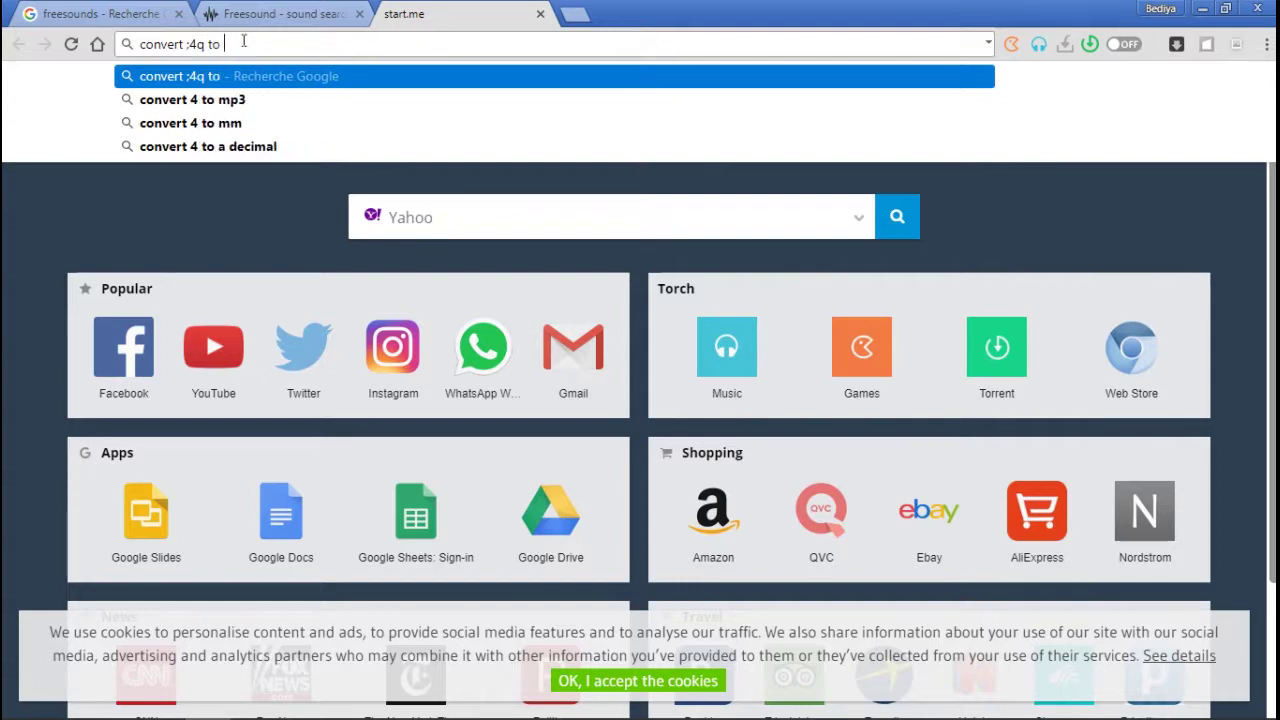
pyautogui.write(' zq')
pyautogui.press('BackSpace')
pyautogui.press('BackSpace')
pyautogui.press('BackSpace')
pyautogui.press('BackSpace')
pyautogui.press('BackSpace')
pyautogui.press('BackSpace')
pyautogui.write('m')
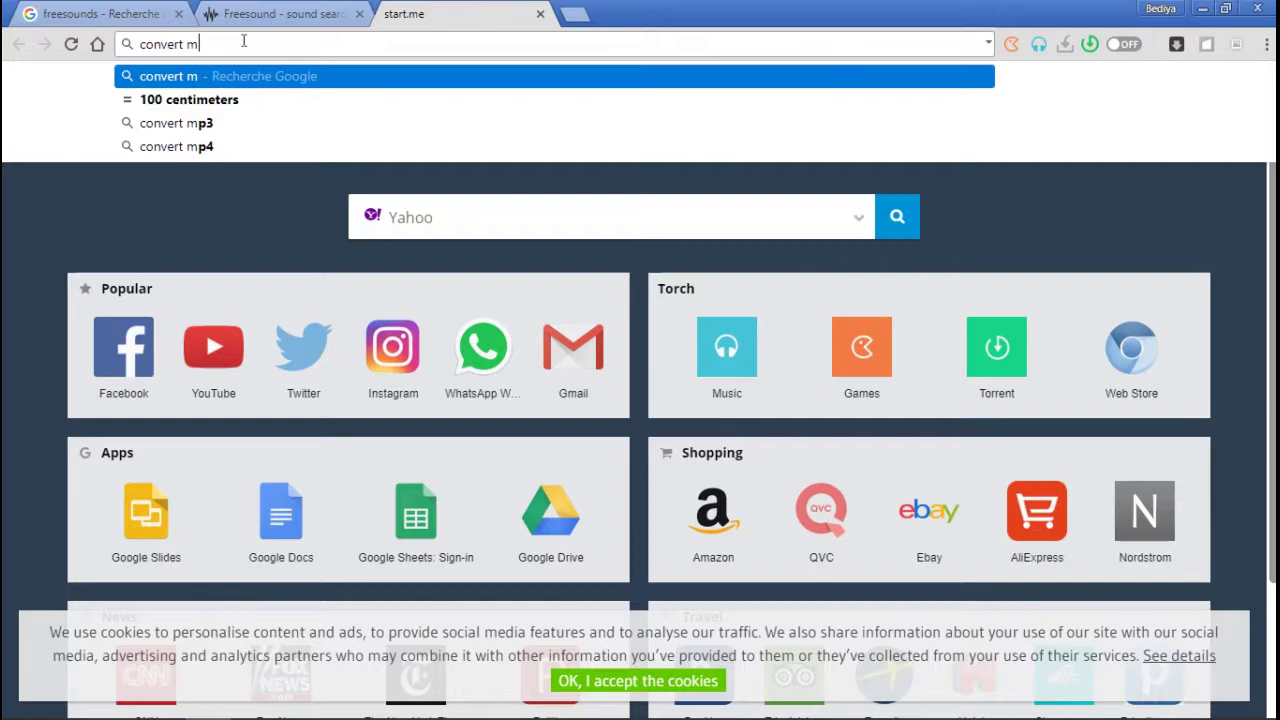
pyautogui.write('4a')
pyautogui.press('Down')
pyautogui.press('Down')
pyautogui.write('\\')
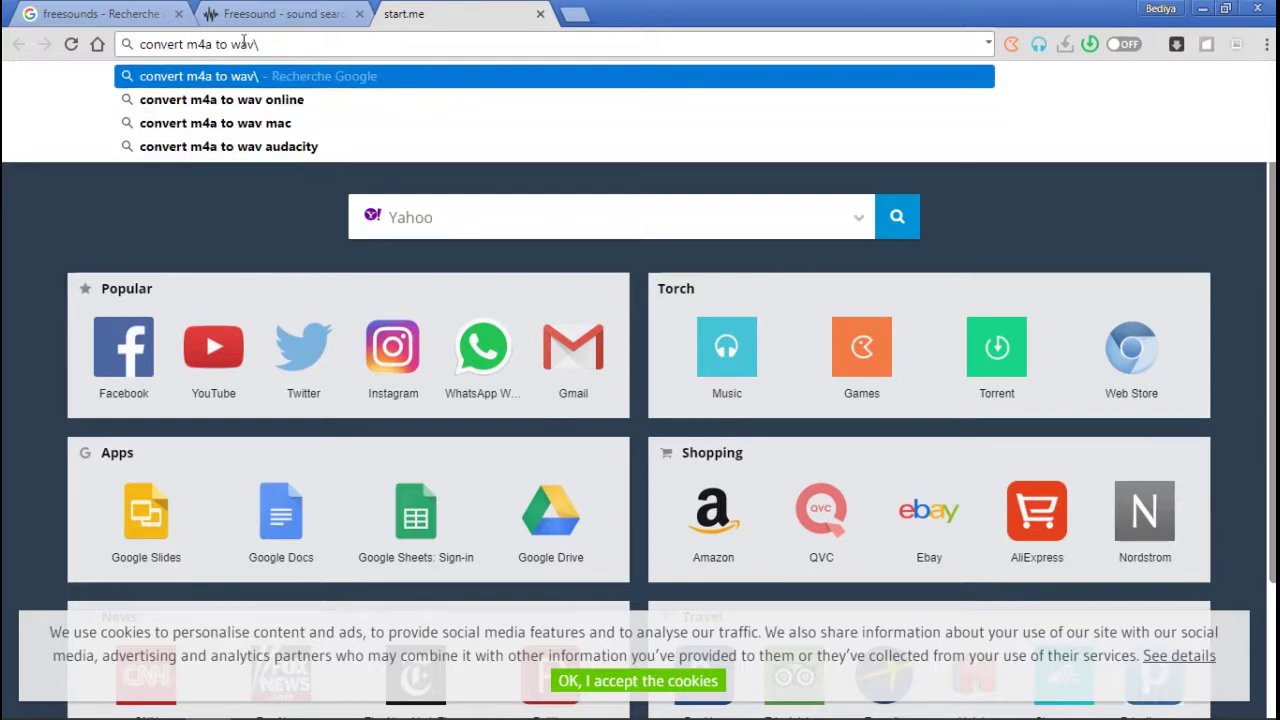
pyautogui.press('BackSpace')
pyautogui.press('Return')
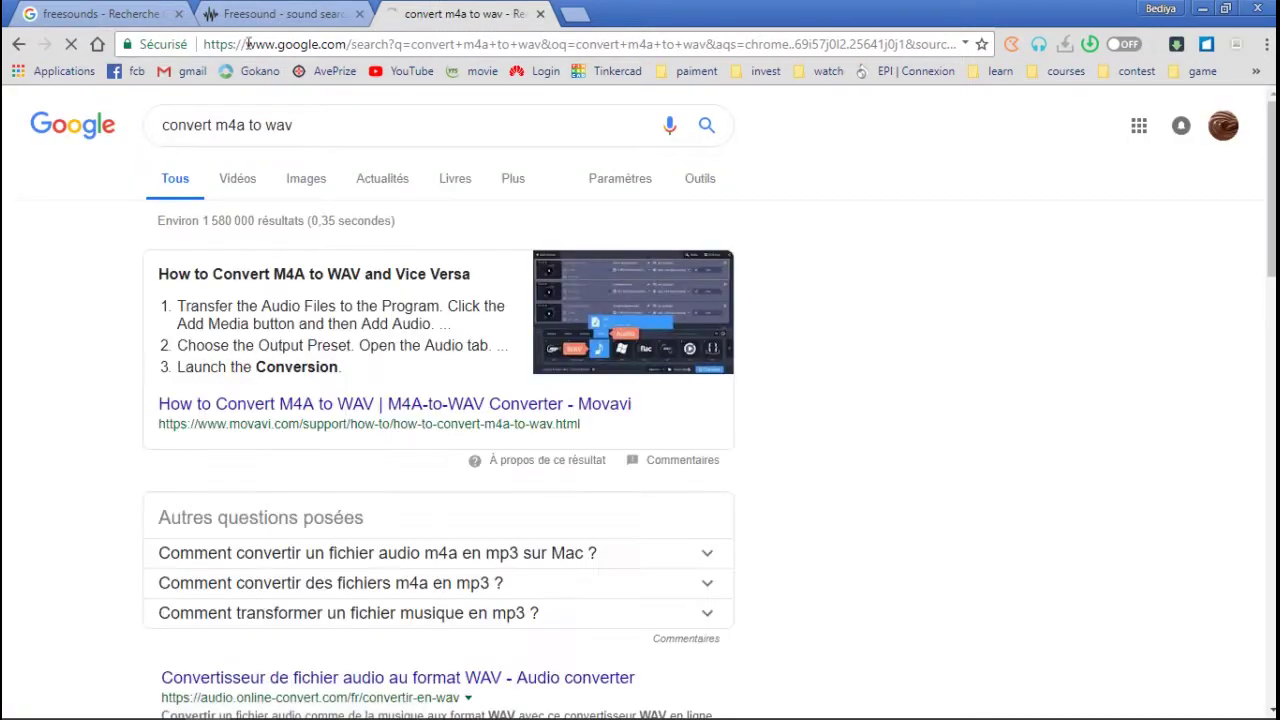
# - Look at the Movavi M4A to WAV guide, then scroll further through the search results
pyautogui.click(273, 404)
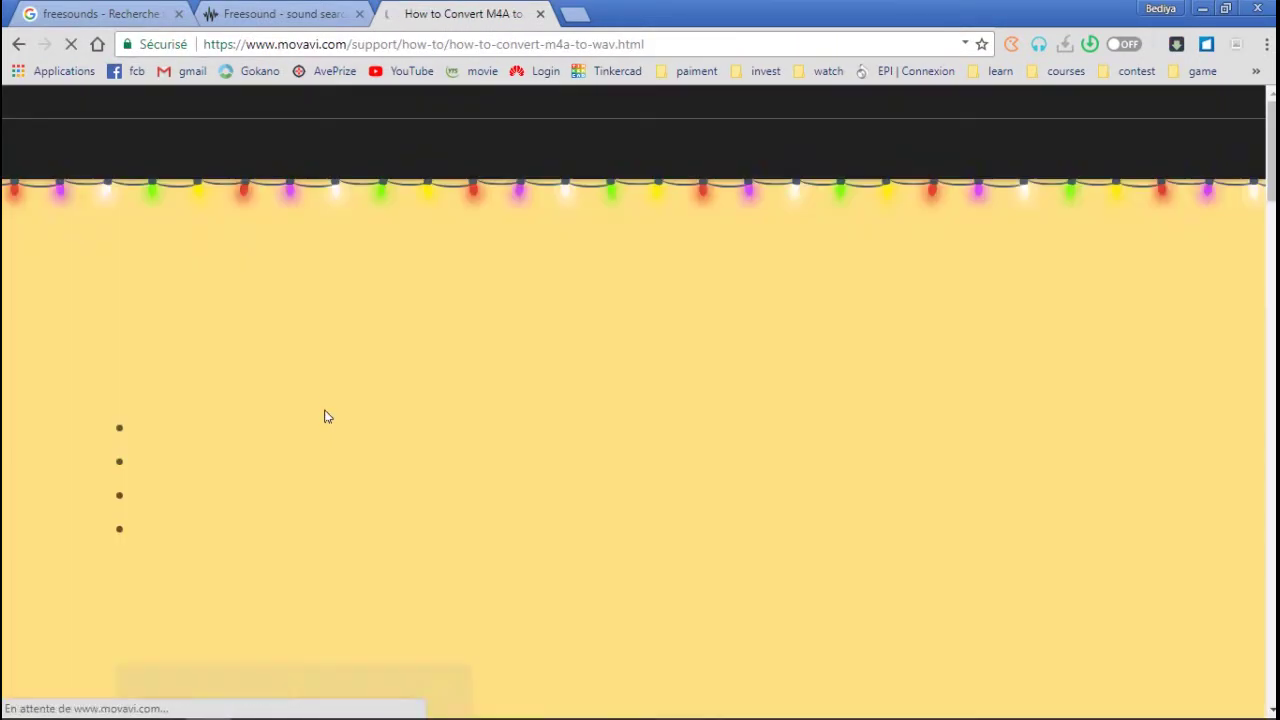
pyautogui.scroll(-3, 360, 600)
pyautogui.click(18, 44)
pyautogui.scroll(-1, 470, 405)
pyautogui.scroll(-2, 368, 424)
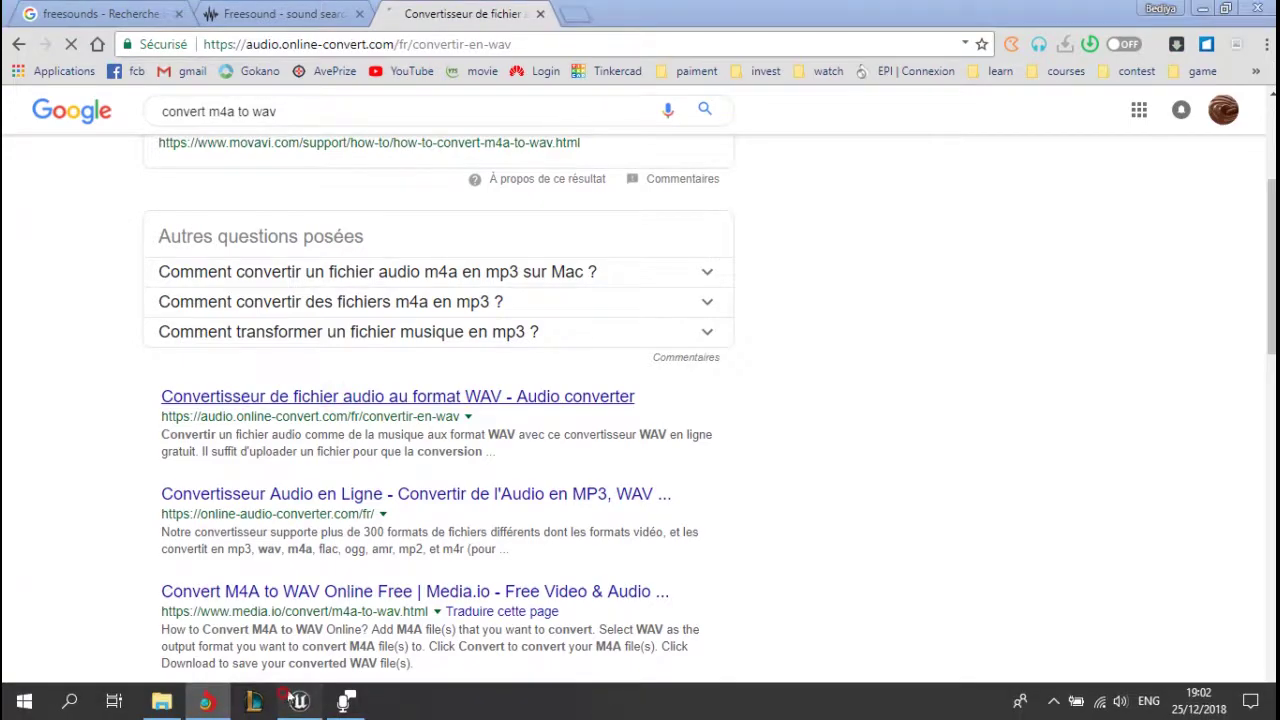
# - Delete the Enregistrement_4_ media asset from the RollingBP folder in Unreal
pyautogui.click(298, 700)
pyautogui.rightClick(188, 497)
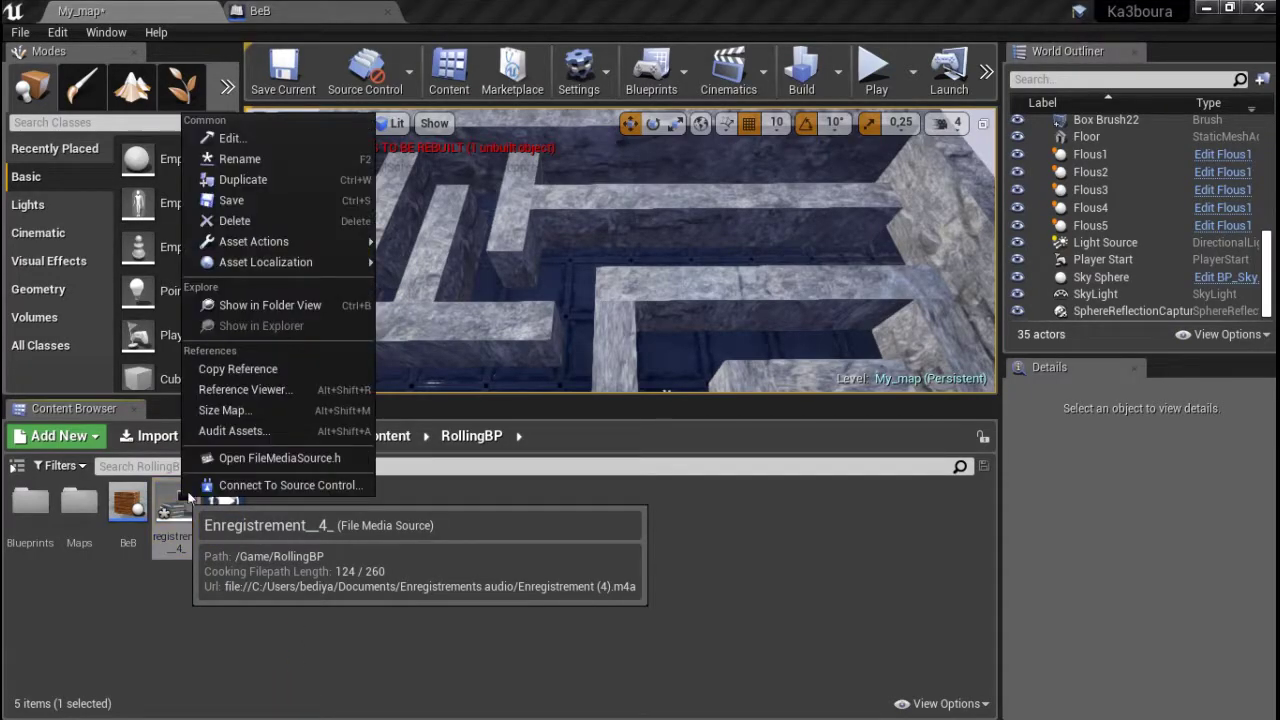
pyautogui.click(234, 220)
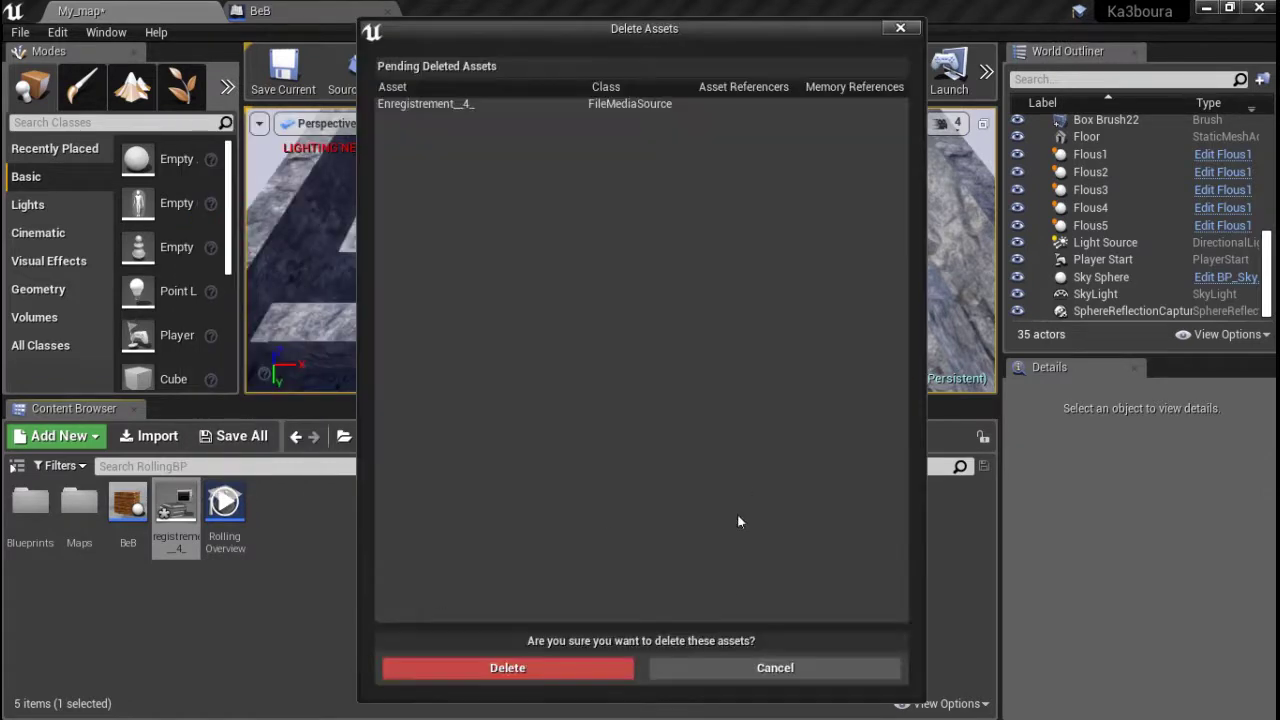
pyautogui.click(505, 667)
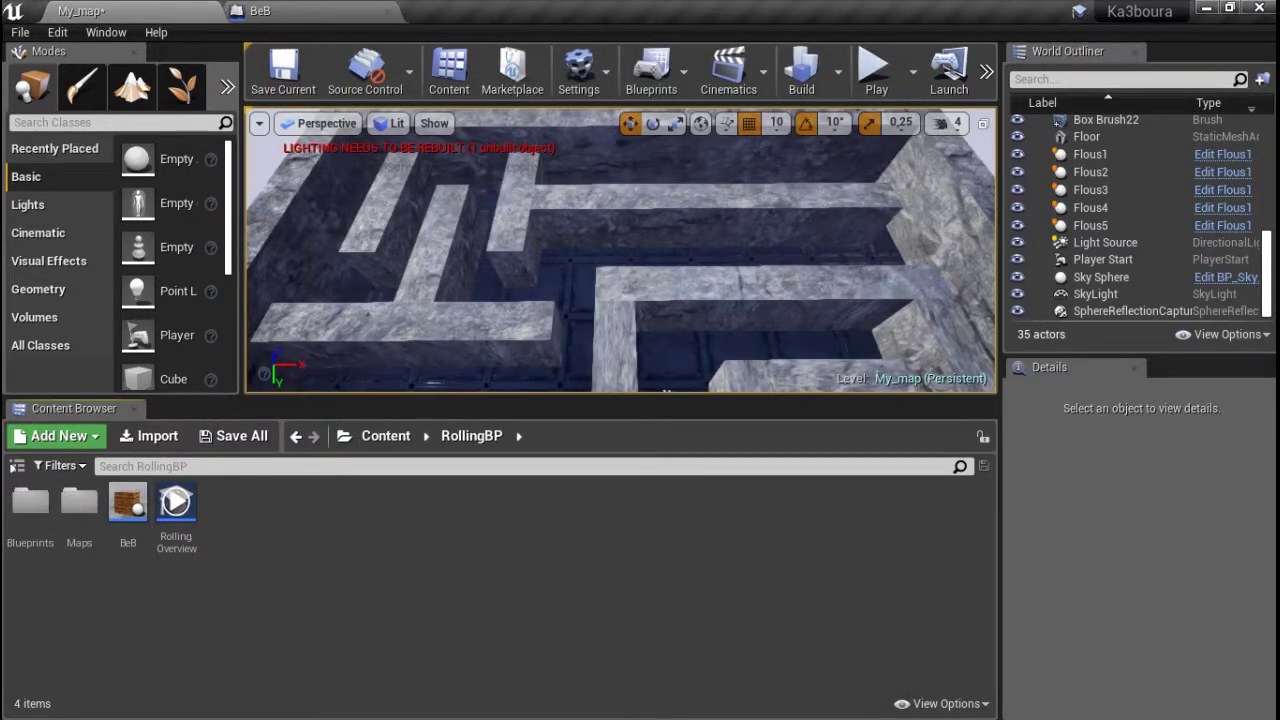
pyautogui.hotkey('alt', 'Tab')
pyautogui.hotkey('alt', 'Tab')
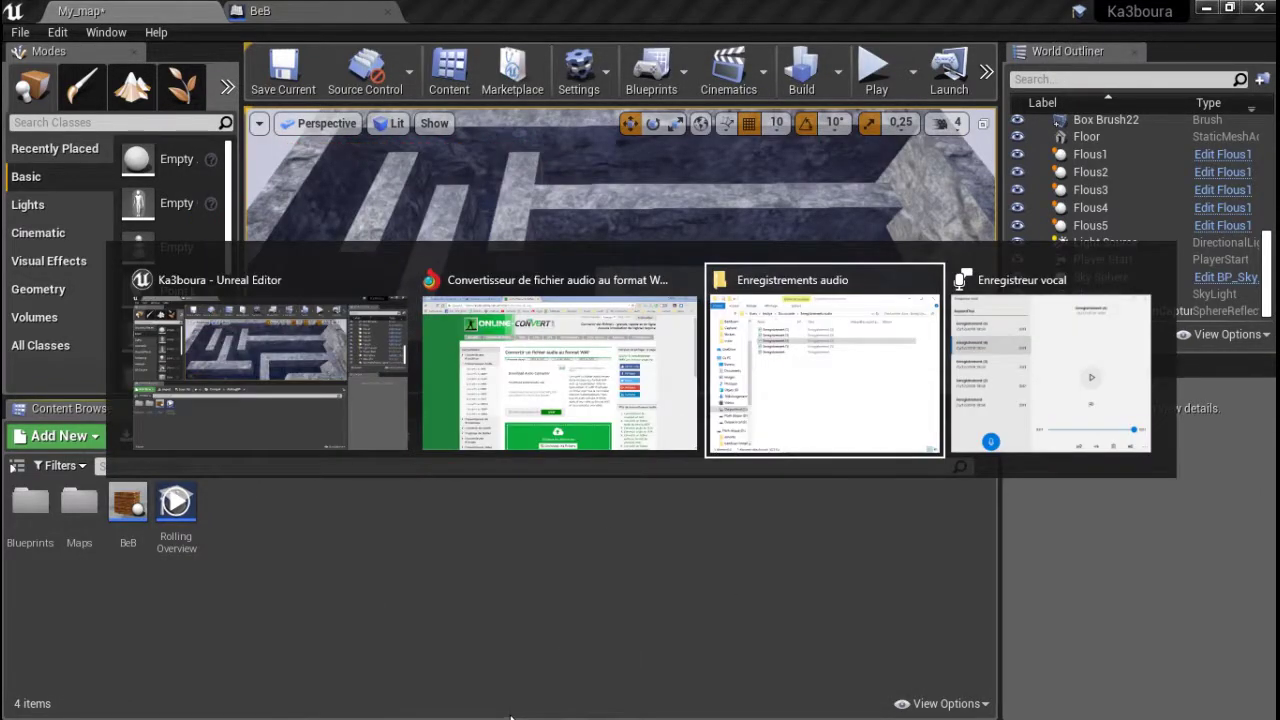
# - Permanently delete Enregistrement, (2), (3) and (5) from the Enregistrements audio folder
pyautogui.click(590, 189)
pyautogui.keyDown('ctrl'); pyautogui.click(591, 209); pyautogui.keyUp('ctrl')
pyautogui.keyDown('ctrl'); pyautogui.click(608, 150); pyautogui.keyUp('ctrl')
pyautogui.keyDown('ctrl'); pyautogui.click(613, 130); pyautogui.keyUp('ctrl')
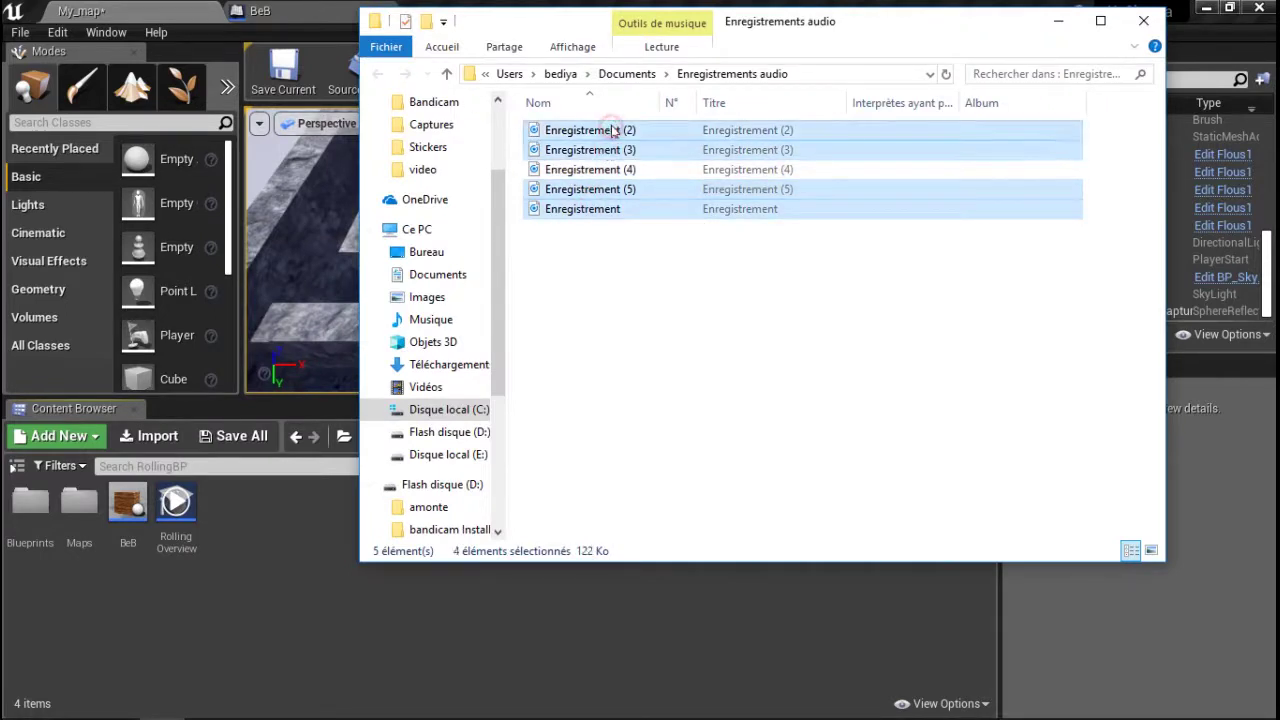
pyautogui.hotkey('shift', 'Delete')
pyautogui.press('Return')
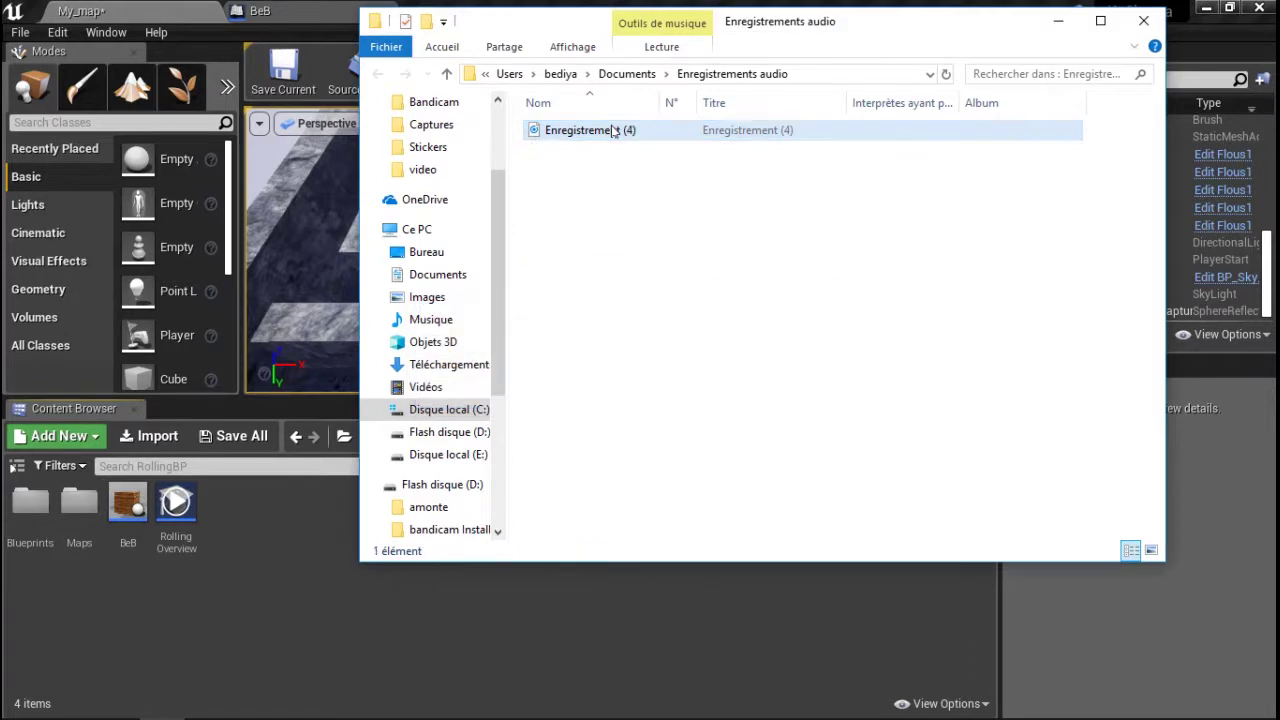
# - Move Enregistrement (4) to the desktop and close the empty recordings folder
pyautogui.click(595, 131)
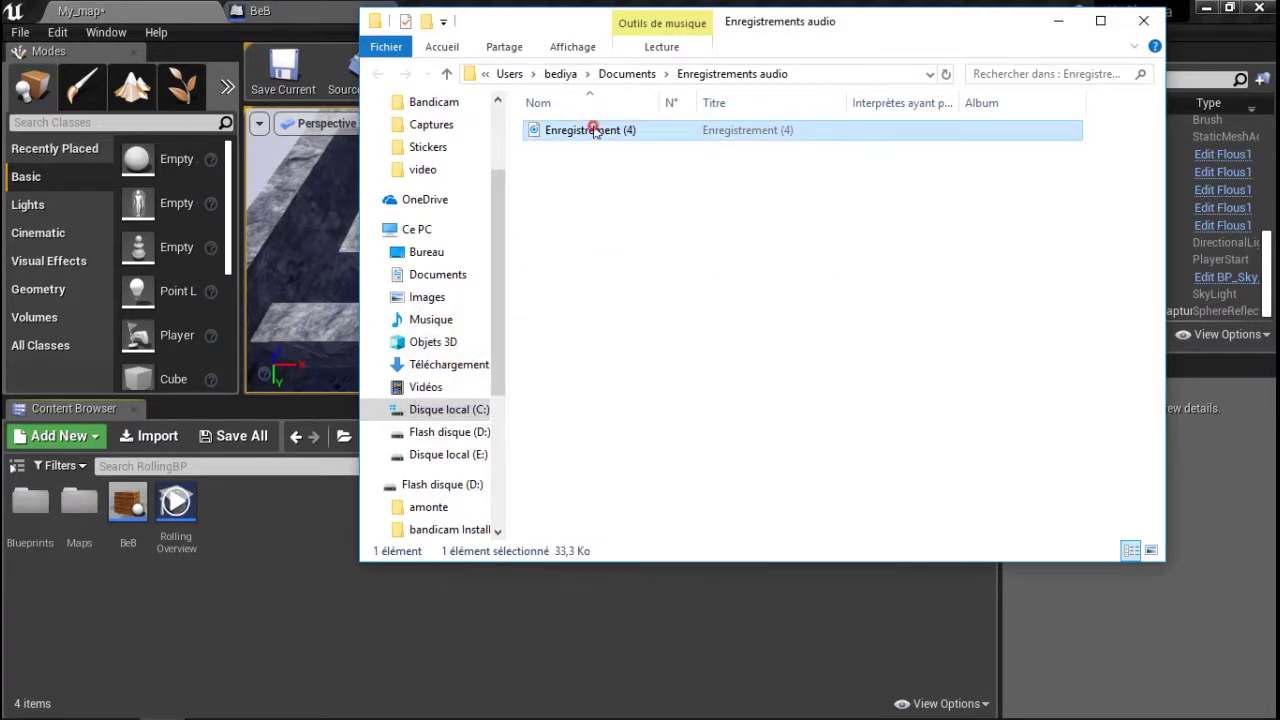
pyautogui.moveTo(595, 131); pyautogui.dragTo(426, 252)
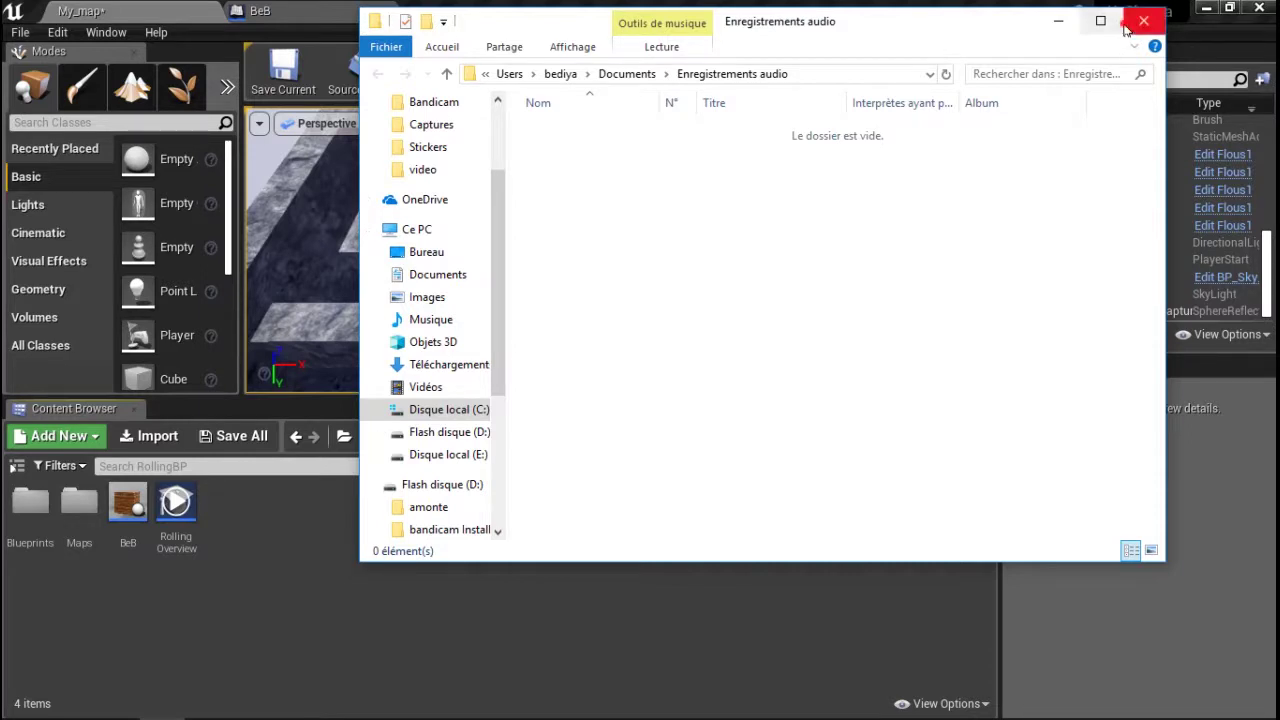
pyautogui.click(1143, 20)
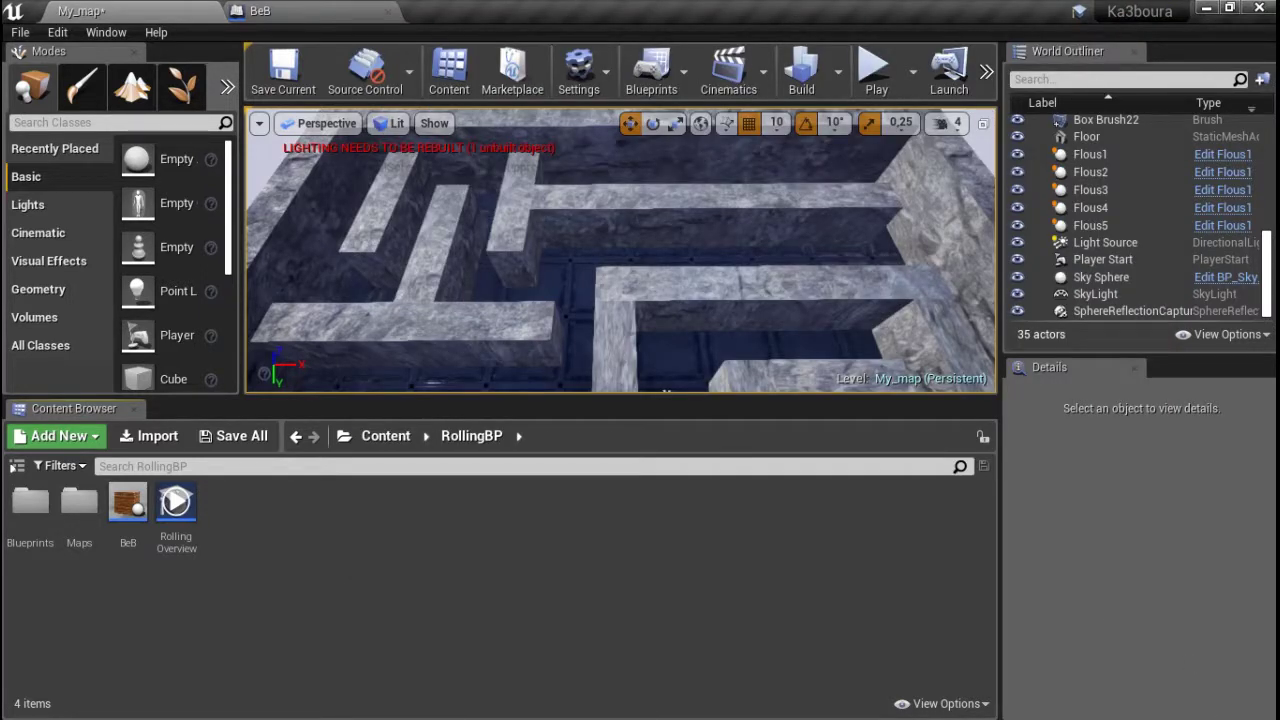
pyautogui.hotkey('alt', 'Tab')
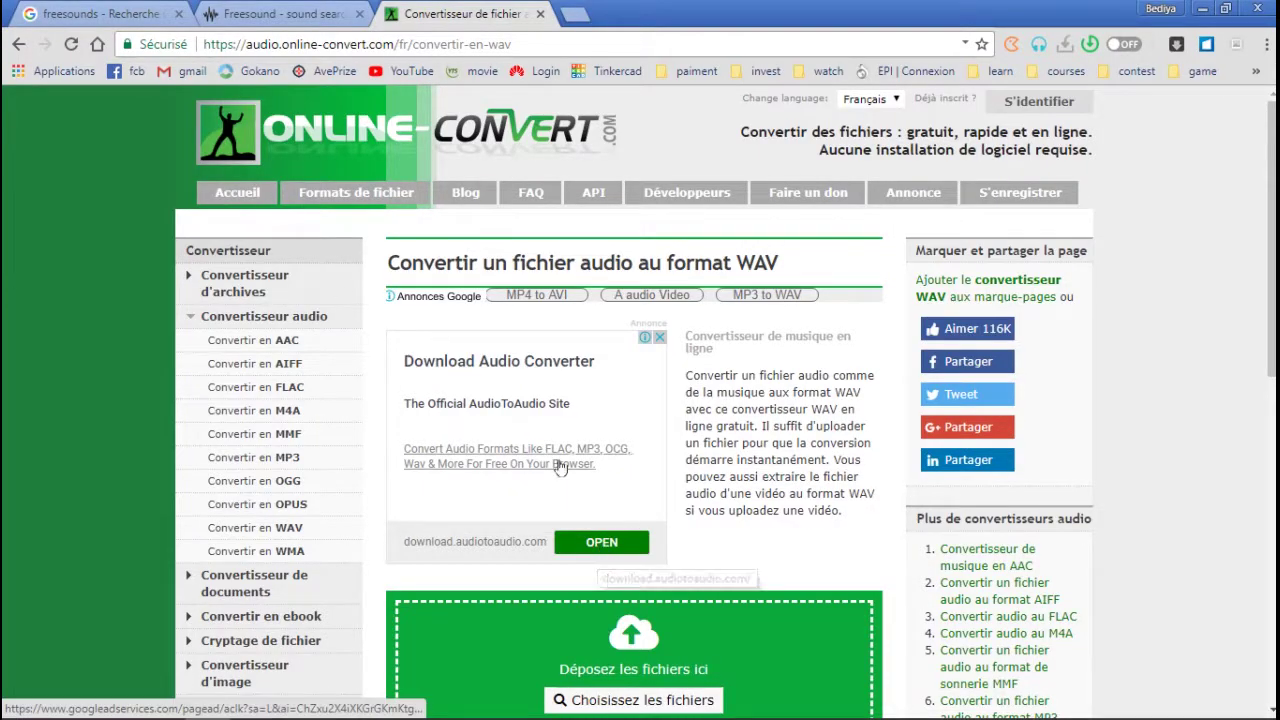
# - Upload Enregistrement (4).m4a to the online-convert WAV converter
pyautogui.scroll(-1, 622, 408)
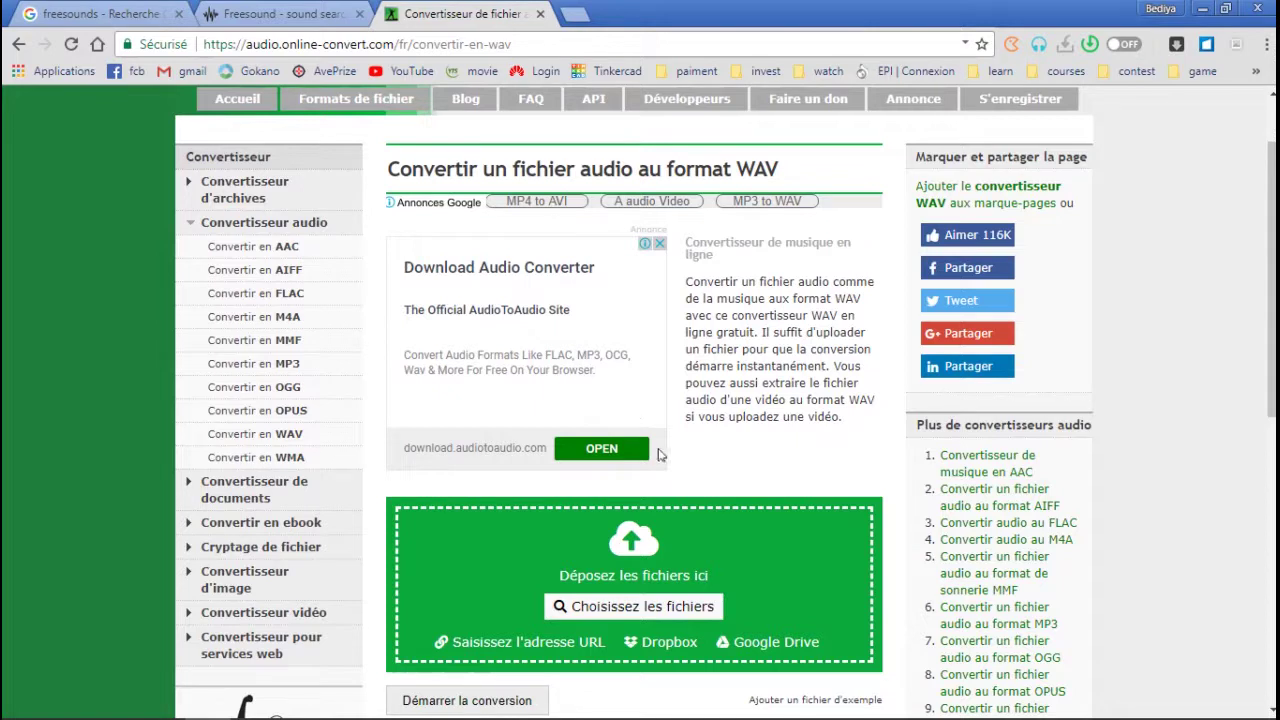
pyautogui.click(605, 451)
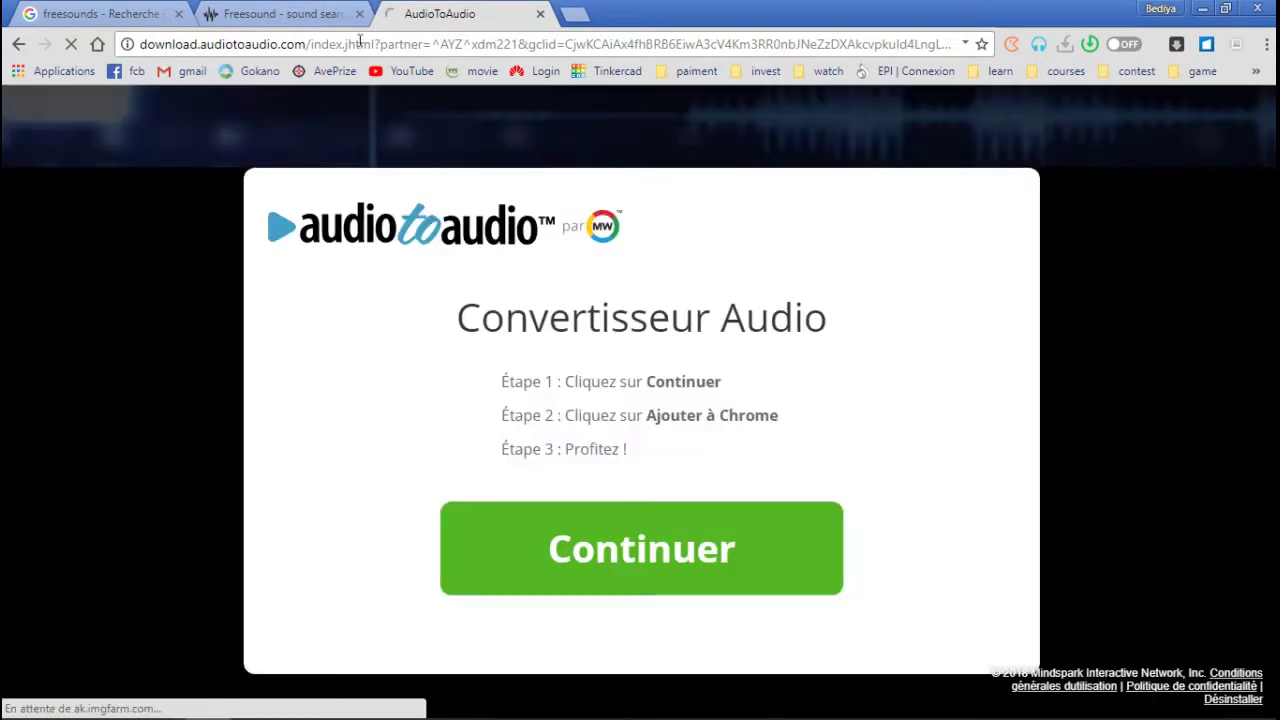
pyautogui.click(20, 45)
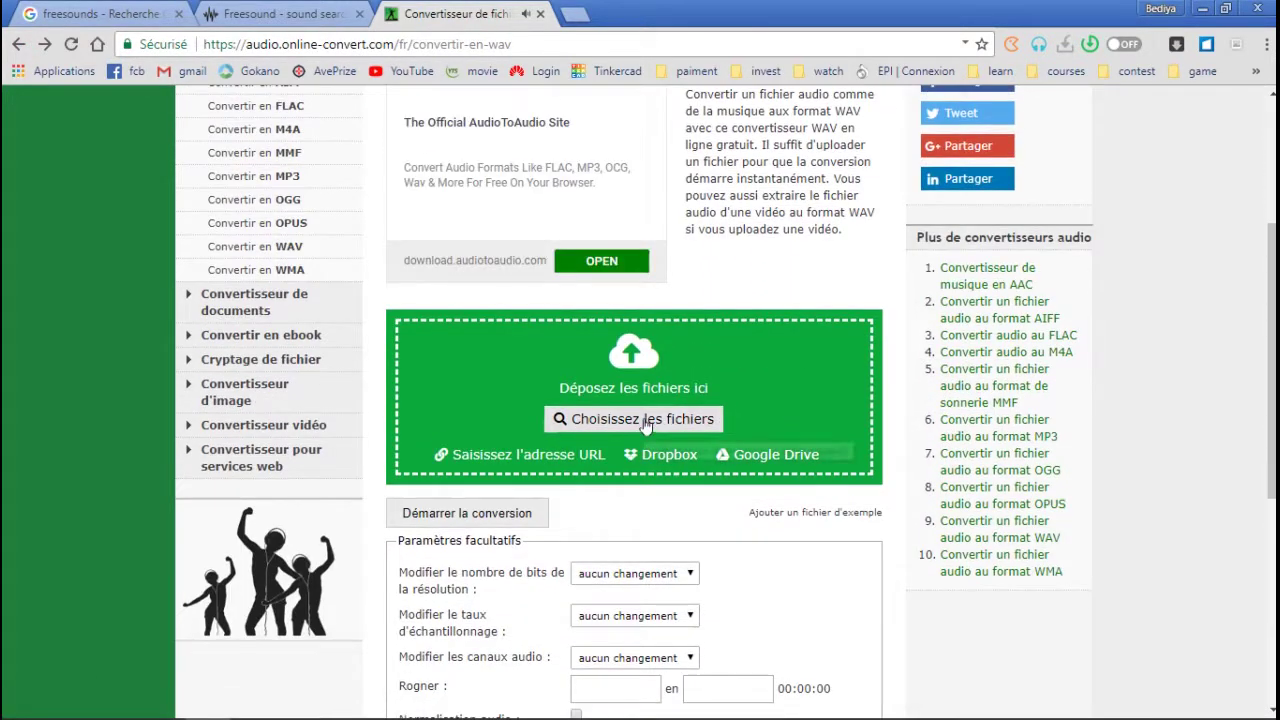
pyautogui.click(648, 420)
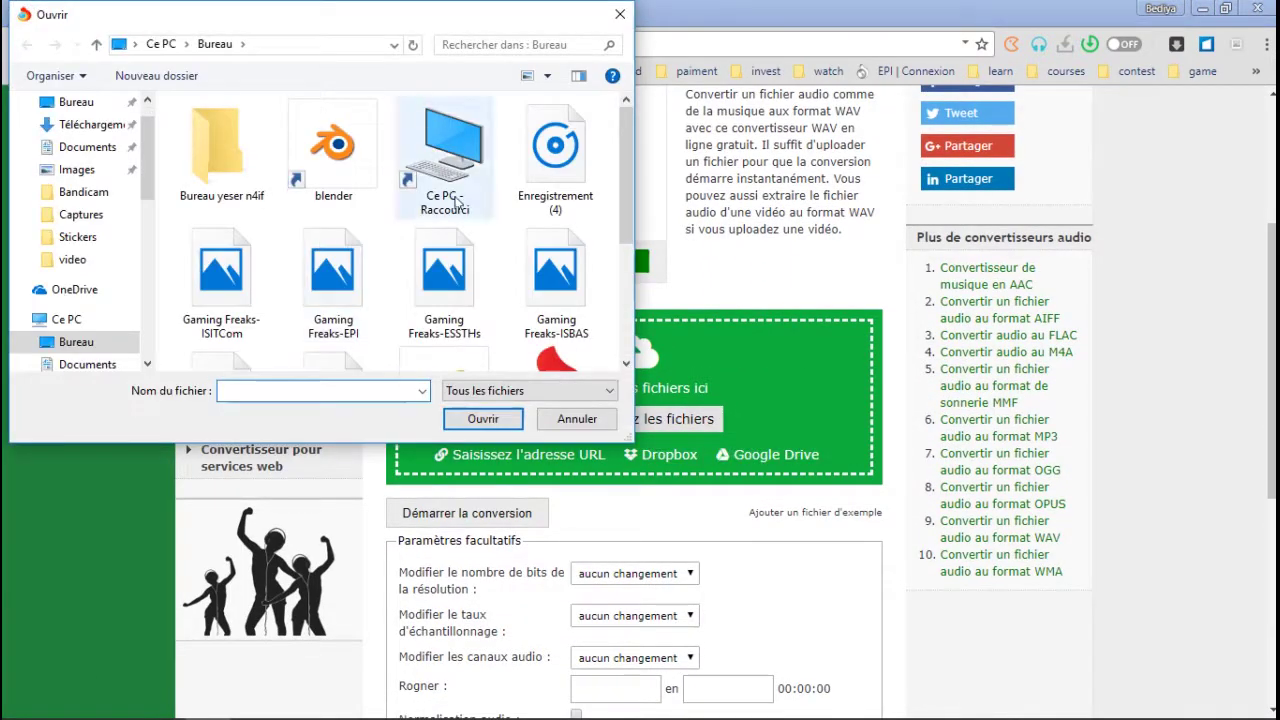
pyautogui.click(551, 160)
pyautogui.doubleClick(551, 160)
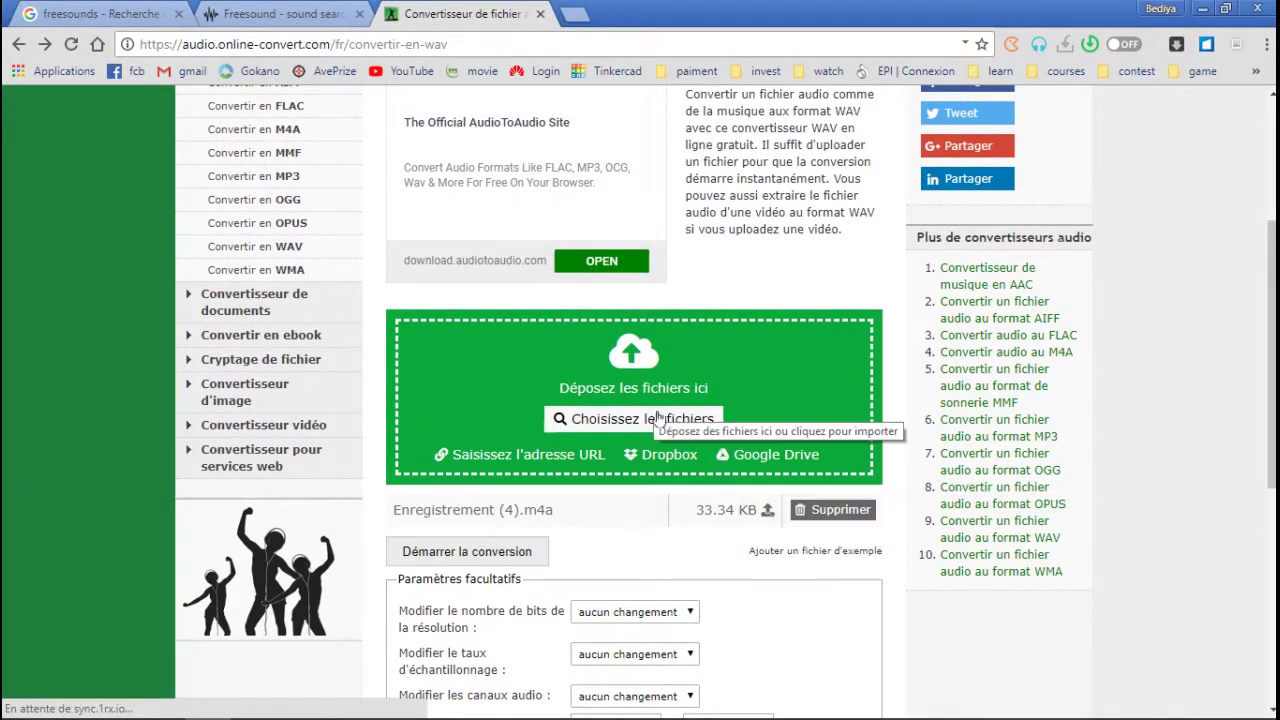
# - Review the converter options and start converting the recording to WAV
pyautogui.scroll(-2, 710, 503)
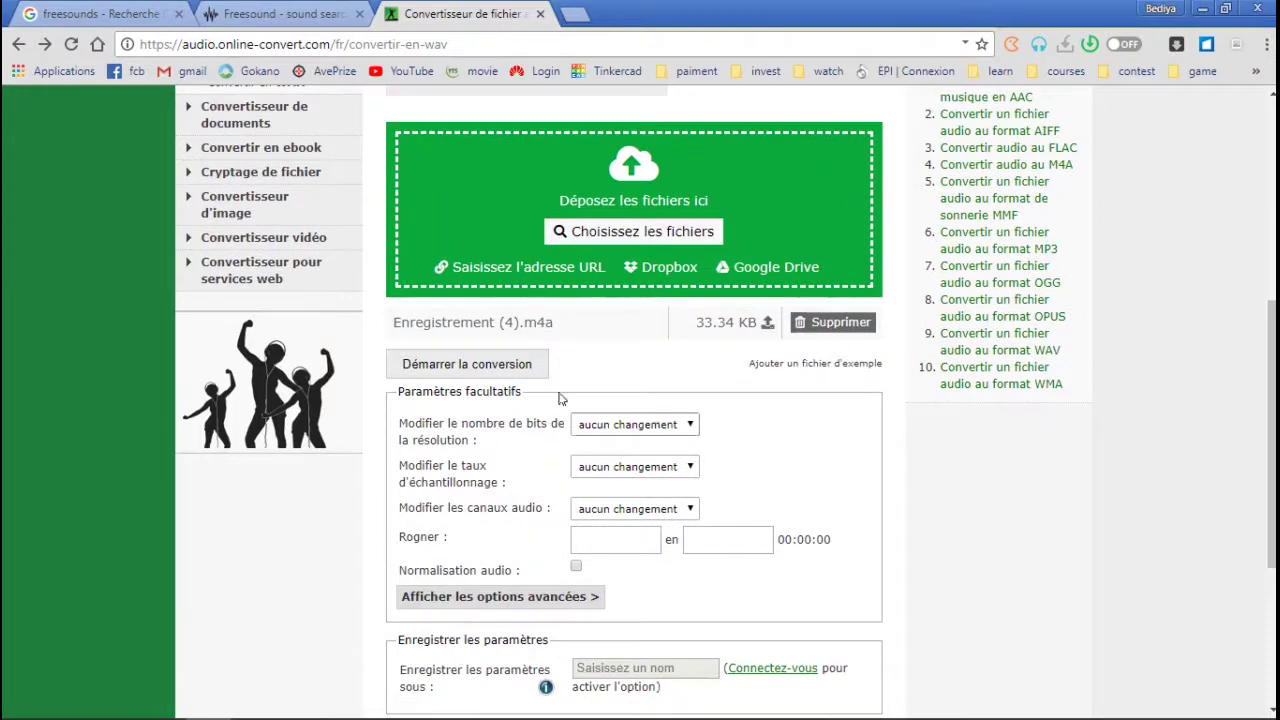
pyautogui.scroll(-1, 612, 409)
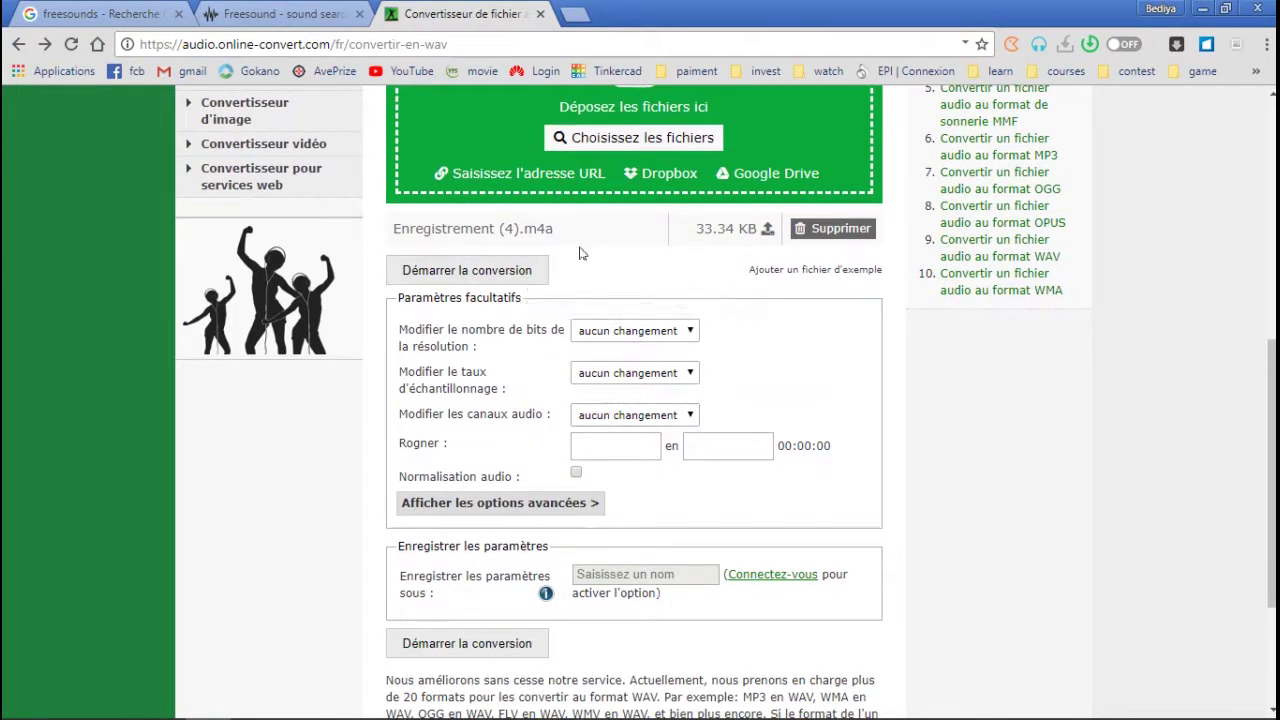
pyautogui.scroll(3, 555, 272)
pyautogui.scroll(-4, 580, 260)
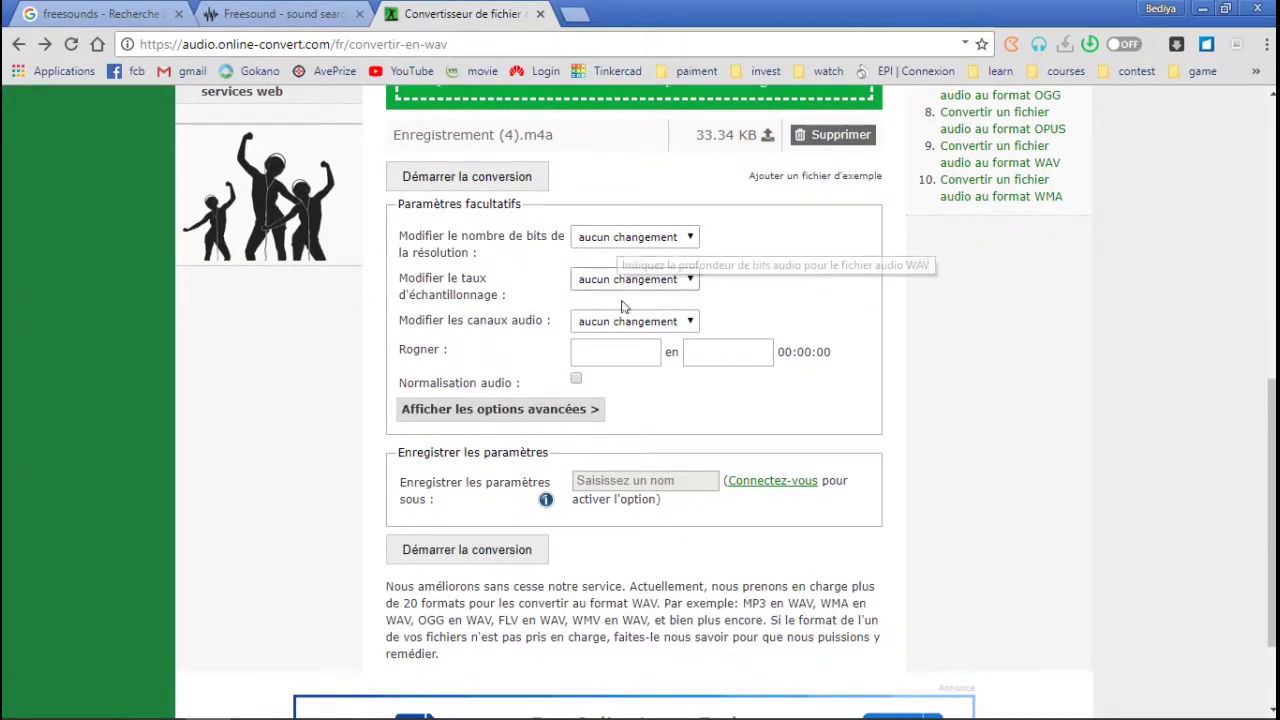
pyautogui.scroll(-1, 605, 428)
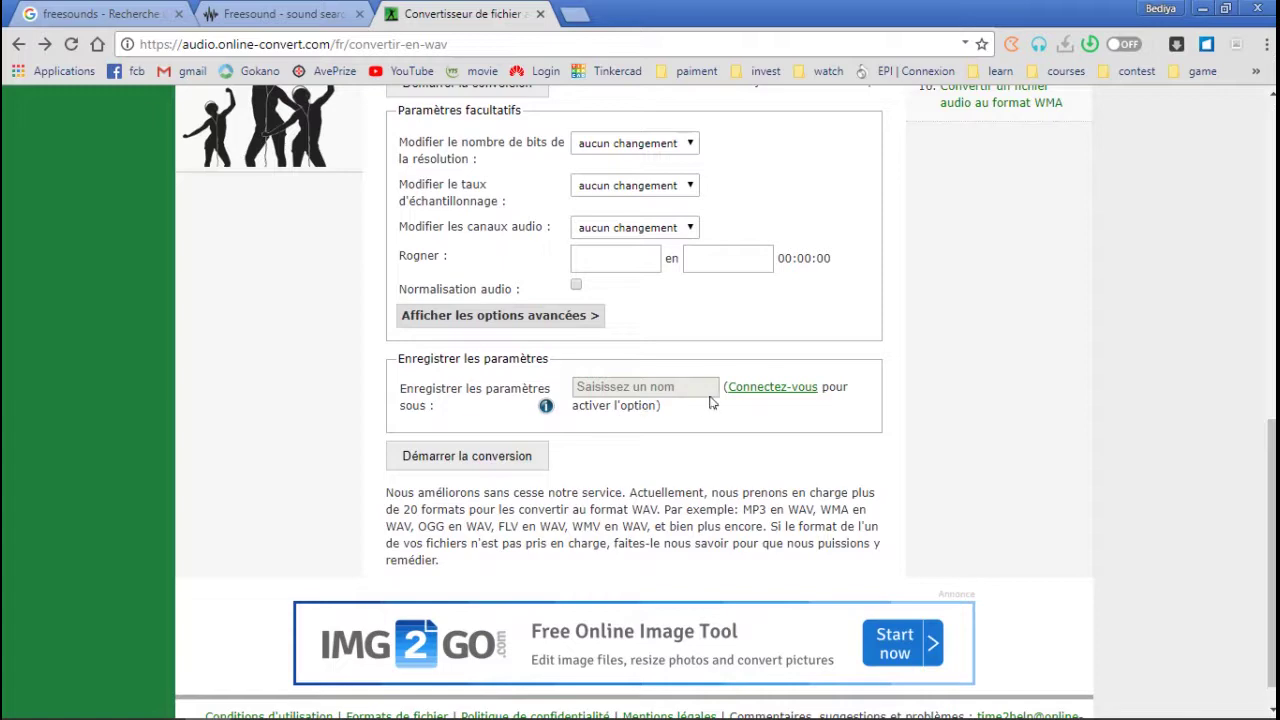
pyautogui.scroll(1, 575, 403)
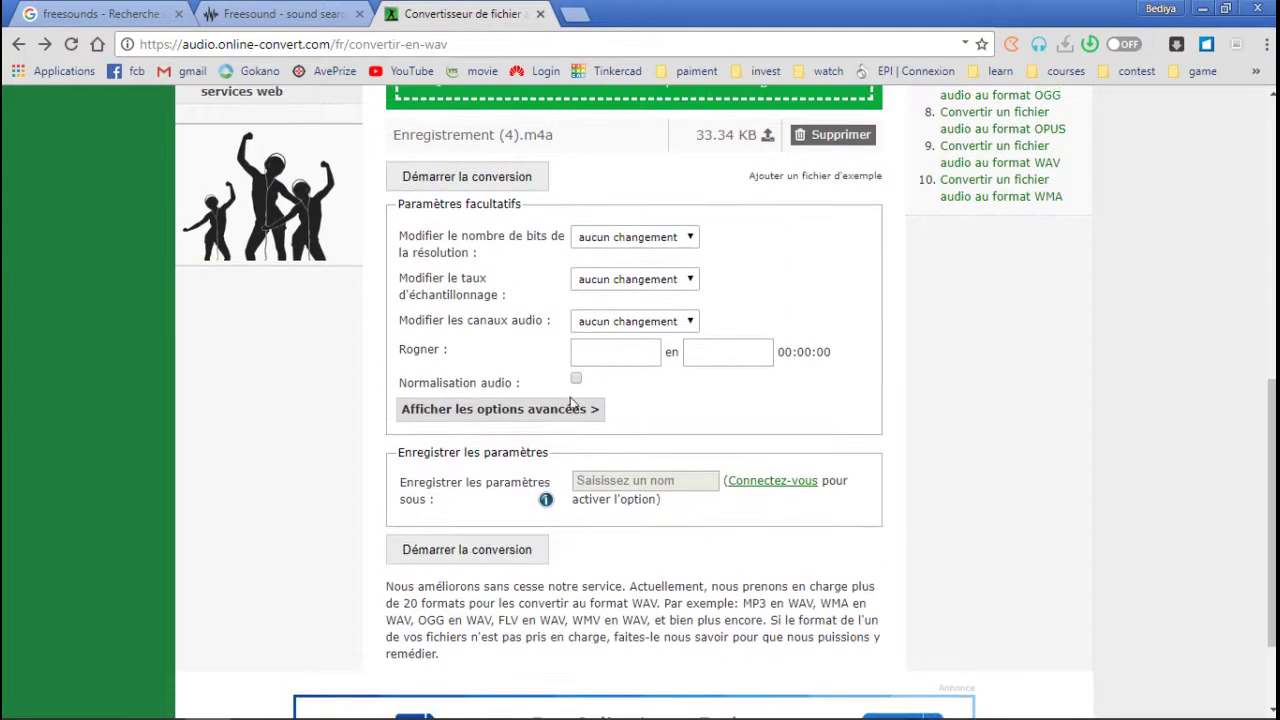
pyautogui.scroll(2, 575, 380)
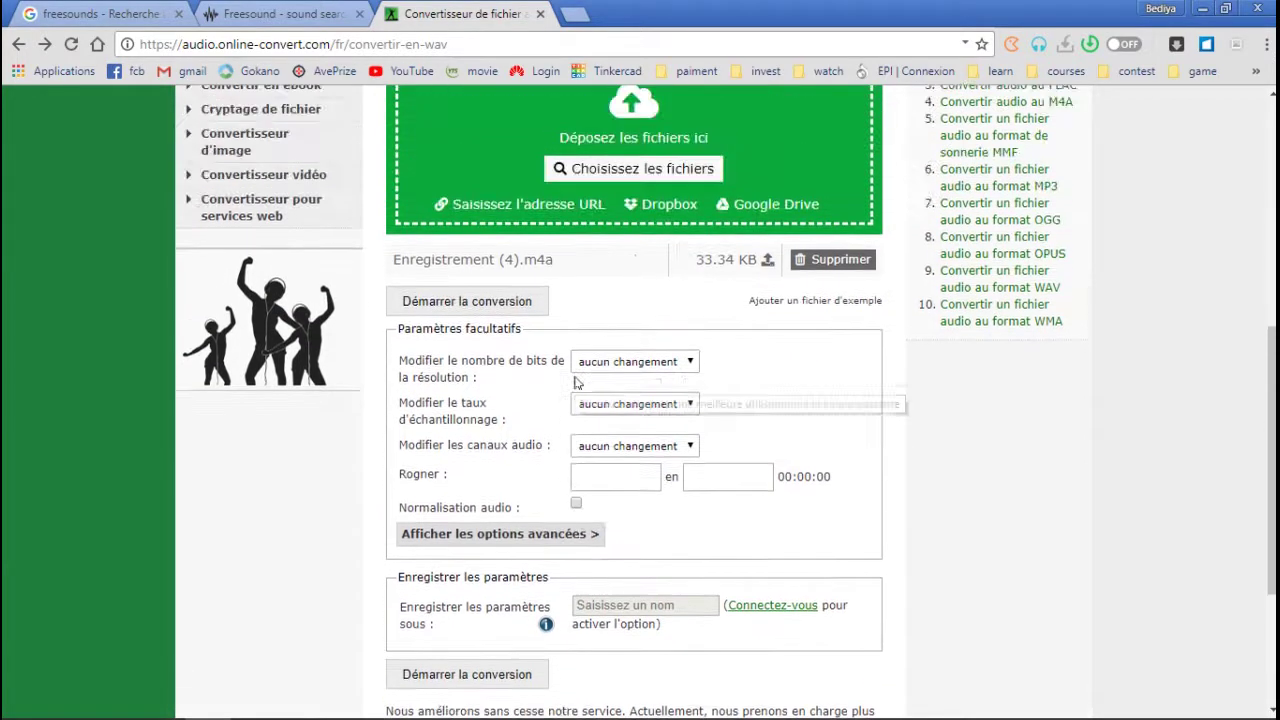
pyautogui.click(506, 366)
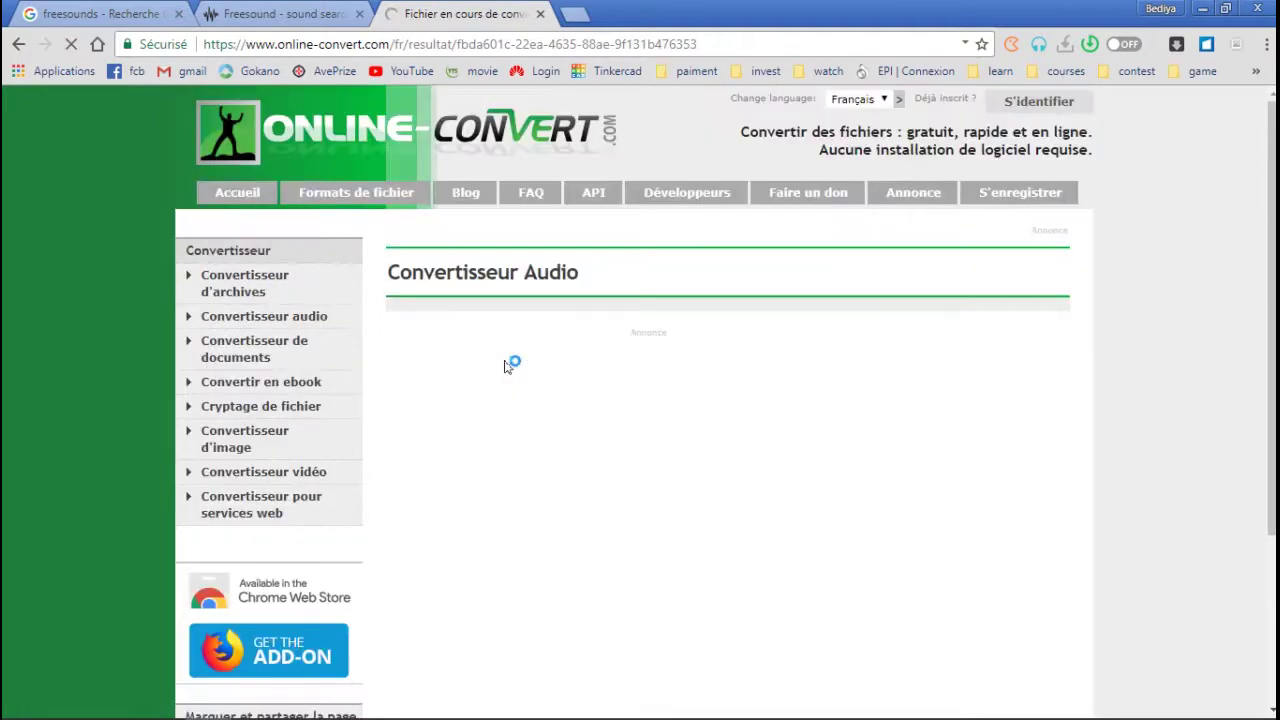
# - Download Enregistrement (4).wav to the Bureau (desktop) and minimize Chrome
pyautogui.scroll(-2, 572, 455)
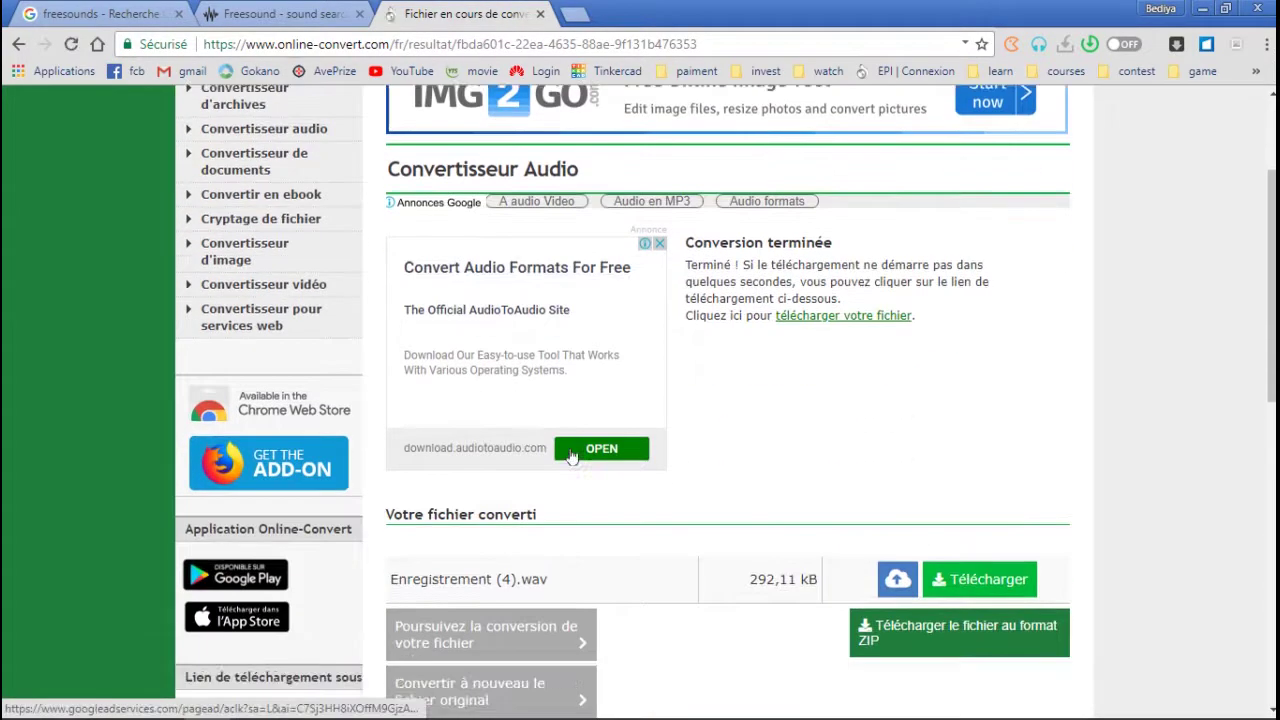
pyautogui.scroll(-2, 570, 452)
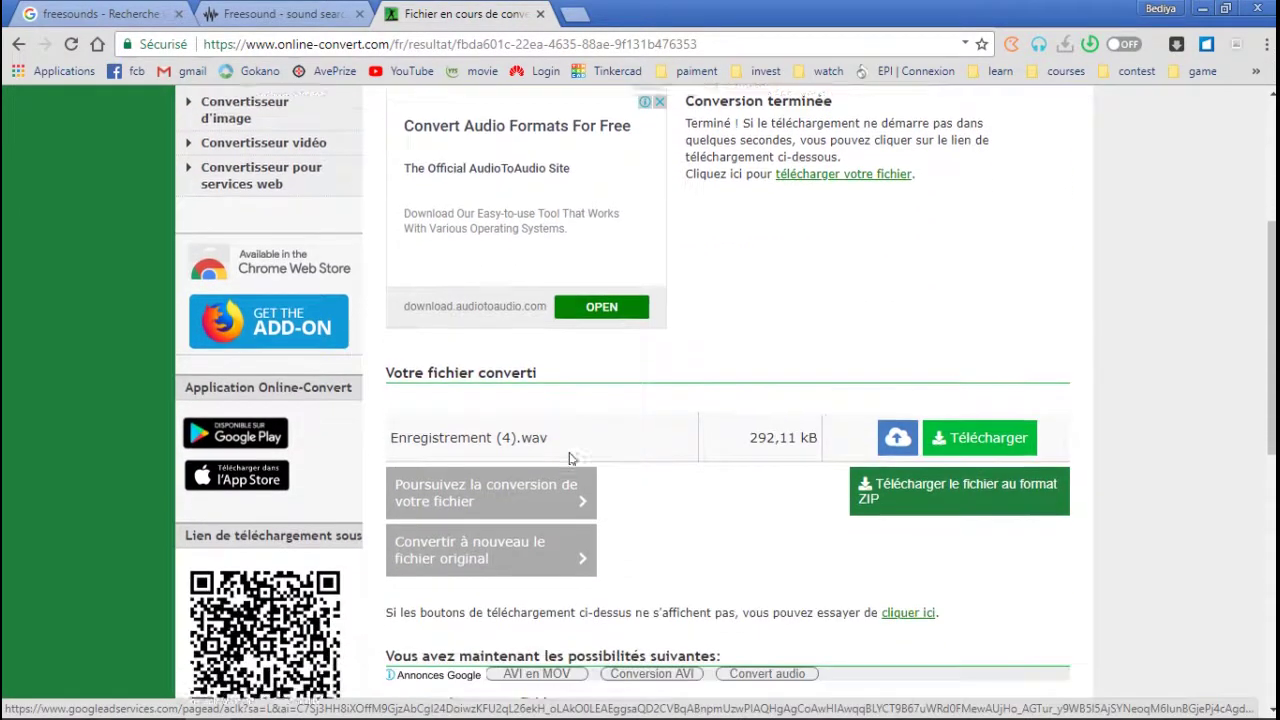
pyautogui.click(527, 385)
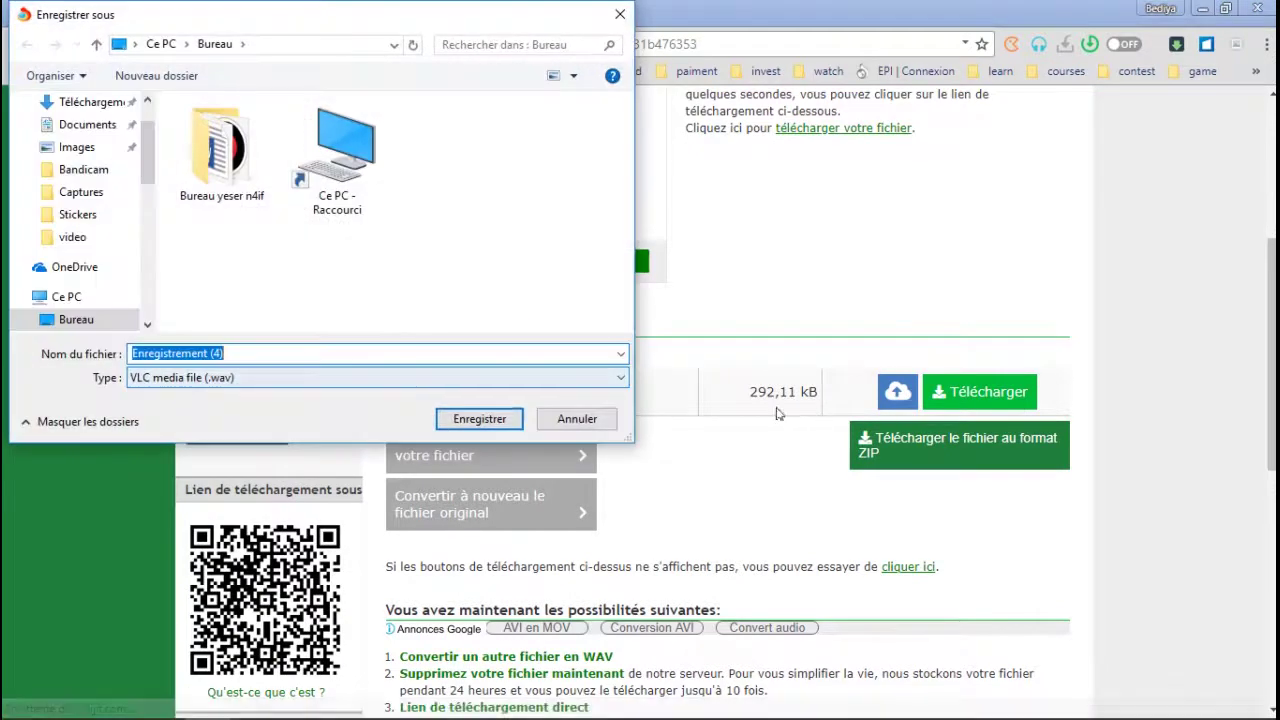
pyautogui.click(452, 419)
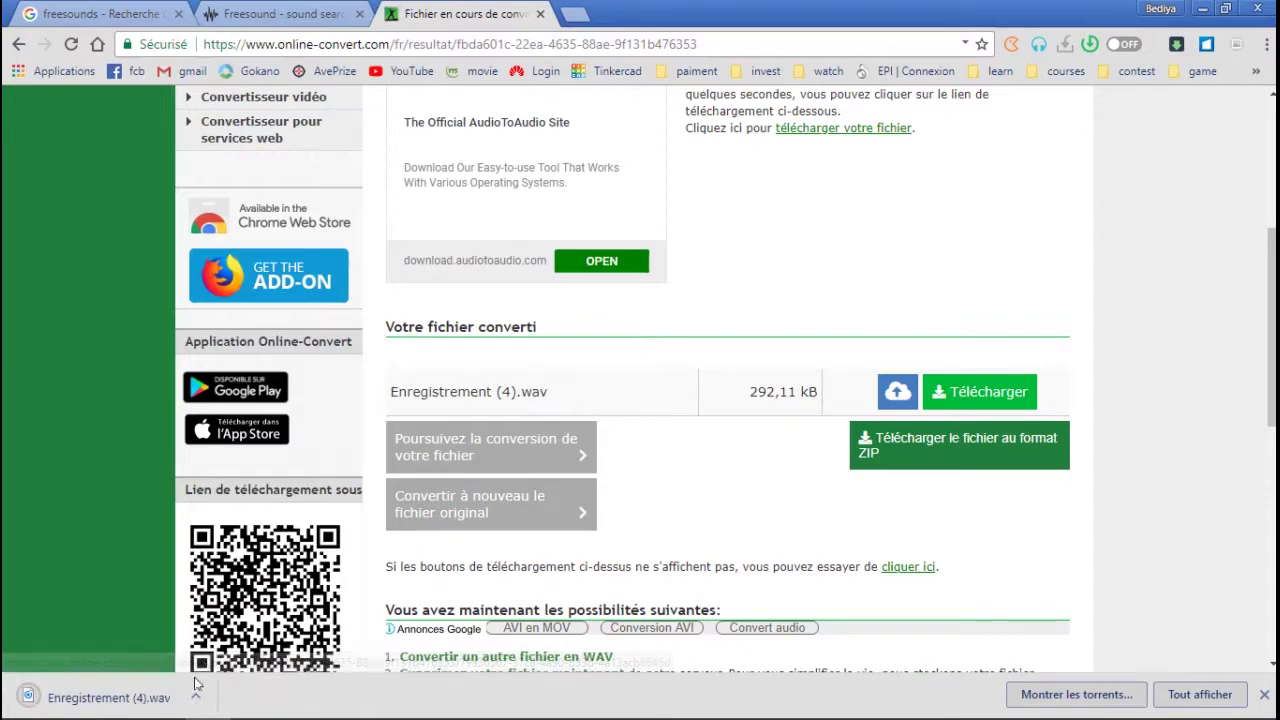
pyautogui.click(207, 701)
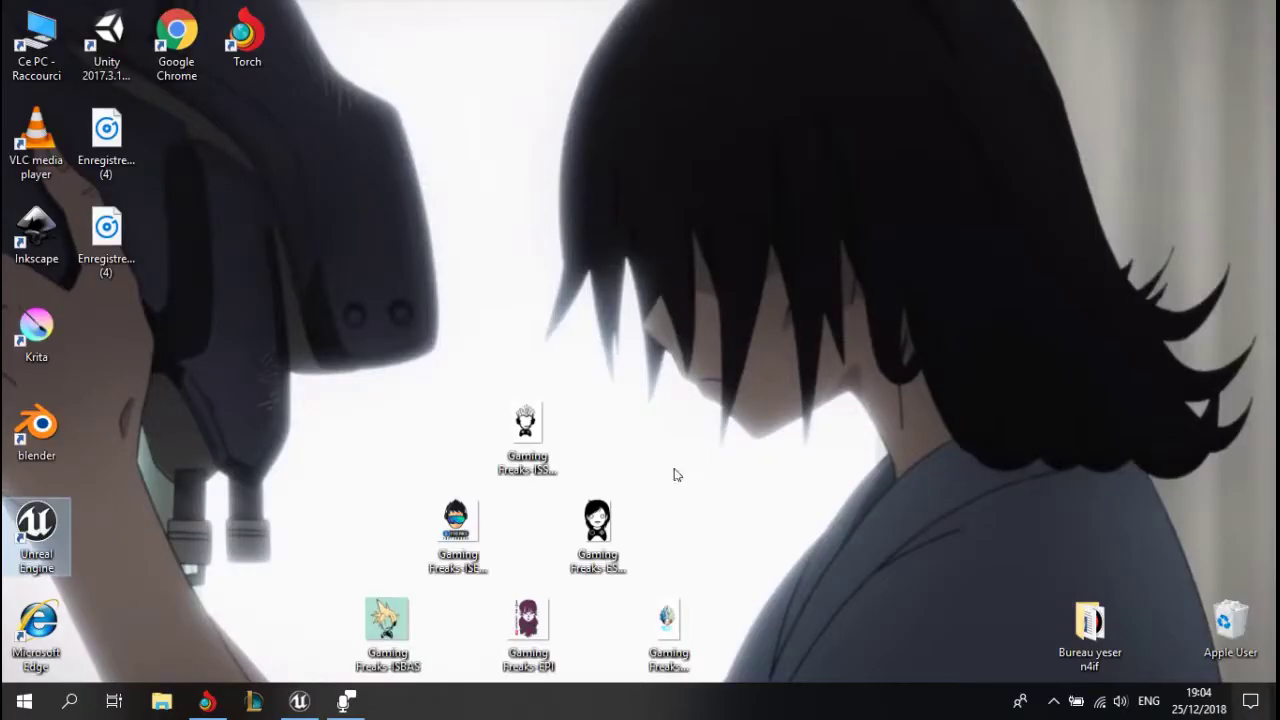
# - Move the Enregistrement (4) file to the top of the desktop and play the WAV in Groove Music
pyautogui.click(116, 236)
pyautogui.moveTo(116, 236); pyautogui.dragTo(443, 172)
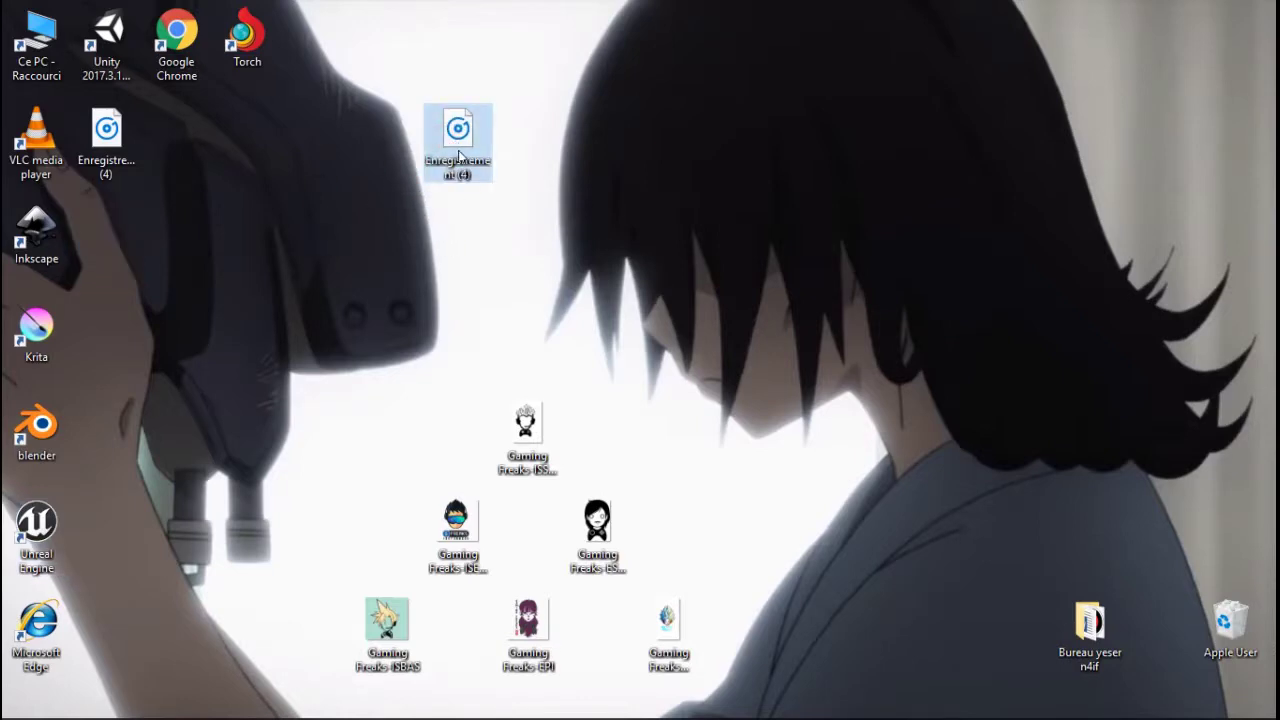
pyautogui.doubleClick(448, 136)
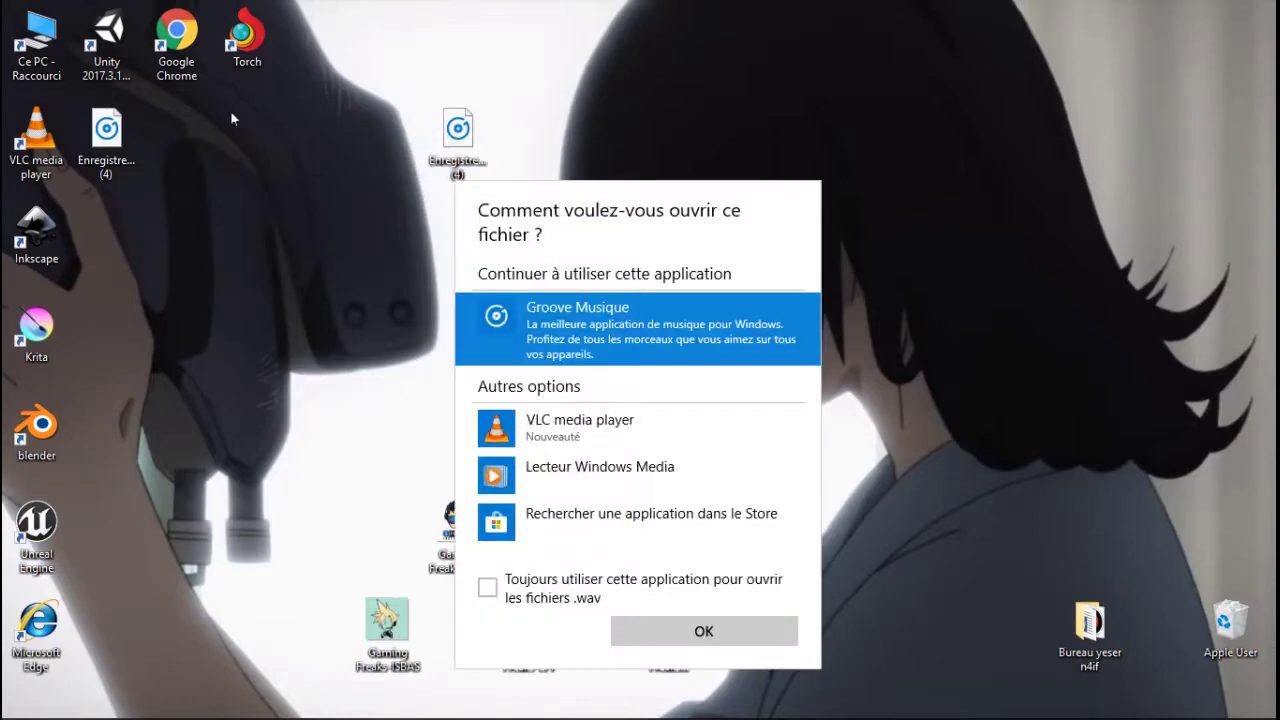
pyautogui.doubleClick(628, 341)
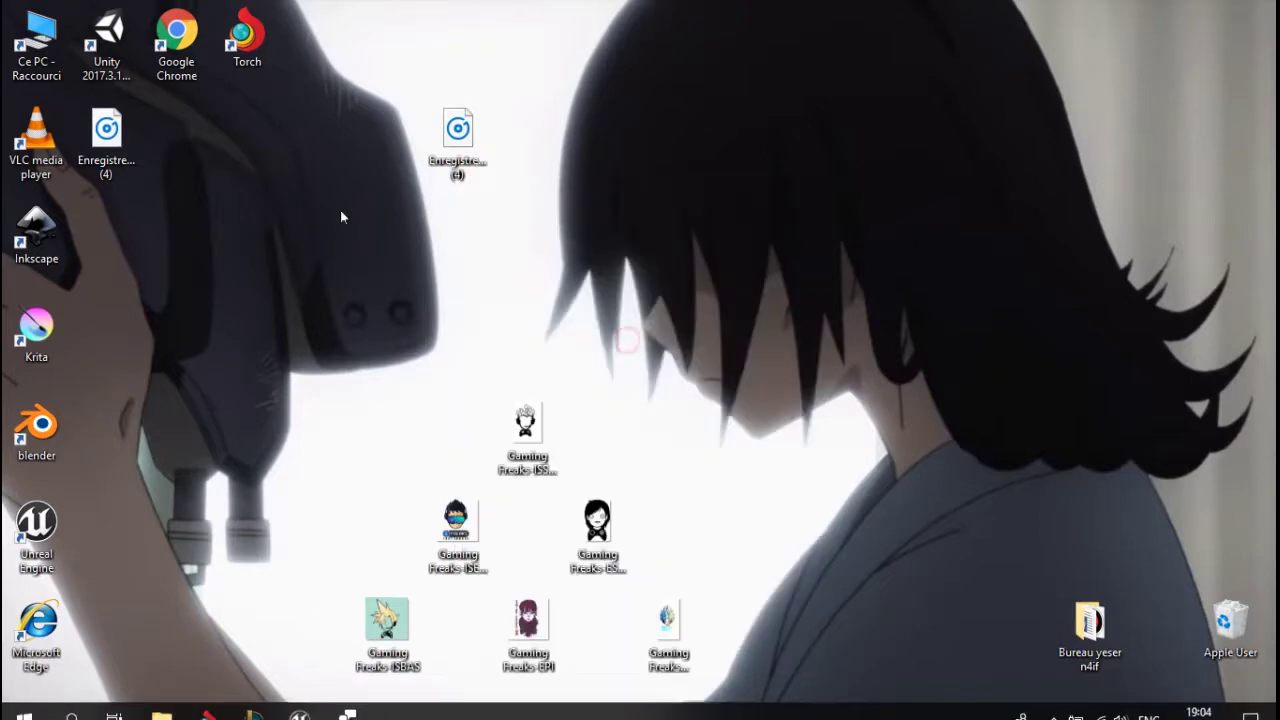
# - Permanently delete the M4A copy of Enregistrement (4) and close Groove Music
pyautogui.click(117, 135)
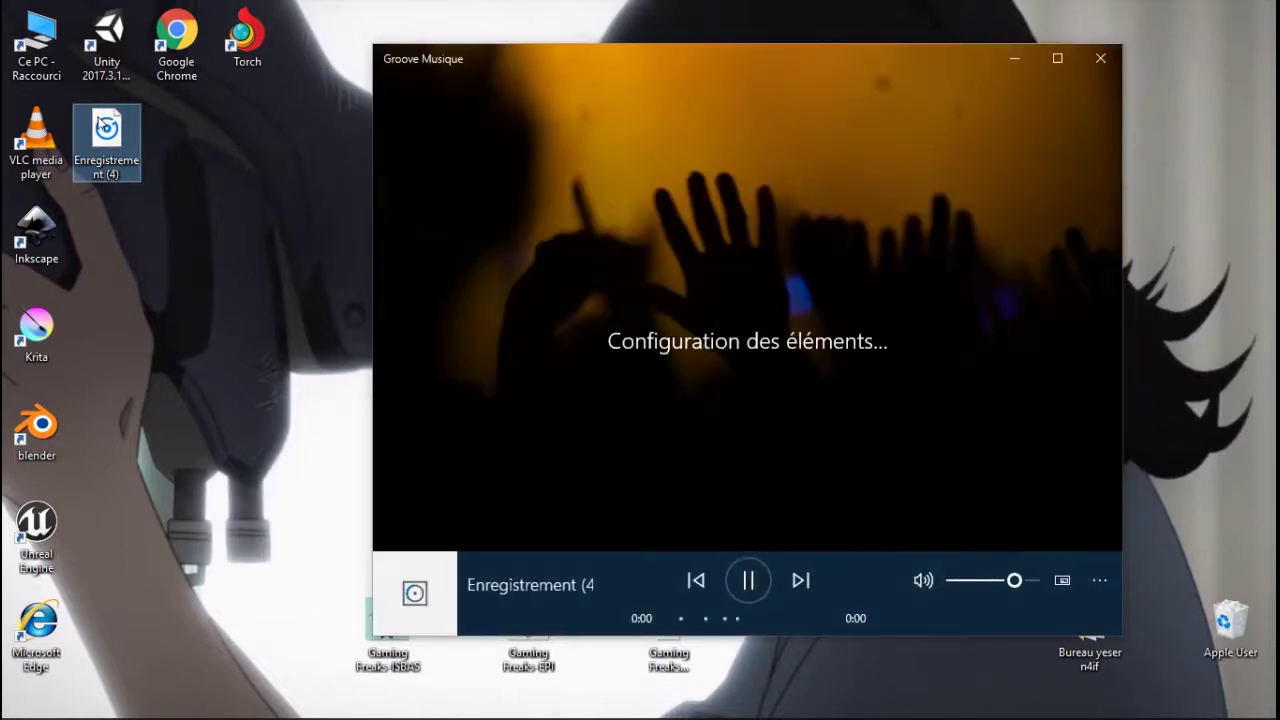
pyautogui.hotkey('shift', 'Delete')
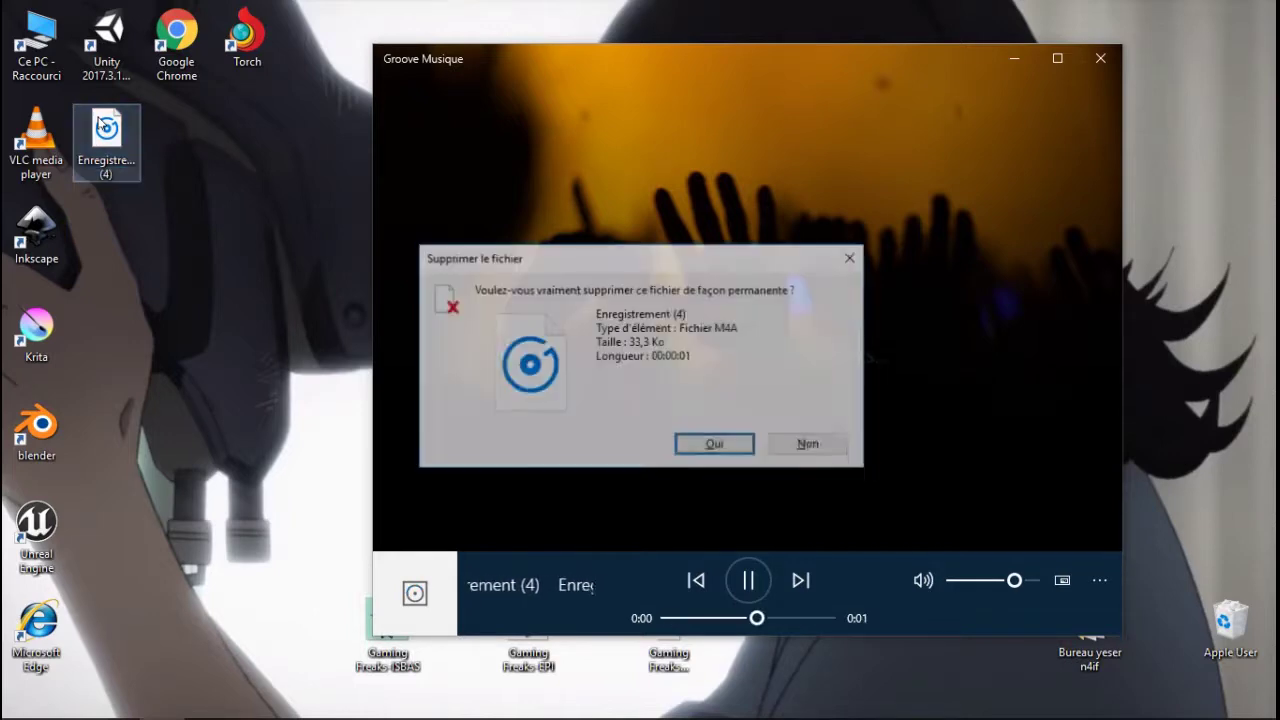
pyautogui.click(718, 447)
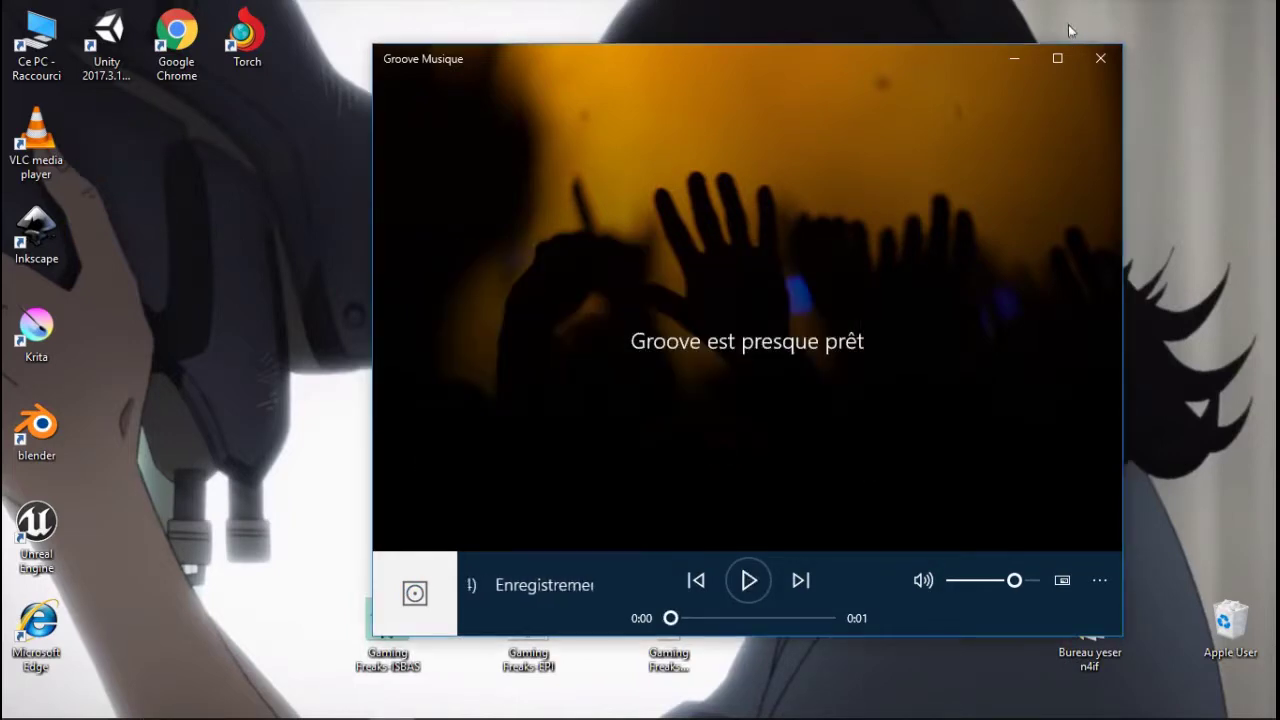
pyautogui.click(1102, 58)
pyautogui.click(474, 143)
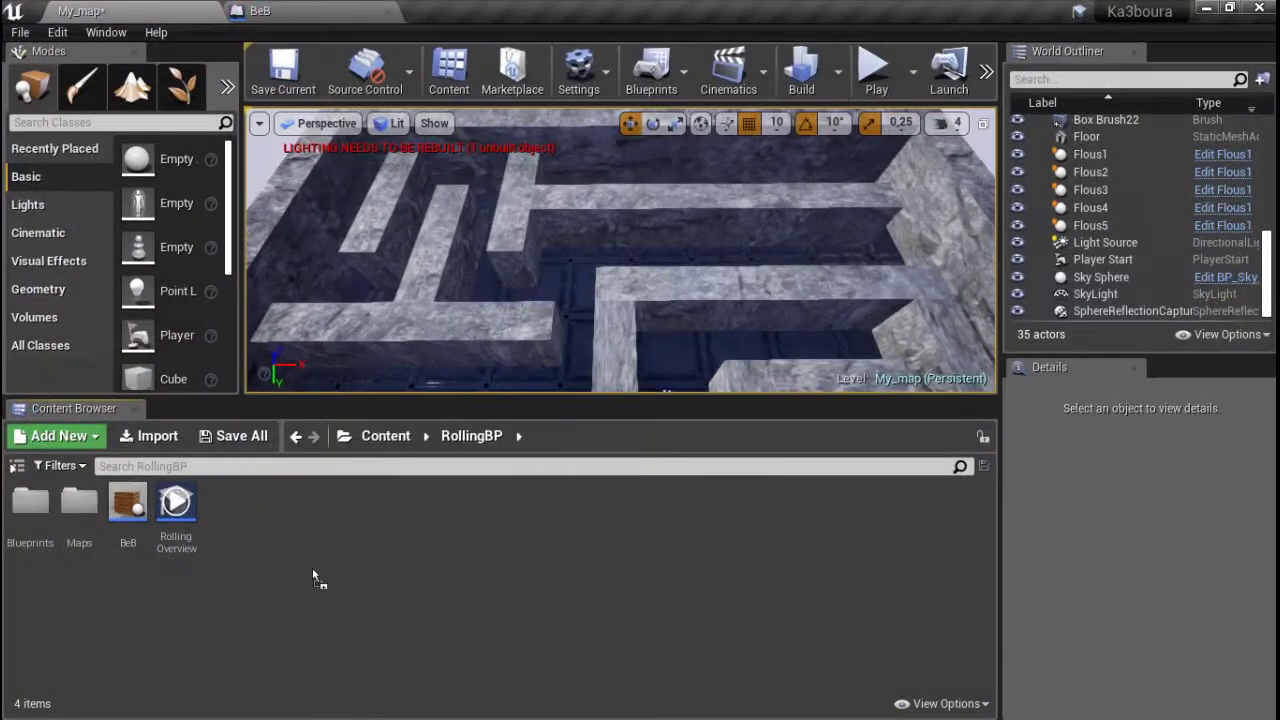
# - Import the Enregistrement__4_ WAV recording into RollingBP, then open the Flous1 blueprint from Maps
pyautogui.moveTo(322, 462); pyautogui.dragTo(312, 567)
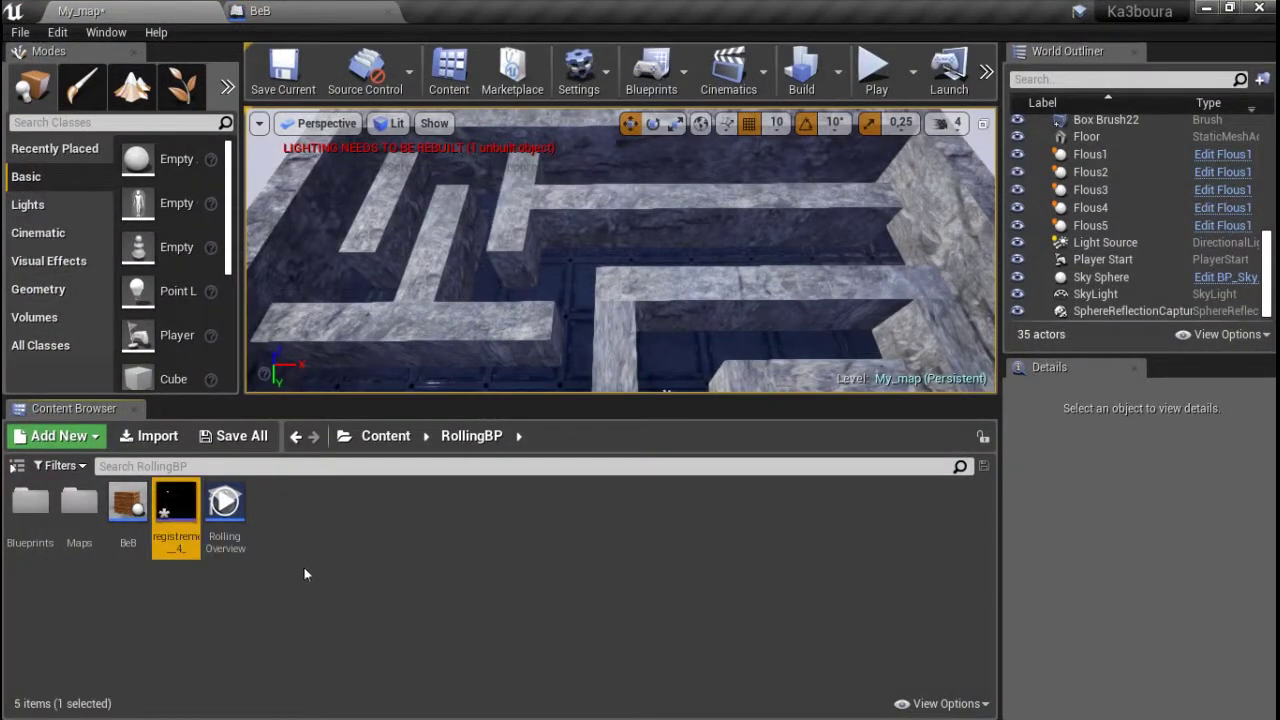
pyautogui.click(301, 549)
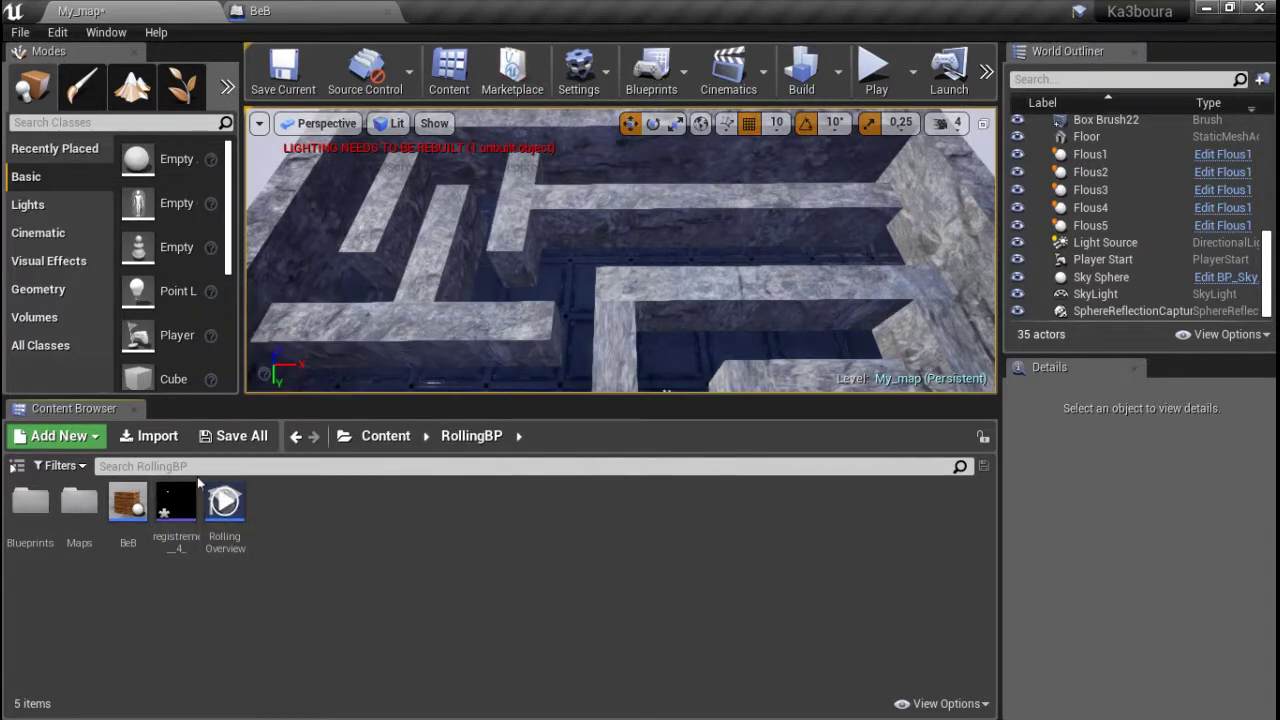
pyautogui.doubleClick(79, 502)
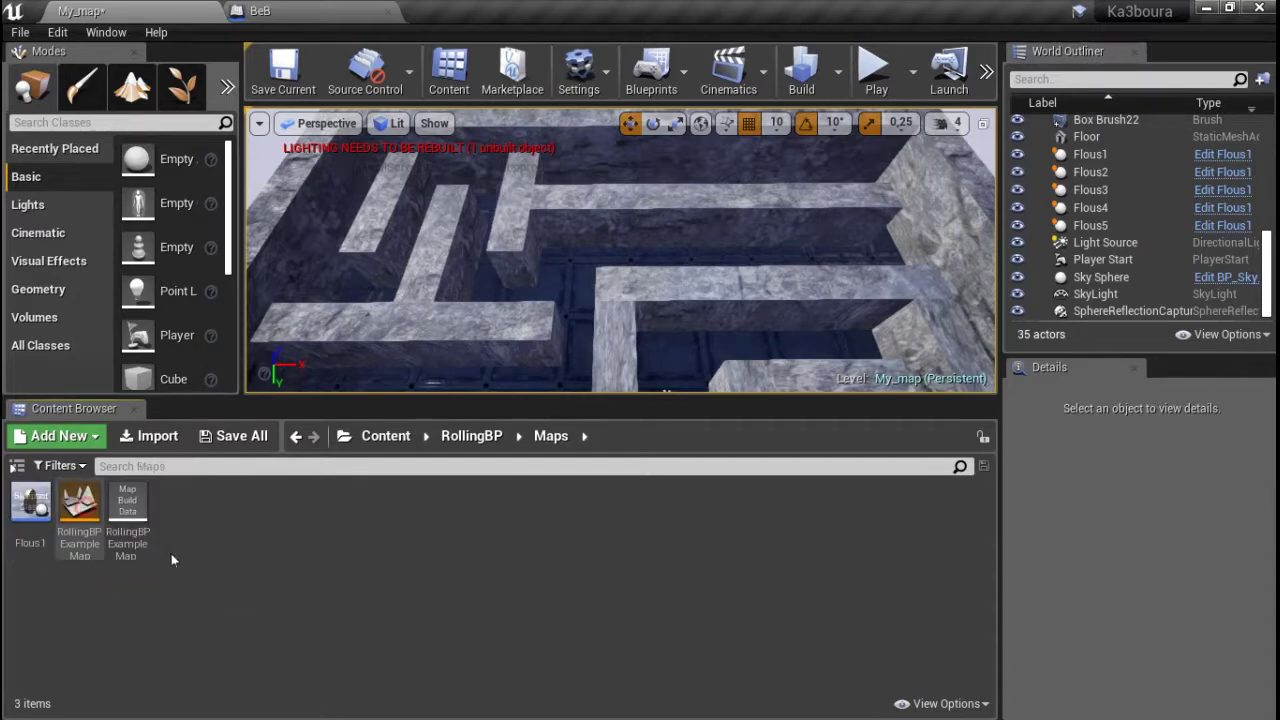
pyautogui.doubleClick(30, 500)
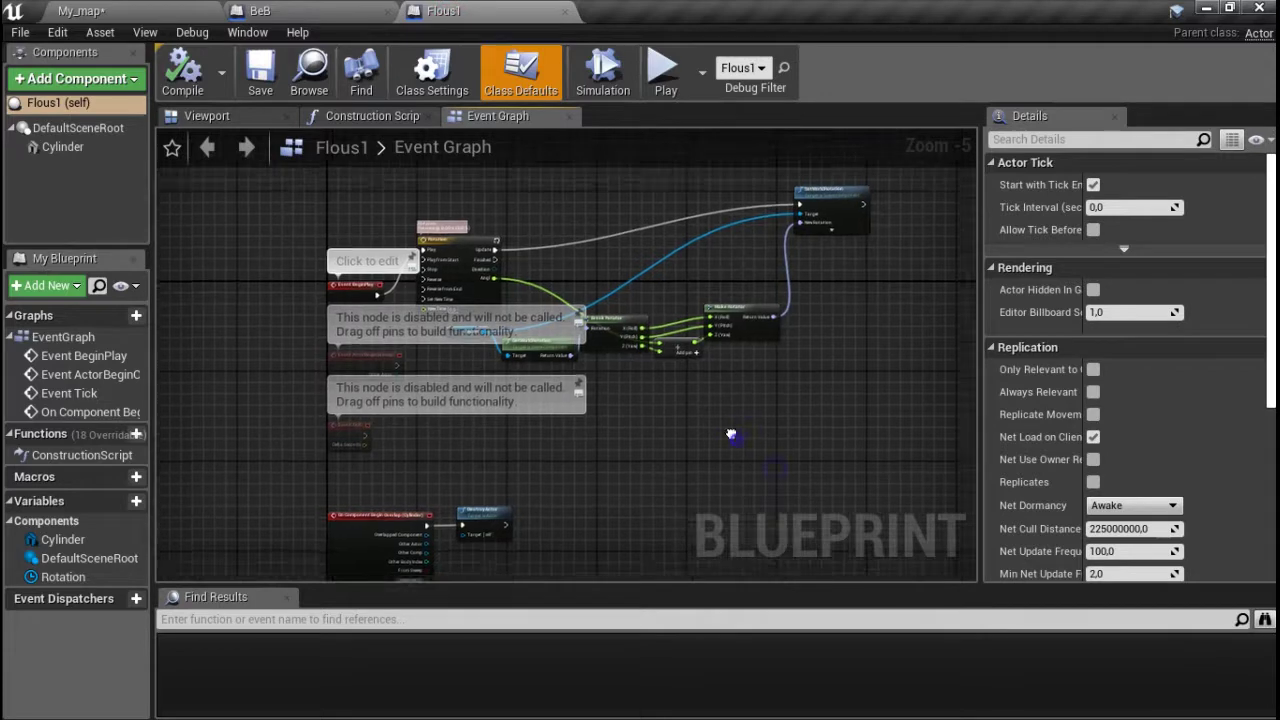
# - Insert a Play Sound 2D node between the Begin Overlap event and DestroyActor
pyautogui.scroll(5, 490, 360)
pyautogui.moveTo(591, 374); pyautogui.dragTo(749, 368, button='right')
pyautogui.moveTo(686, 319); pyautogui.dragTo(529, 337, button='right')
pyautogui.moveTo(529, 337); pyautogui.dragTo(677, 340)
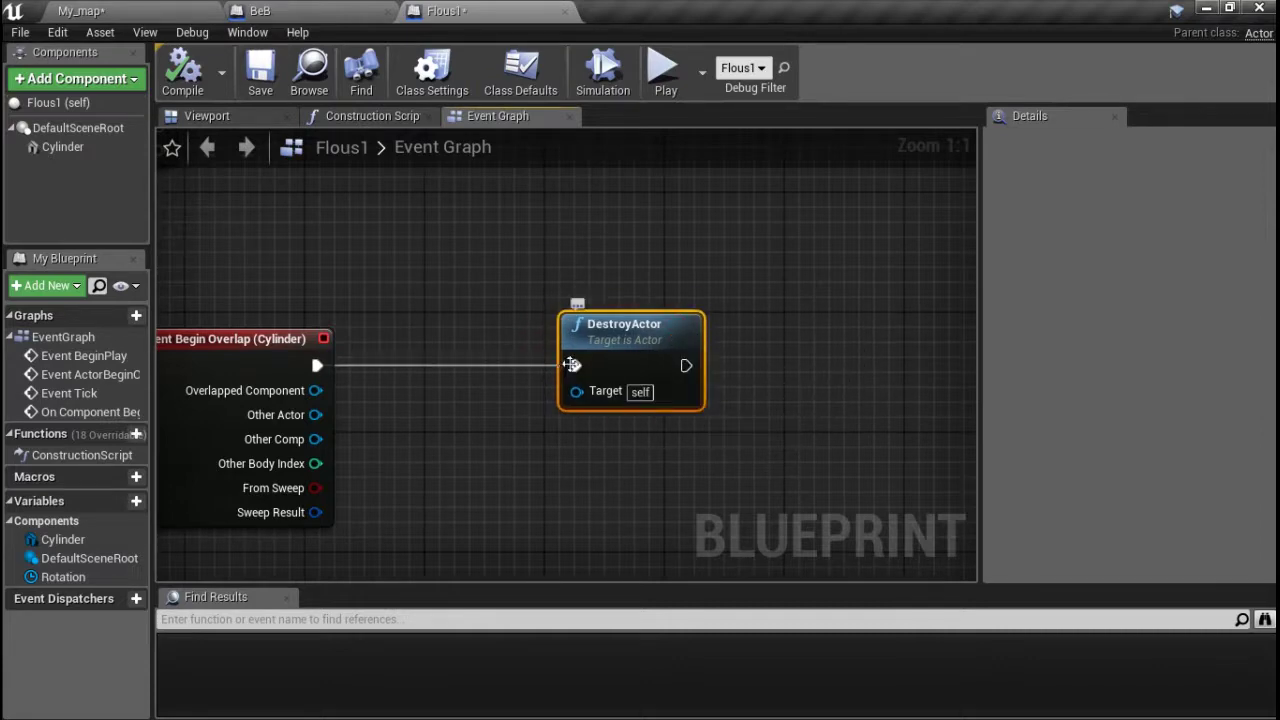
pyautogui.keyDown('alt'); pyautogui.click(572, 365); pyautogui.keyUp('alt')
pyautogui.moveTo(686, 322); pyautogui.dragTo(958, 305)
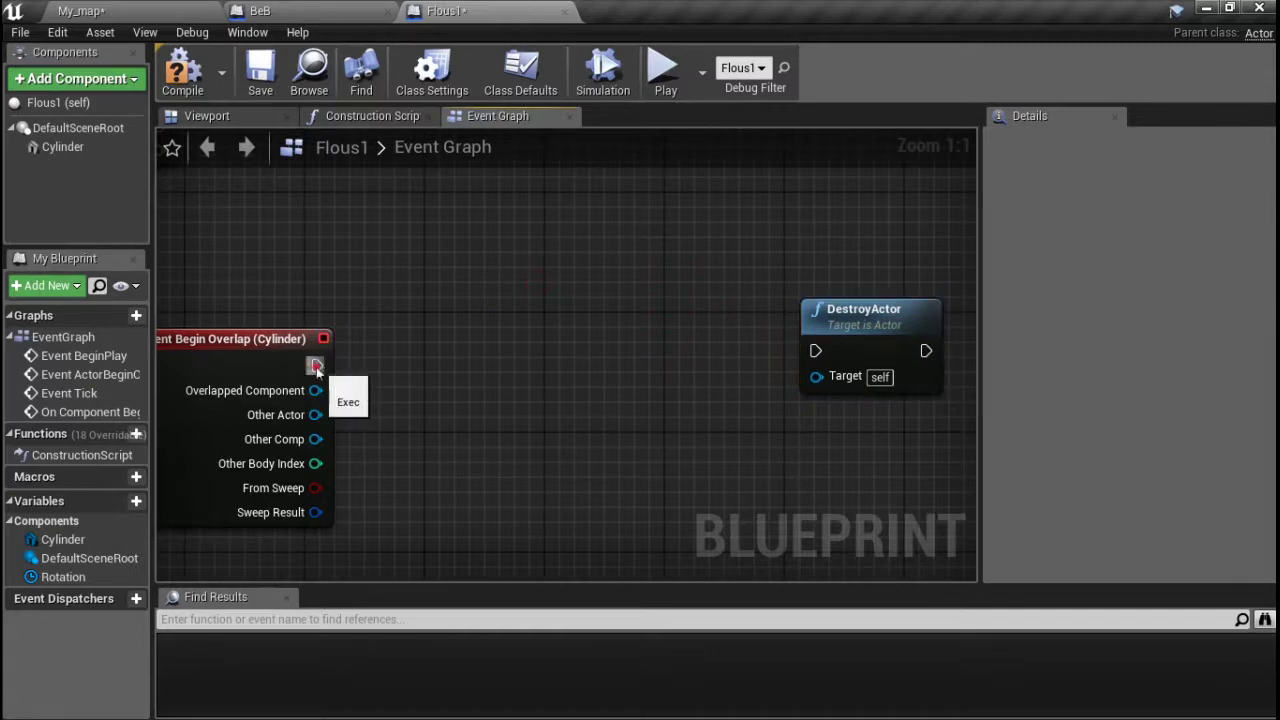
pyautogui.moveTo(582, 359); pyautogui.dragTo(588, 356)
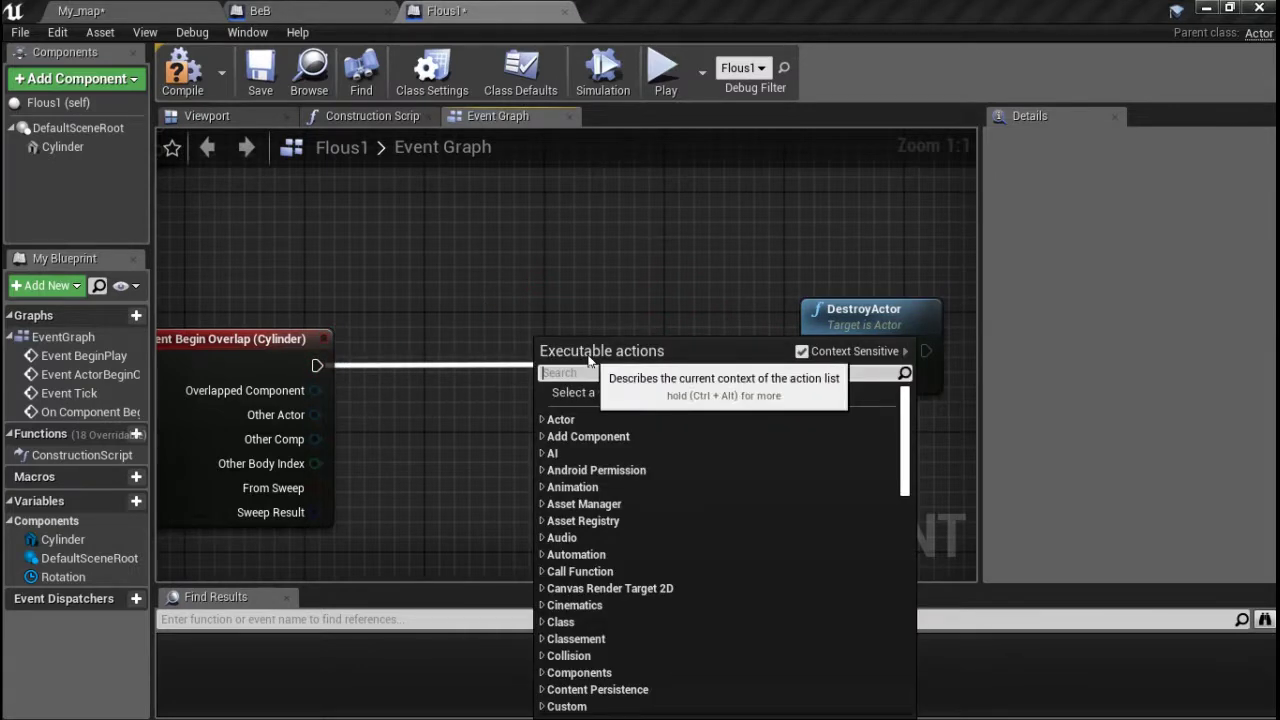
pyautogui.write('sound')
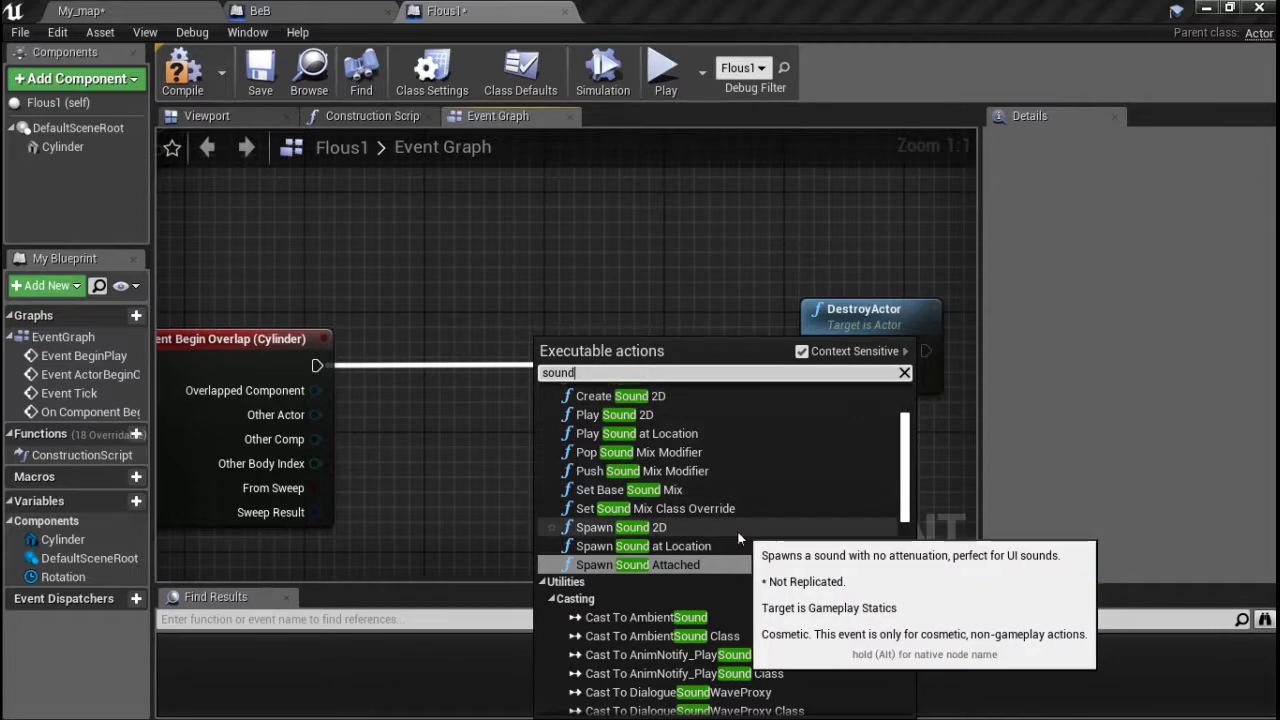
pyautogui.click(672, 412)
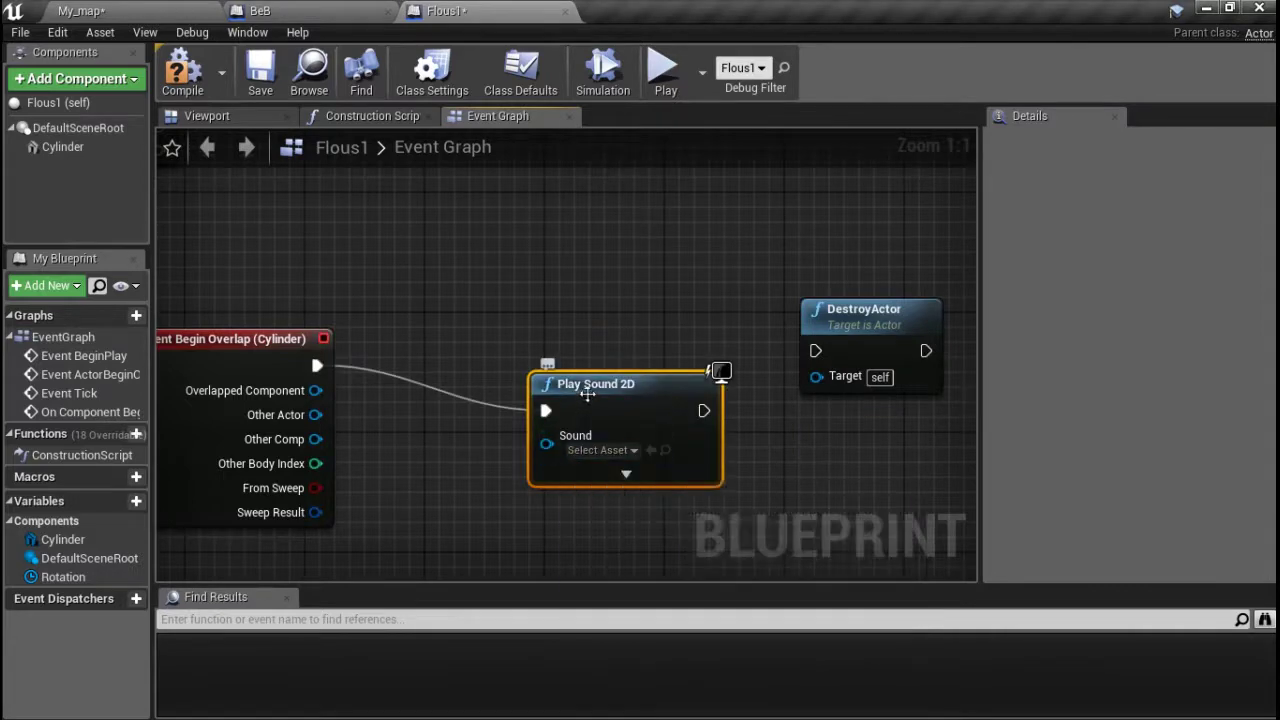
pyautogui.moveTo(600, 384)
pyautogui.mouseDown()
pyautogui.moveTo(571, 339)
pyautogui.moveTo(543, 339)
pyautogui.mouseUp()
pyautogui.moveTo(840, 322)
pyautogui.mouseDown()
pyautogui.moveTo(808, 348)
pyautogui.moveTo(793, 333)
pyautogui.mouseUp()
pyautogui.moveTo(643, 365); pyautogui.dragTo(707, 365)
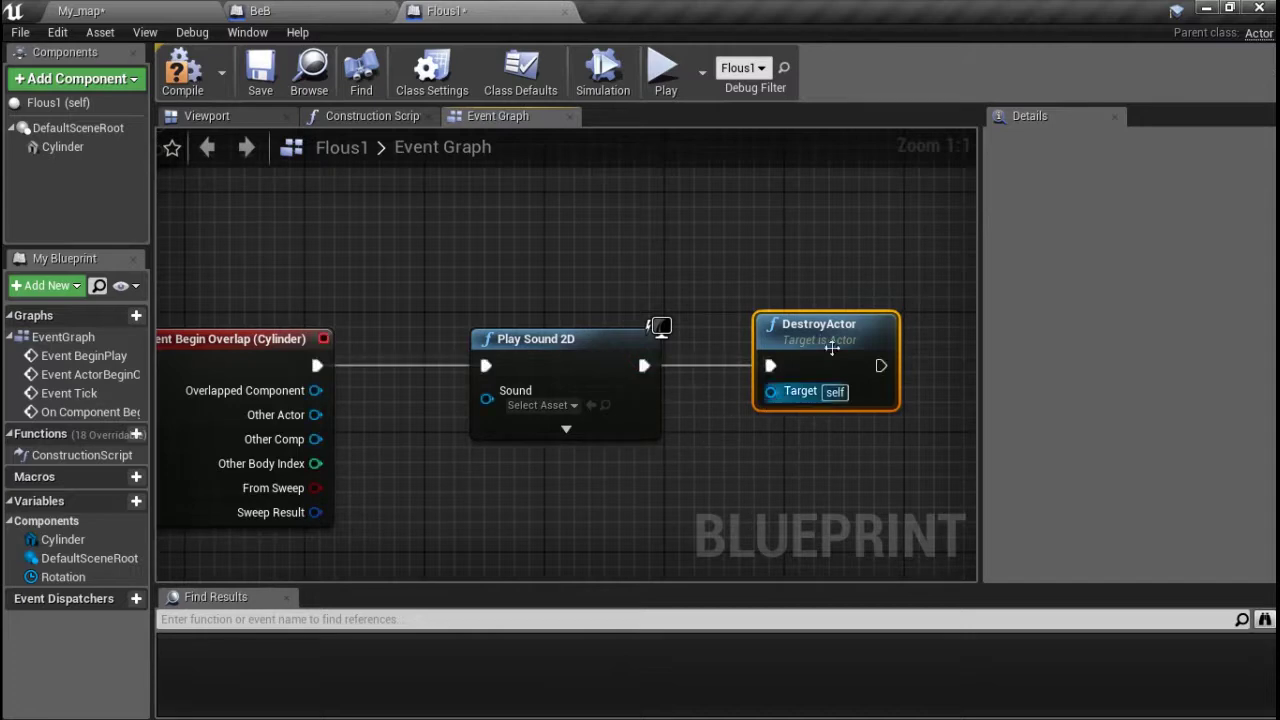
# - Set the Play Sound 2D node's Sound to the Enregistrement__4_ recording
pyautogui.click(540, 405)
pyautogui.scroll(-3, 645, 580)
pyautogui.scroll(-3, 645, 573)
pyautogui.scroll(-2, 644, 573)
pyautogui.scroll(-2, 640, 575)
pyautogui.scroll(3, 650, 544)
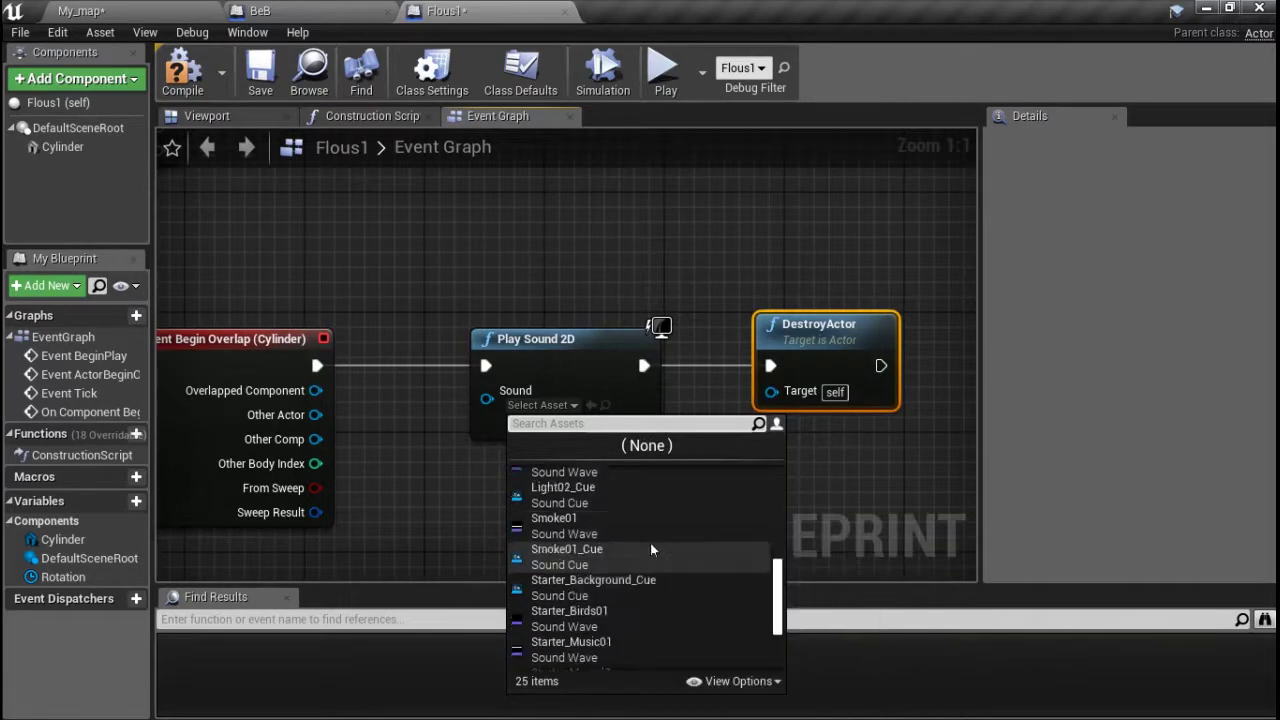
pyautogui.scroll(5, 650, 542)
pyautogui.scroll(2, 650, 542)
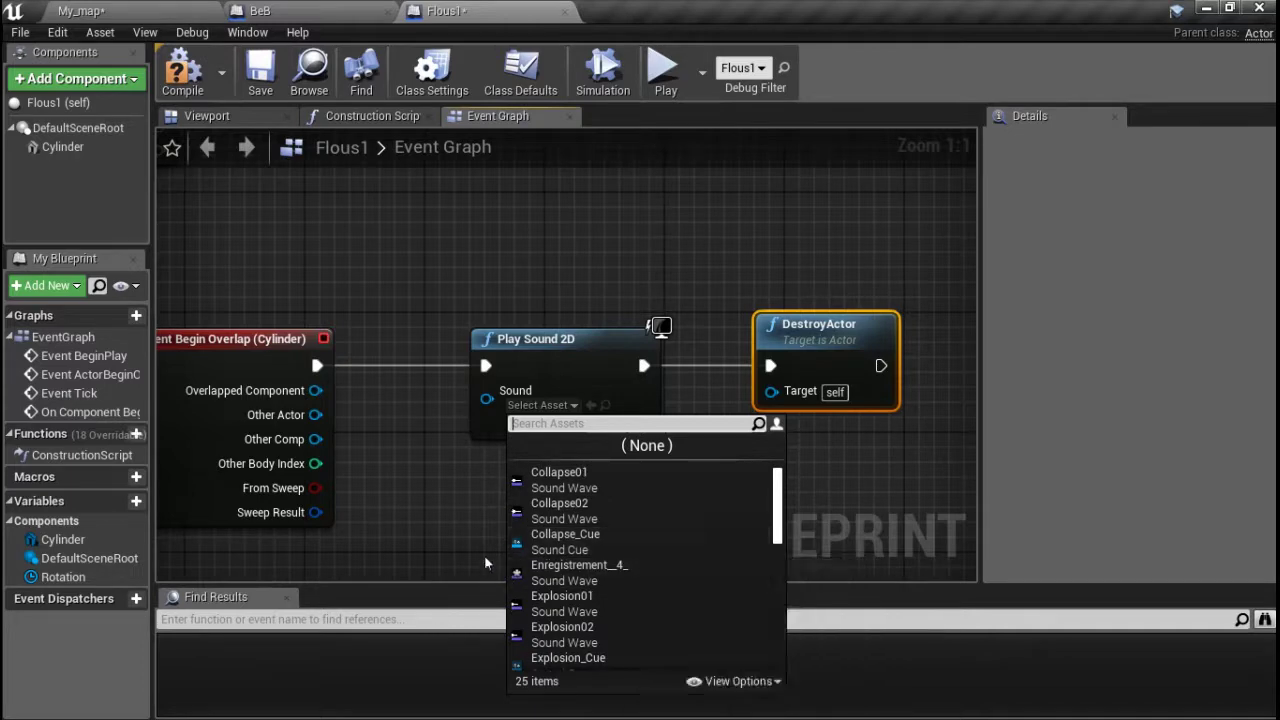
pyautogui.click(737, 680)
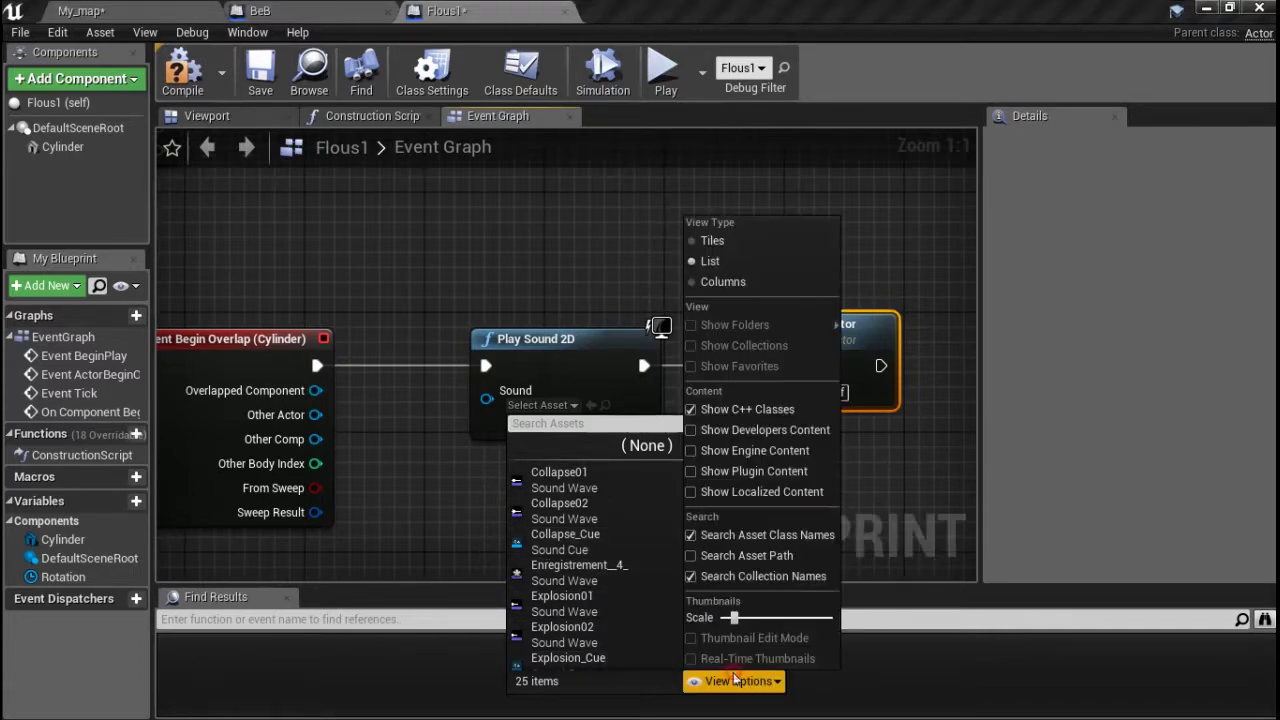
pyautogui.click(737, 680)
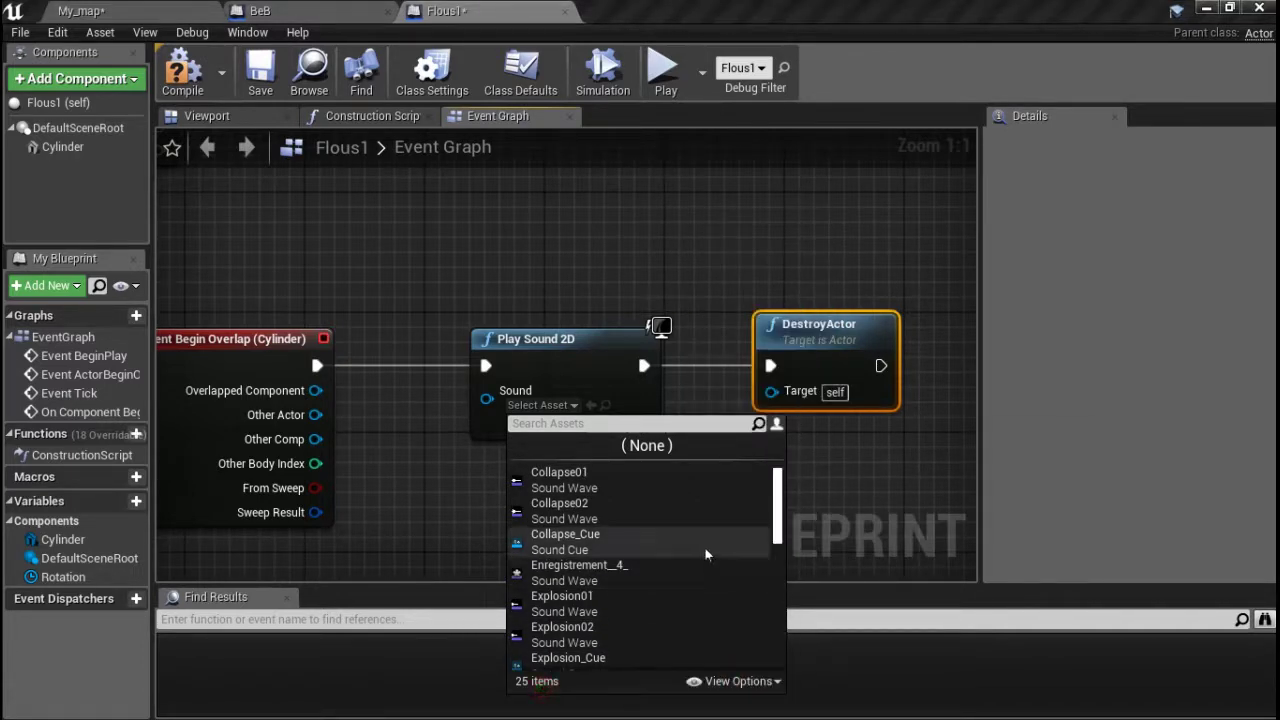
pyautogui.click(639, 565)
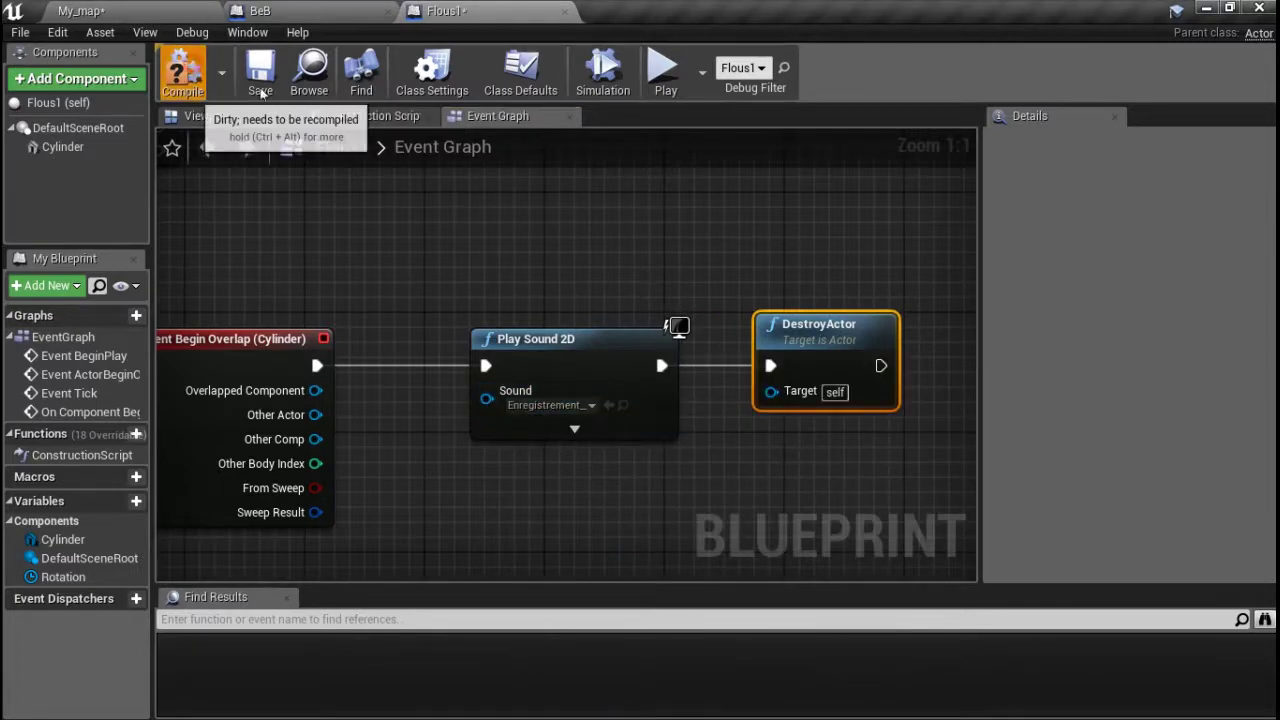
# - Compile and save Flous1, then close the Flous1 and BeB blueprint tabs
pyautogui.click(183, 70)
pyautogui.click(260, 72)
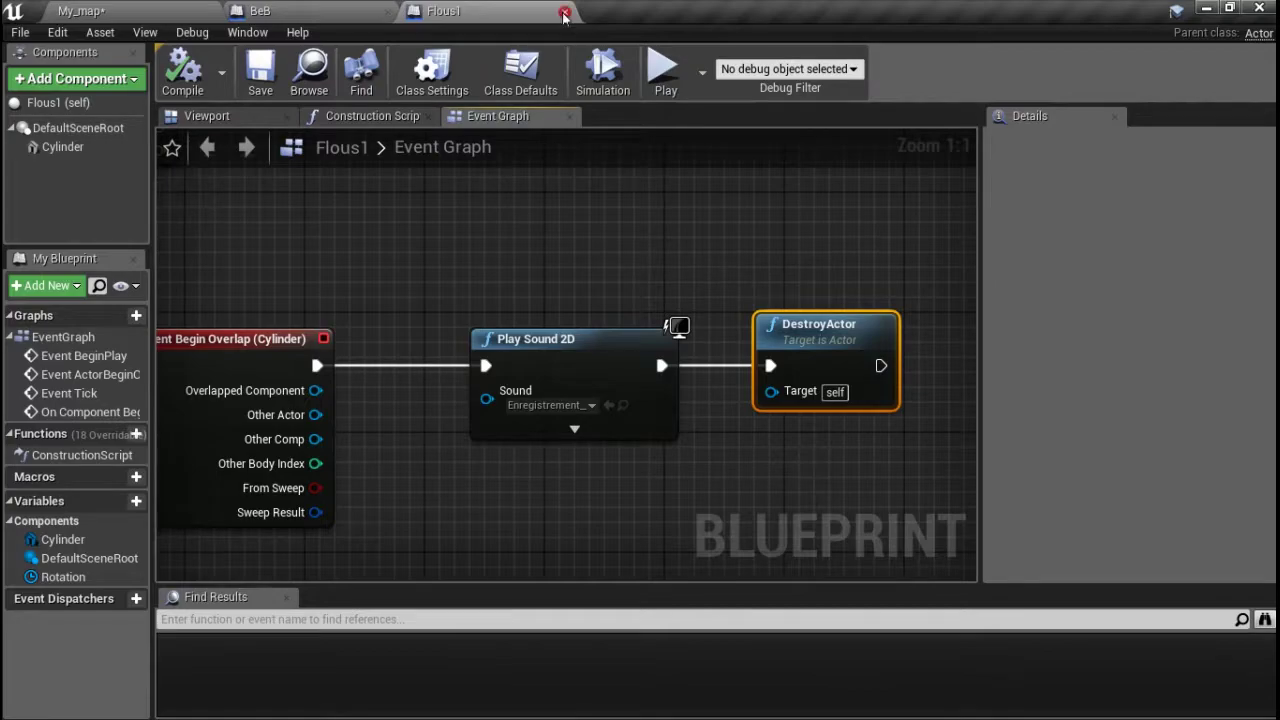
pyautogui.click(565, 11)
pyautogui.click(385, 12)
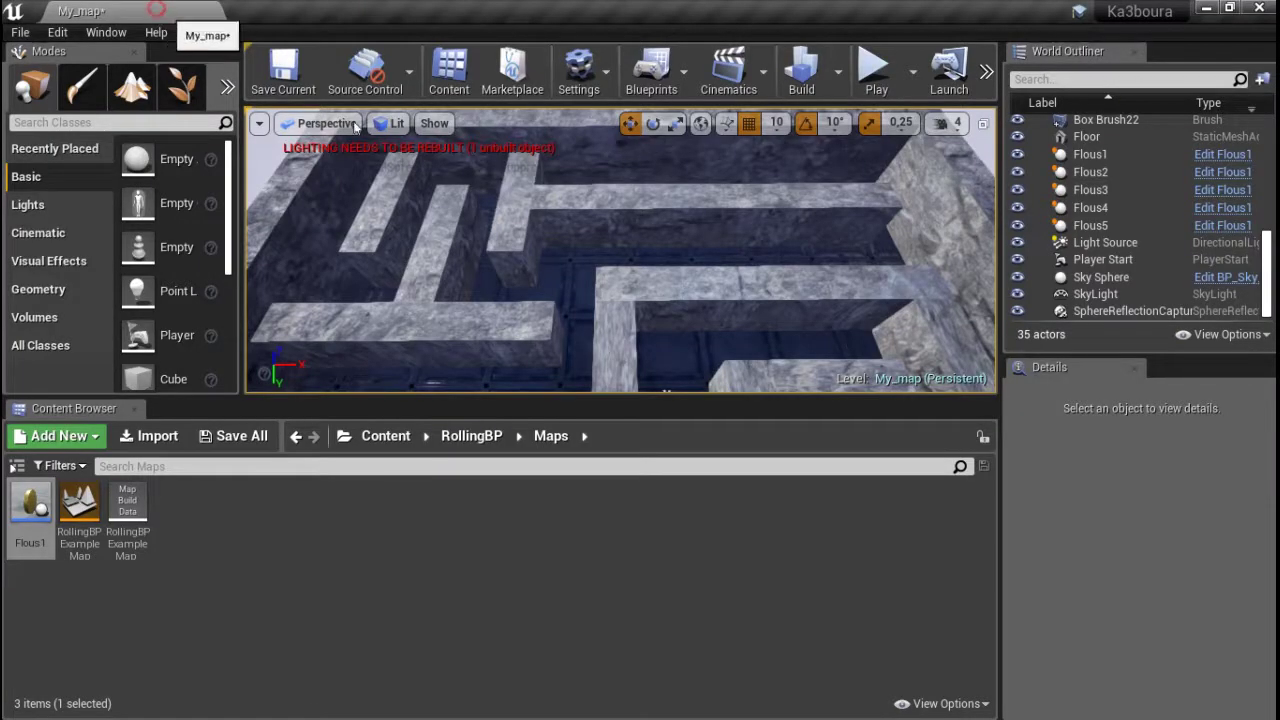
# - Play My_map and roll the ball through the maze in fullscreen with F11
pyautogui.click(872, 70)
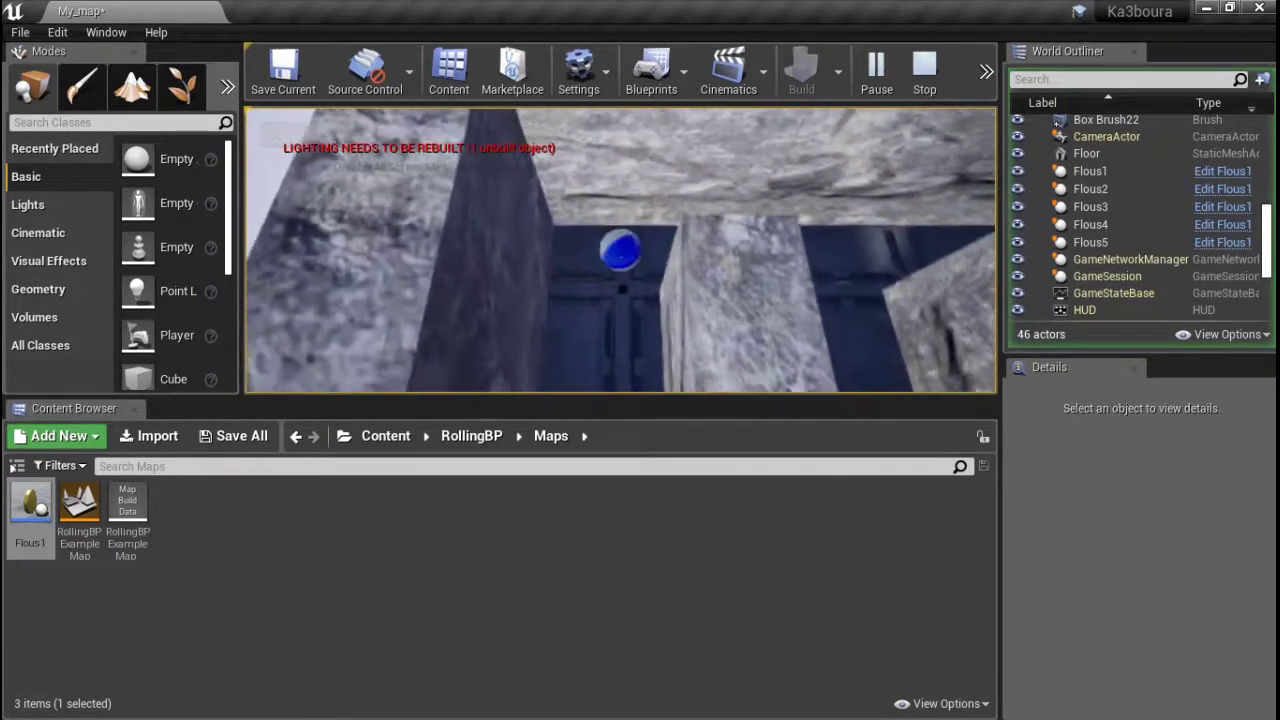
pyautogui.hotkey('shift', 'F1')
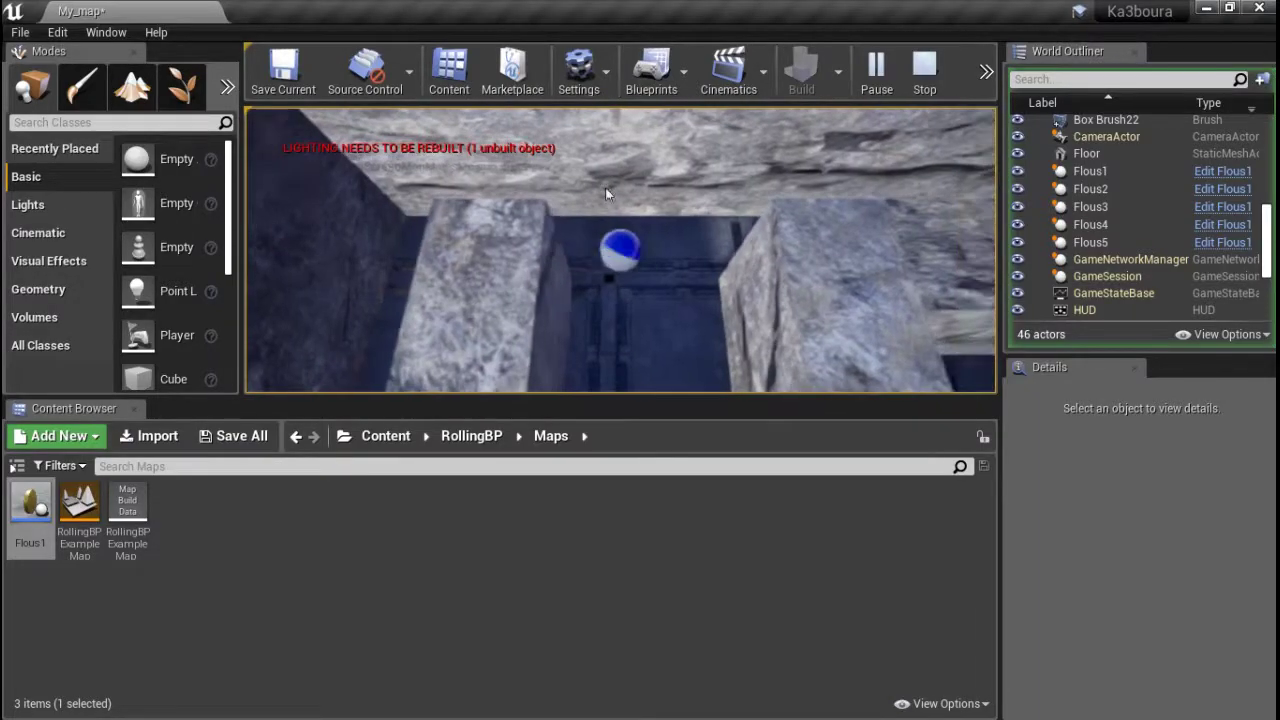
pyautogui.press('F11')
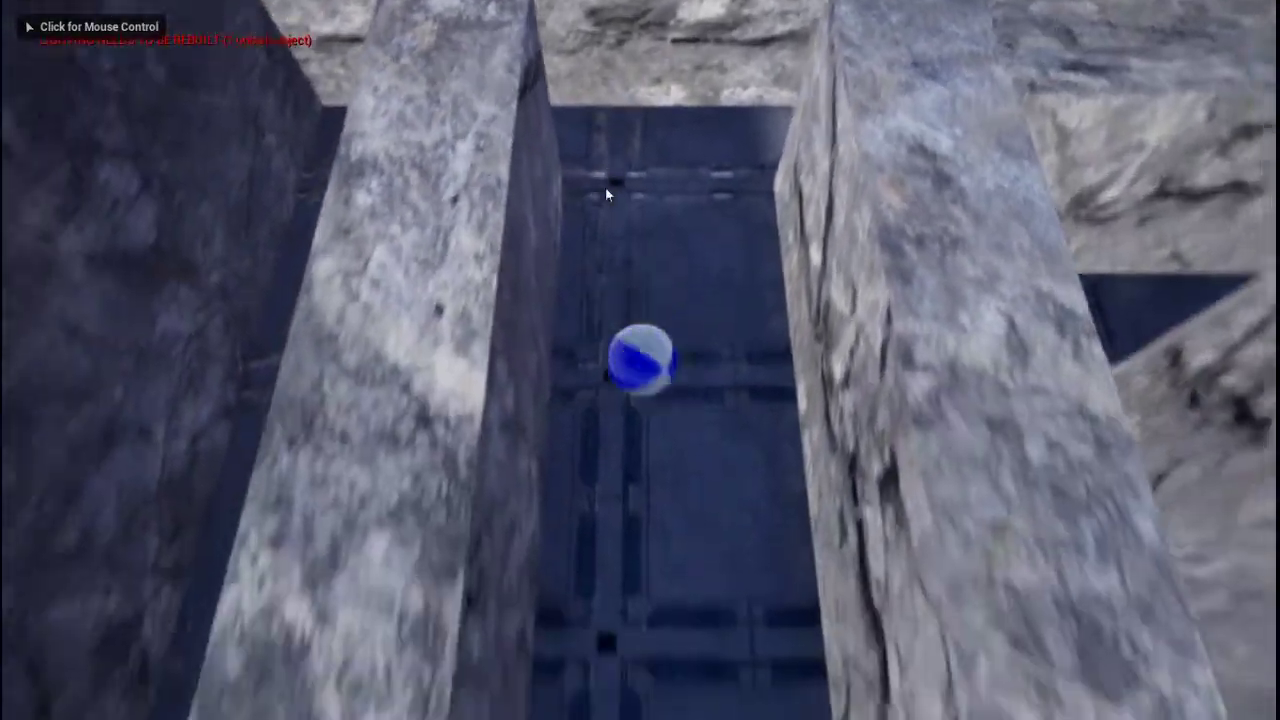